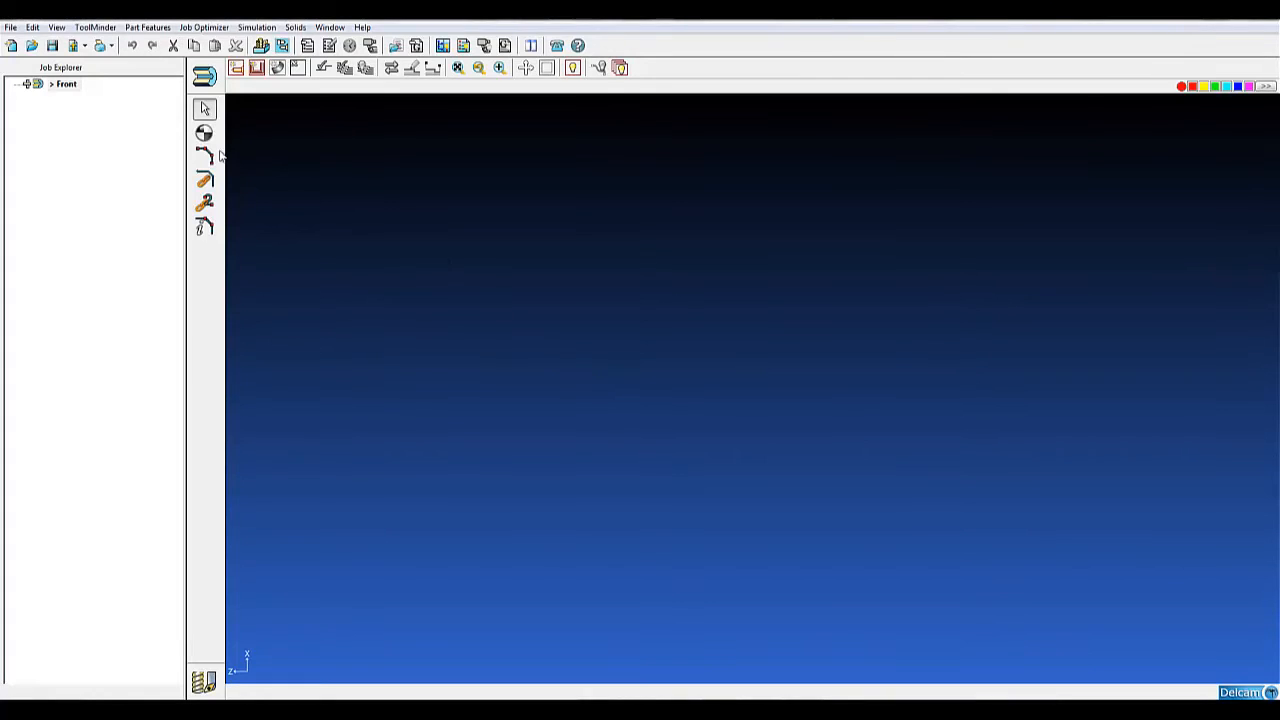
Step: Open the plug_solid.JOB job together with its plug_solid.TDB tools file and plug_solid.CDB cycles file
click(33, 46)
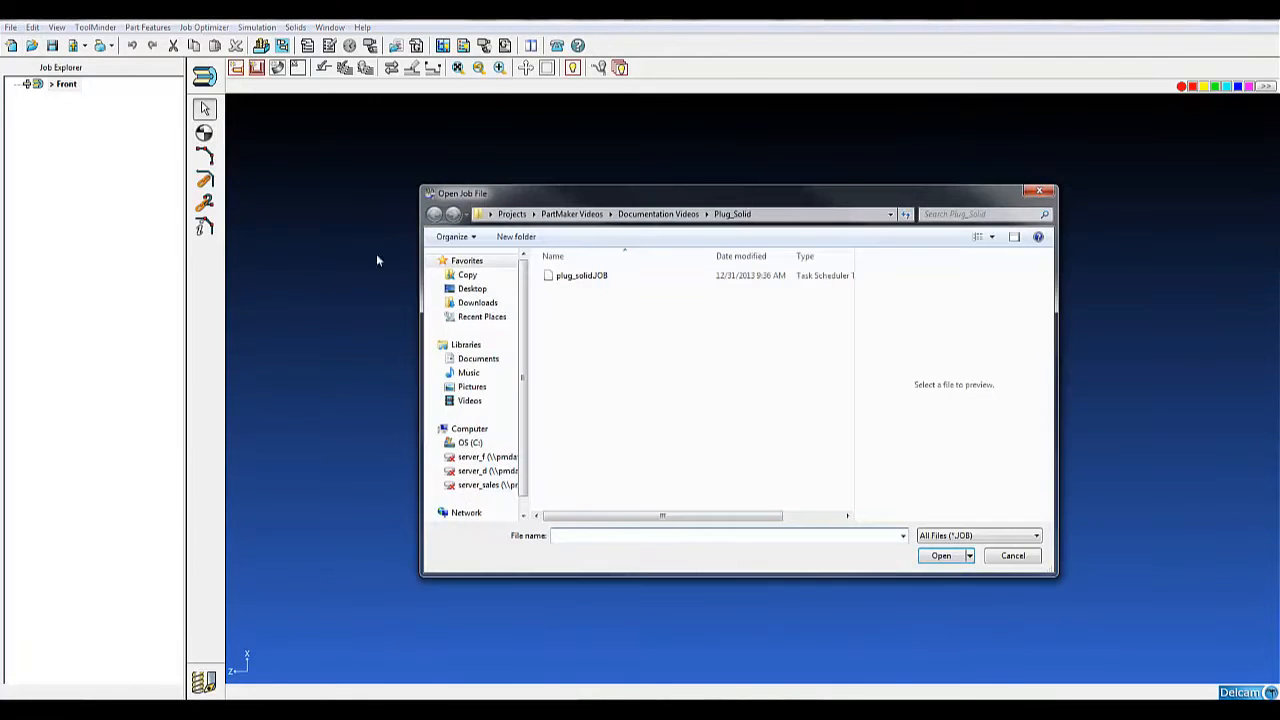
click(696, 283)
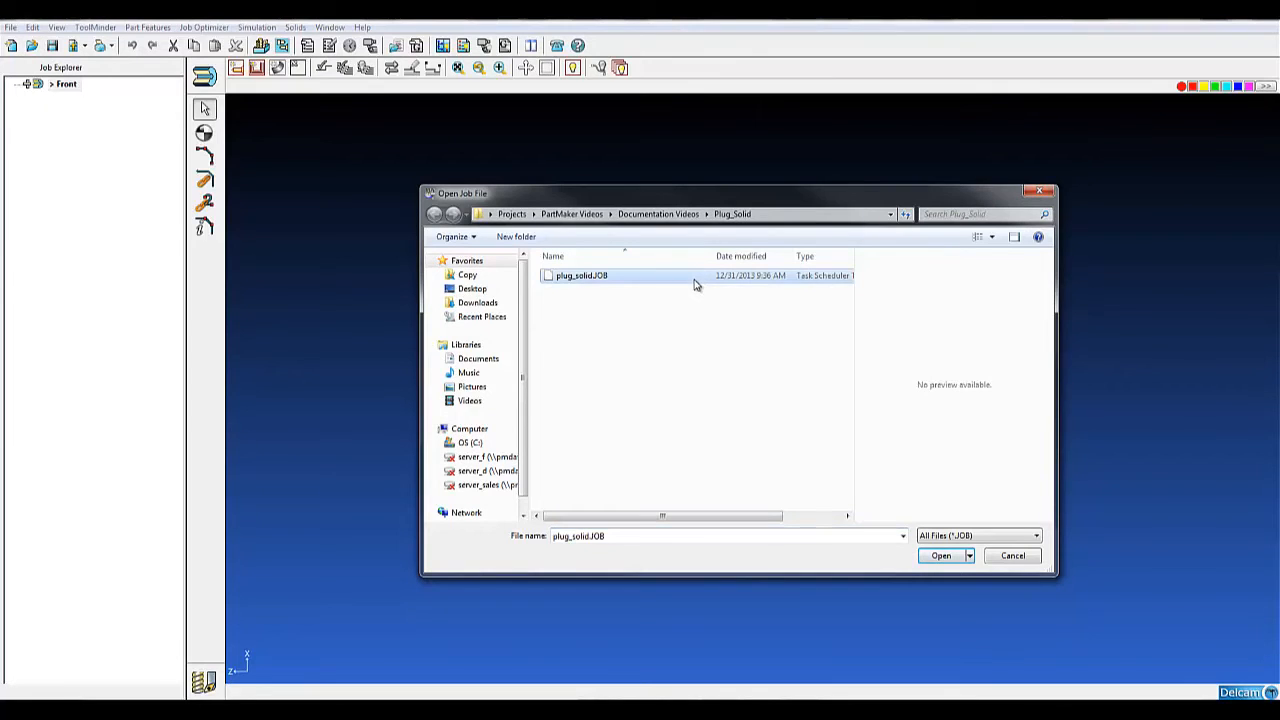
double_click(696, 283)
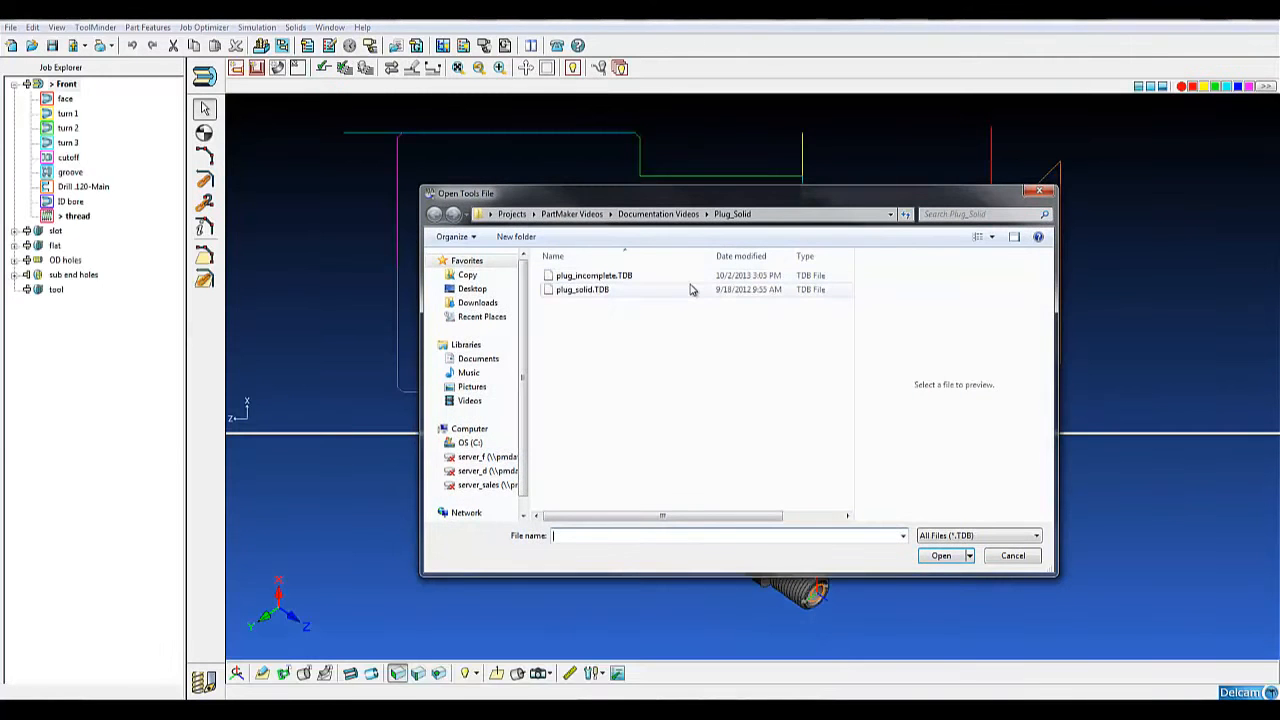
double_click(688, 289)
double_click(686, 295)
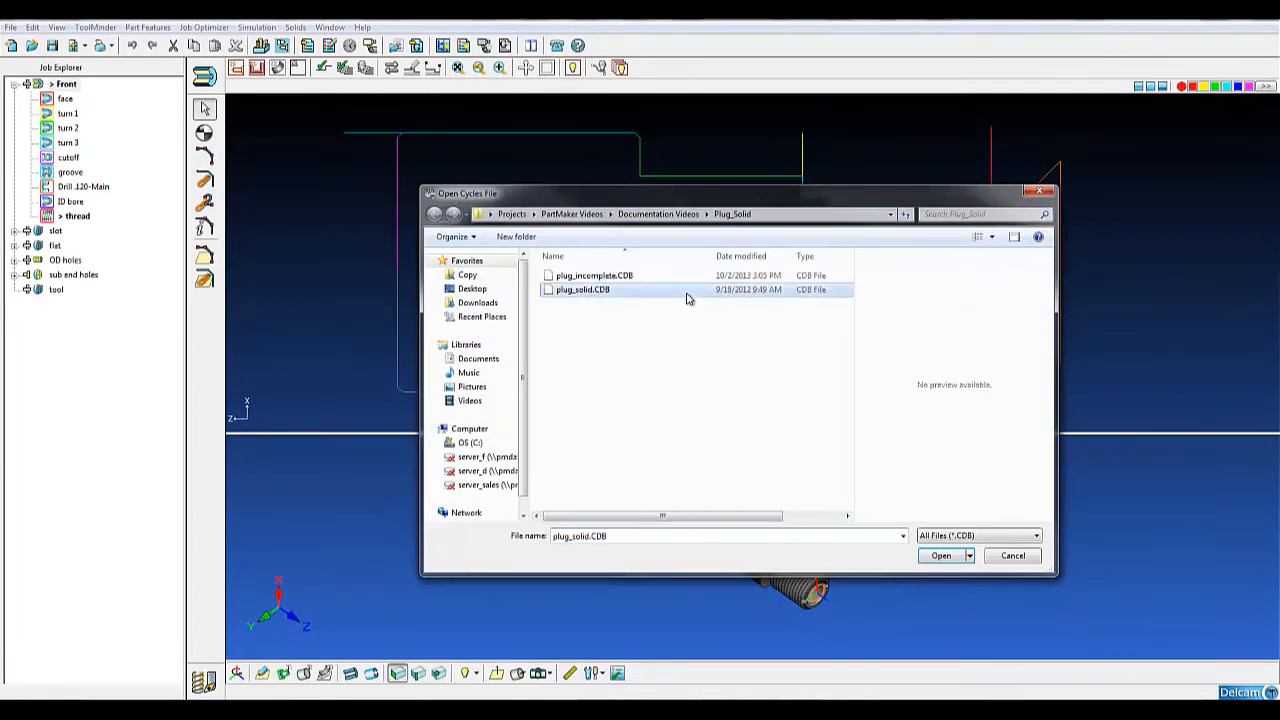
double_click(685, 284)
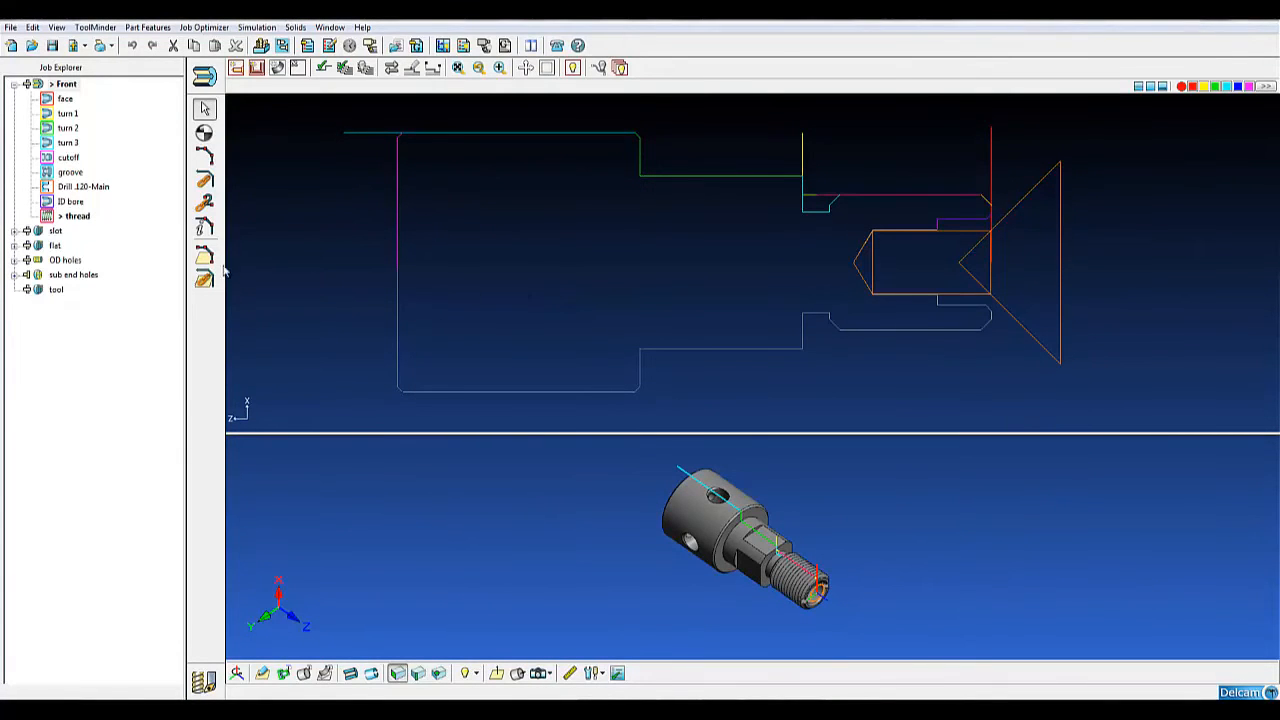
Step: Enlarge the solid model view and examine the finished plug from the side
middle_drag(600, 619, 639, 585)
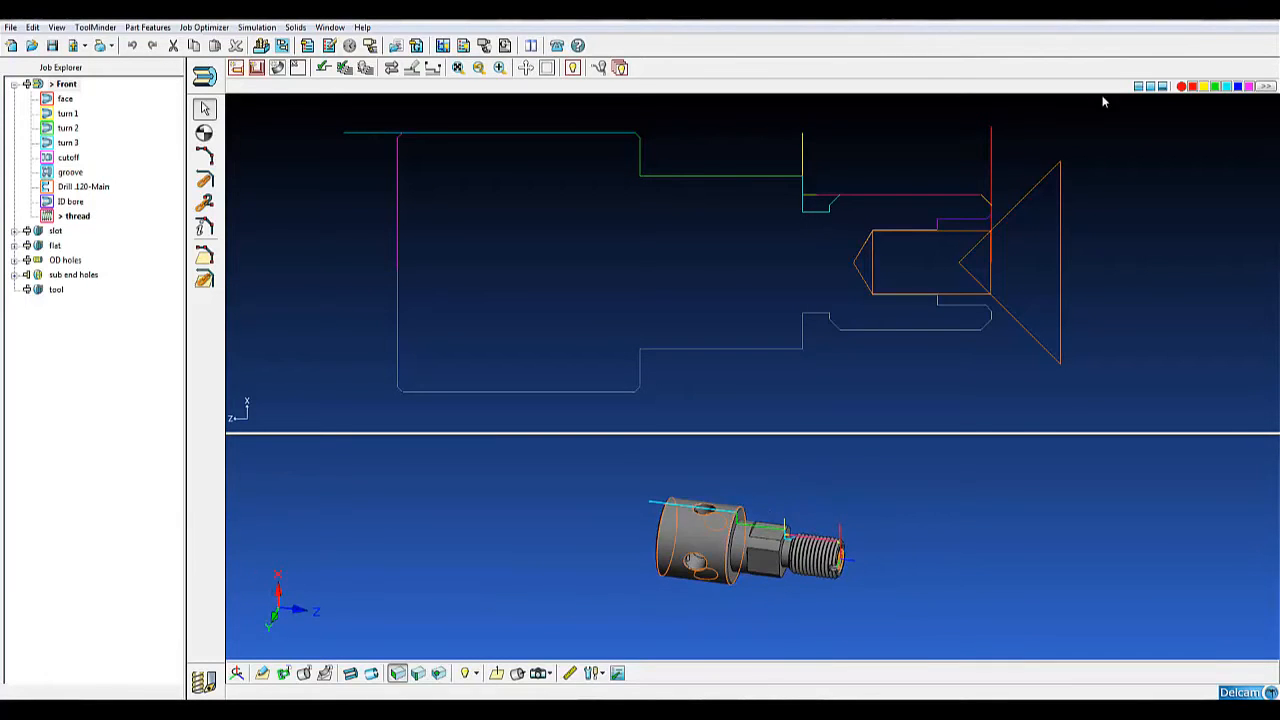
click(1137, 87)
scroll(700, 503, up, 1)
scroll(700, 503, up, 2)
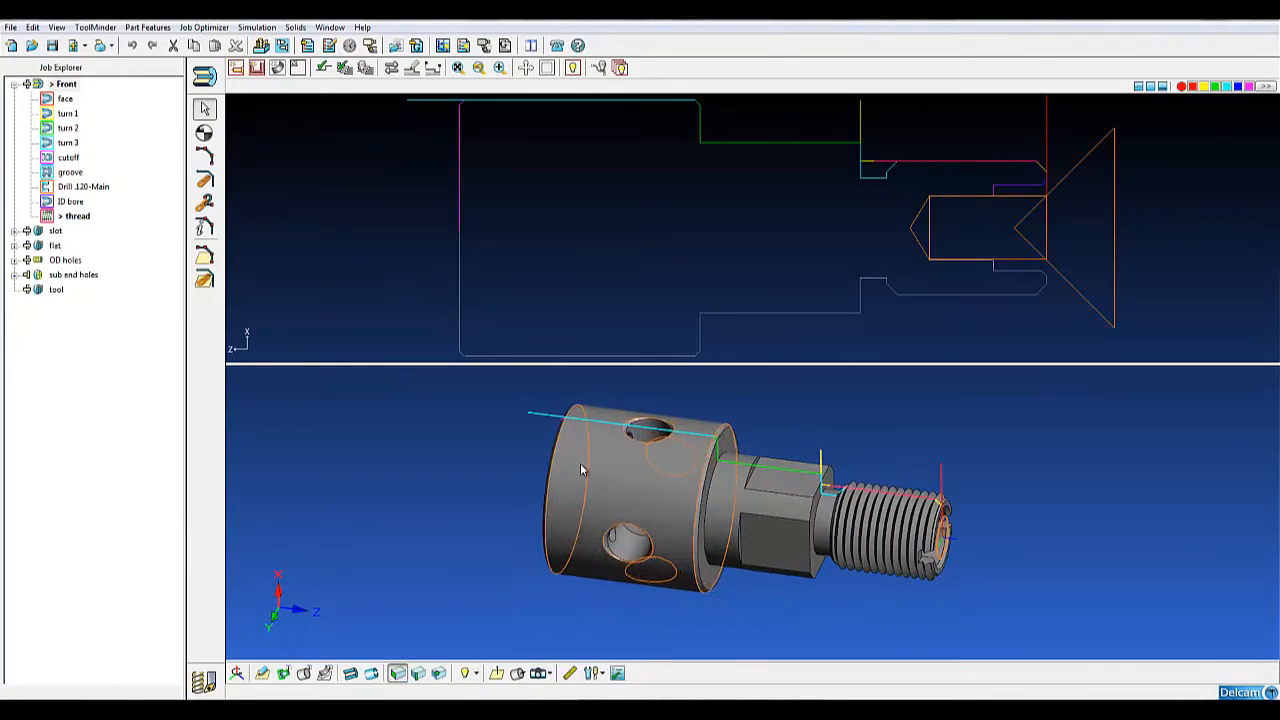
Step: Expand the slot, flat, OD holes and sub end holes groups to review the features they contain
click(14, 231)
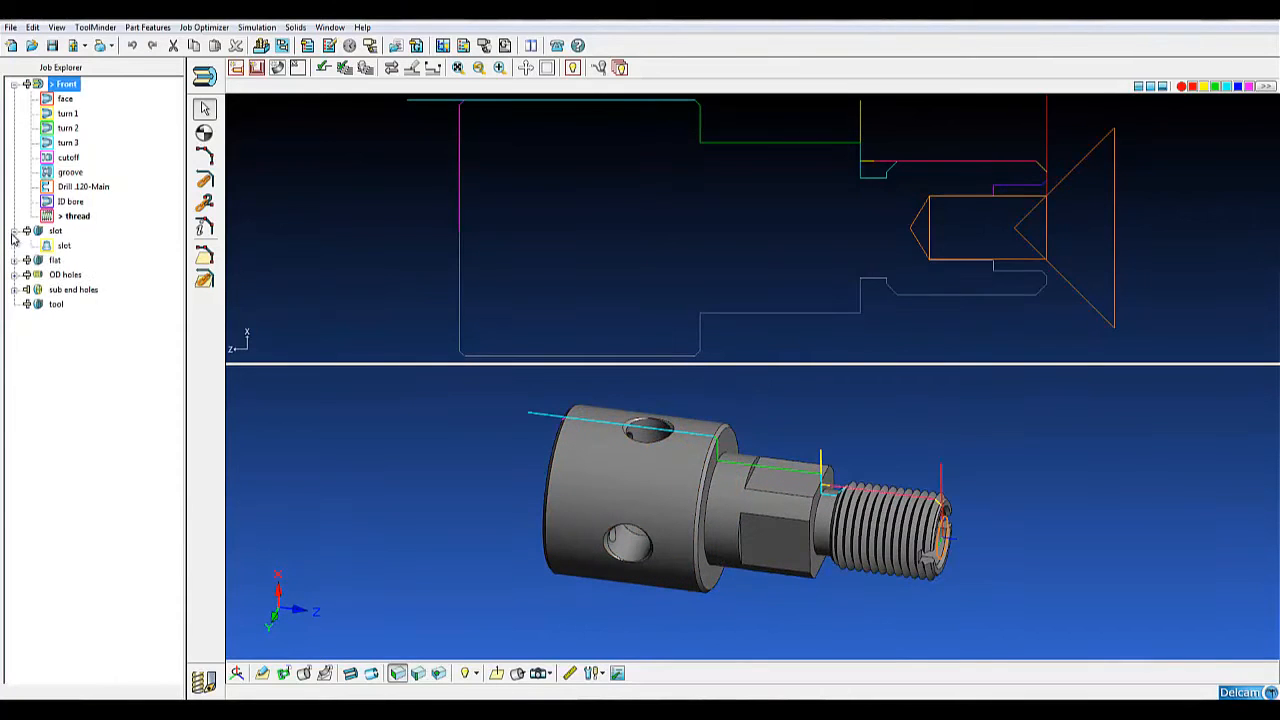
click(14, 260)
click(14, 289)
click(14, 318)
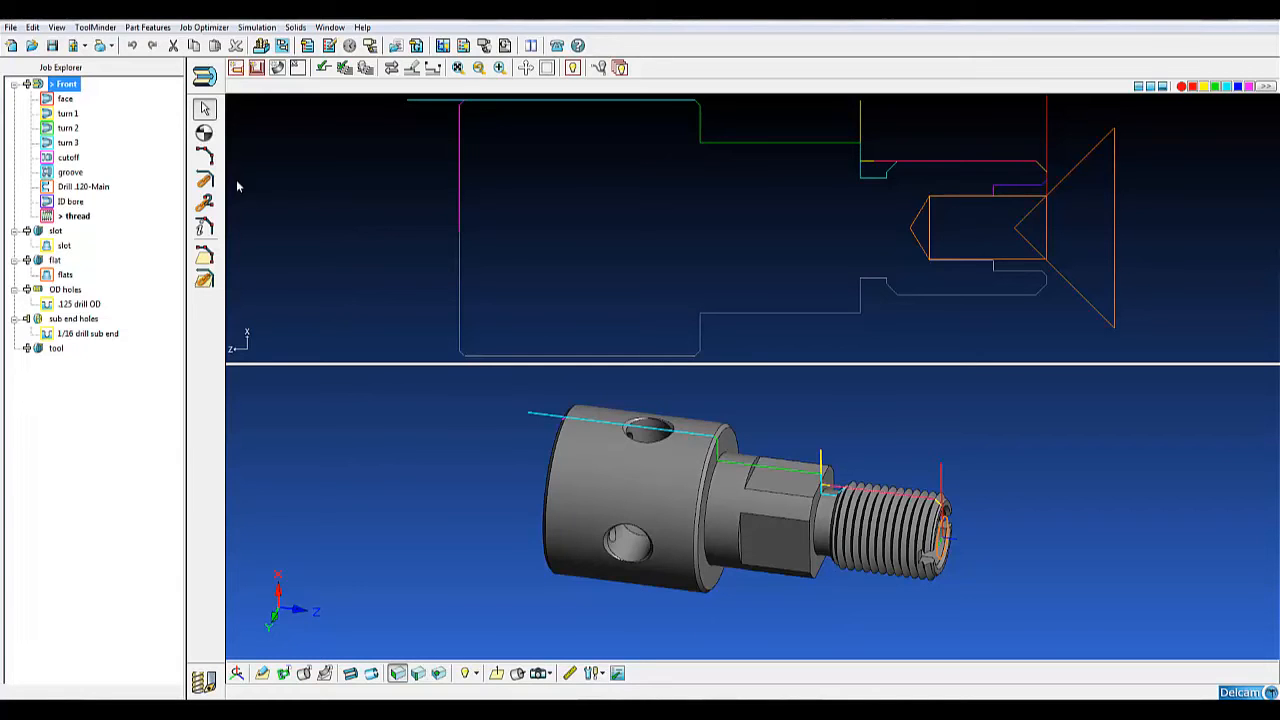
Step: Start a new job and load the tools file plug_incomplete.TDB
click(11, 45)
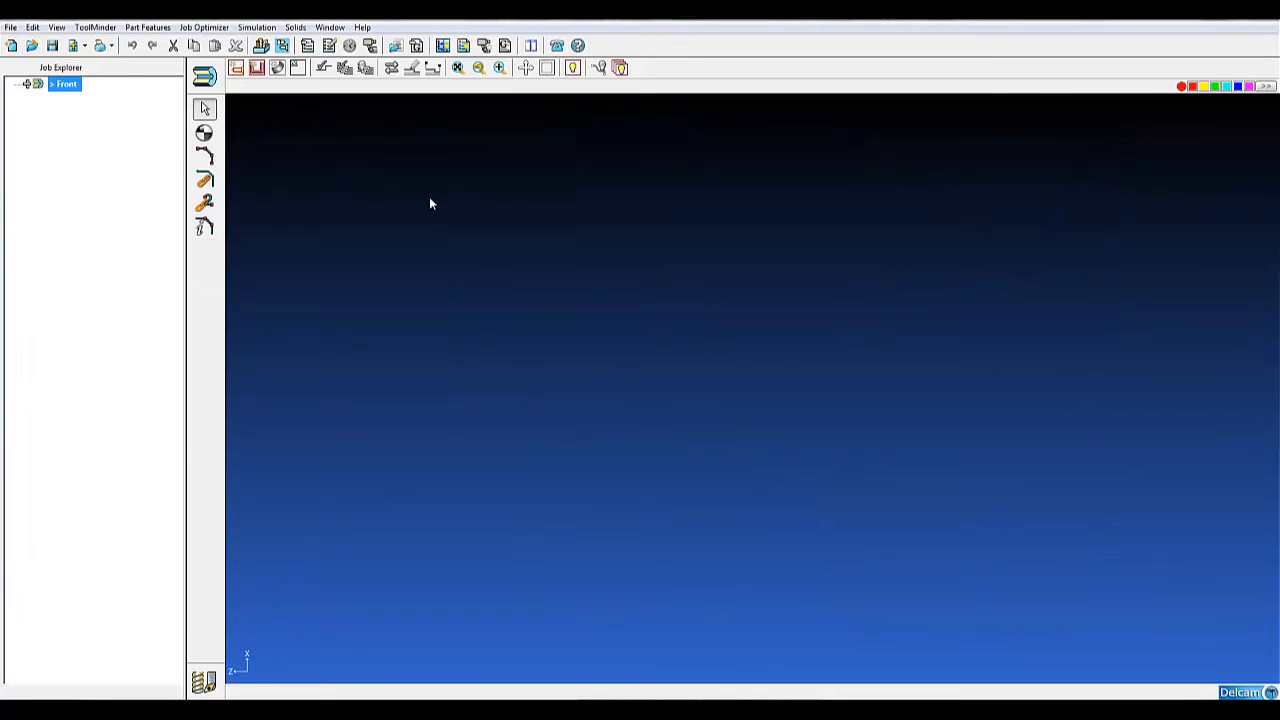
click(11, 27)
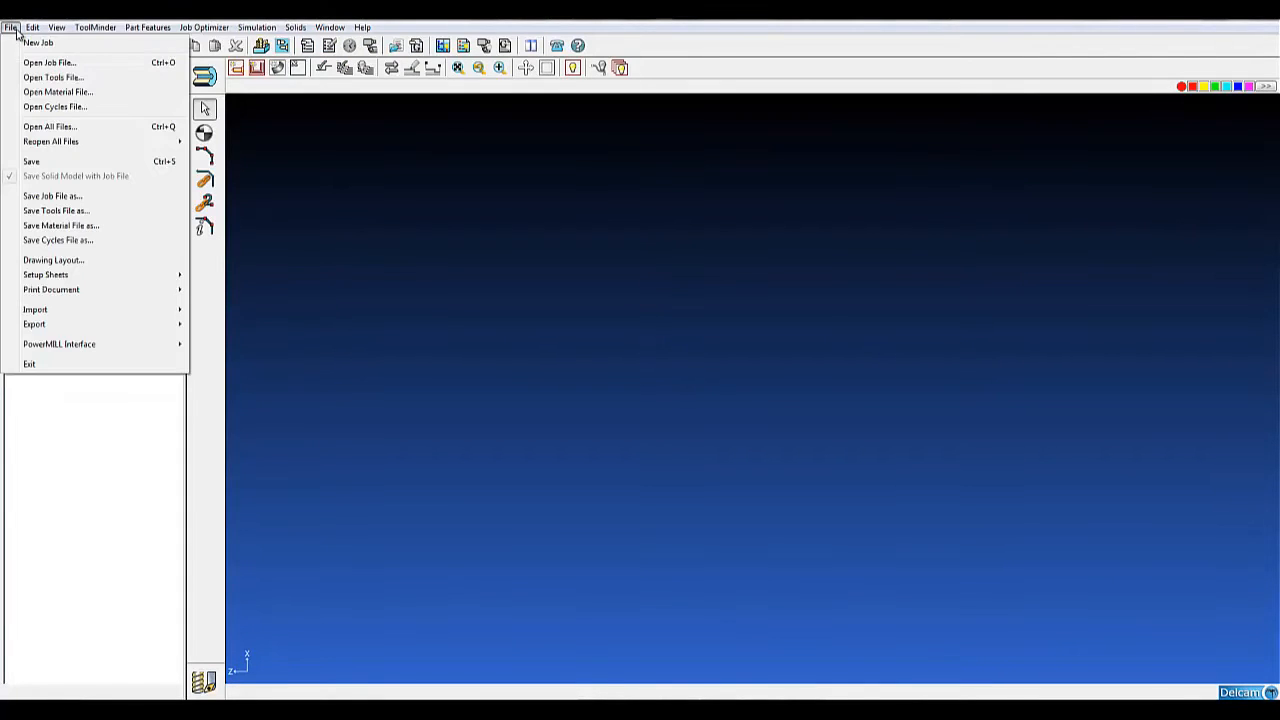
click(42, 79)
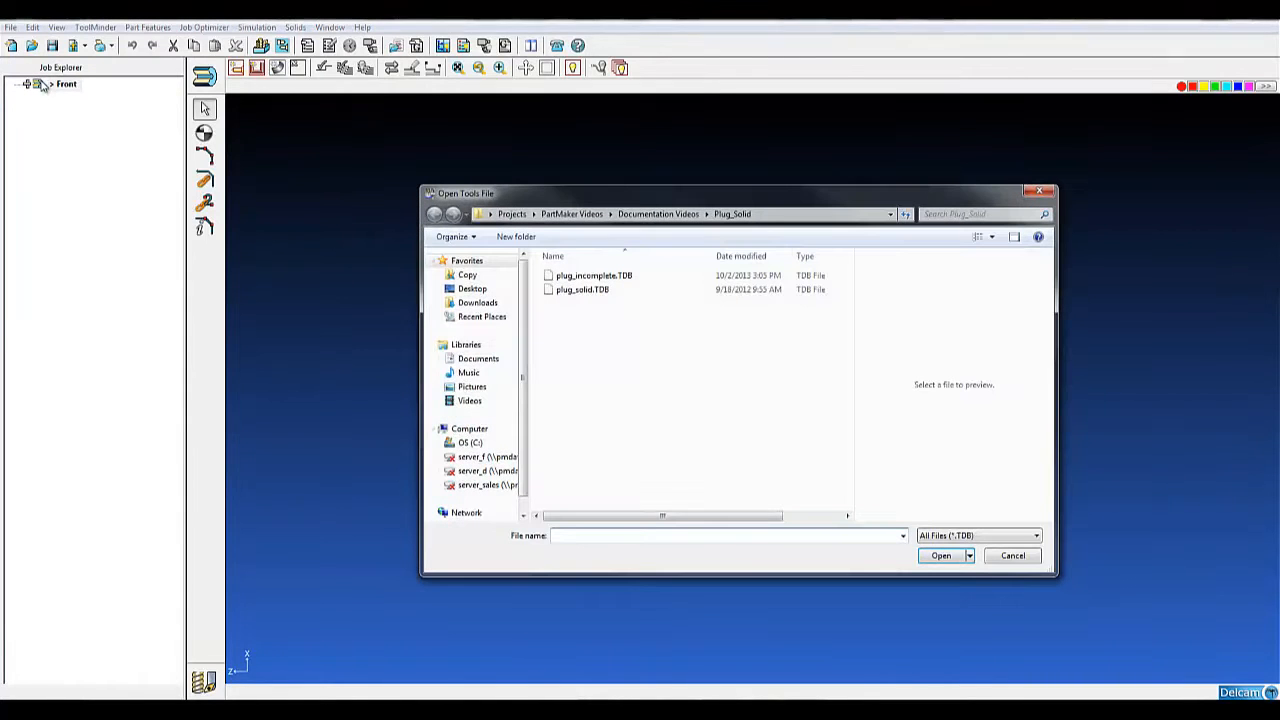
double_click(635, 283)
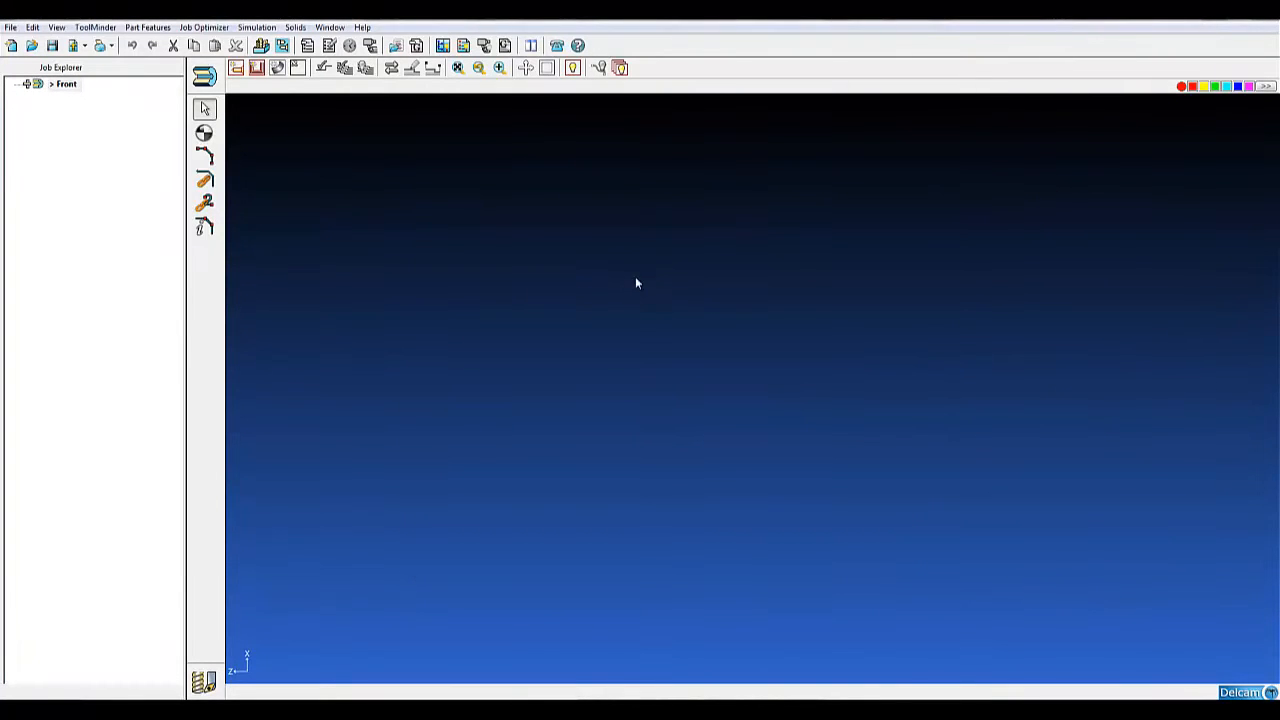
Step: Load the cycles file plug_incomplete.CDB into the new job
click(10, 27)
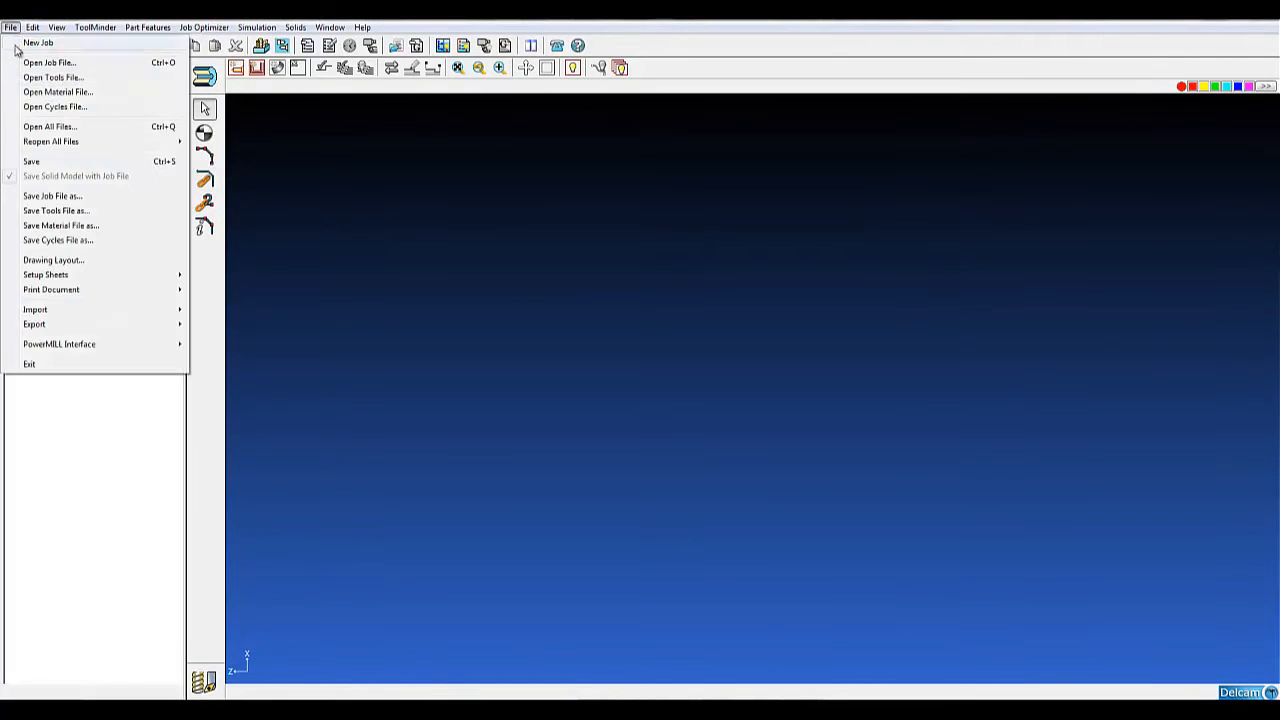
click(54, 106)
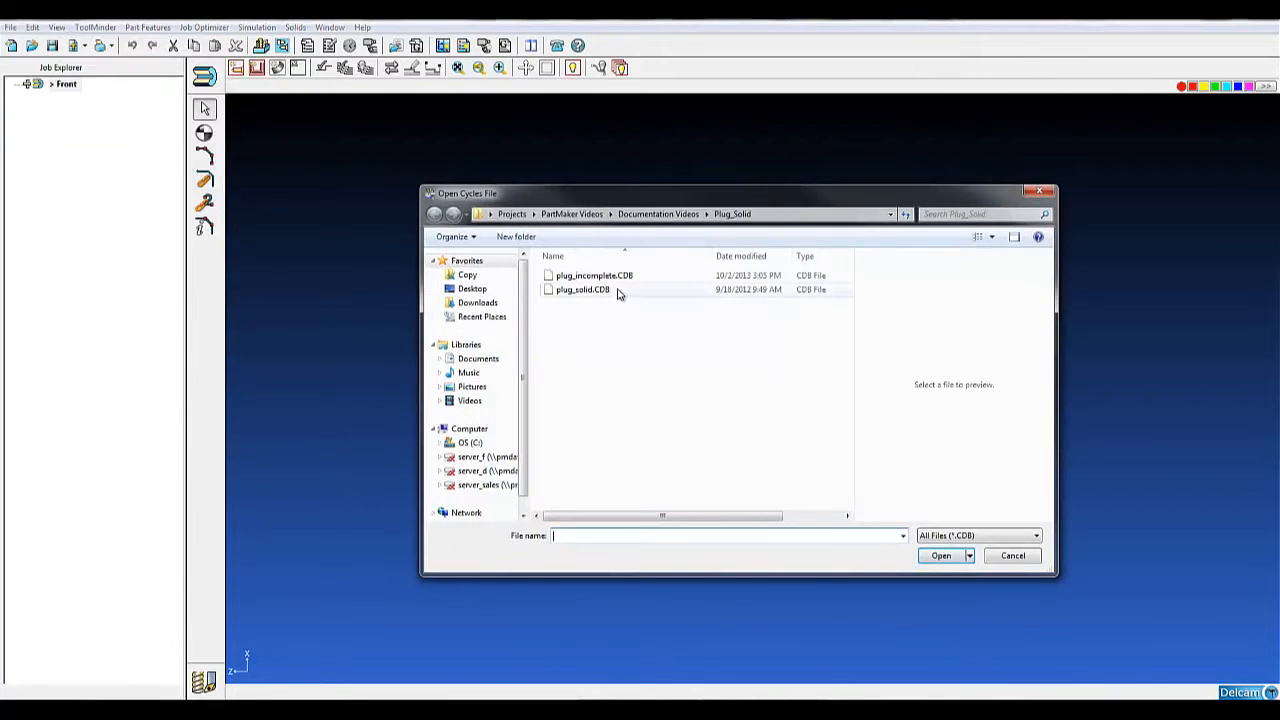
double_click(631, 276)
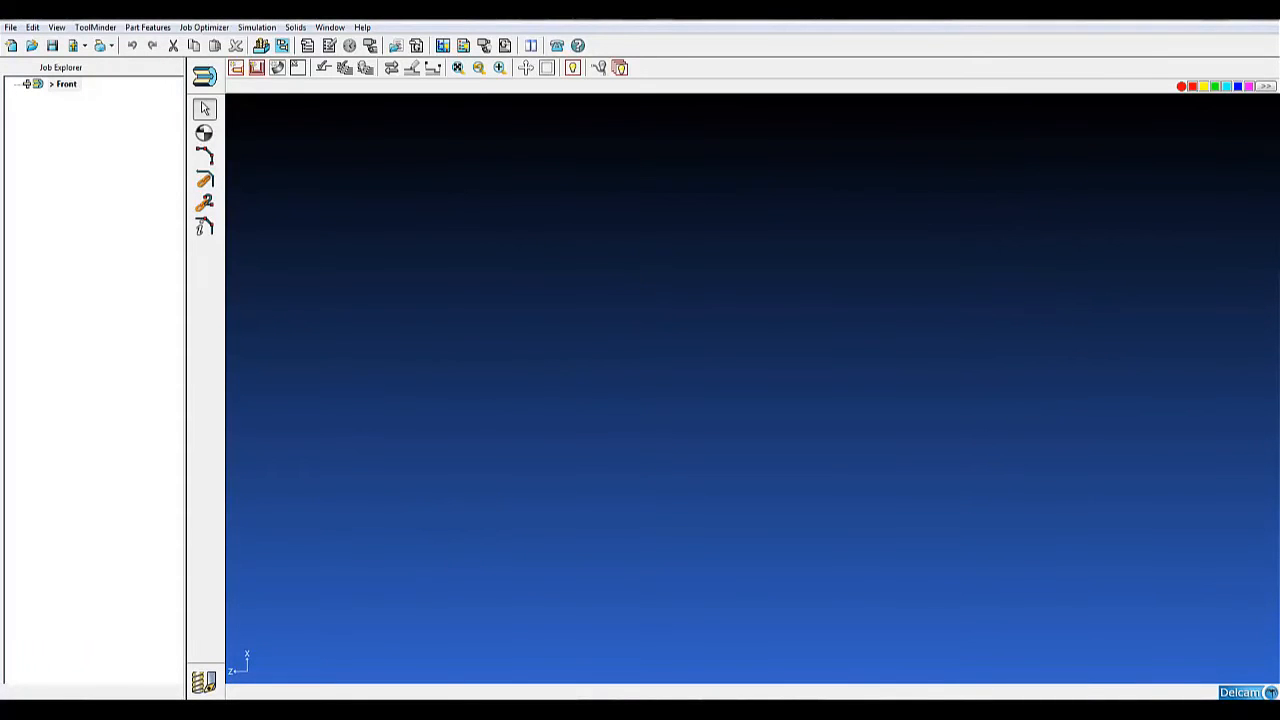
Step: Load the steel material file St_fmcaw.mdb from the pm-swiss Material folder
click(15, 27)
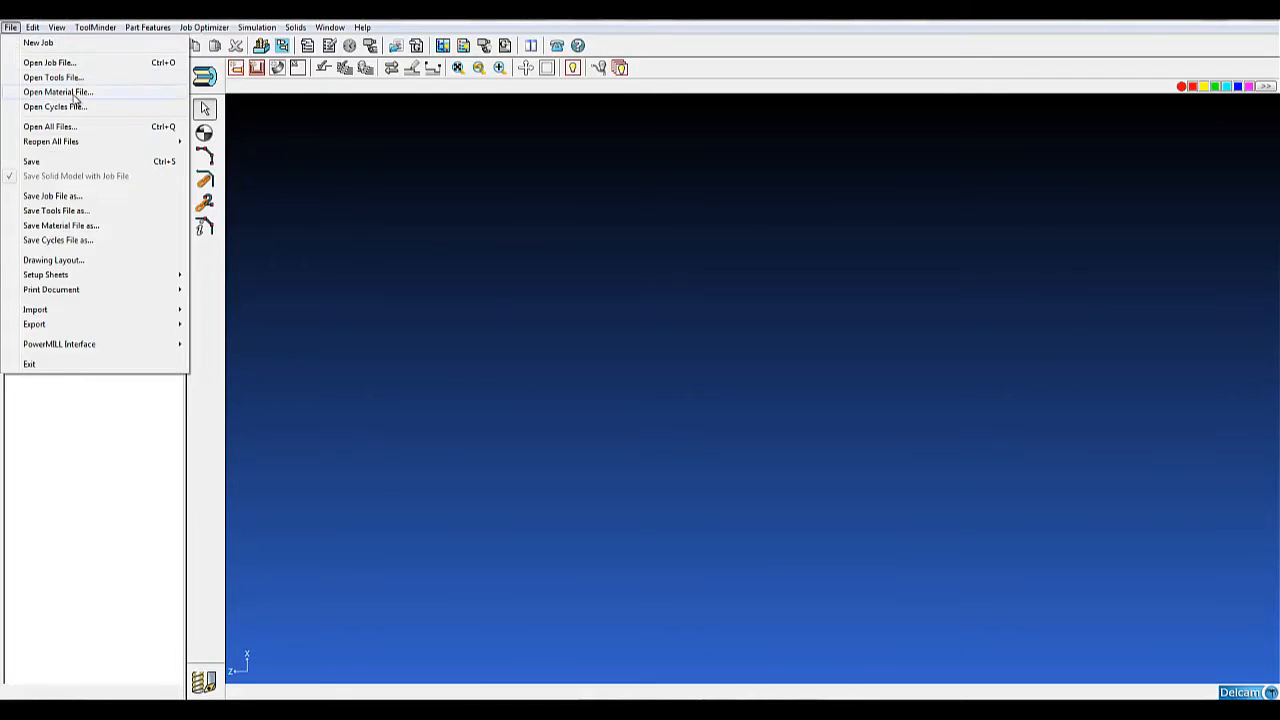
click(80, 88)
click(650, 471)
scroll(652, 478, down, 3)
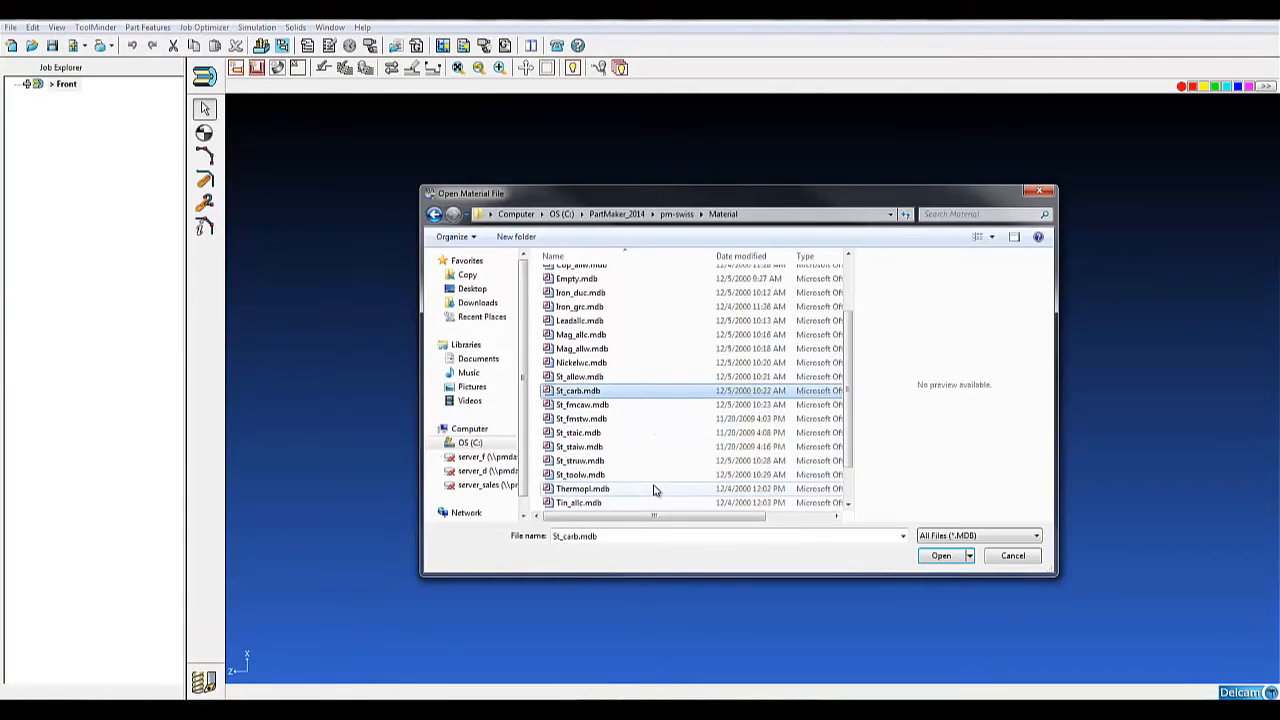
double_click(649, 405)
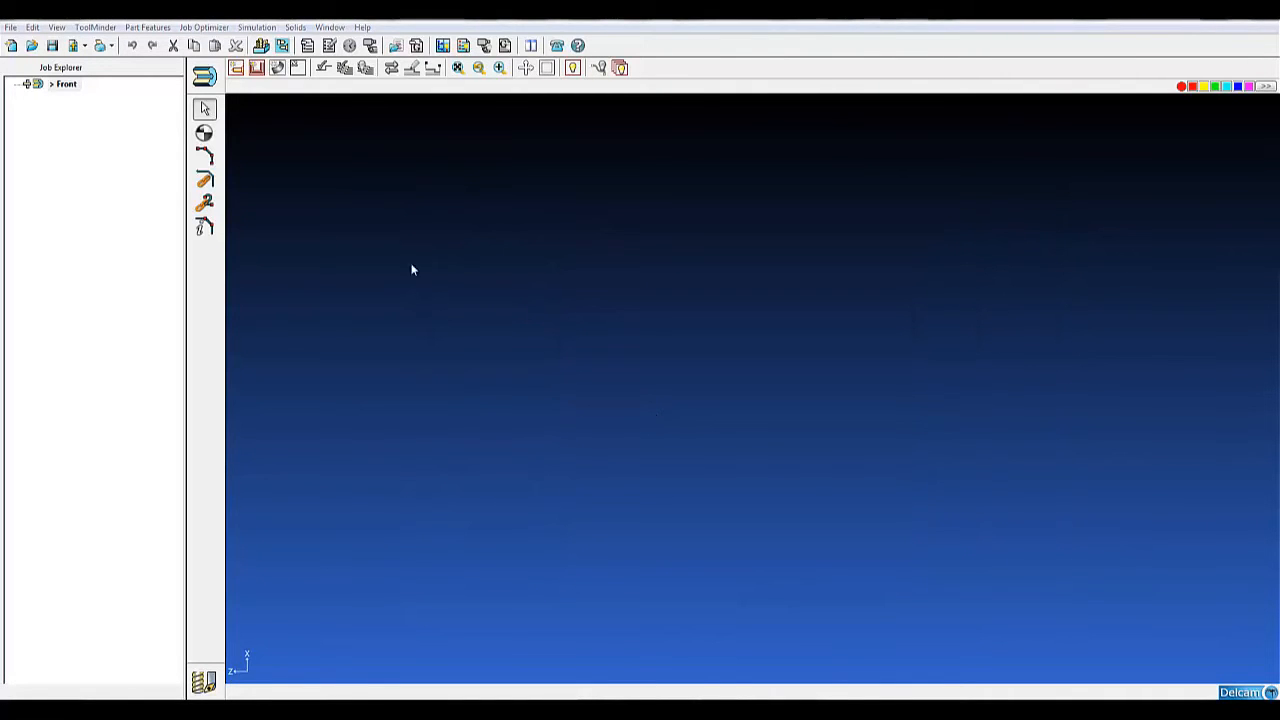
Step: Import the Parasolid text model swiss2.X_T and inspect the plug's drilled end and part origin
click(85, 47)
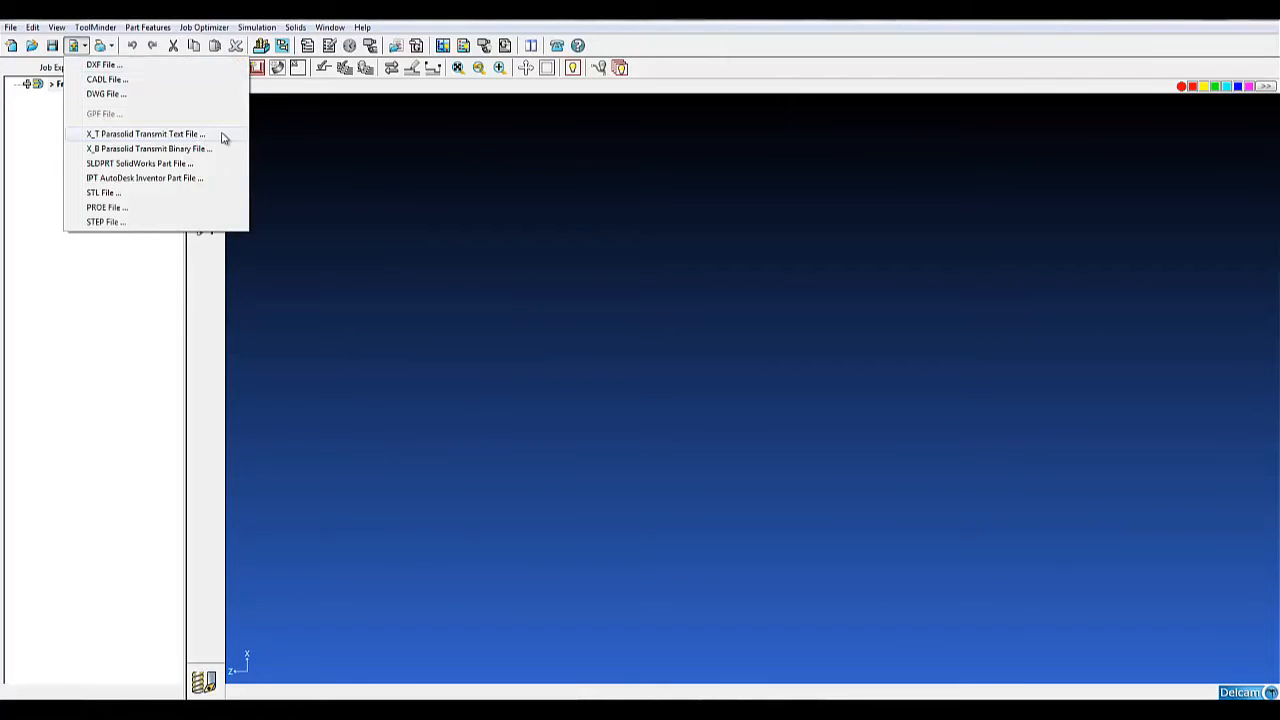
click(225, 138)
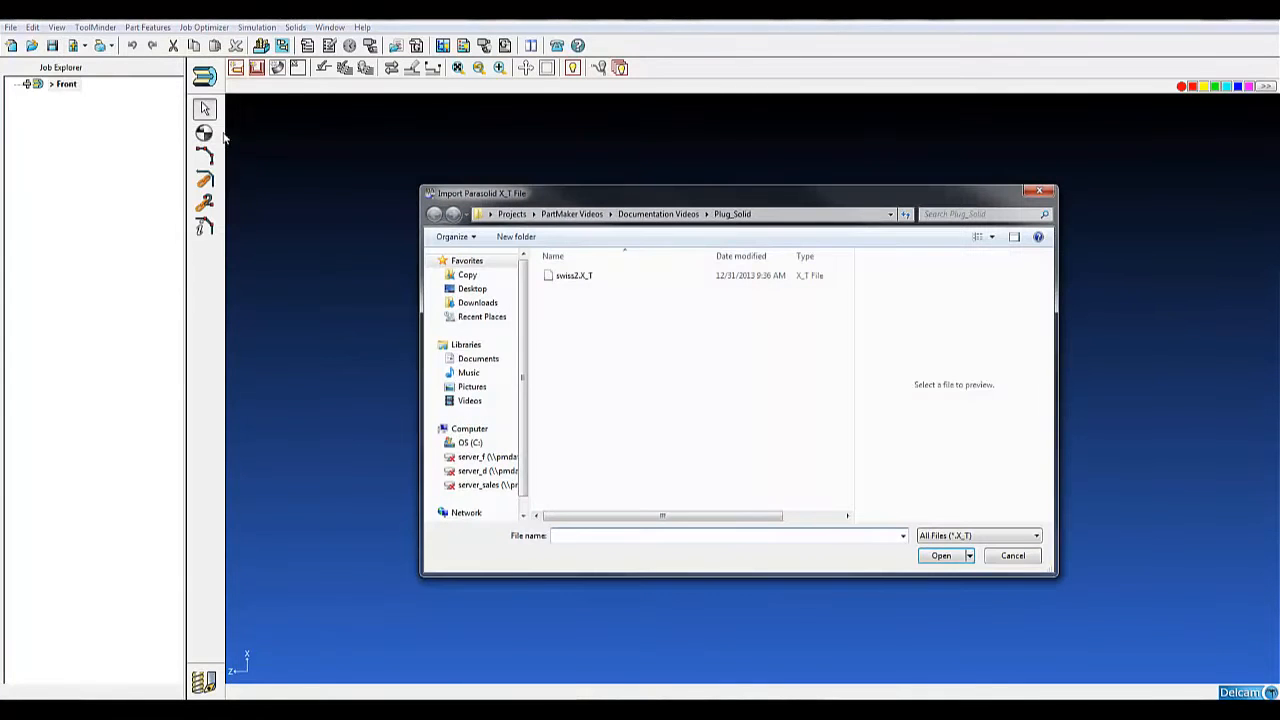
click(752, 277)
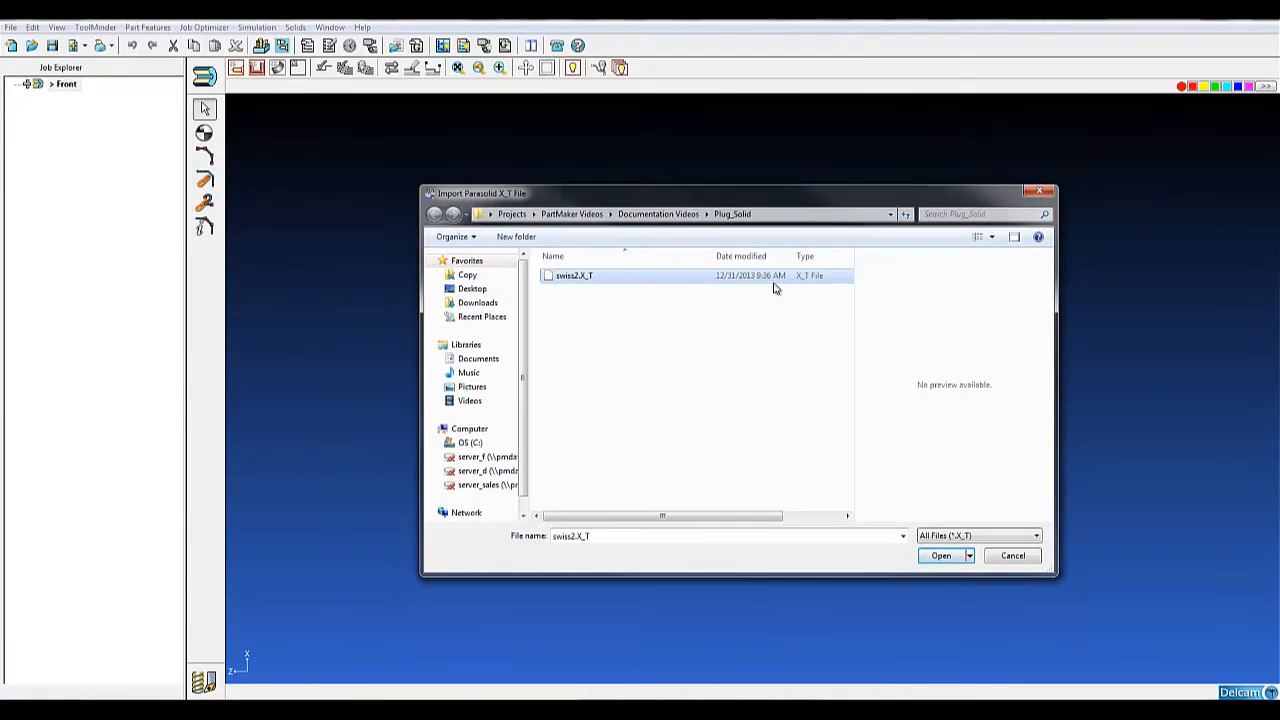
click(953, 557)
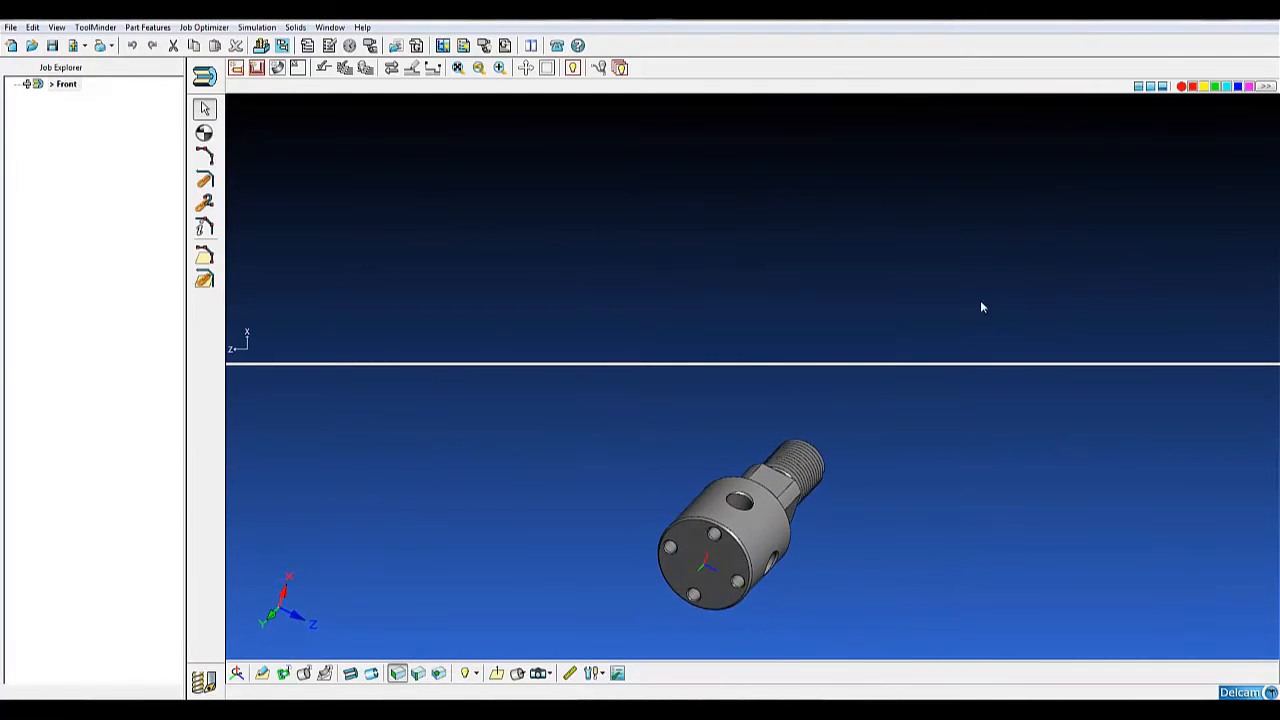
middle_drag(938, 508, 893, 500)
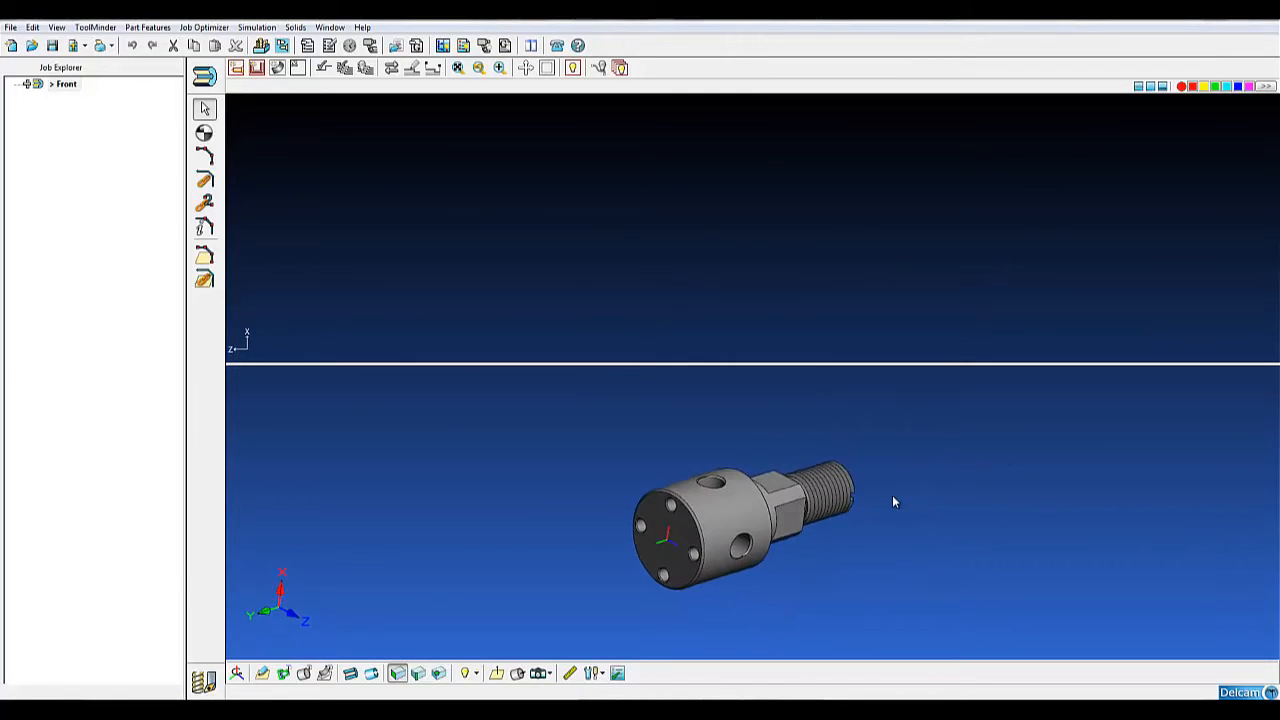
scroll(769, 572, up, 2)
scroll(768, 572, up, 3)
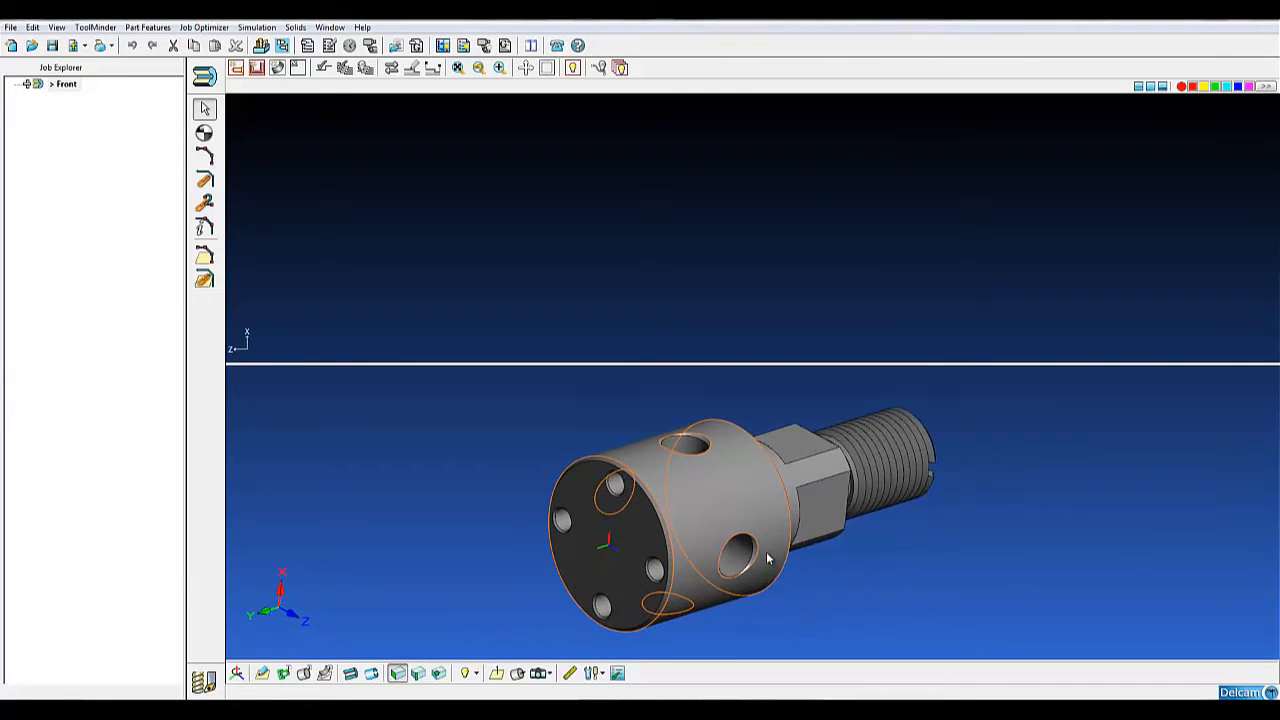
middle_drag(755, 568, 752, 555)
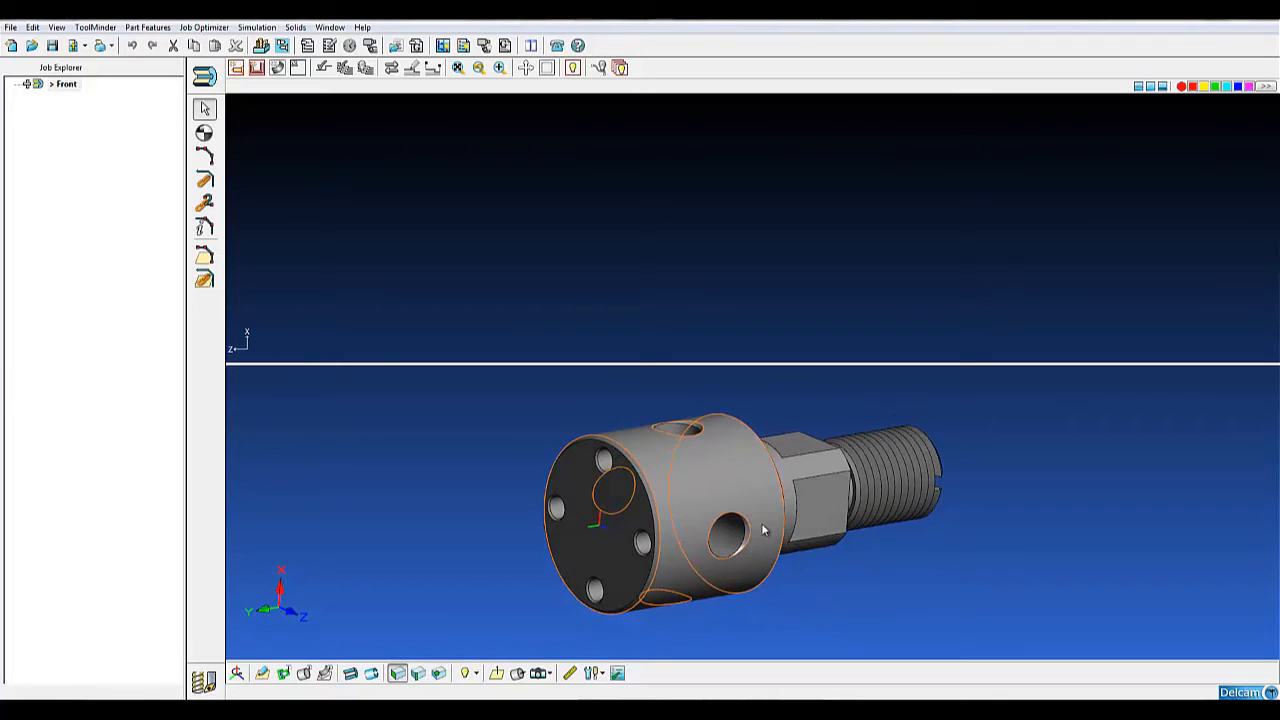
mouse_move(766, 528)
middle_down()
mouse_move(655, 534)
mouse_move(763, 535)
middle_up()
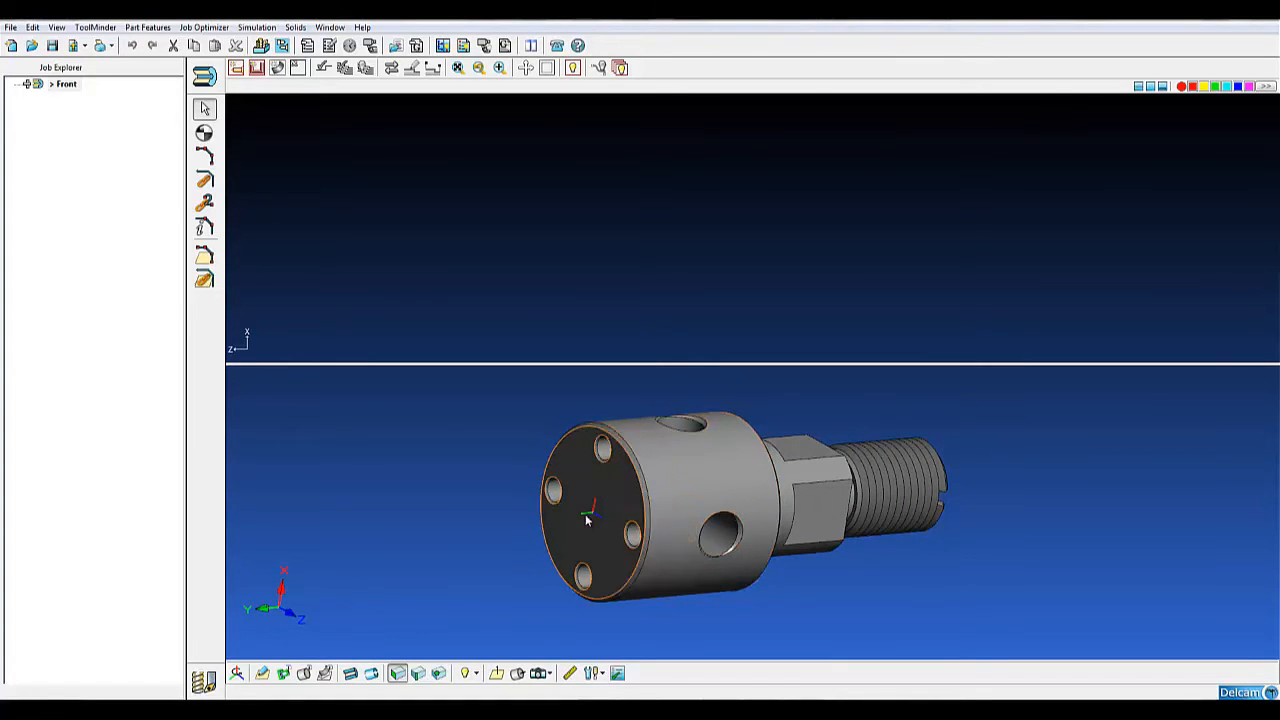
Step: Set the part origin to the arc/circle center of the circular edge at the plug's threaded end
click(236, 677)
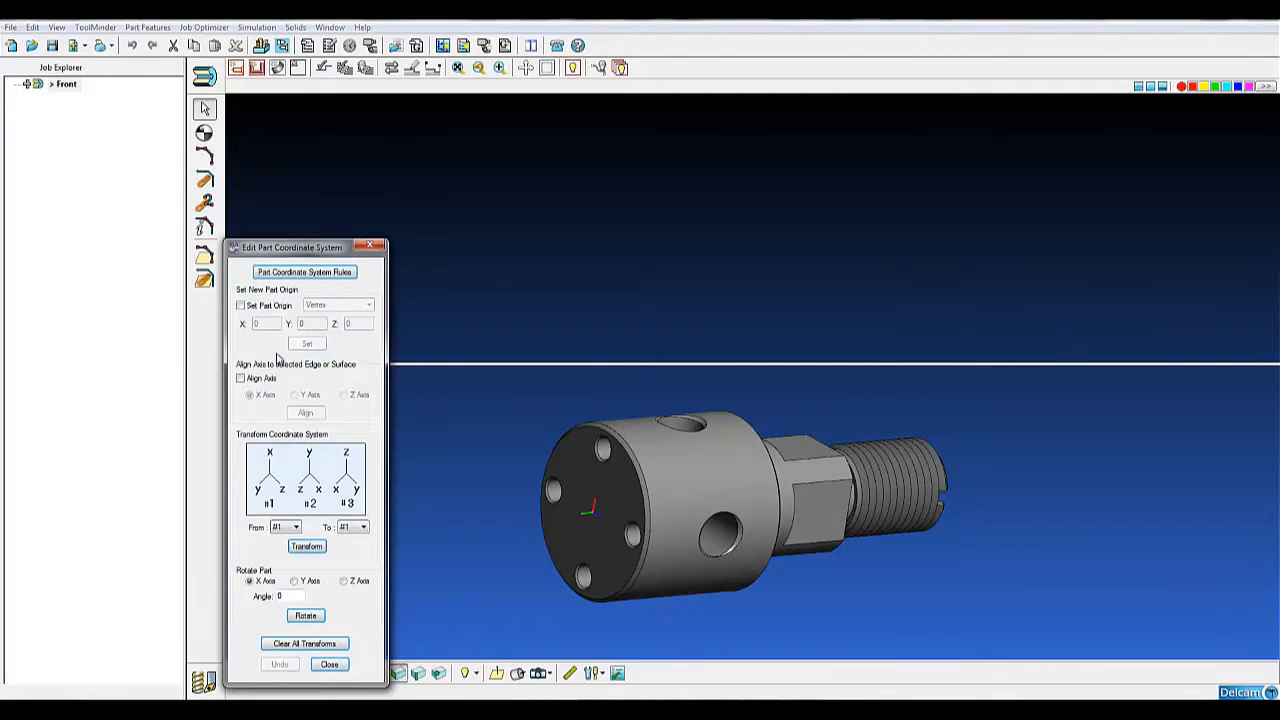
drag(301, 254, 375, 220)
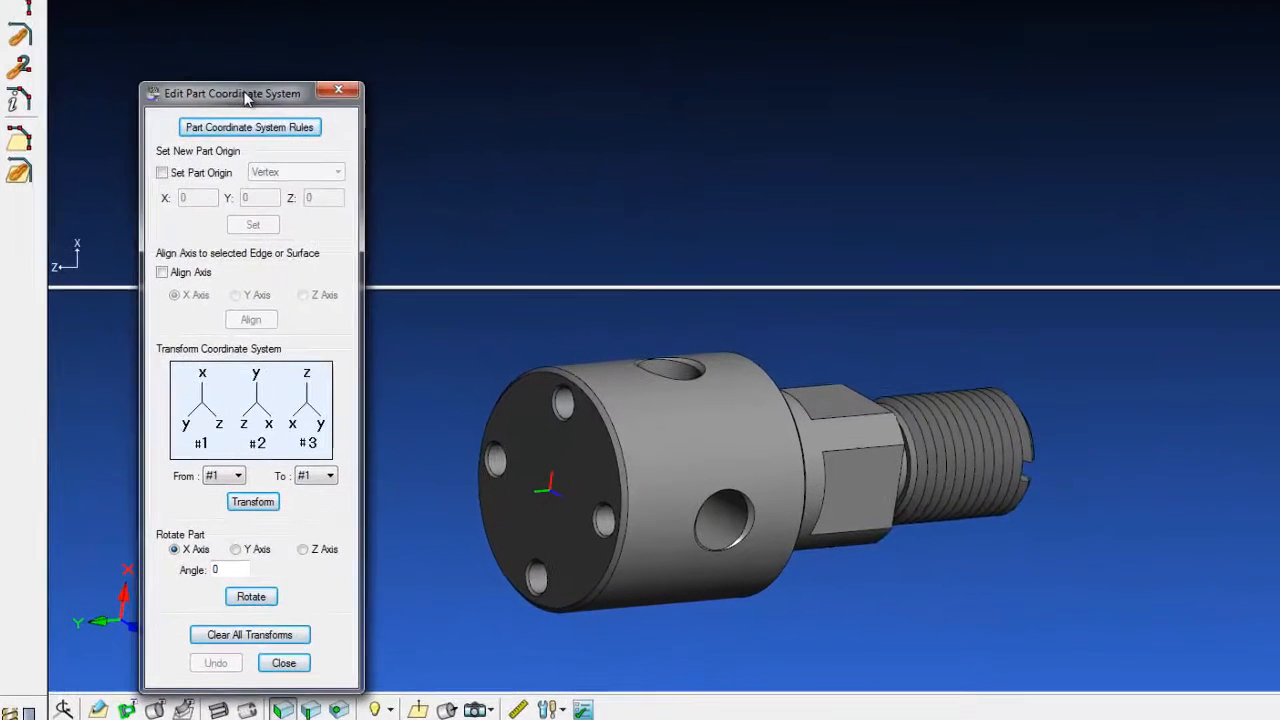
click(108, 133)
click(217, 137)
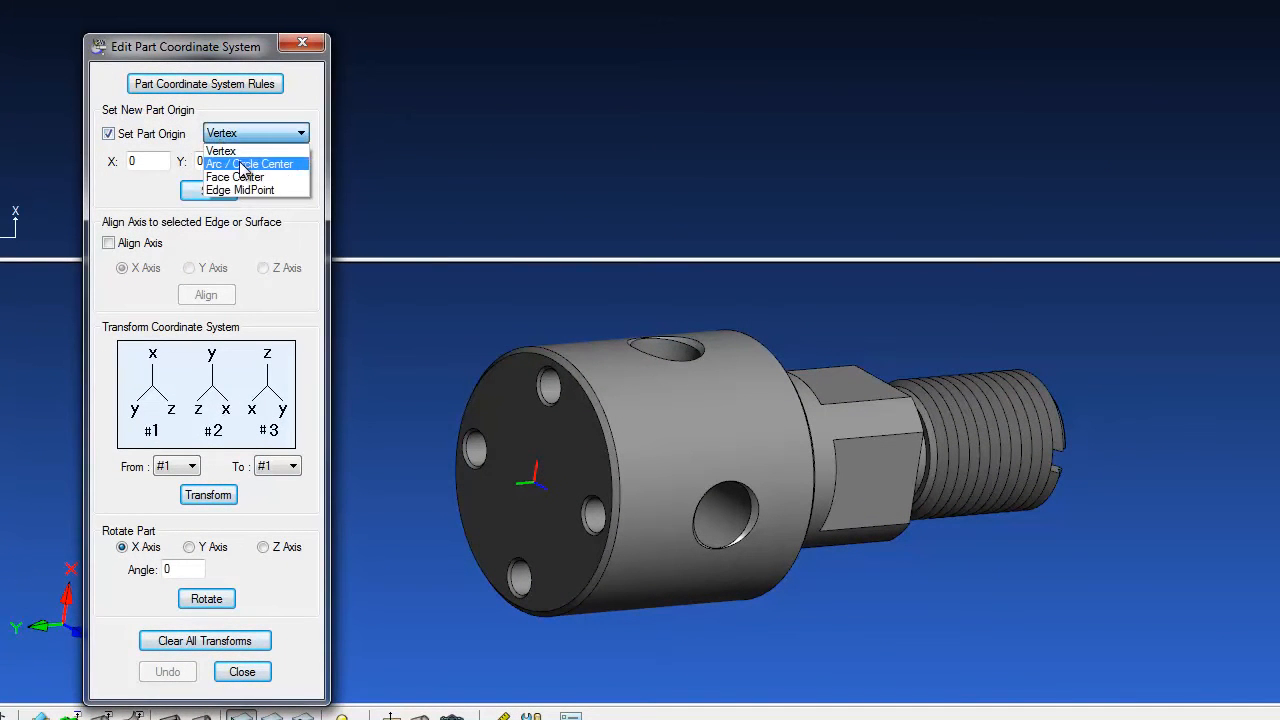
click(245, 164)
middle_drag(1129, 432, 953, 528)
scroll(1041, 491, up, 1)
scroll(1040, 490, up, 1)
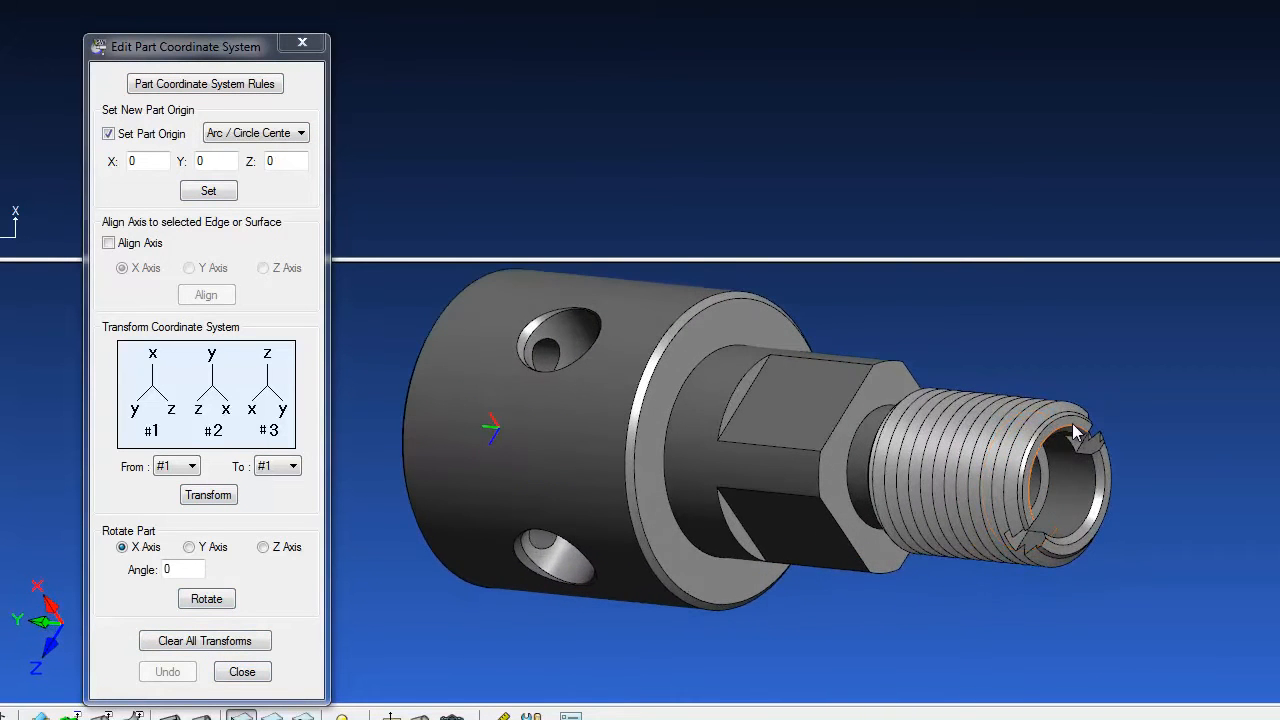
click(1072, 423)
click(214, 194)
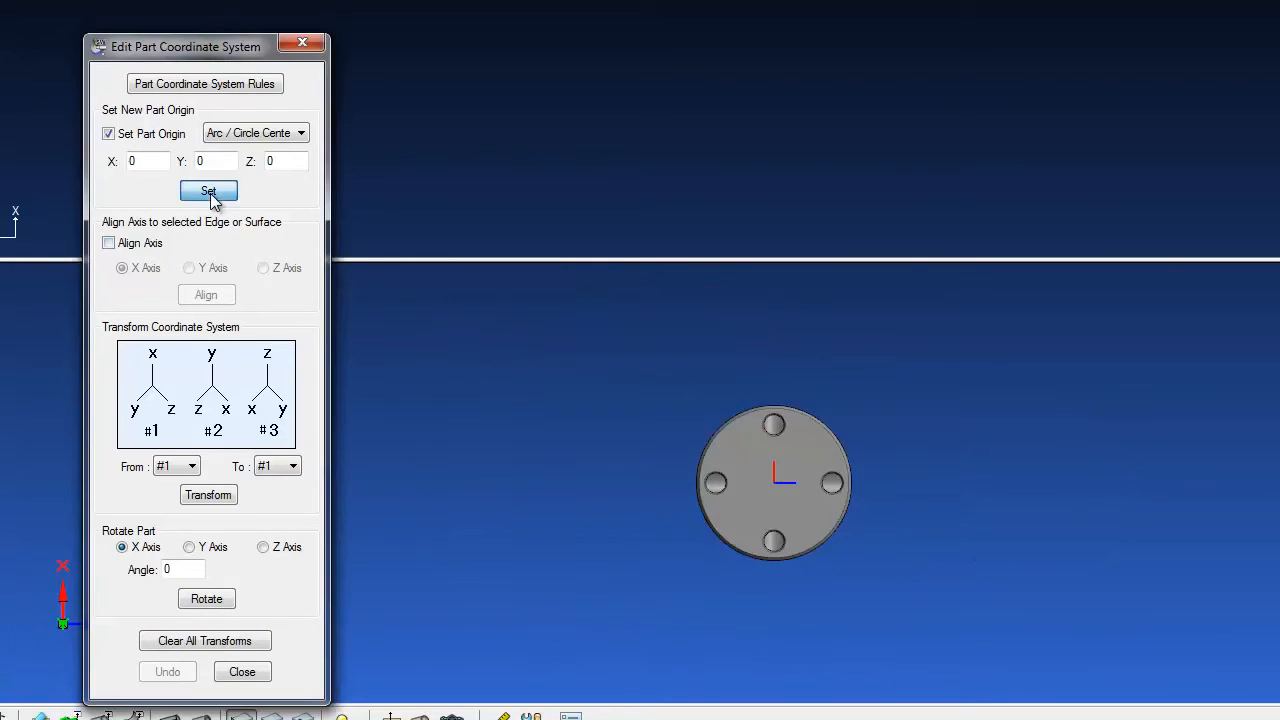
Step: Rotate the part by -90 degrees about the X axis and finish editing the part coordinate system
middle_drag(837, 520, 481, 534)
scroll(878, 538, up, 6)
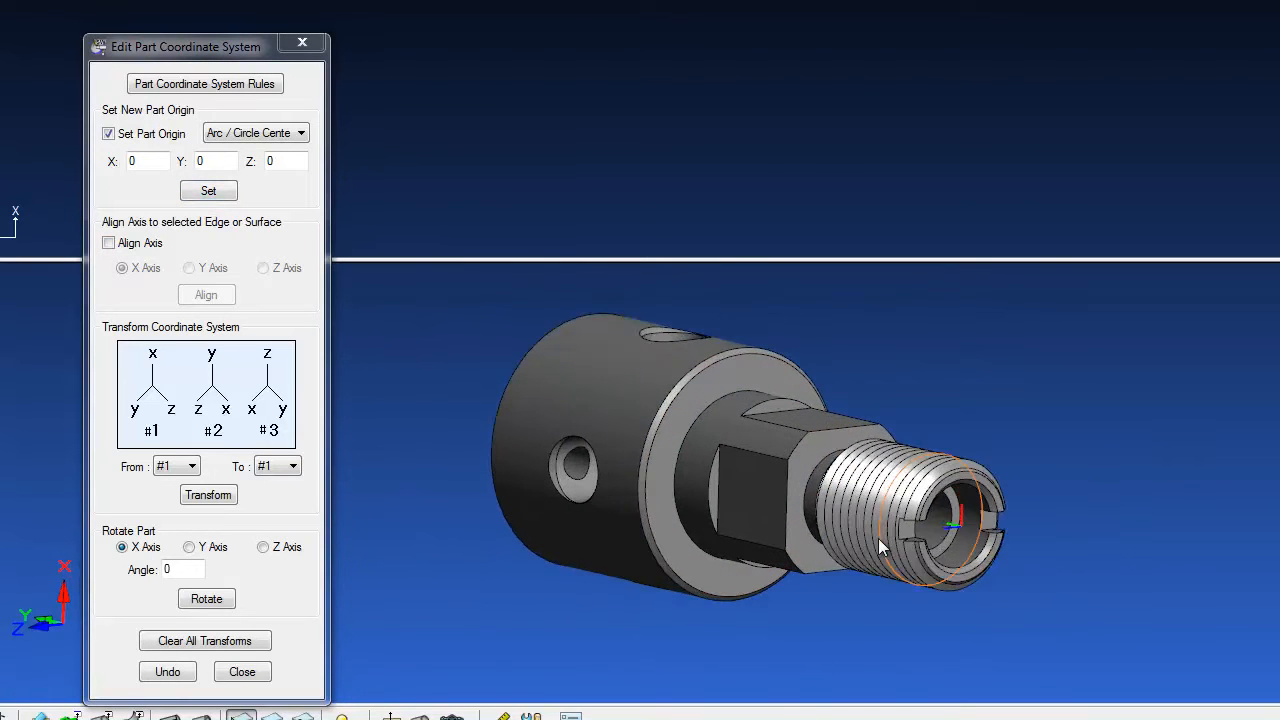
middle_drag(760, 585, 792, 605)
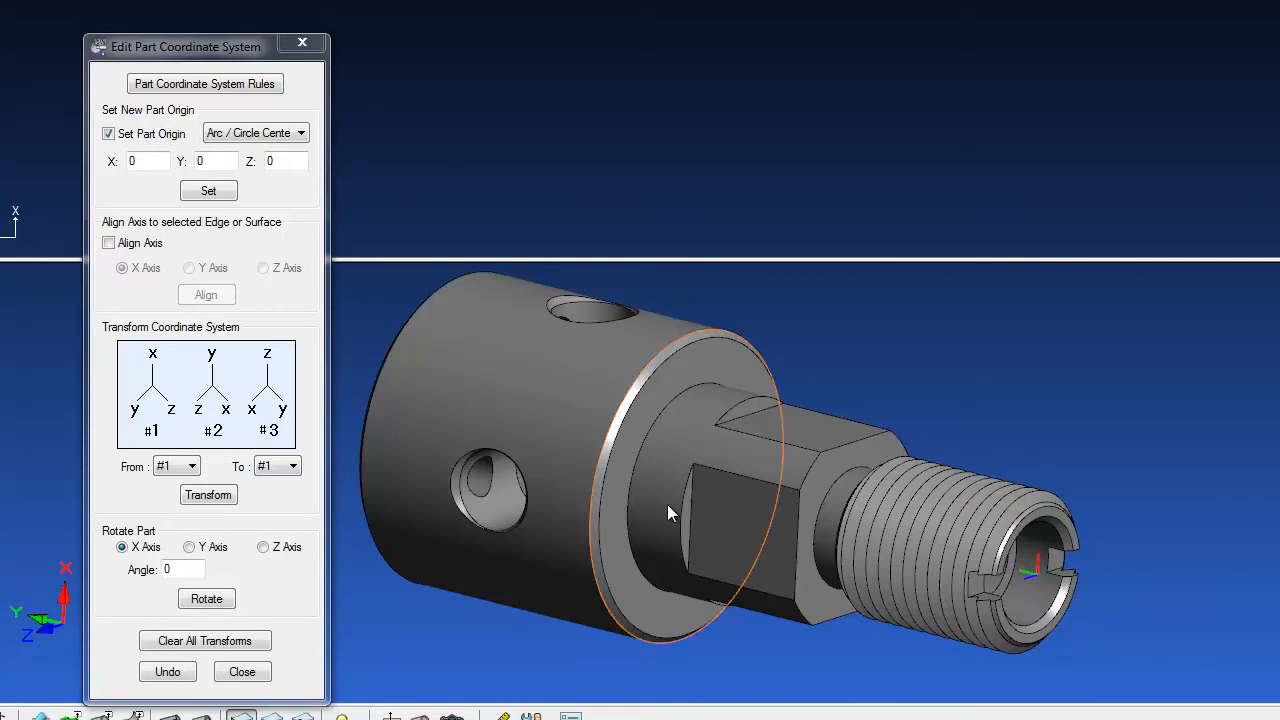
click(170, 569)
drag(170, 569, 152, 571)
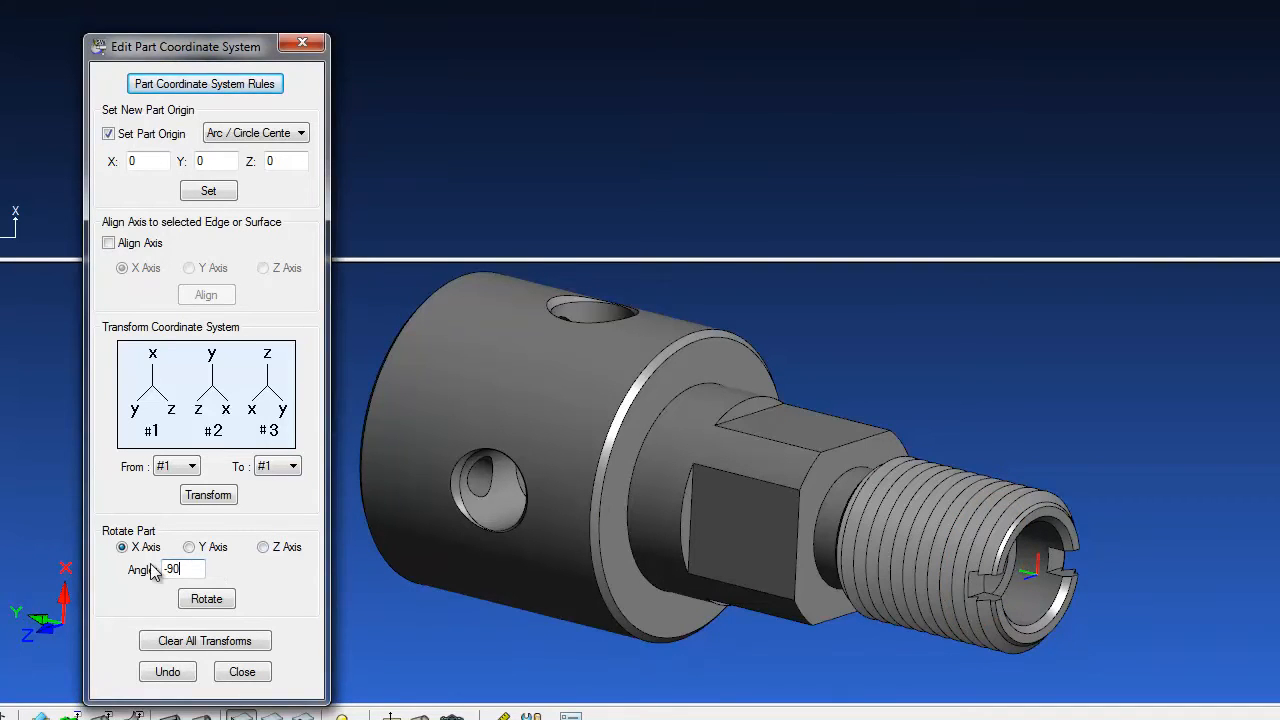
text(-90)
click(207, 598)
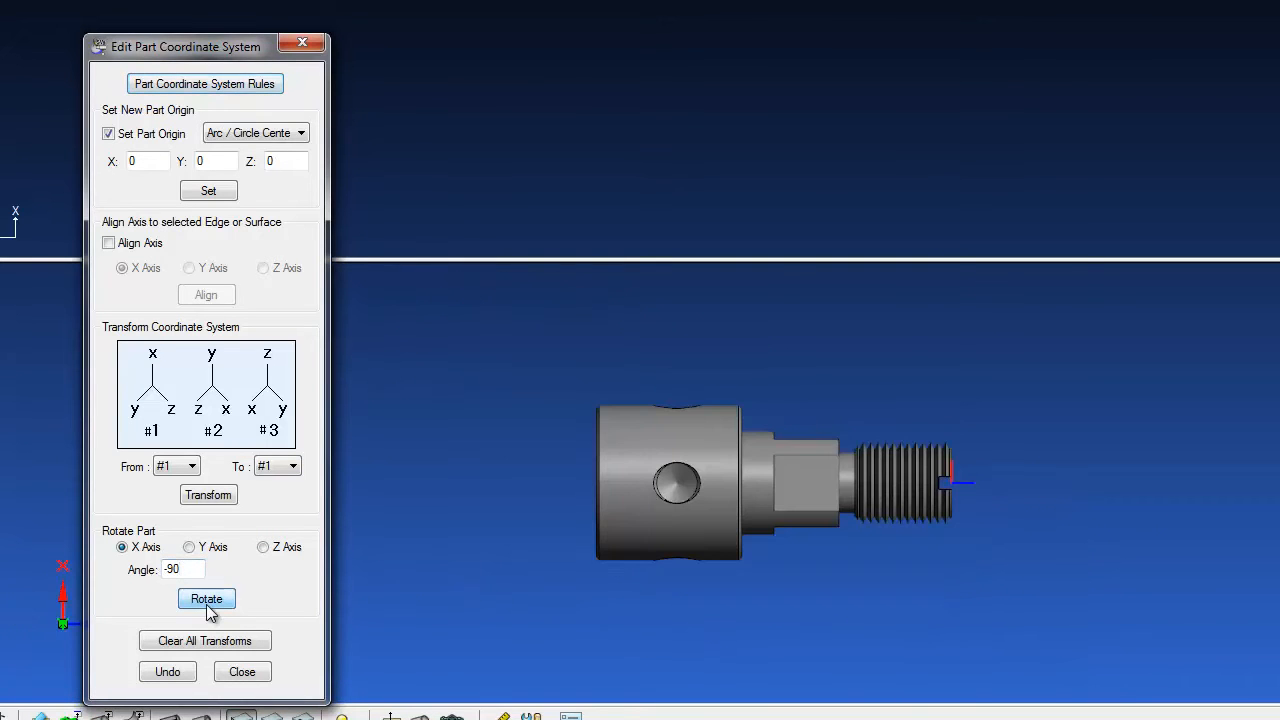
middle_drag(653, 572, 586, 594)
scroll(766, 567, up, 5)
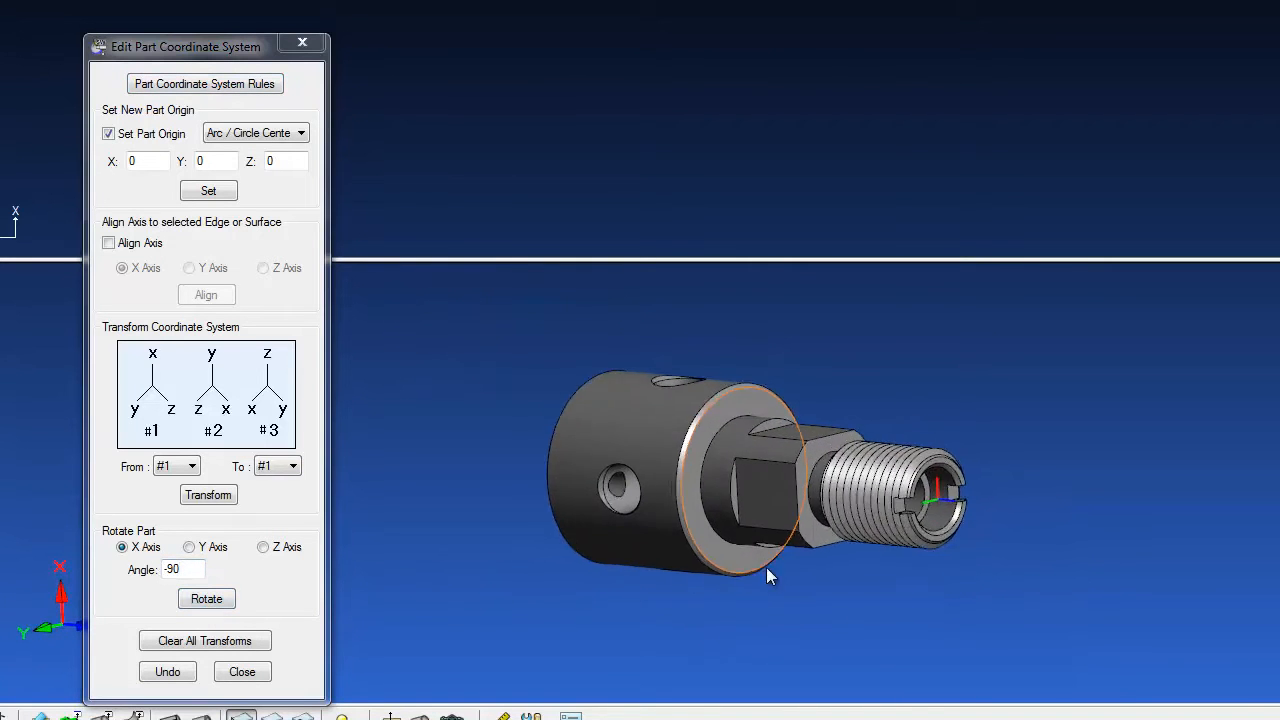
scroll(777, 559, up, 5)
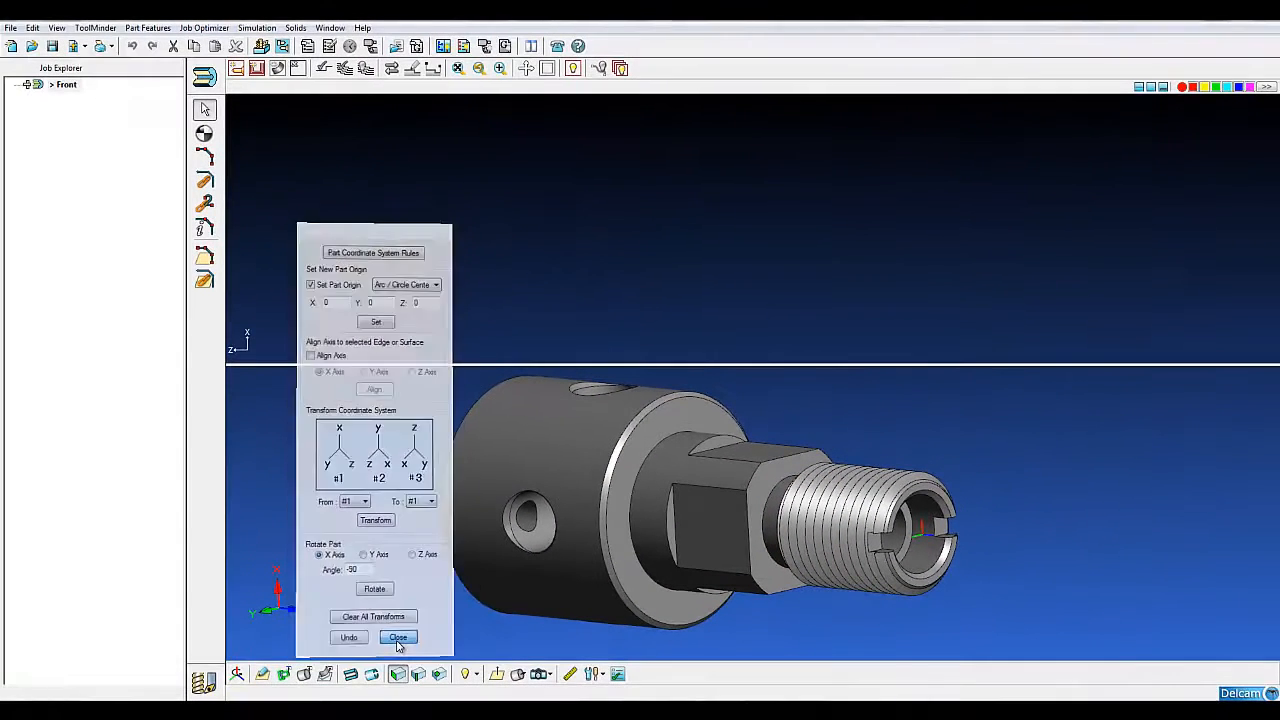
click(242, 672)
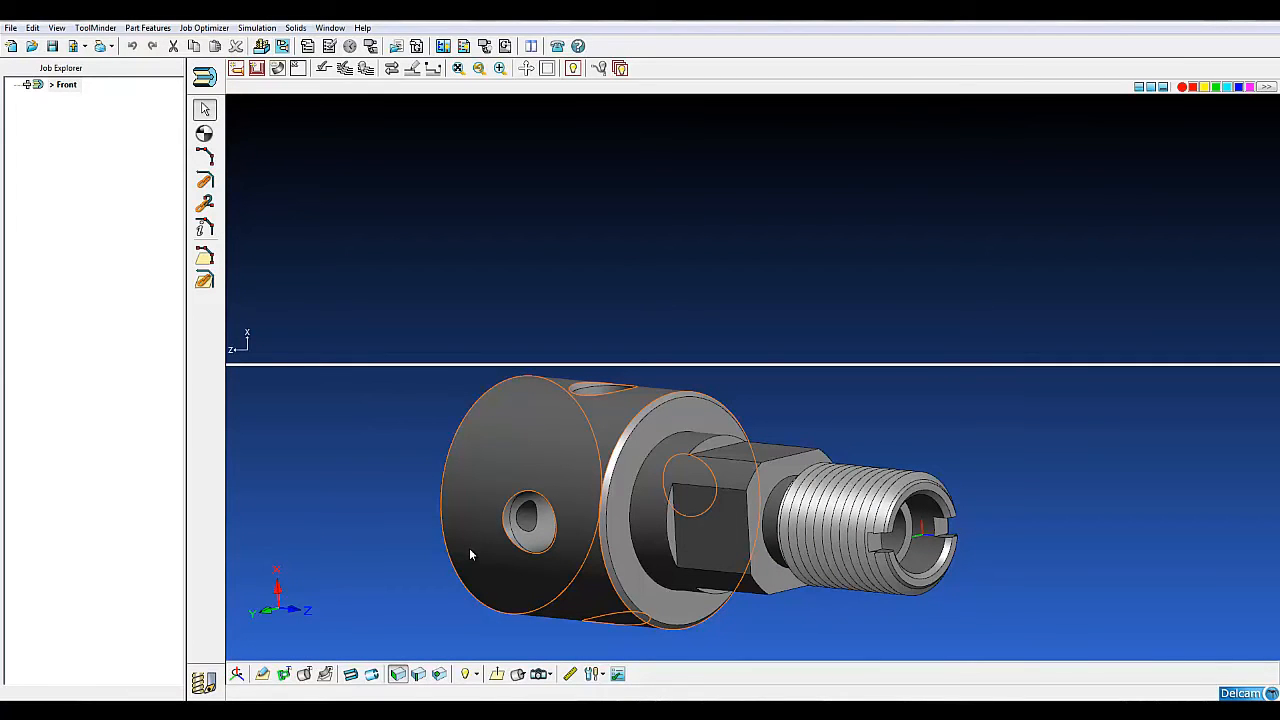
click(284, 673)
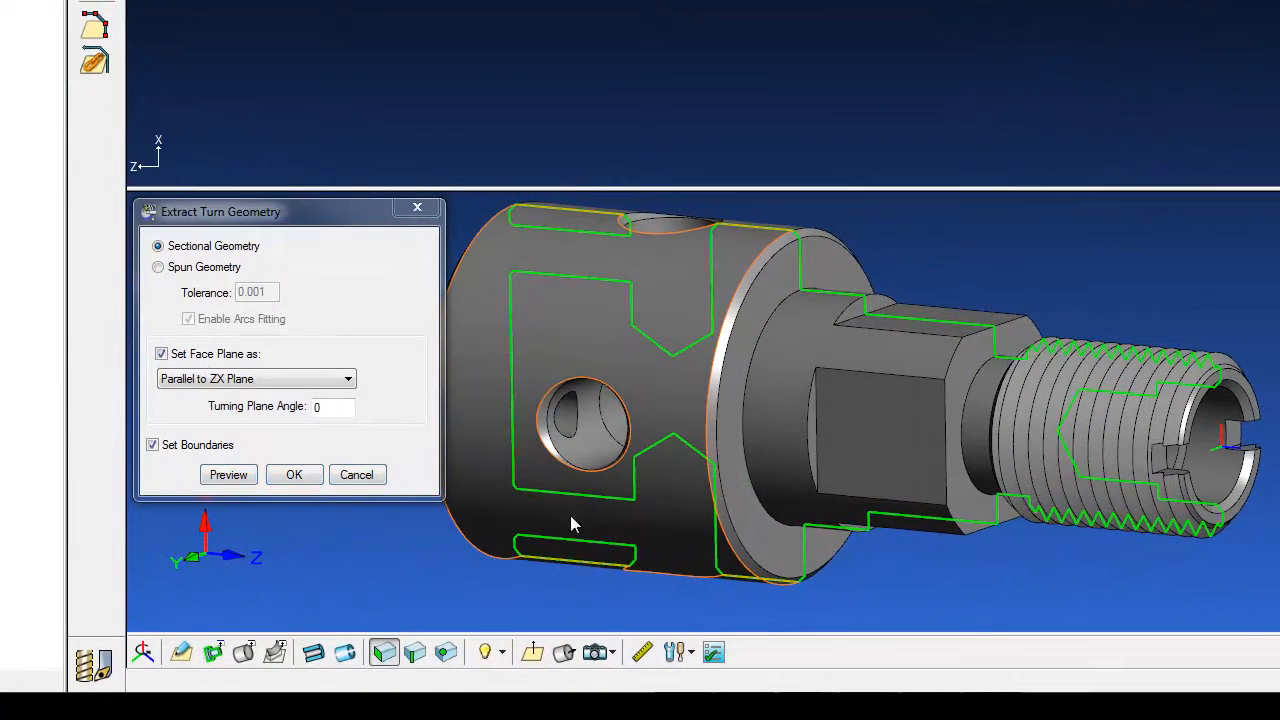
double_click(320, 406)
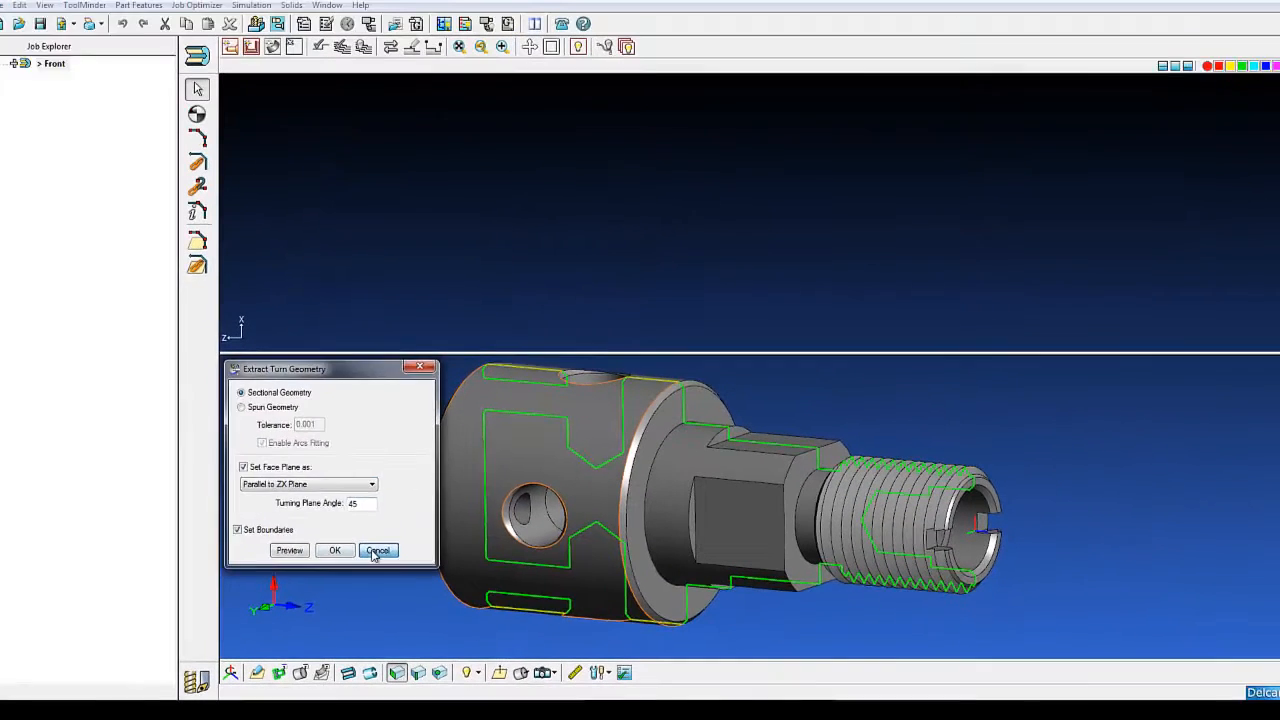
click(356, 474)
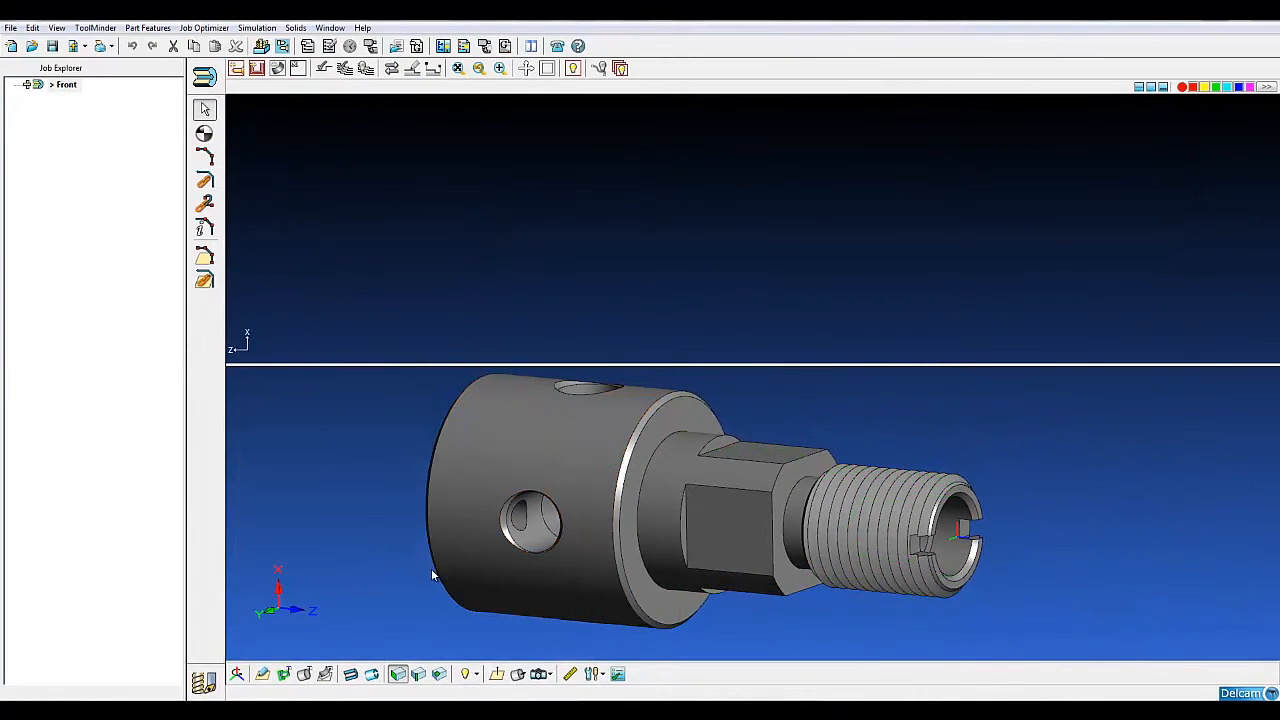
Step: Enlarge the solid model view and preview a face plane parallel to the ZX plane with a turning plane angle of 45
click(1151, 88)
scroll(739, 385, up, 1)
scroll(739, 385, down, 1)
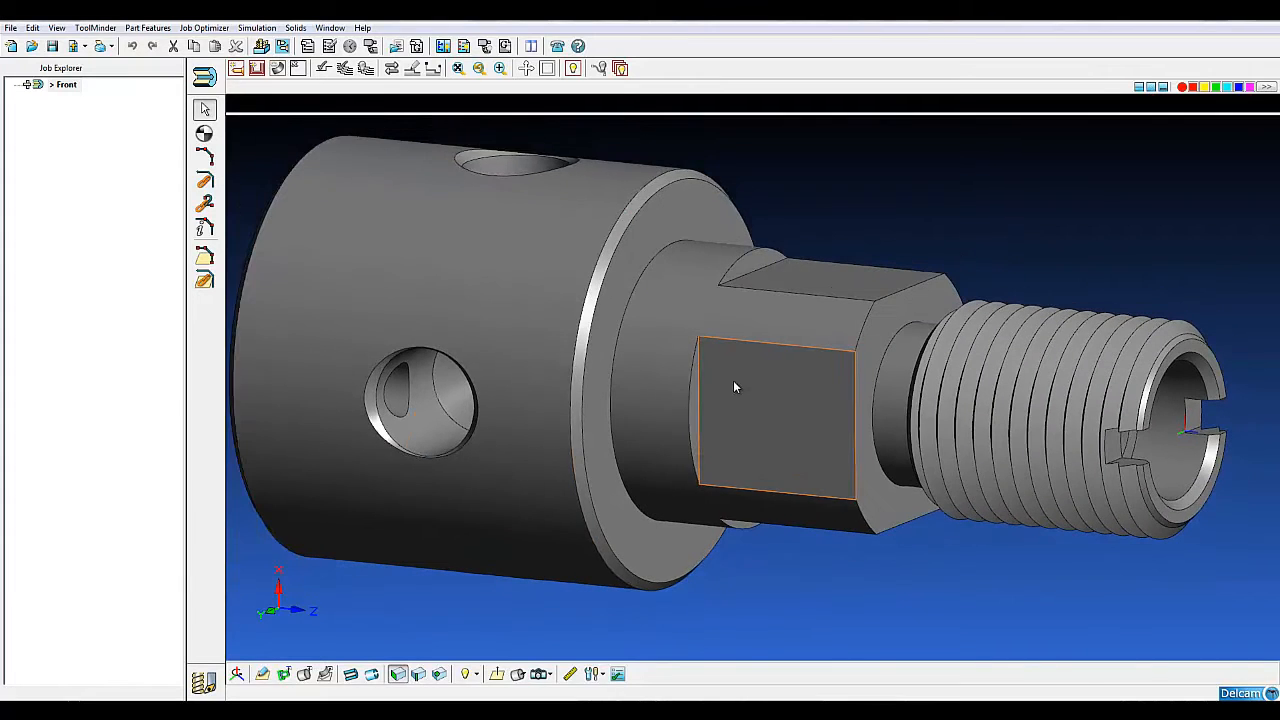
key(Right)
key(Right)
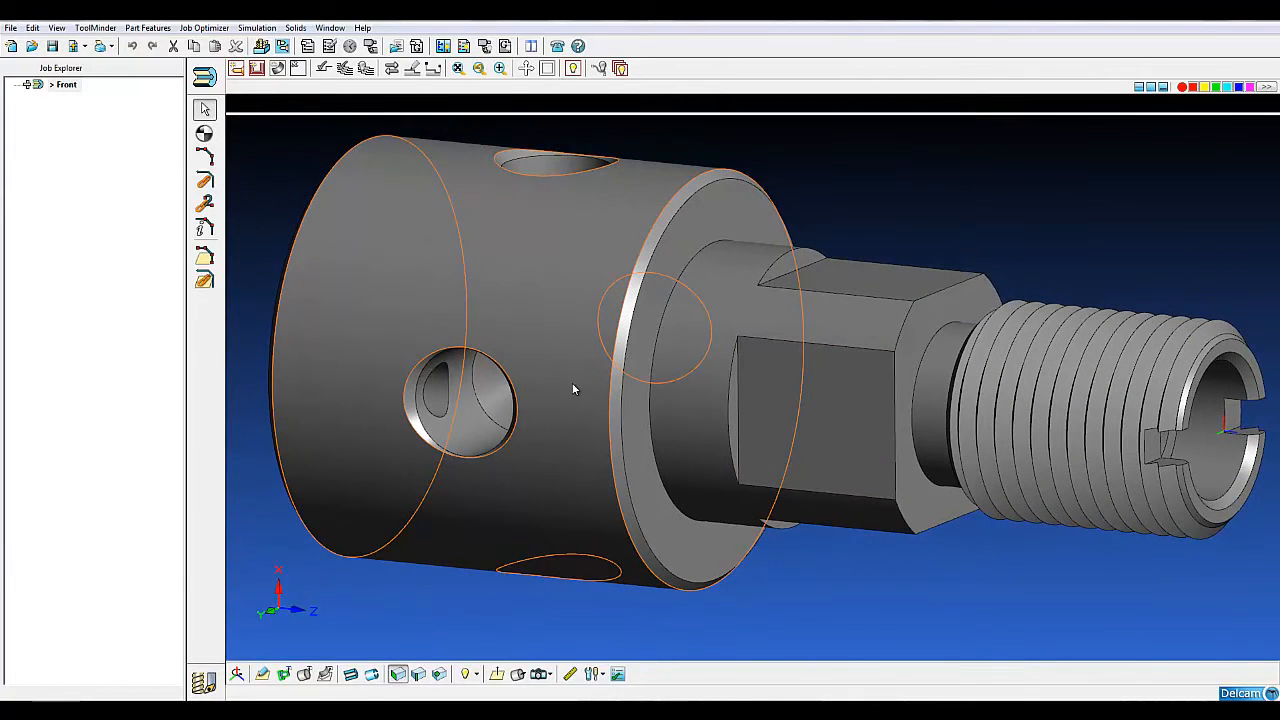
click(262, 674)
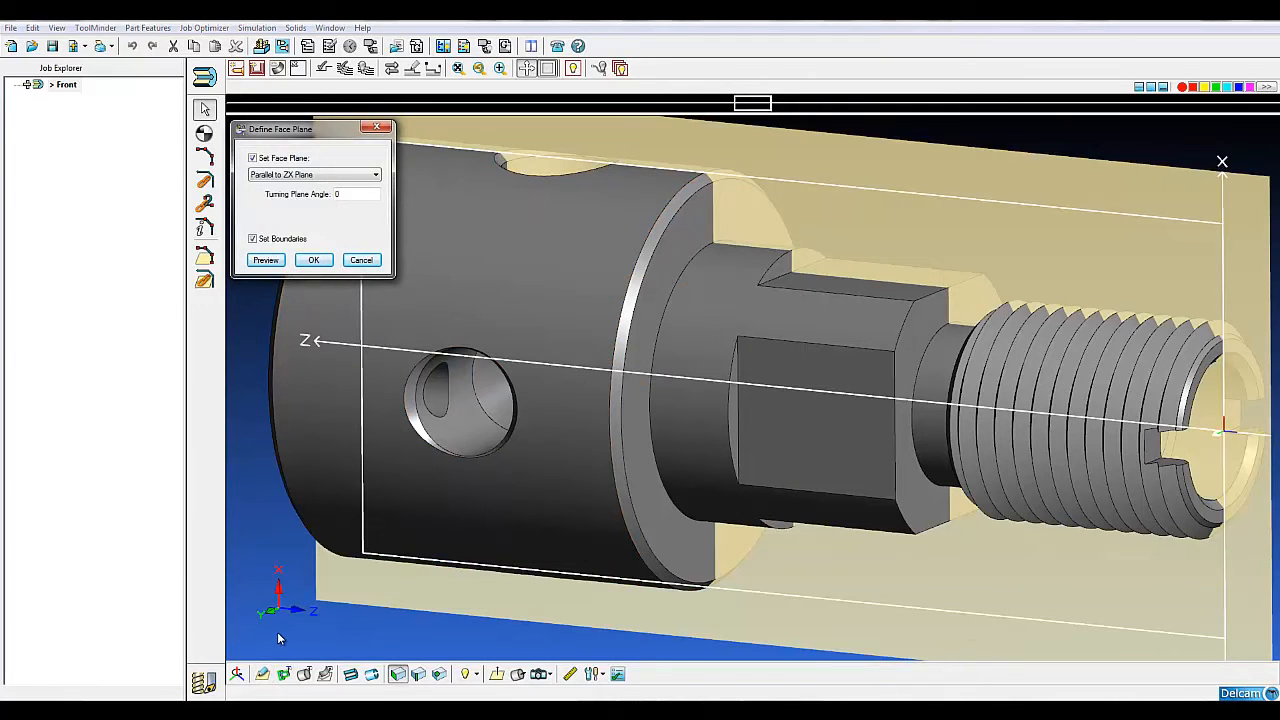
double_click(337, 196)
click(266, 260)
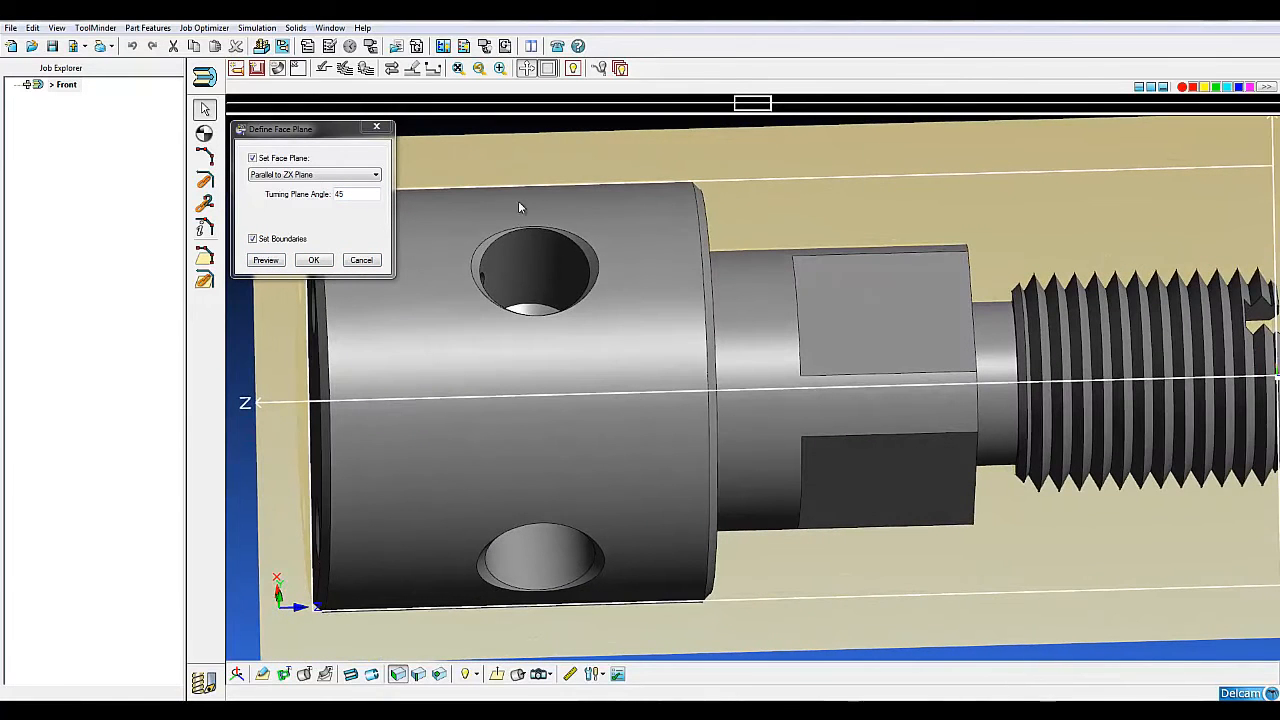
Step: Preview the face plane with a turning plane angle of 0 for comparison
double_click(340, 195)
text(0)
click(266, 260)
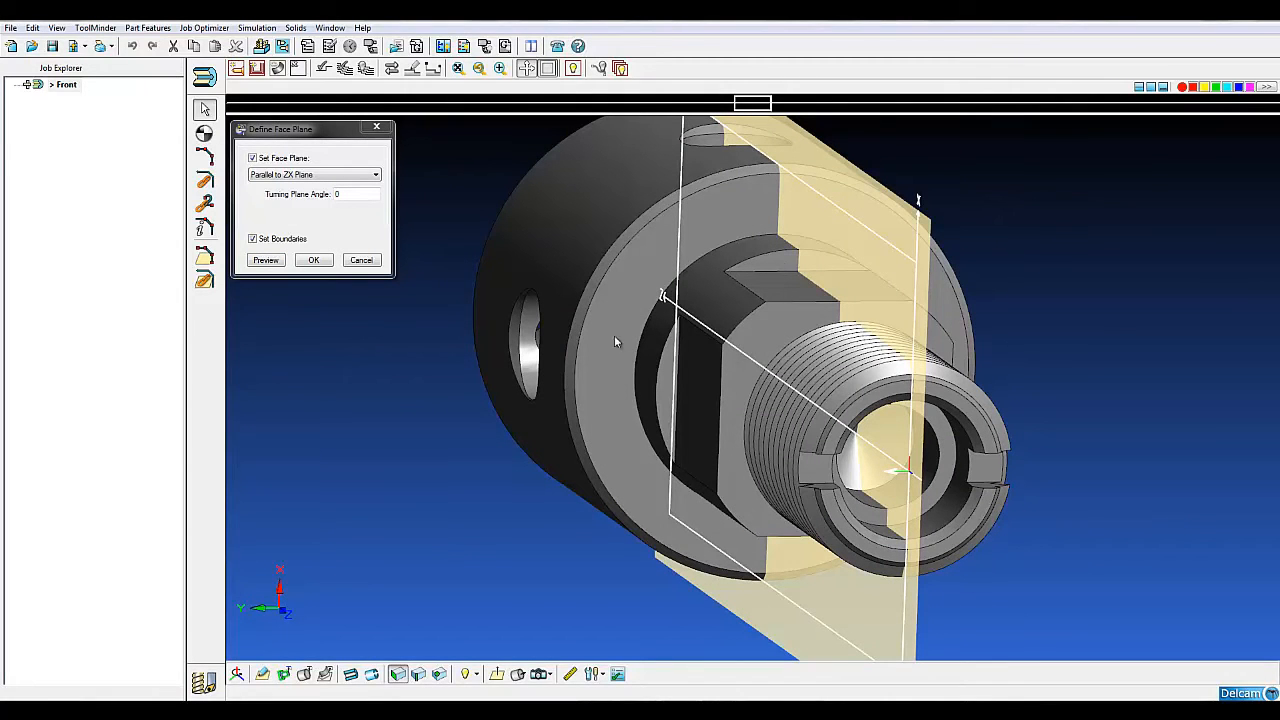
Step: Define the face plane parallel to the ZX plane at a turning plane angle of 45, with boundaries set from the model
click(366, 194)
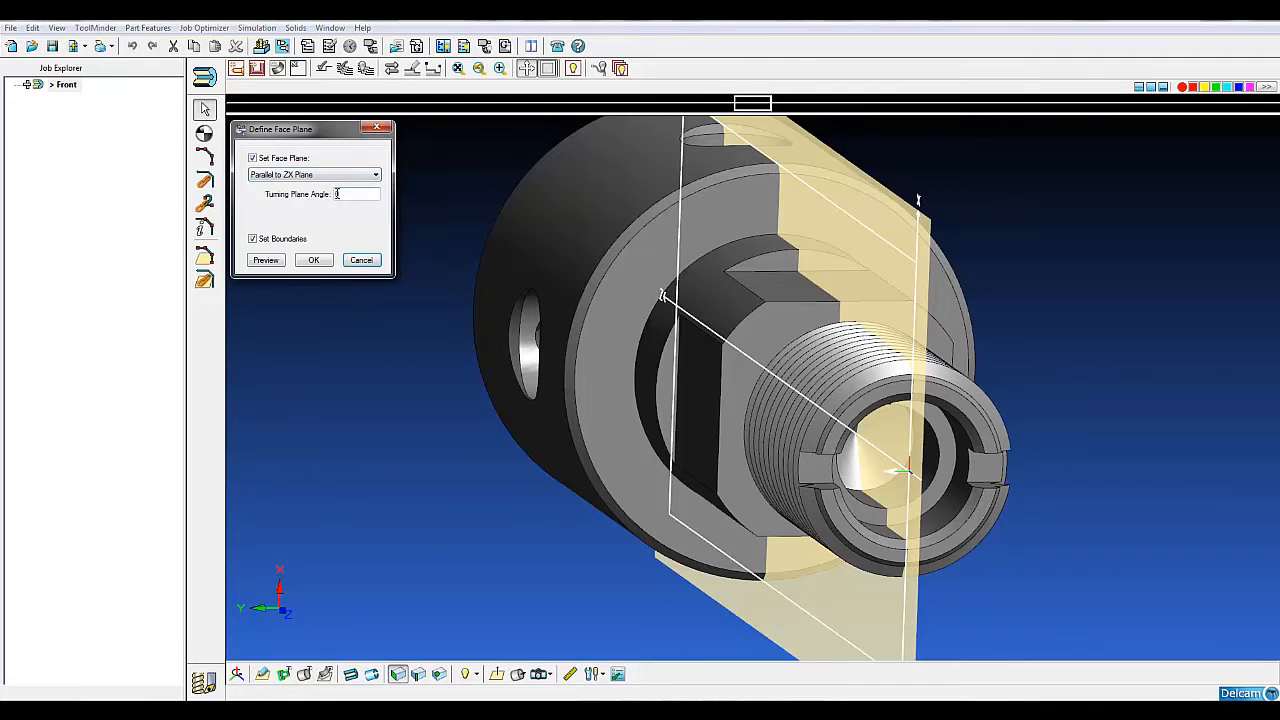
text(45)
click(270, 257)
middle_drag(579, 404, 649, 420)
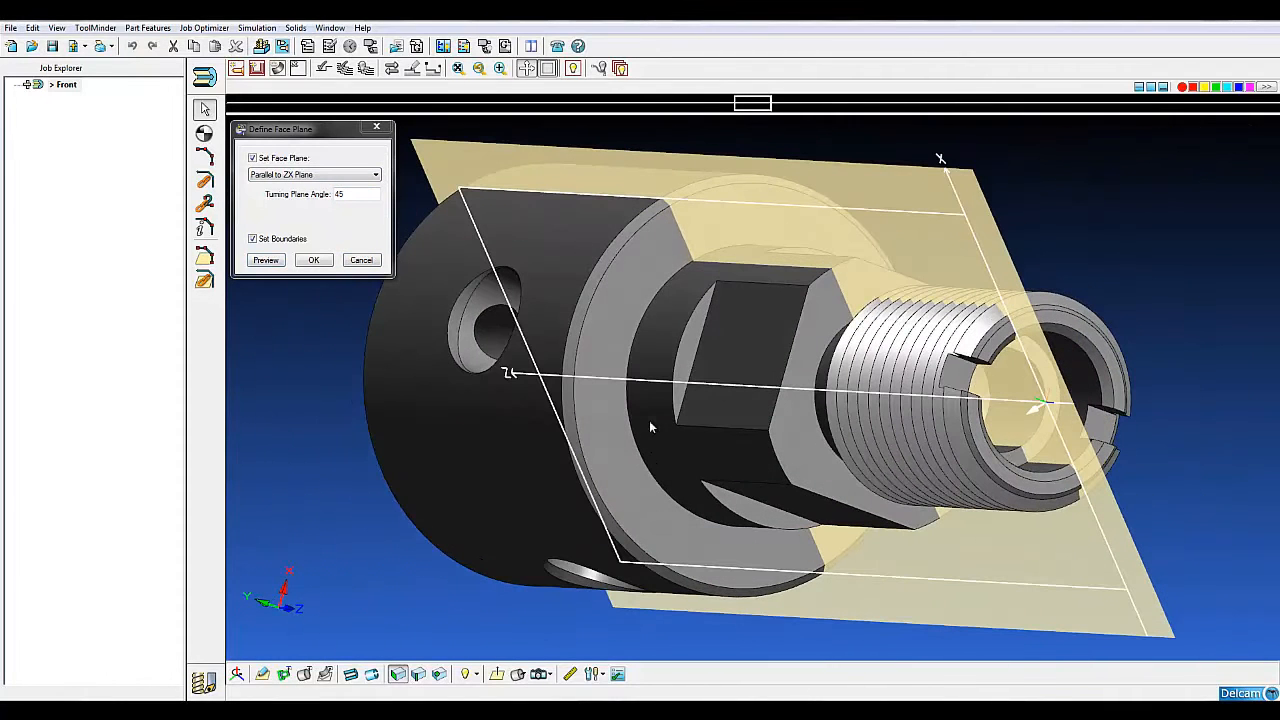
middle_drag(605, 386, 630, 340)
click(313, 260)
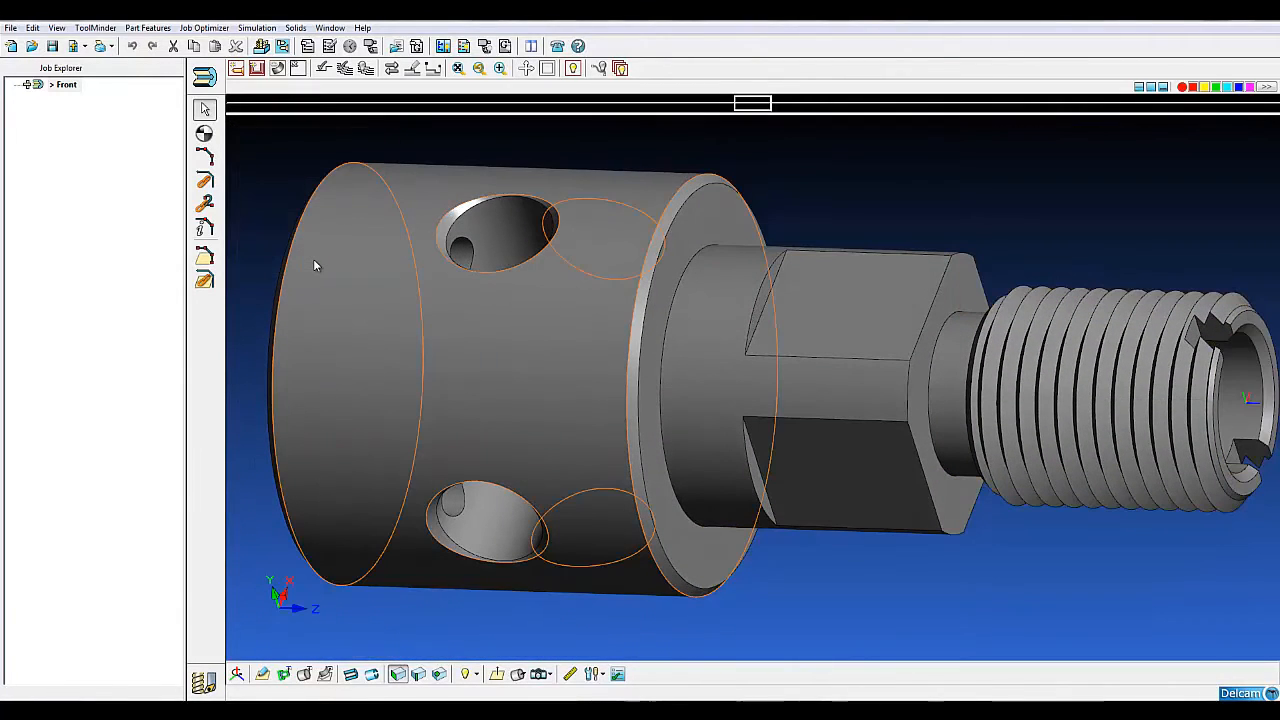
Step: Set the main spindle stock's OD to 0.5 and its excess stock to 0.01 in the face window setup
click(204, 77)
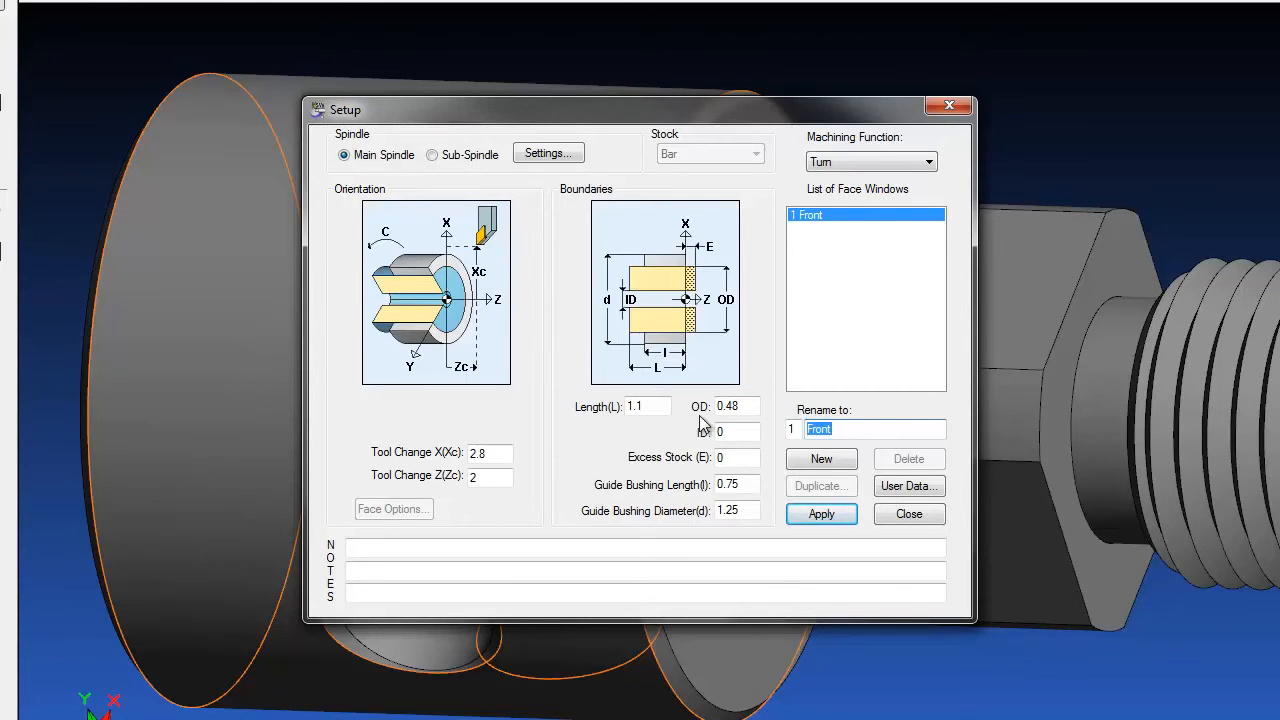
double_click(742, 406)
text(.5)
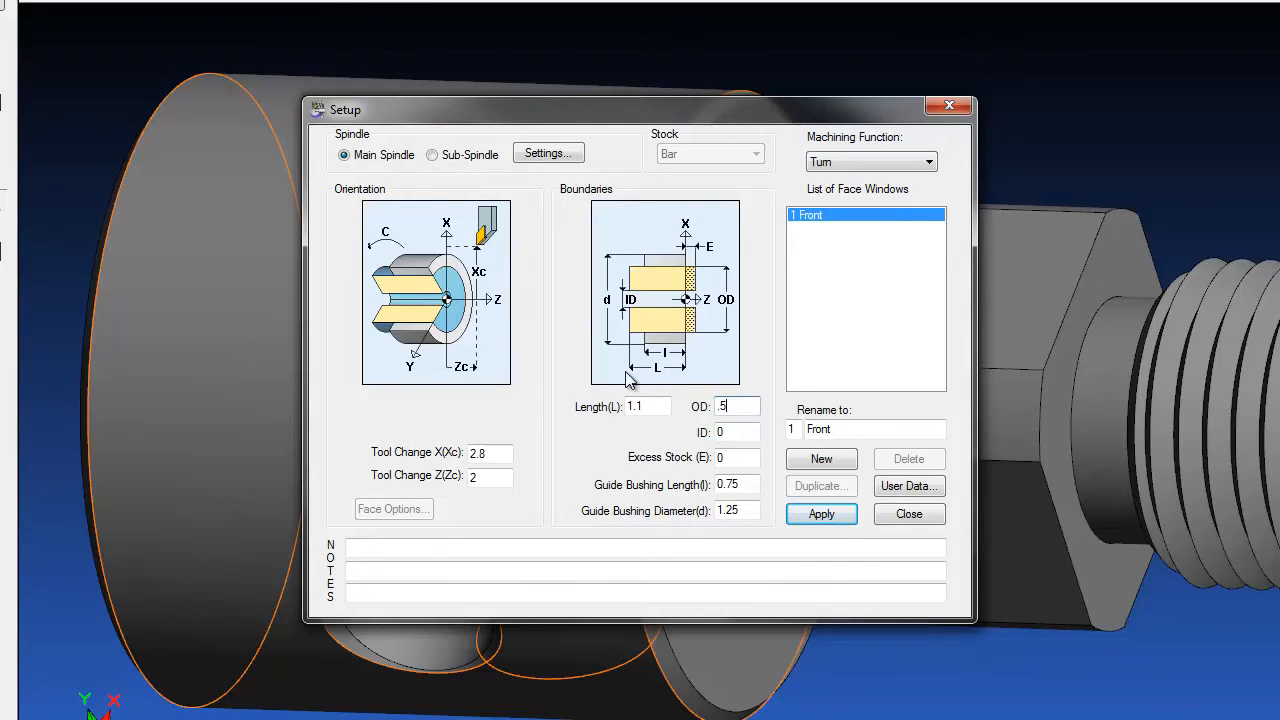
click(737, 458)
text(.01)
Step: Rename the Front face window to MAIN TURN and complete the setup
drag(836, 431, 712, 408)
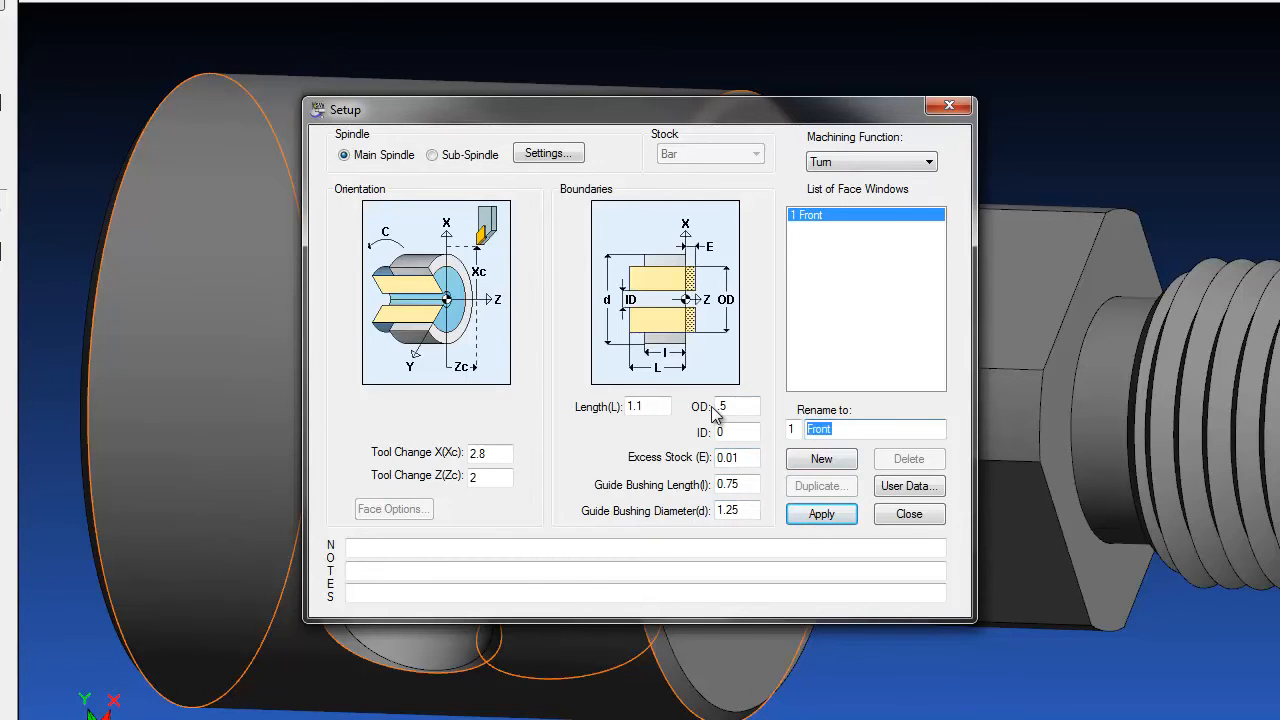
text(MAIN TURN)
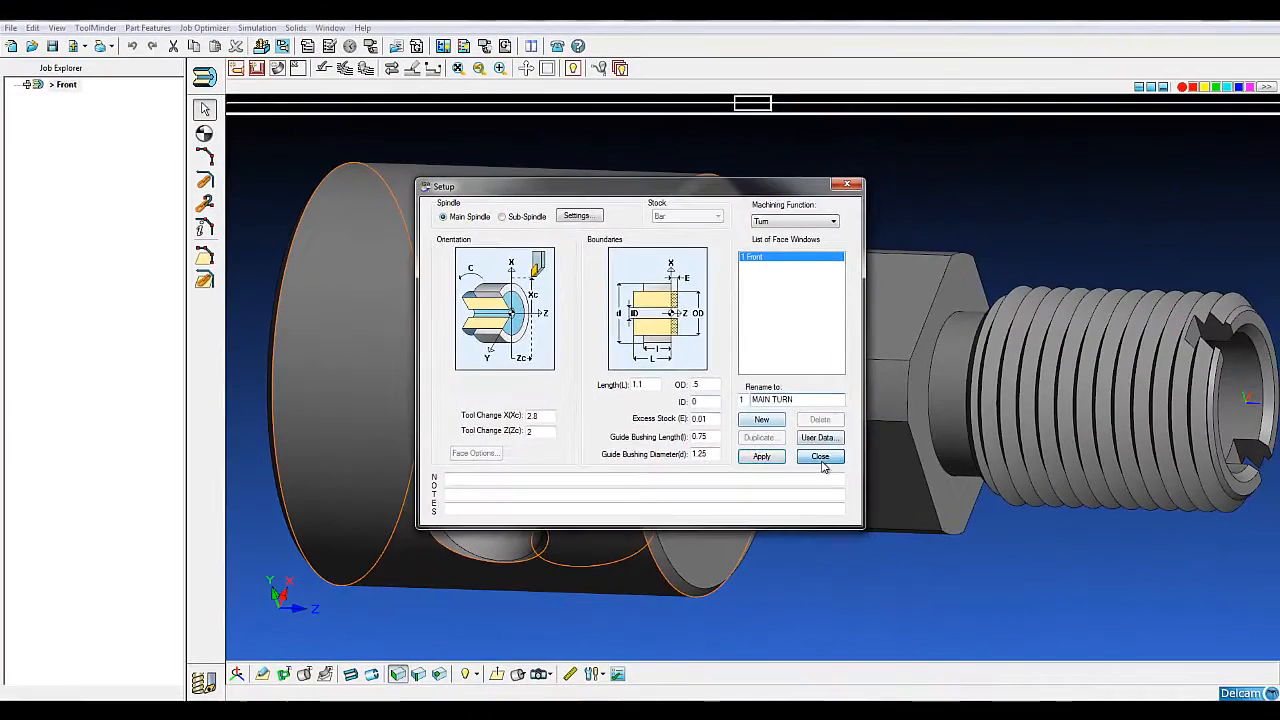
click(909, 513)
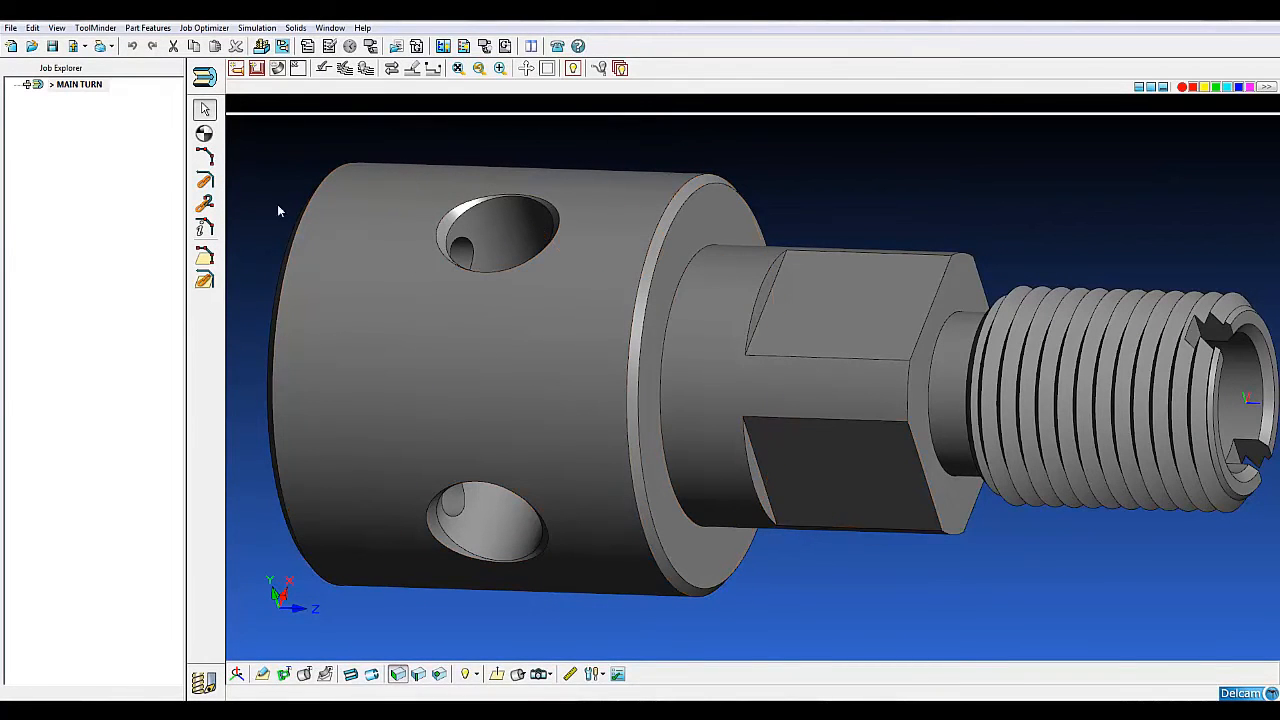
Step: Configure a new turning profile group with the Contouring strategy, Face tool location and only the Finishing operation
click(257, 68)
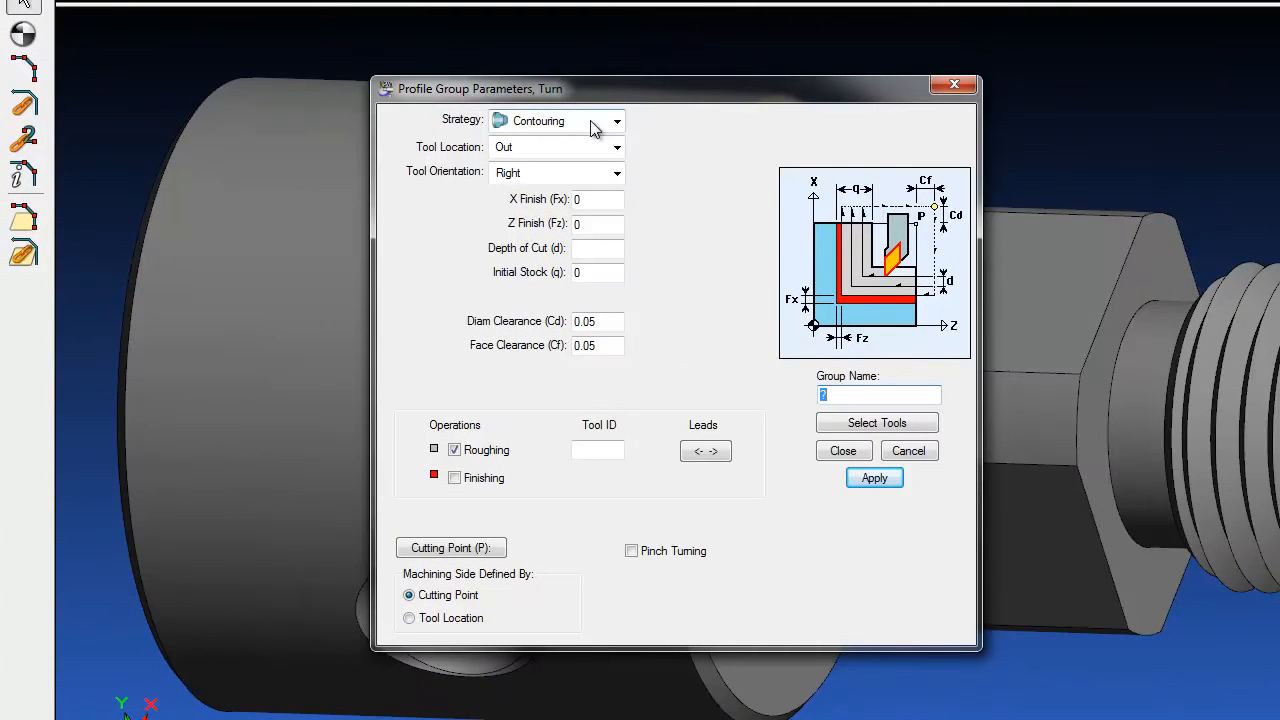
click(616, 147)
click(598, 197)
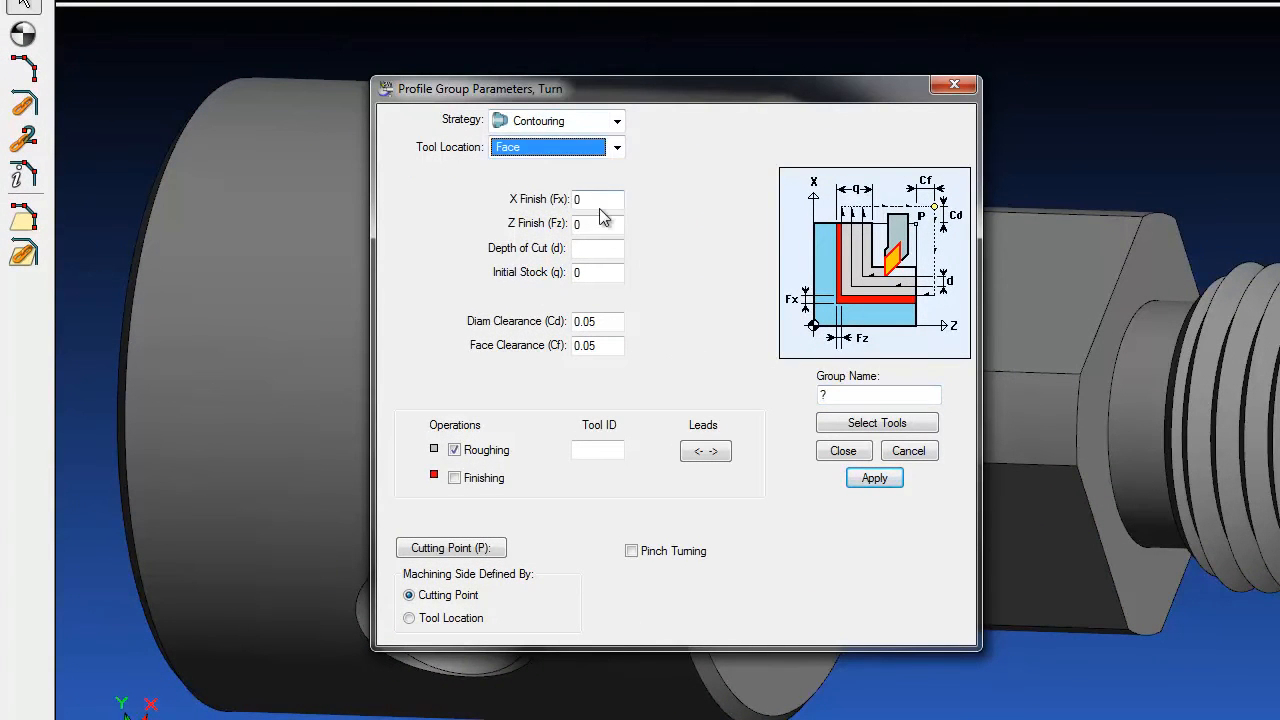
click(459, 450)
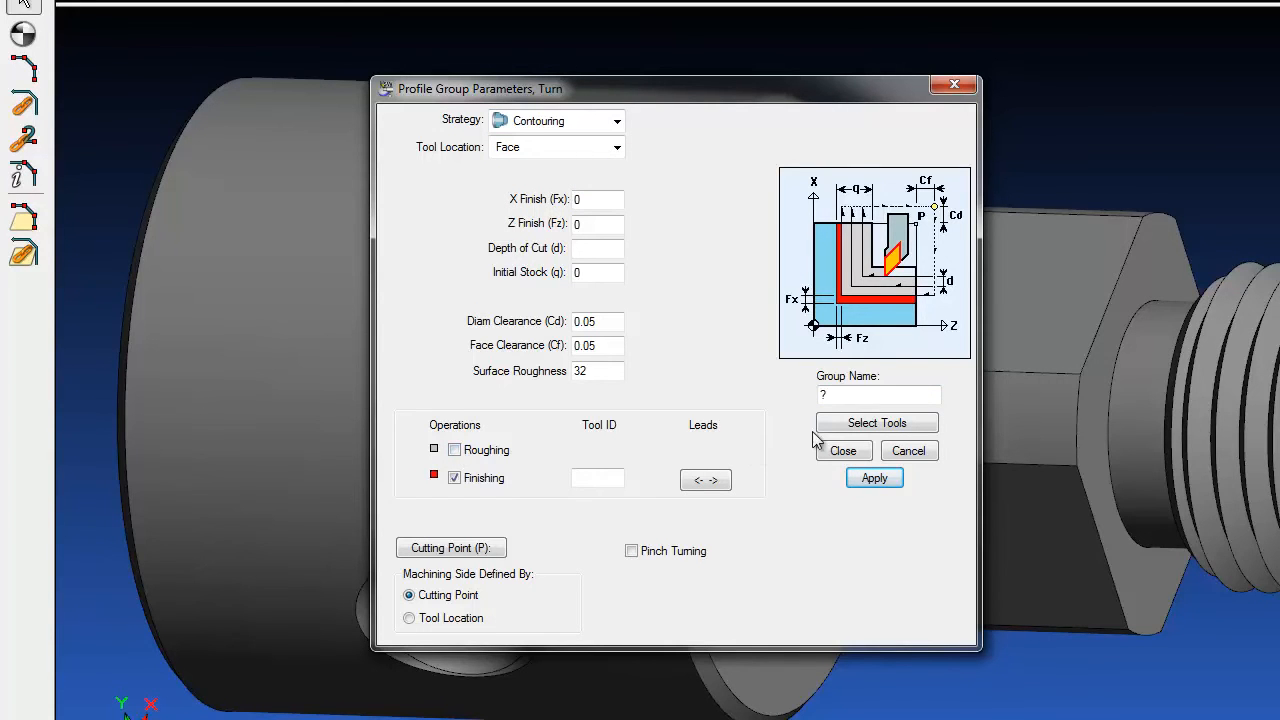
Step: Assign tool T001, OD Turn 80-Right, to the finishing operation and create the profile group with the name FACE
click(846, 428)
click(805, 366)
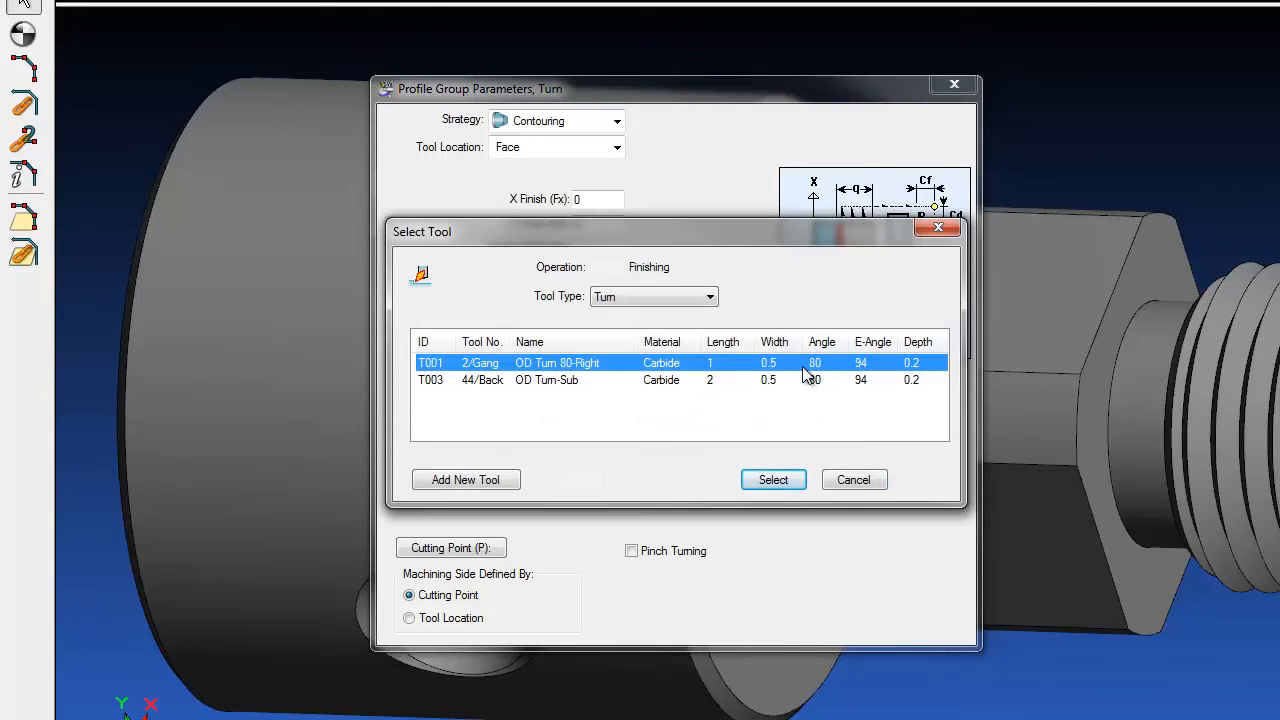
click(773, 480)
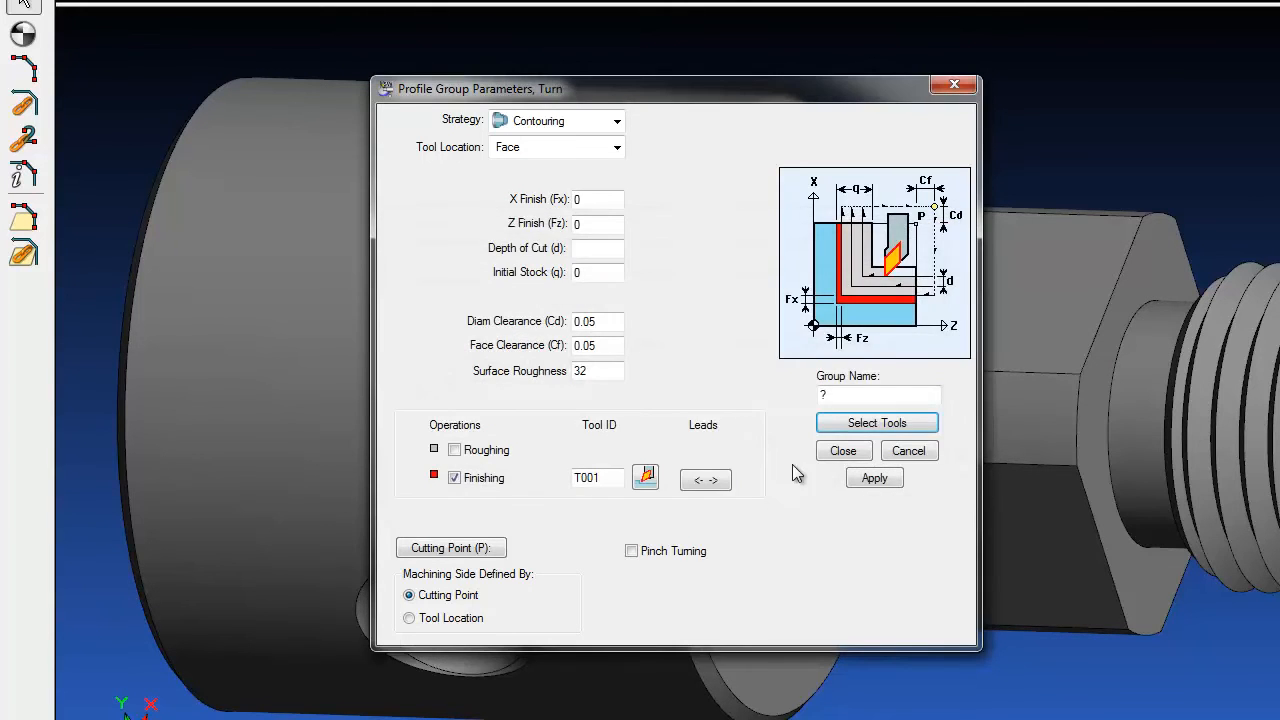
click(845, 395)
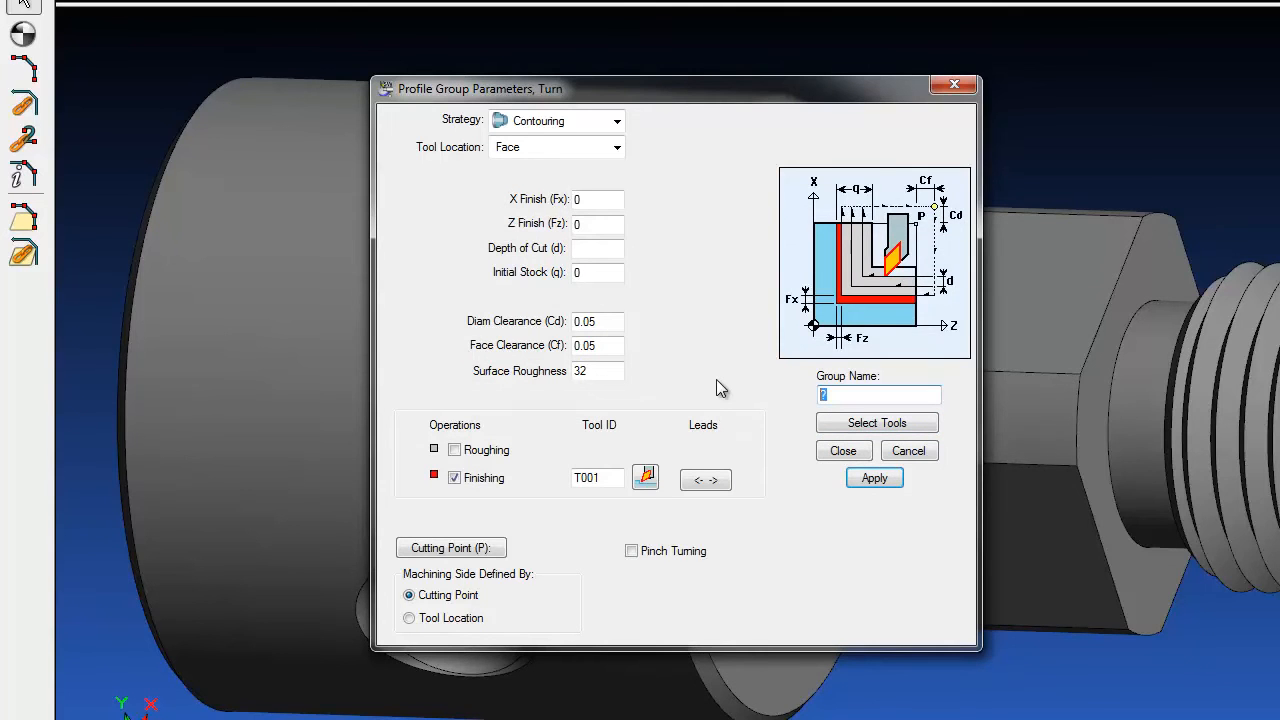
text(FACE)
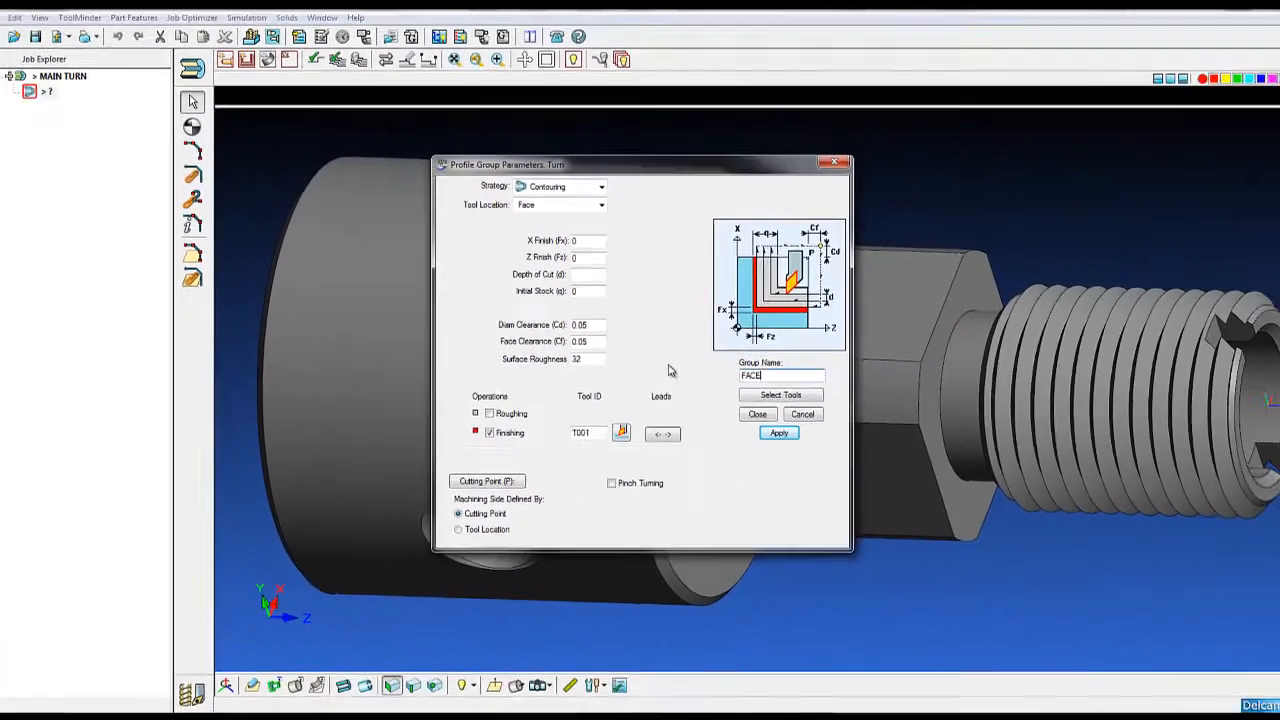
click(762, 411)
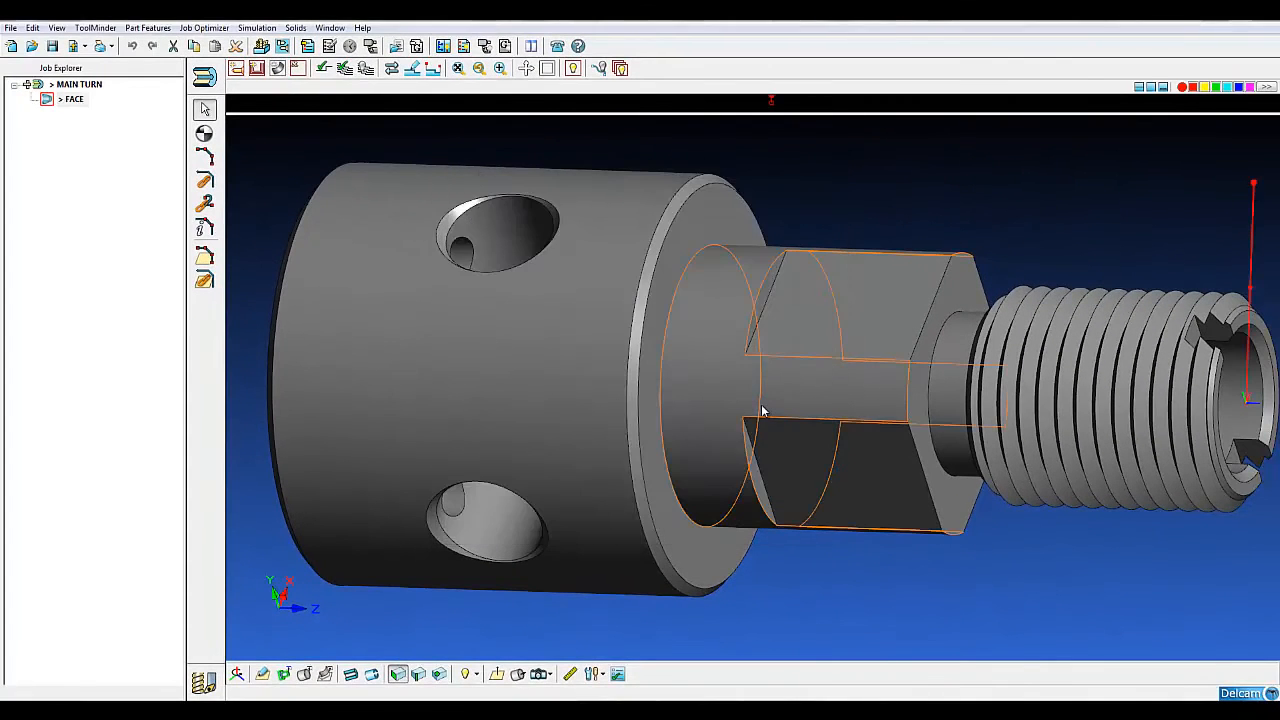
Step: Verify the FACE group's tool path on the solid model with a verification delay of 5, and clear the drawn path
scroll(801, 420, down, 3)
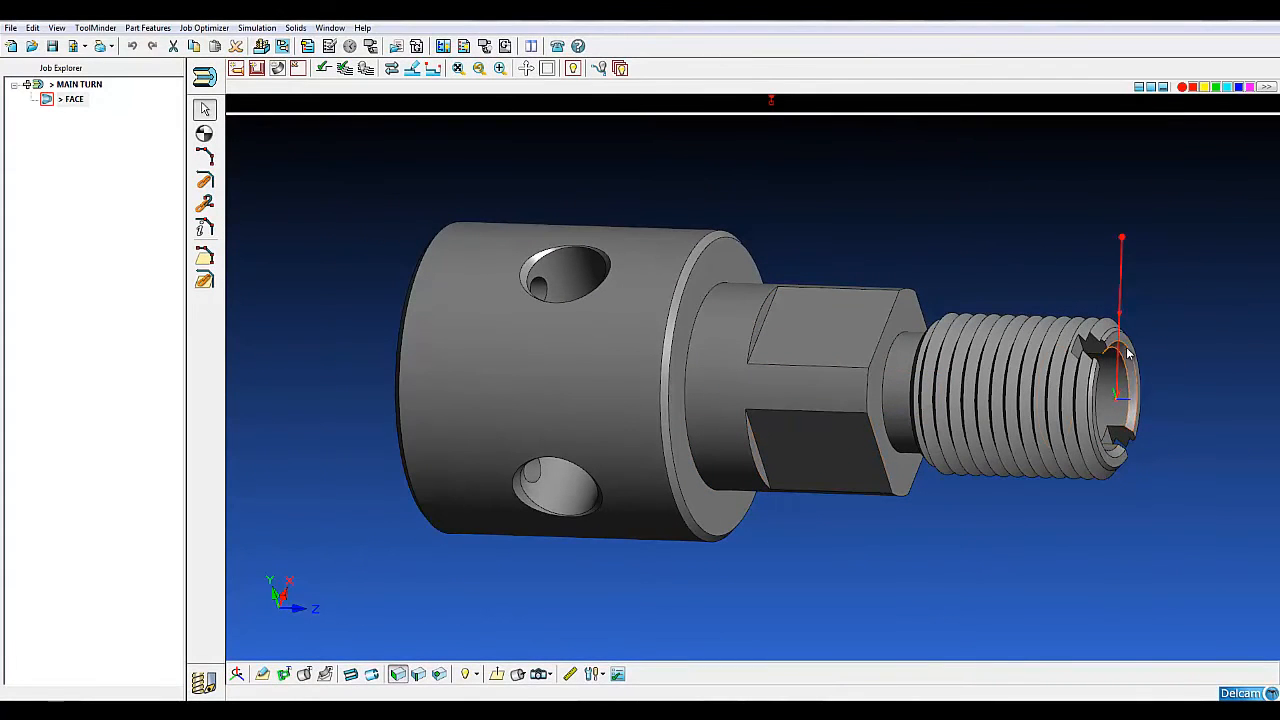
scroll(1094, 366, down, 3)
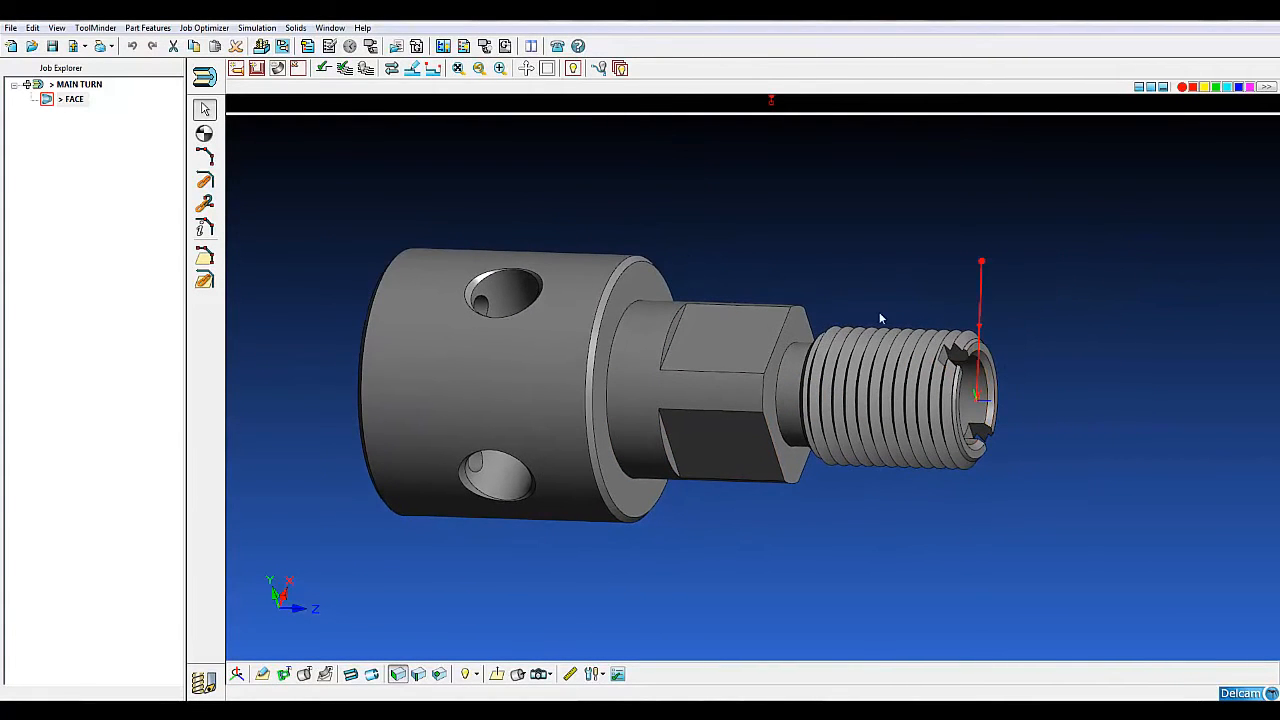
click(321, 68)
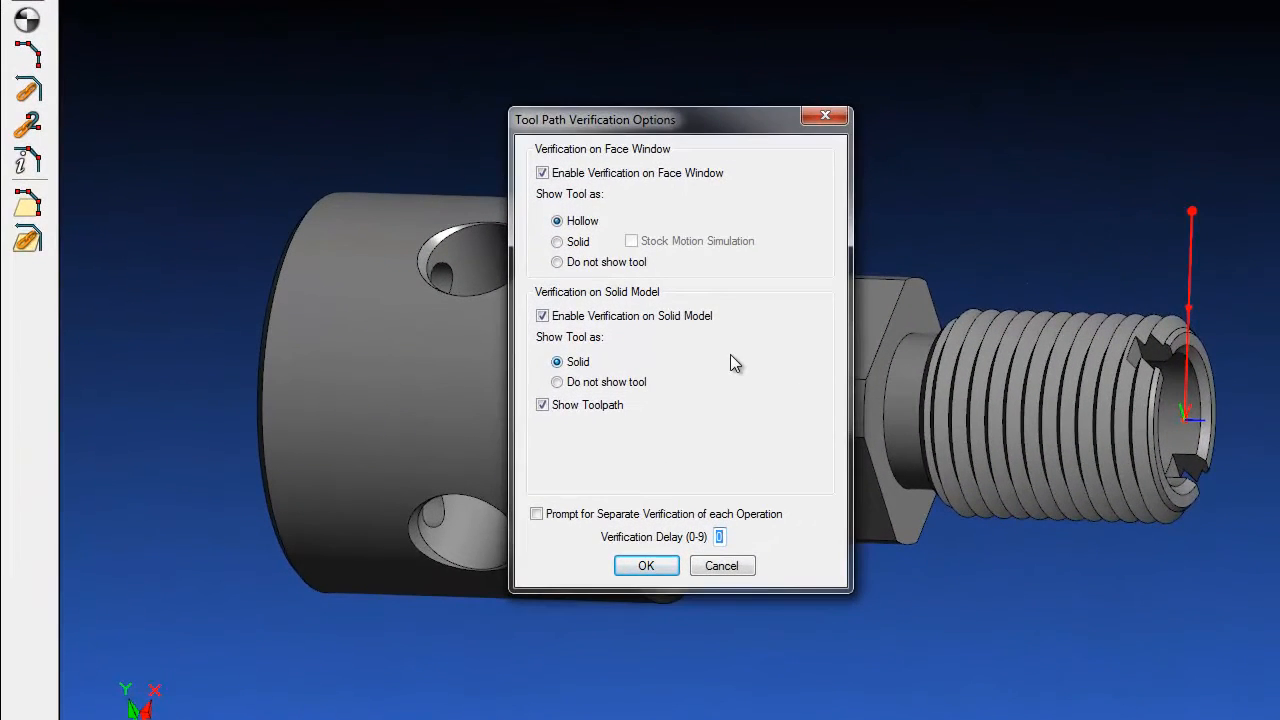
text(5)
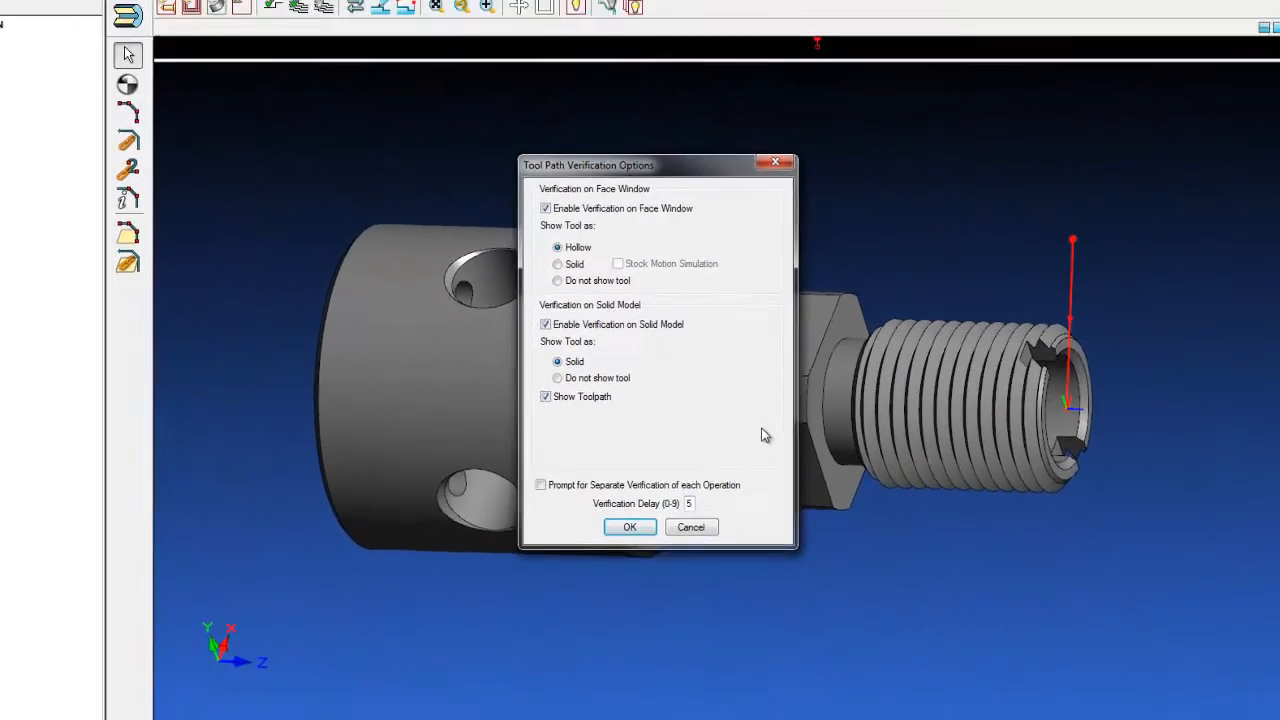
click(648, 563)
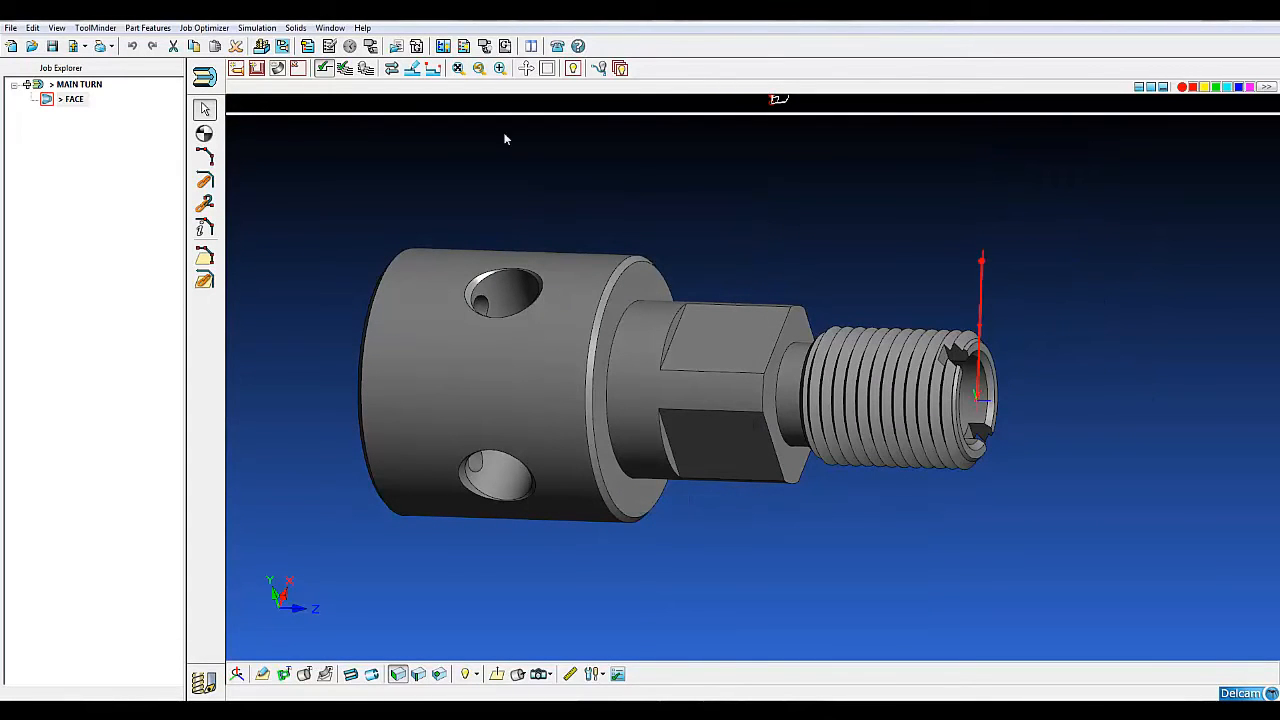
click(367, 68)
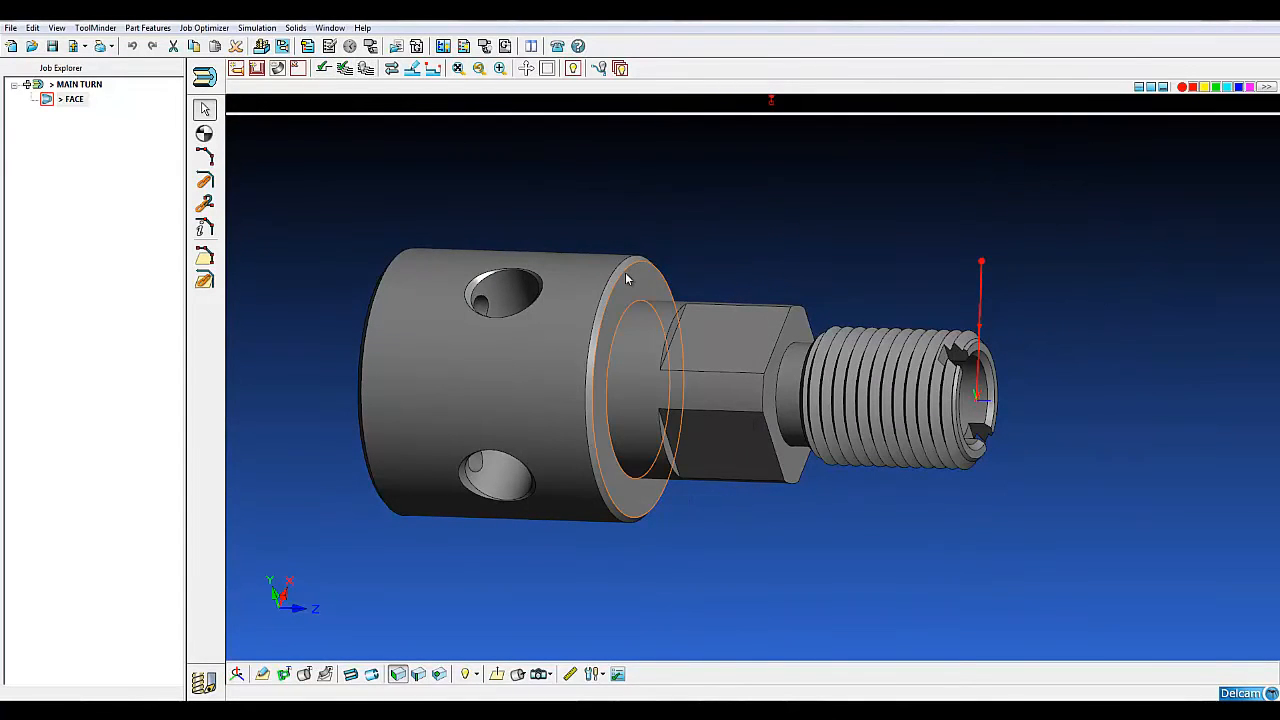
Step: Start a yellow hole group of type Drill and extract its parameters from the small bore in the threaded end
click(1204, 88)
middle_drag(736, 366, 671, 378)
click(236, 68)
drag(620, 30, 434, 152)
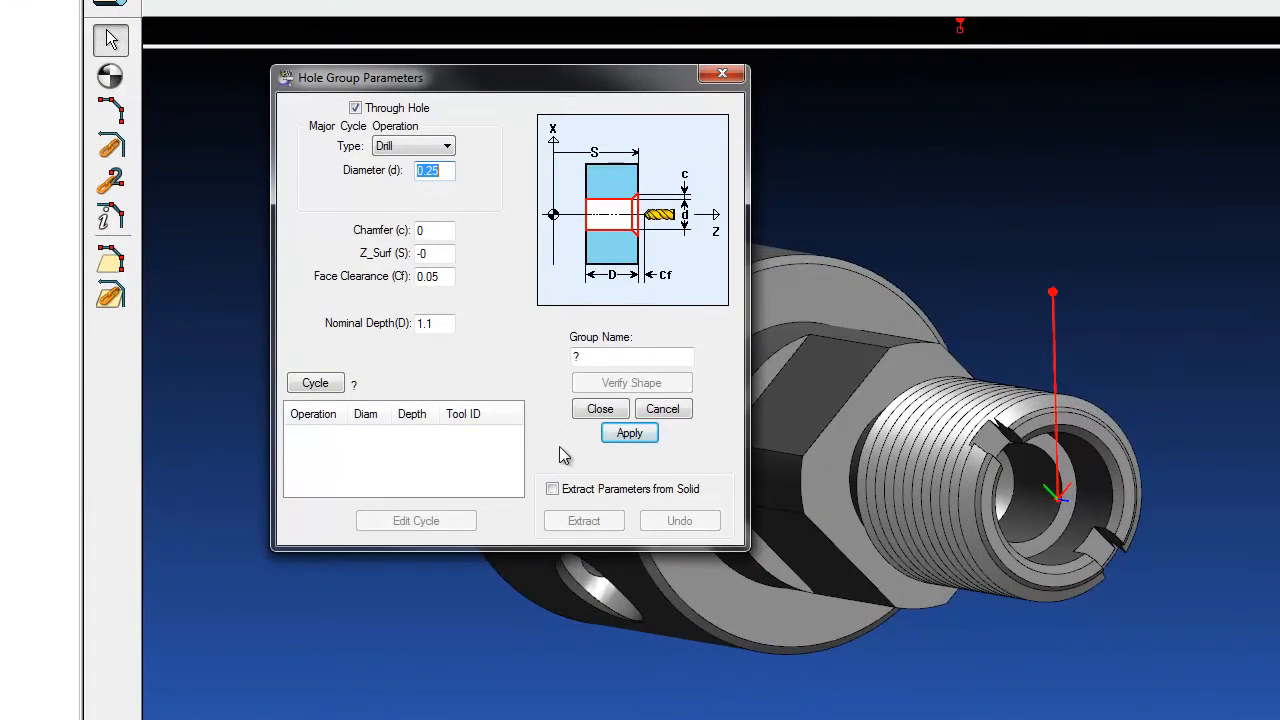
click(552, 489)
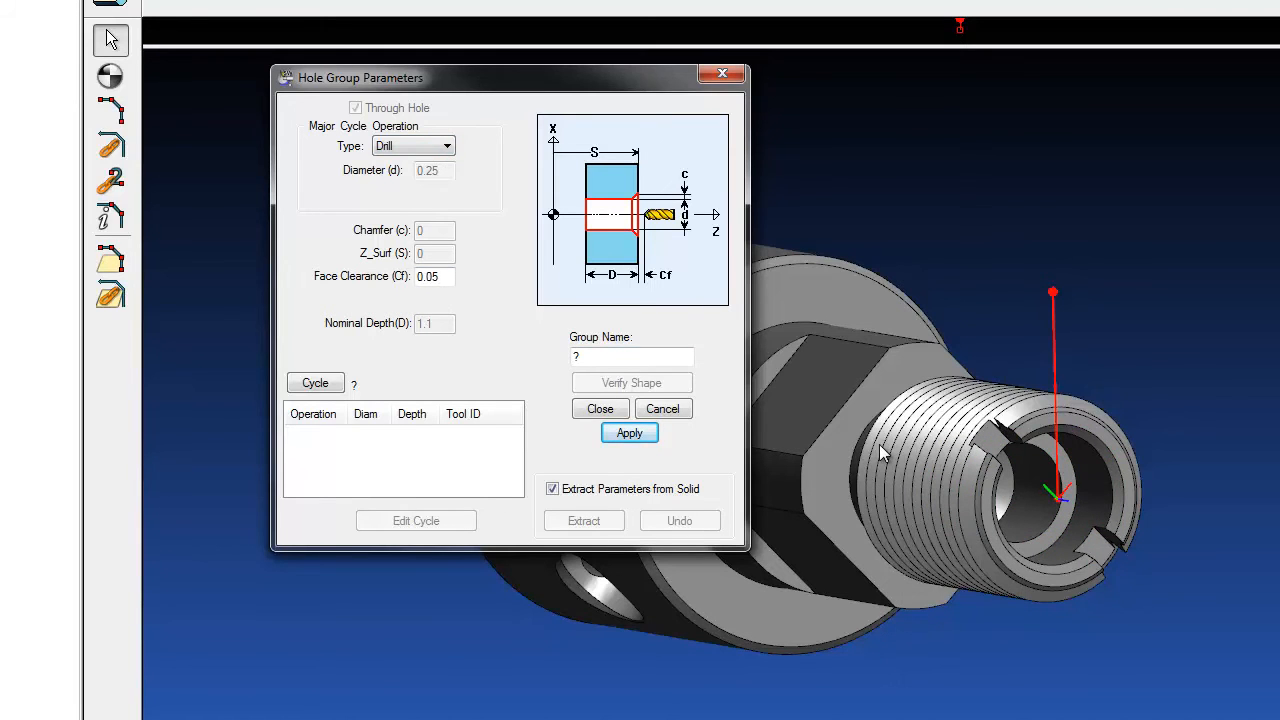
click(1042, 505)
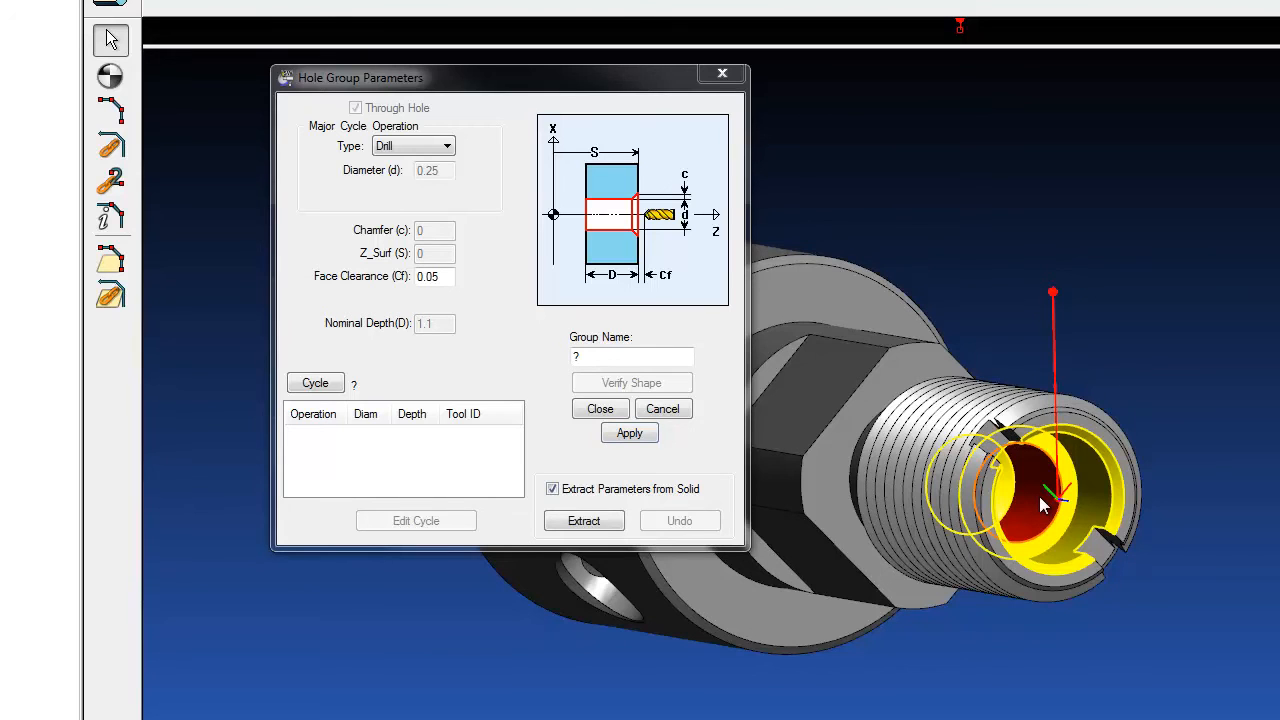
click(624, 524)
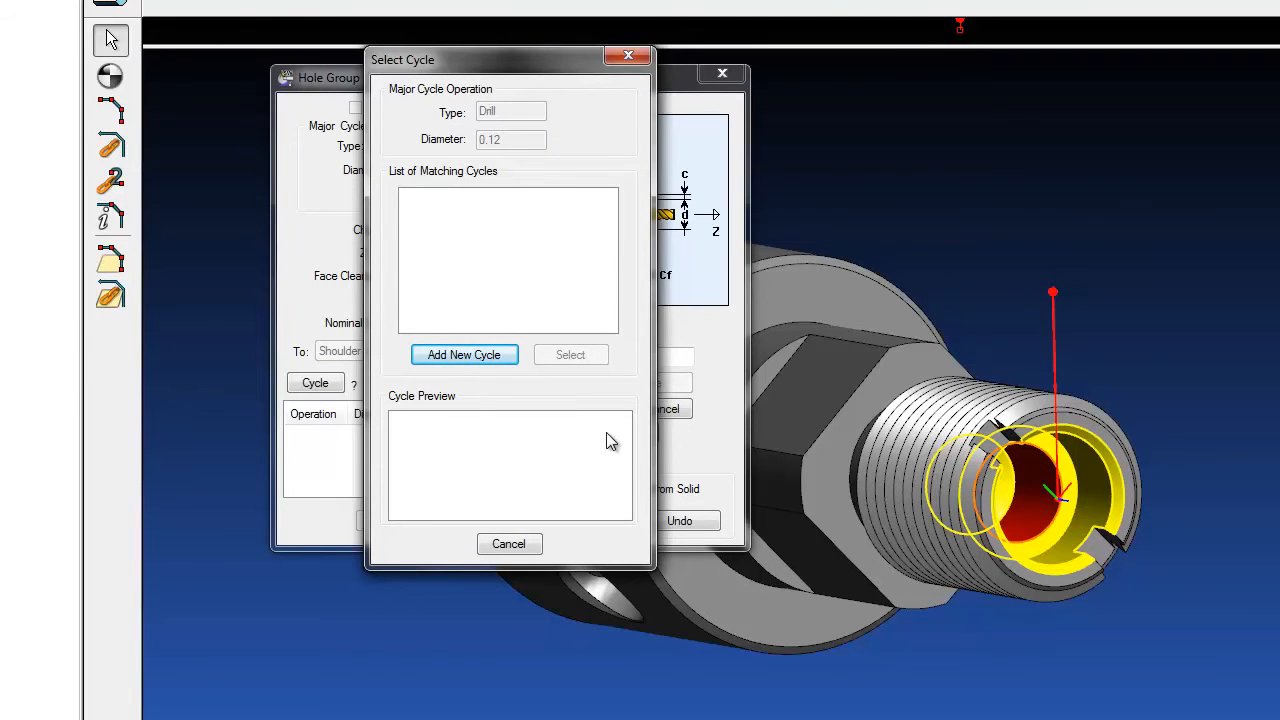
Step: Add a new drilling cycle and insert a Spot Drill operation before the drill, using SPOT FACE and hole diameter 0.12
click(487, 358)
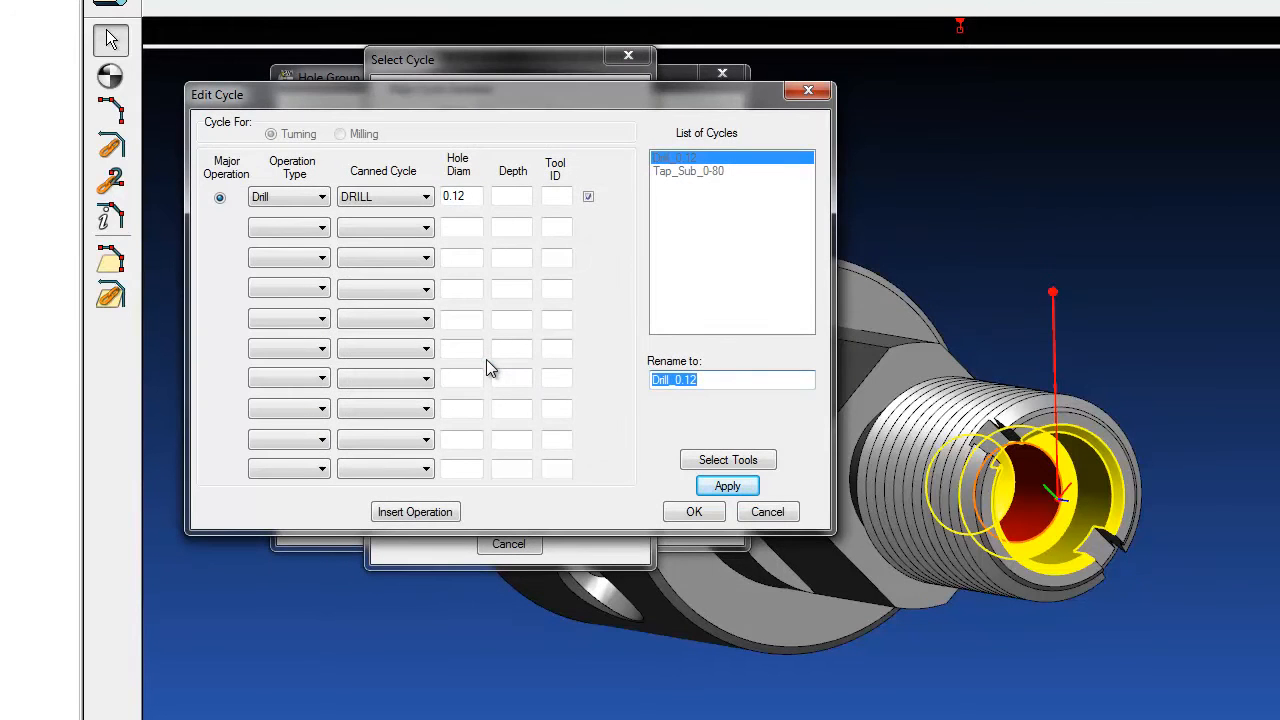
click(418, 514)
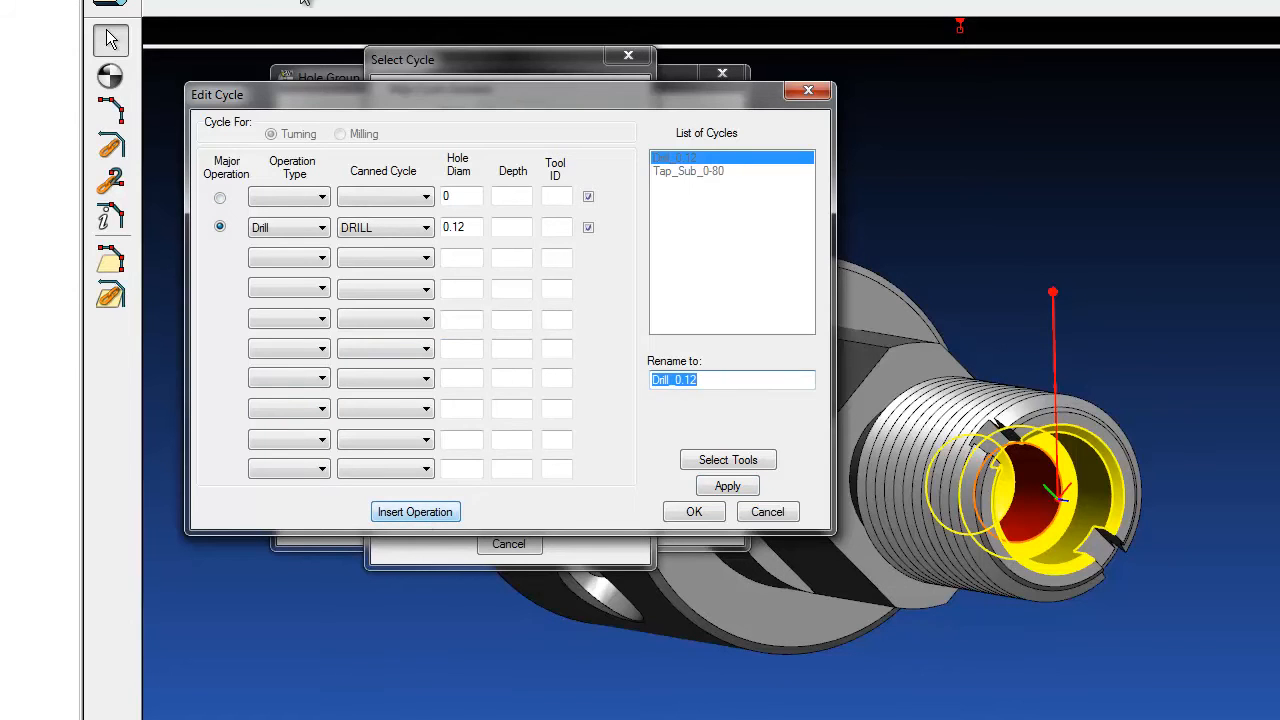
click(322, 196)
click(305, 254)
click(400, 199)
click(409, 241)
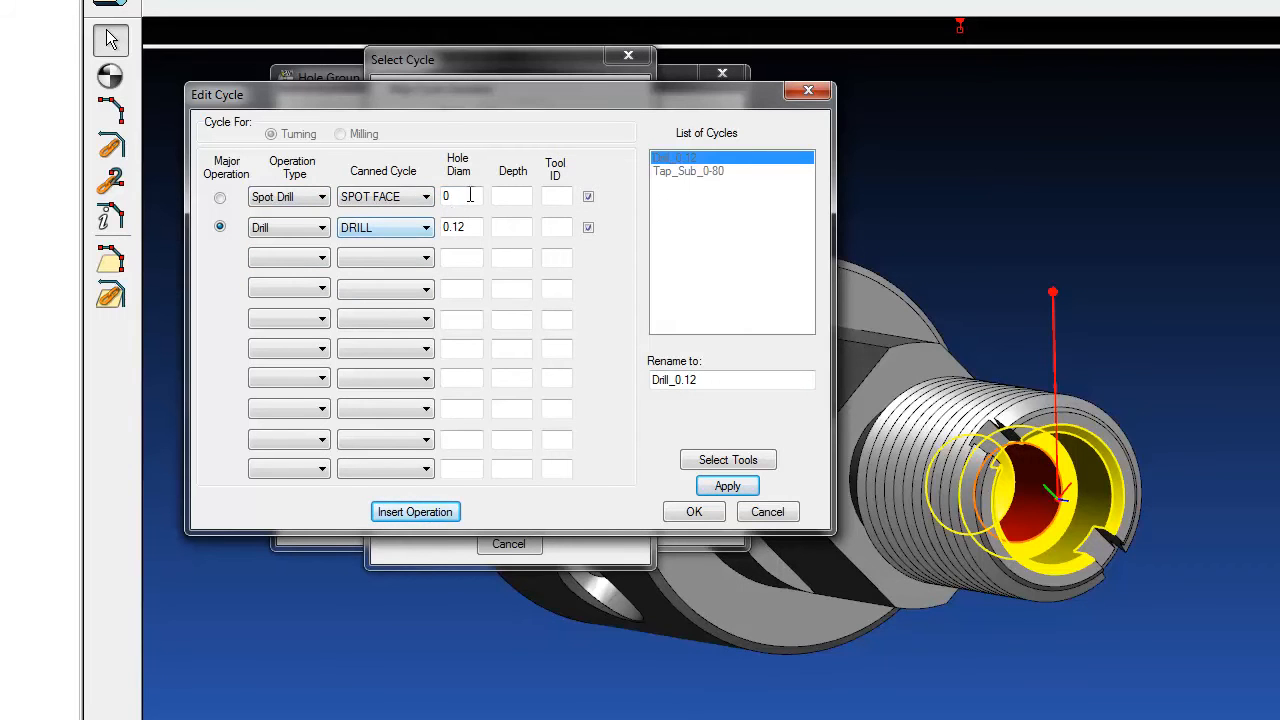
click(481, 194)
text(0.12)
Step: Add a new 0.25 diameter spot drill for the cycle, with Carbide material and the End Working tool post
click(743, 466)
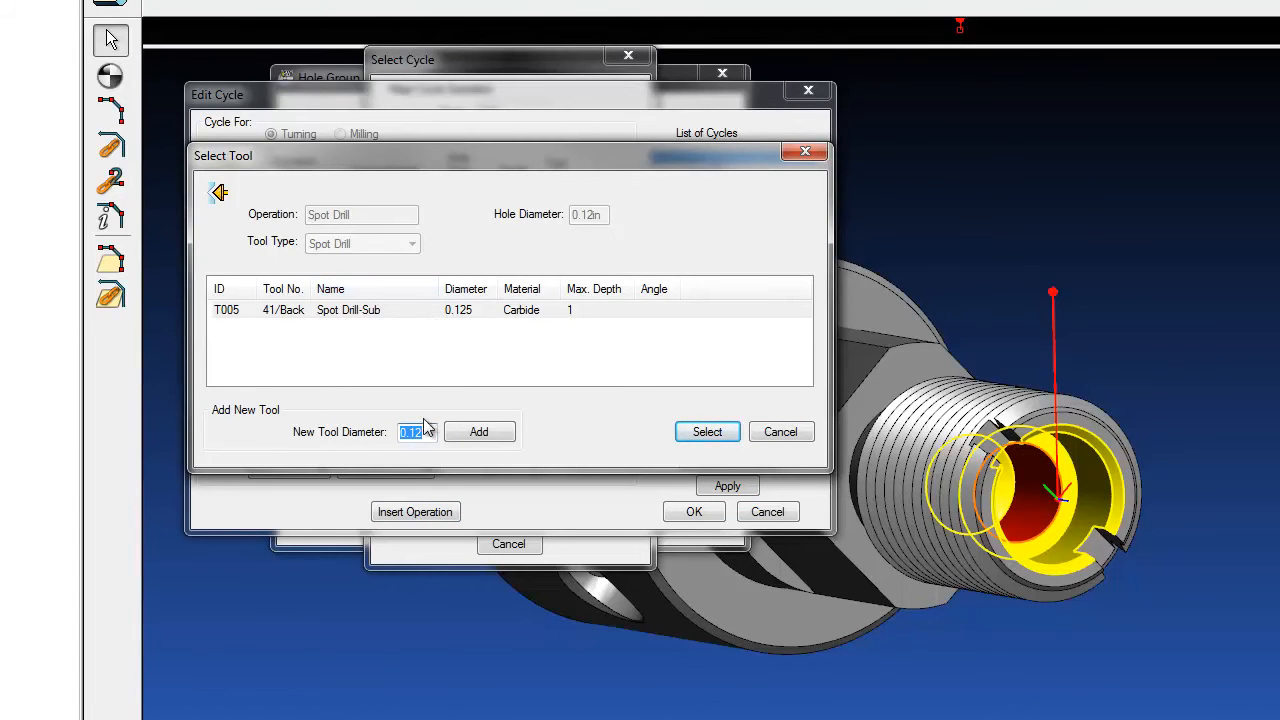
text(.)
click(481, 433)
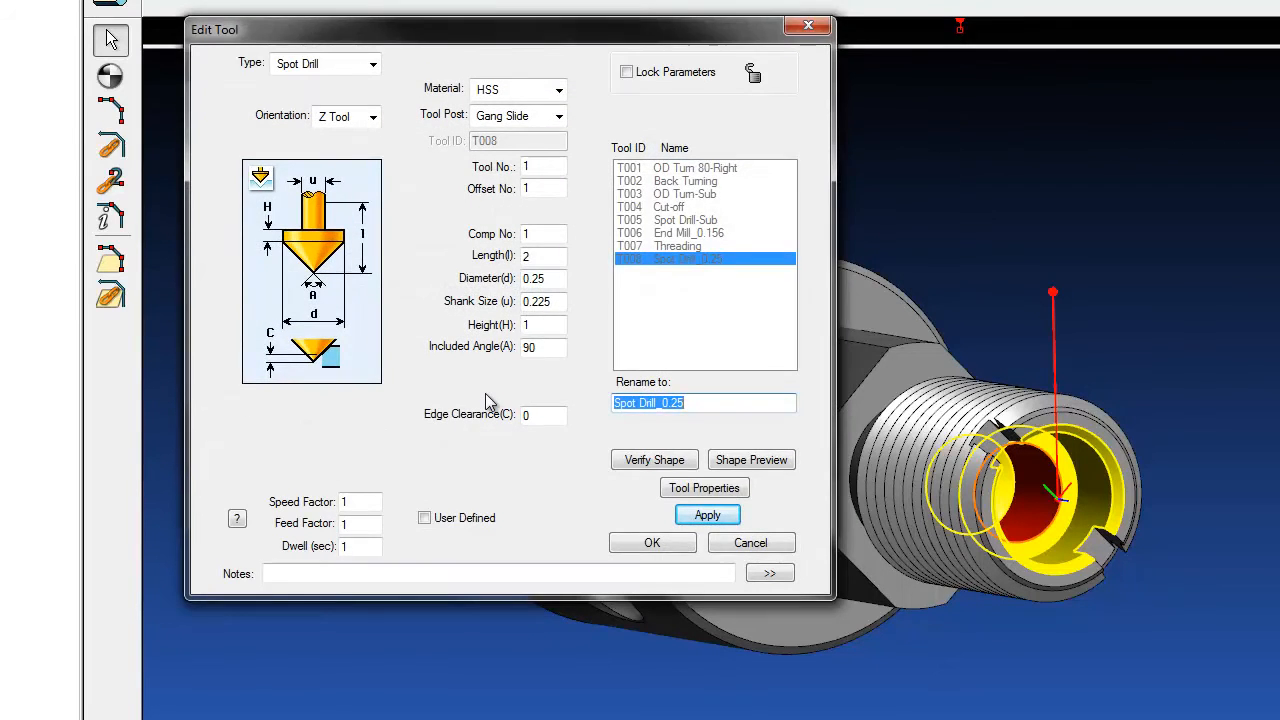
click(530, 90)
click(520, 128)
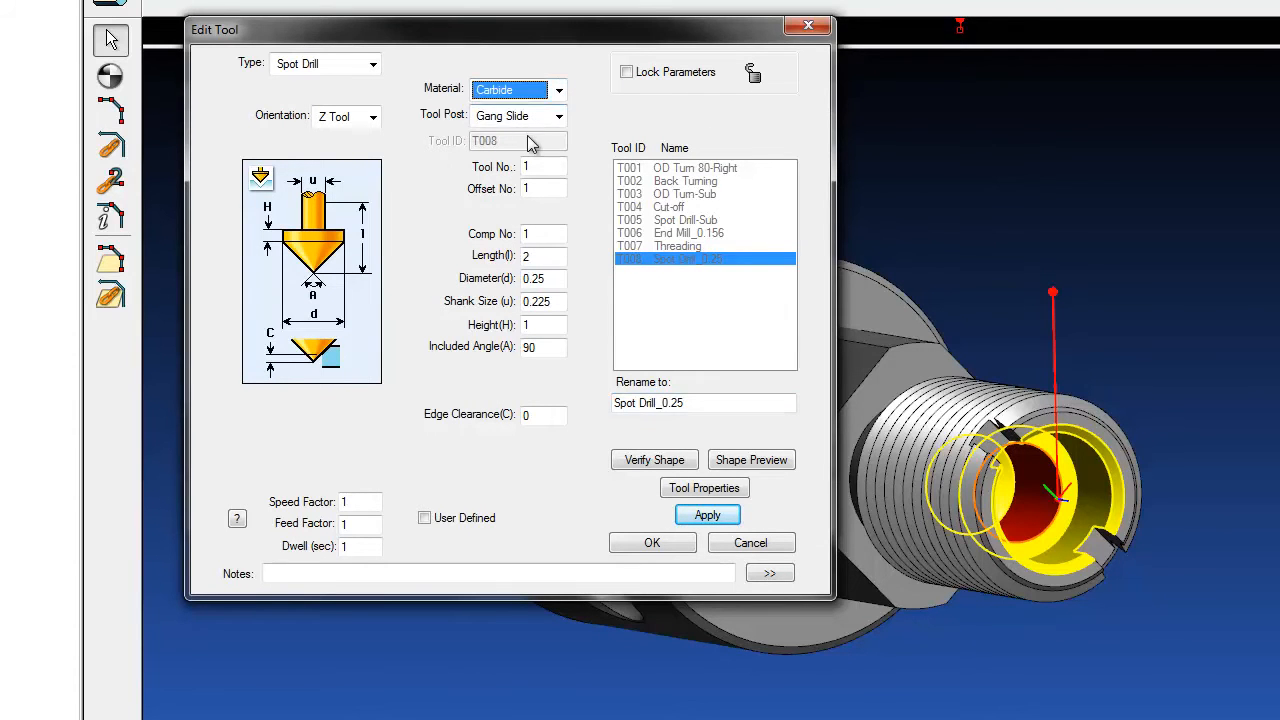
click(550, 118)
click(527, 172)
Step: Set the spot drill's tool and offset numbers to 22, comp number to 0 and length to 0.75
key(Tab)
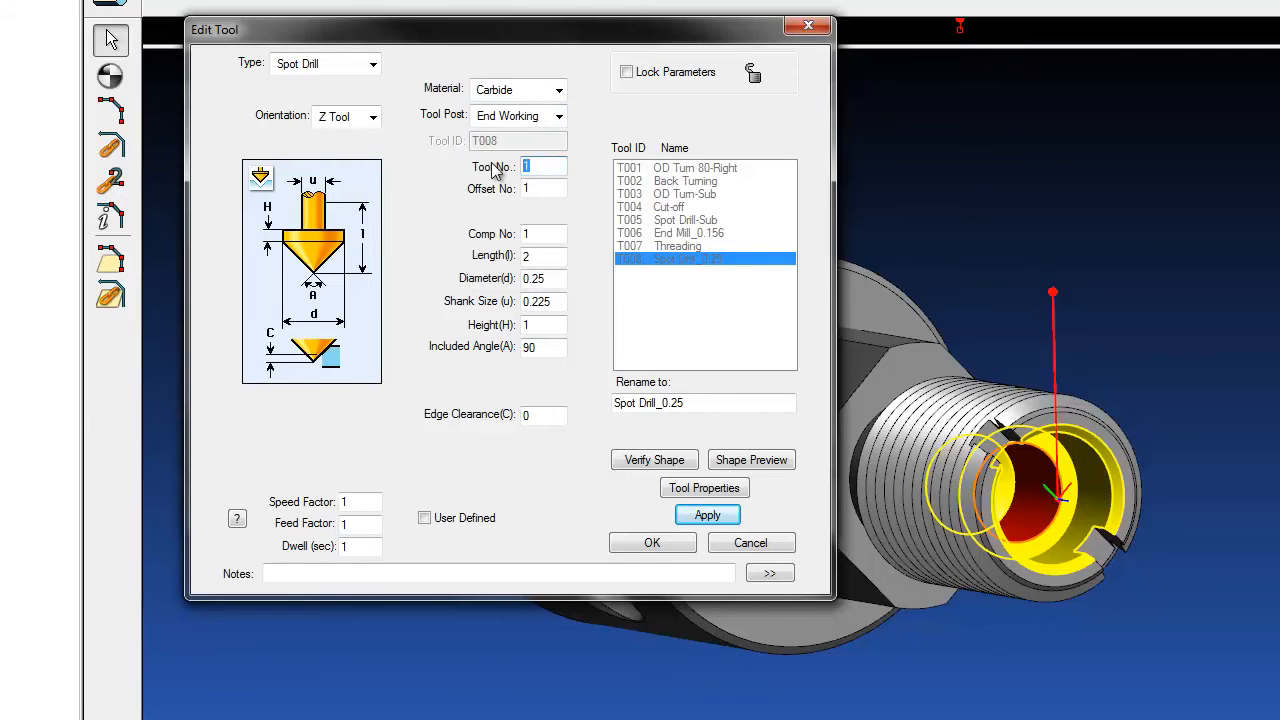
text(22)
key(Tab)
text(22)
key(Tab)
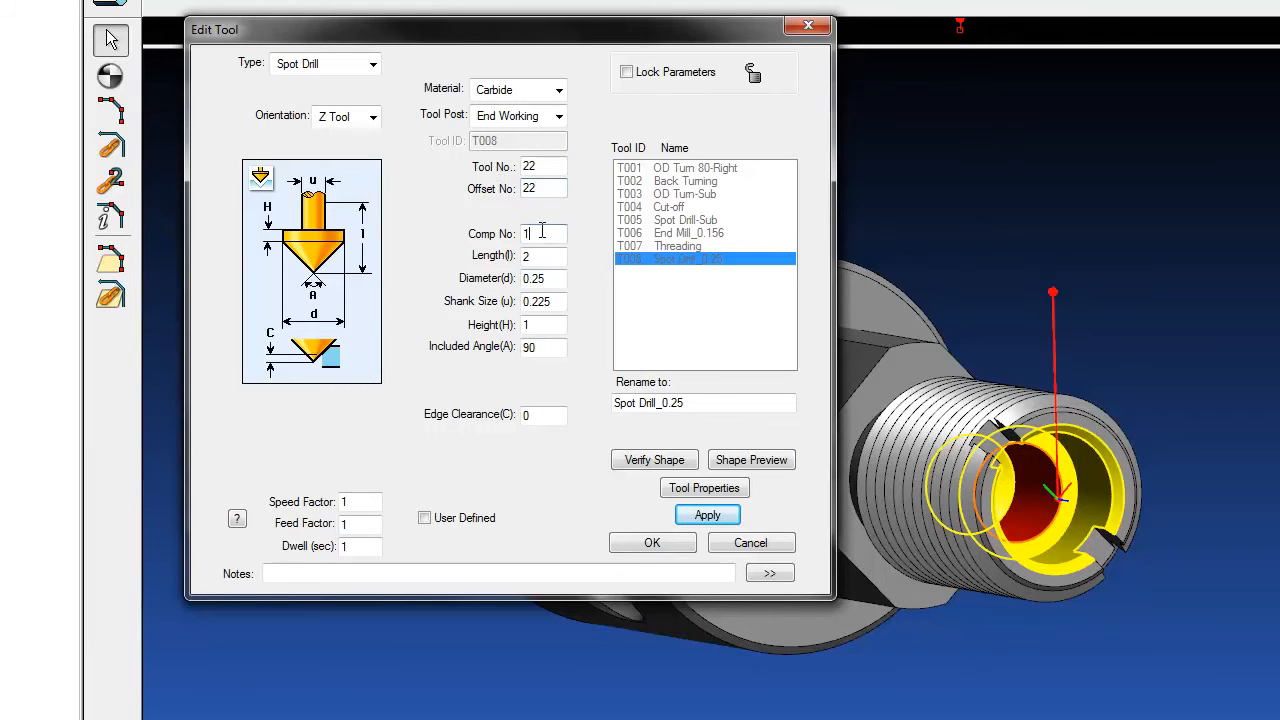
key(Tab)
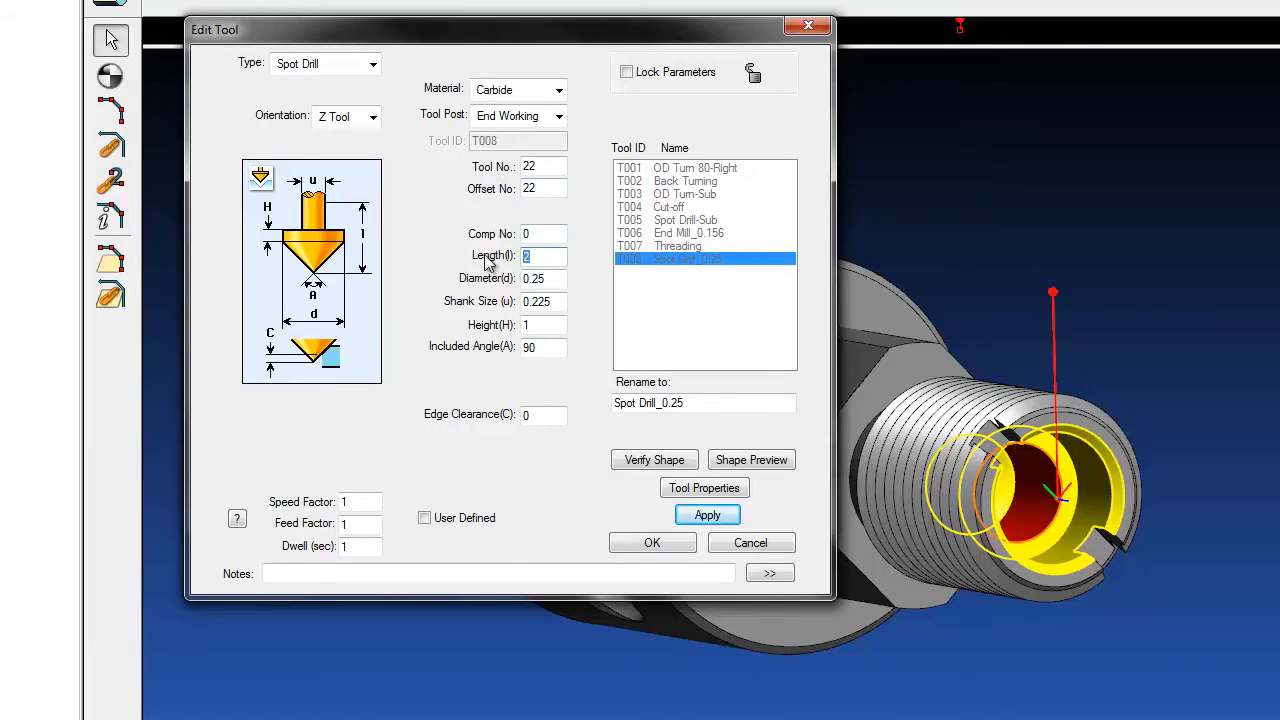
text(.75)
Step: Set the spot drill's shank size and height to 0.25, preview its shape and accept the tool
drag(551, 301, 540, 301)
text(5)
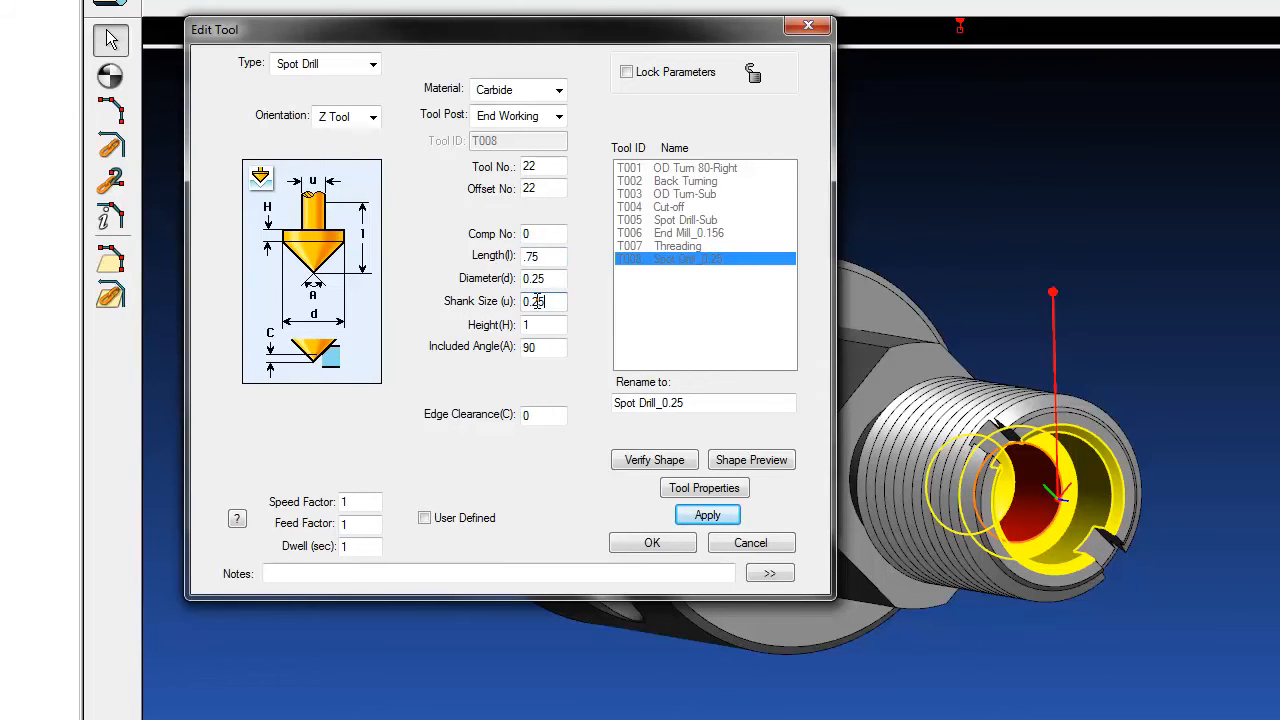
drag(550, 325, 522, 325)
text(.25)
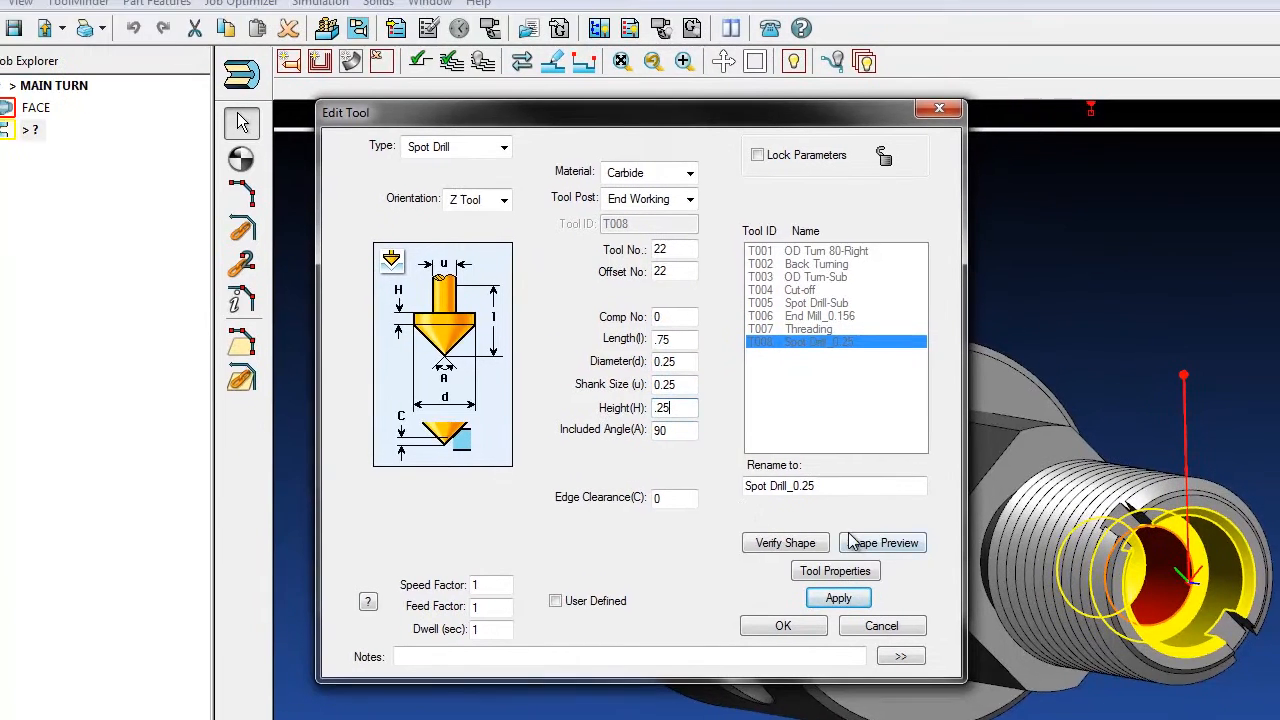
click(724, 460)
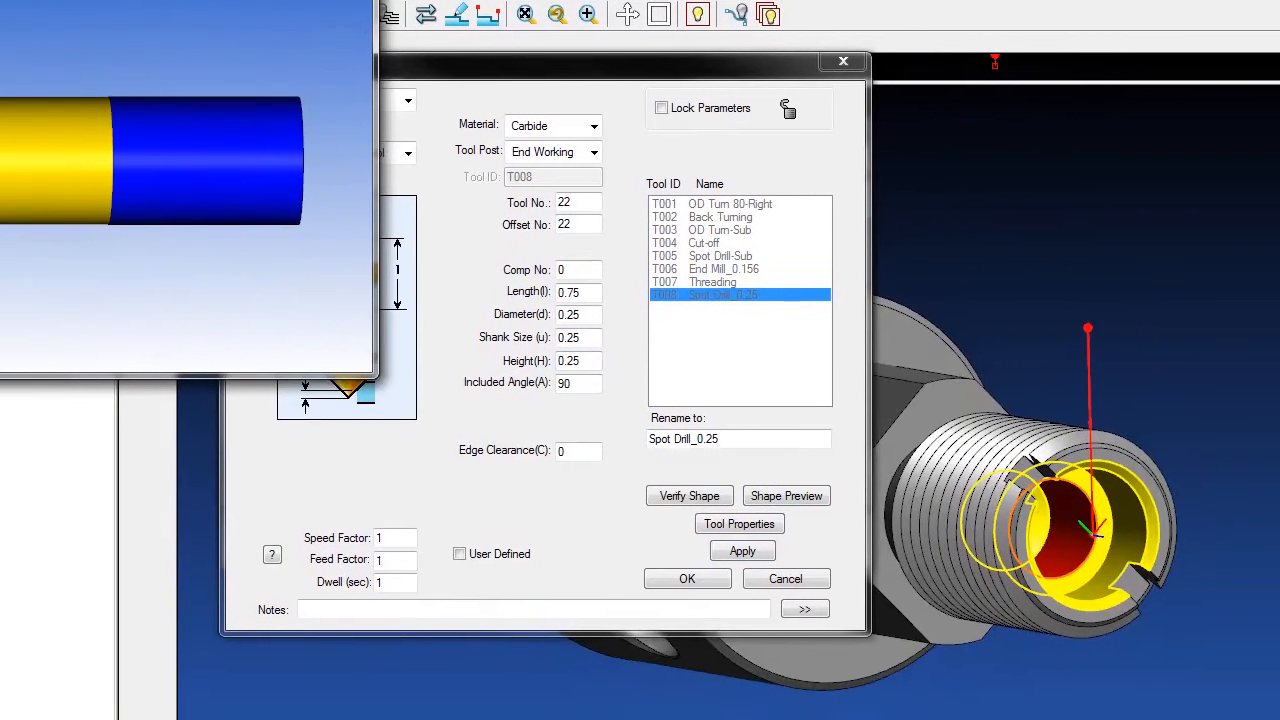
click(512, 17)
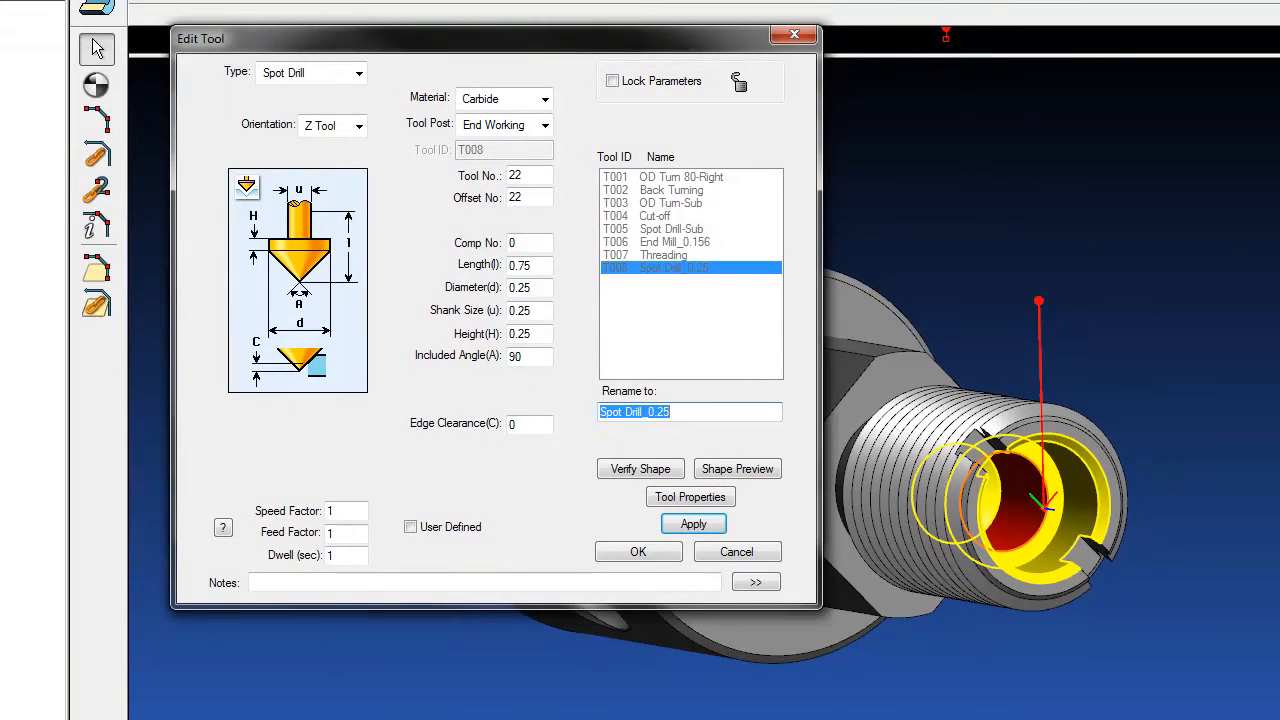
click(626, 548)
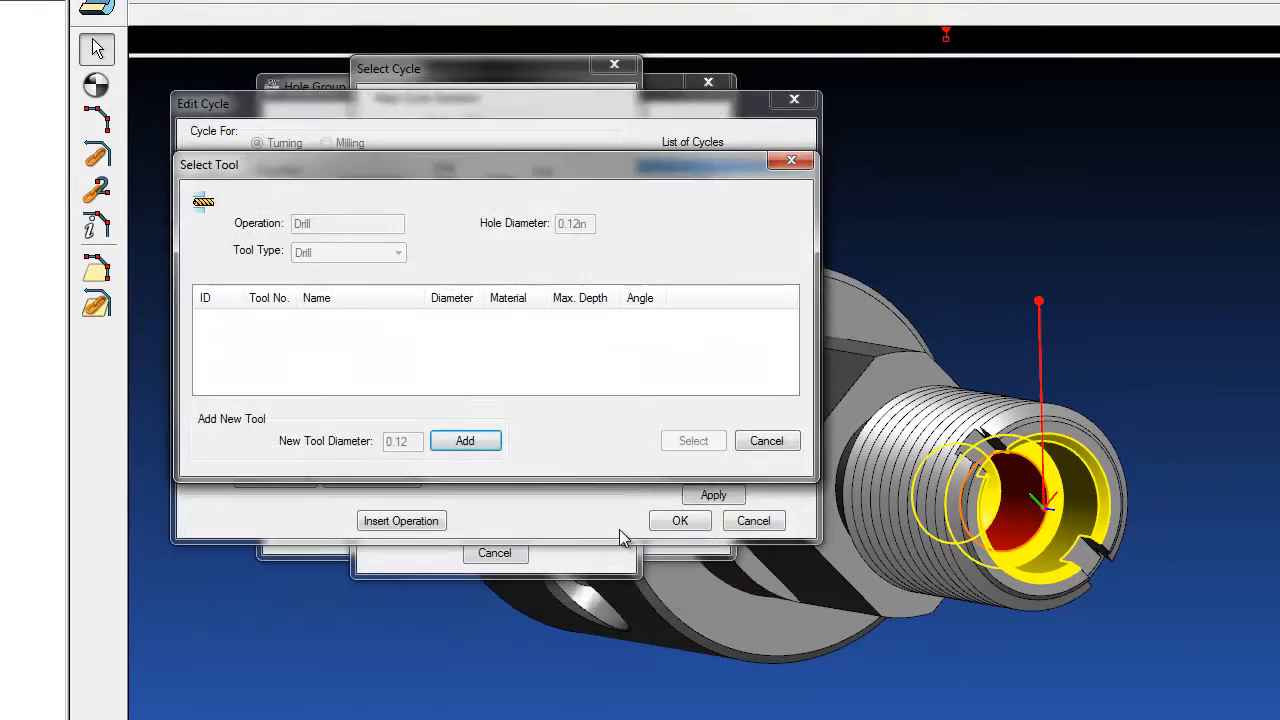
Step: Add a new 0.12 diameter drill for the drilling operation, with the End Working tool post and Carbide material
click(466, 441)
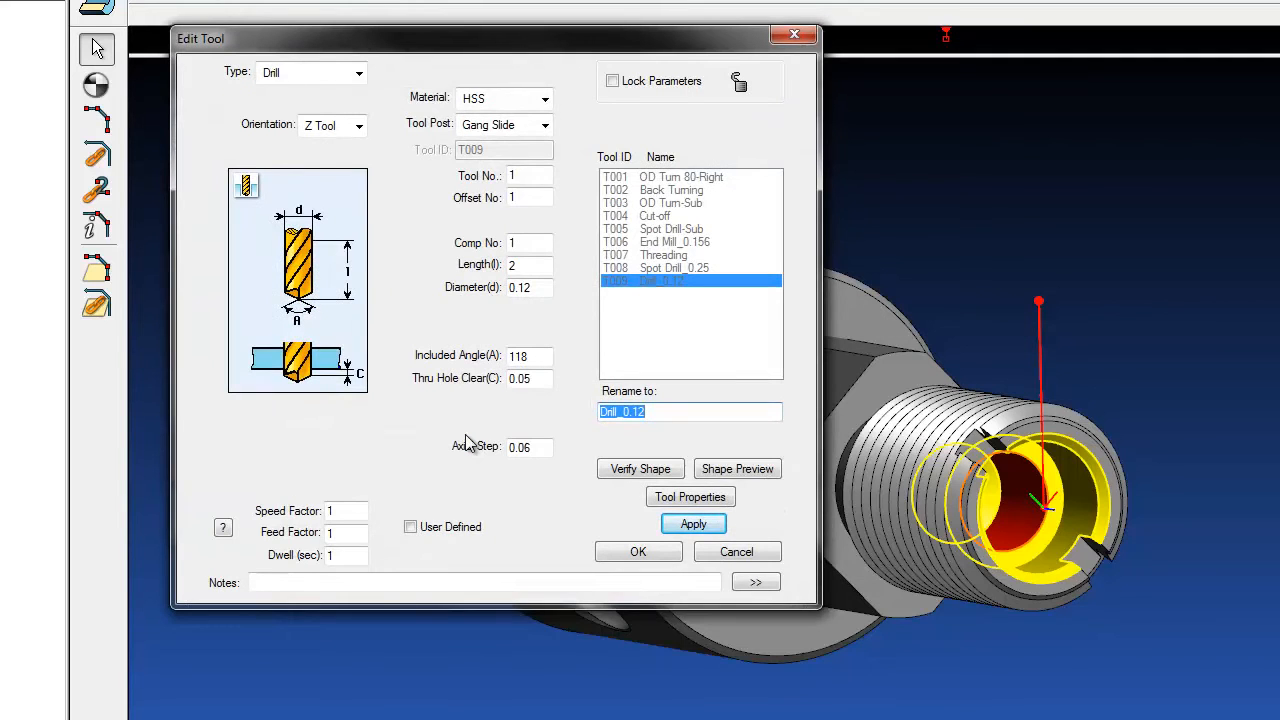
click(545, 127)
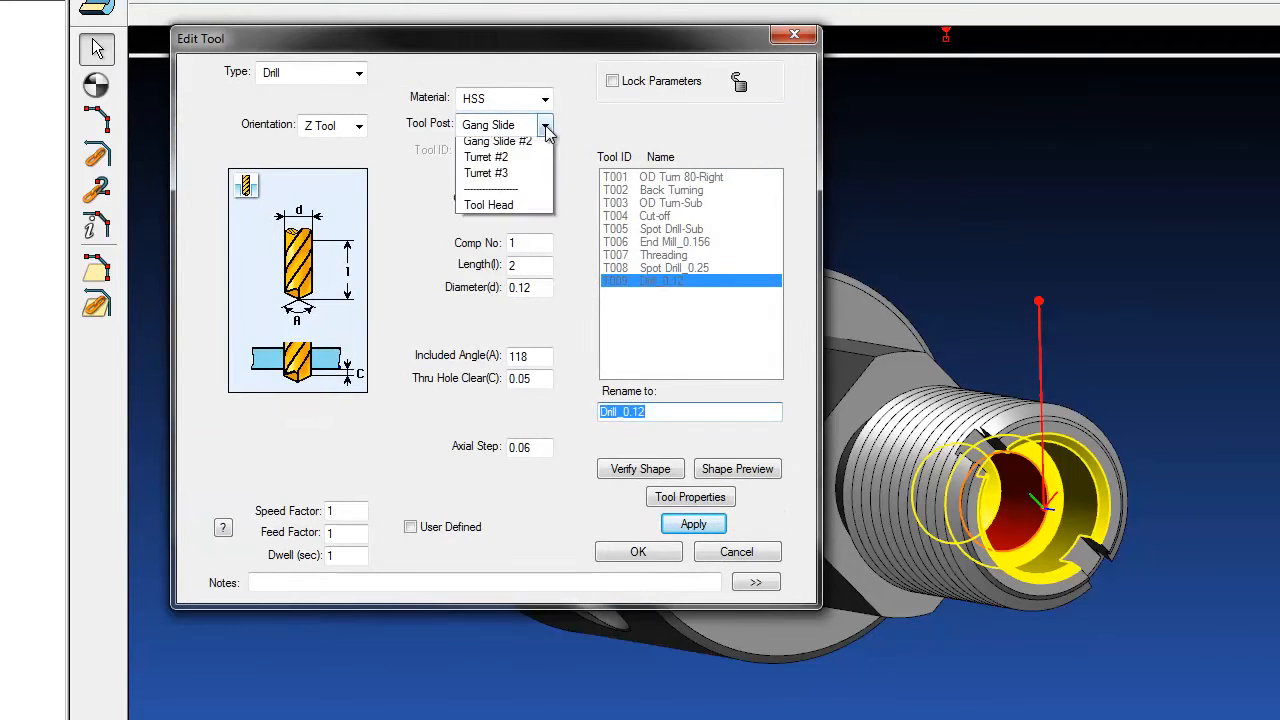
click(540, 178)
click(545, 99)
click(495, 135)
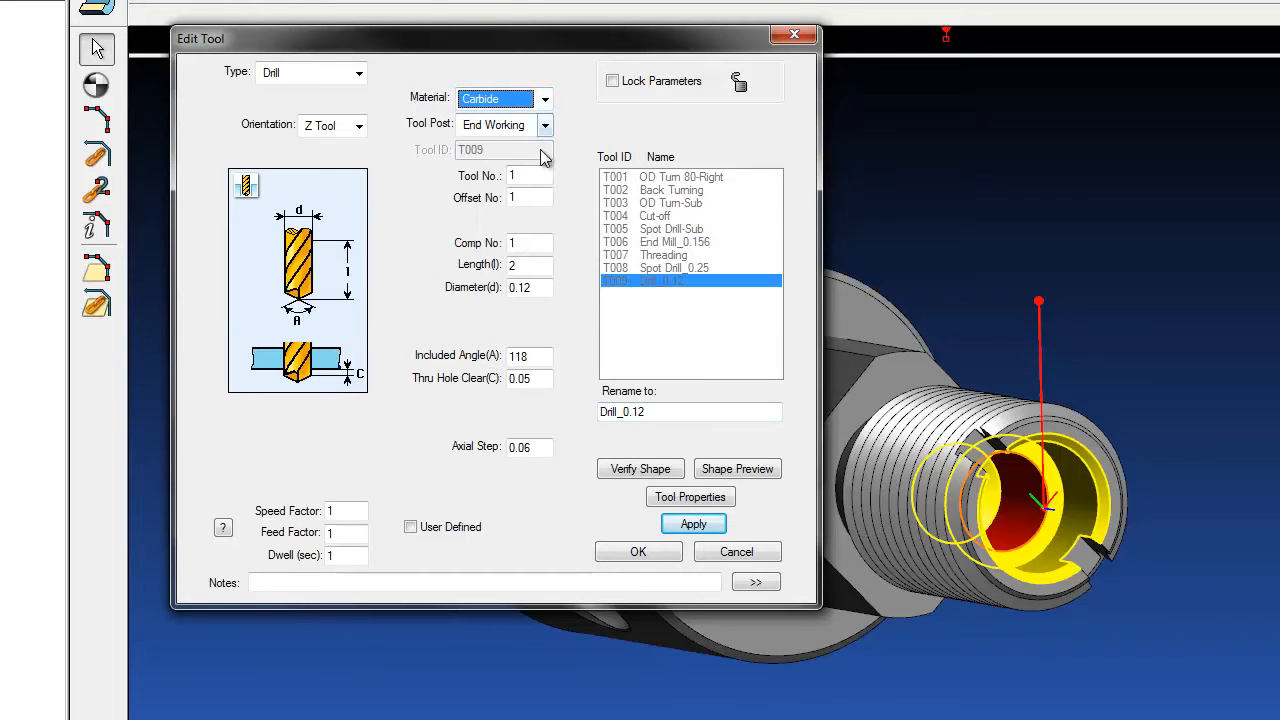
Step: Set the new drill's tool and offset numbers to 23 and its length to 0.75
key(Tab)
text(23)
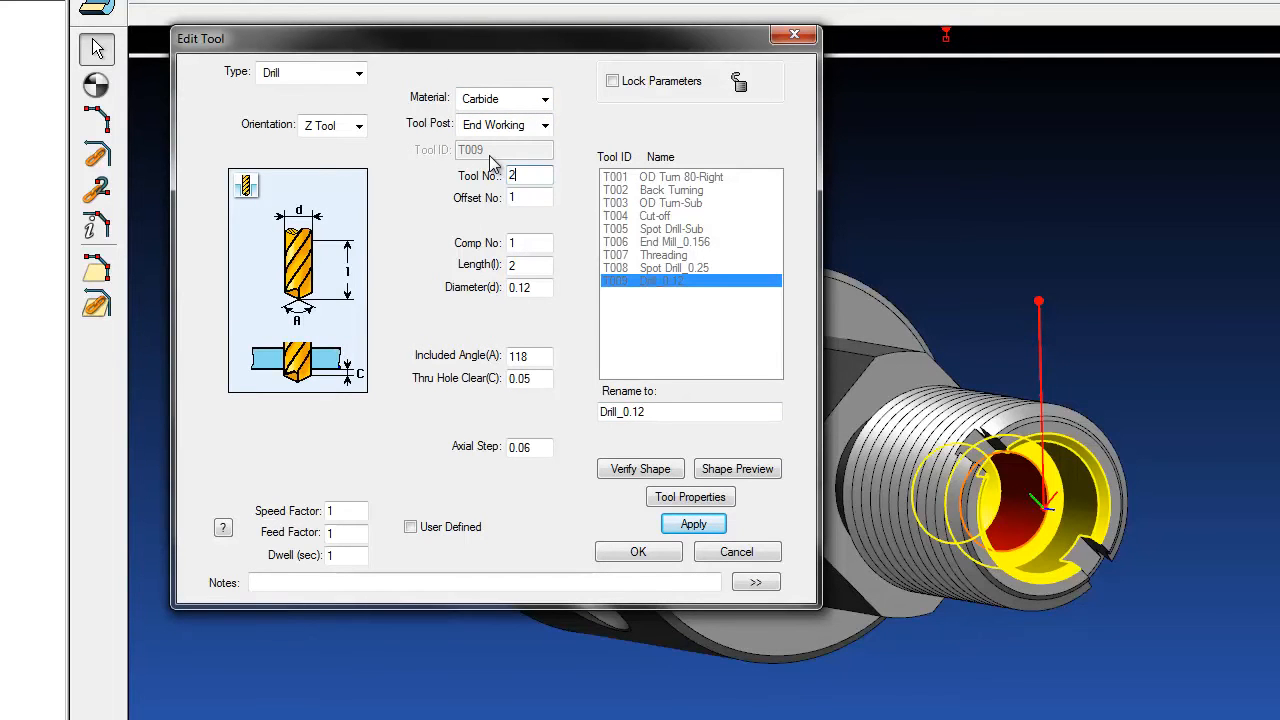
key(Tab)
text(23)
key(Tab)
key(Tab)
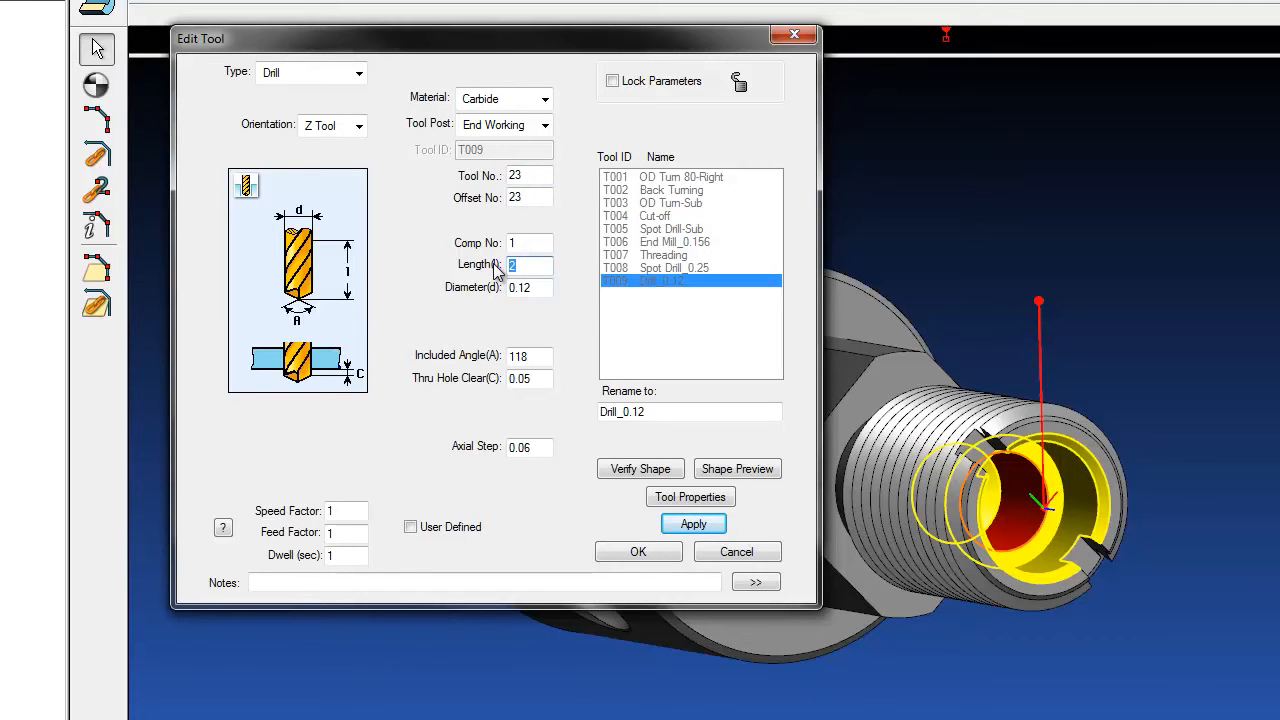
key(BackSpace)
text(.75)
Step: Preview the shape of the 0.12 drill and accept the tool
click(737, 469)
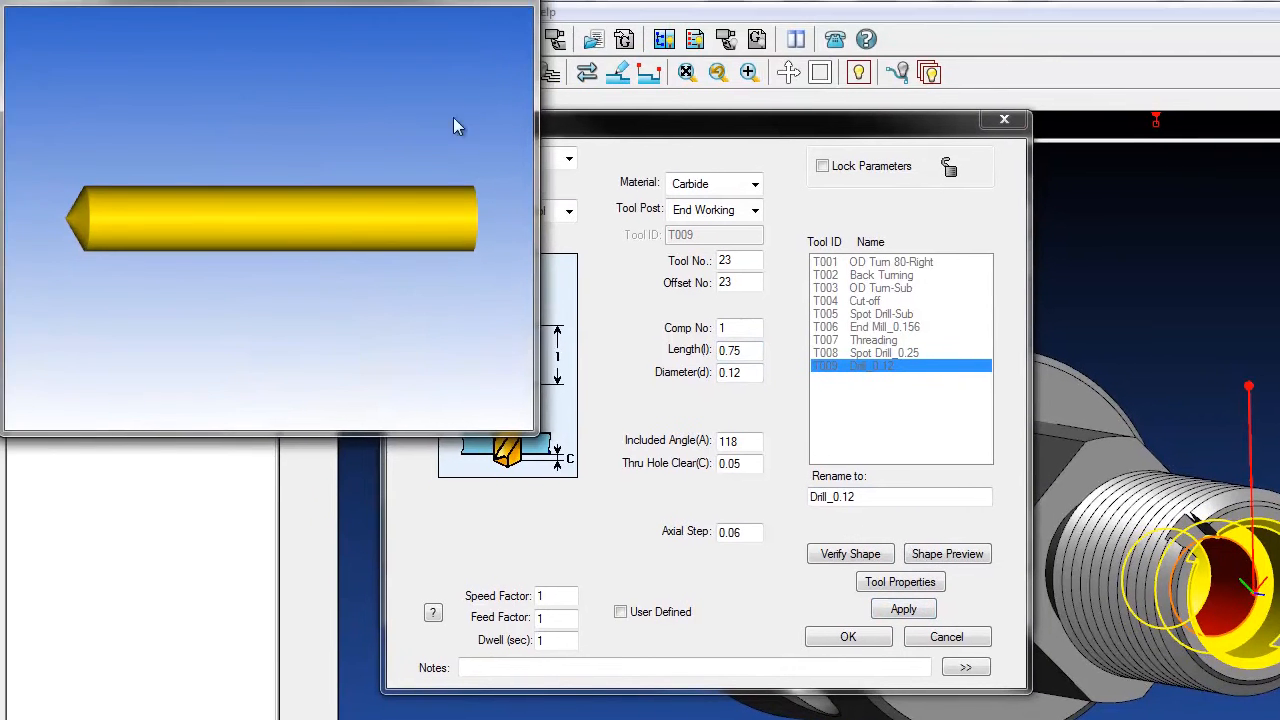
middle_drag(379, 125, 314, 232)
click(512, 1)
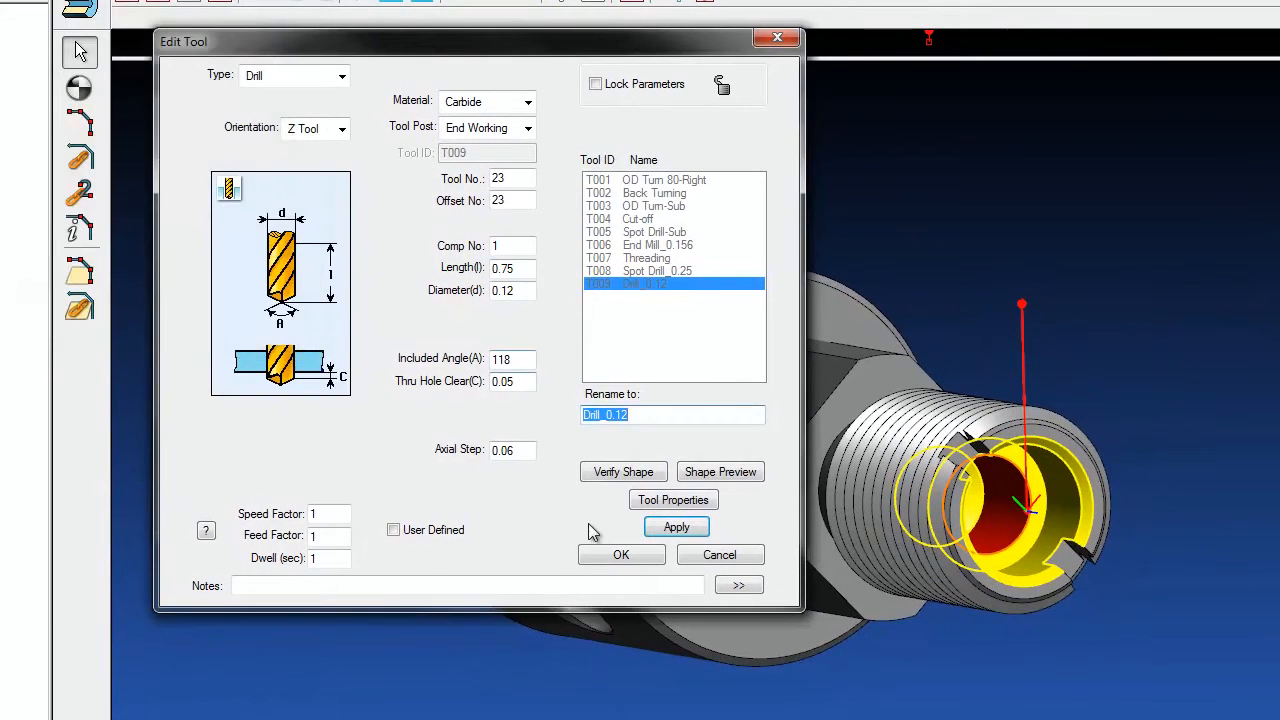
click(610, 553)
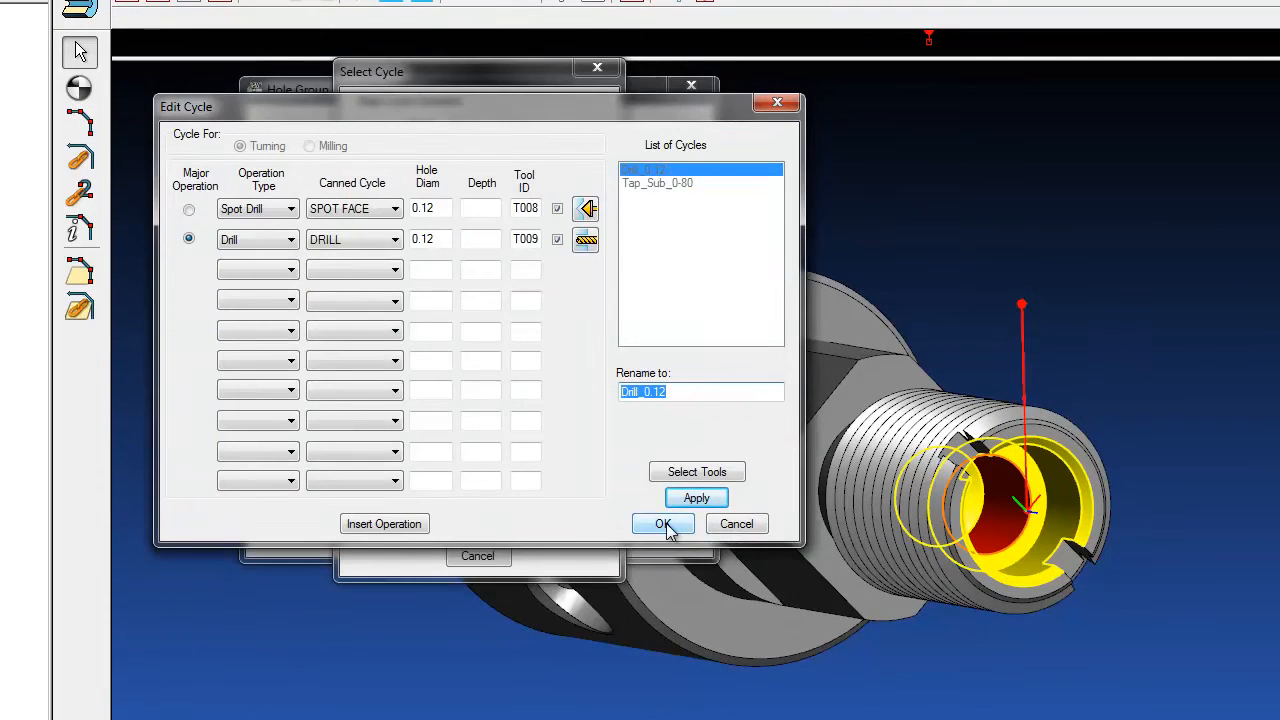
Step: Accept the spot drill and drill cycle and finish the hole group in MAIN TURN
click(665, 525)
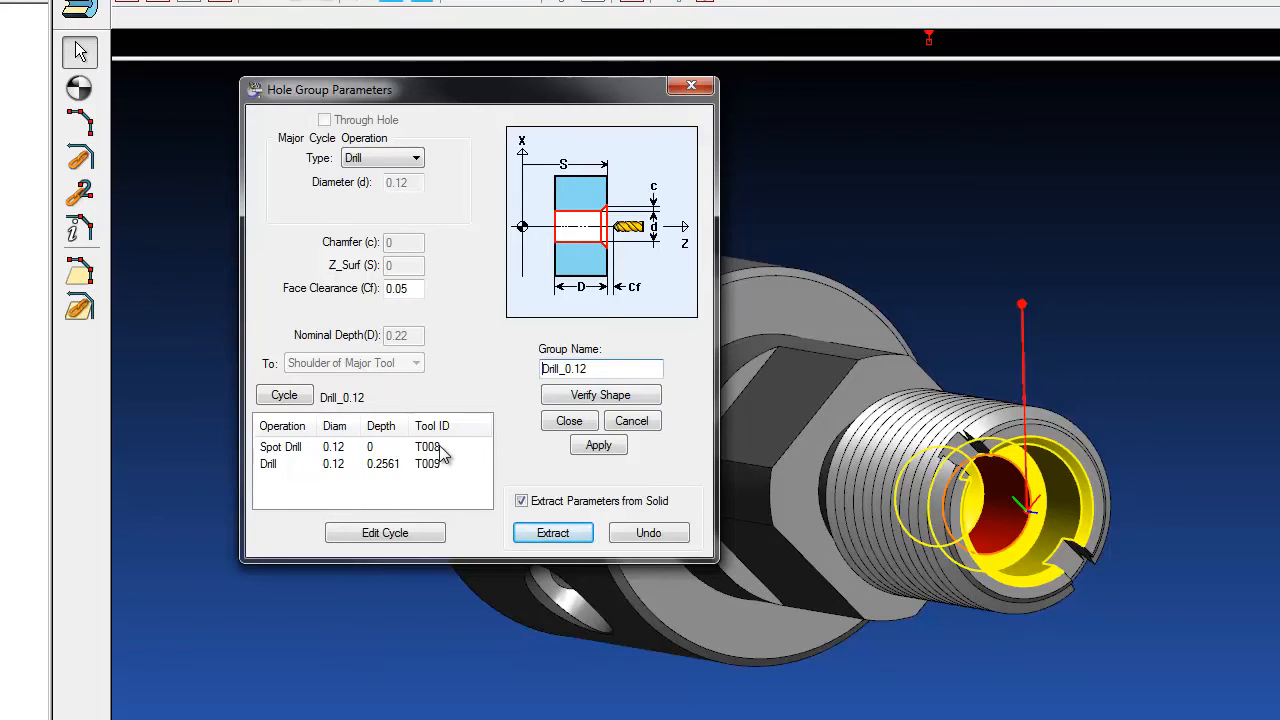
click(569, 421)
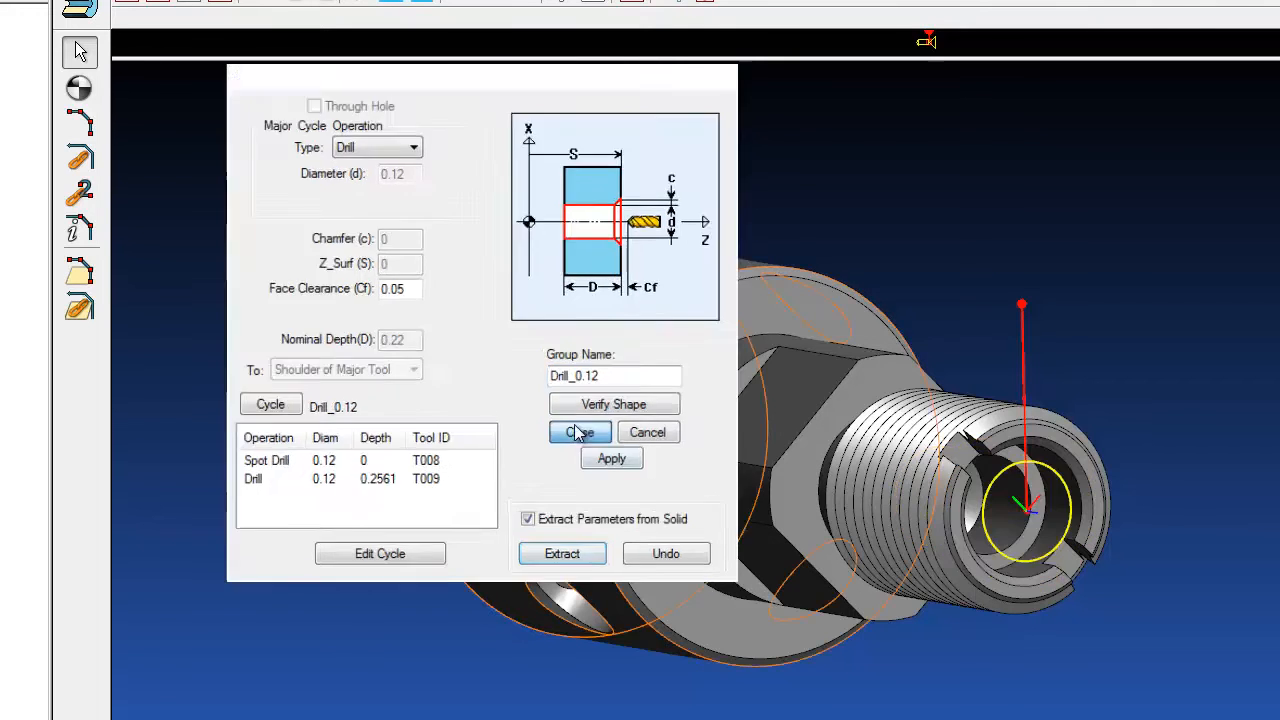
middle_drag(612, 592, 655, 598)
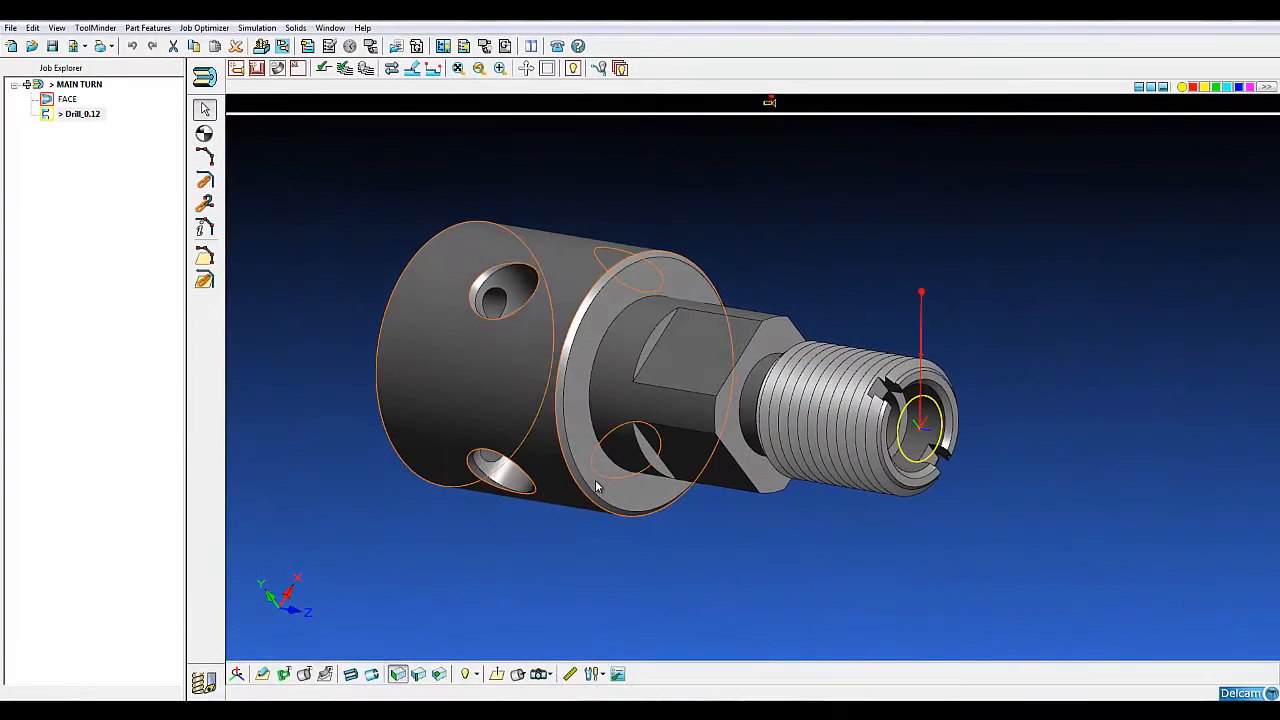
Step: Verify the Drill_0.12 group's tool path on the solid model and hide it again
click(323, 68)
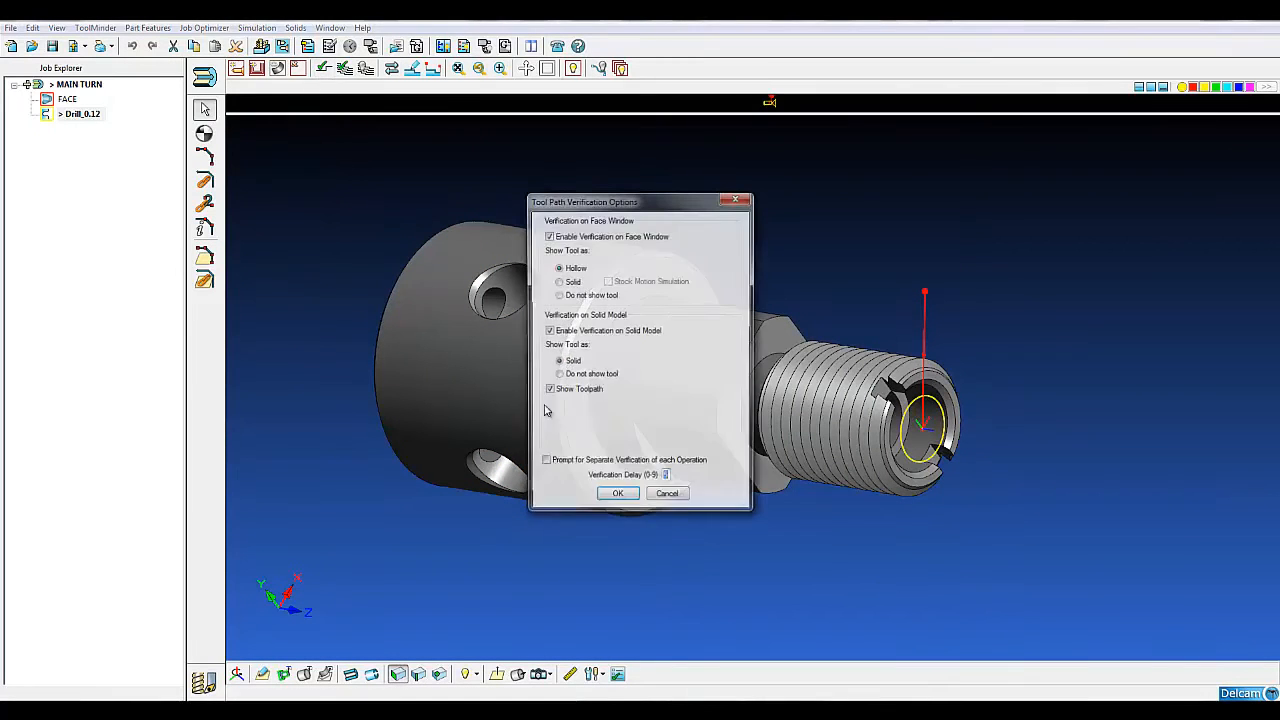
drag(615, 503, 615, 438)
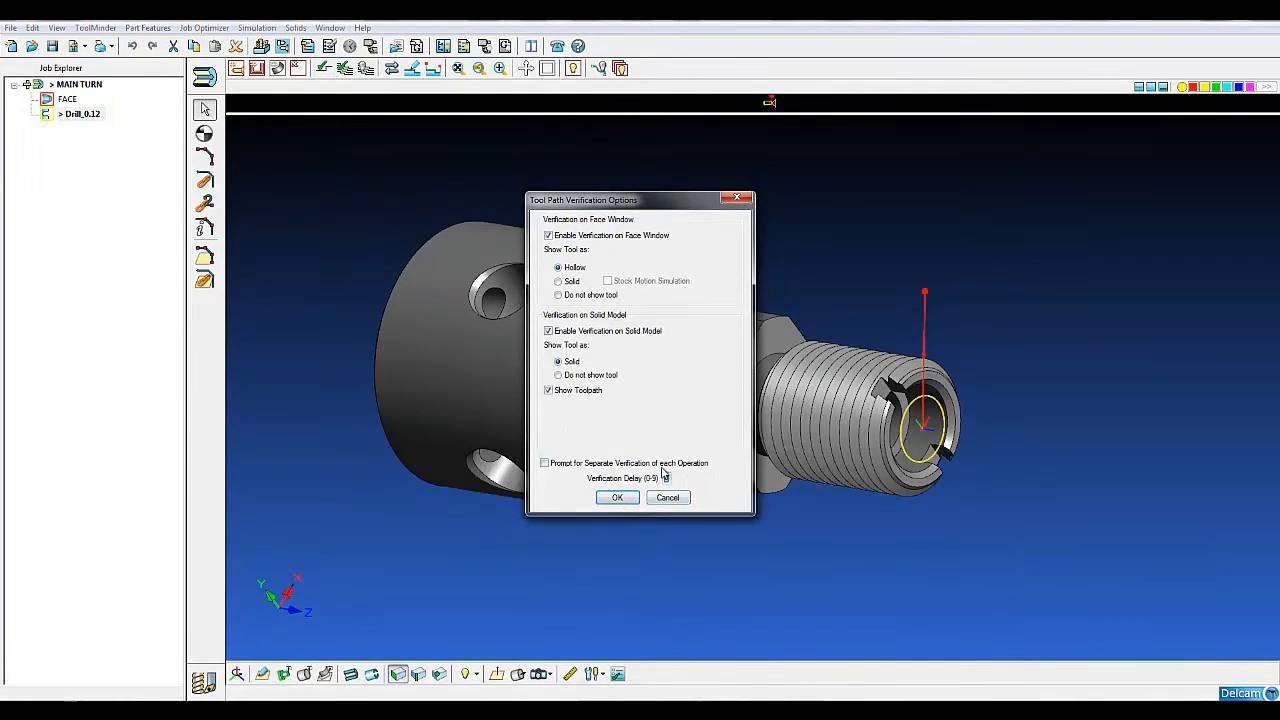
key(Return)
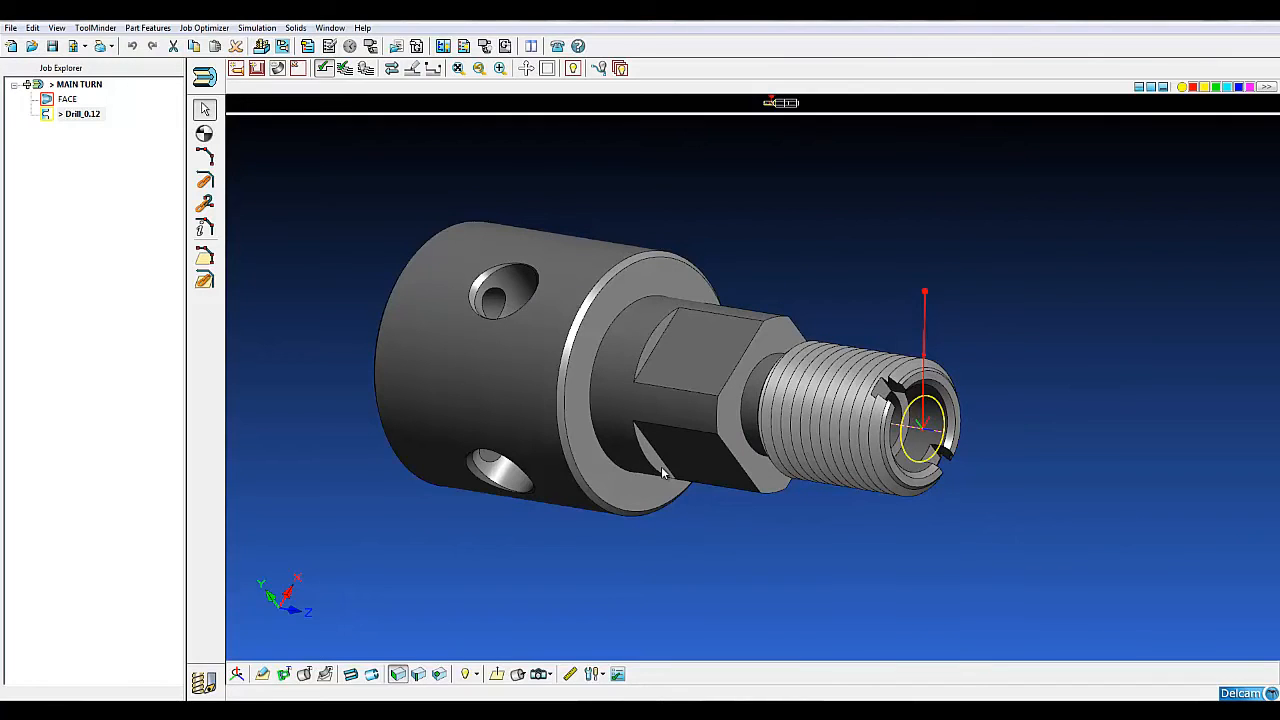
click(338, 68)
key(Return)
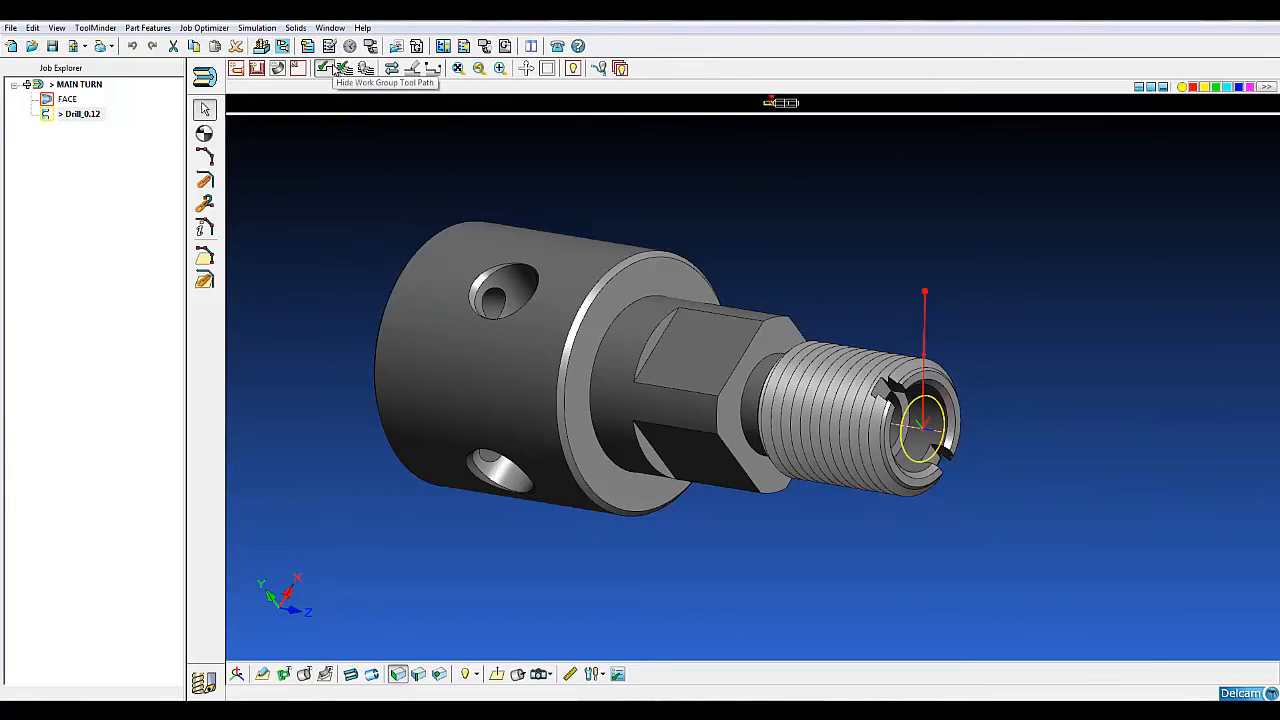
Step: Set the spot drill depth to 0.08 in the Drill_0.12 cycle and close the hole group
double_click(70, 115)
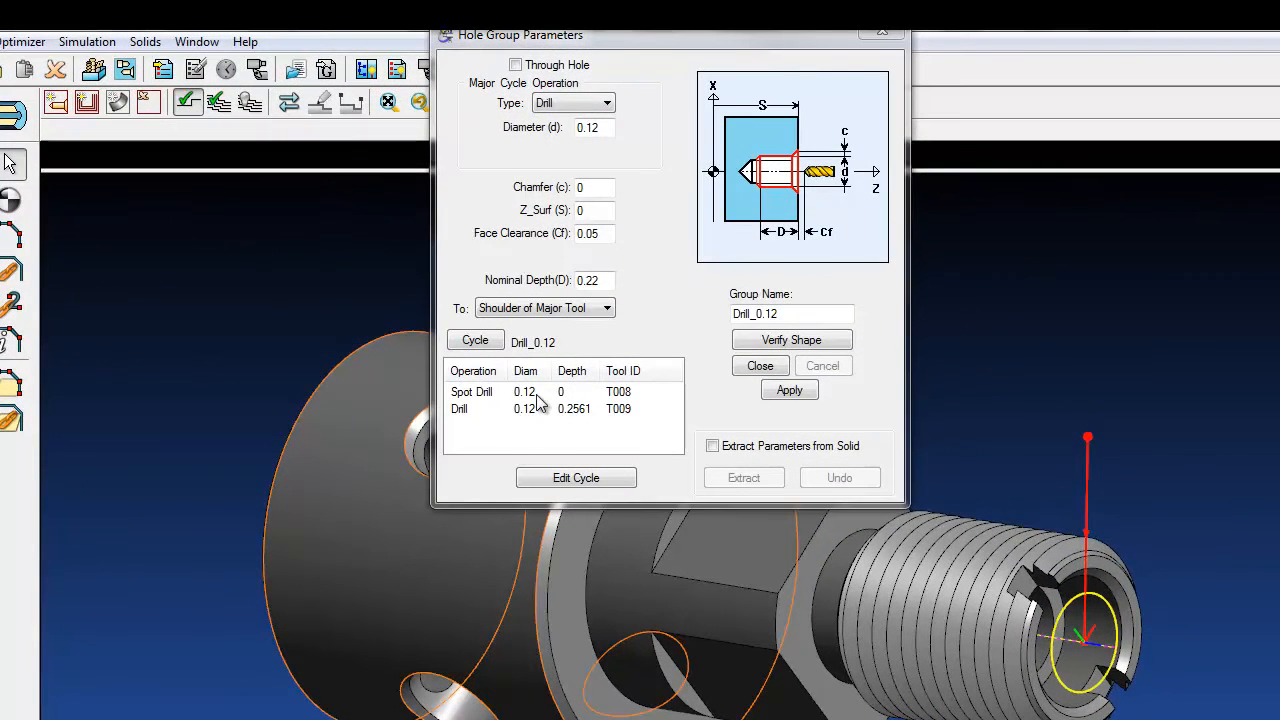
double_click(538, 396)
click(668, 153)
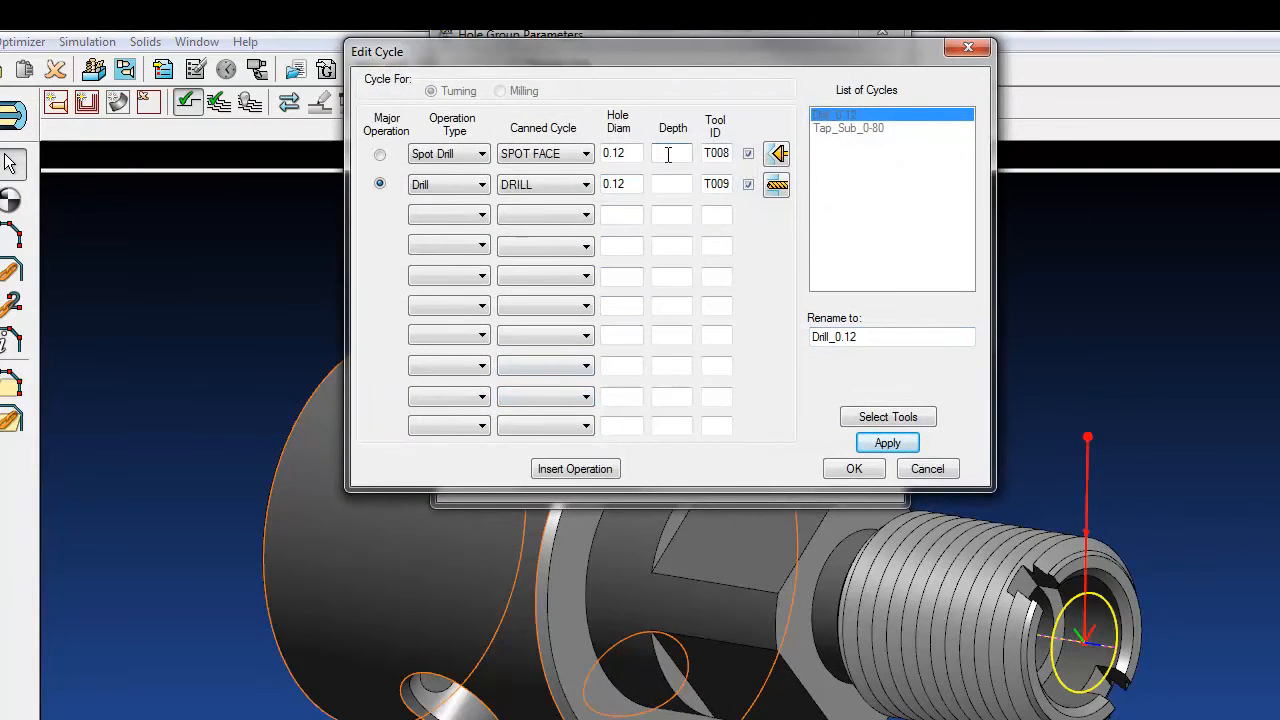
text(.08)
click(854, 468)
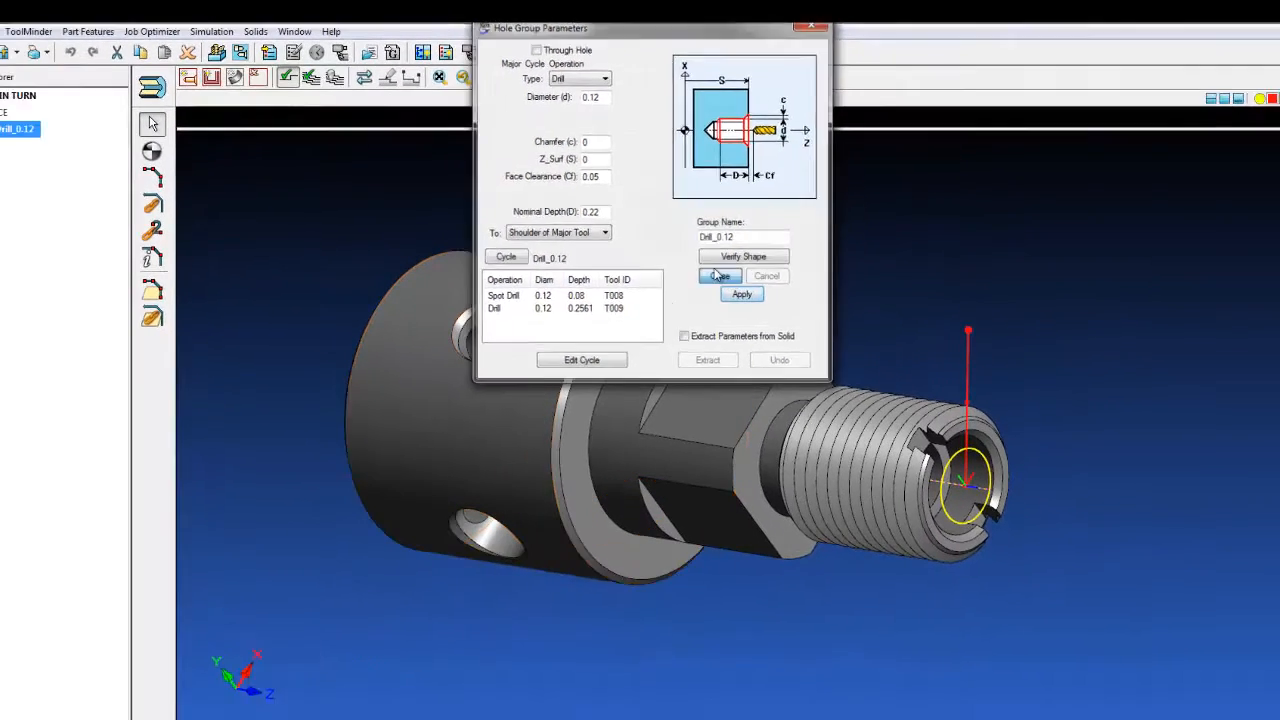
click(789, 390)
Step: Verify the drilling tool path again with the revised spot drill depth, and hide it
click(331, 67)
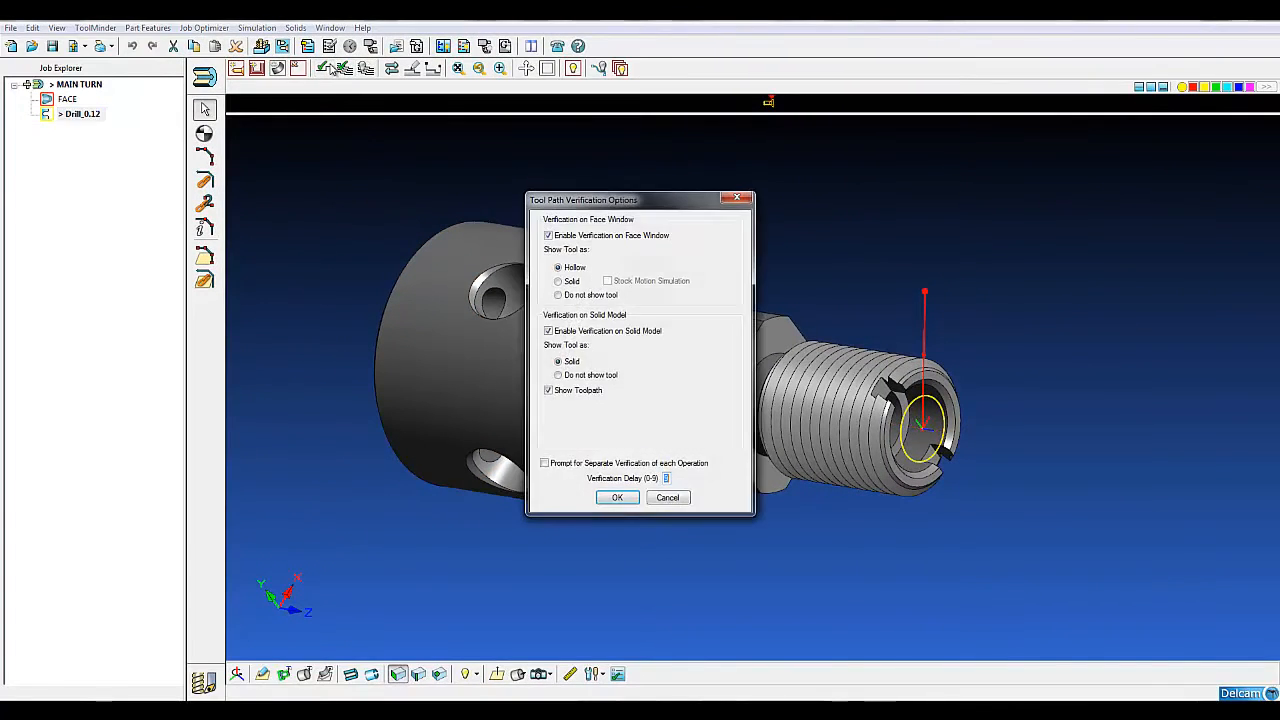
key(Return)
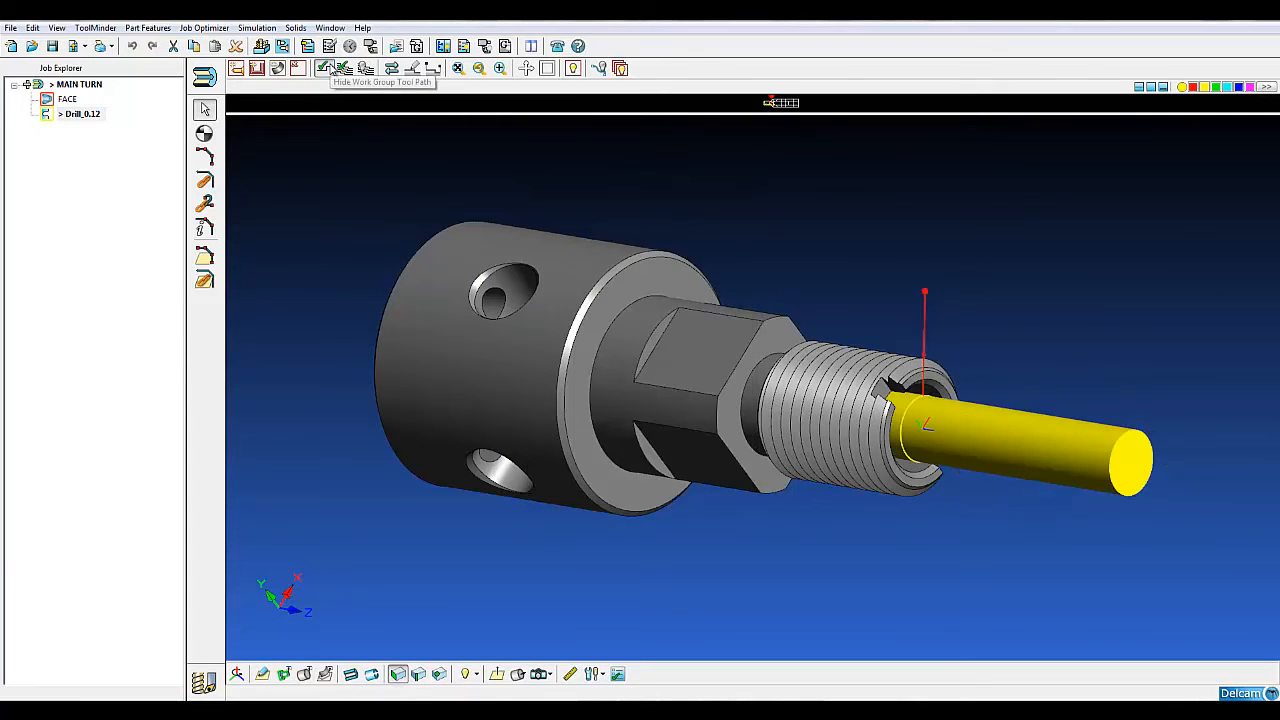
click(331, 67)
middle_drag(632, 472, 687, 409)
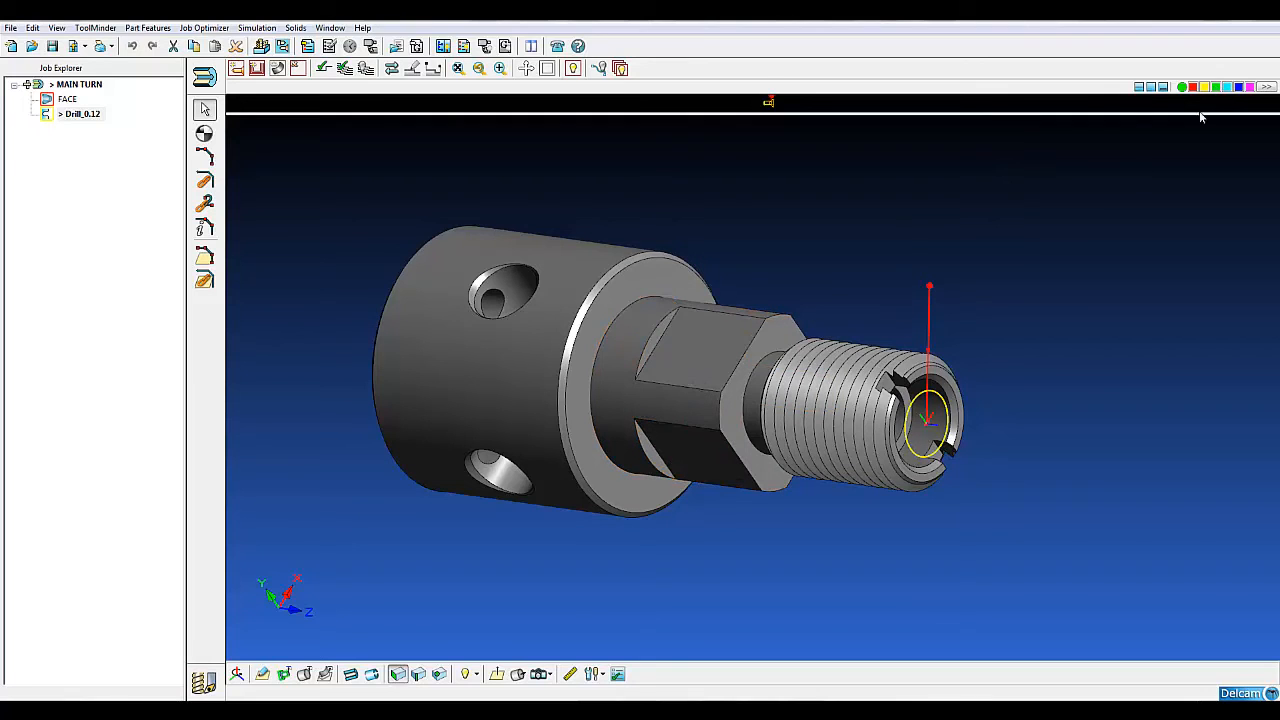
Step: Create a turn profile group with the Contouring strategy, tool location In and only the Finishing operation
click(258, 69)
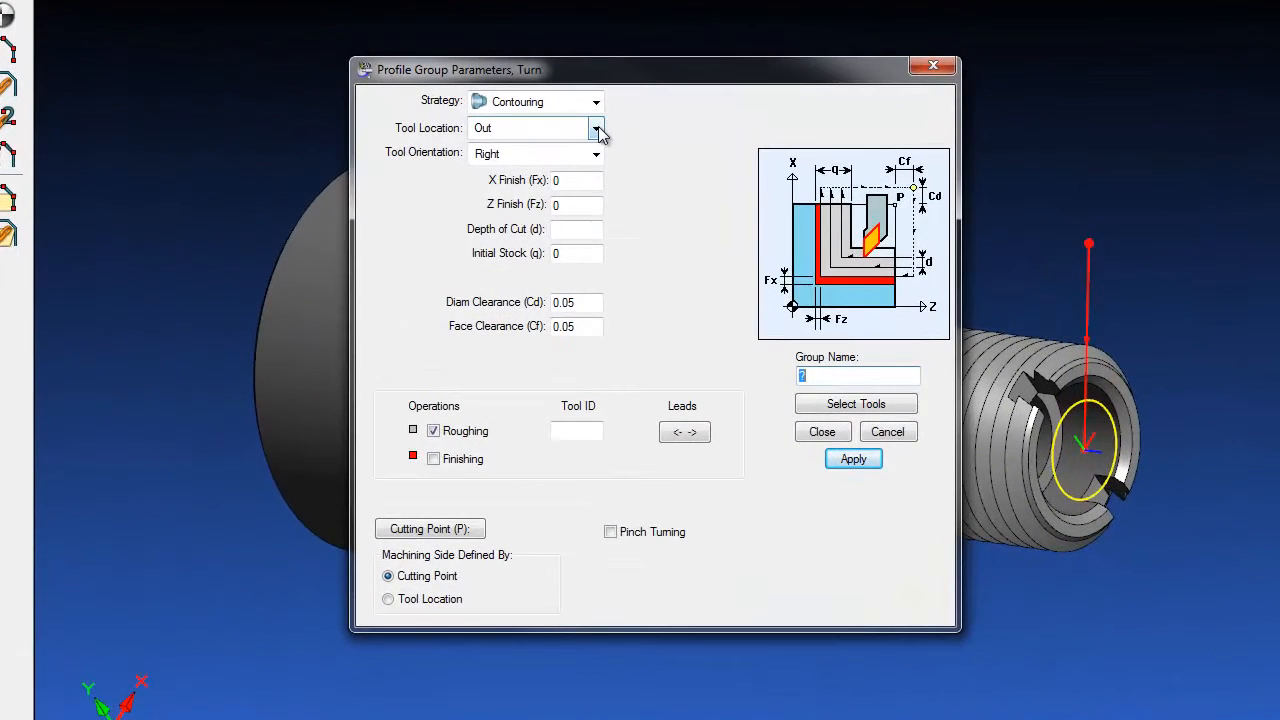
click(596, 128)
click(588, 145)
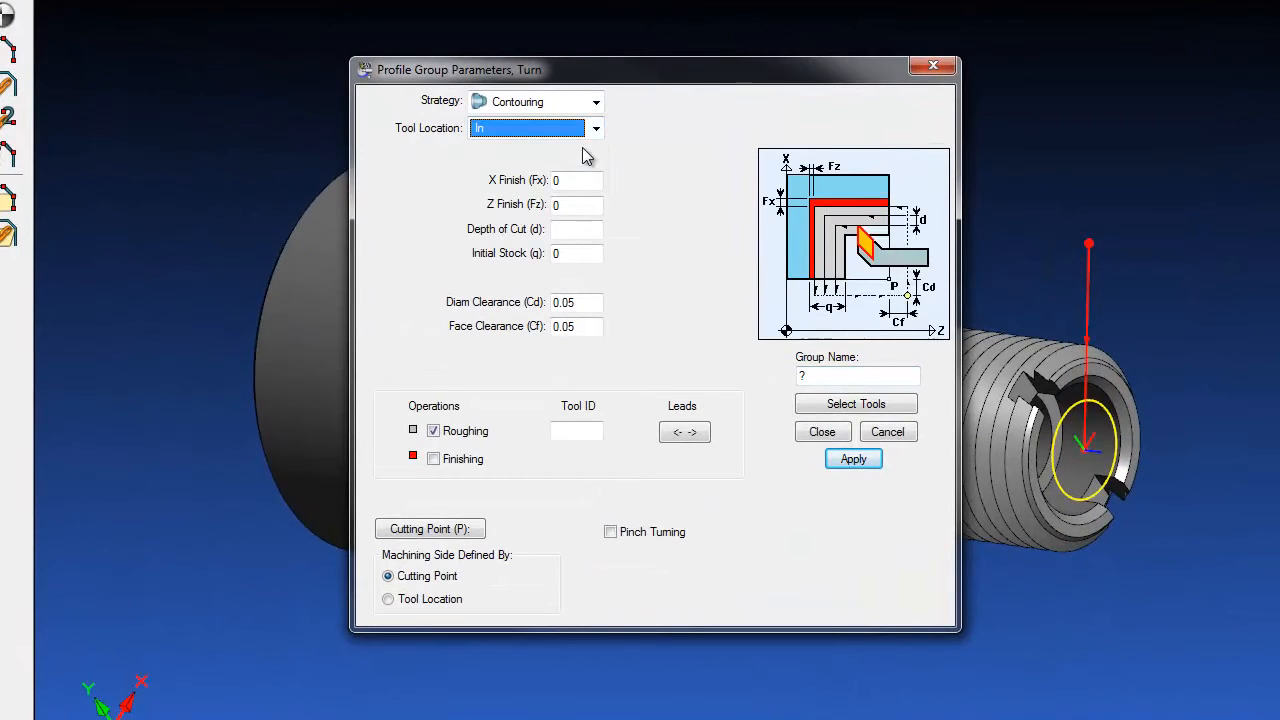
click(433, 459)
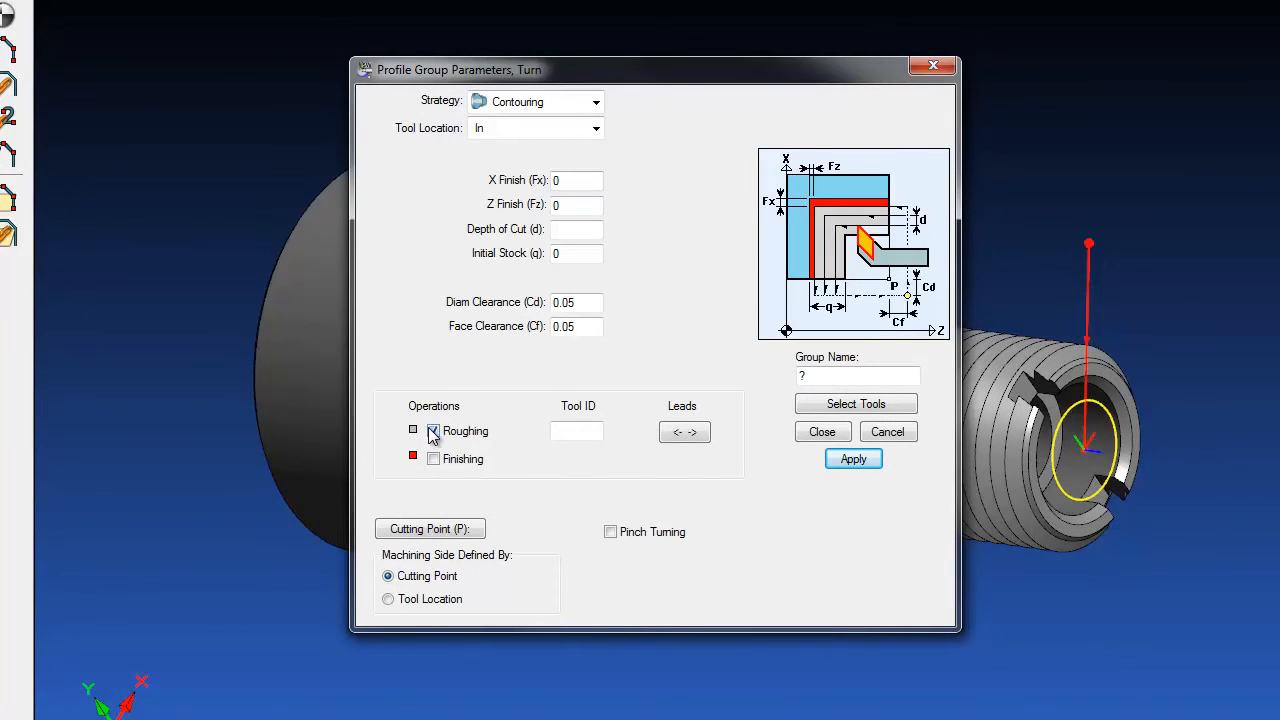
click(433, 431)
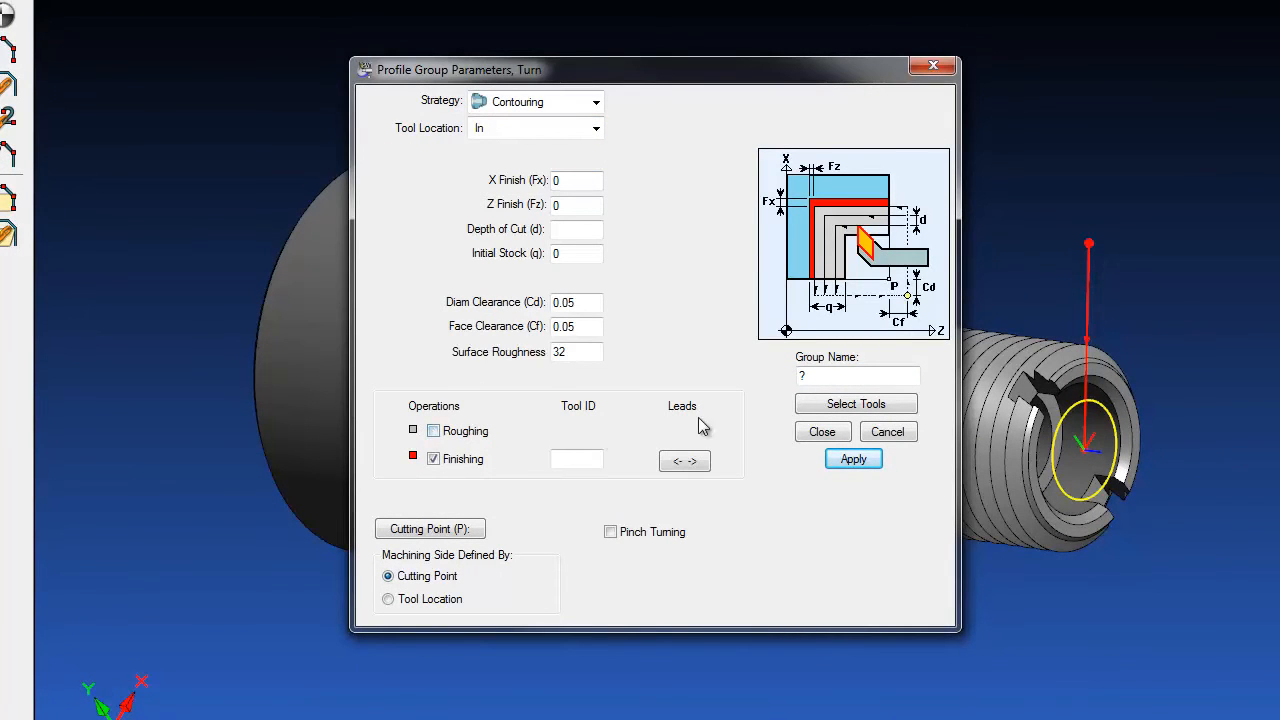
Step: Add a new internal turning tool for the finishing operation, with Carbide material and the End Working tool post
click(896, 405)
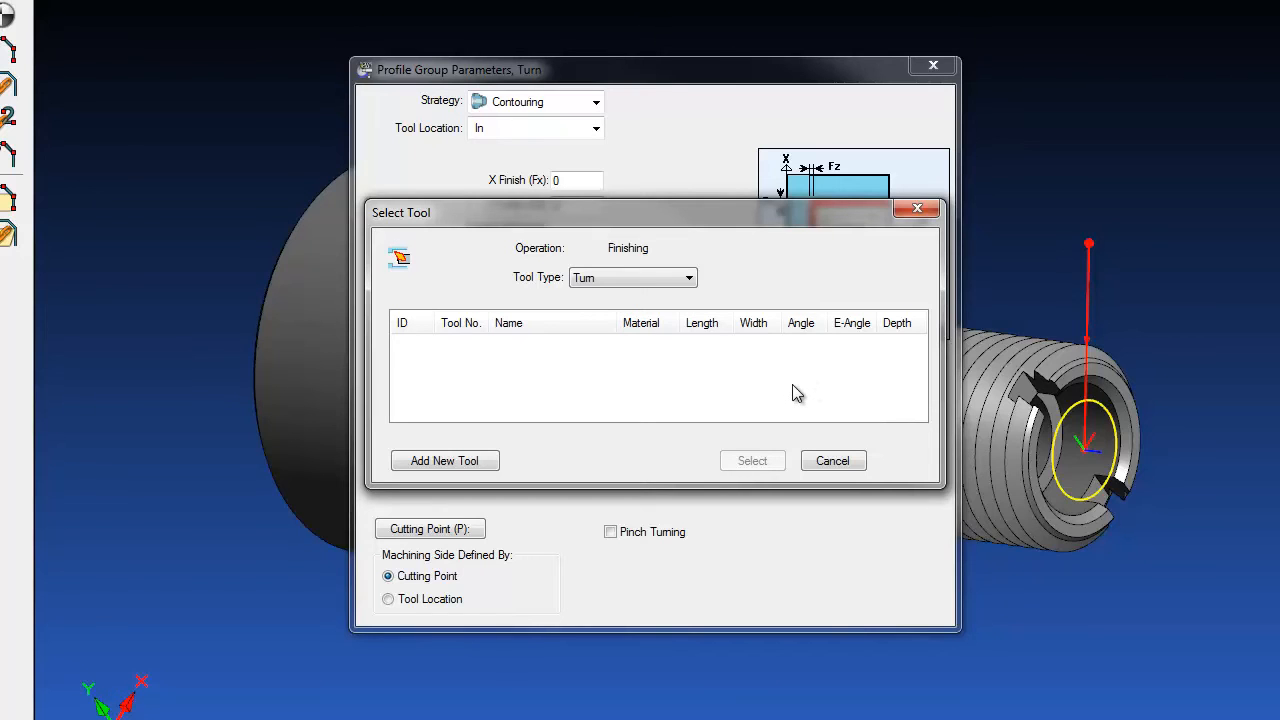
click(458, 463)
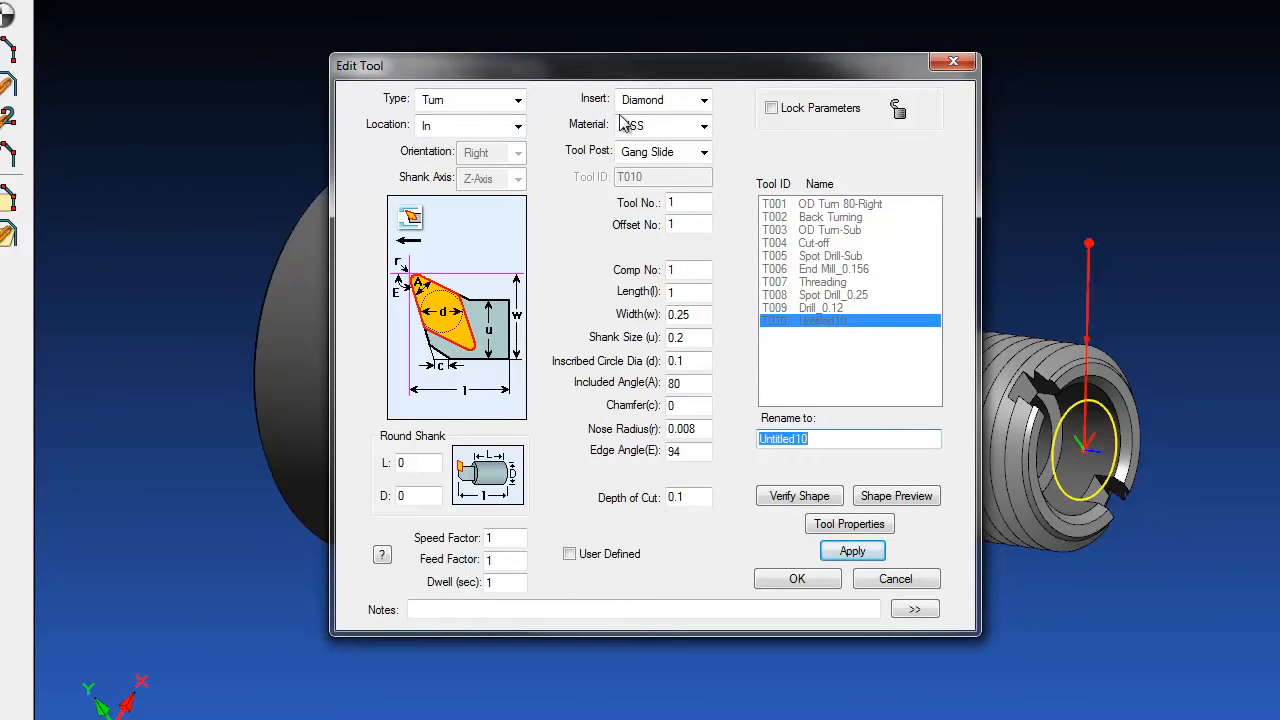
click(680, 125)
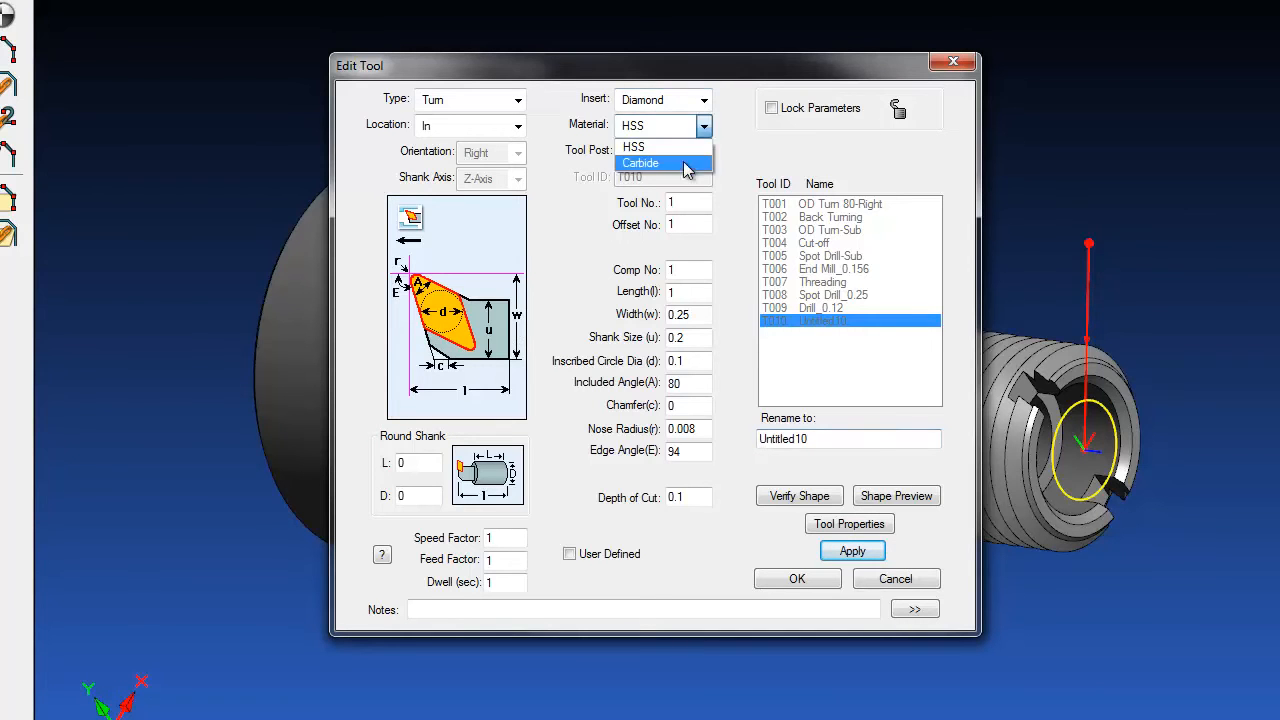
click(680, 158)
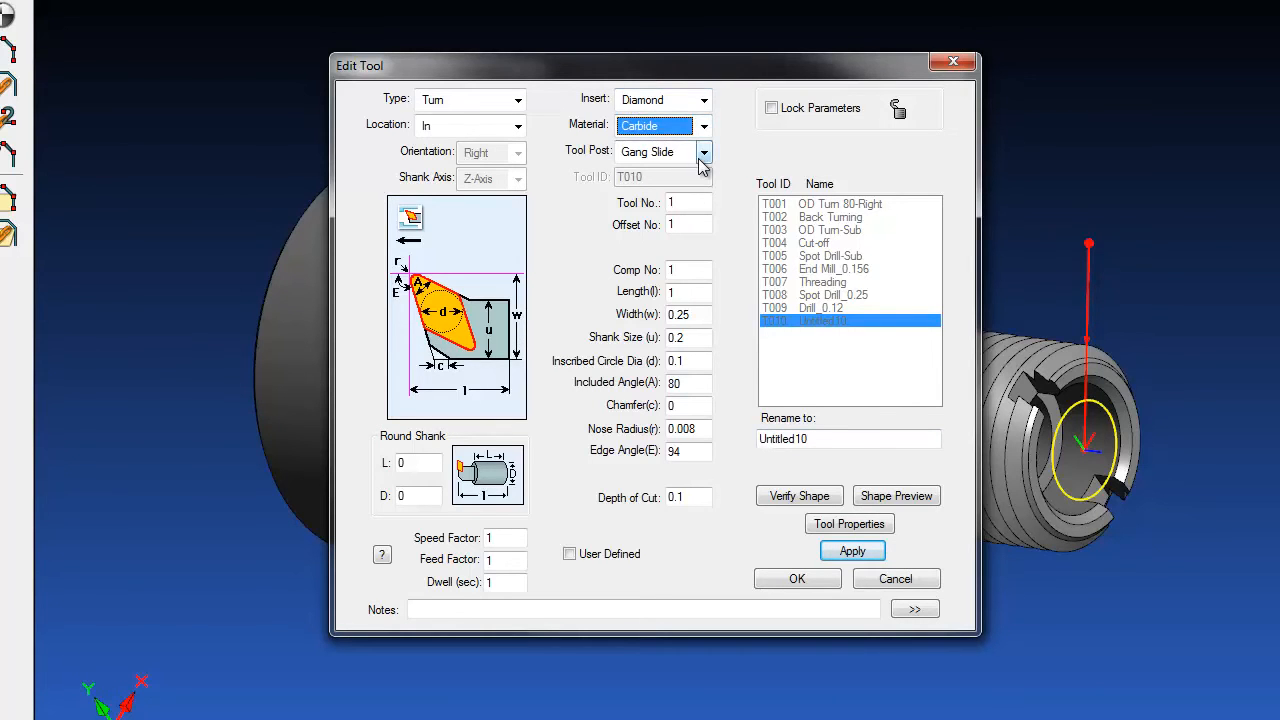
click(704, 152)
click(690, 205)
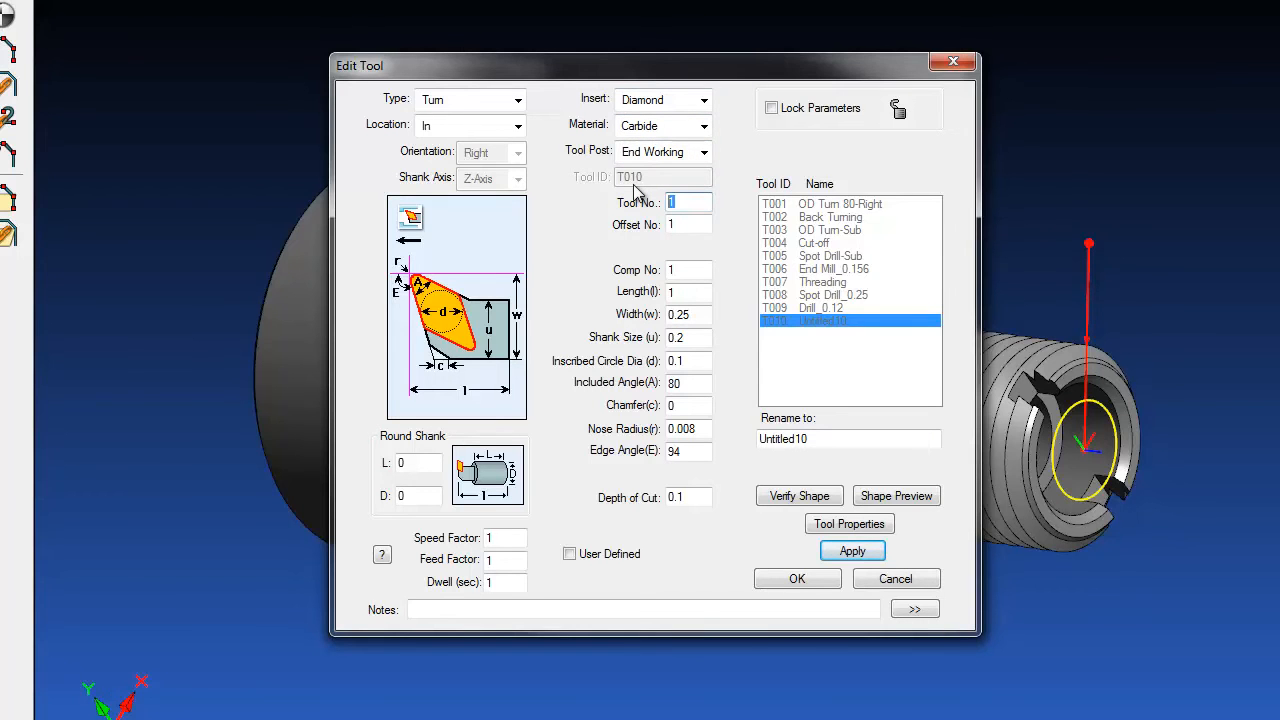
Step: Set the new turning tool's tool and offset numbers to 24, comp number to 0 and length to 1.25
text(24)
key(Tab)
text(24)
key(Tab)
text(0)
key(Tab)
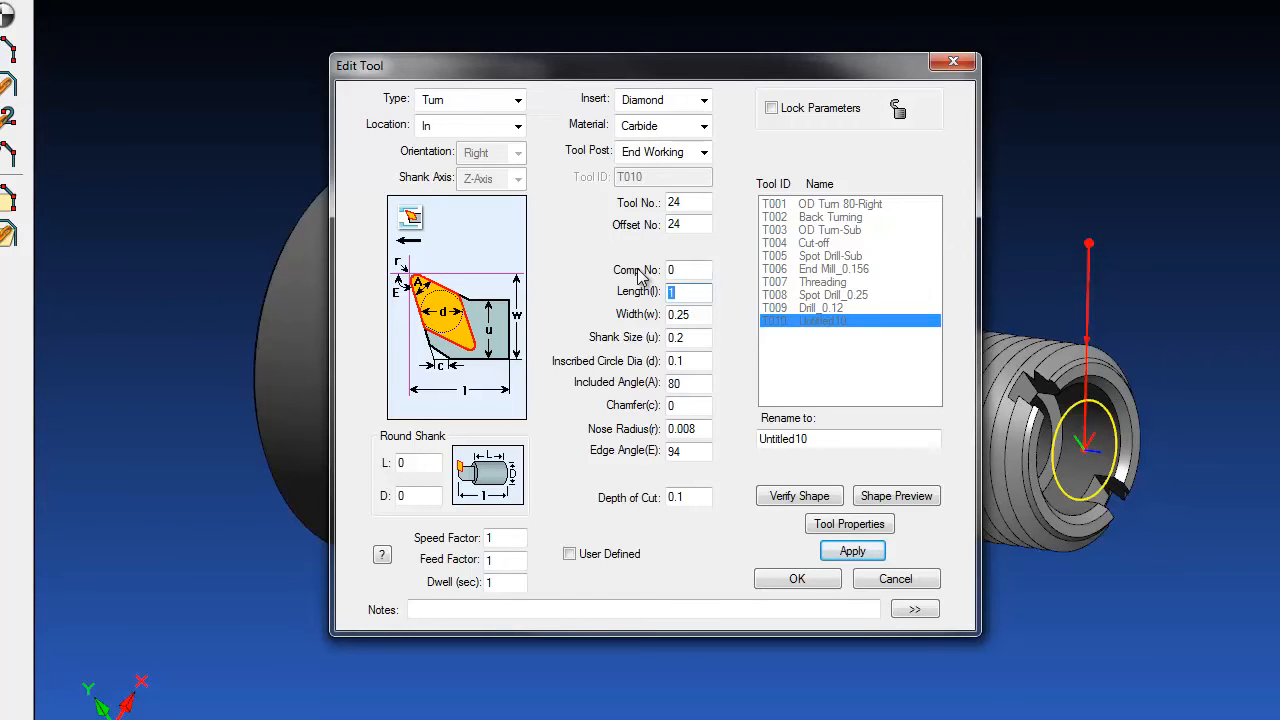
key(BackSpace)
text(1.25)
key(Tab)
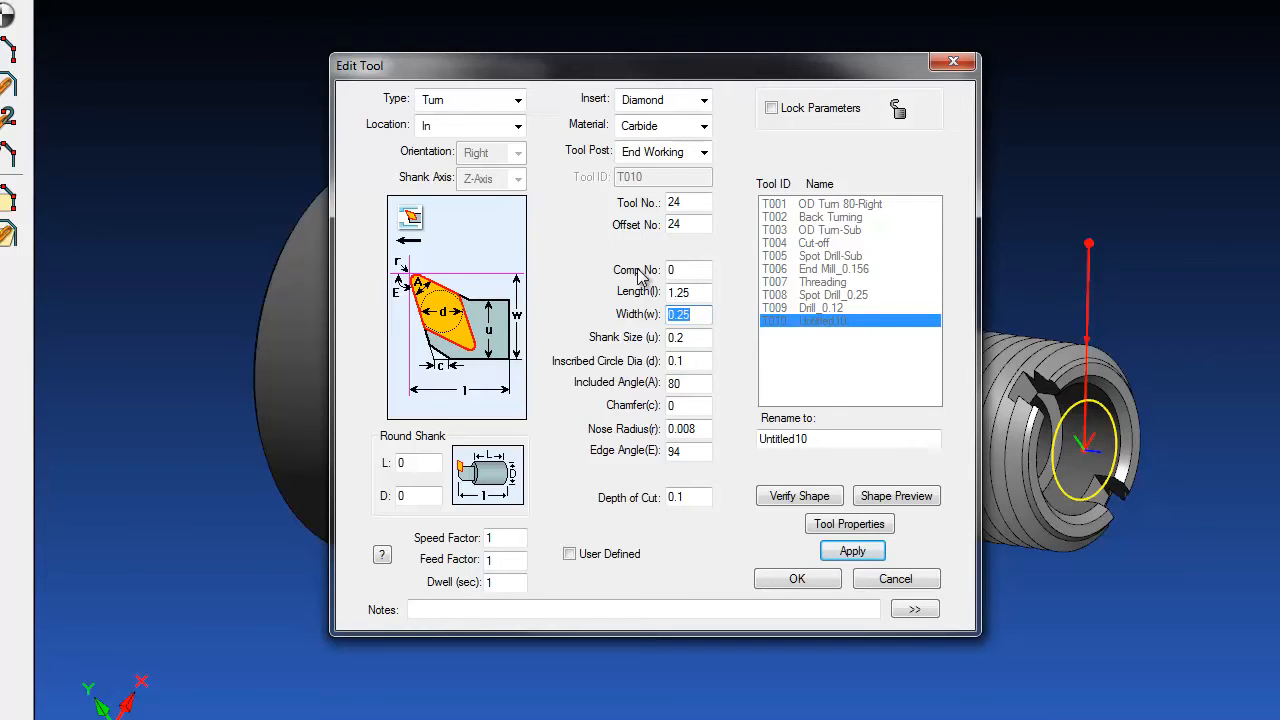
Step: Set the tool's width to 0.1, shank size to 0.08, inscribed circle diameter to 0.06 and nose radius to 0.002
key(BackSpace)
key(Tab)
text(.0)
key(Tab)
text(.06)
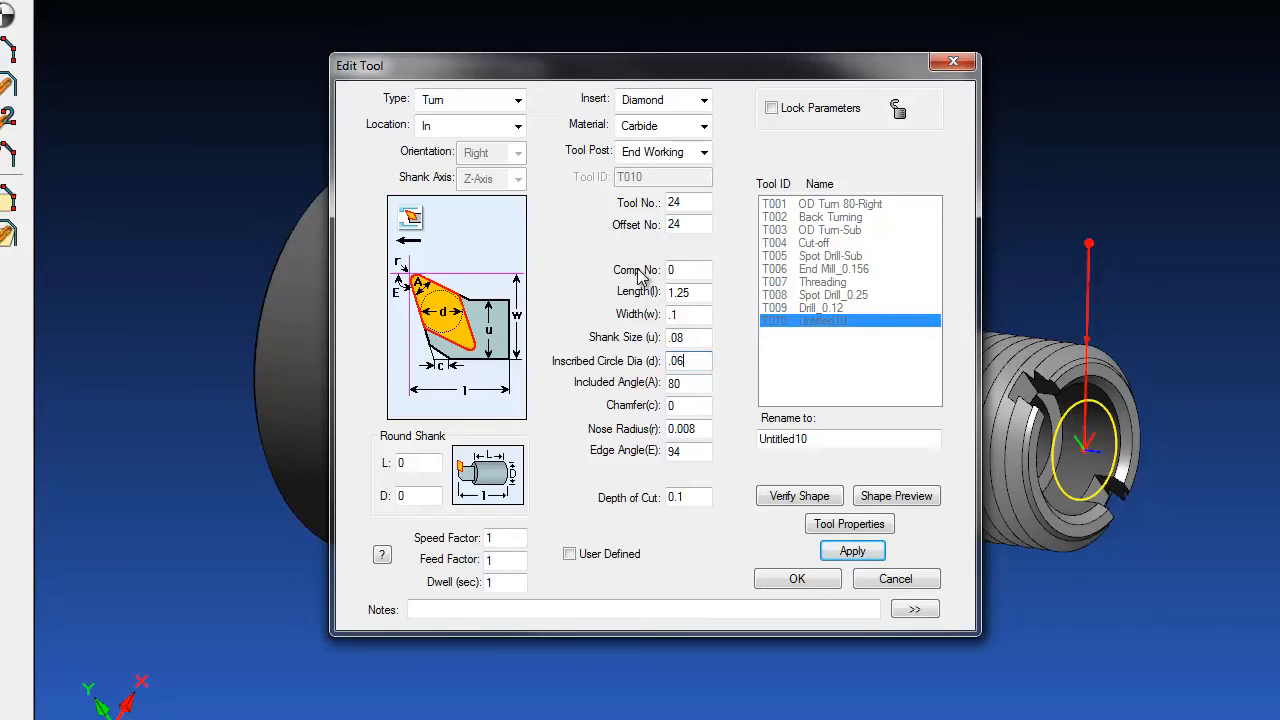
key(Tab)
key(Tab)
key(Tab)
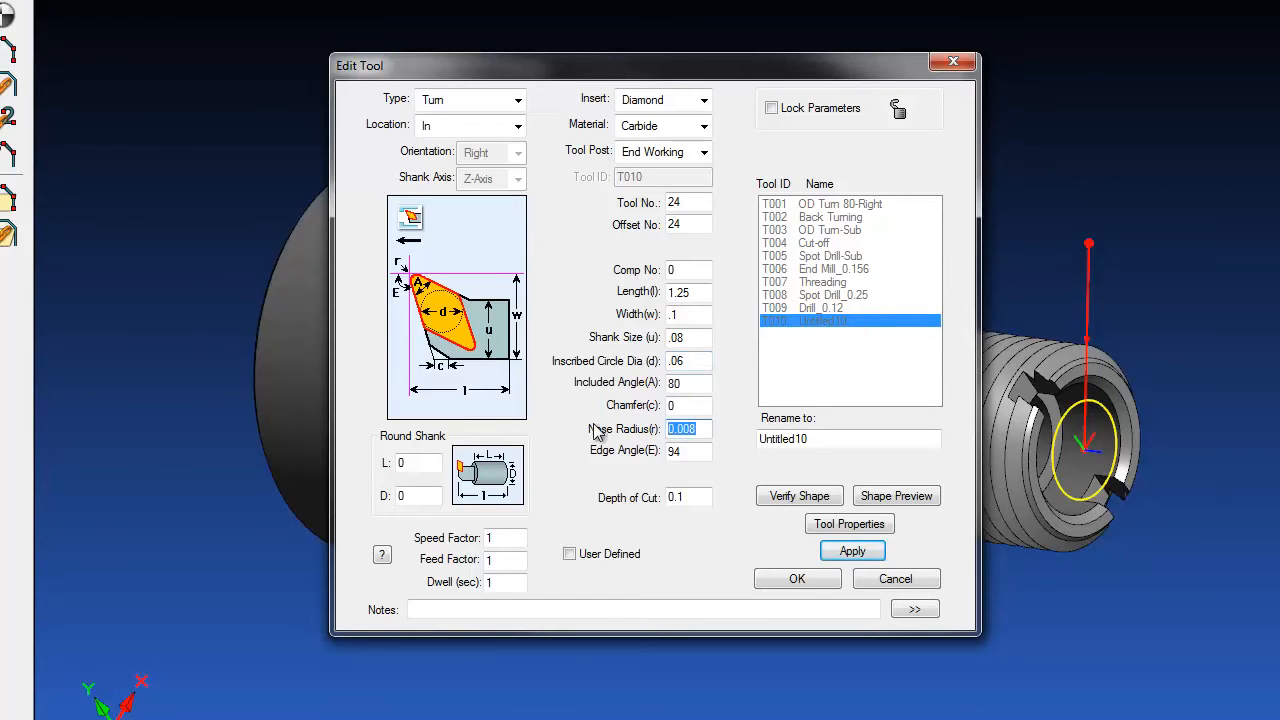
text(.02)
text(02)
Step: Set the round shank to length 1 and diameter 0.08, and name the tool BORE BAR
double_click(408, 462)
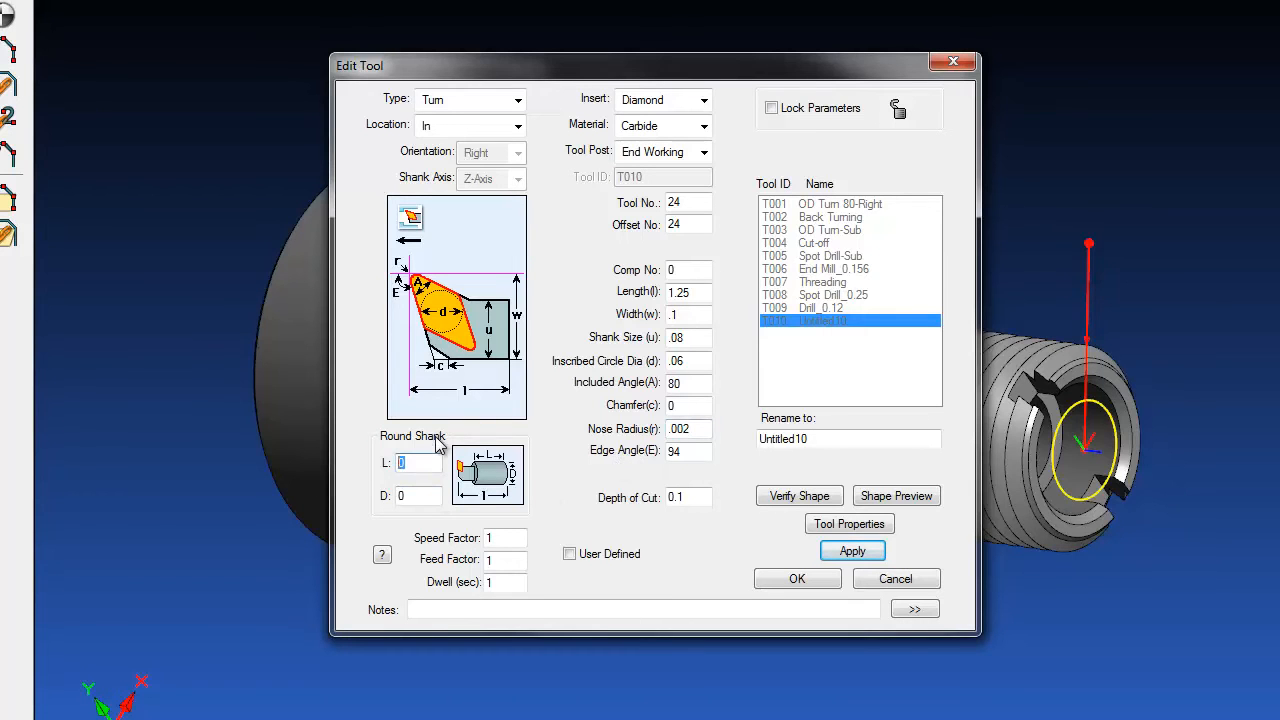
text(1)
key(Tab)
text(.08)
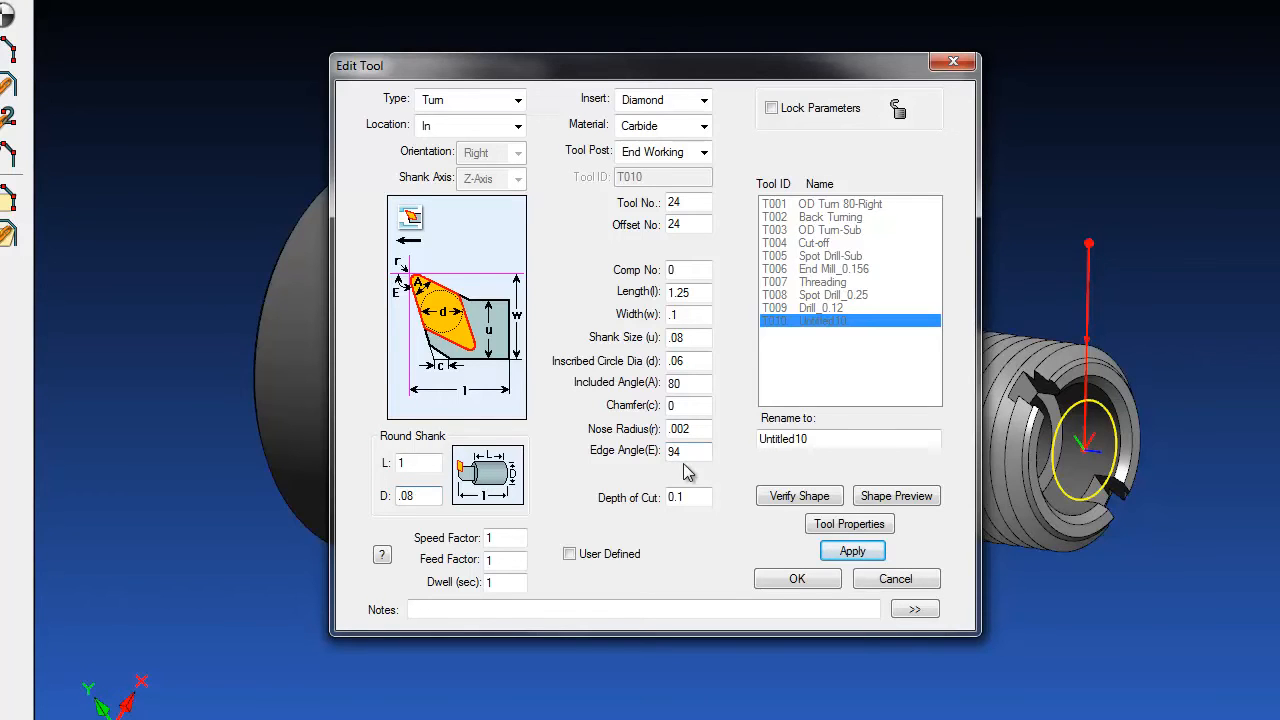
drag(790, 437, 706, 404)
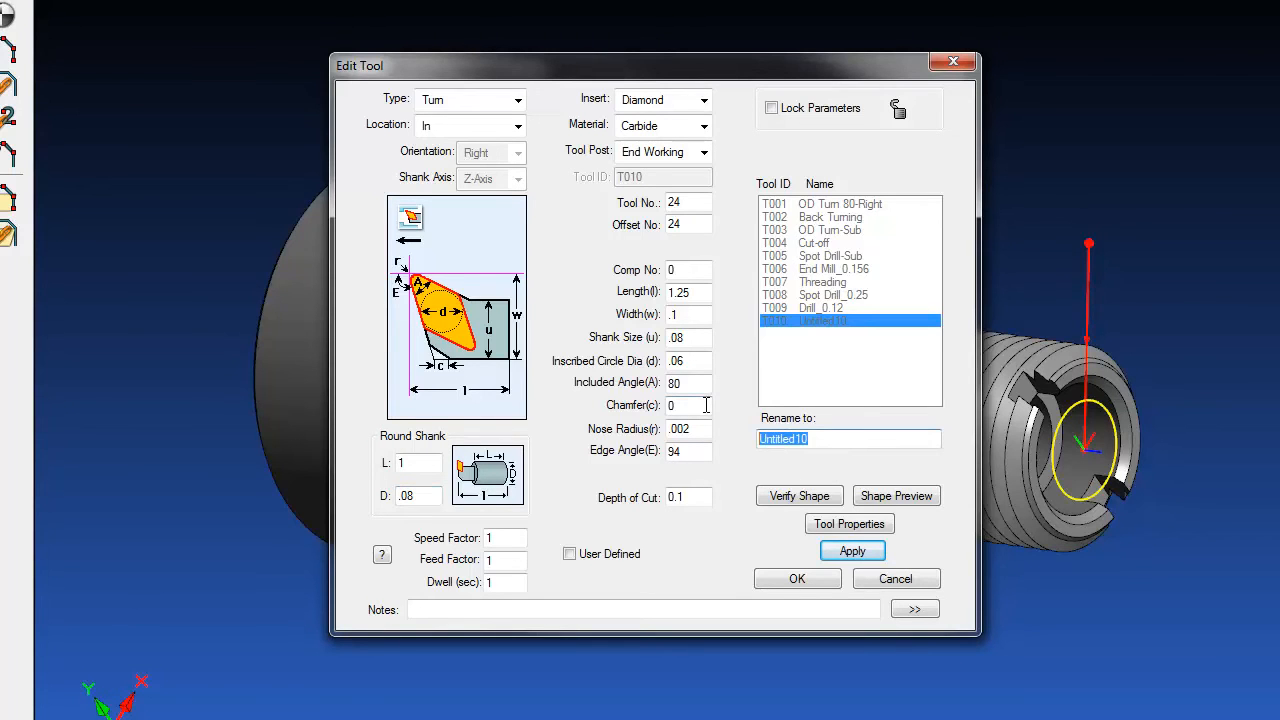
text(BORE BAR)
Step: Preview the BORE BAR tool's shape from another angle and accept the tool
click(880, 496)
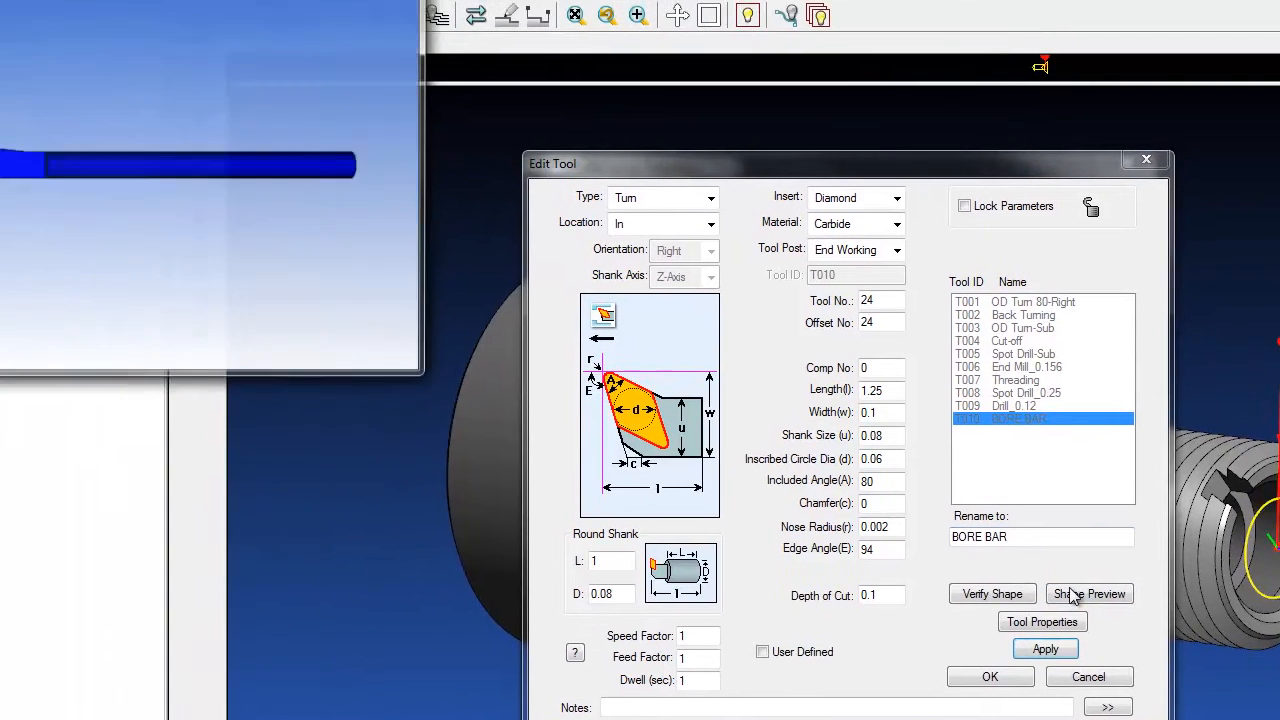
mouse_move(75, 266)
mouse_down()
mouse_move(112, 292)
mouse_move(82, 280)
mouse_up()
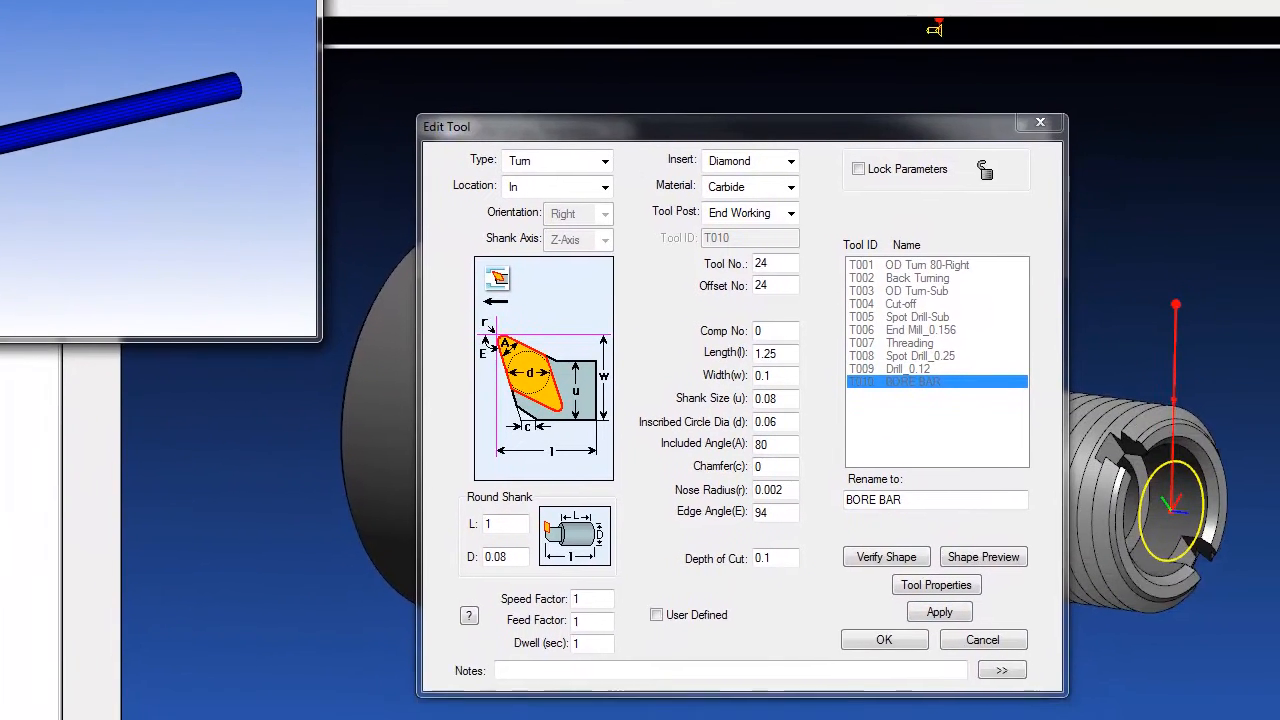
click(511, 1)
click(790, 592)
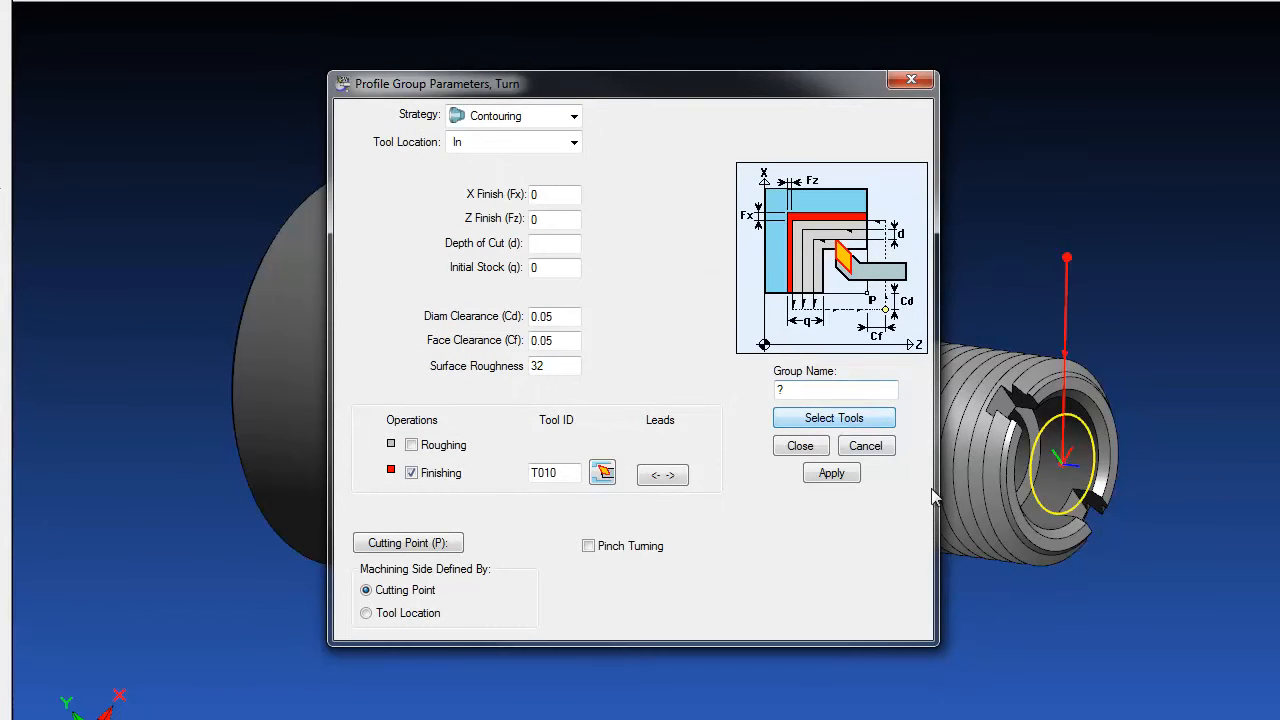
Step: Name the profile group ID BORE and finish its parameters
double_click(779, 389)
text(ID BORE)
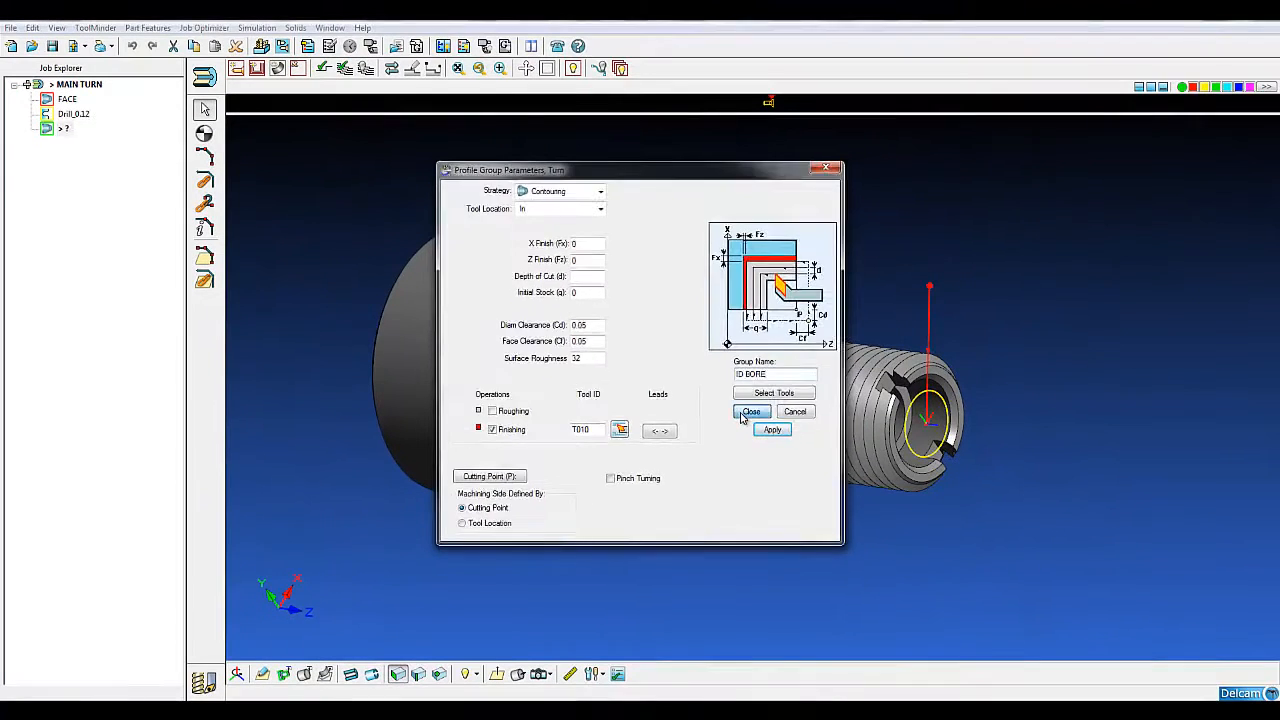
click(751, 412)
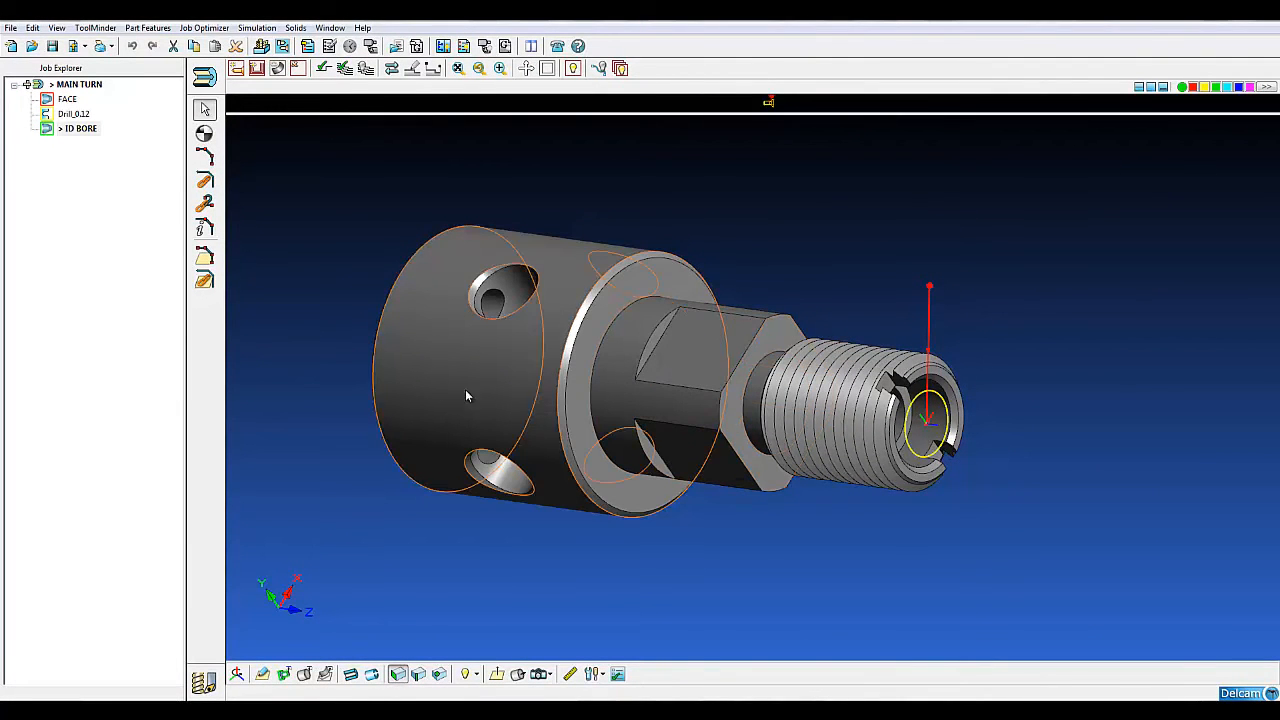
Step: Trace the ID BORE profile on the sectioned model, from the front chamfer along the counterbore wall and down its inner shoulder
click(204, 255)
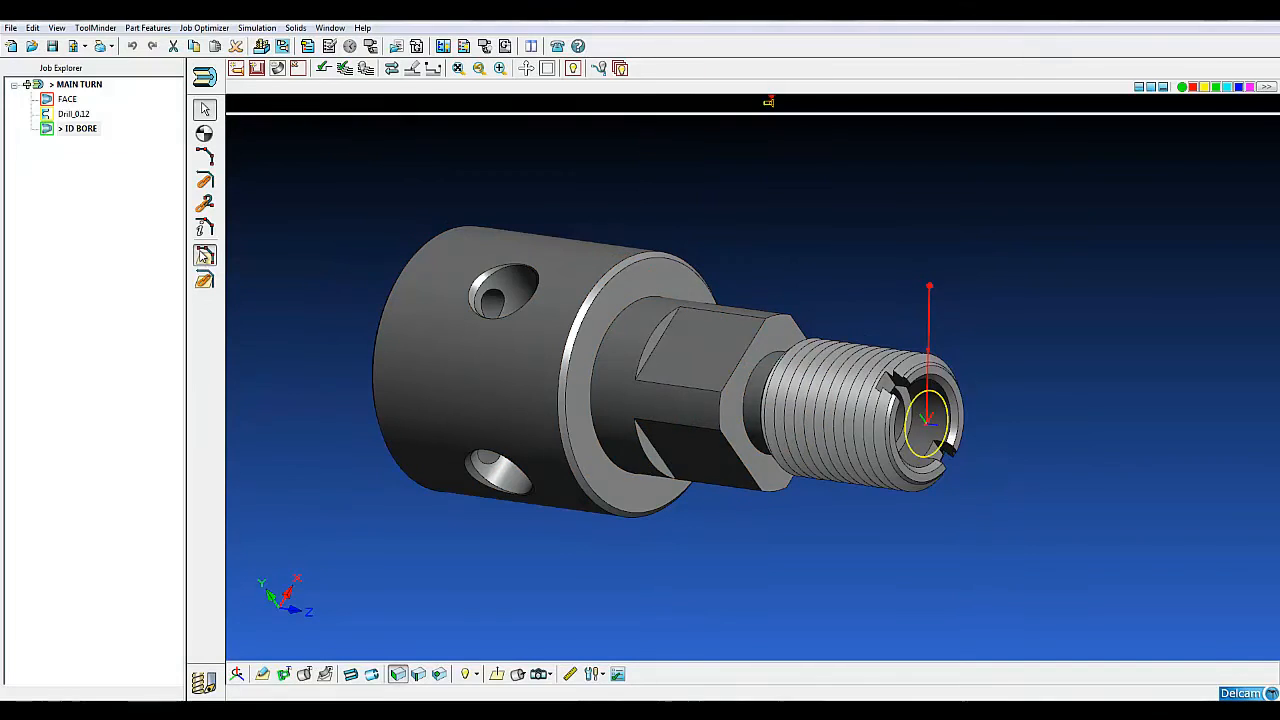
mouse_move(632, 408)
middle_down()
mouse_move(663, 414)
mouse_move(645, 415)
middle_up()
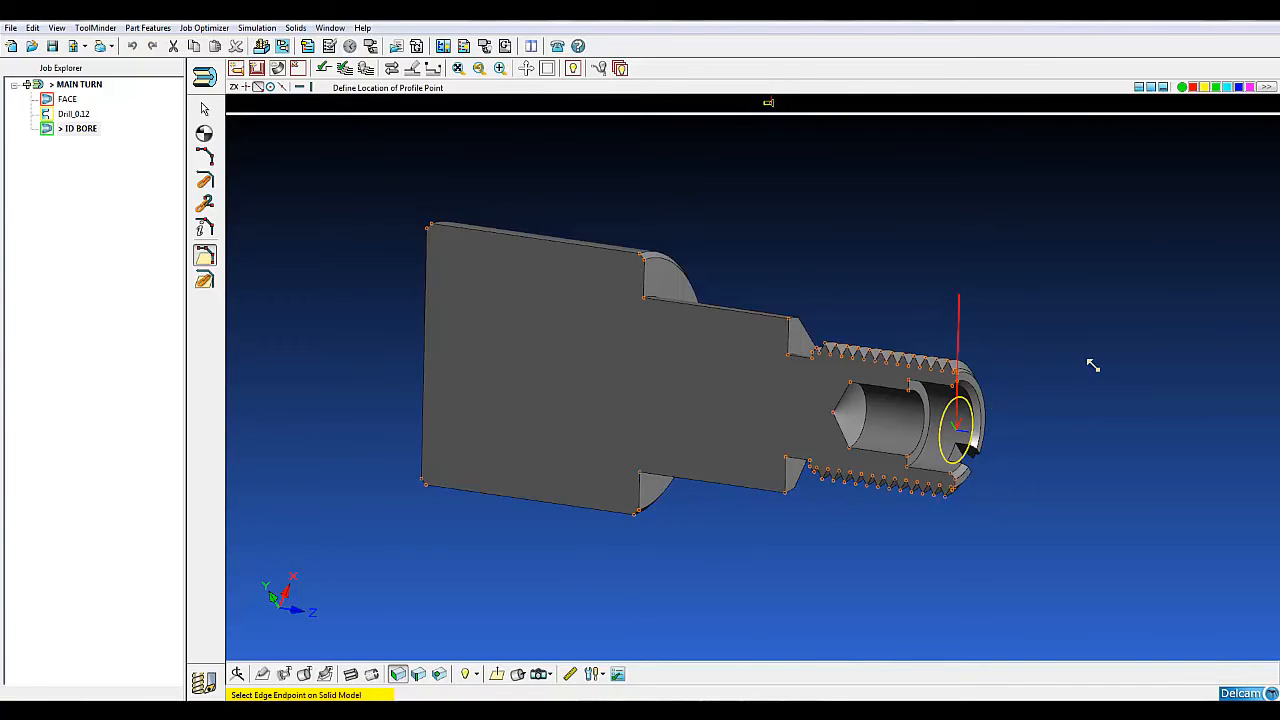
scroll(1094, 371, up, 5)
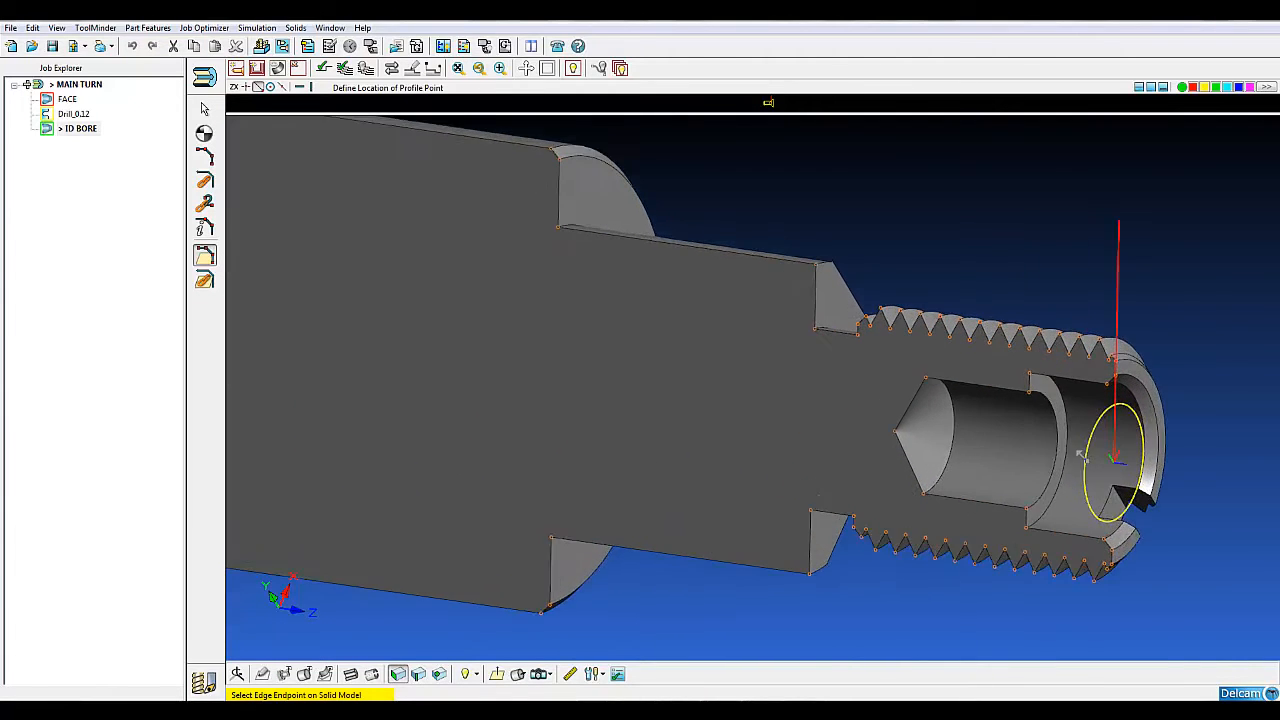
middle_drag(1080, 457, 864, 454)
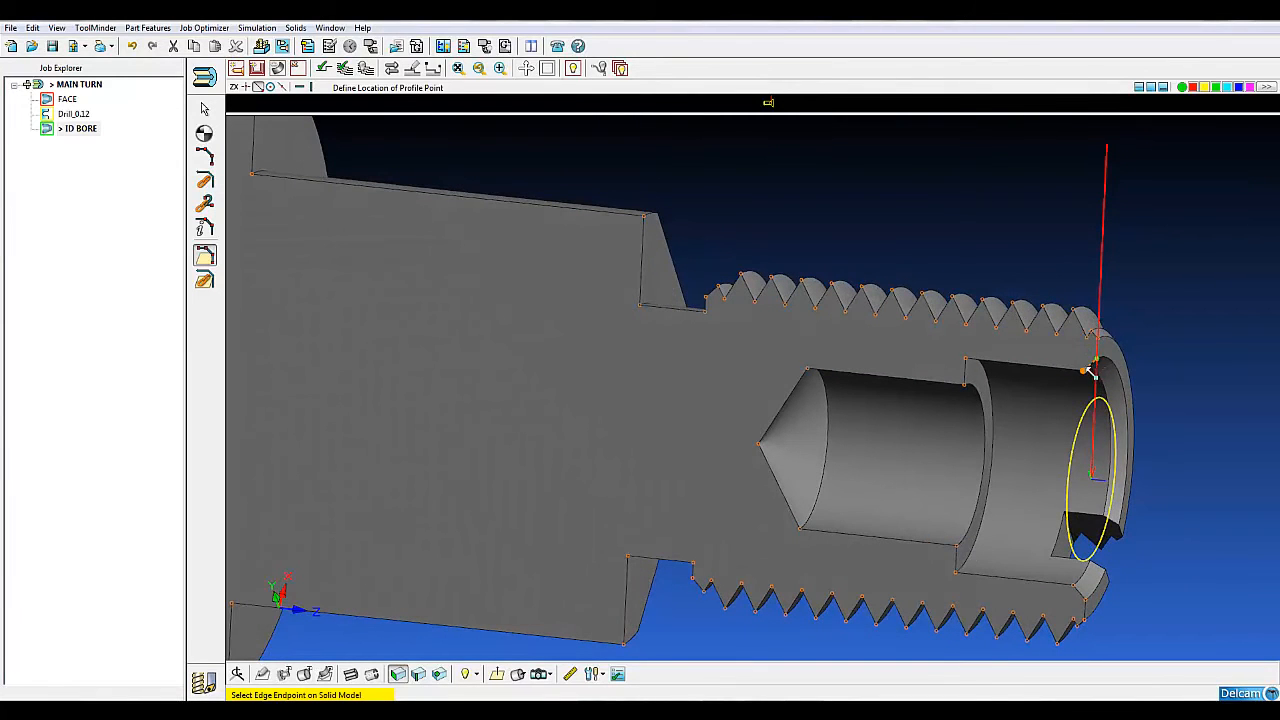
click(970, 363)
click(968, 386)
Step: Verify the ID BORE tool path on the solid model using the existing verification options
click(324, 68)
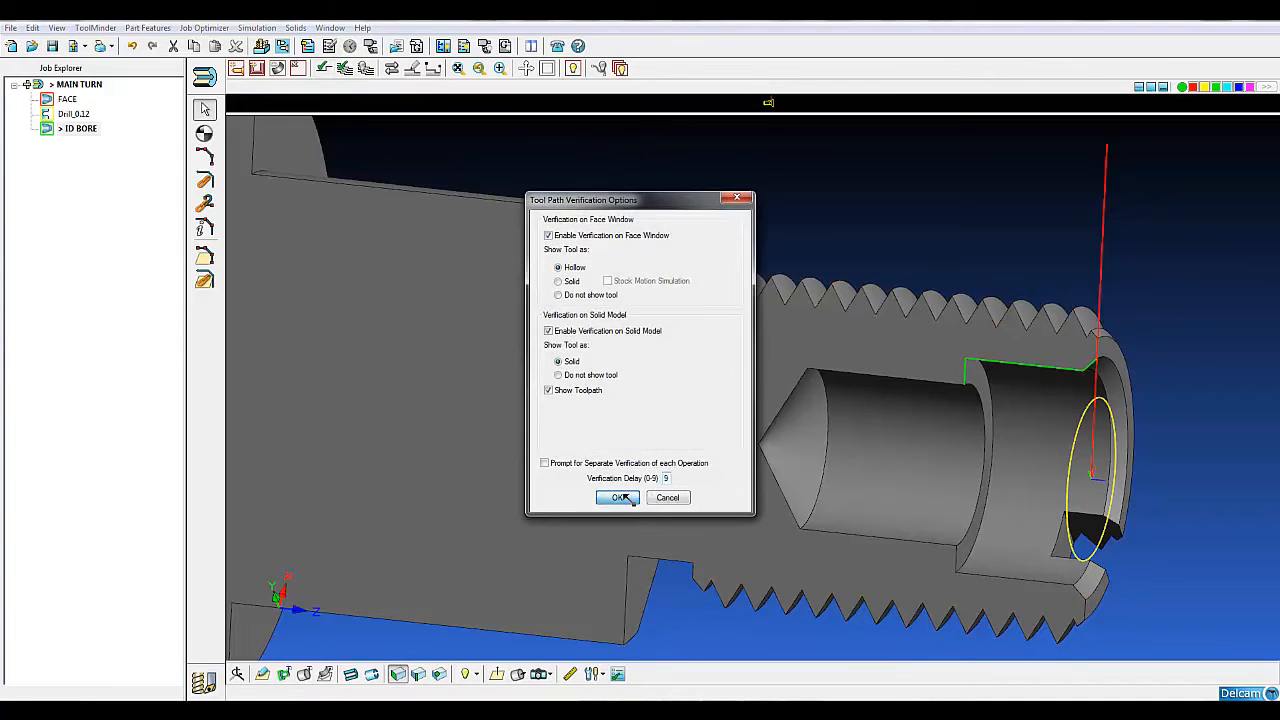
click(621, 497)
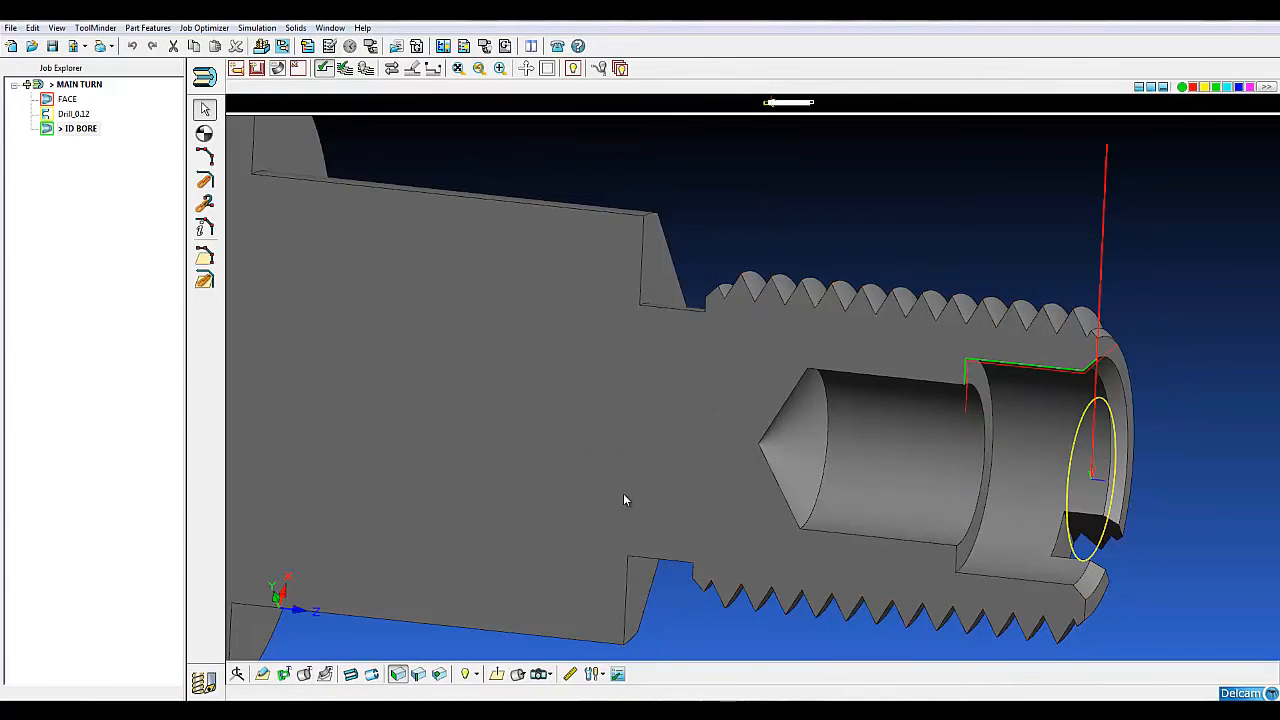
middle_drag(1080, 486, 862, 437)
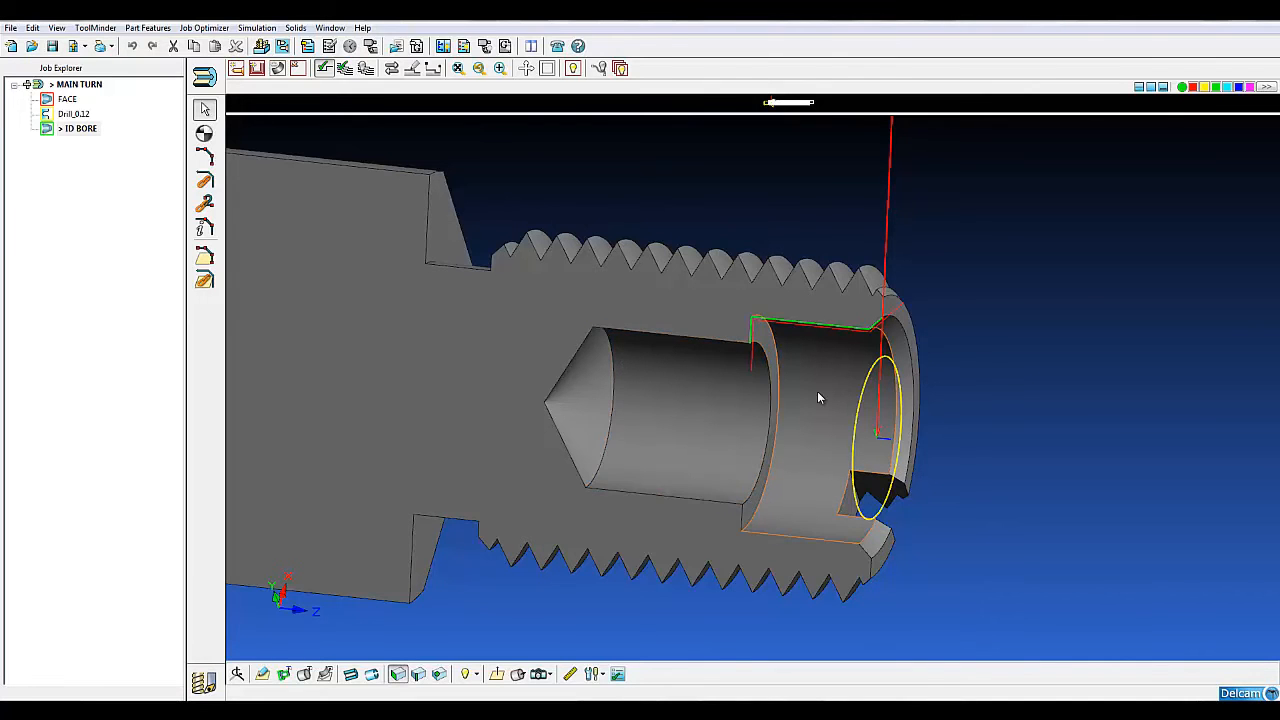
Step: Enable Return to Cutting Point for the ID BORE group and verify its tool path again
double_click(80, 128)
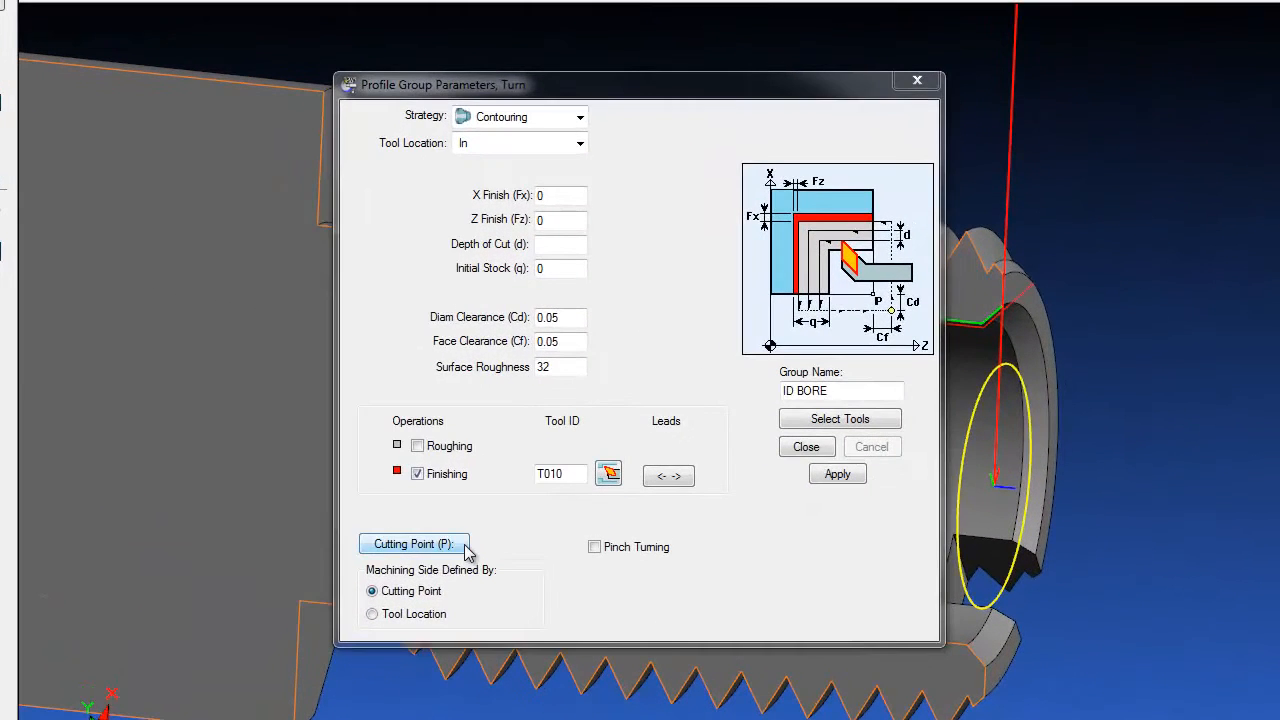
click(464, 545)
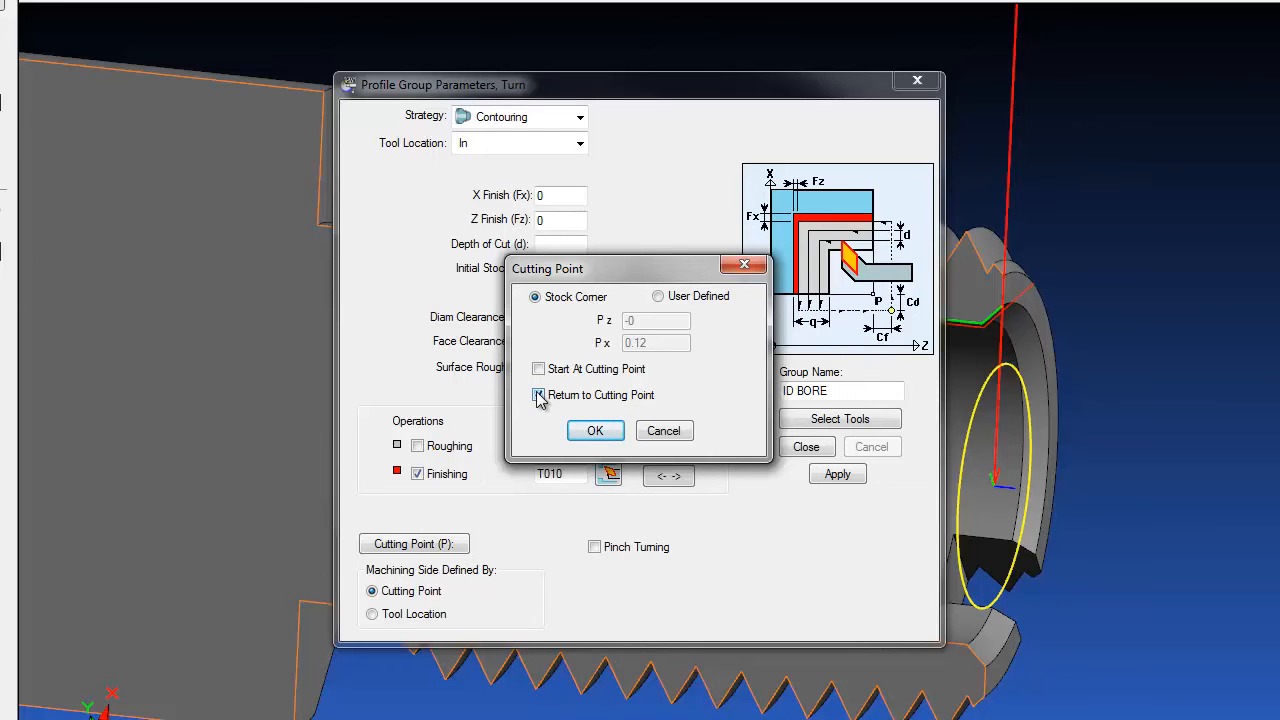
click(595, 430)
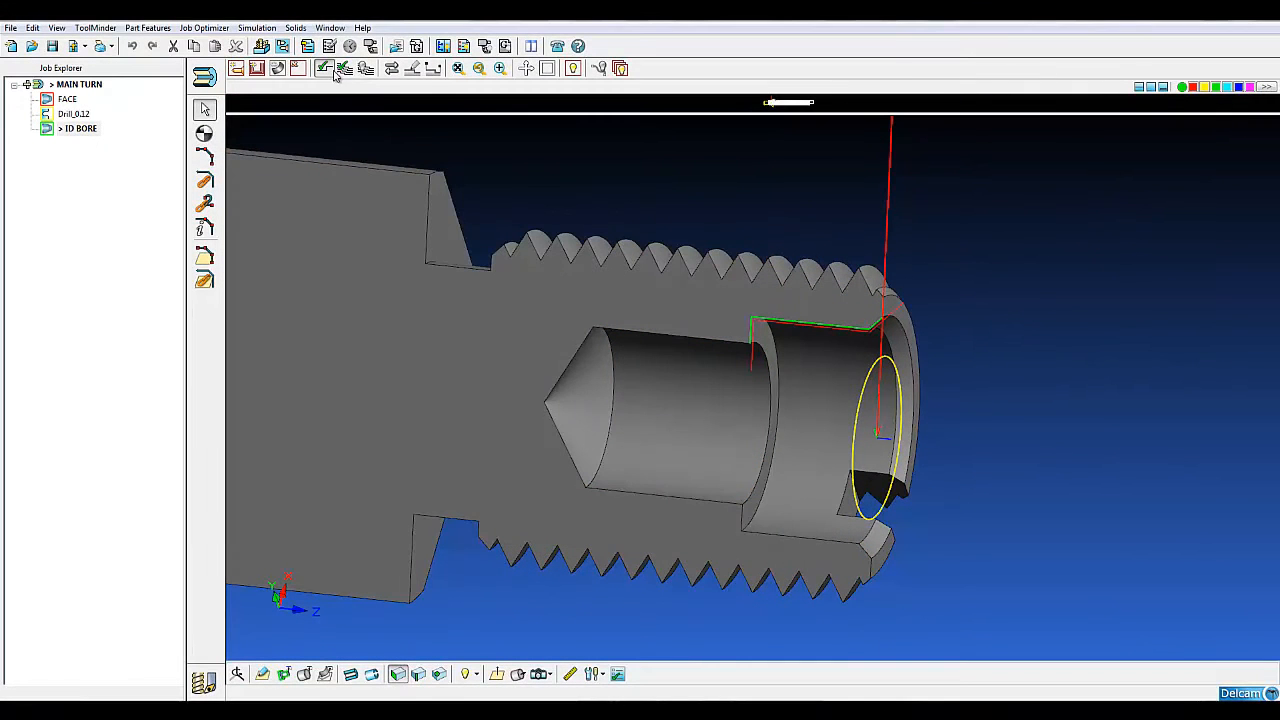
click(323, 68)
click(609, 496)
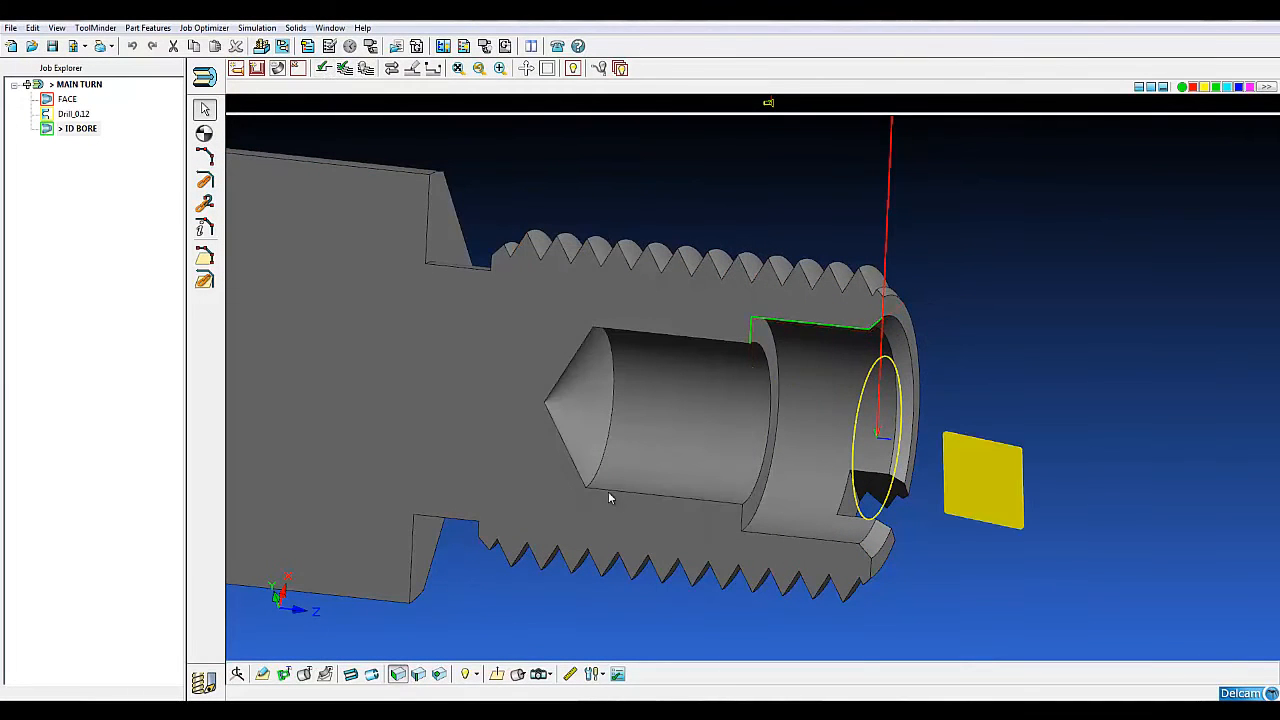
middle_drag(629, 508, 651, 524)
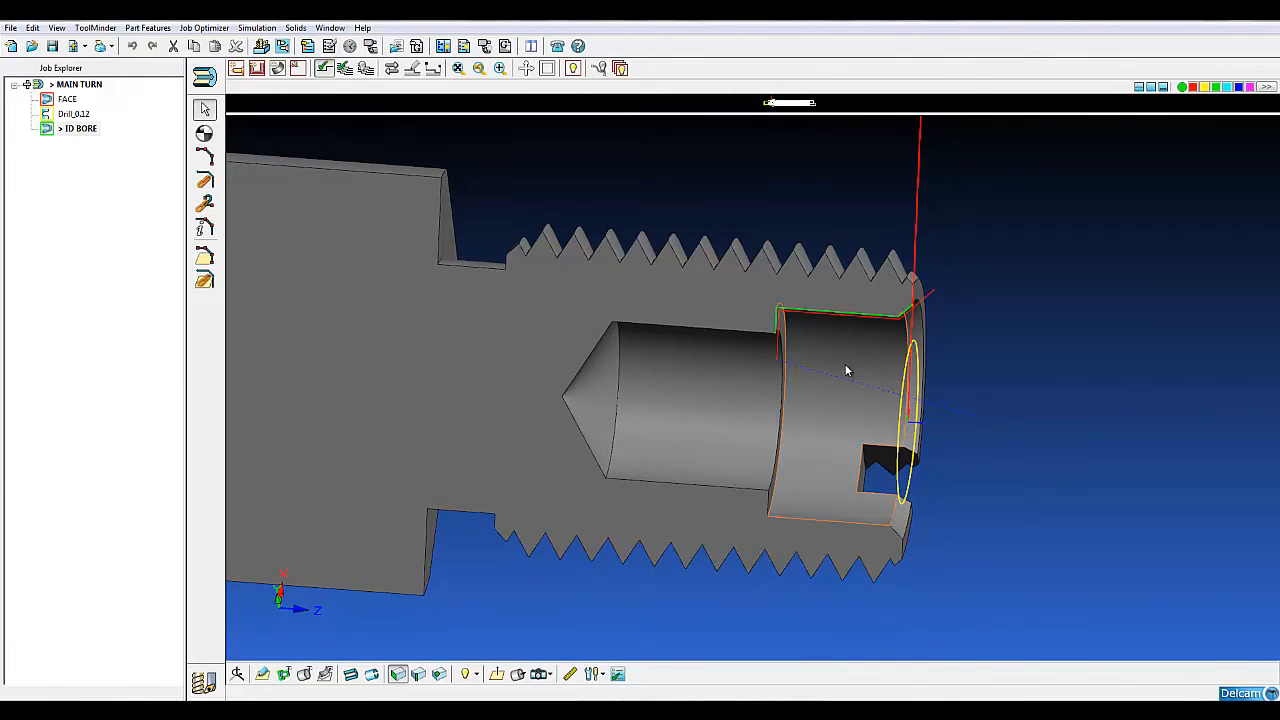
Step: Give the ID BORE group a user-defined cutting point with P x set to 0.1
double_click(68, 129)
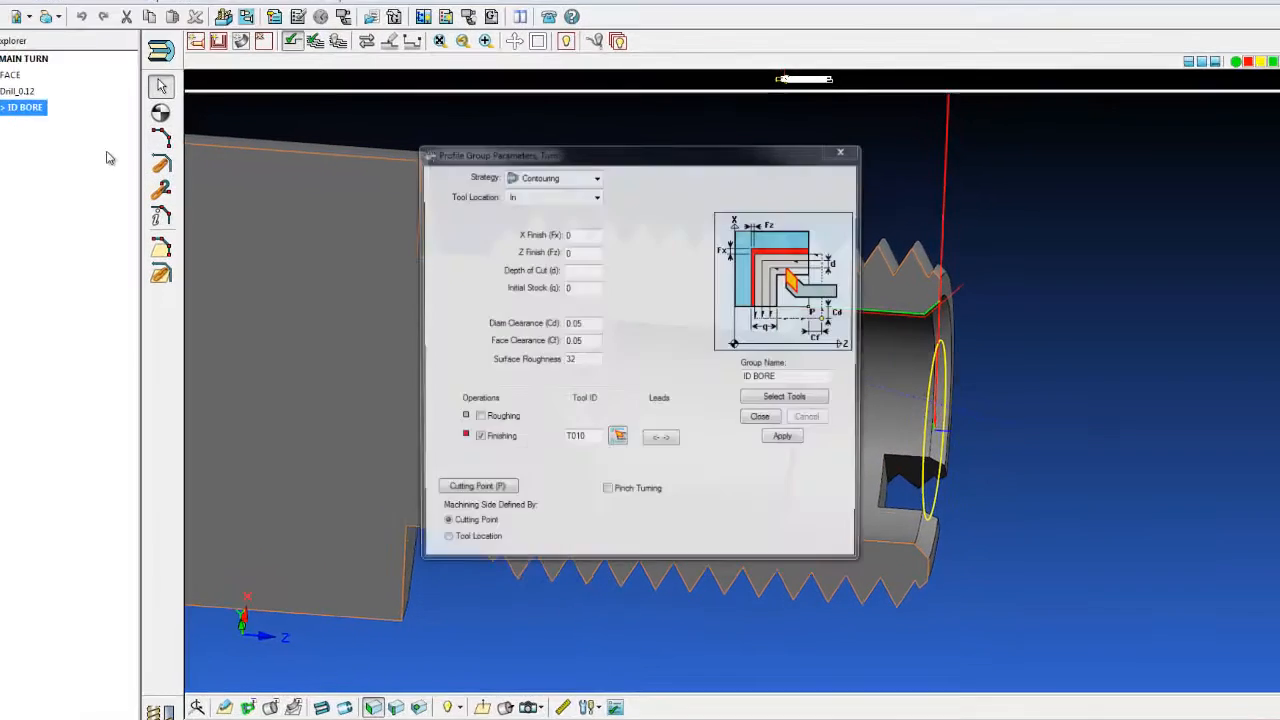
click(472, 486)
click(658, 296)
drag(655, 342, 609, 336)
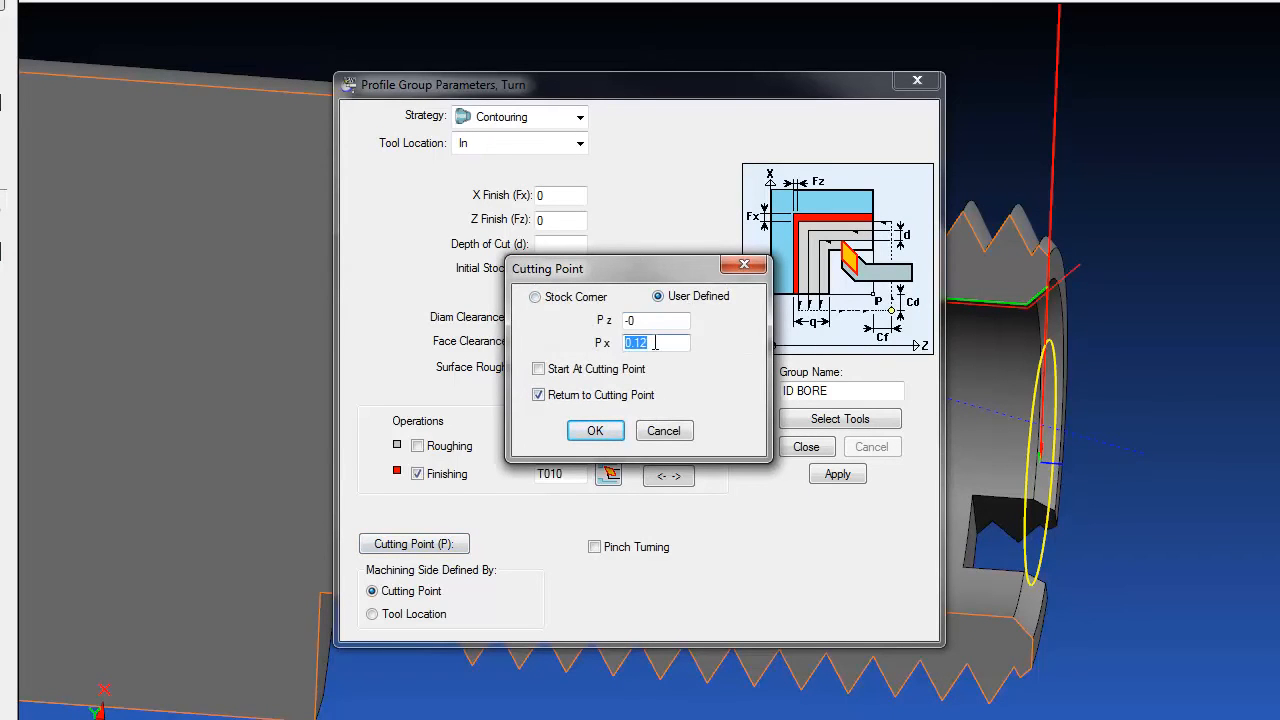
text(.1)
click(598, 432)
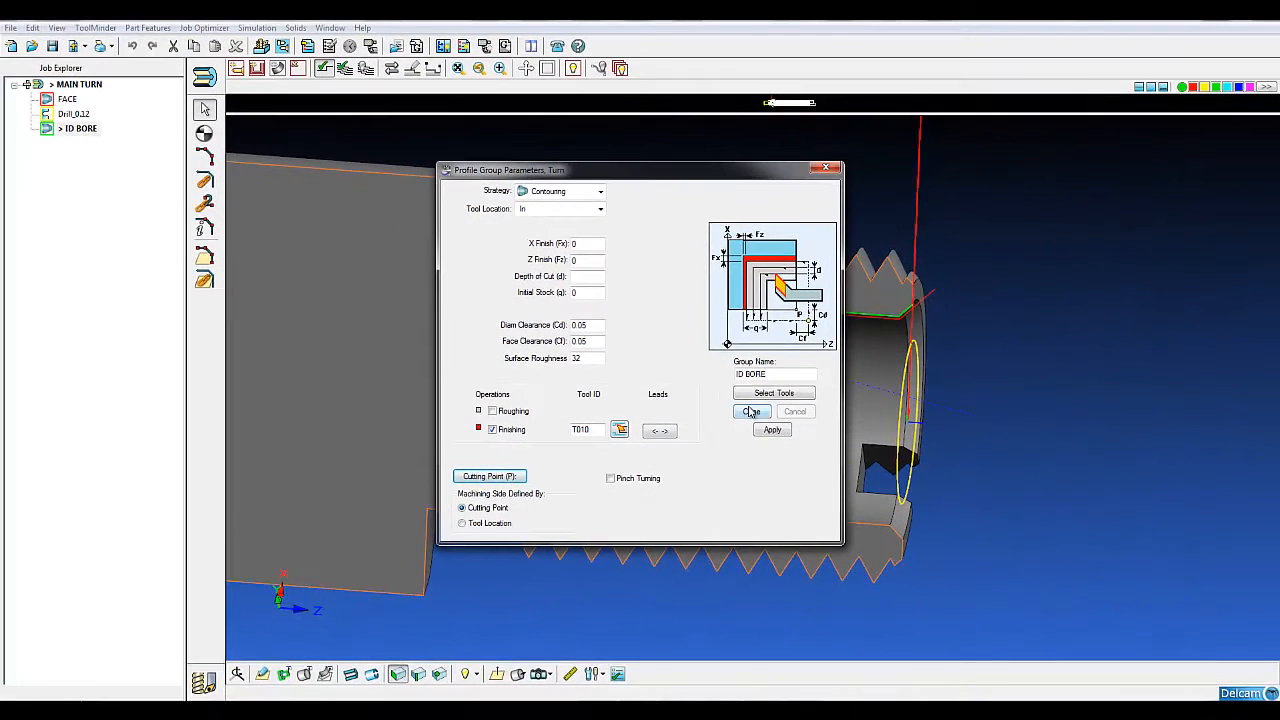
click(750, 412)
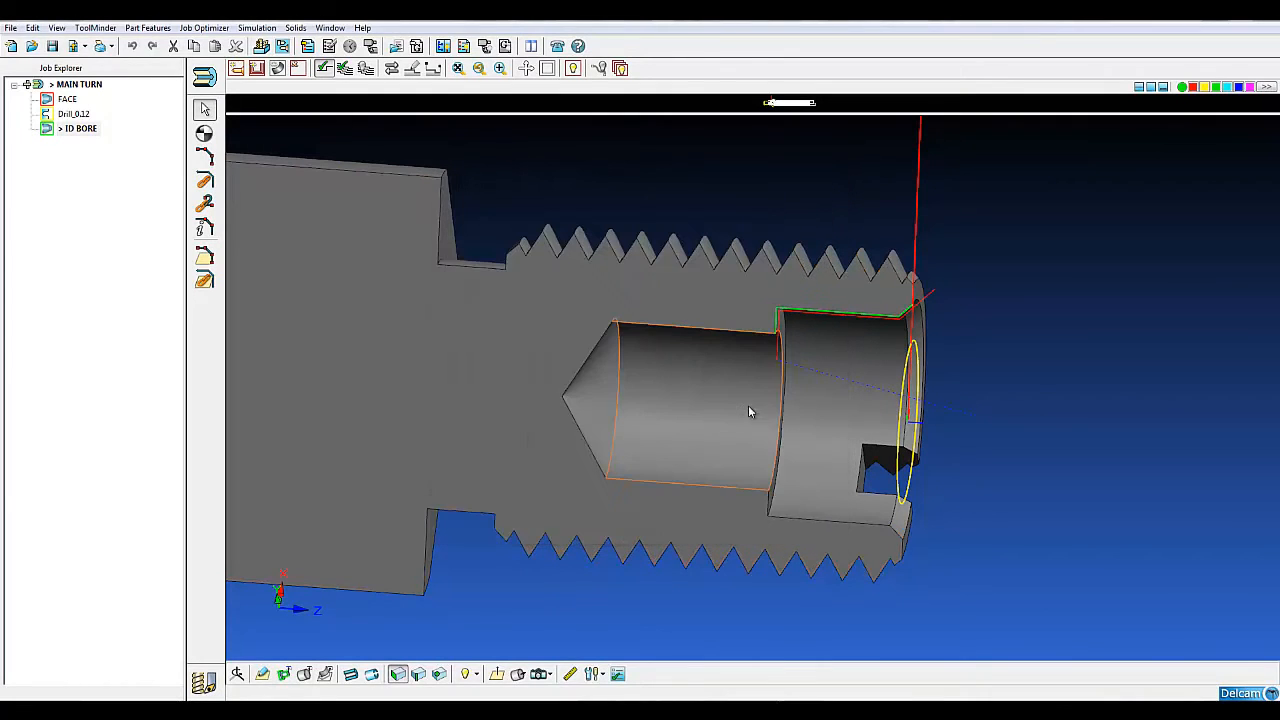
Step: Verify the ID BORE tool path with the revised cutting point, and clear the displayed path
click(325, 69)
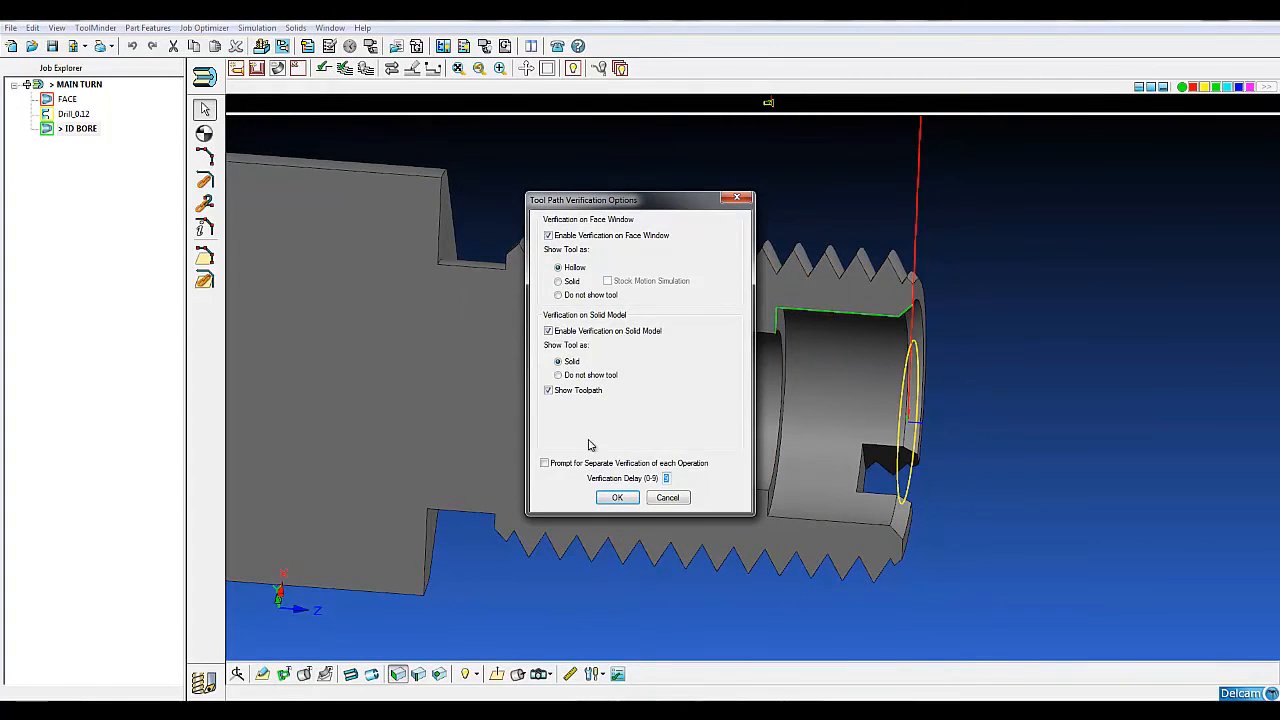
click(617, 499)
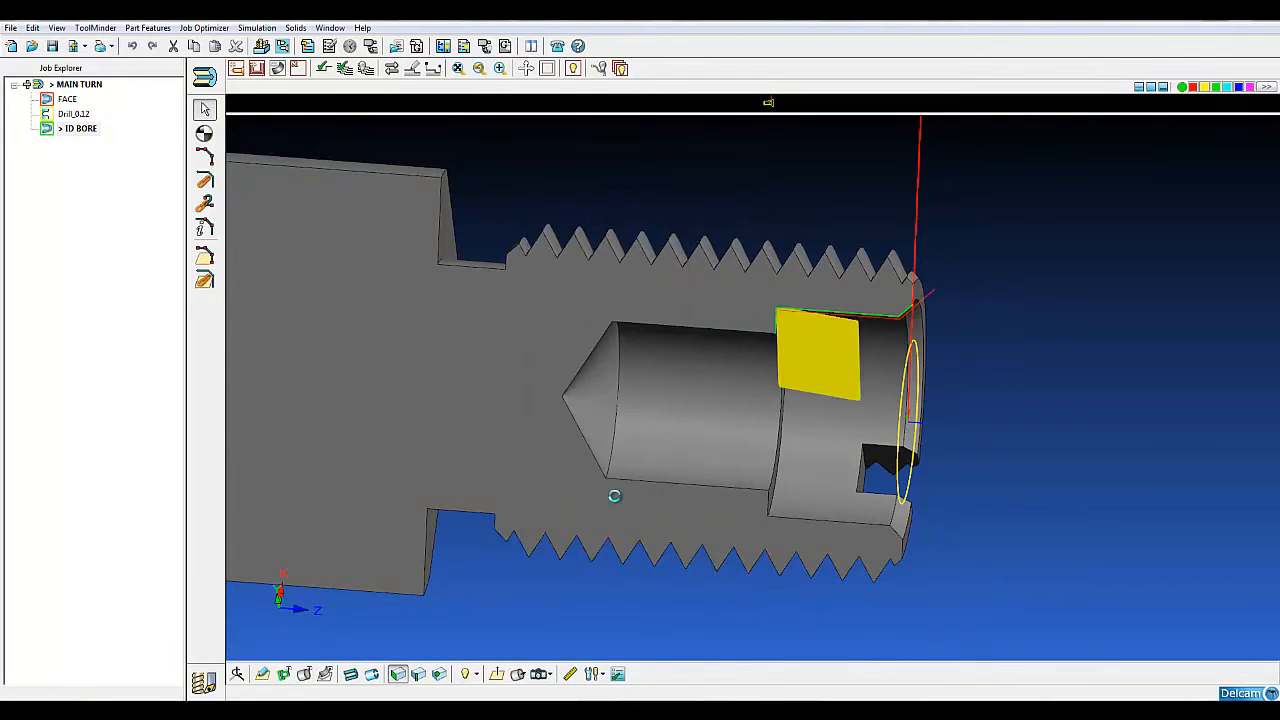
mouse_move(680, 472)
middle_down()
mouse_move(716, 472)
mouse_move(660, 466)
middle_up()
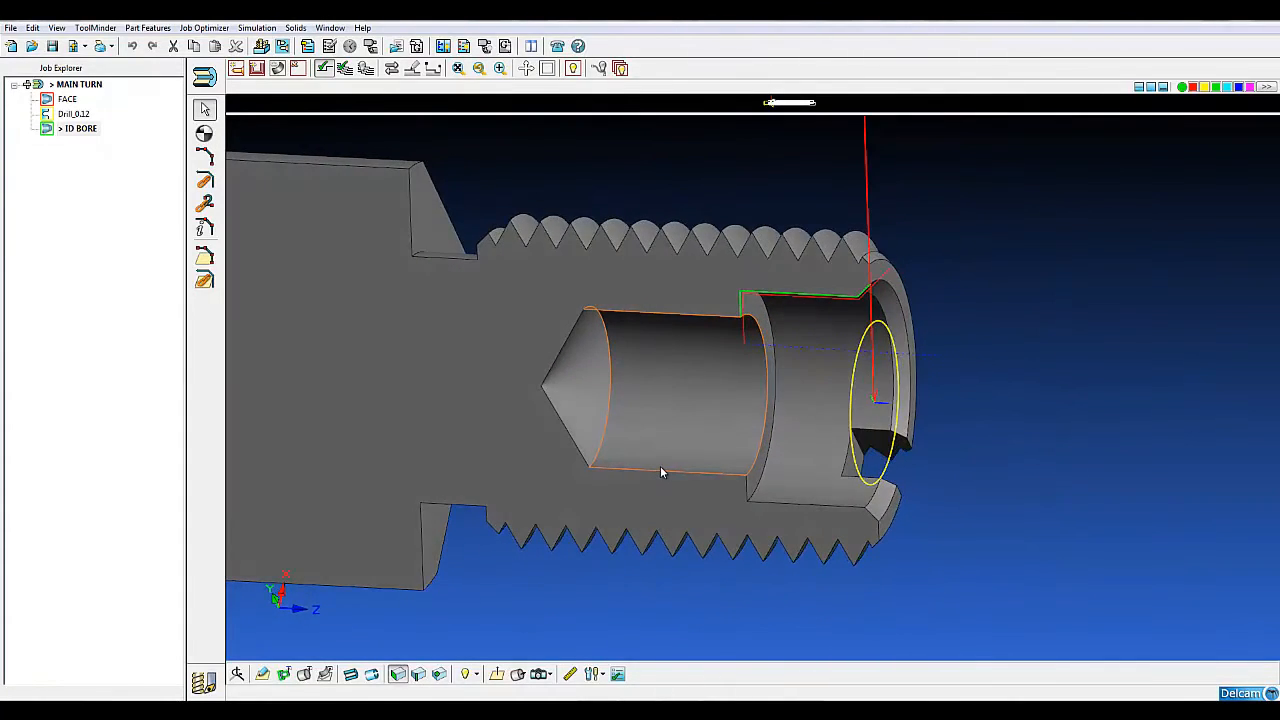
click(366, 68)
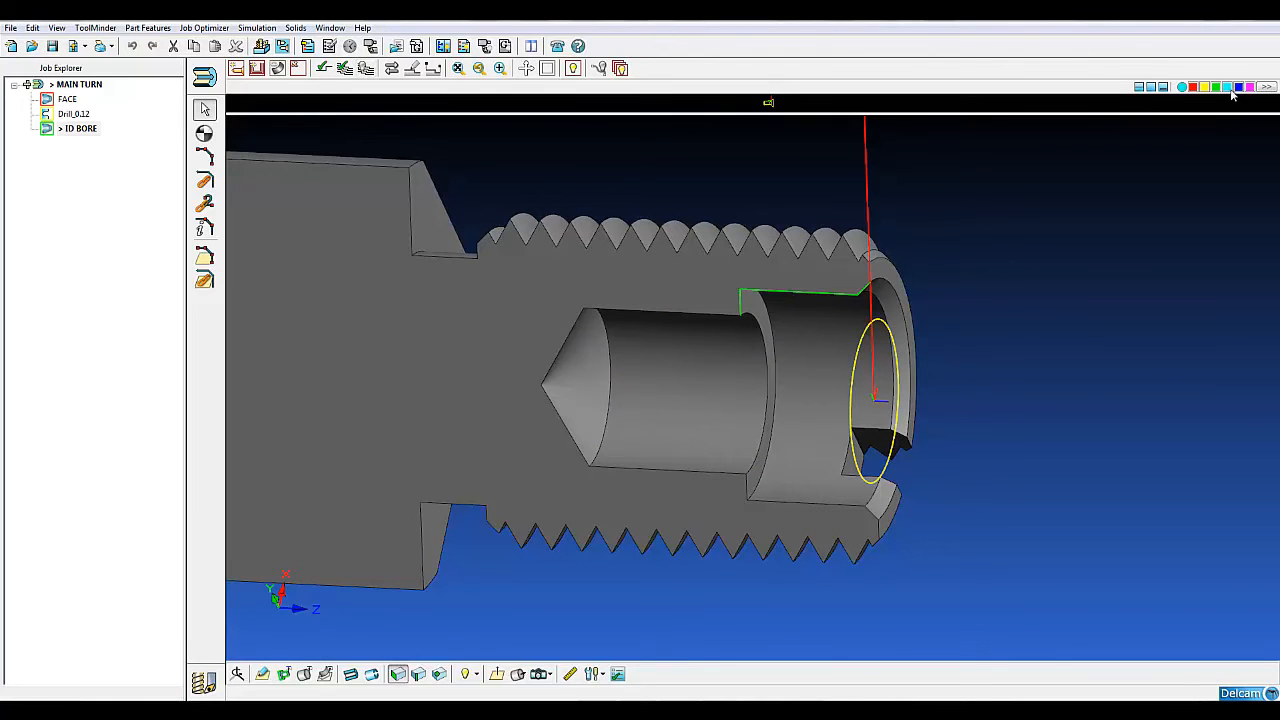
Step: Create a finishing-only Contouring turn group named TURN FRONT, using tool T001, OD Turn 80-Right
click(258, 69)
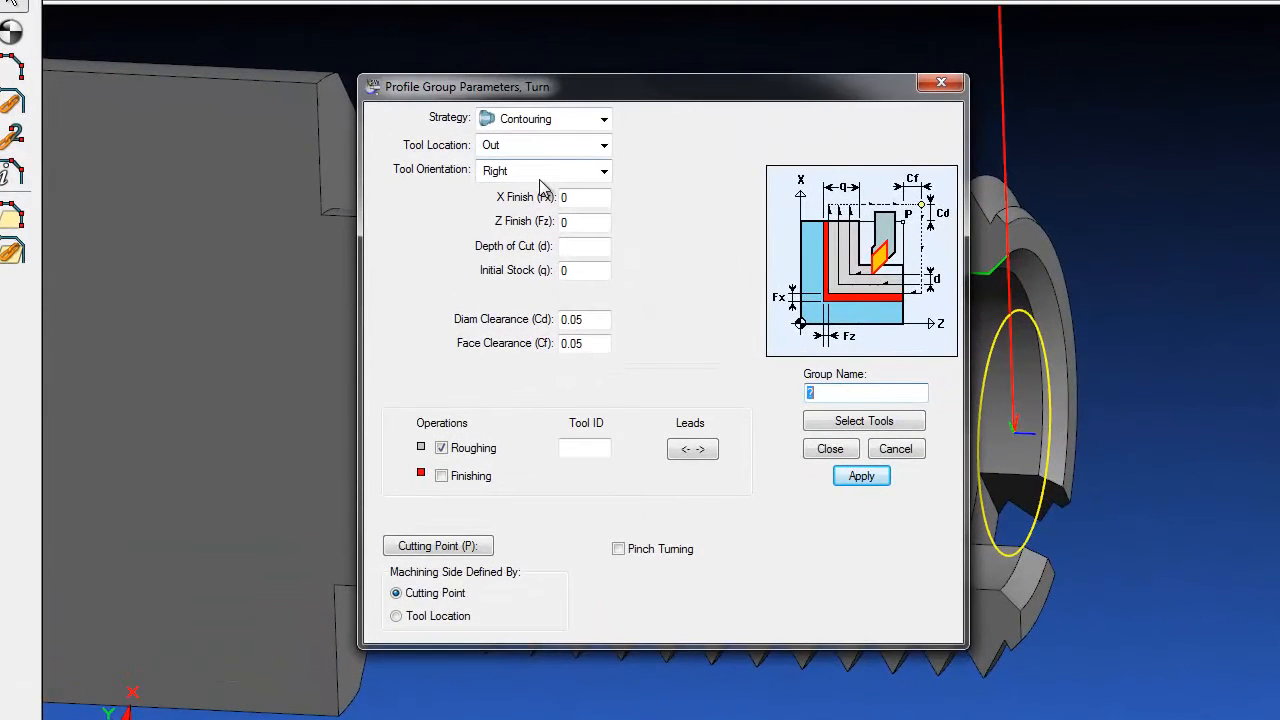
click(442, 448)
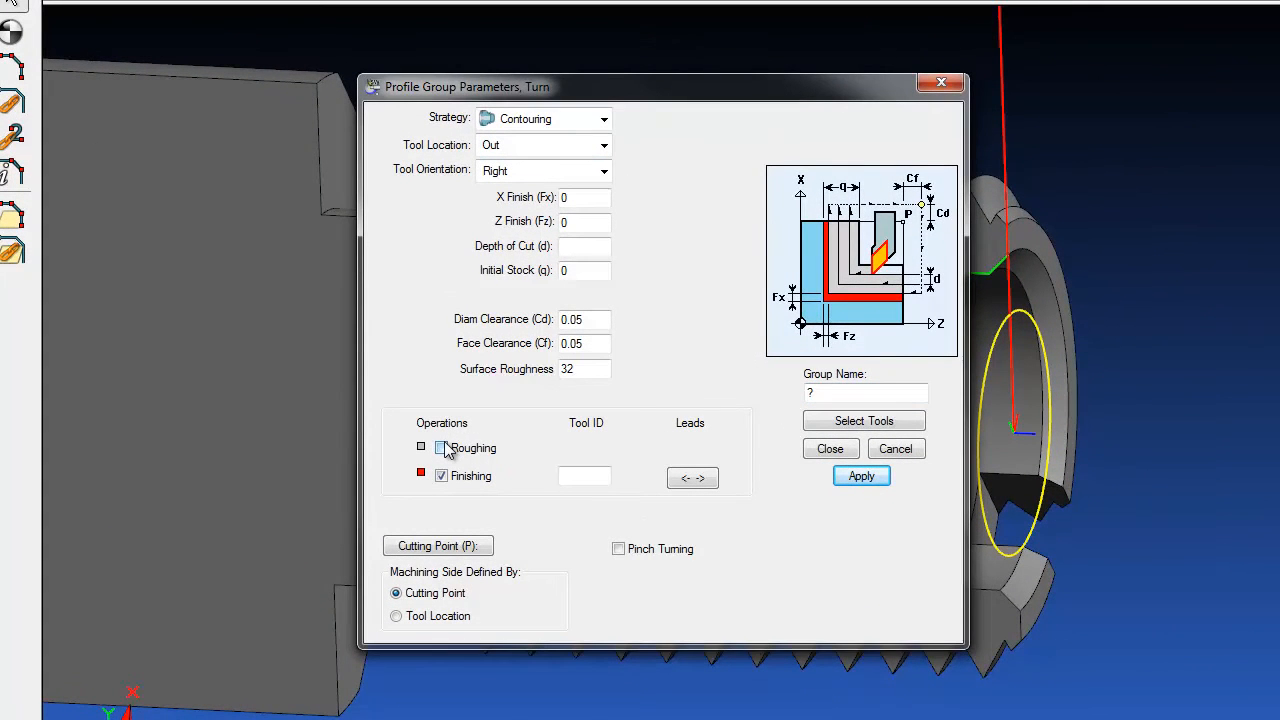
click(857, 423)
click(734, 366)
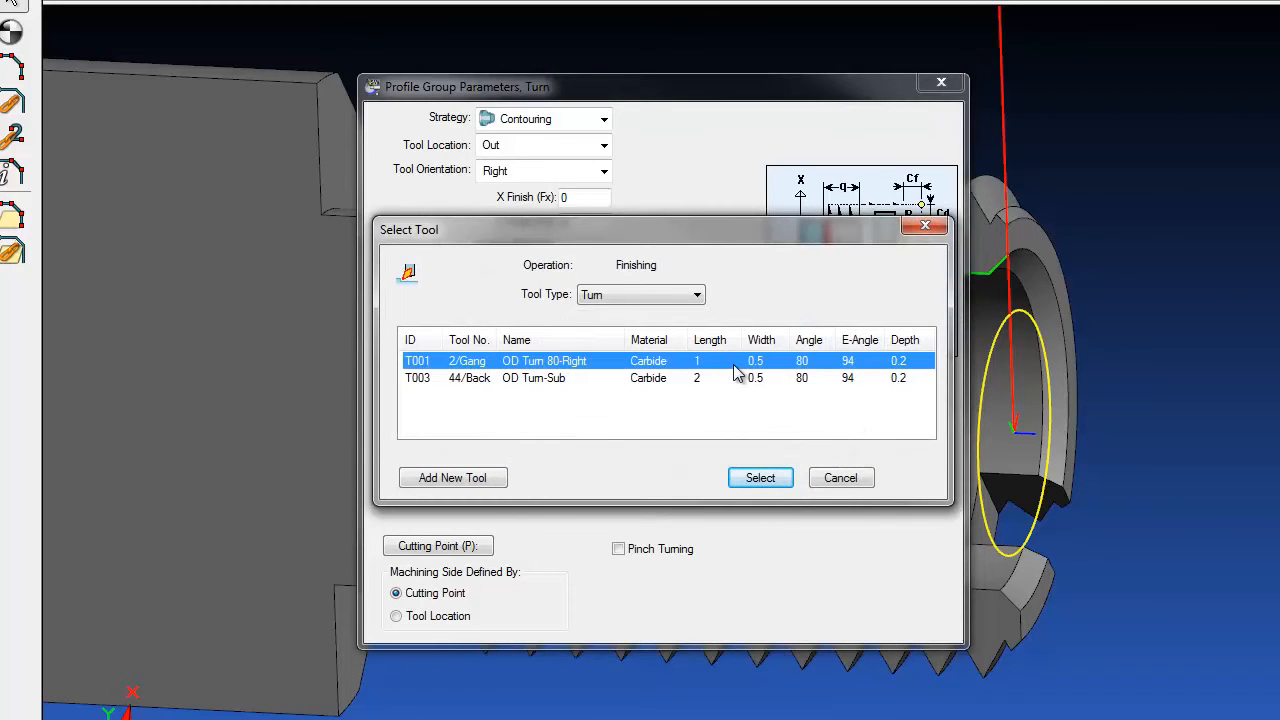
click(757, 477)
double_click(836, 392)
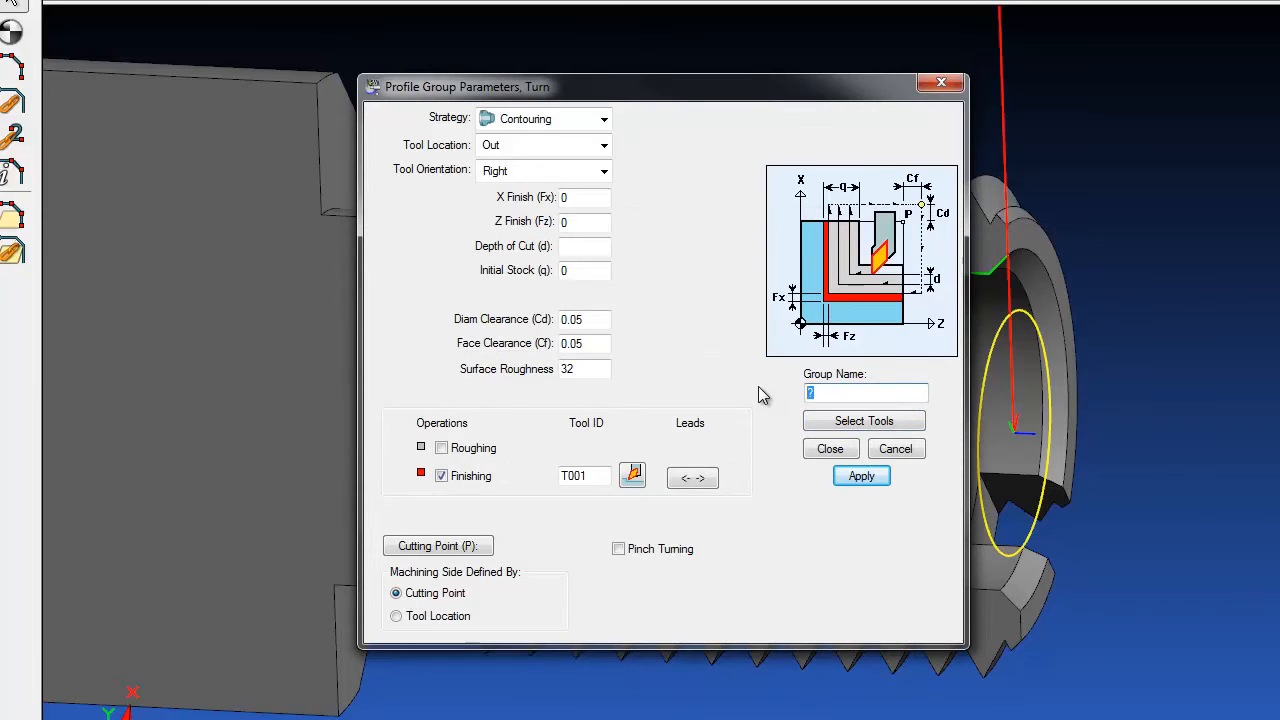
text(TURN FRONT)
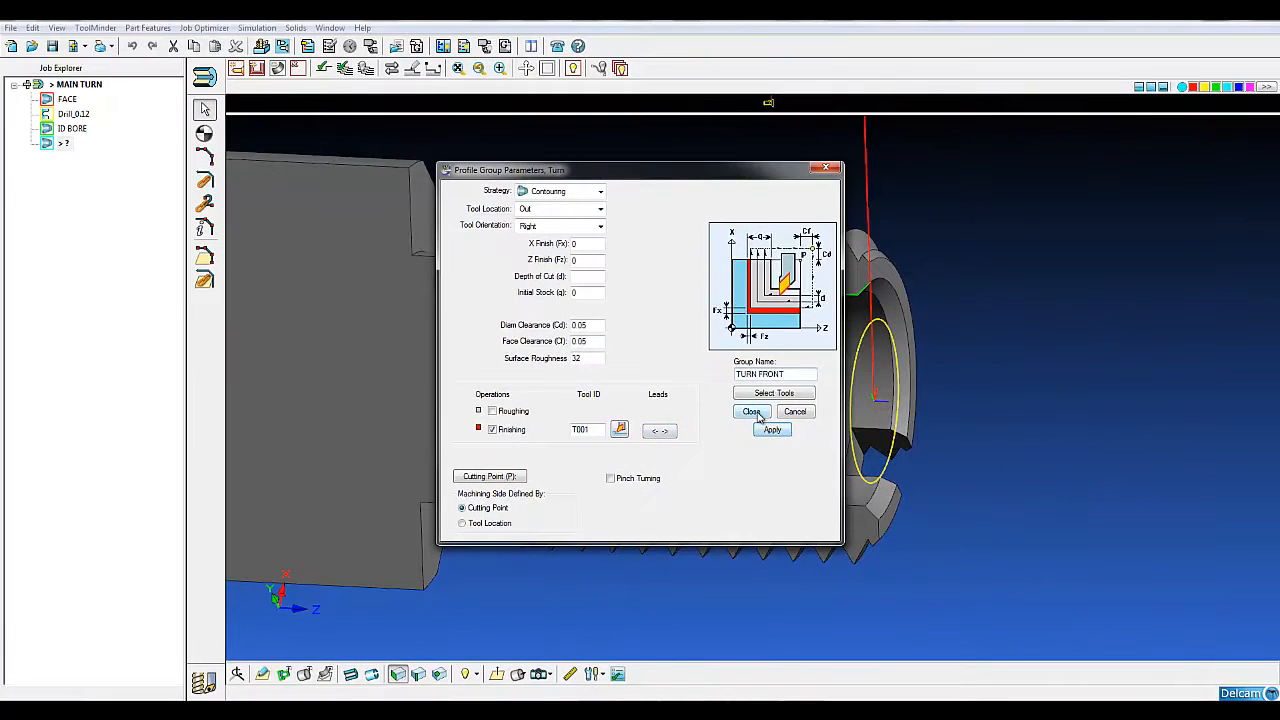
click(751, 412)
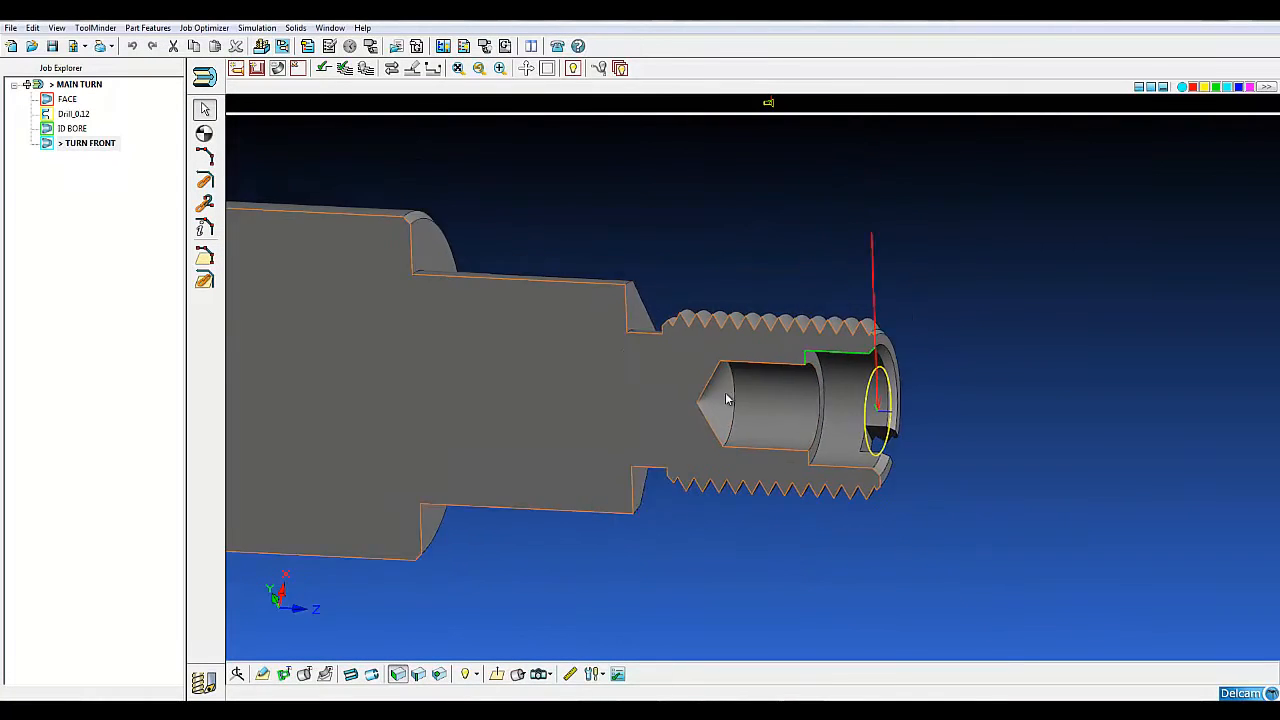
Step: Trace the TURN FRONT profile along the outside, from the front chamfer over the thread and middle diameter to the large collar's chamfer
click(206, 257)
scroll(894, 351, up, 2)
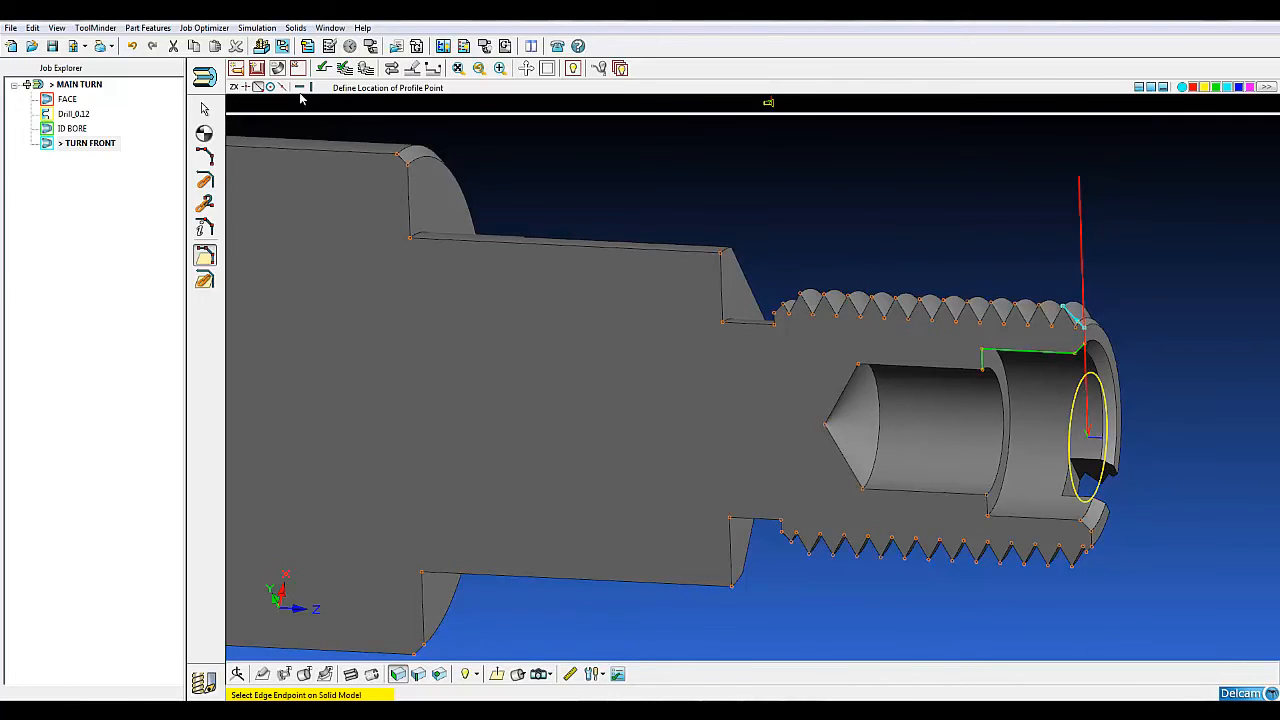
click(725, 325)
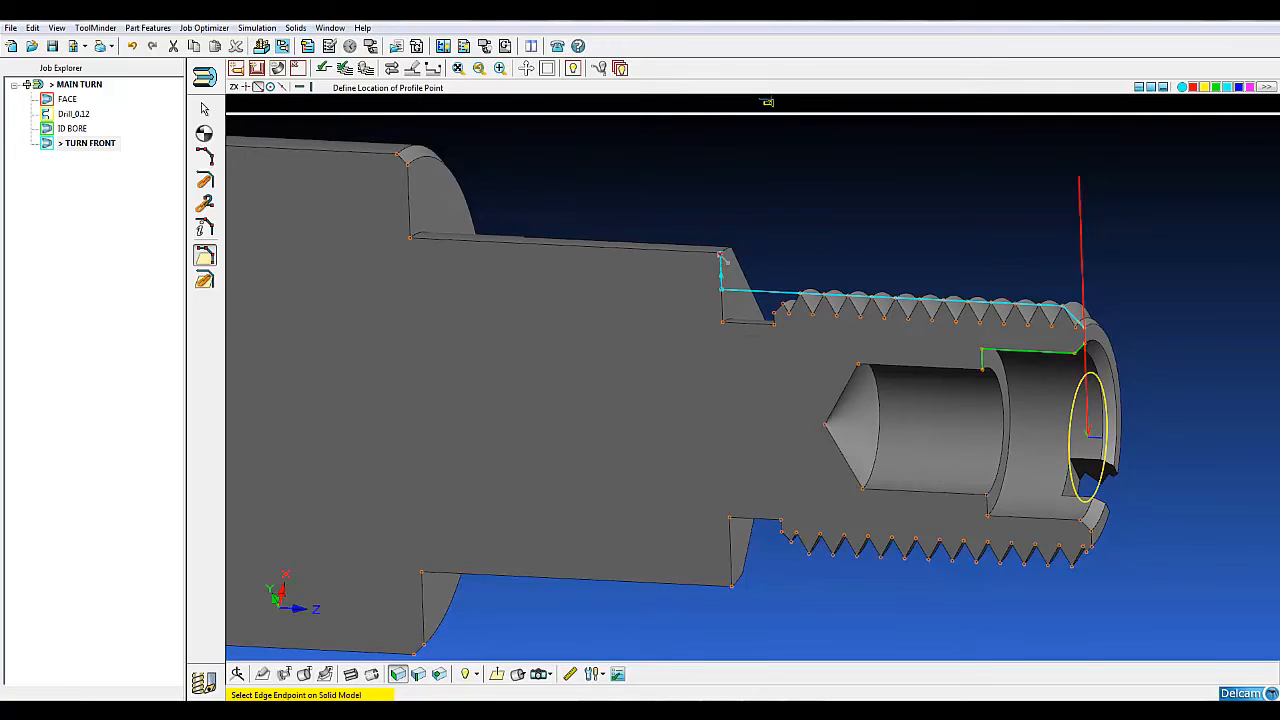
middle_drag(579, 288, 687, 348)
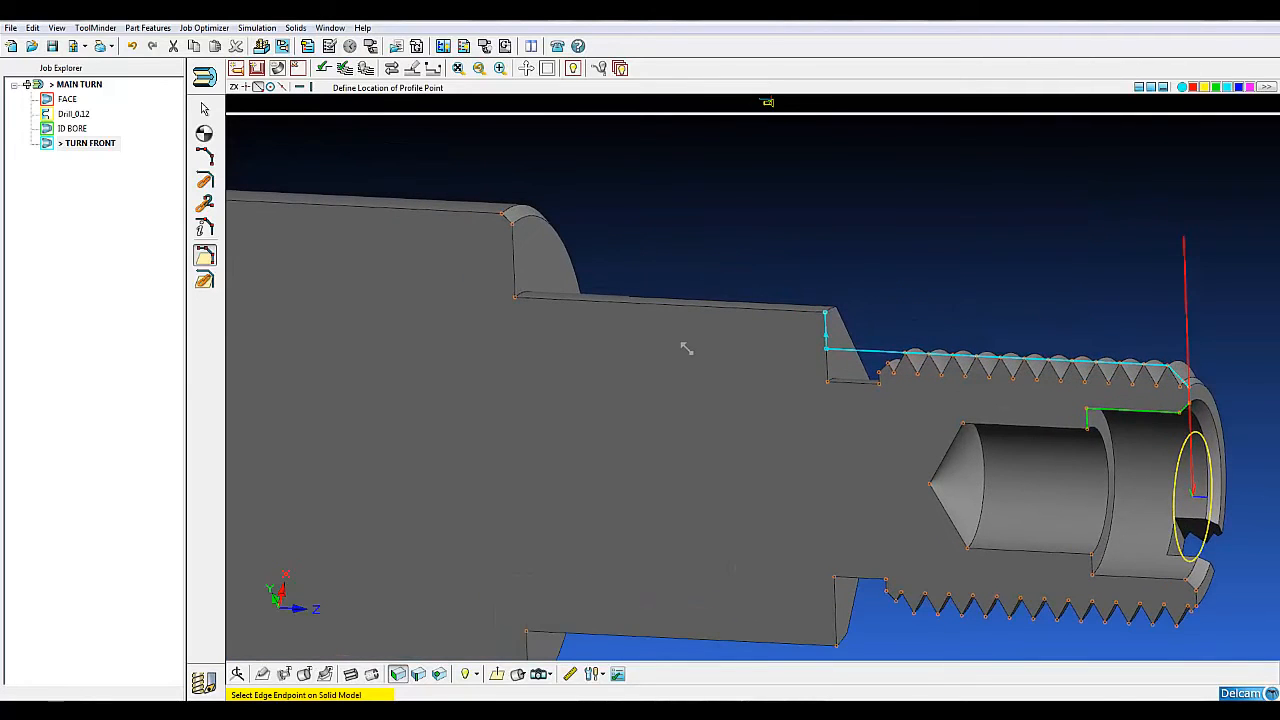
click(515, 298)
click(512, 224)
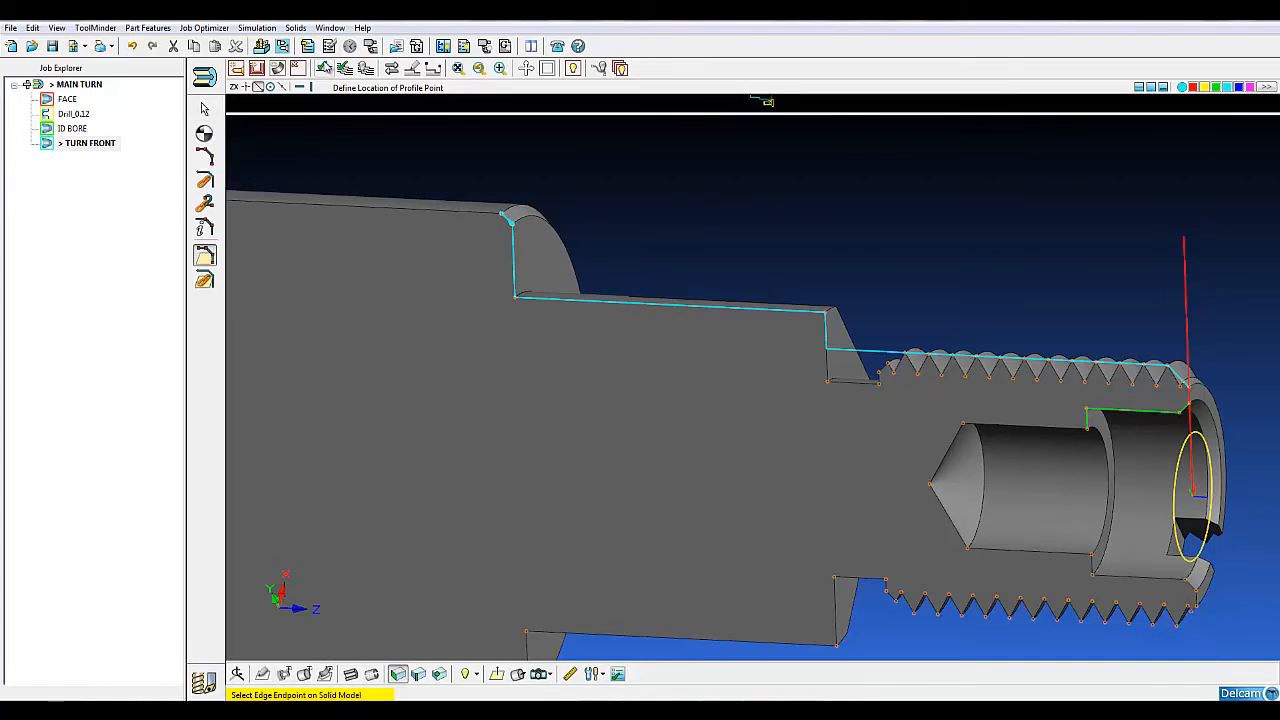
Step: Verify the TURN FRONT tool path on the solid model
click(324, 68)
key(Return)
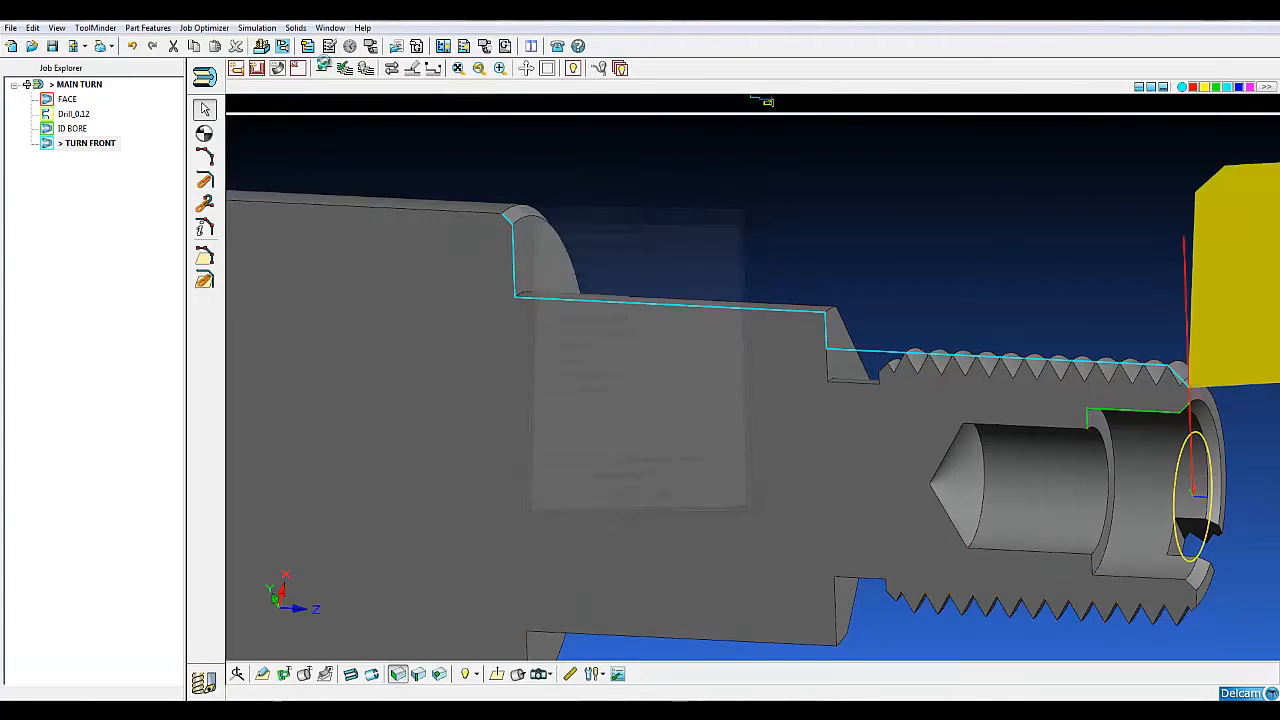
scroll(487, 158, down, 2)
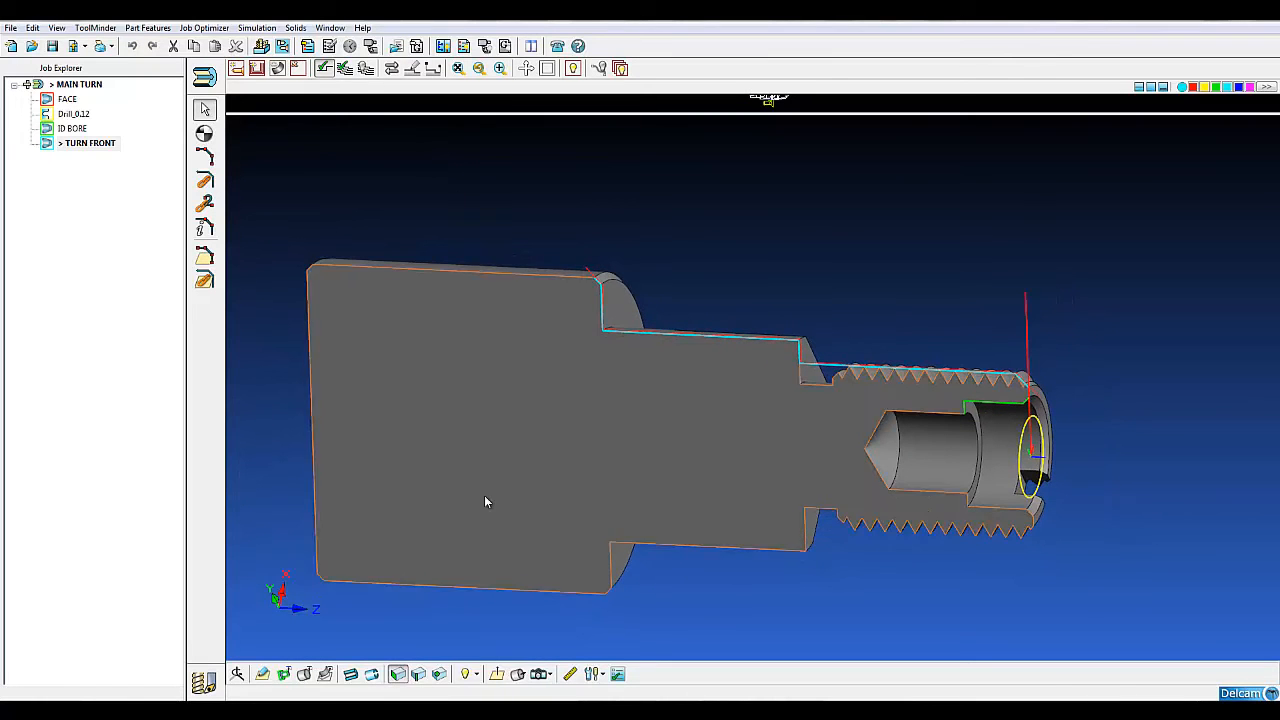
Step: Show the stock around the part and compare it with the TURN FRONT tool path in a side view
click(466, 674)
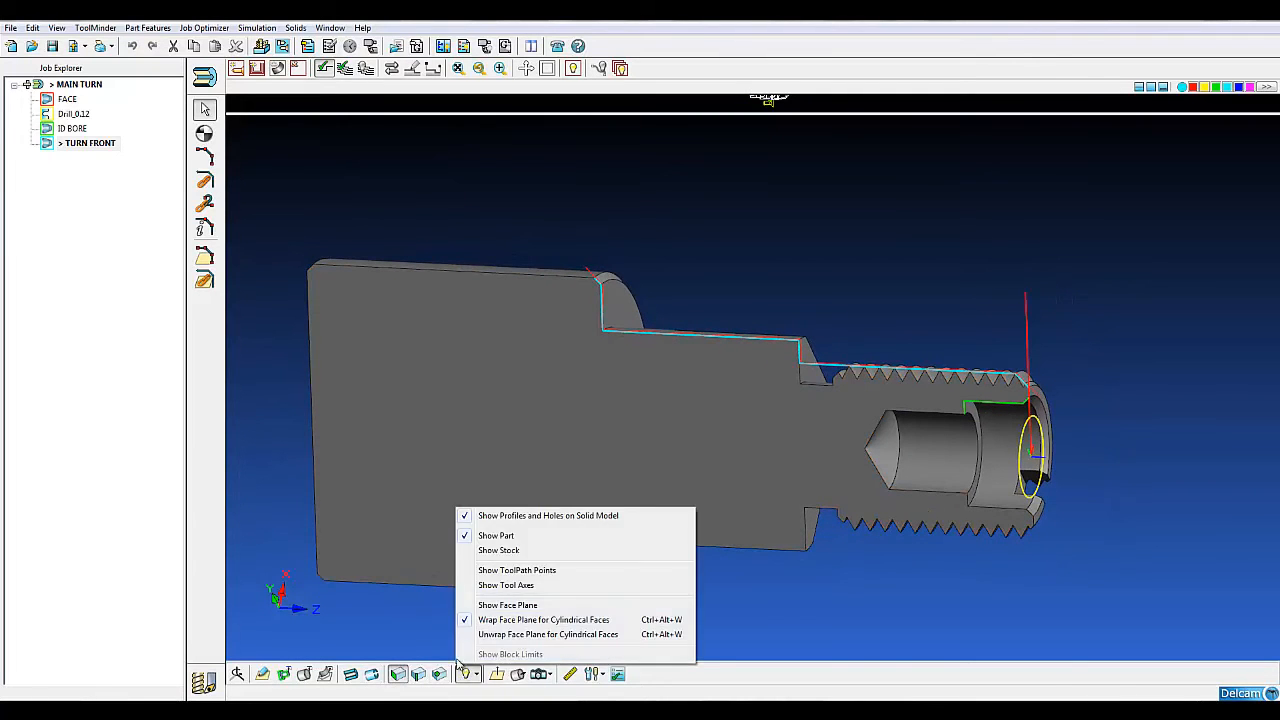
click(498, 550)
middle_drag(522, 414, 544, 383)
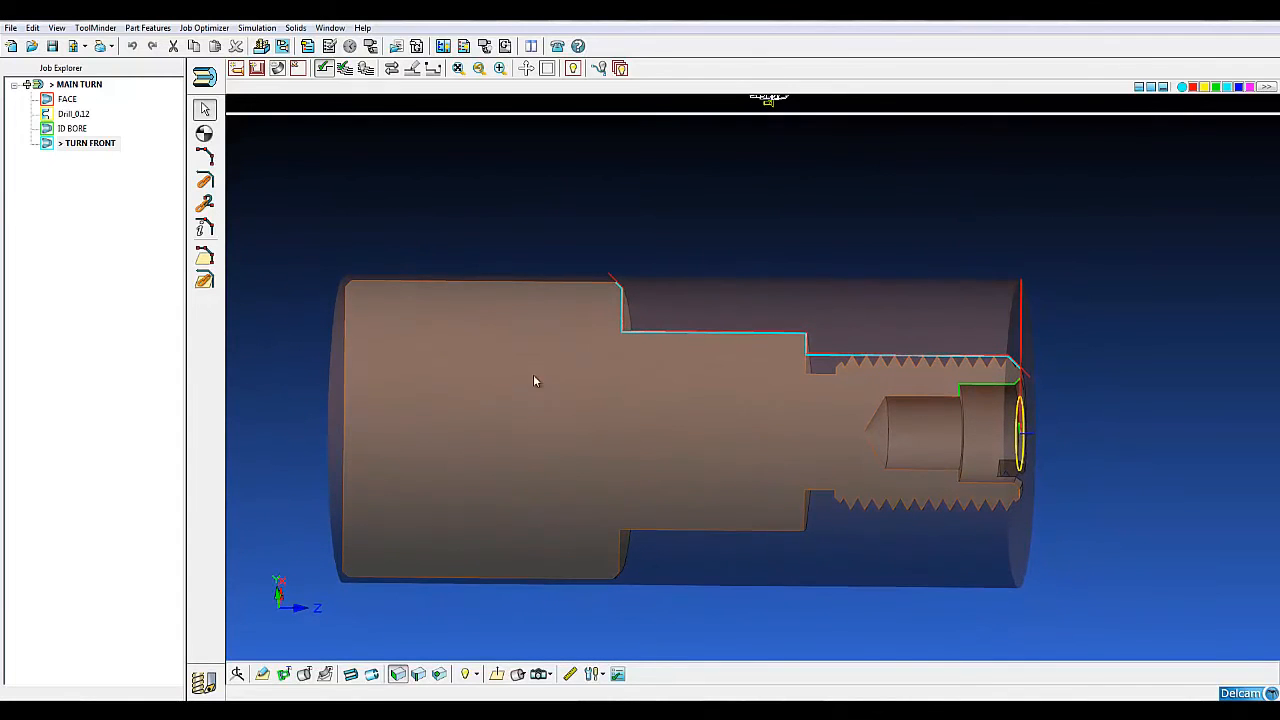
Step: Set the line length of TURN FRONT's finishing lead-out to 0.05 and verify its tool path again
double_click(85, 144)
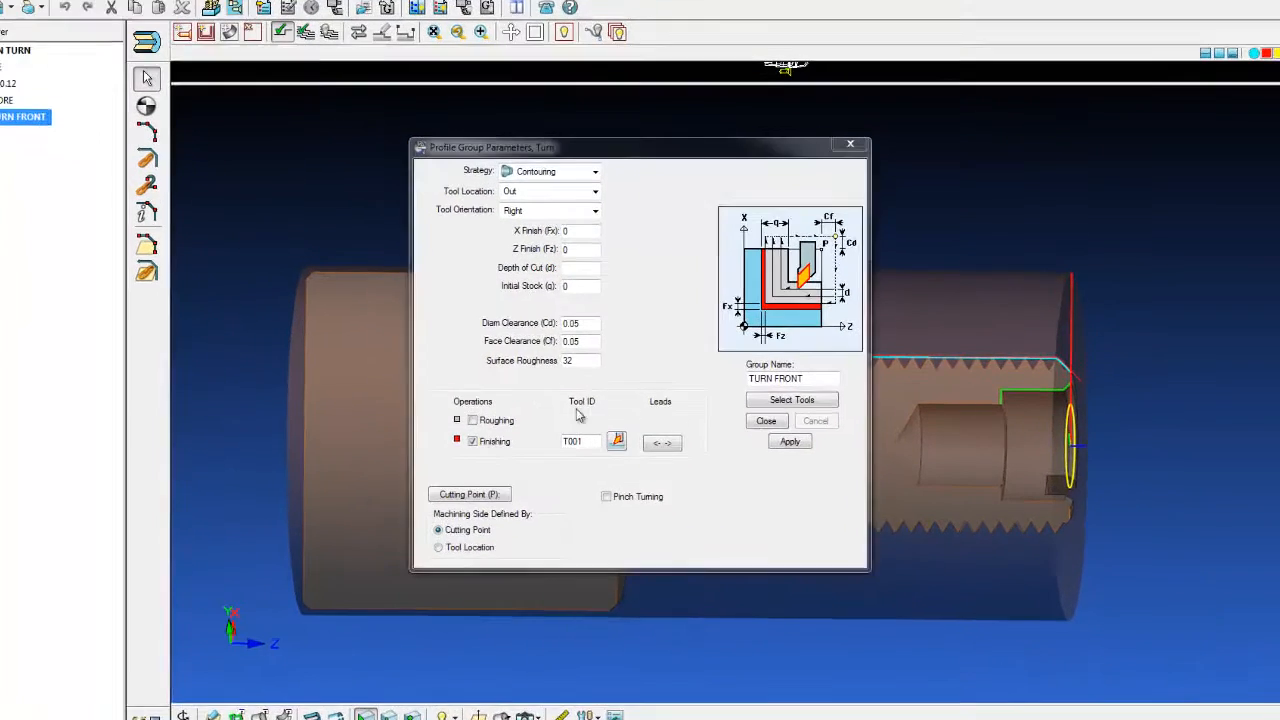
click(659, 428)
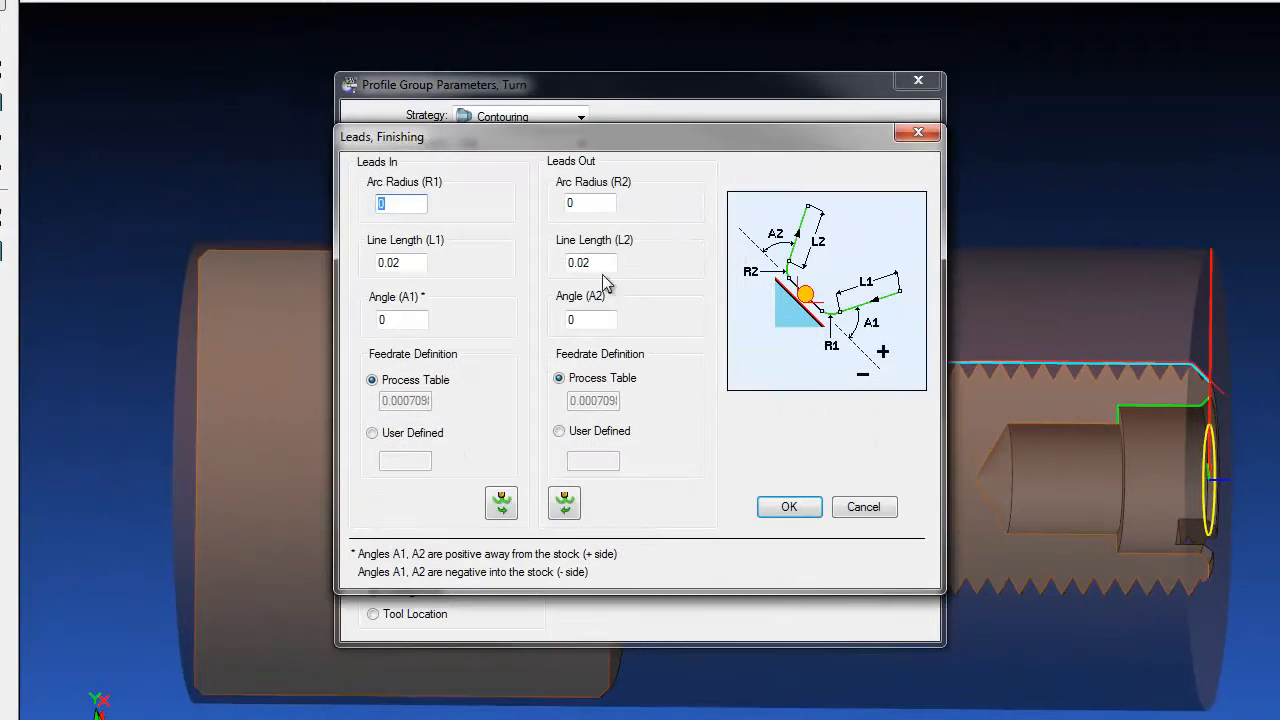
click(600, 265)
key(BackSpace)
text(5)
key(Return)
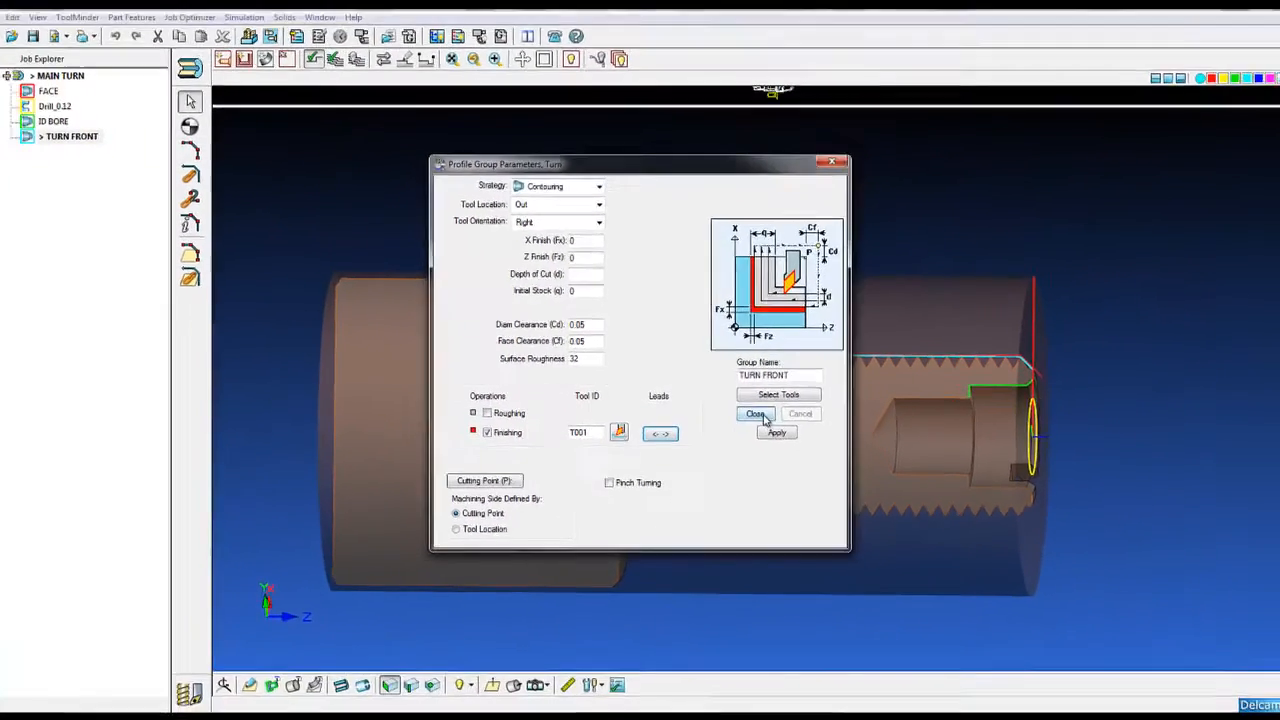
click(757, 414)
click(313, 59)
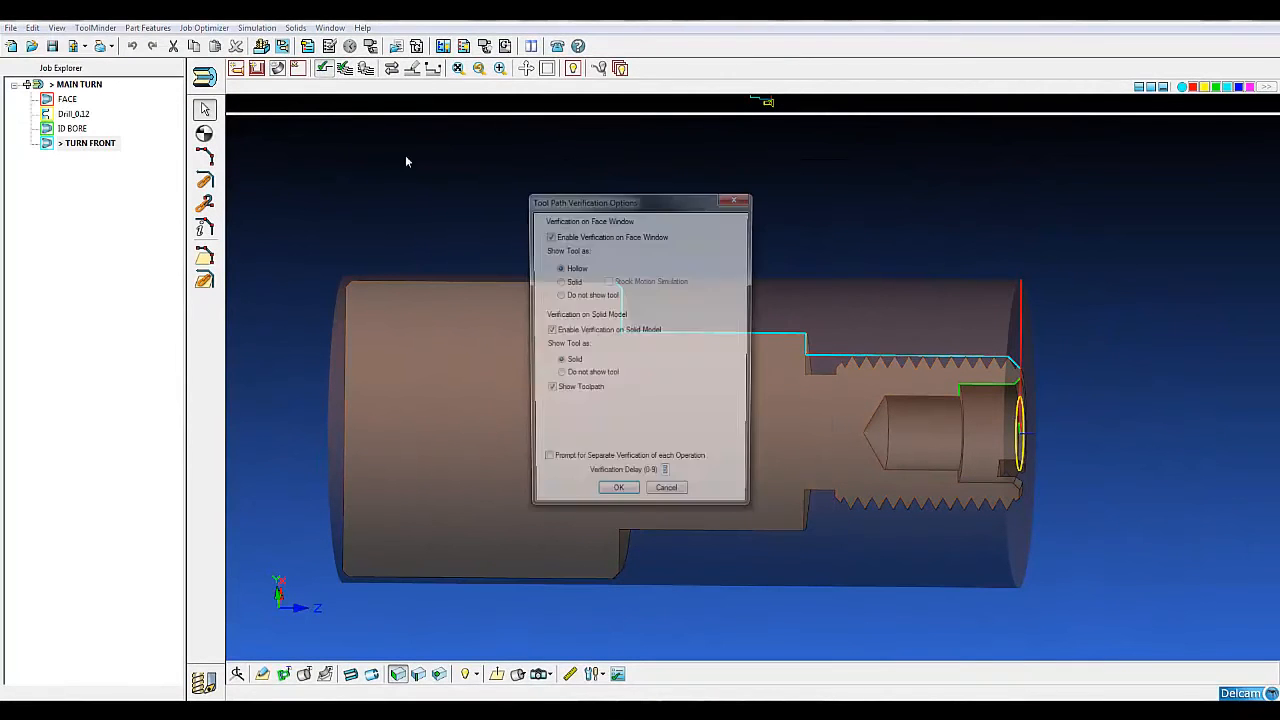
click(617, 494)
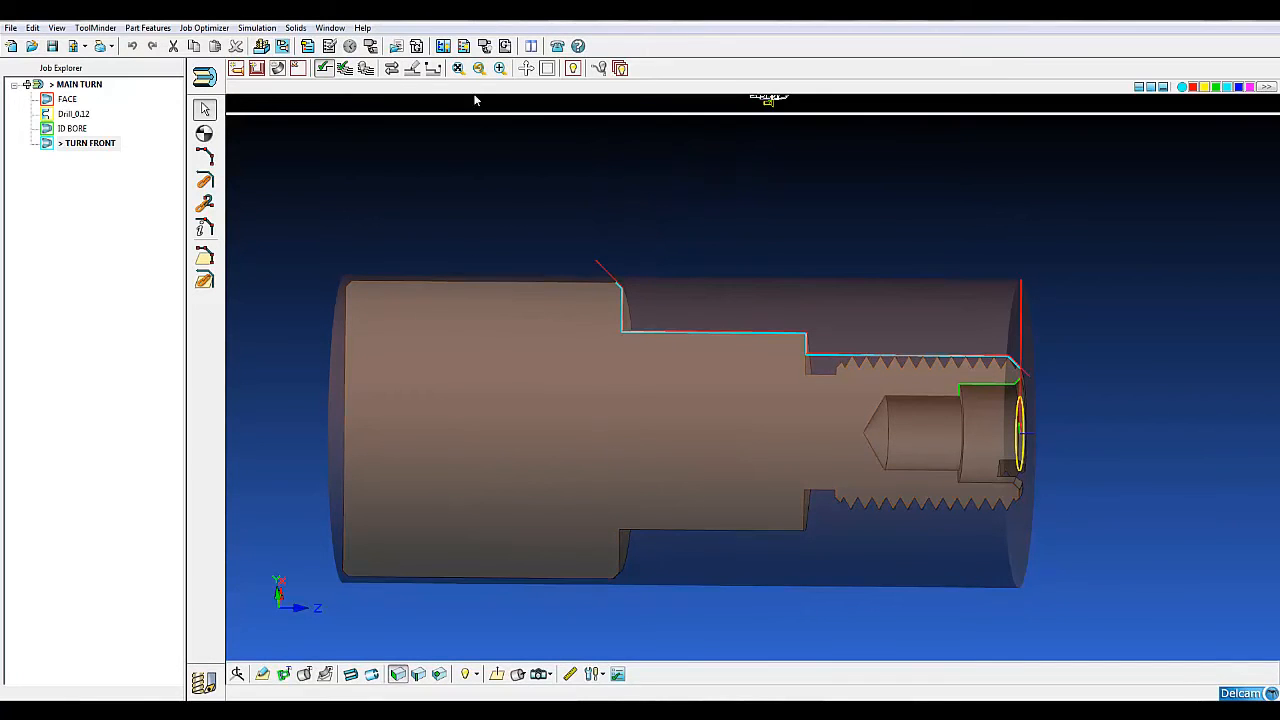
Step: Hide the stock so that only the sectioned part is shown
click(463, 675)
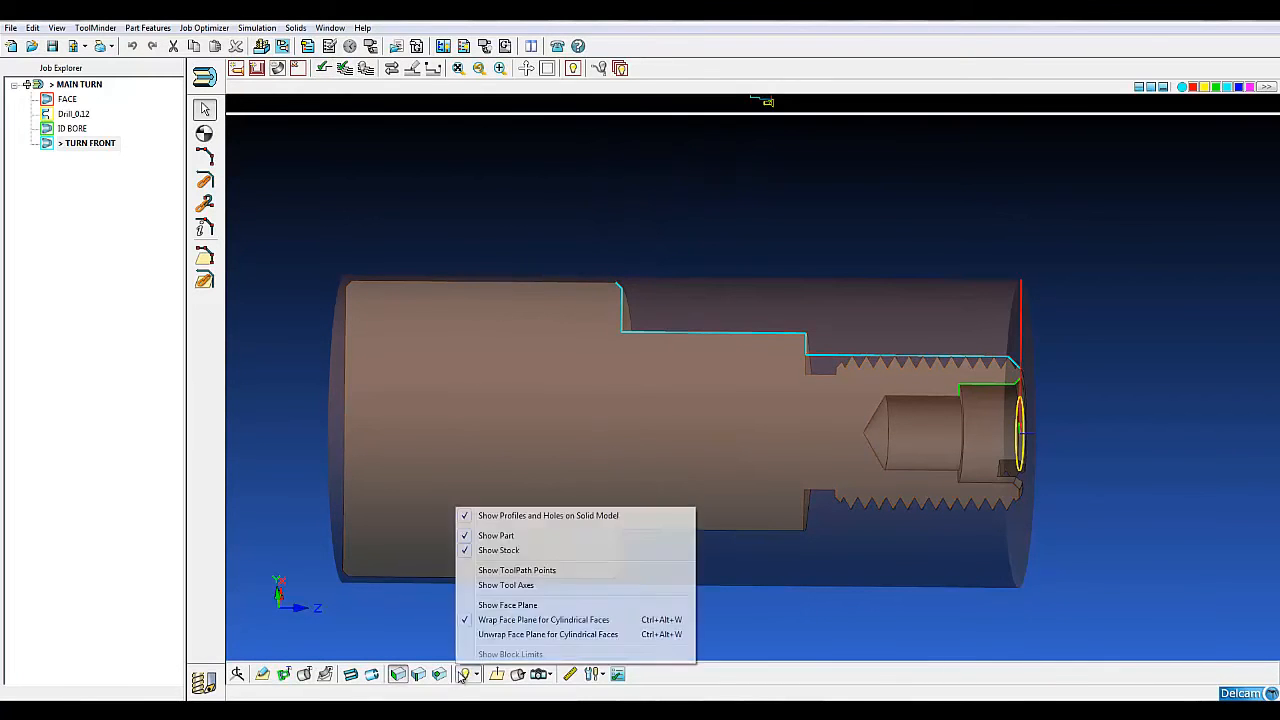
click(498, 550)
middle_drag(899, 562, 840, 531)
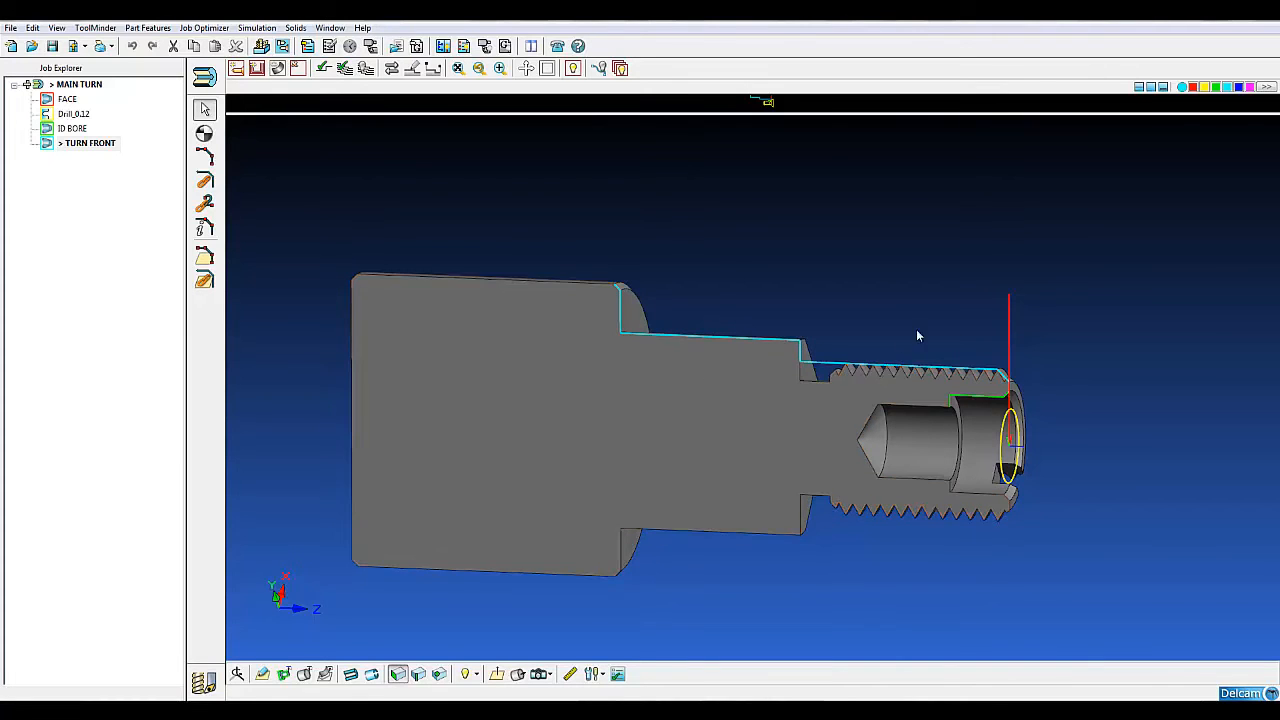
scroll(994, 354, up, 1)
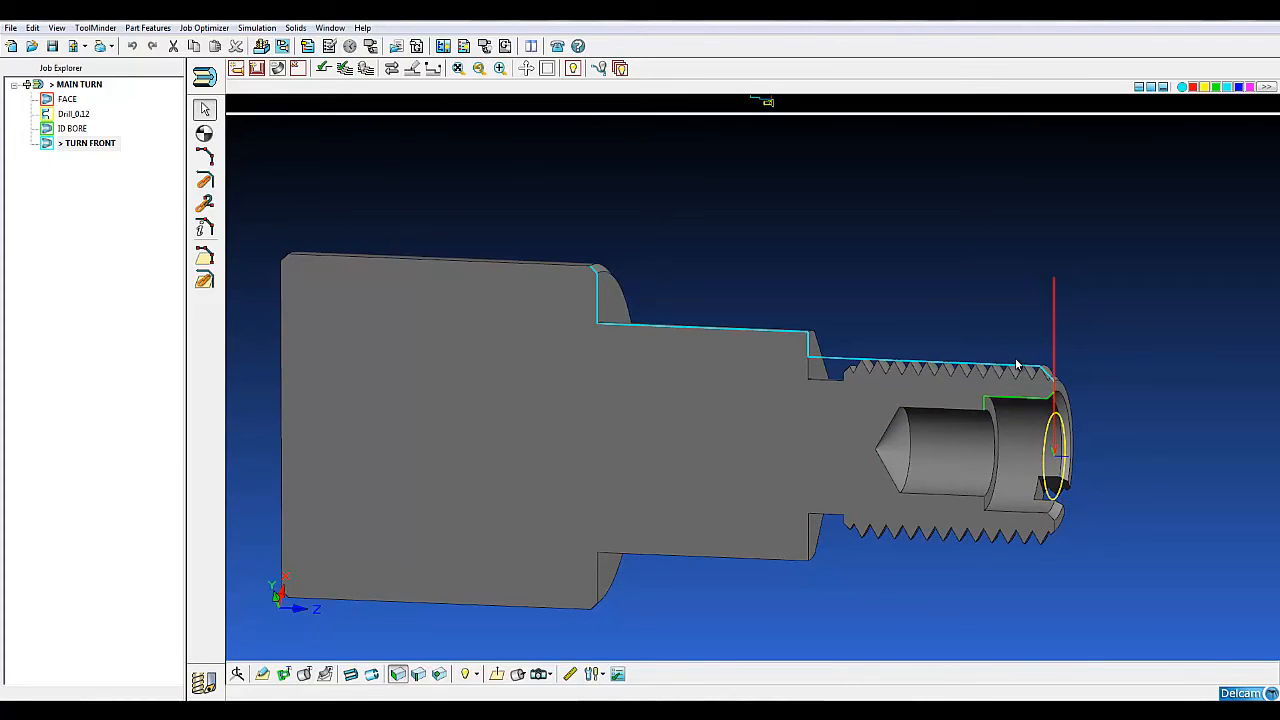
scroll(1016, 364, up, 2)
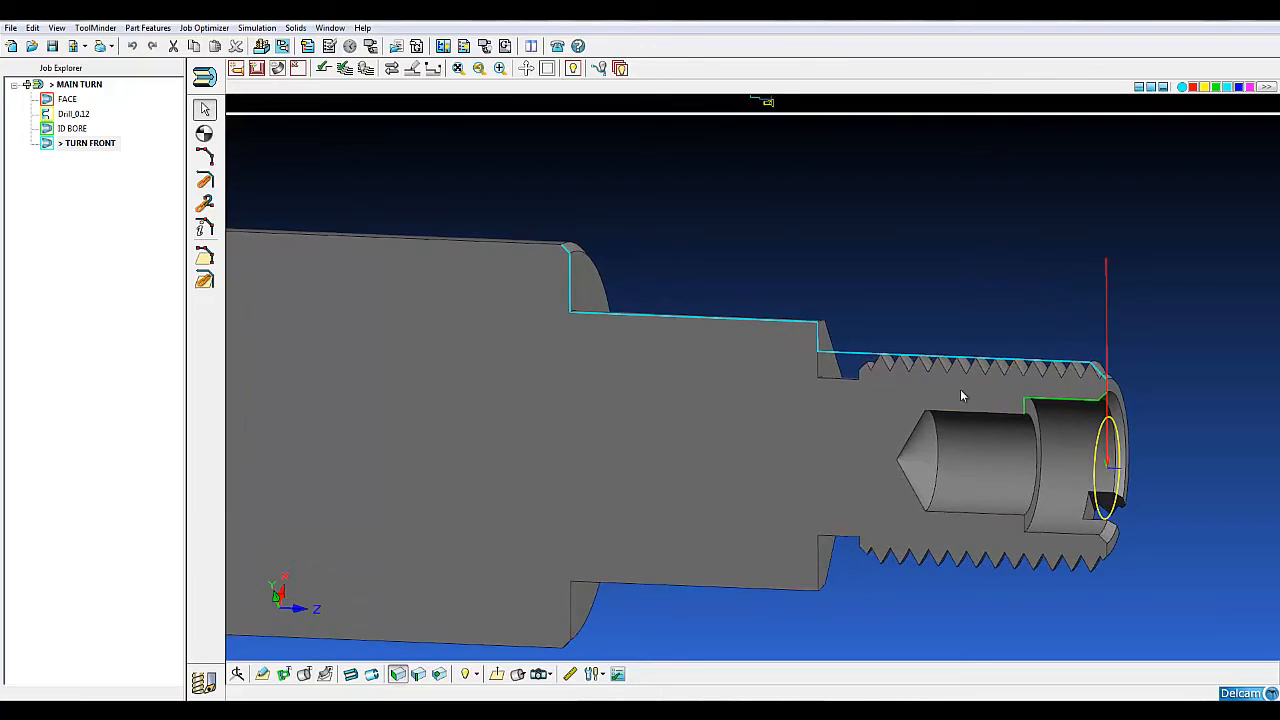
shift+middle_drag(957, 417, 927, 417)
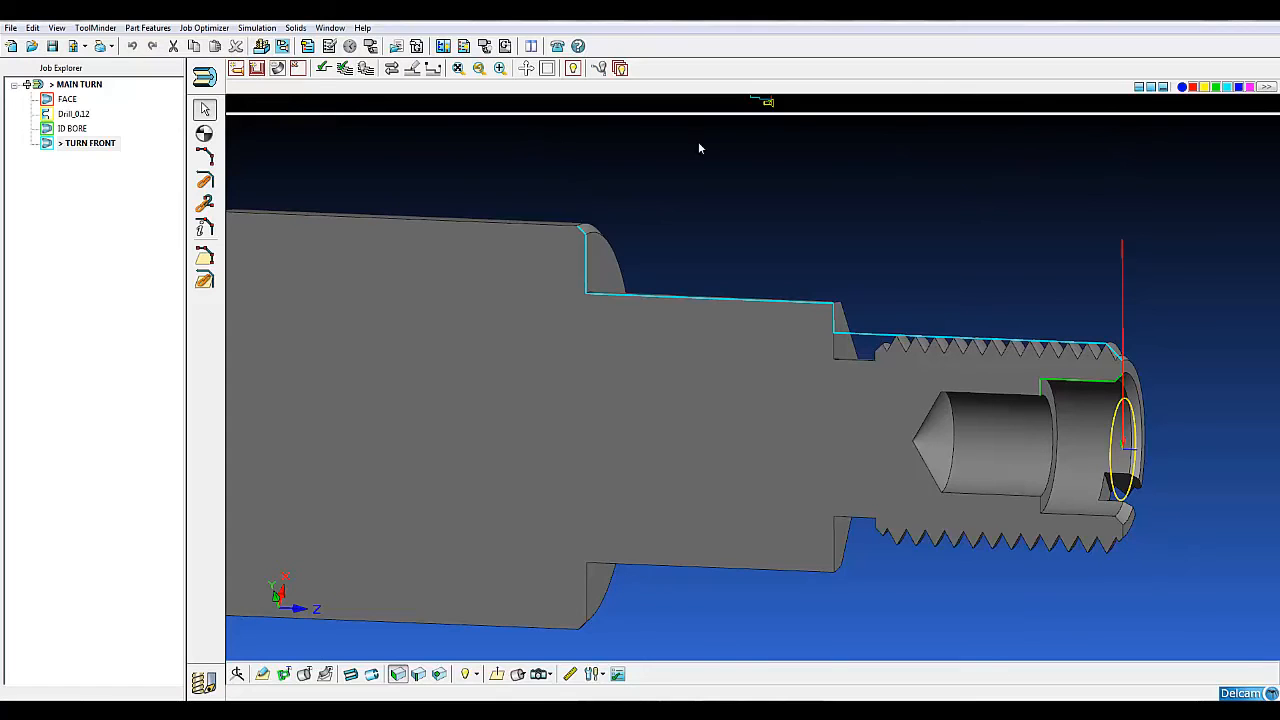
Step: Create a Grooving turn group named GROOVE with tool location Out, using tool T002, Back Turning
click(256, 68)
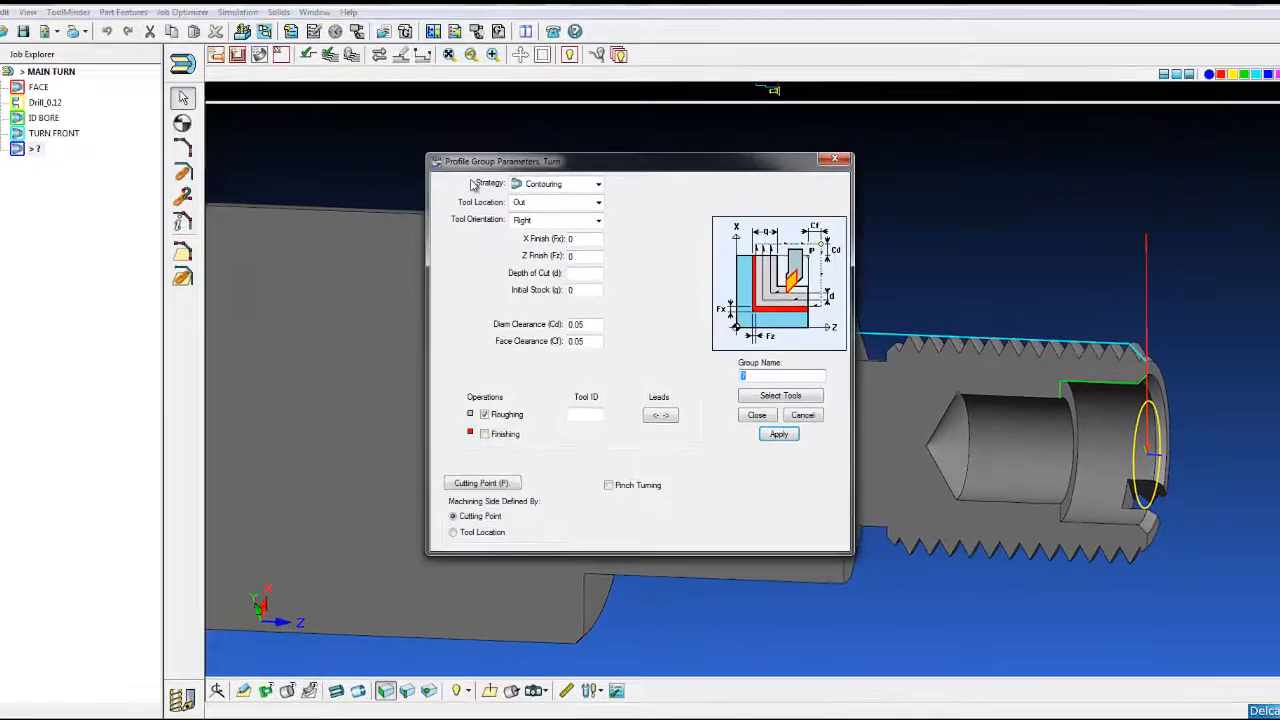
click(560, 156)
click(563, 193)
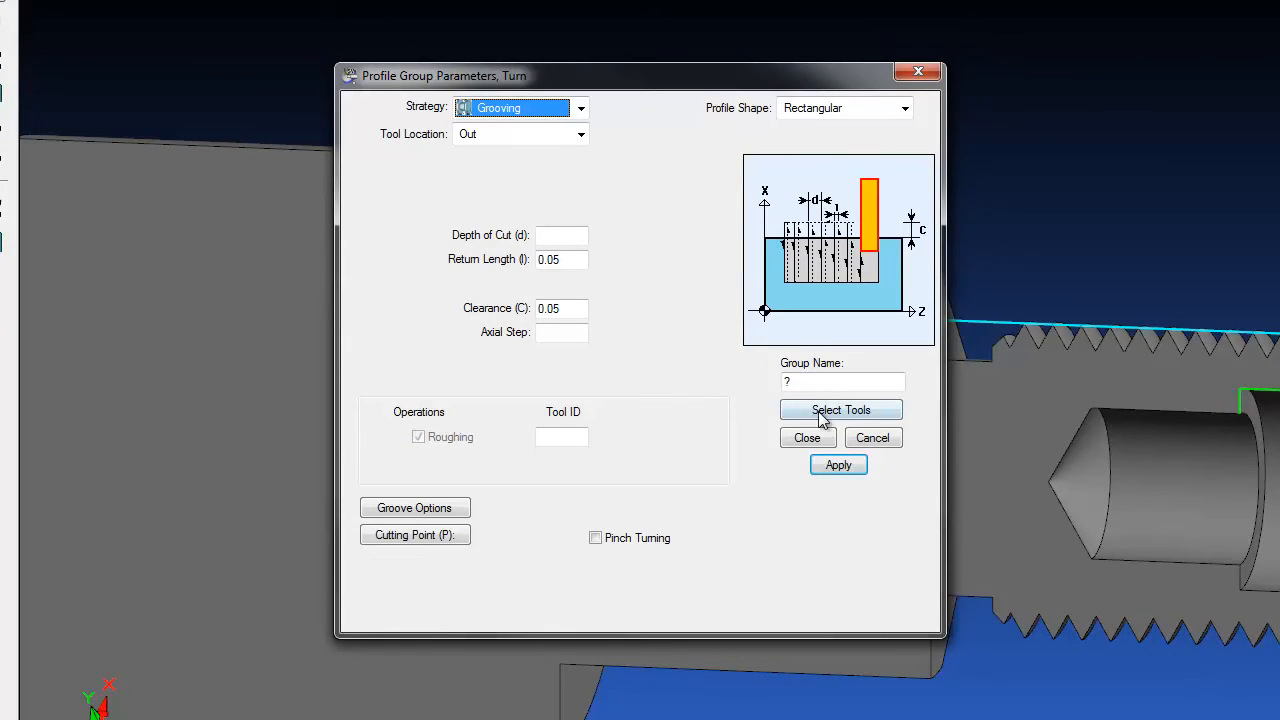
click(819, 411)
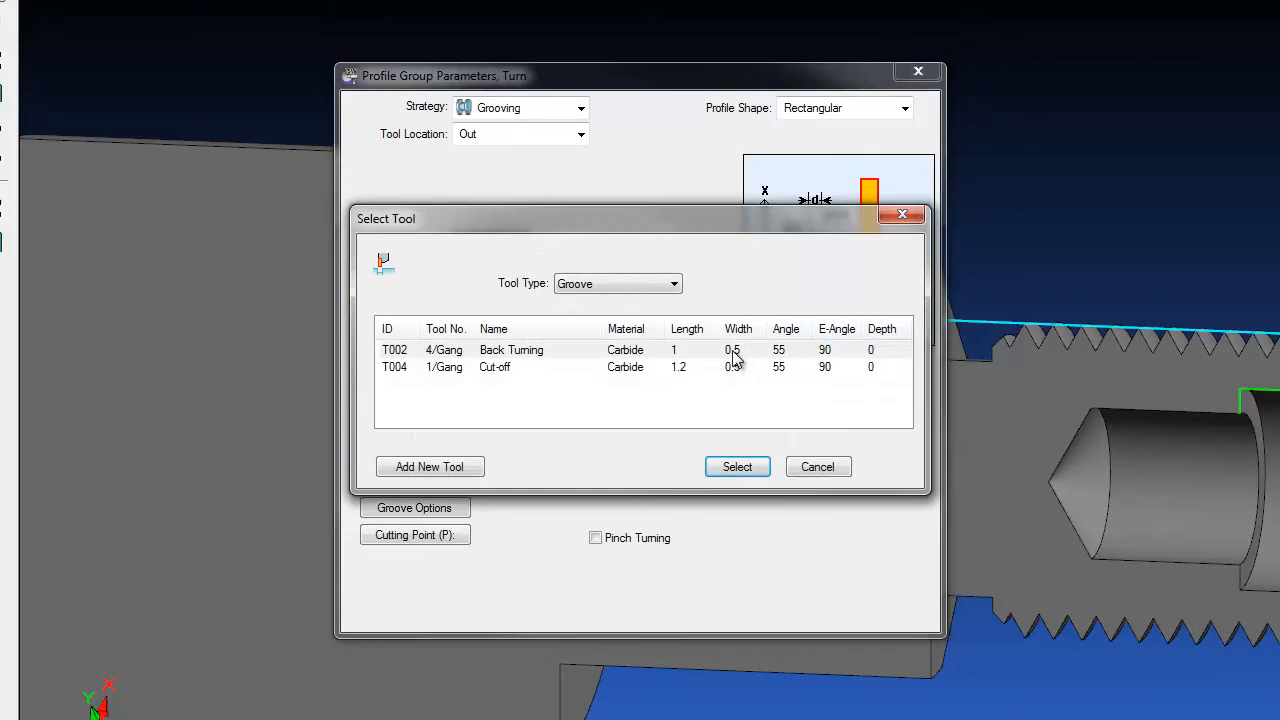
click(733, 352)
click(737, 467)
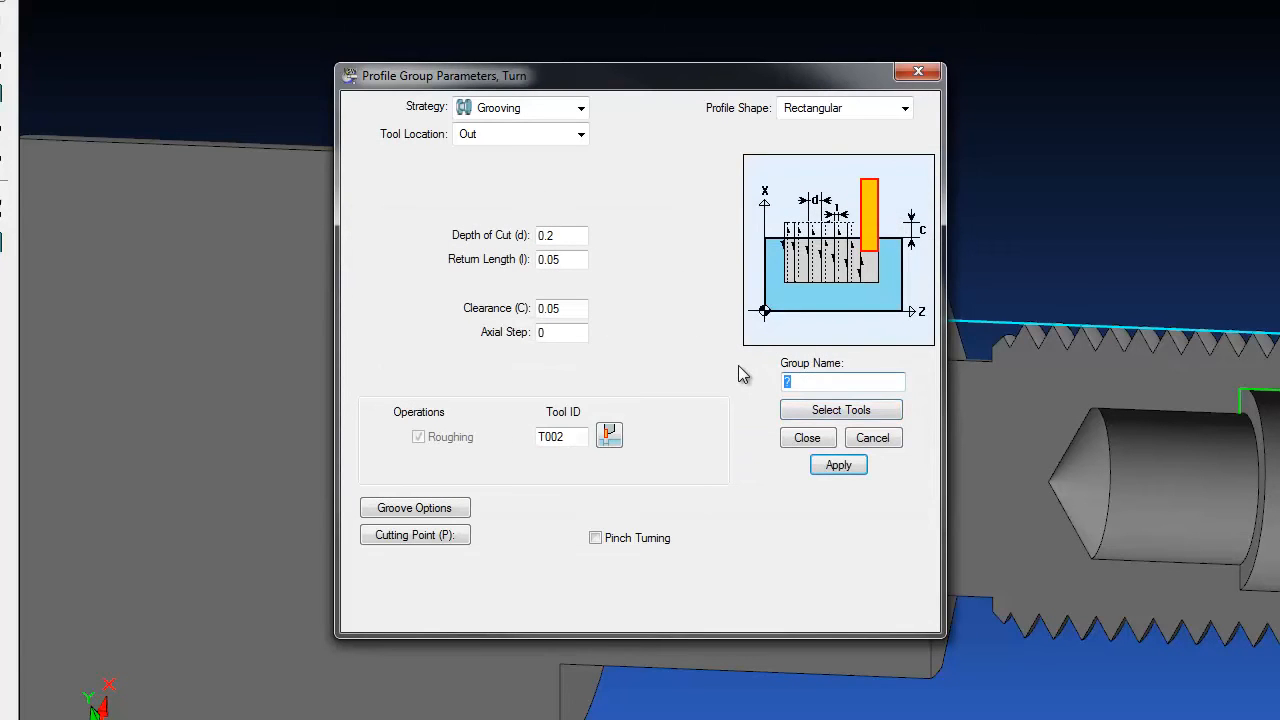
text(GROOVE)
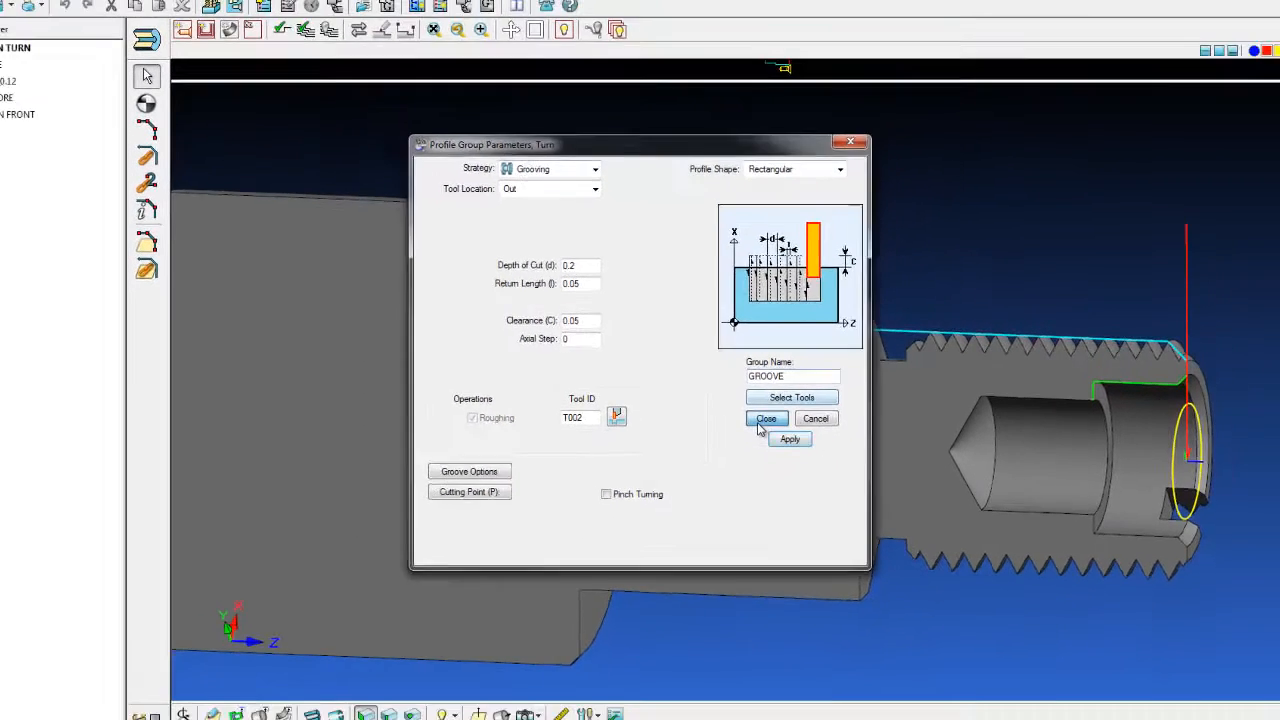
click(807, 437)
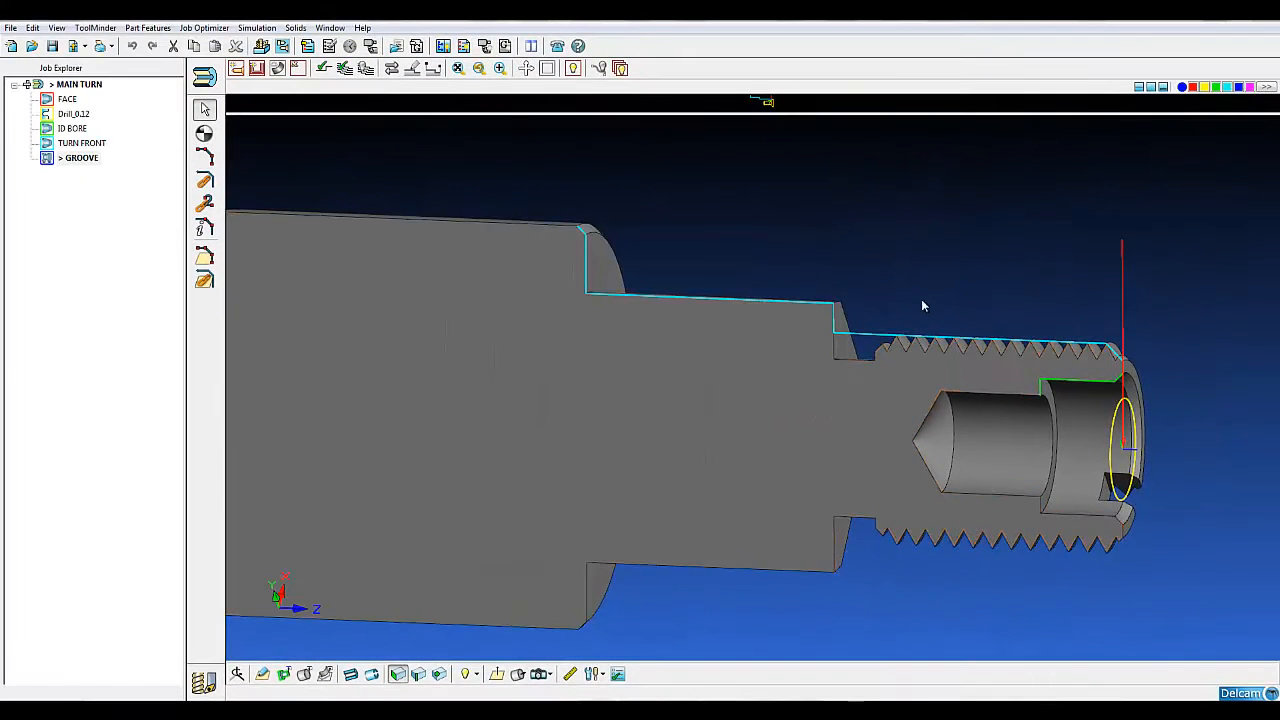
Step: Trace the GROOVE profile from the thread's rear chamfer through the relief to the outer corner of the middle diameter's shoulder
scroll(953, 362, up, 2)
scroll(953, 363, up, 3)
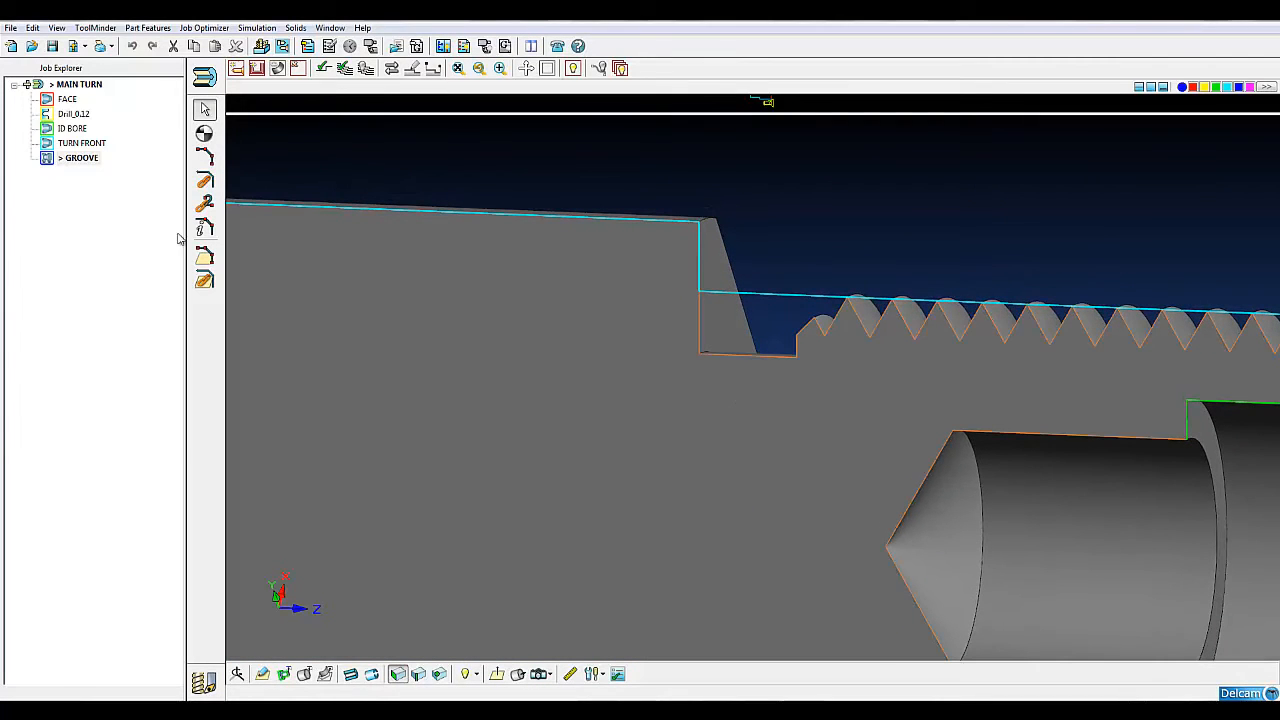
click(203, 281)
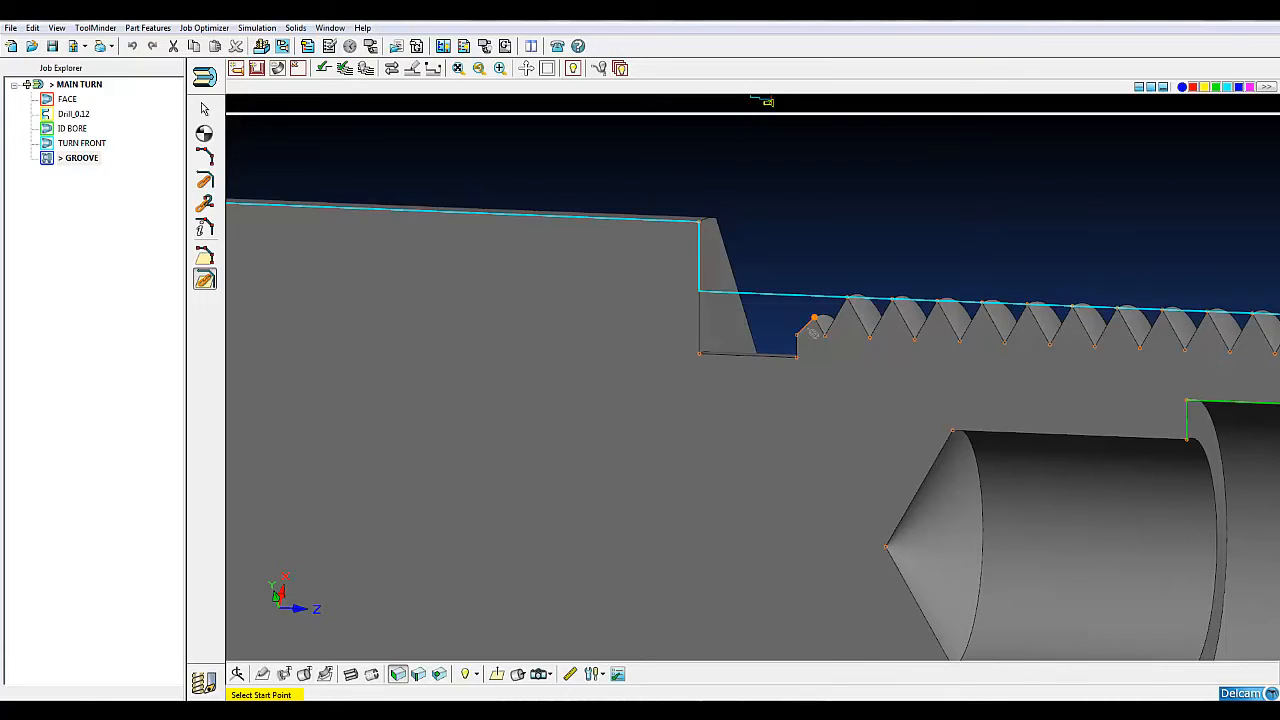
click(814, 330)
click(700, 227)
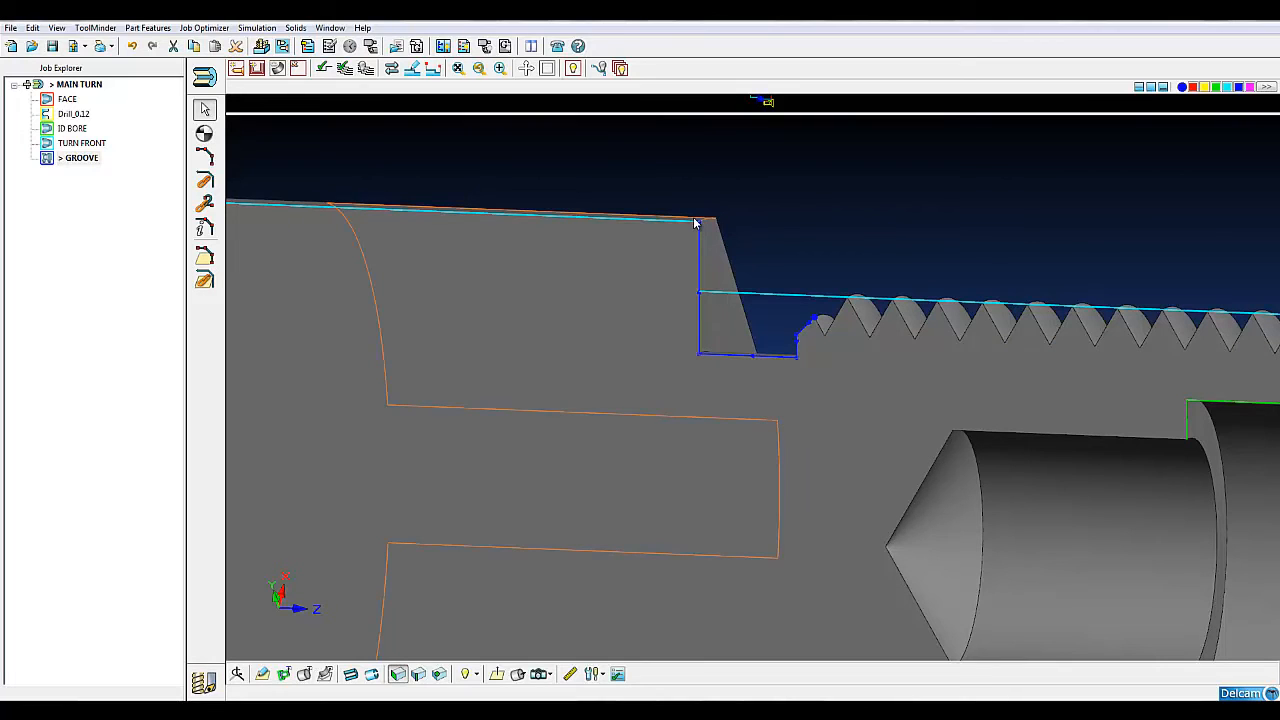
Step: Verify the GROOVE tool path on the solid model and clear the displayed path
click(325, 70)
click(633, 498)
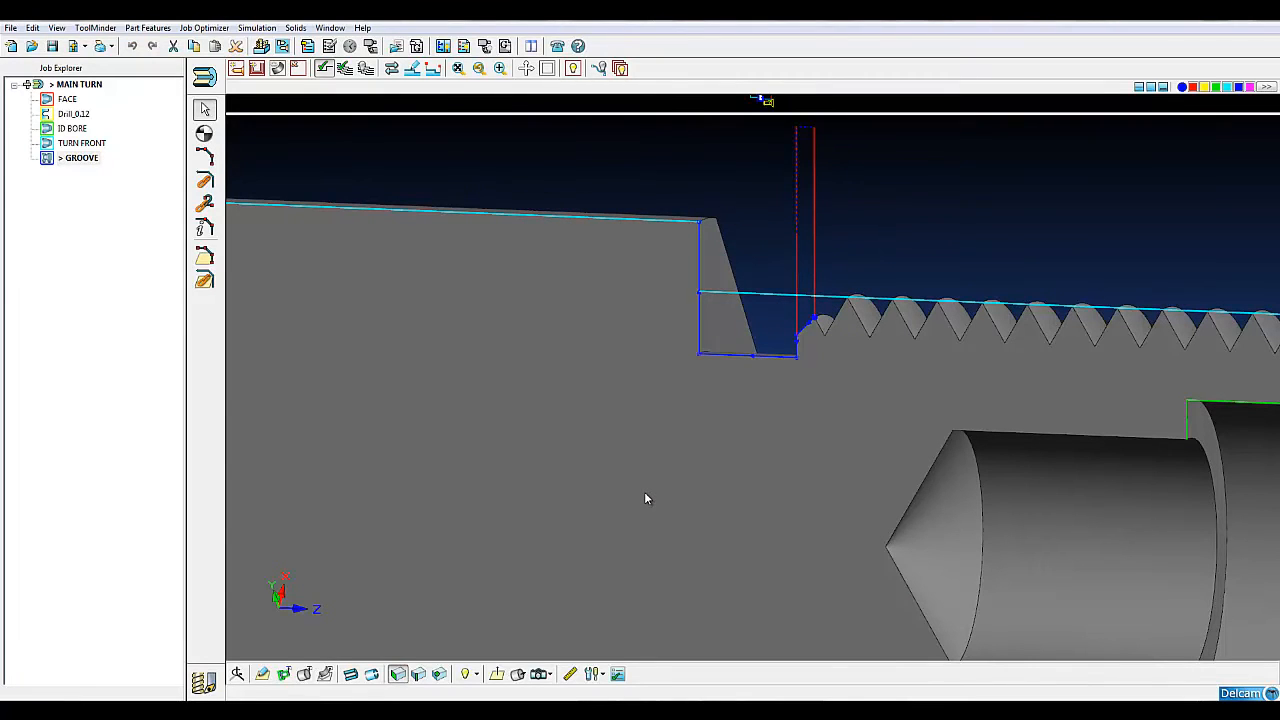
click(364, 71)
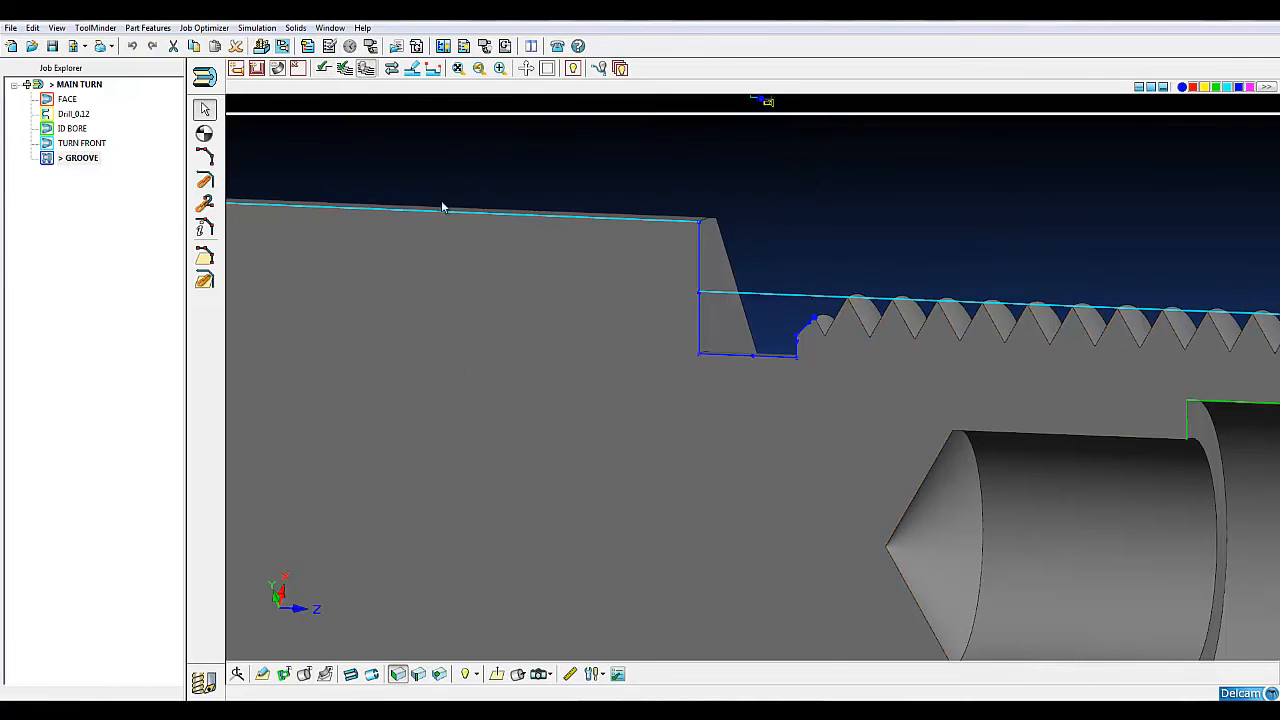
Step: Start a new magenta turn group and set its strategy to Threading
scroll(596, 453, down, 1)
scroll(597, 455, down, 4)
shift+middle_drag(899, 453, 737, 414)
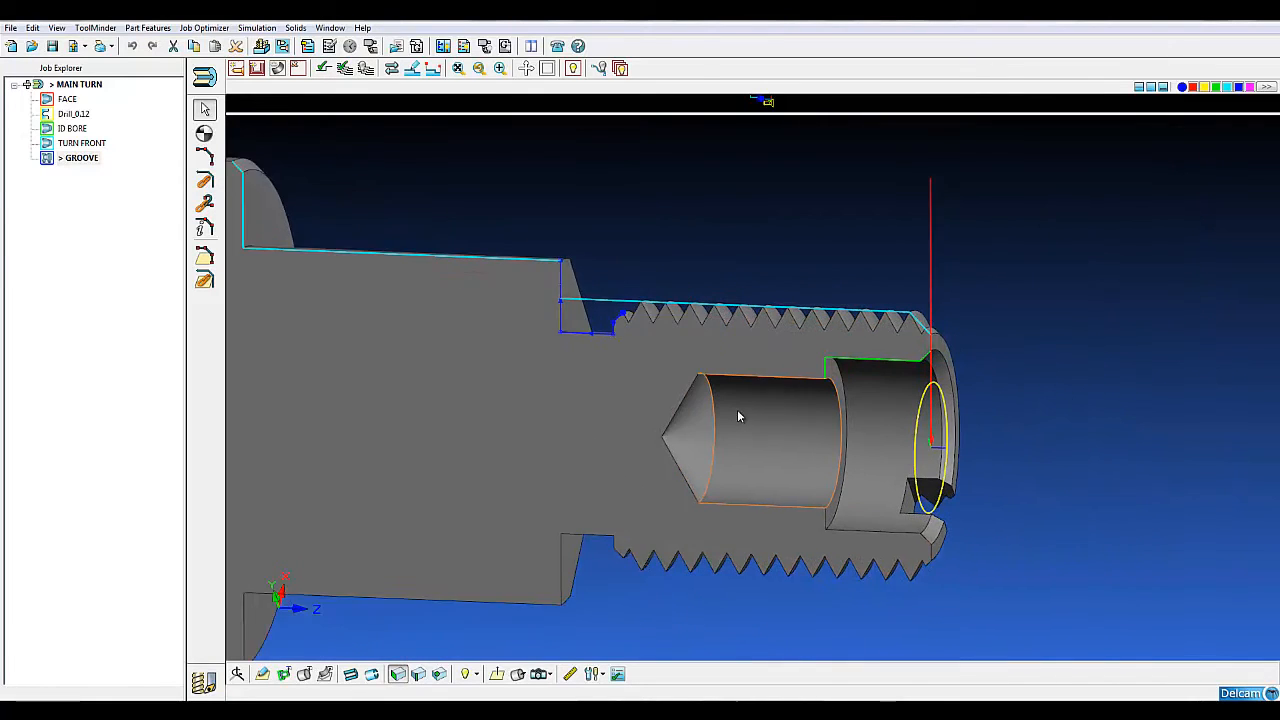
scroll(738, 414, up, 1)
click(1250, 87)
click(257, 68)
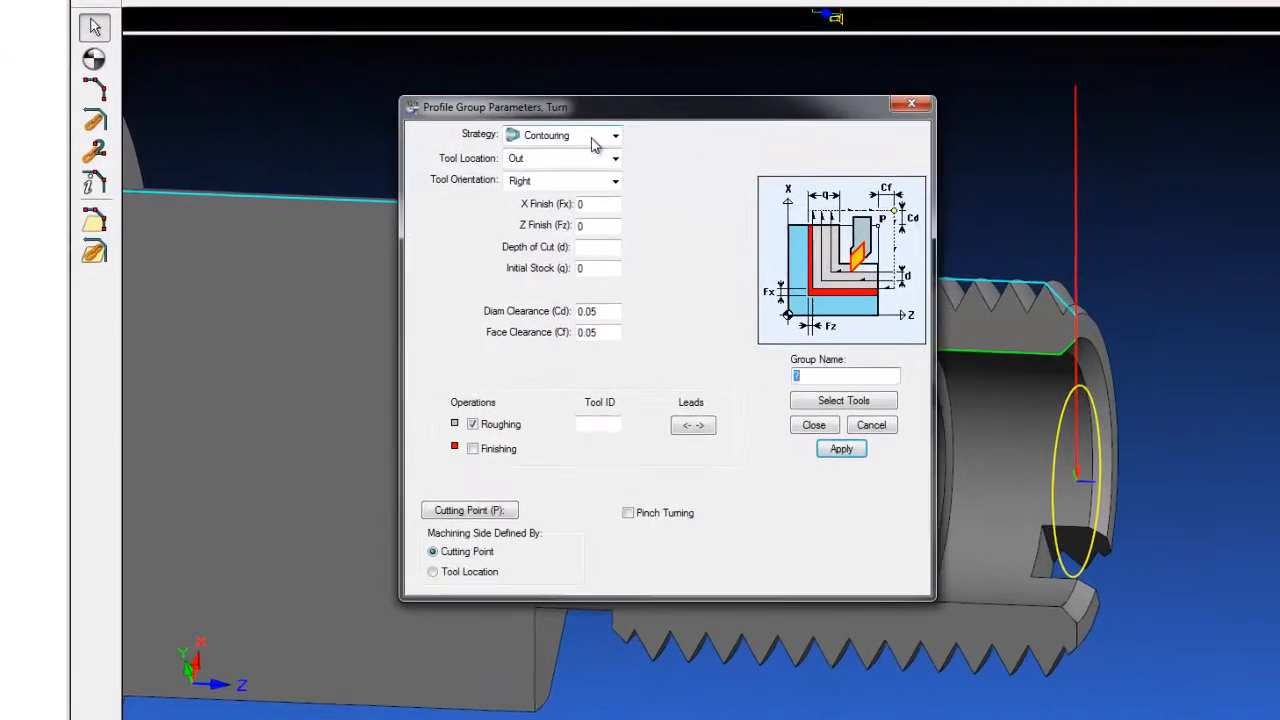
click(590, 177)
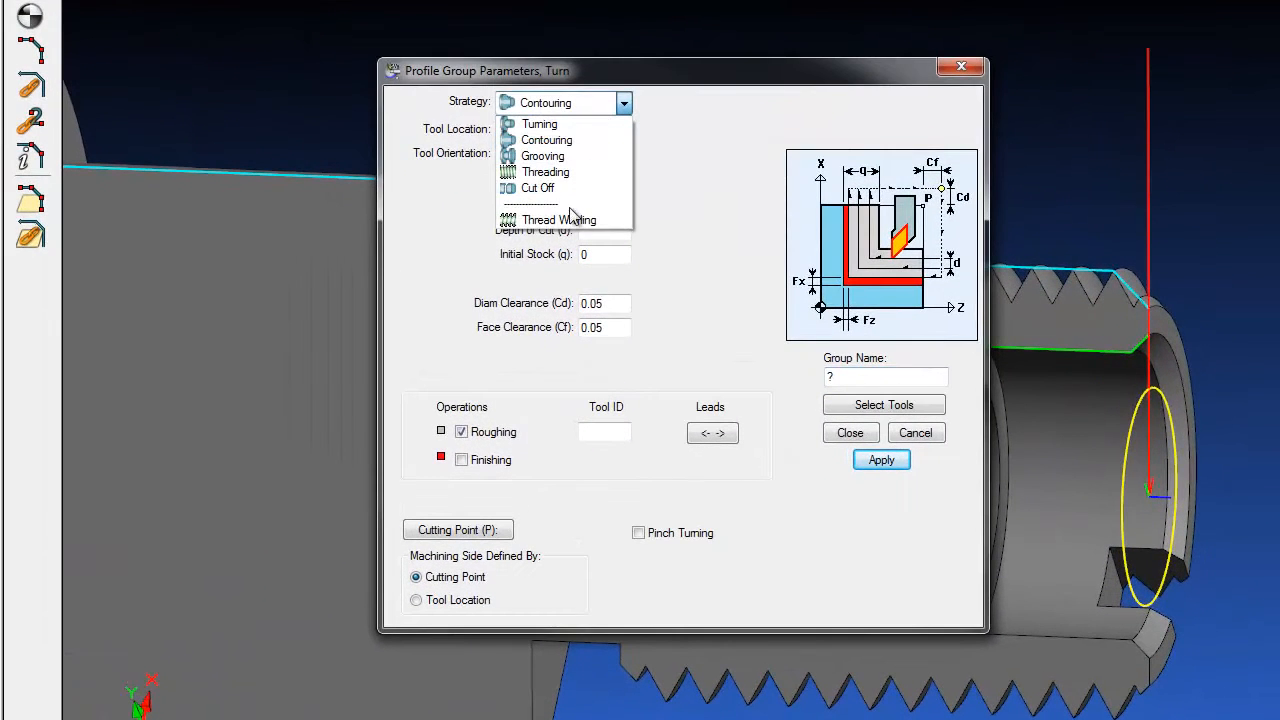
click(570, 174)
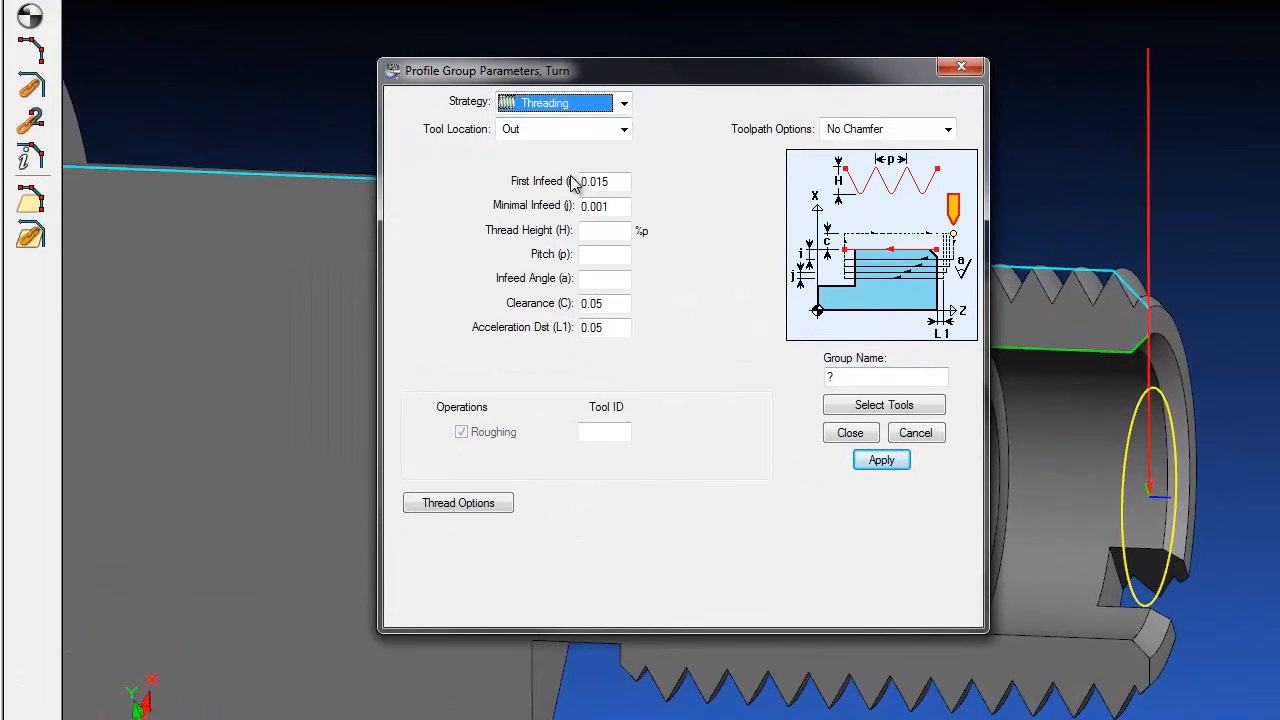
Step: Set the thread's first infeed to .005 and its pitch to 1/28, following the thread callout on the drawing
double_click(612, 181)
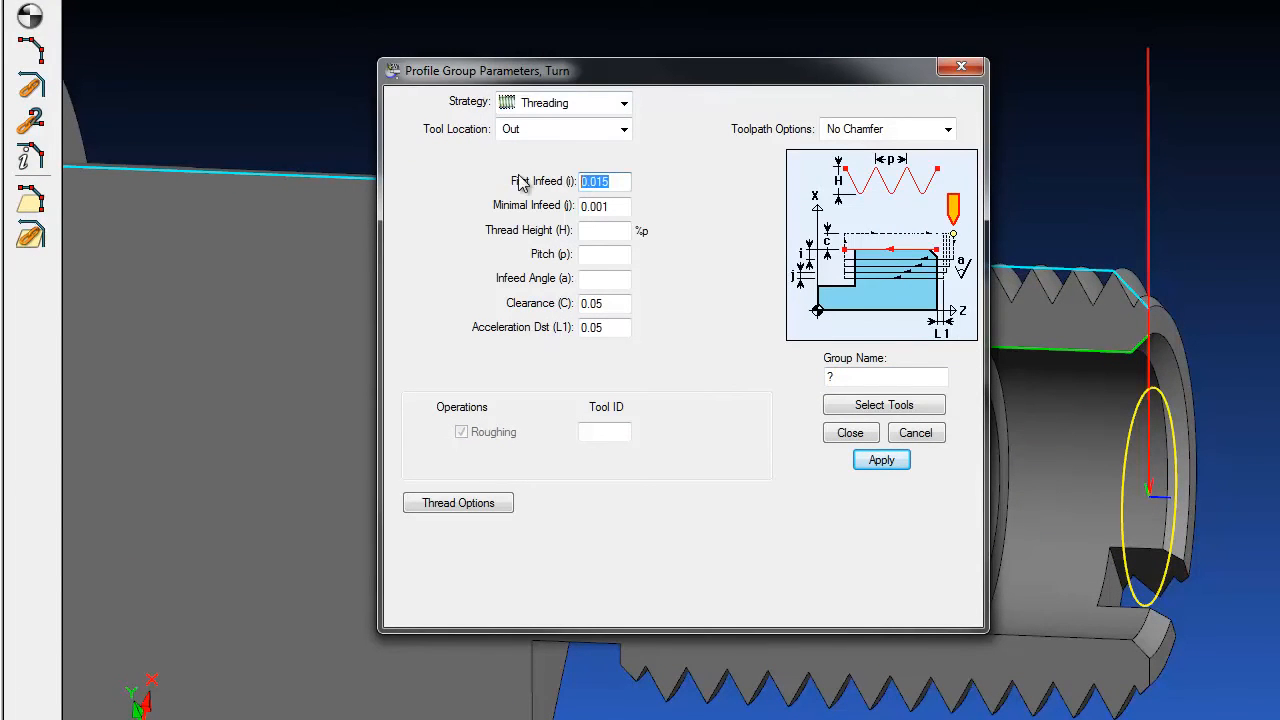
text(.005)
key(Tab)
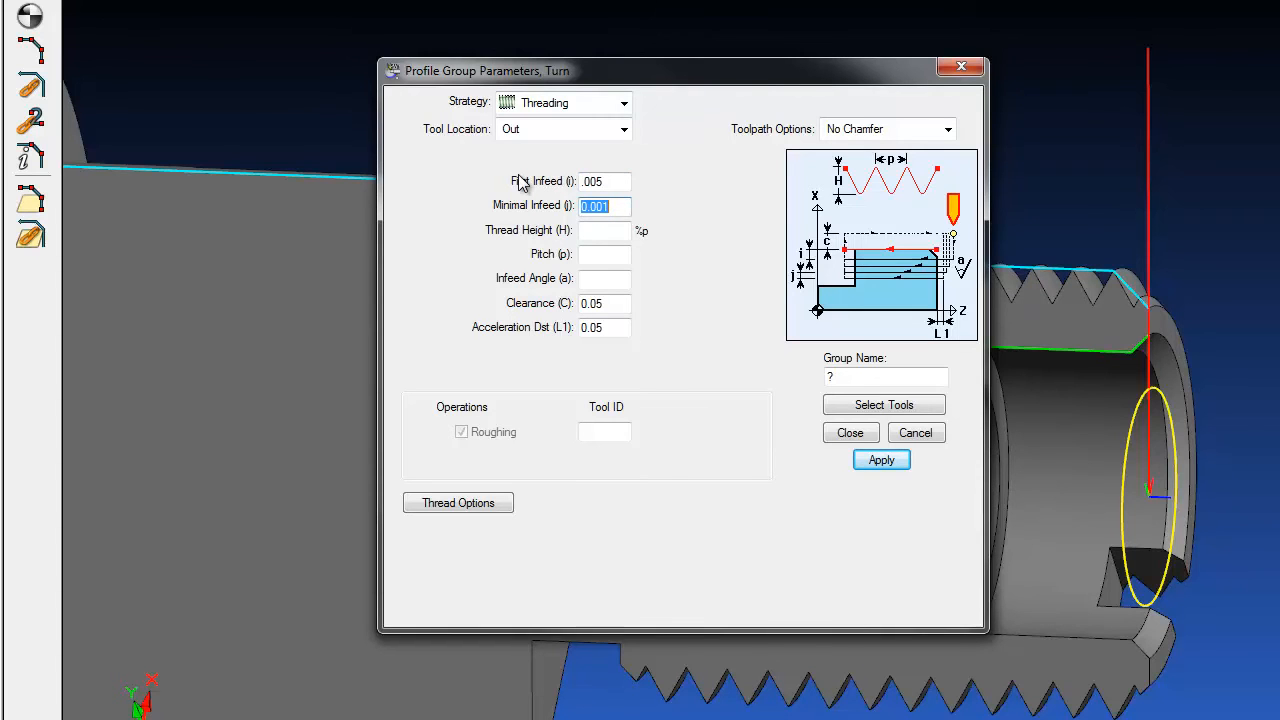
key(Tab)
key(Tab)
text(1/)
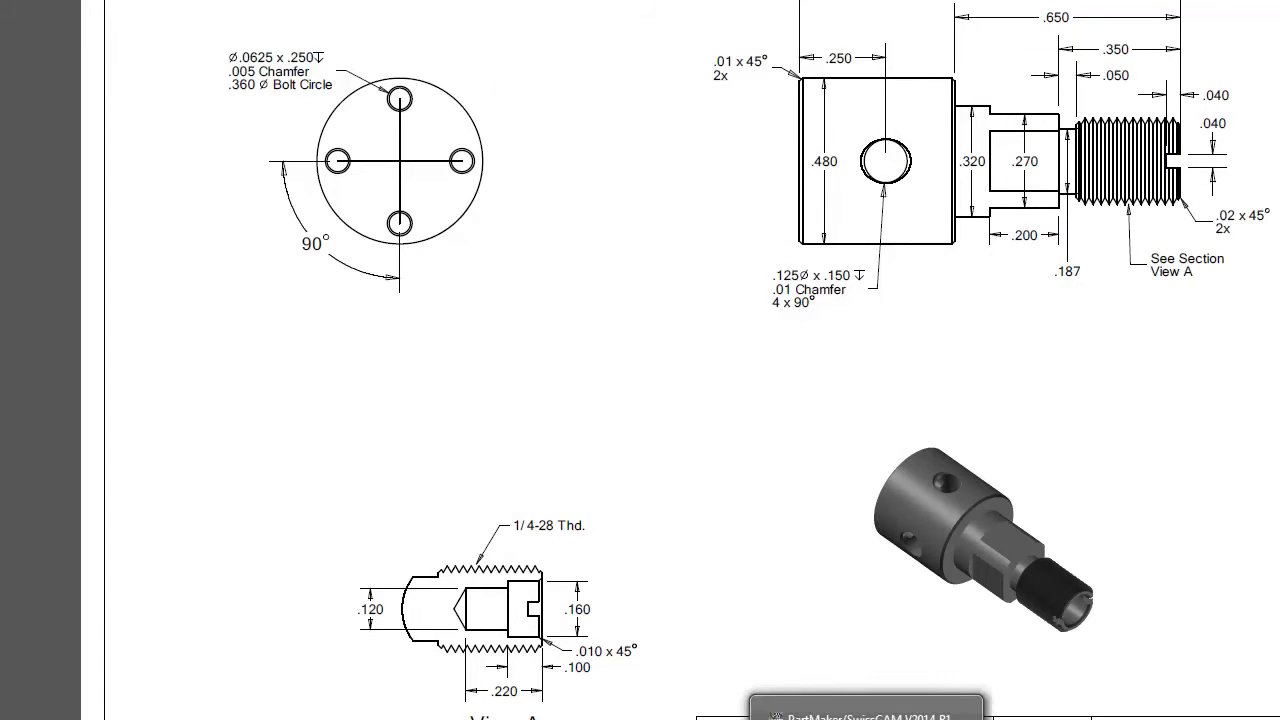
click(867, 710)
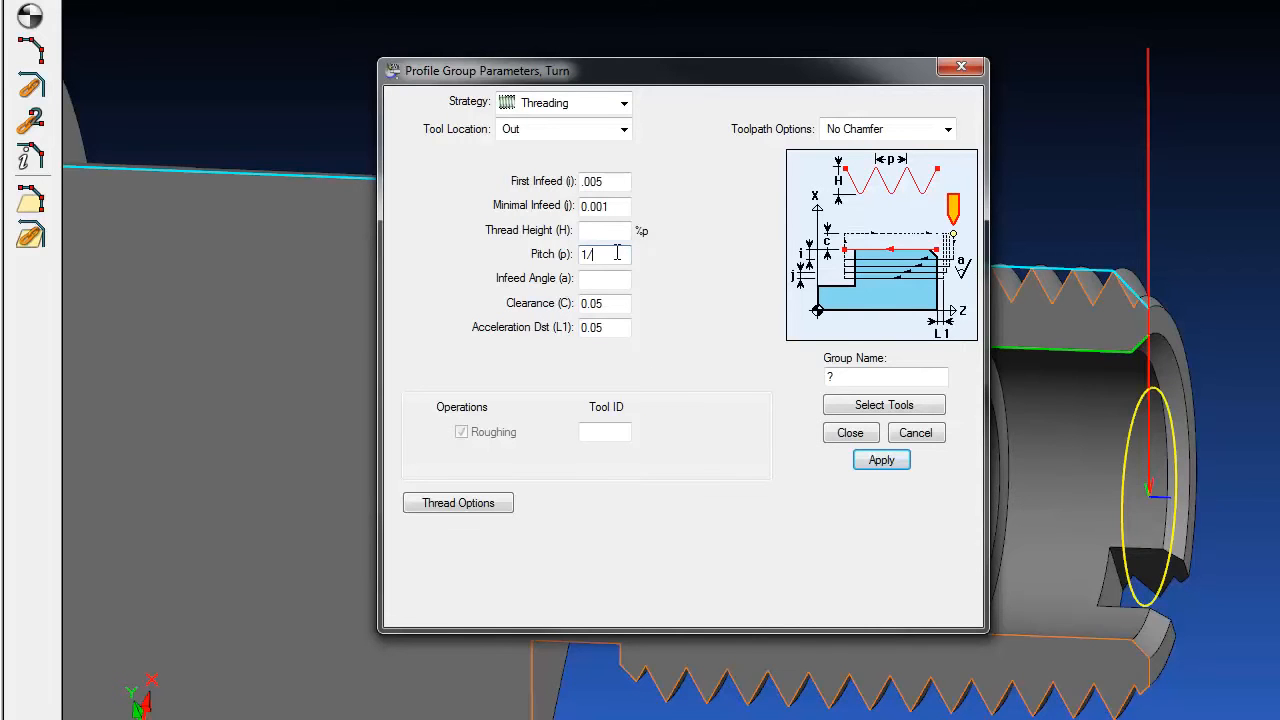
text(28)
Step: Assign the carbide Threading tool T007 to the threading group
click(884, 406)
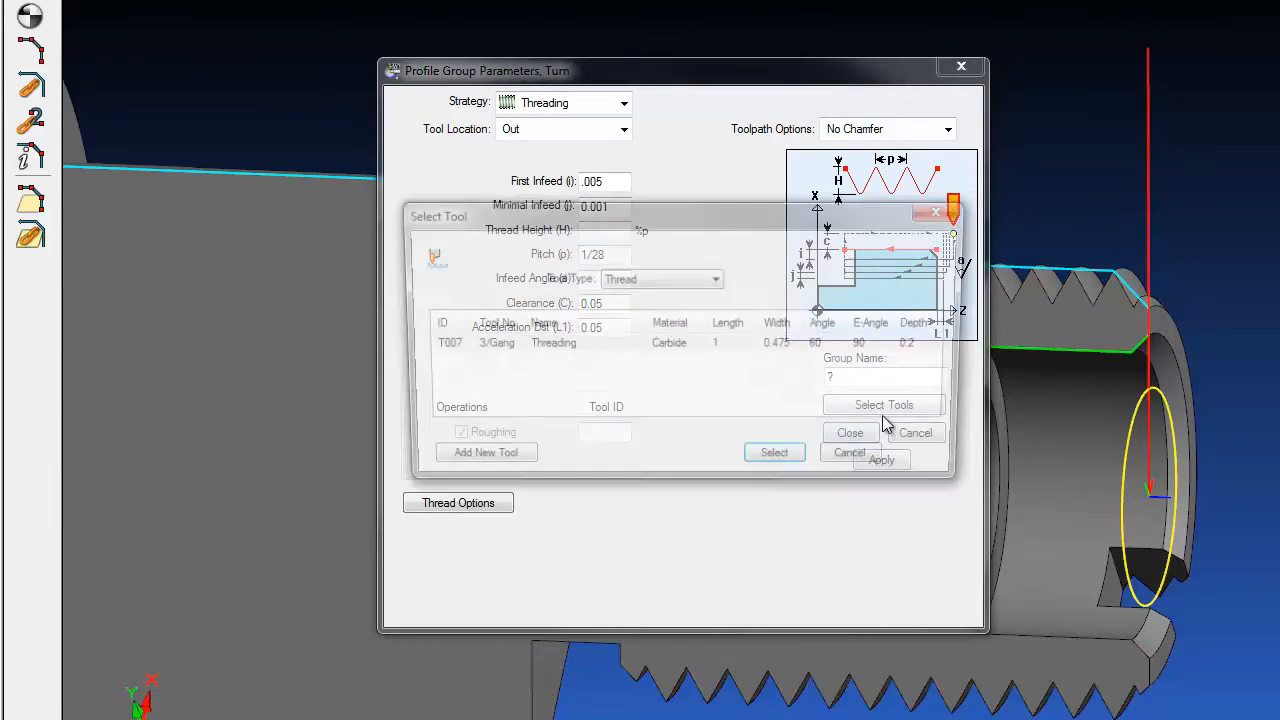
click(790, 345)
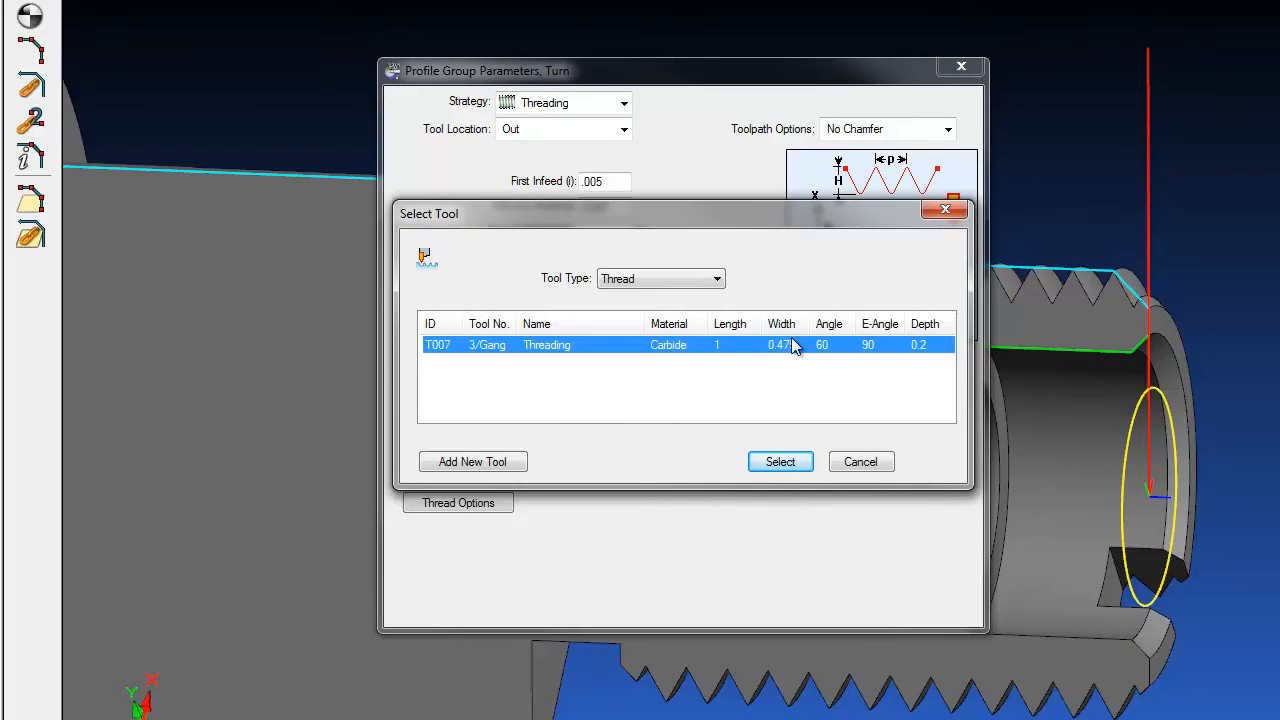
click(799, 468)
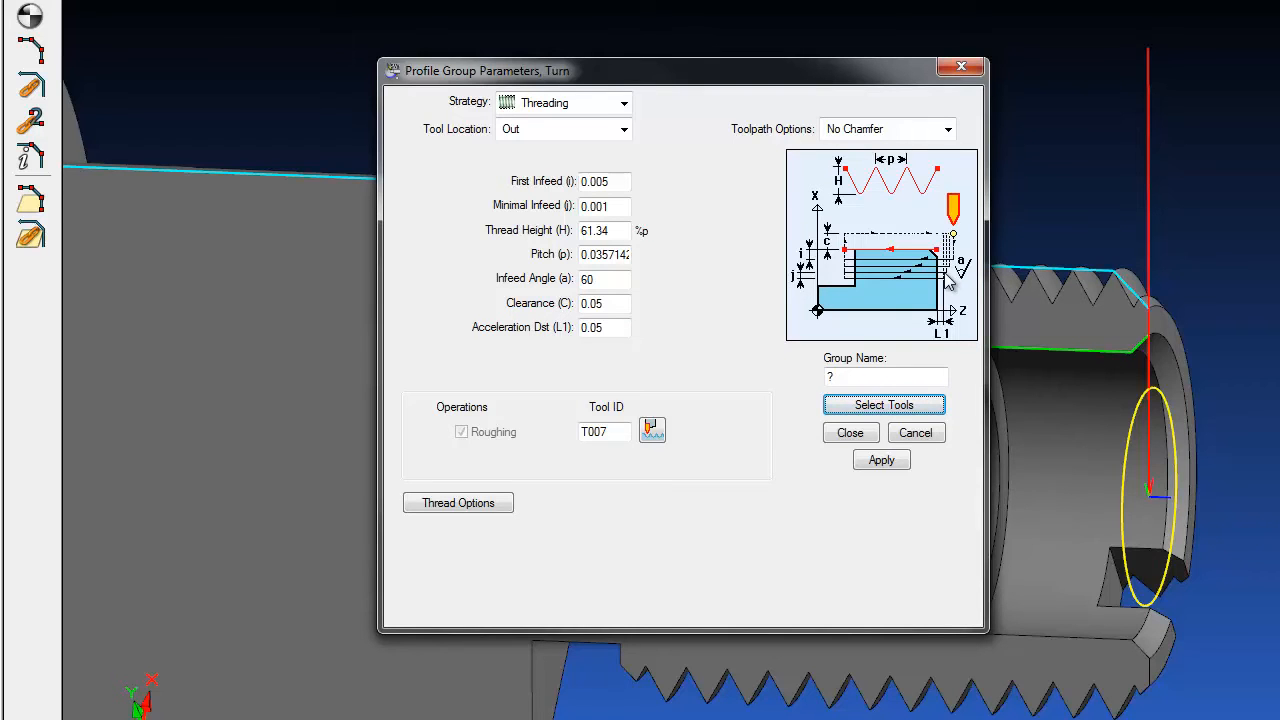
Step: Set the thread's acceleration distance to three times the pitch by copying the pitch value and multiplying it by 3
double_click(616, 255)
right_click(616, 255)
click(664, 321)
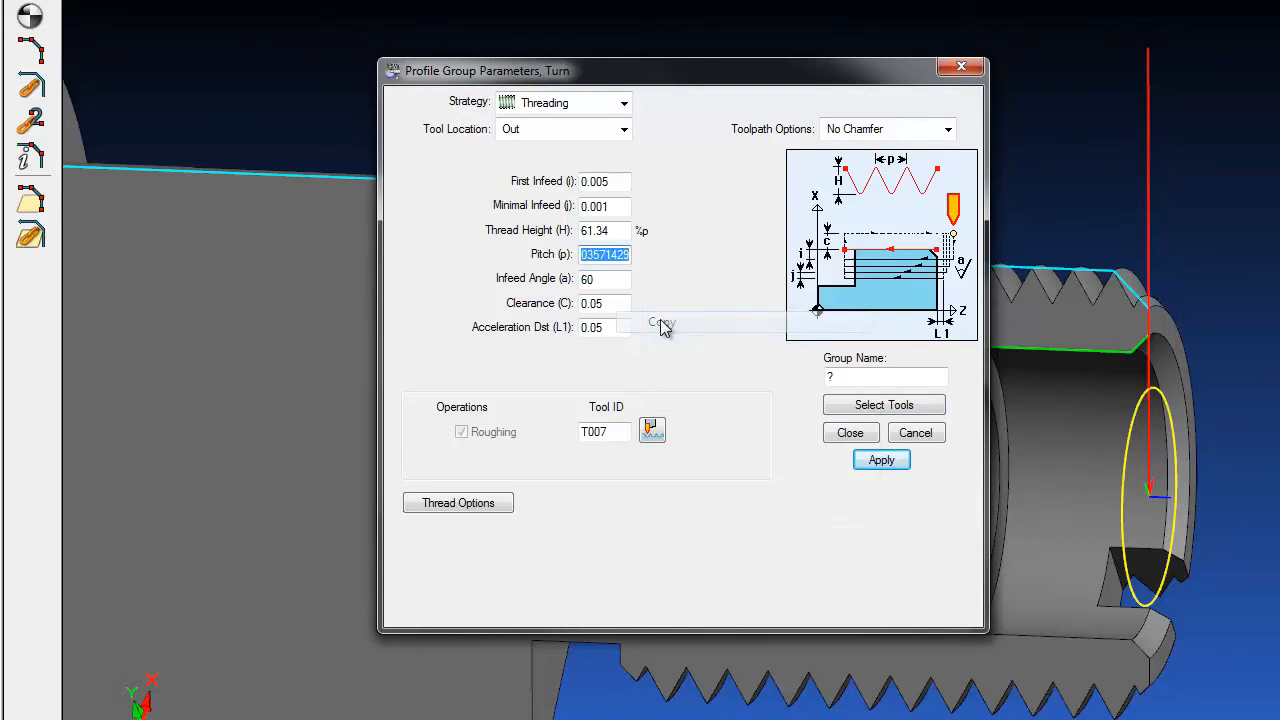
double_click(592, 328)
right_click(614, 329)
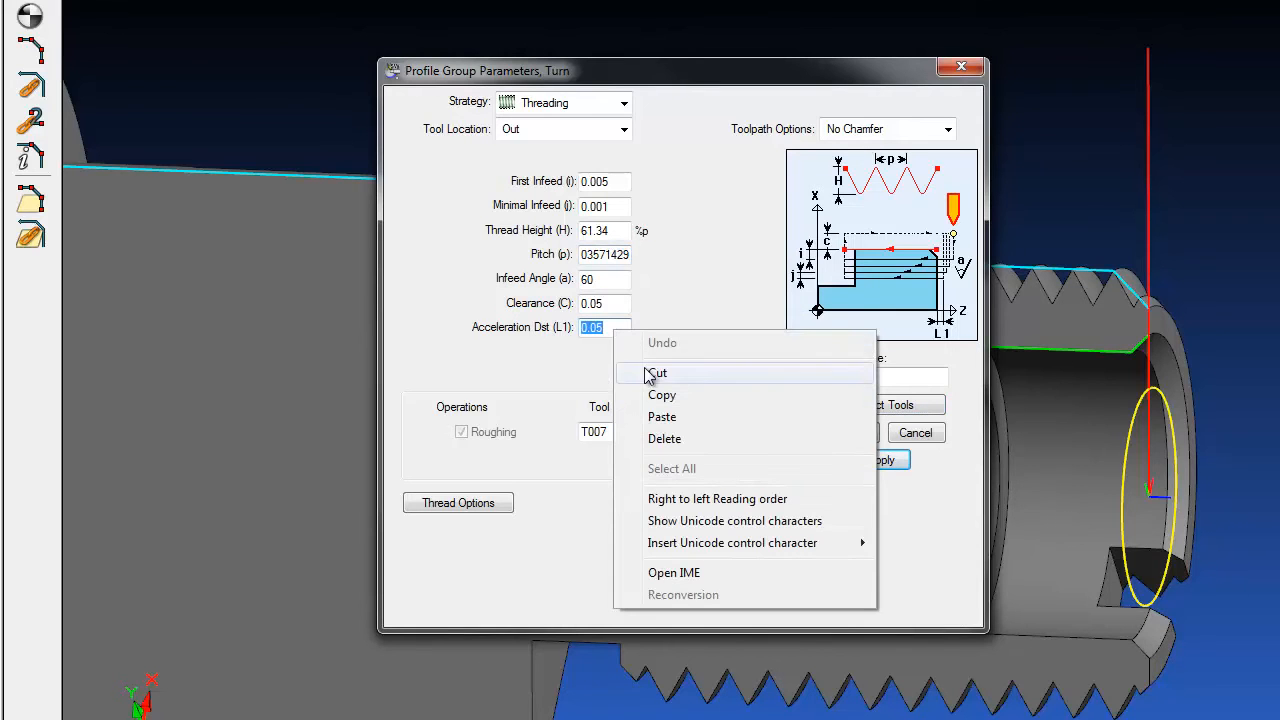
click(660, 417)
text(*3)
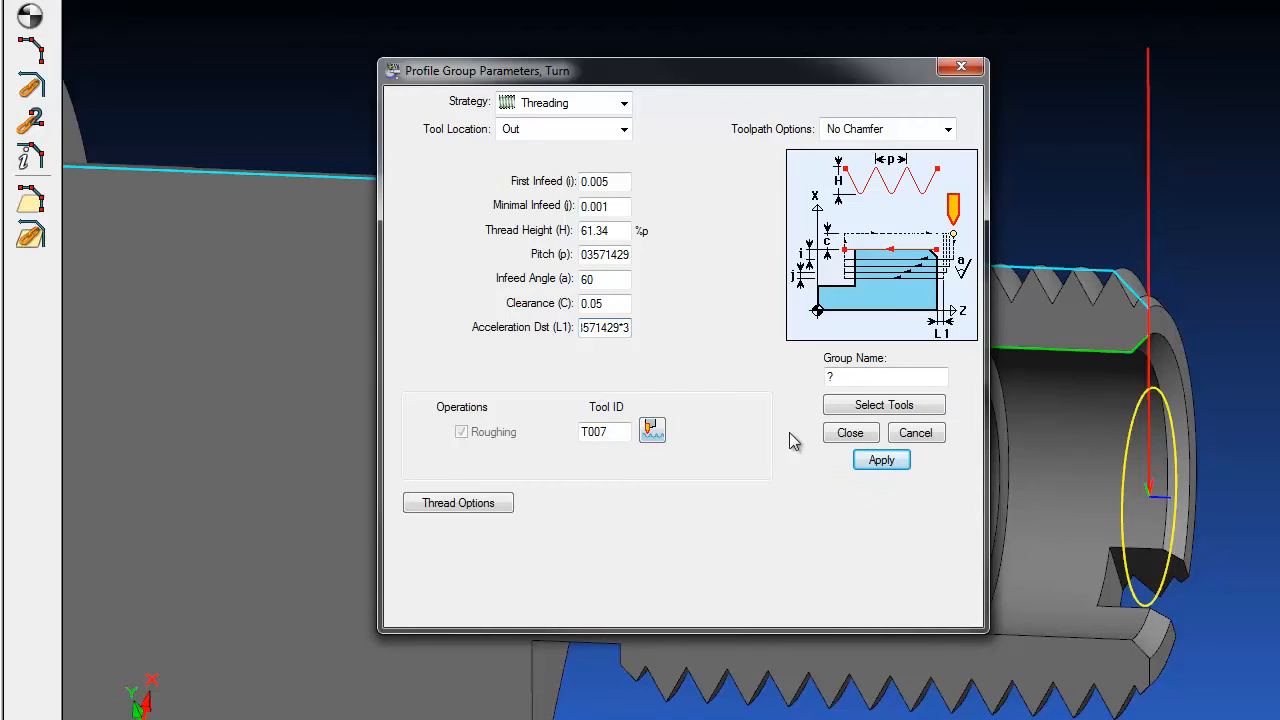
Step: Apply the threading parameters and name the group THREAD
click(872, 466)
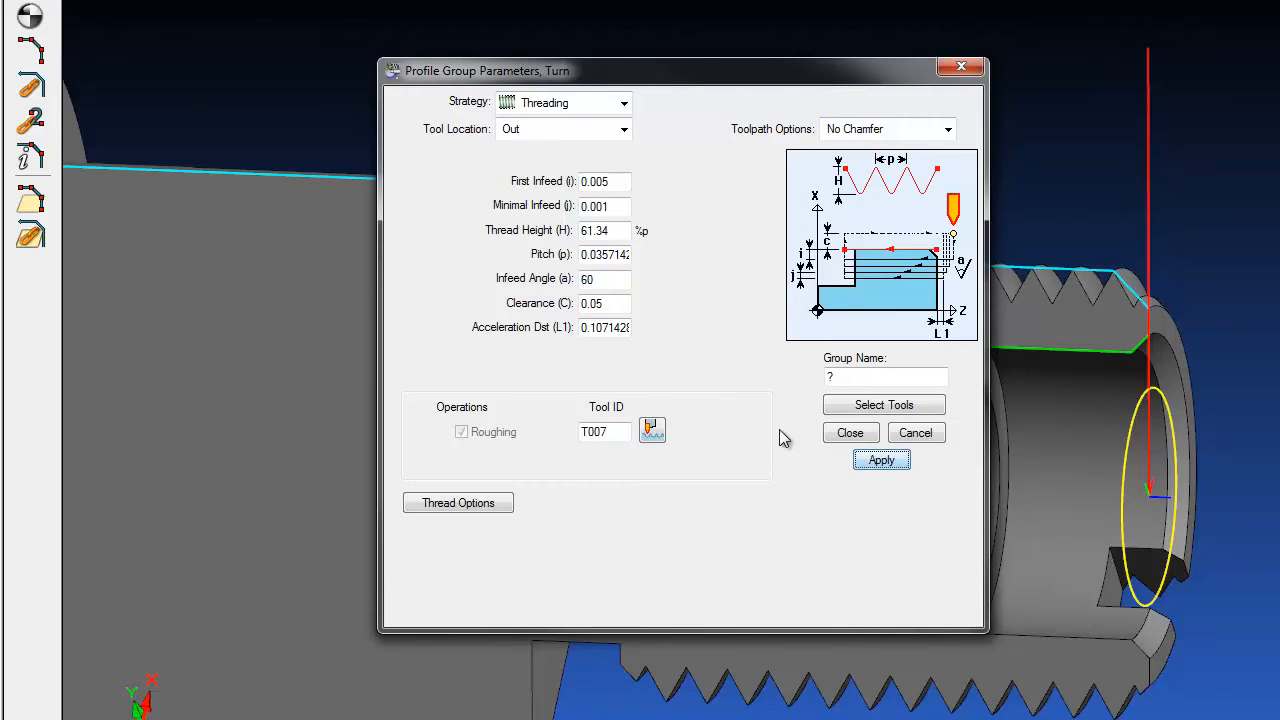
double_click(872, 378)
text(THREAD)
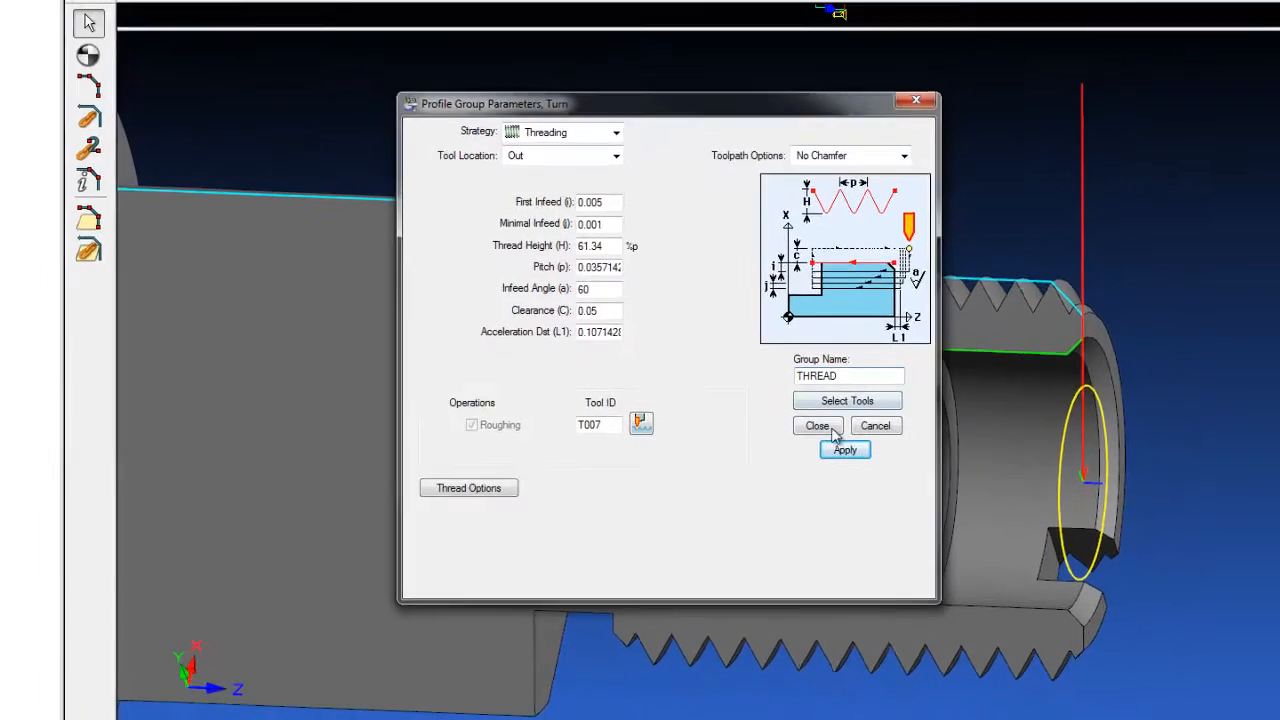
click(850, 432)
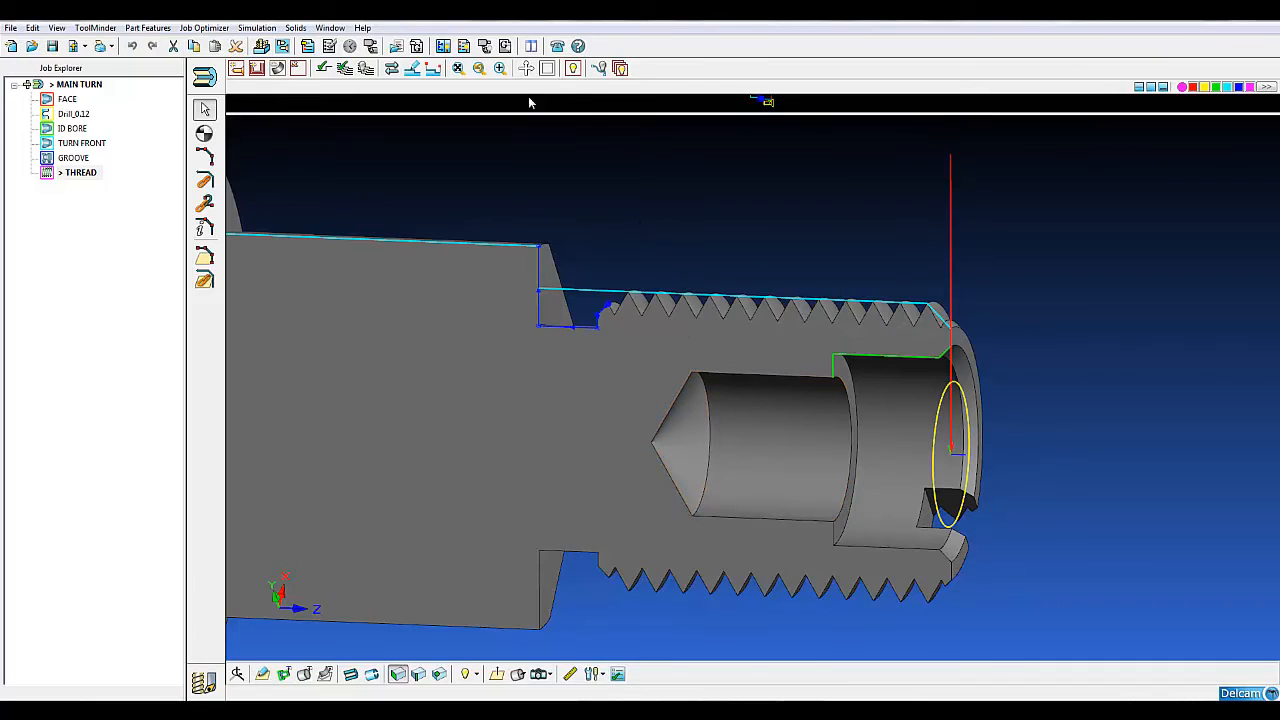
Step: Isolate the THREAD group and define its profile from the frontmost thread crest straight back to the midpoint of the relief groove
click(572, 69)
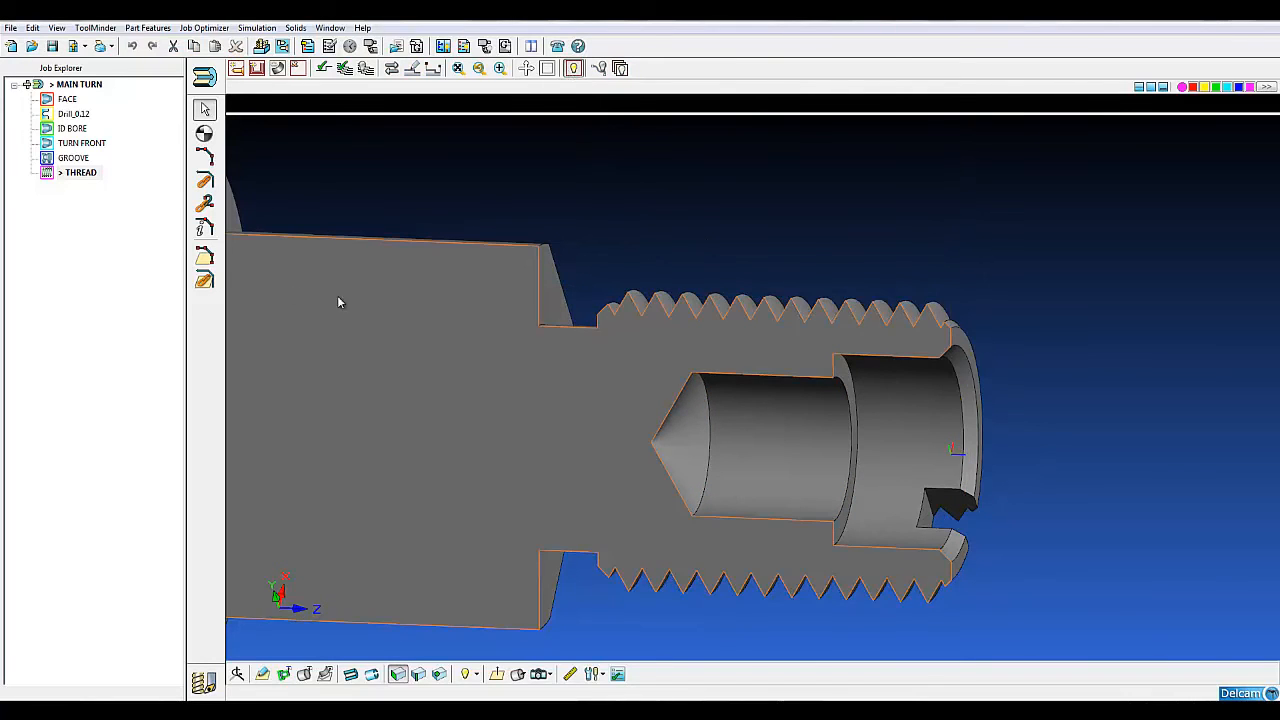
click(201, 256)
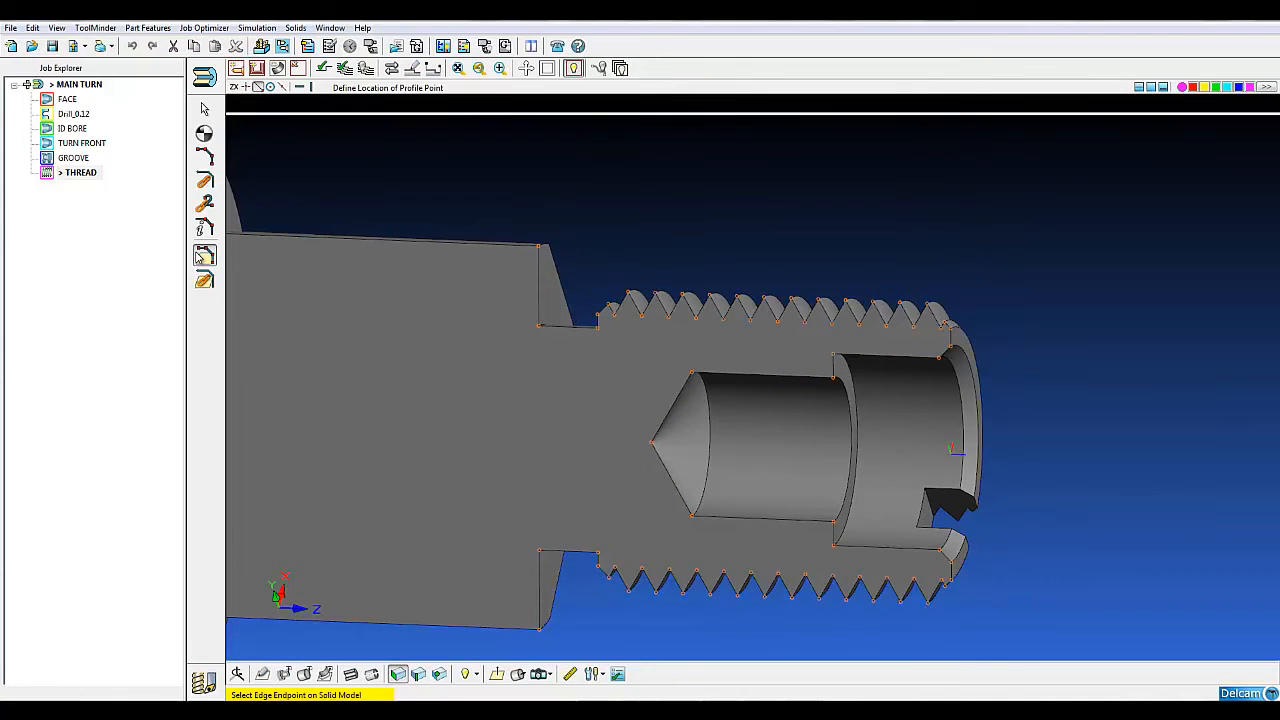
scroll(988, 292, up, 2)
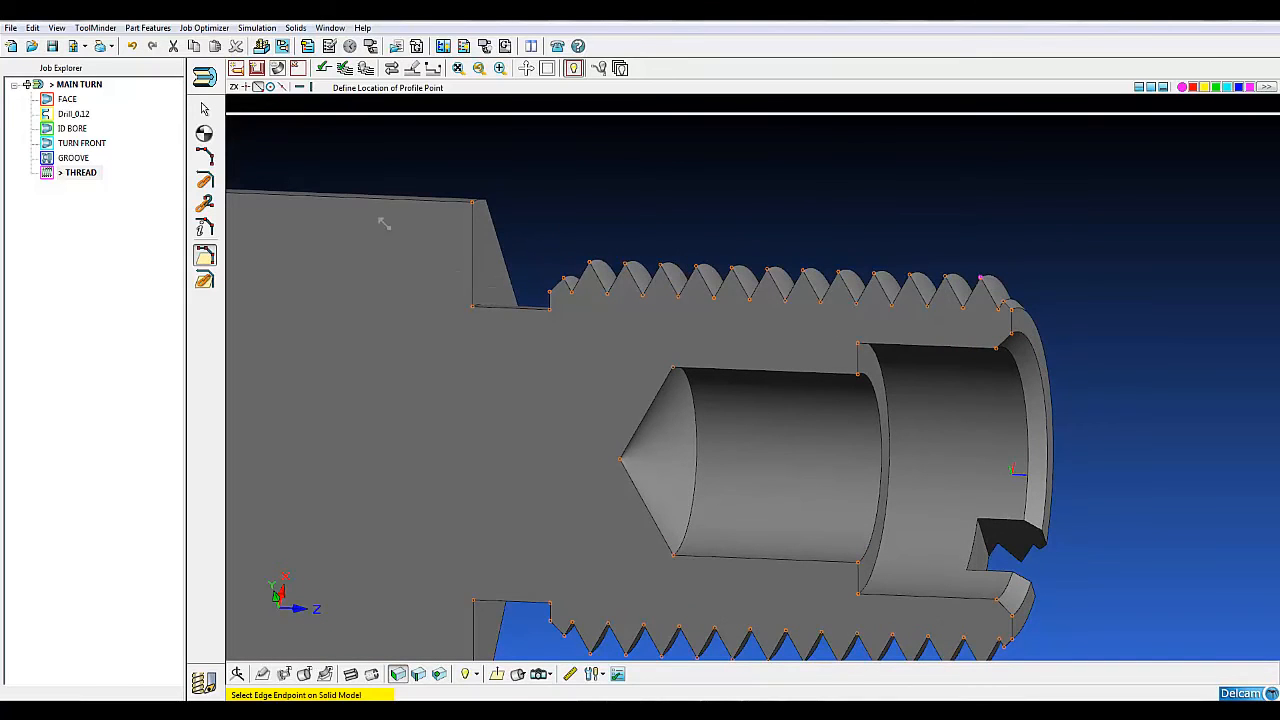
click(284, 88)
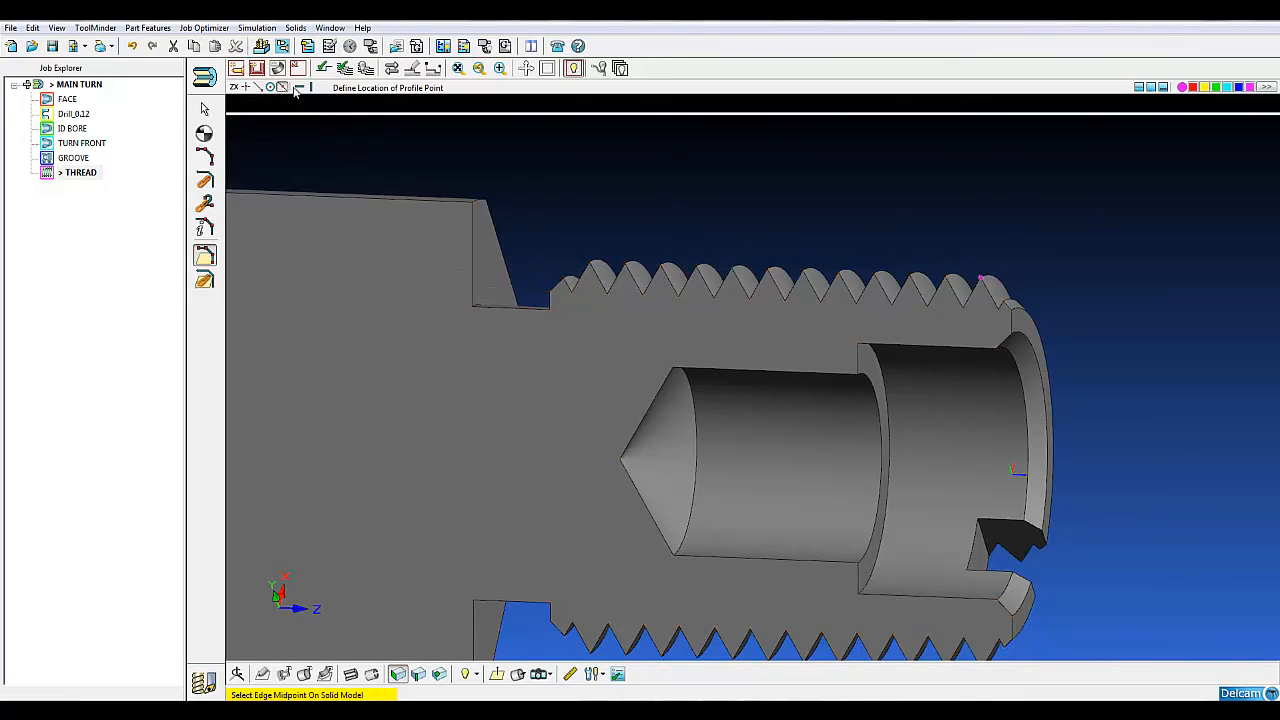
click(512, 310)
scroll(516, 311, down, 3)
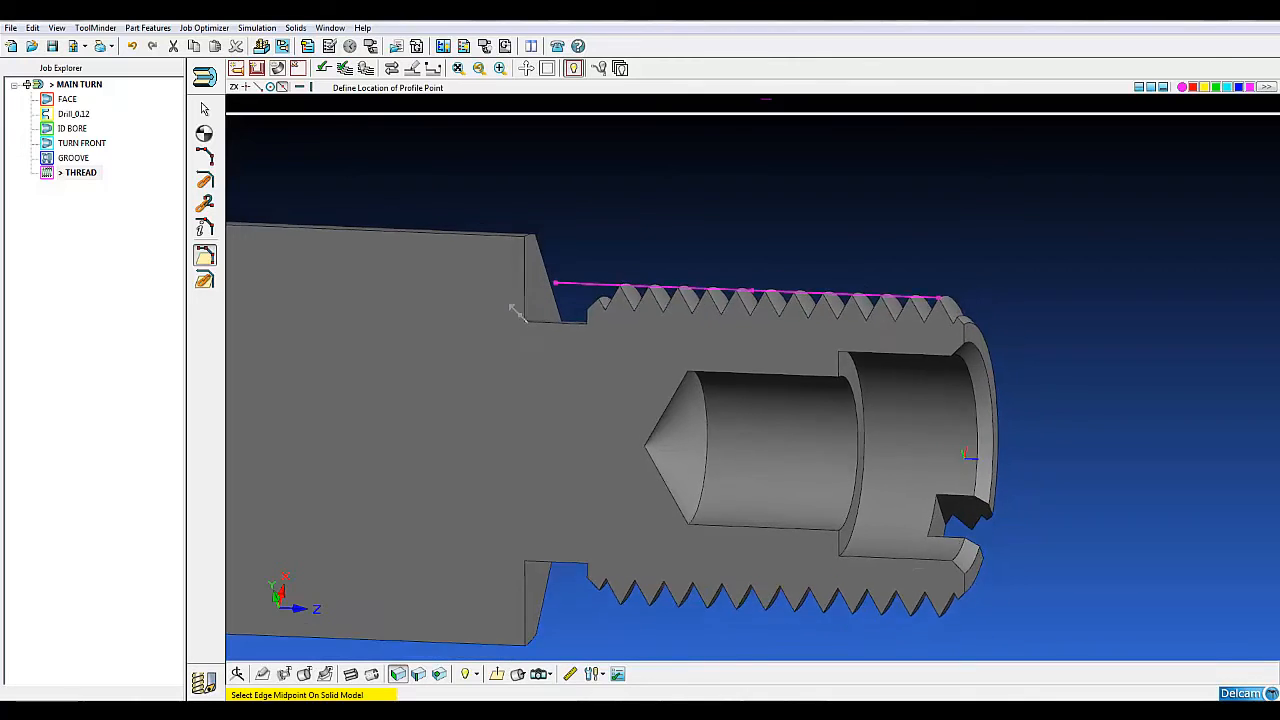
Step: Verify the THREAD tool path with the default verification options and restore the display of all groups
click(323, 68)
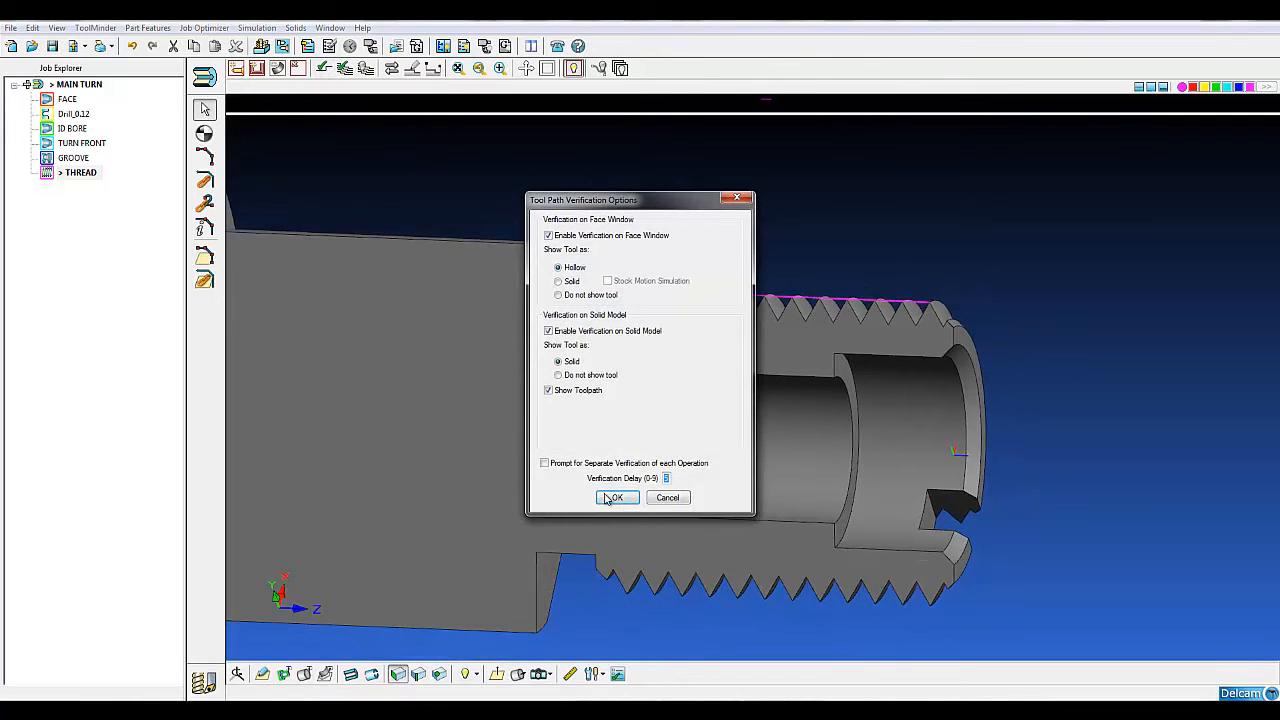
click(613, 498)
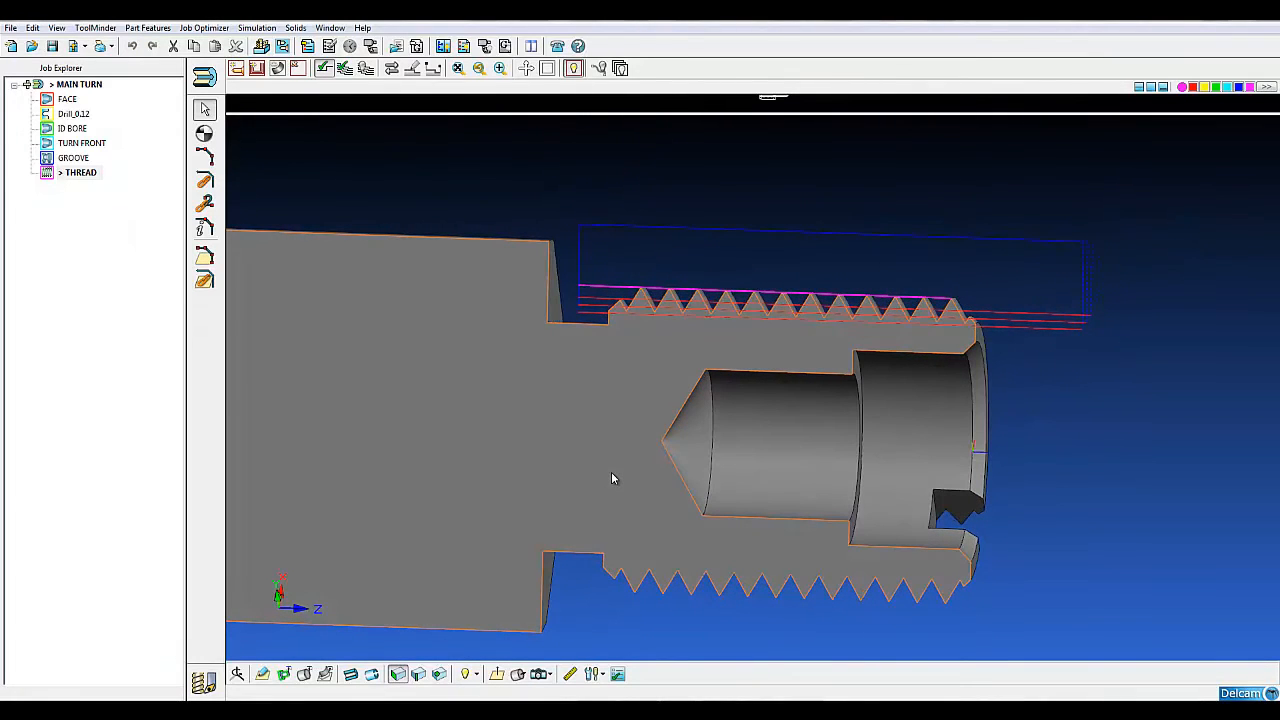
click(323, 68)
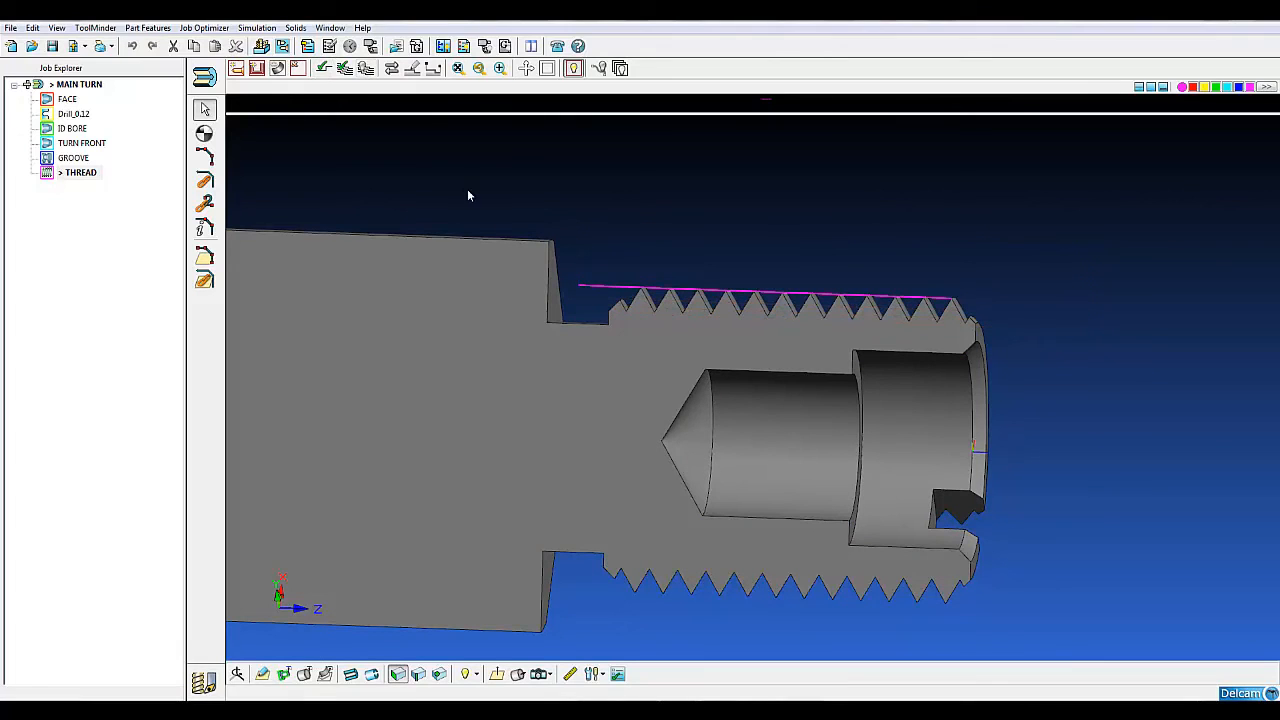
click(569, 73)
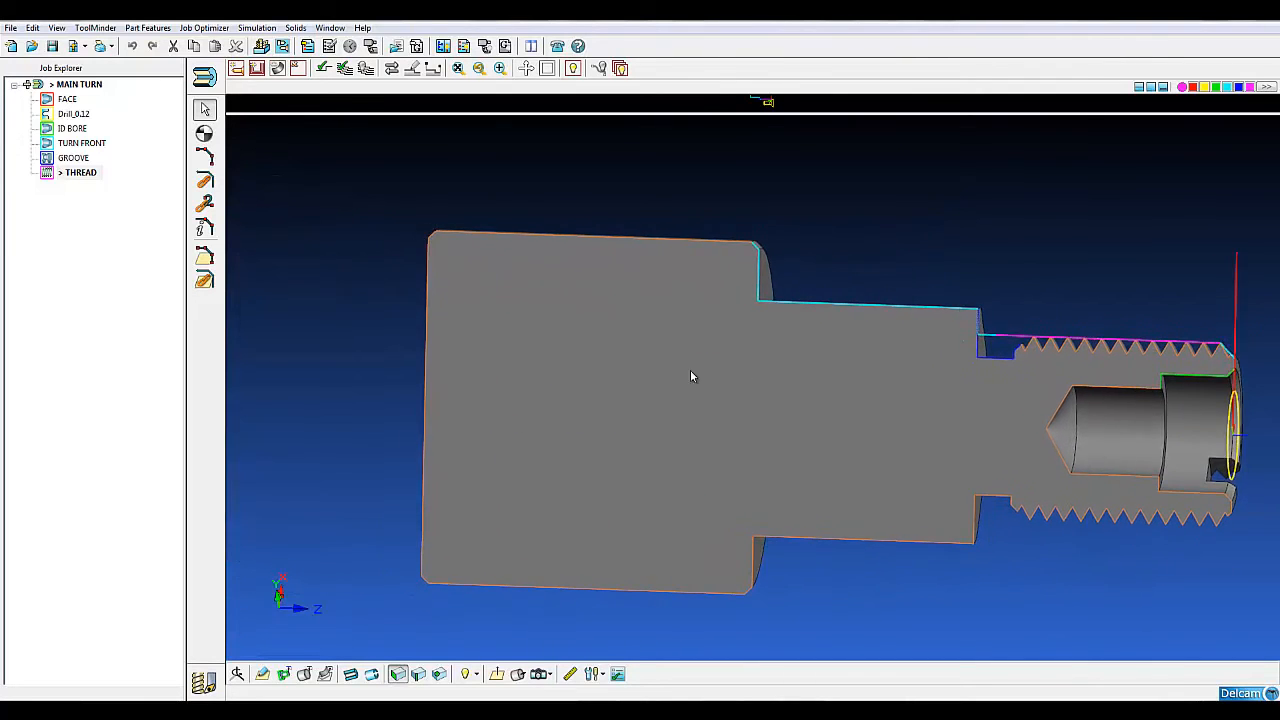
Step: Start a new orange turn group with the Contouring strategy and only the Finishing operation enabled
click(1267, 87)
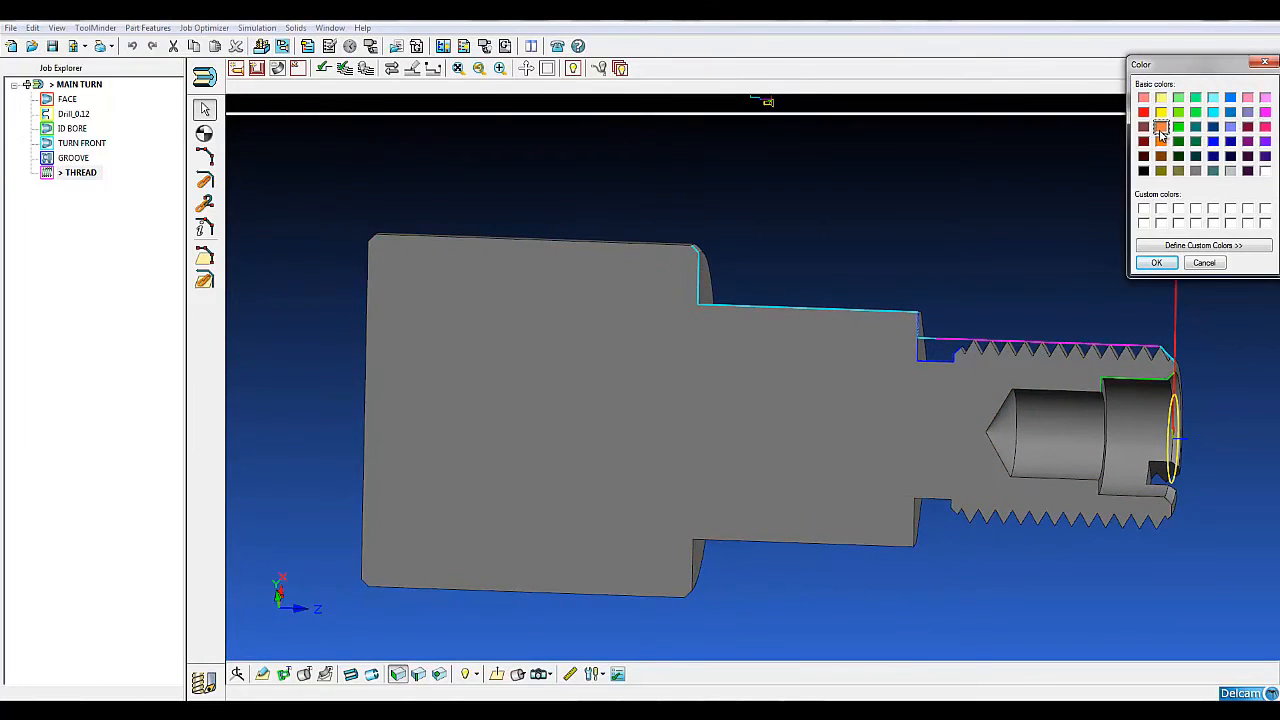
click(1155, 262)
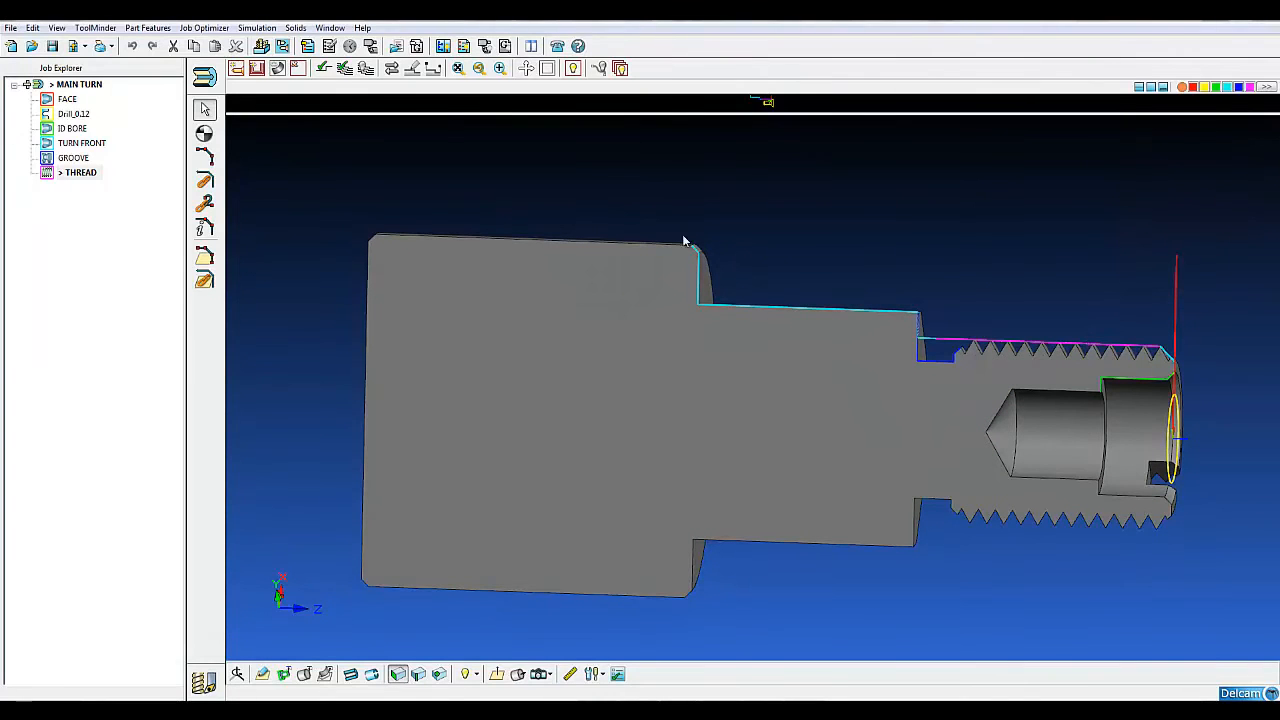
click(260, 72)
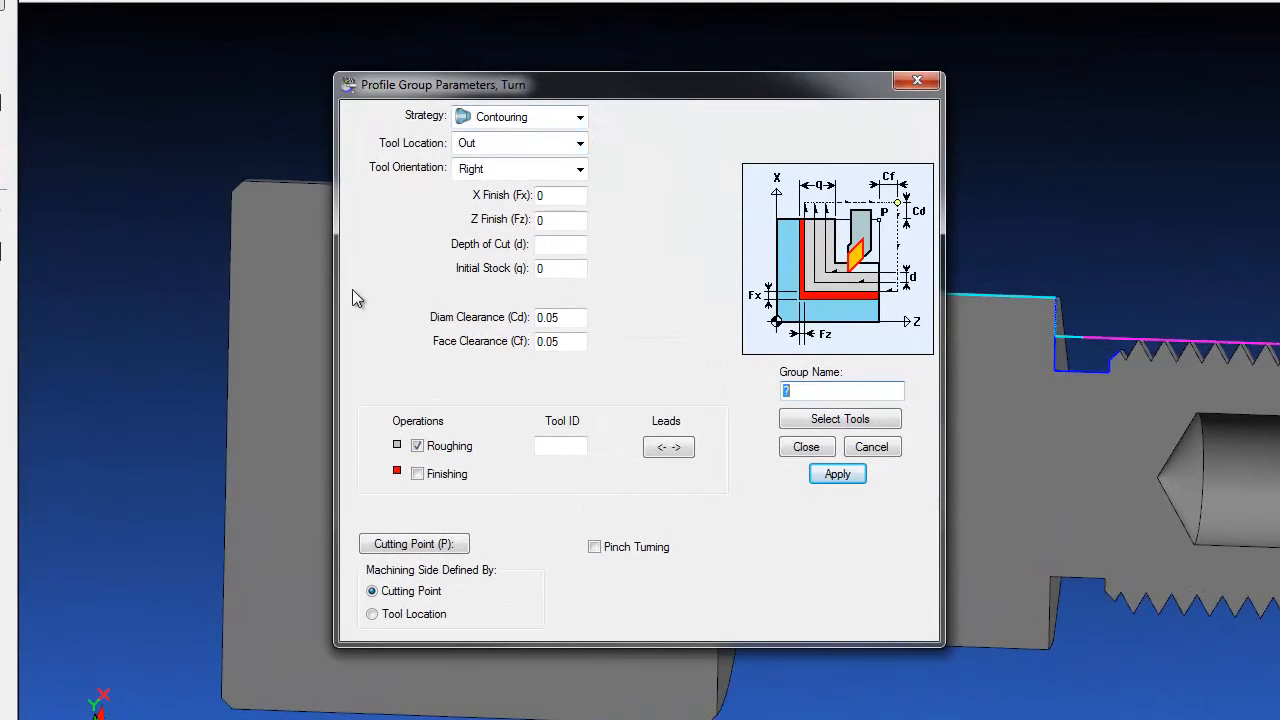
click(417, 446)
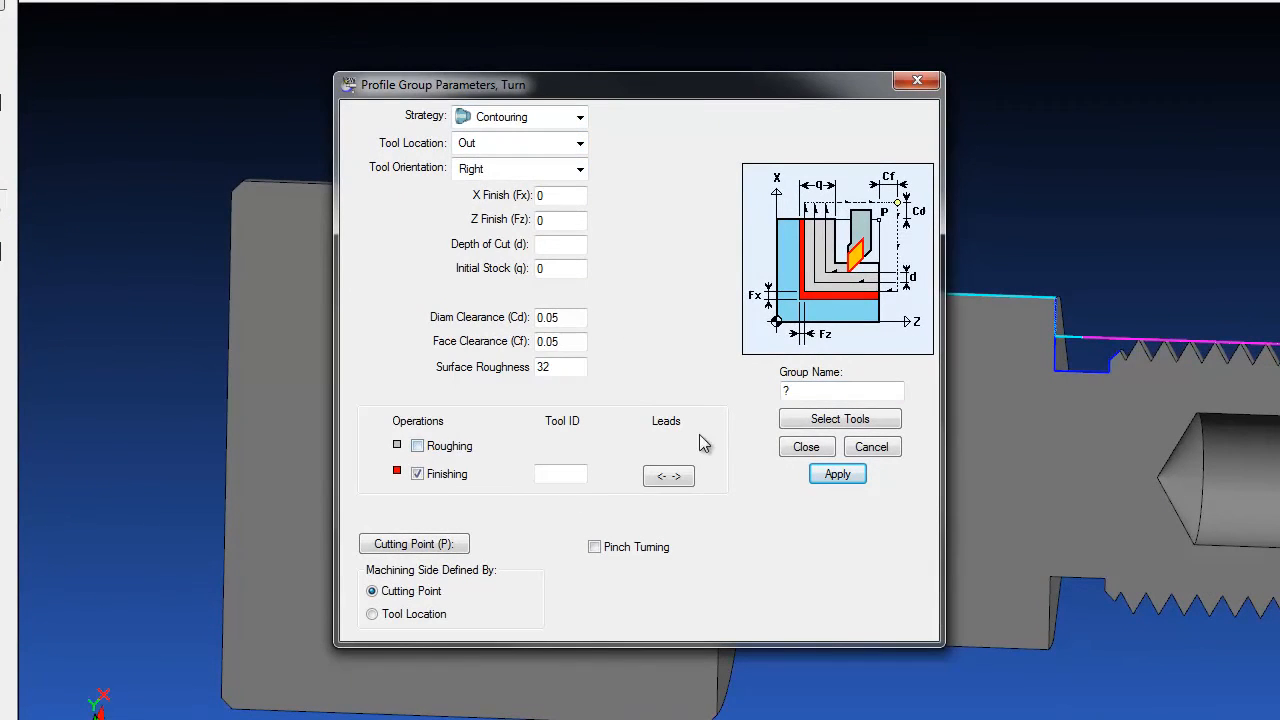
Step: Assign the carbide OD Turn 80-Right tool T001 to the finishing operation
click(810, 420)
click(718, 360)
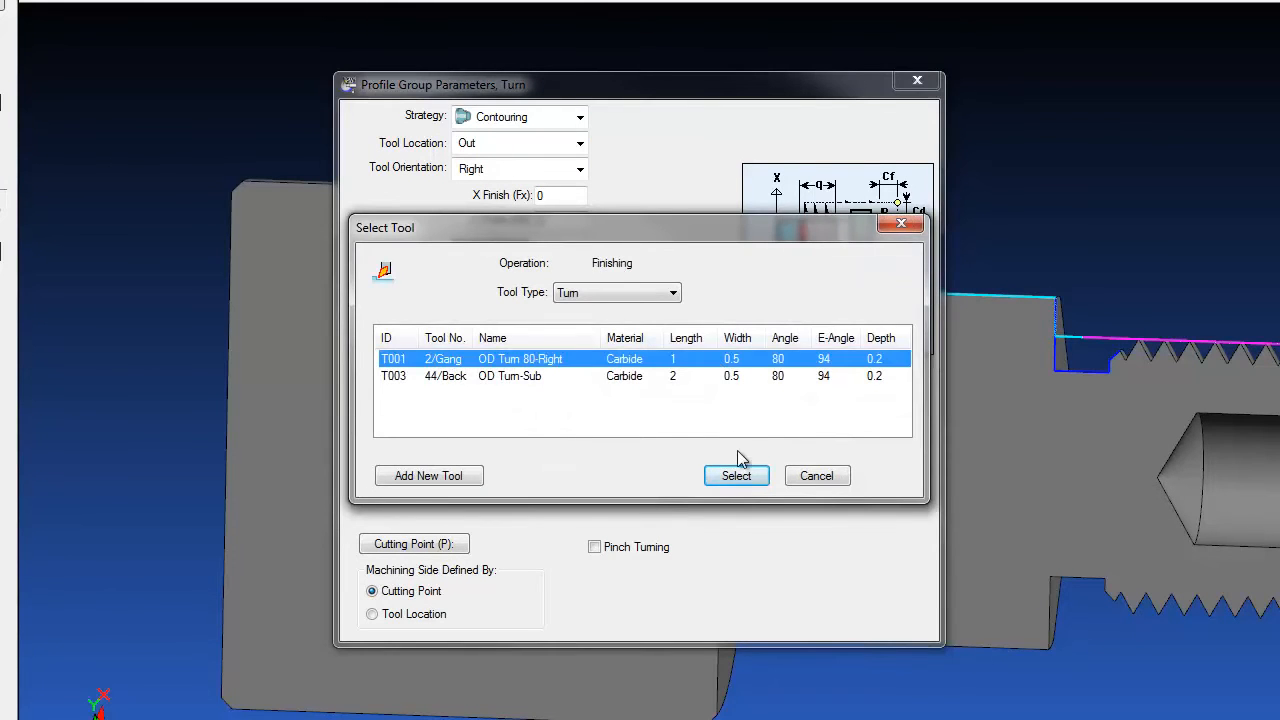
click(746, 476)
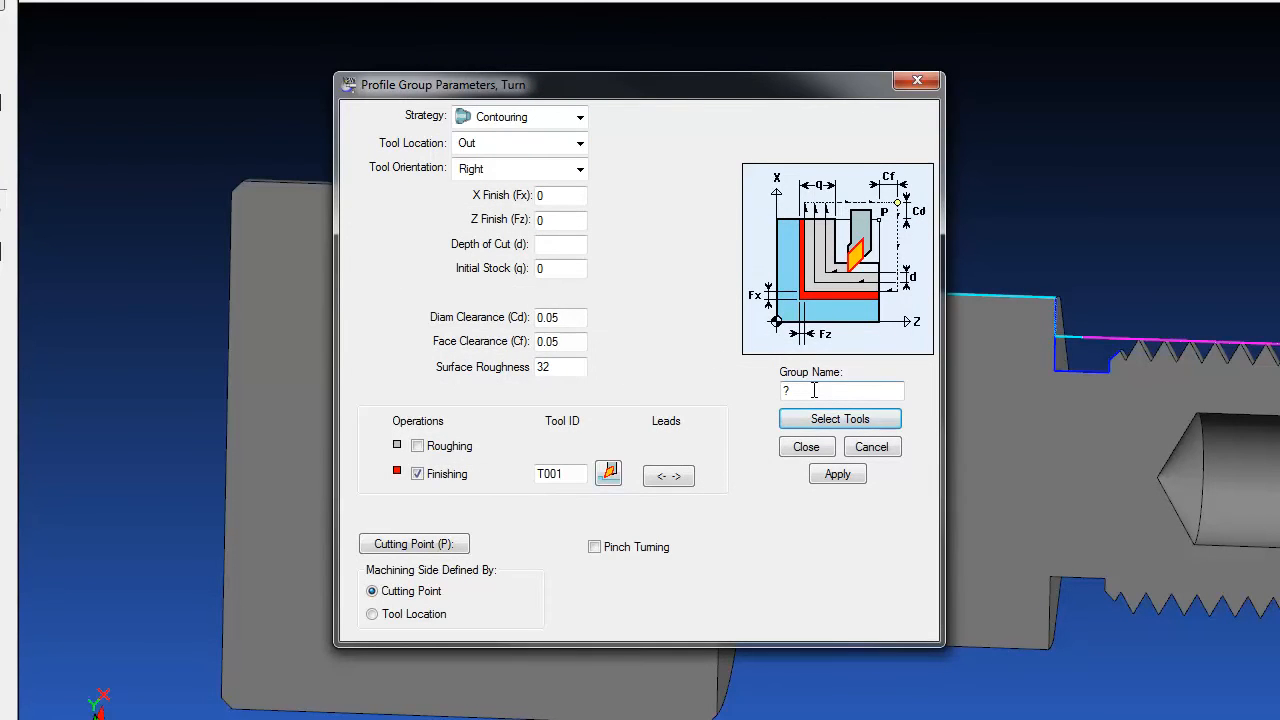
Step: Set the finishing lead-out to a line length of .05 and an angle of 45
click(668, 476)
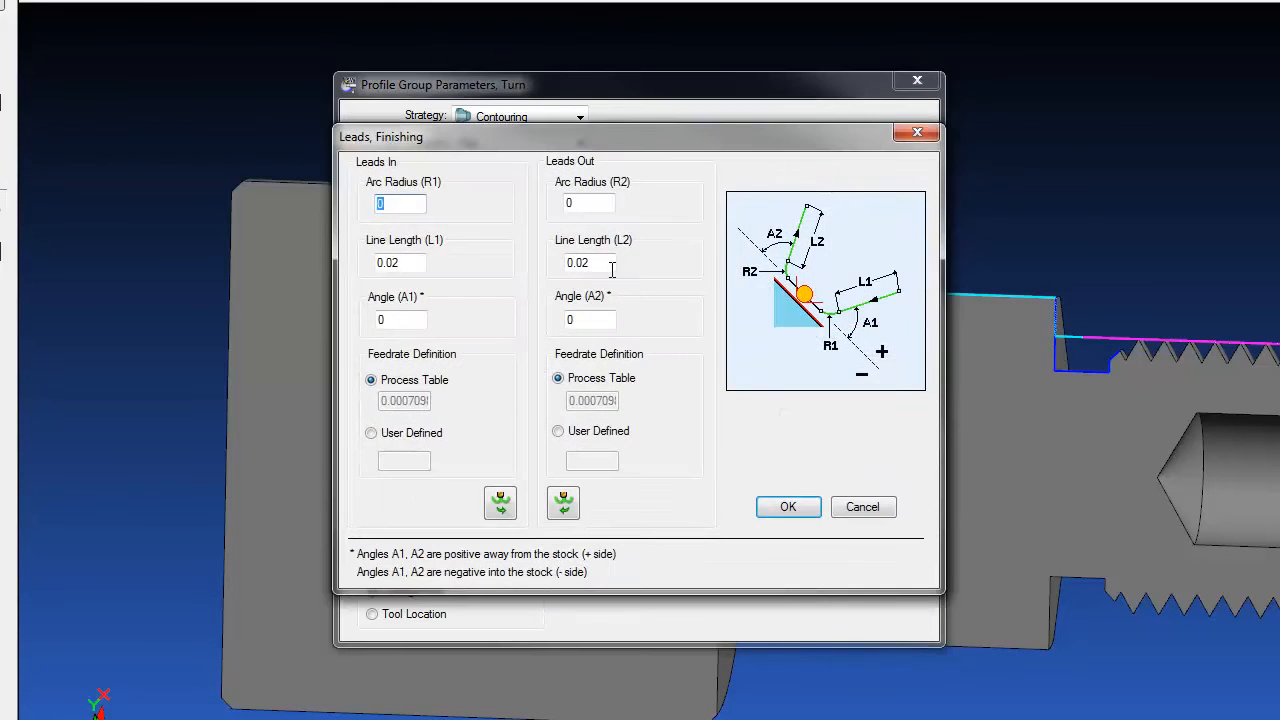
drag(611, 268, 536, 266)
key(BackSpace)
text(.05)
key(Tab)
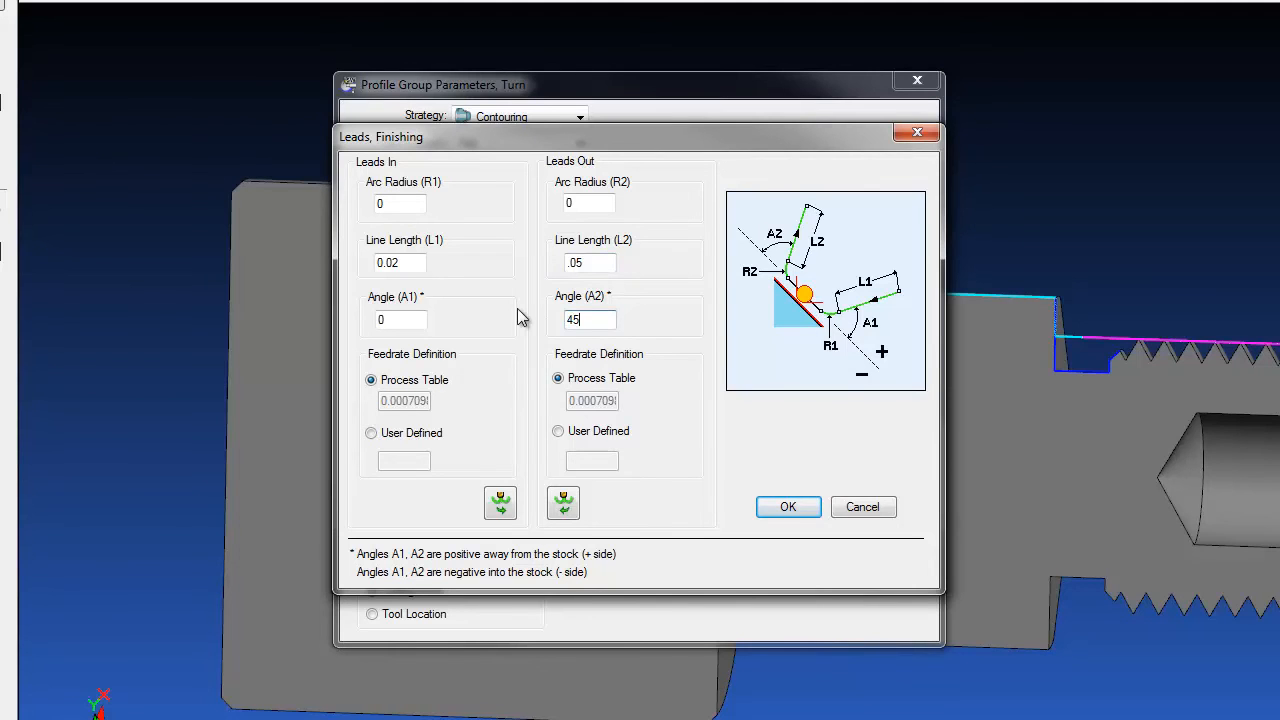
click(813, 511)
Step: Name the new contouring group TURN BACK and save its parameters
drag(821, 394, 767, 376)
text(TURN BACK)
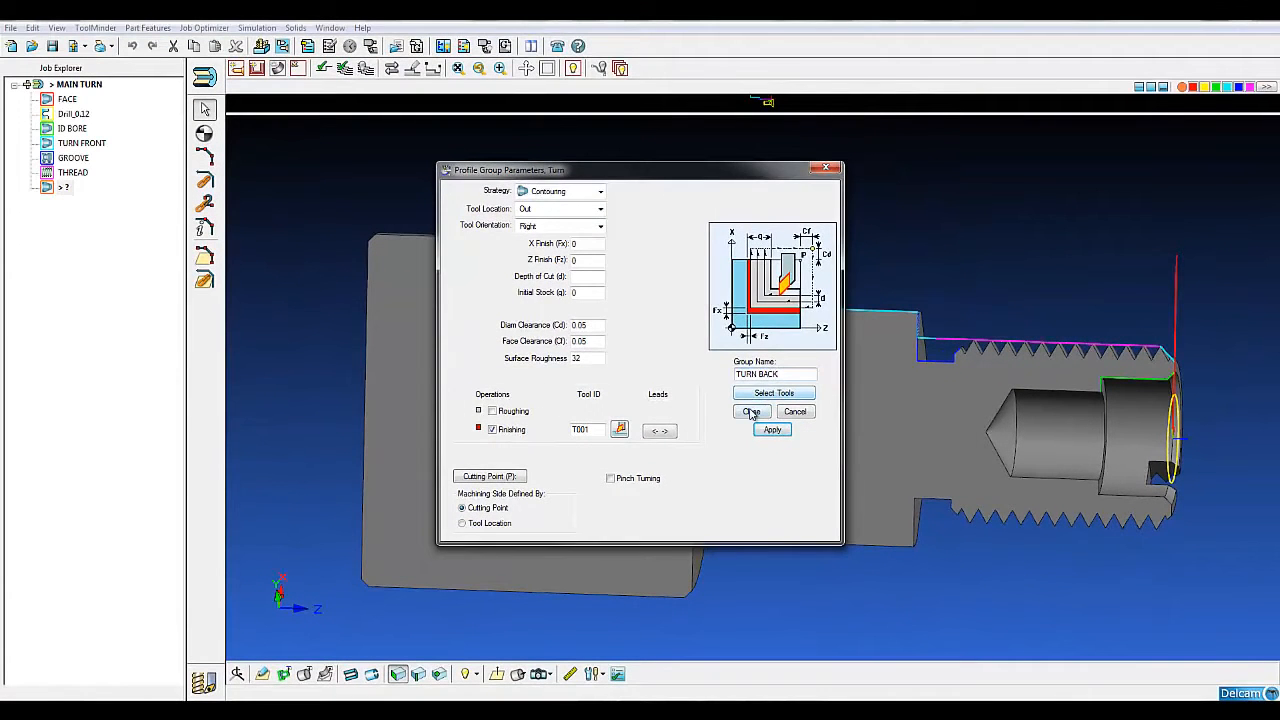
click(806, 446)
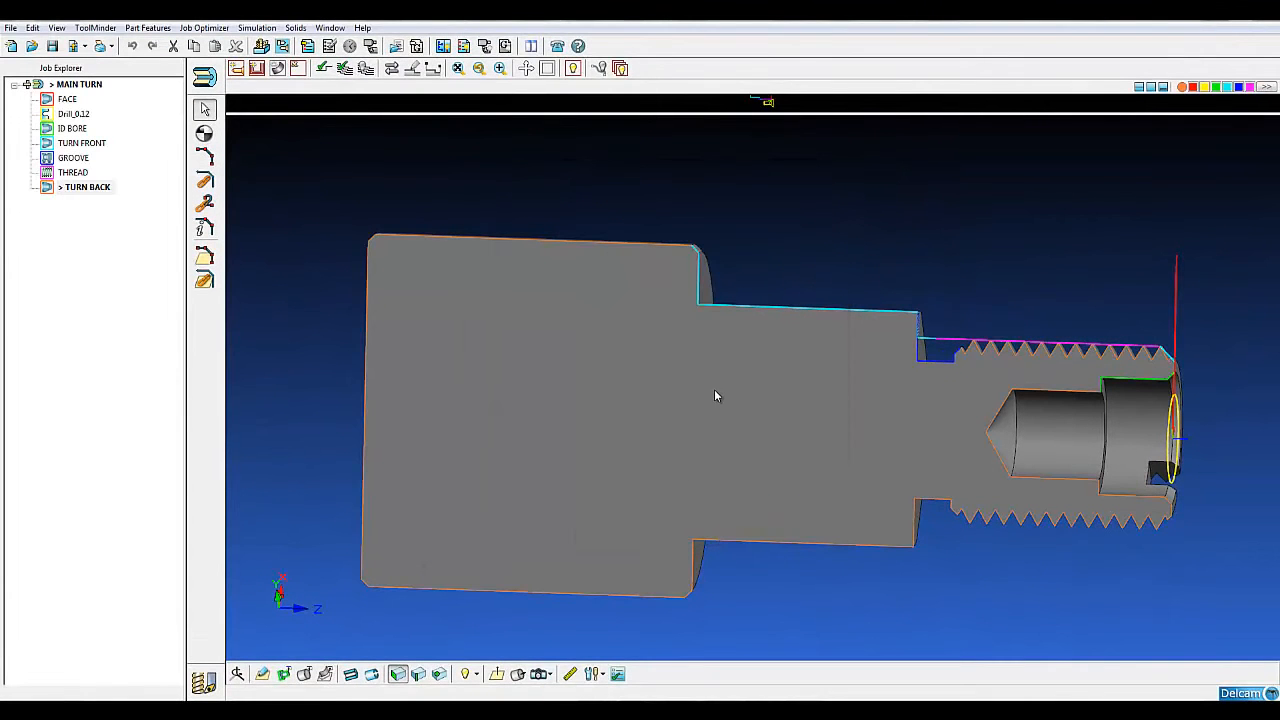
Step: Define the TURN BACK profile along the large diameter's upper edge straight back to the rear face, and verify its tool path
click(200, 258)
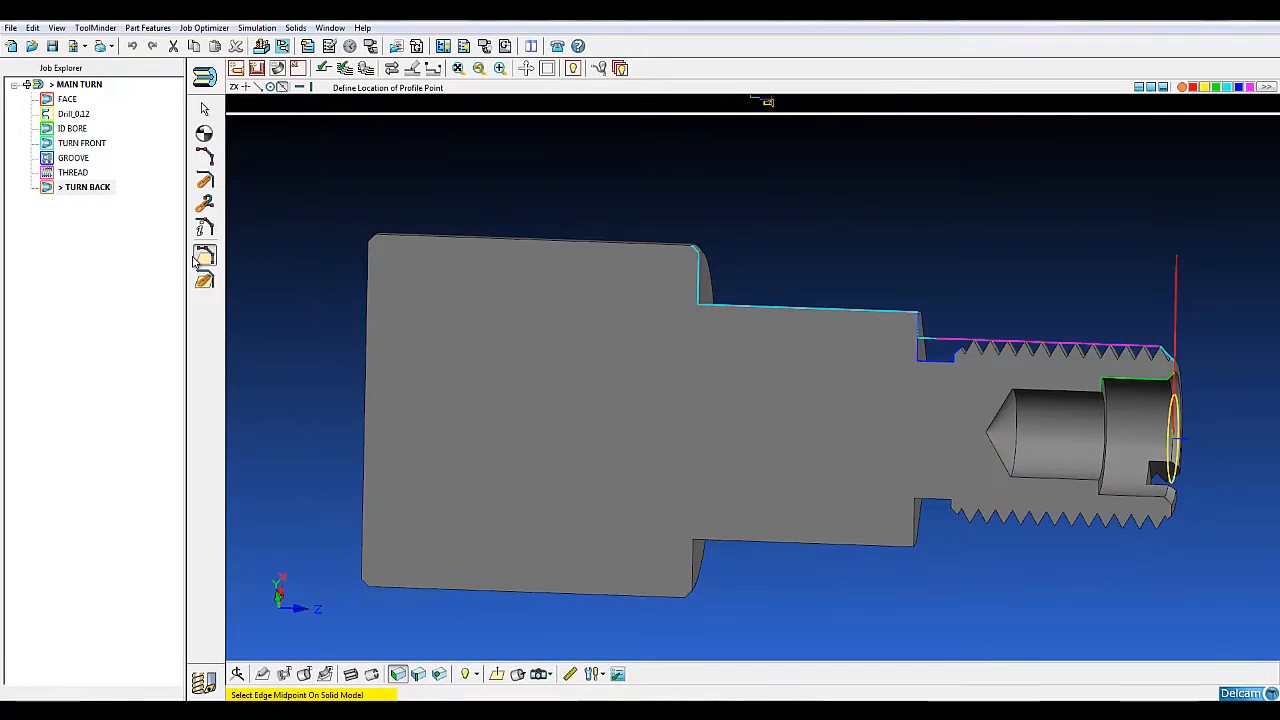
click(257, 87)
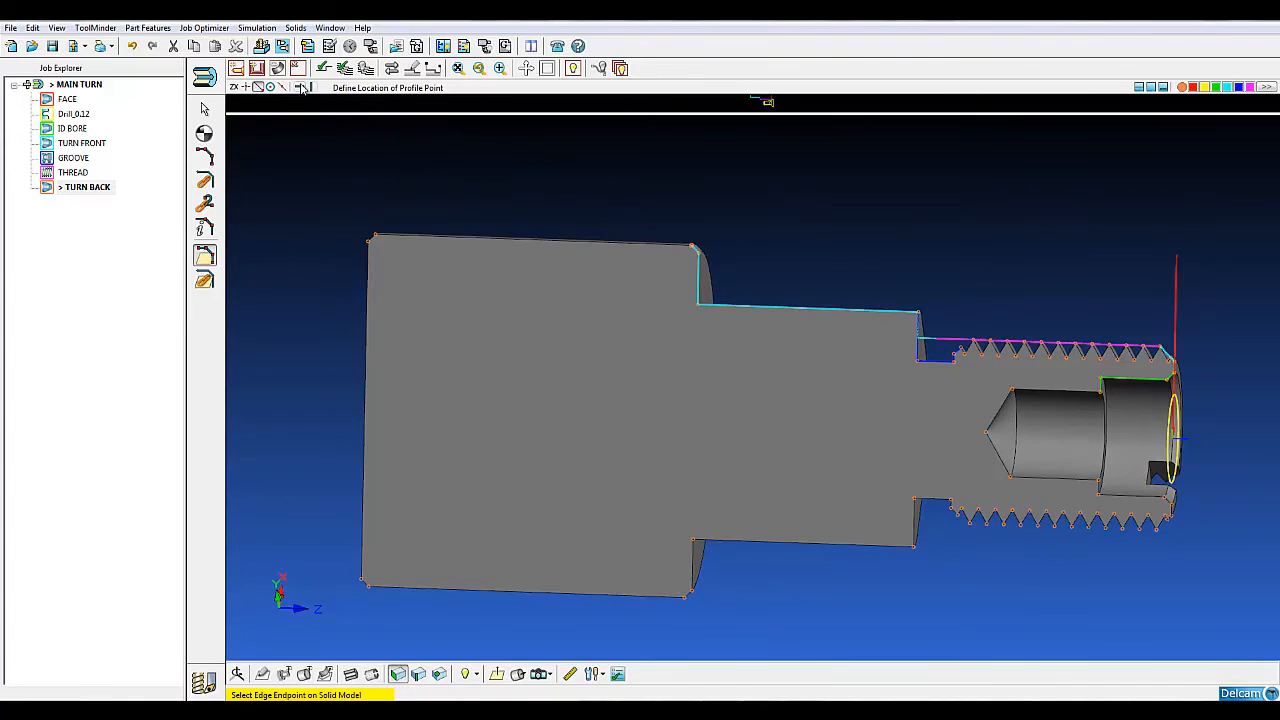
click(369, 242)
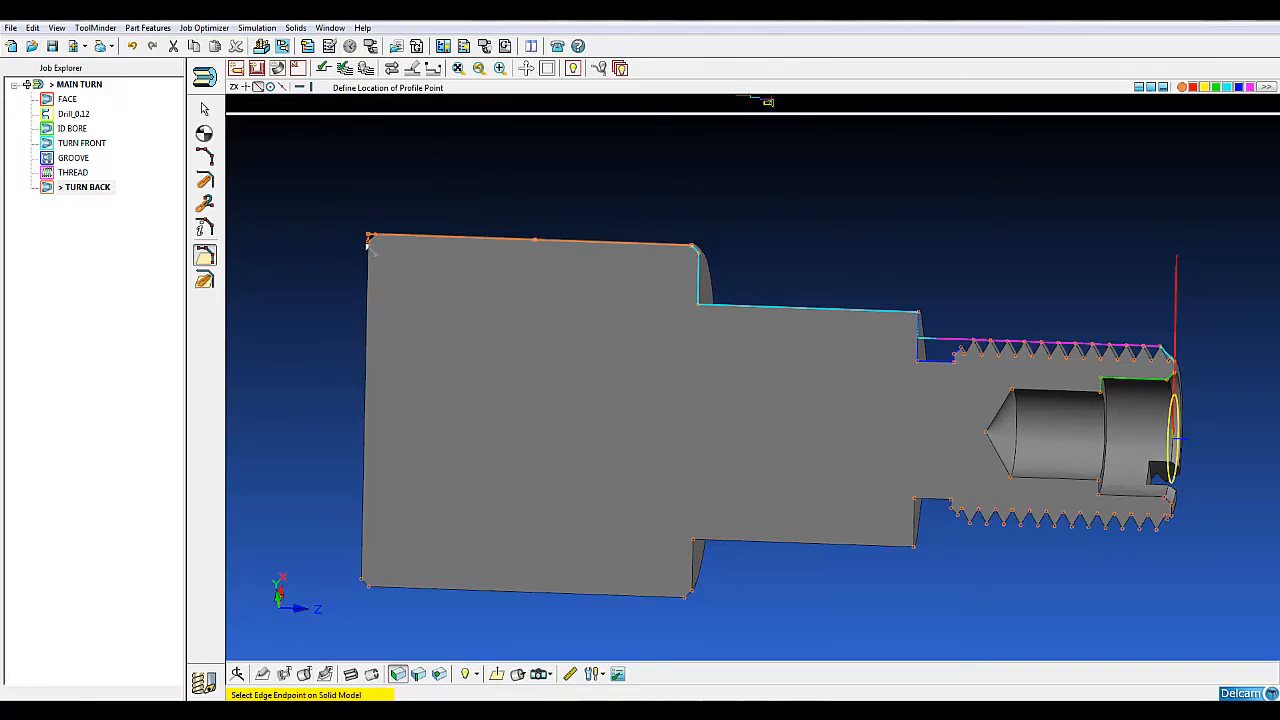
click(323, 68)
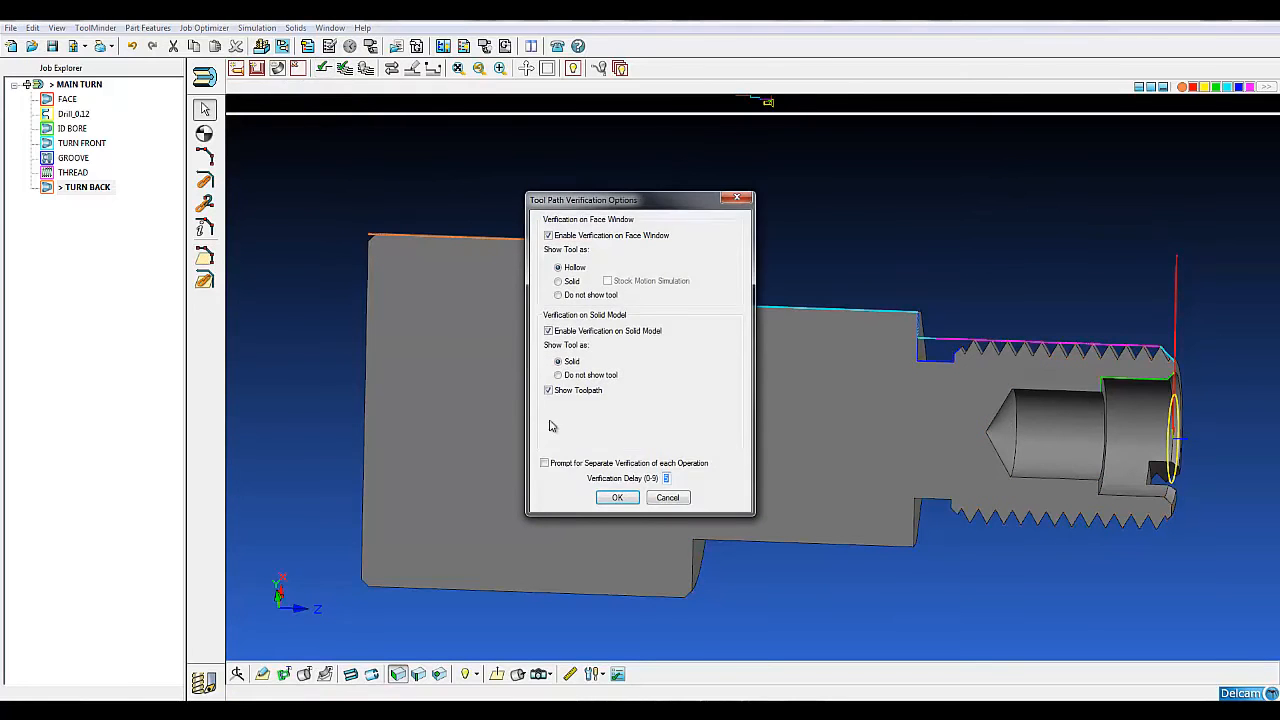
click(613, 497)
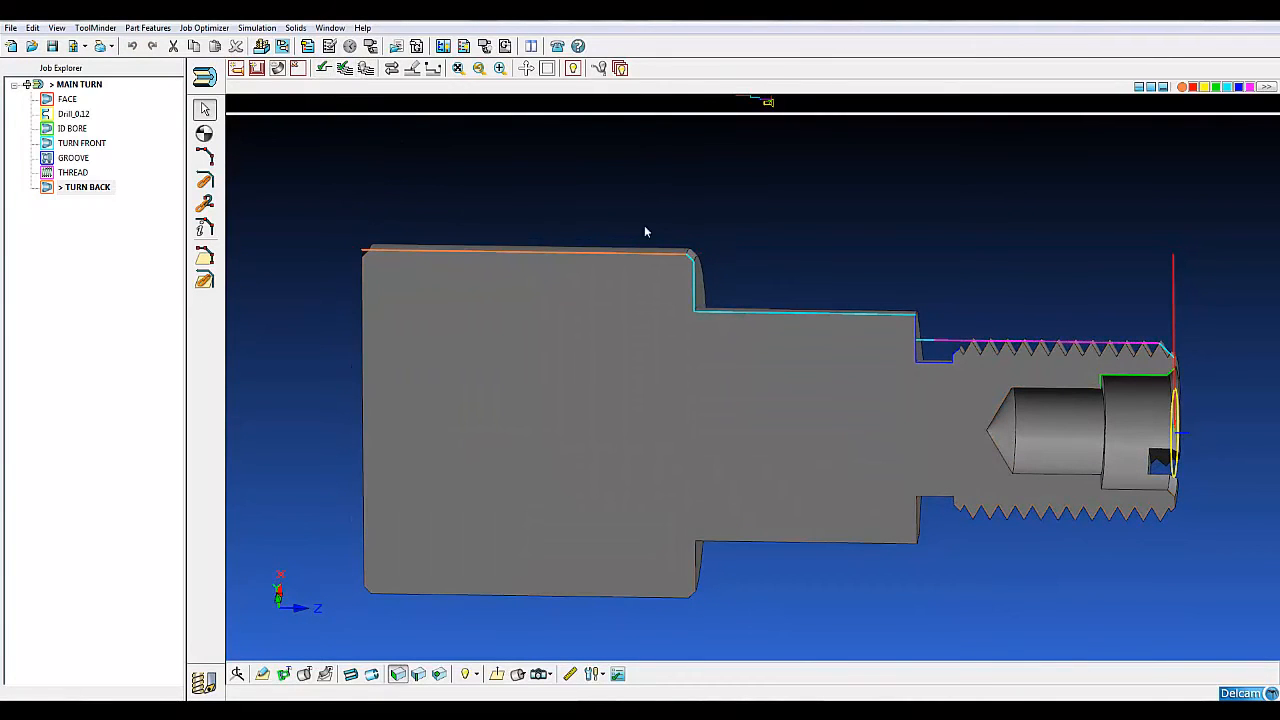
Step: Set the colour for the next machining group to dark green
click(1267, 88)
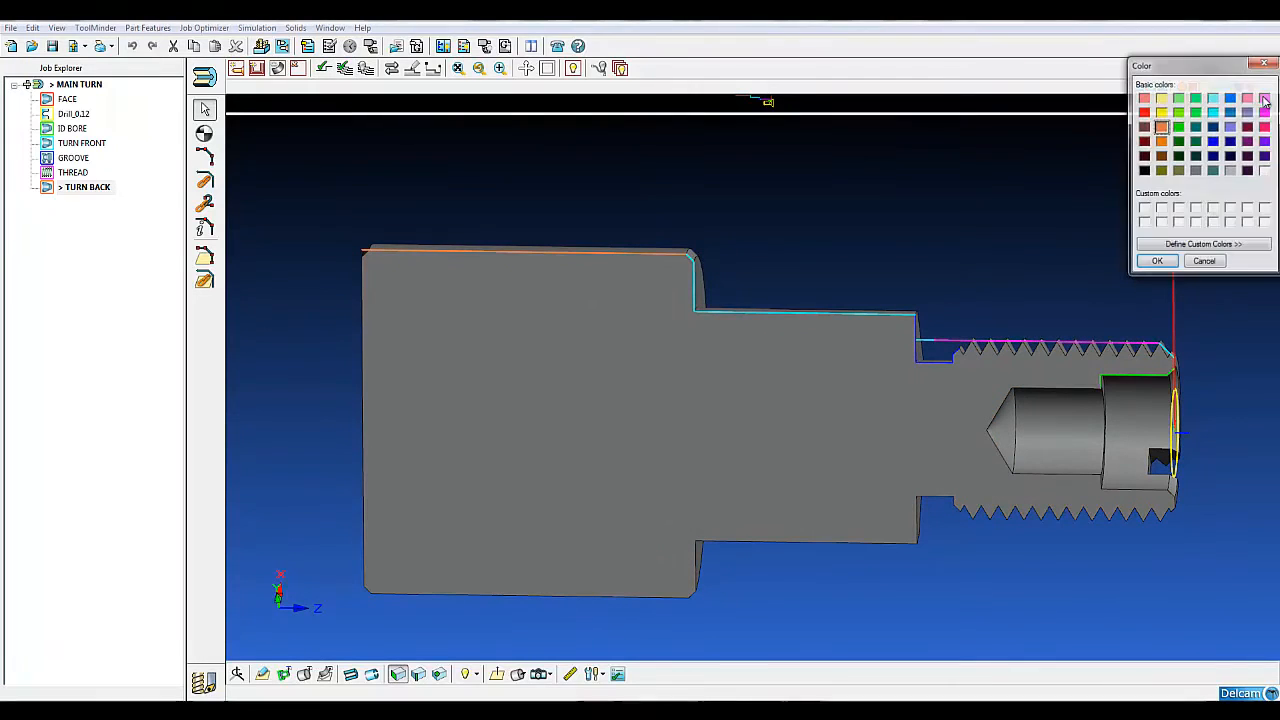
click(1178, 141)
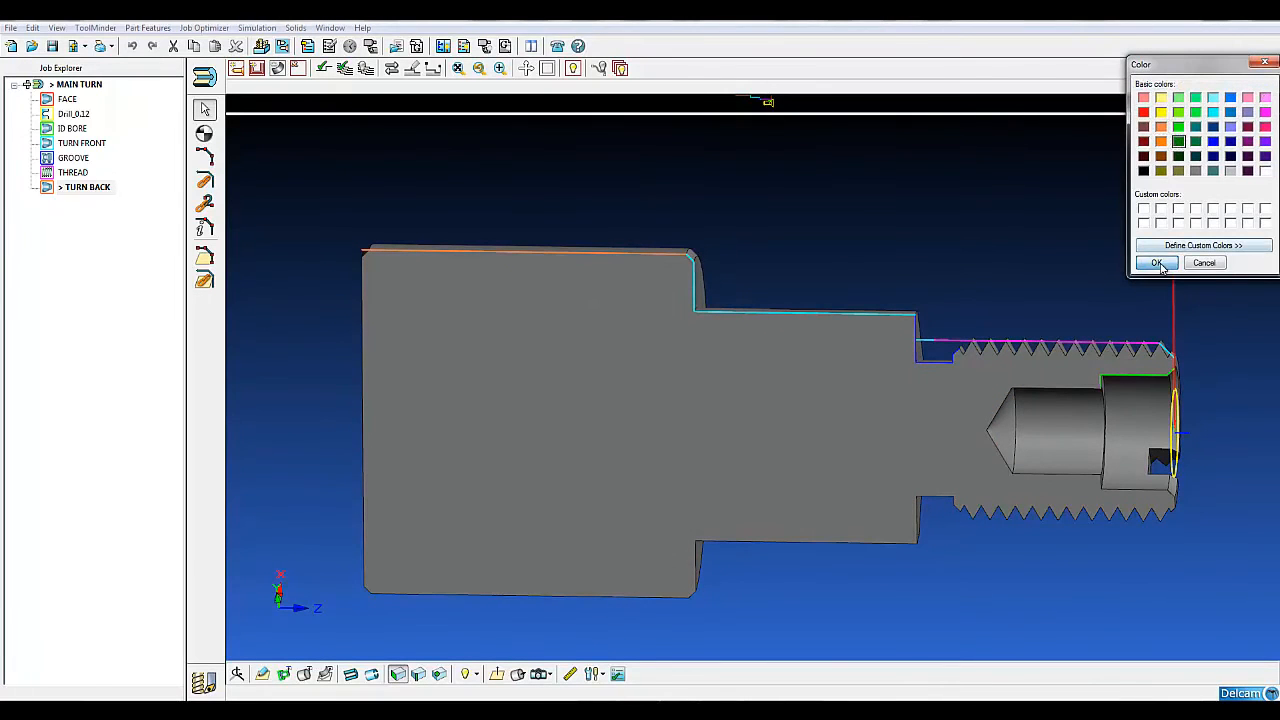
click(1156, 262)
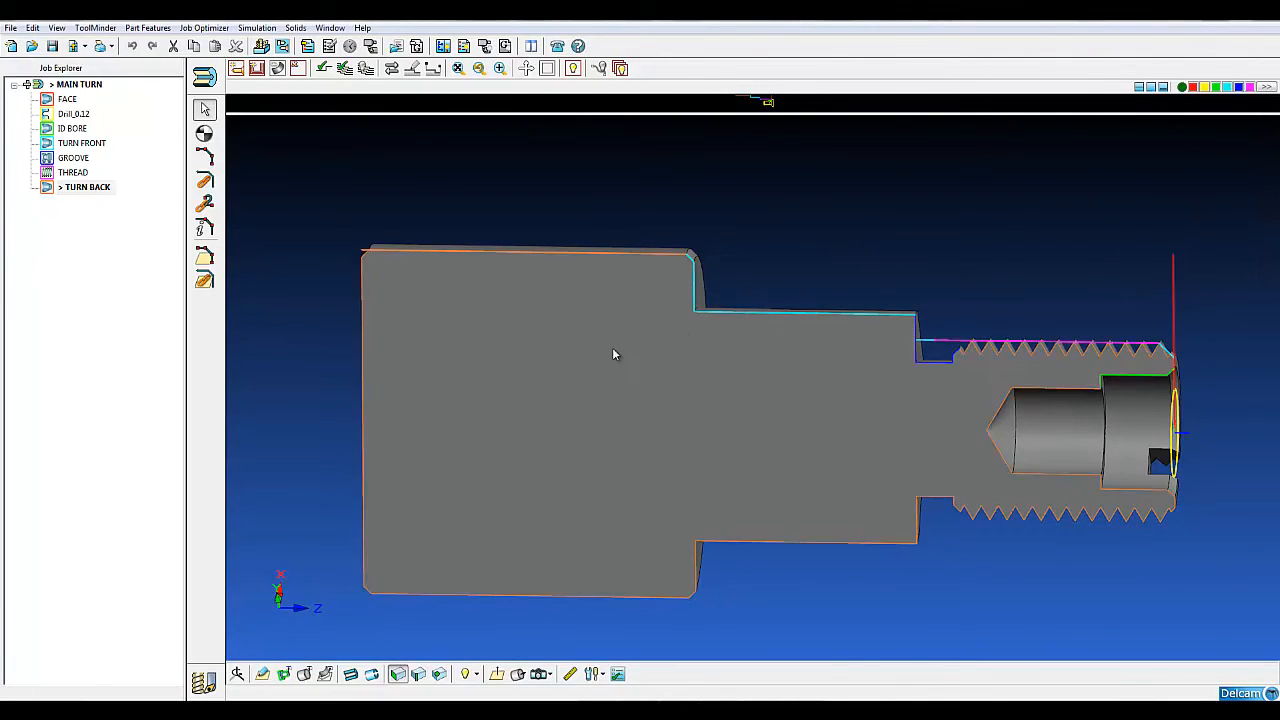
Step: Create a new turning profile group for the part's back end using the Cut Off strategy
middle_drag(571, 374, 630, 275)
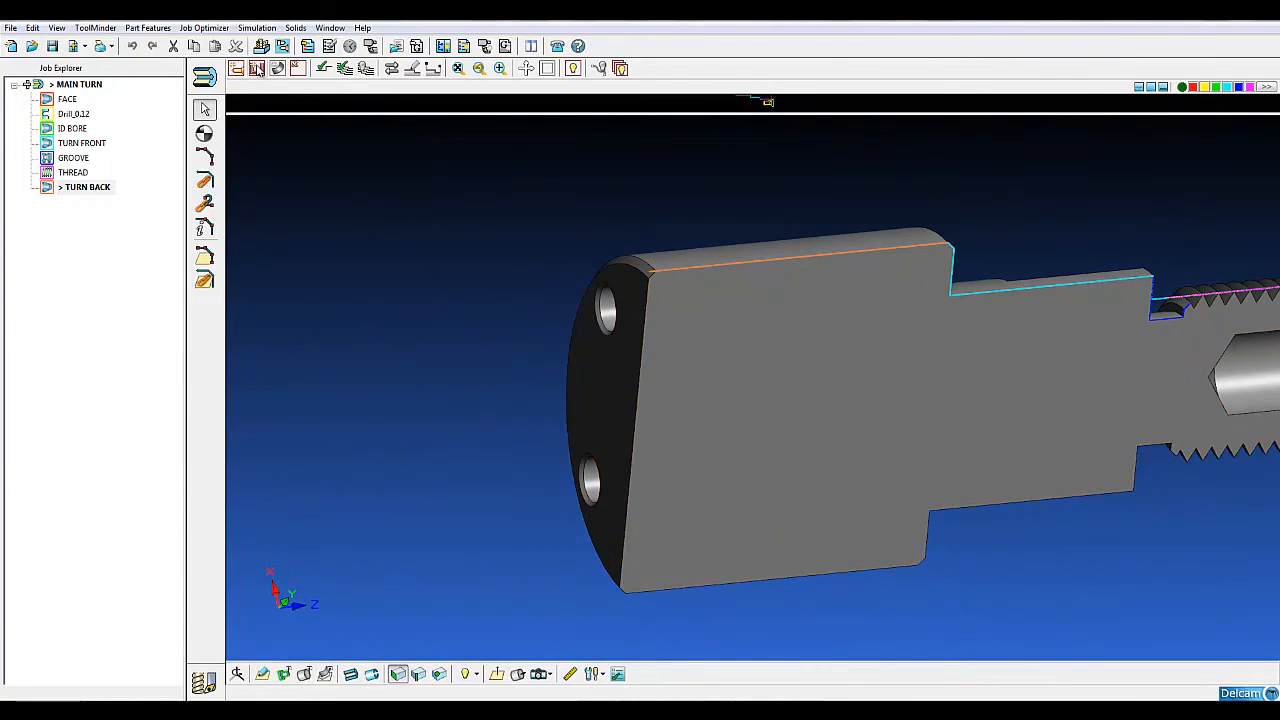
click(257, 68)
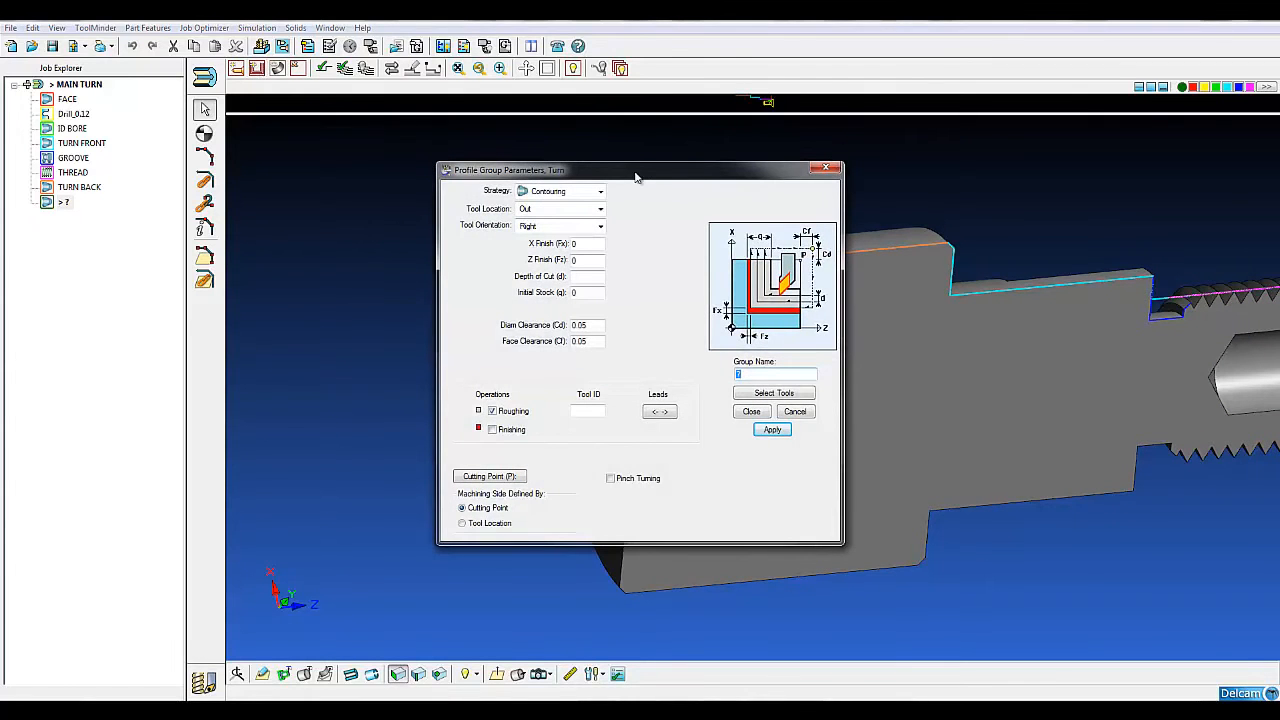
drag(636, 177, 374, 149)
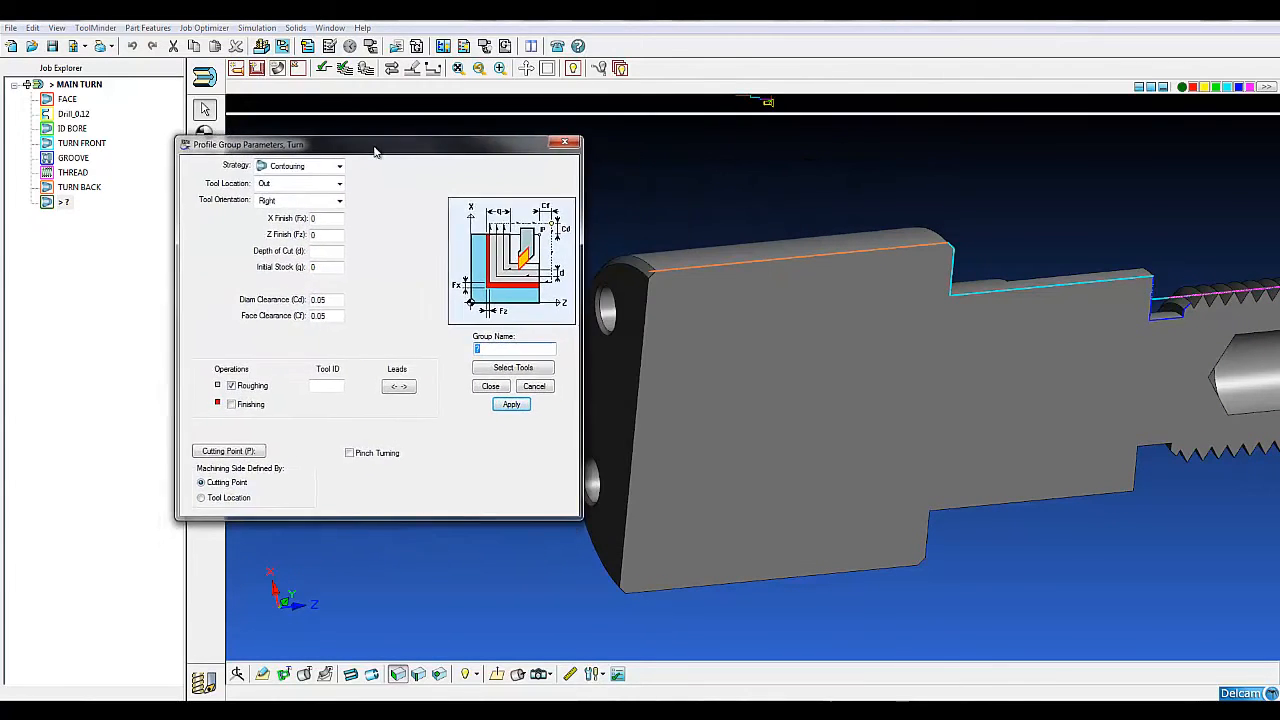
click(301, 114)
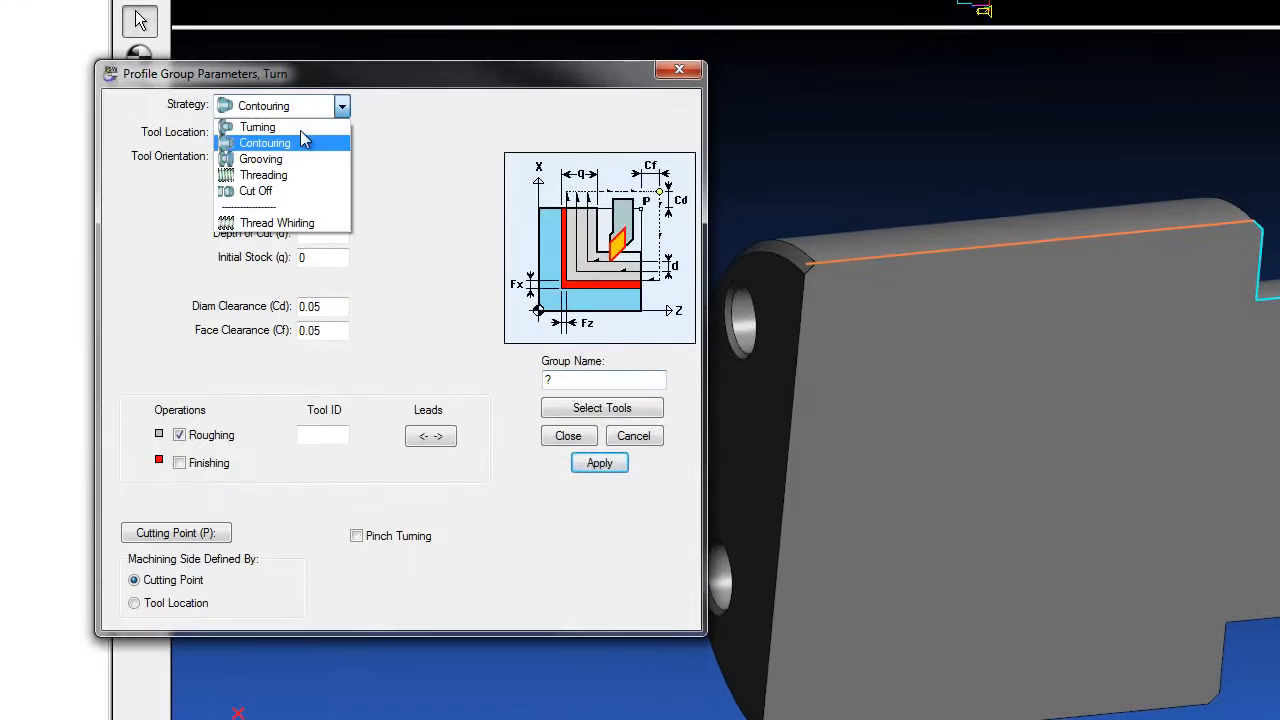
click(287, 196)
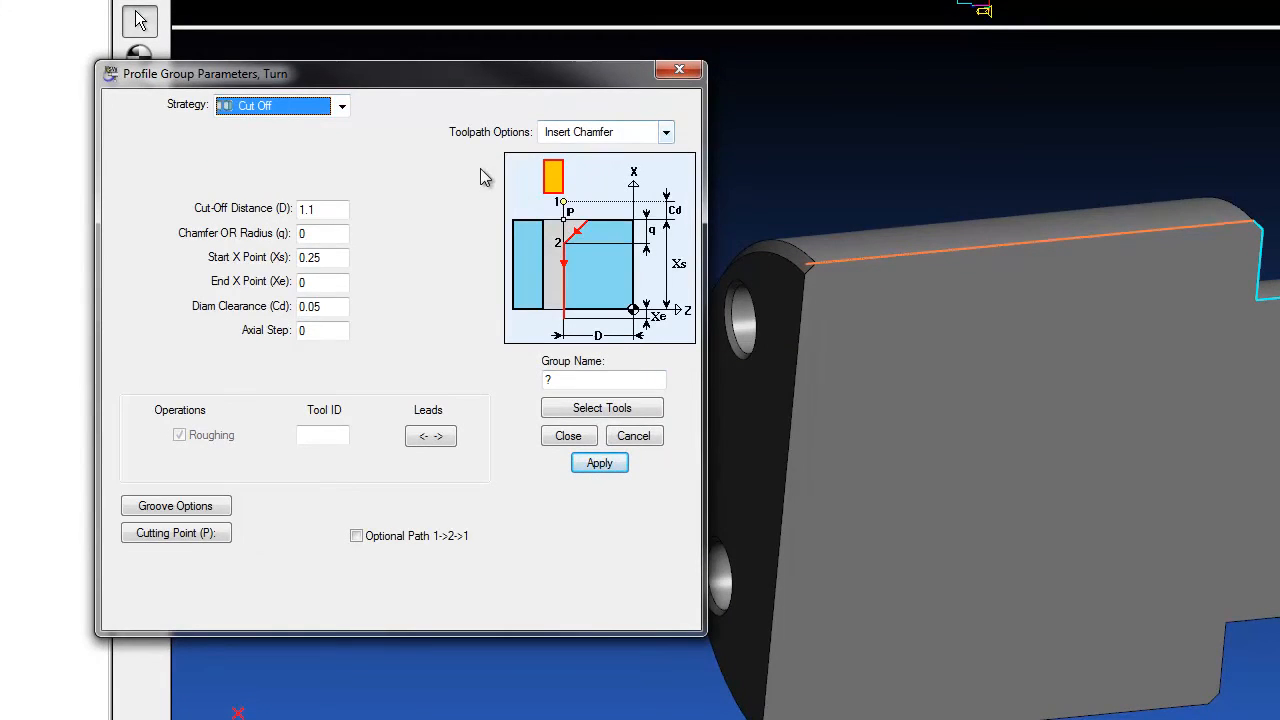
Step: Check the height of the back-edge chamfer on the model and set the cut-off's Chamfer OR Radius to 0.01
click(331, 213)
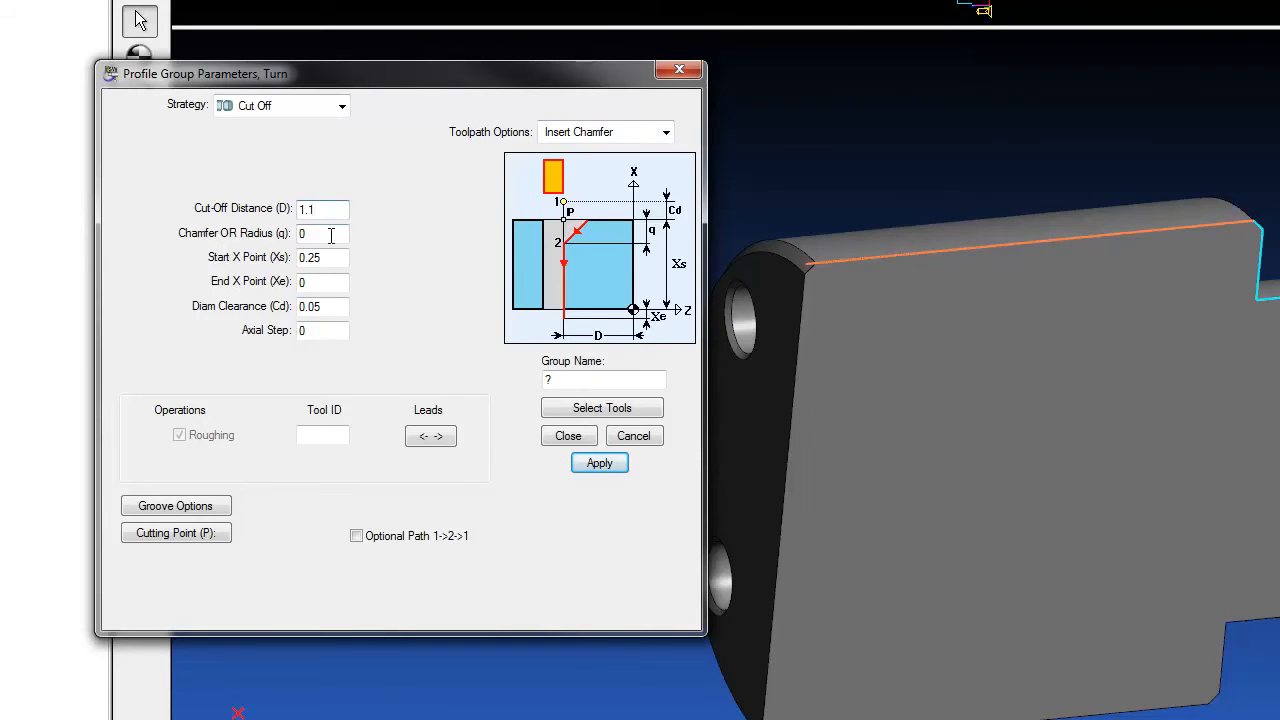
click(331, 234)
click(768, 250)
drag(266, 49, 915, 93)
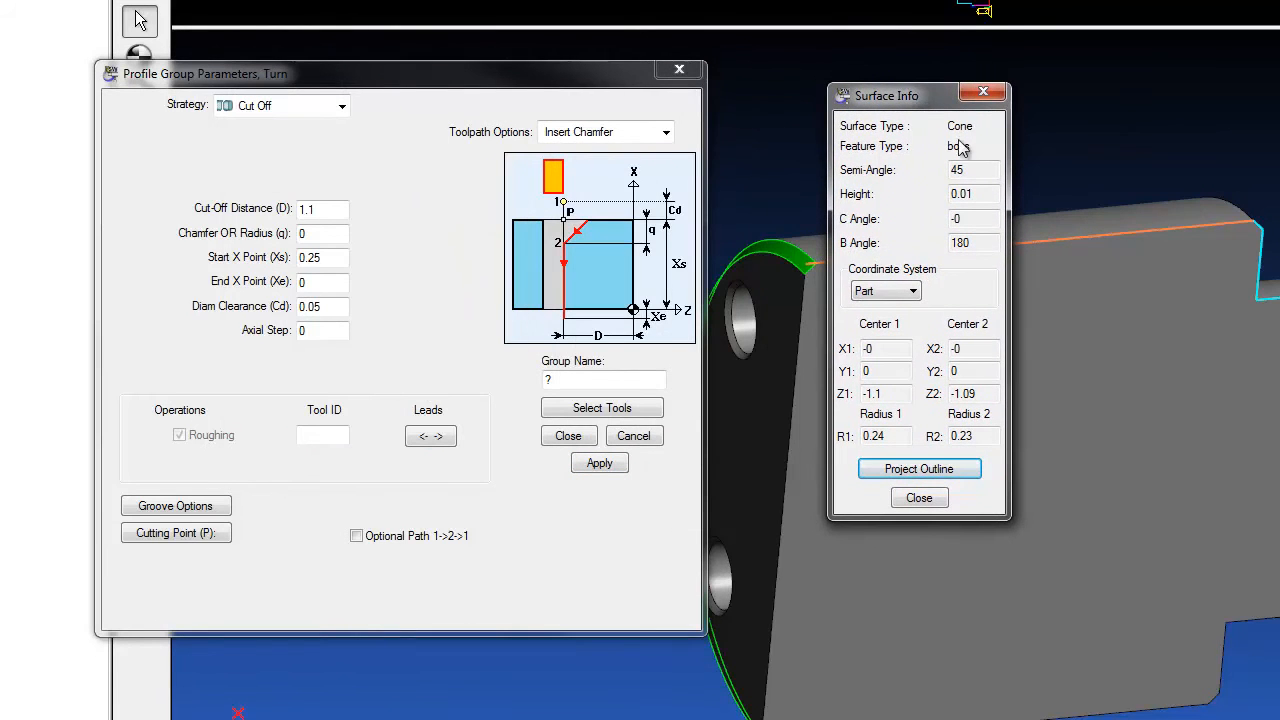
click(983, 197)
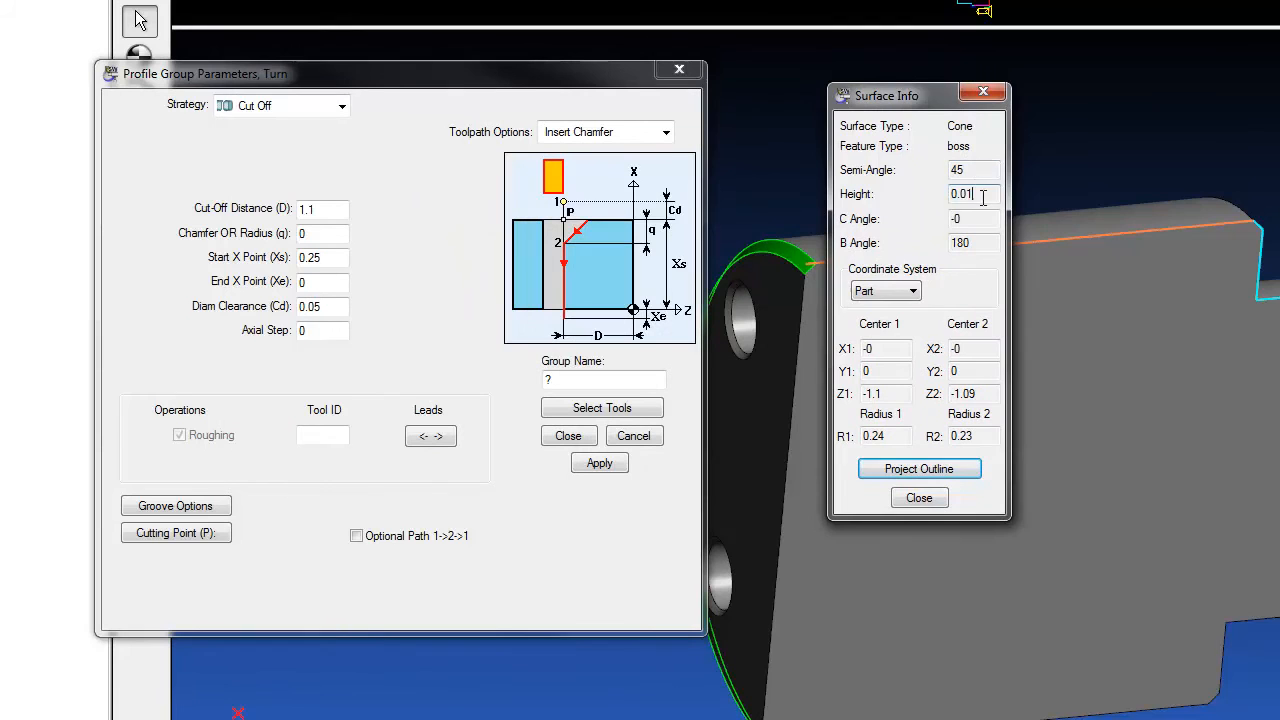
click(983, 97)
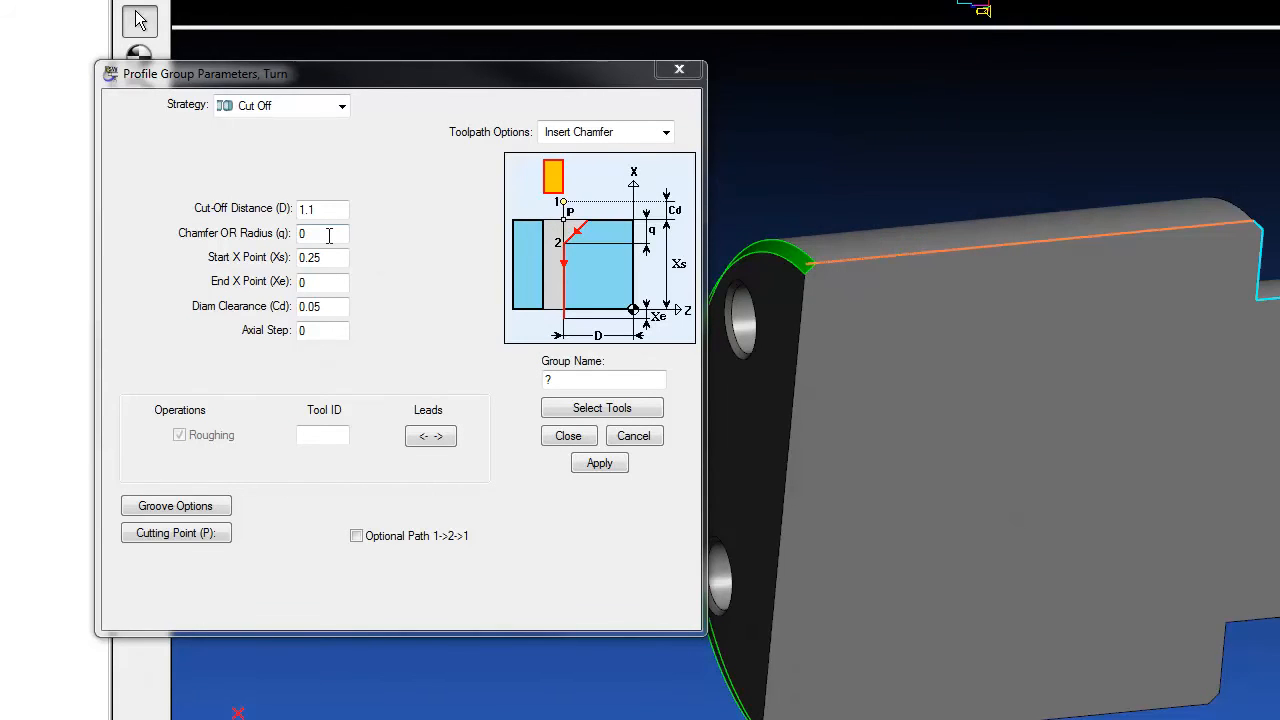
click(329, 236)
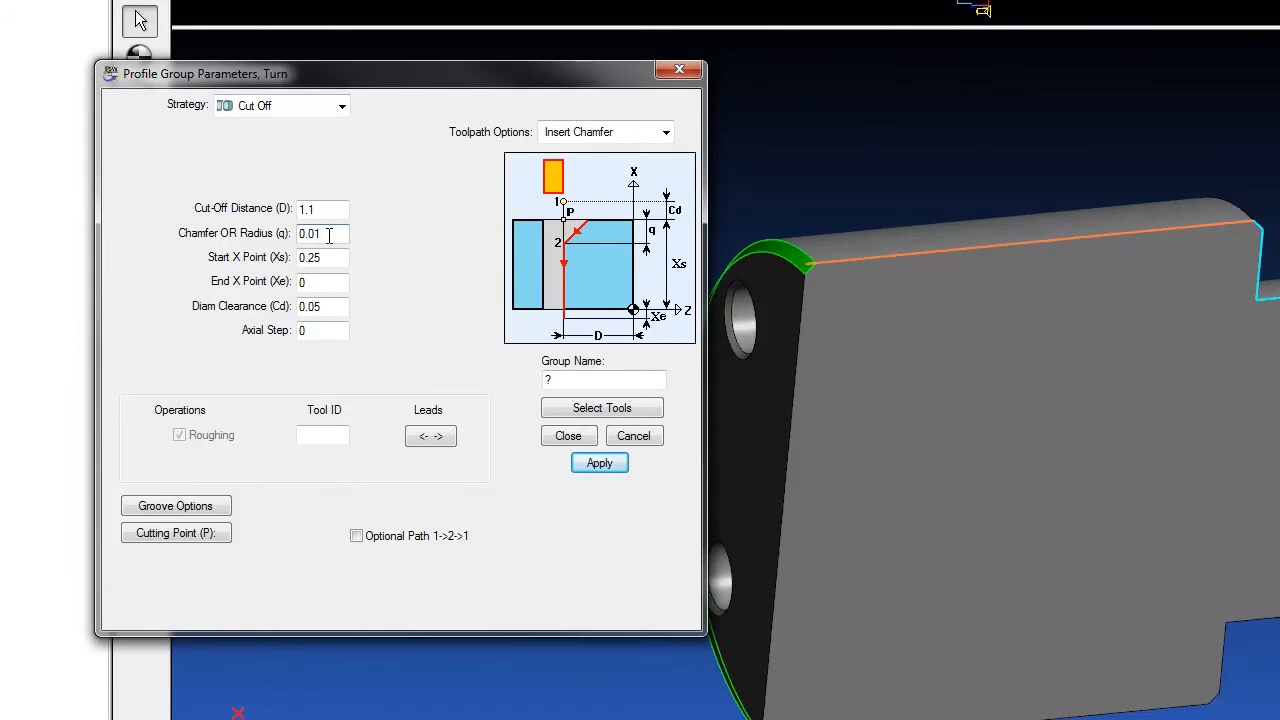
Step: Enable Optional Path 1->2->1 and set Start X Point to 0.24, taken from the radius of the large cylinder
click(334, 258)
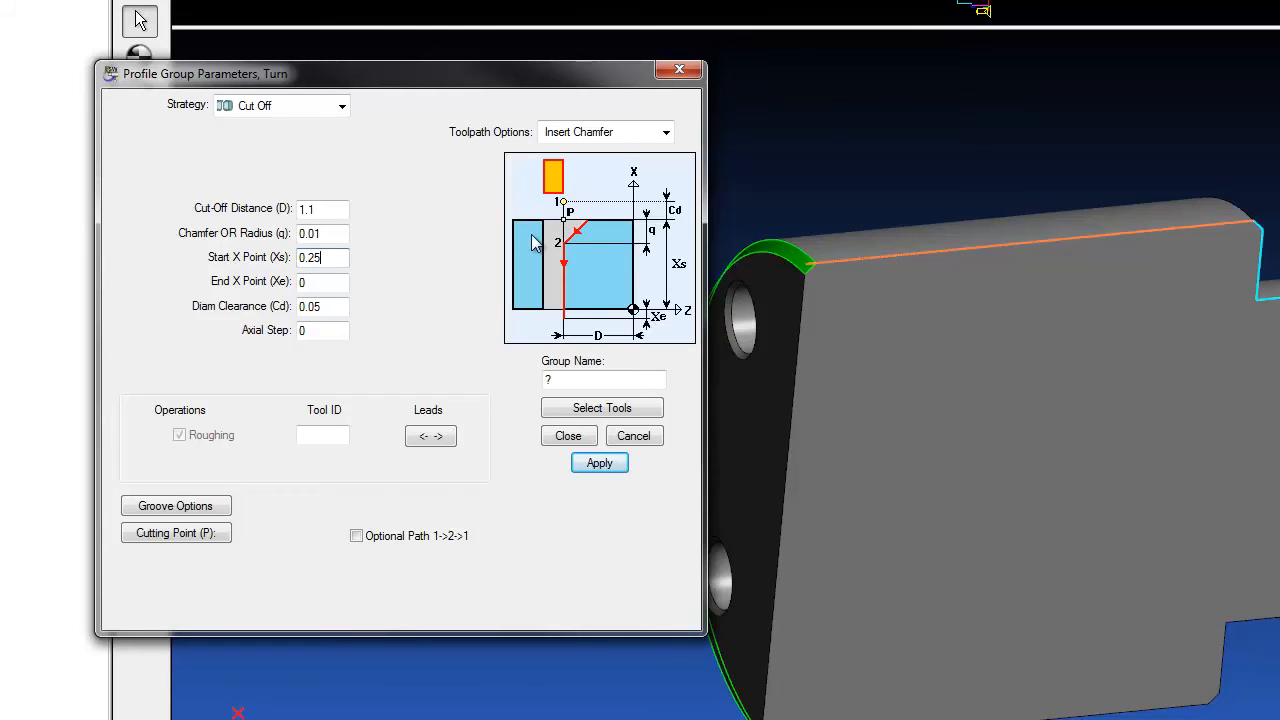
click(356, 538)
double_click(333, 257)
click(831, 254)
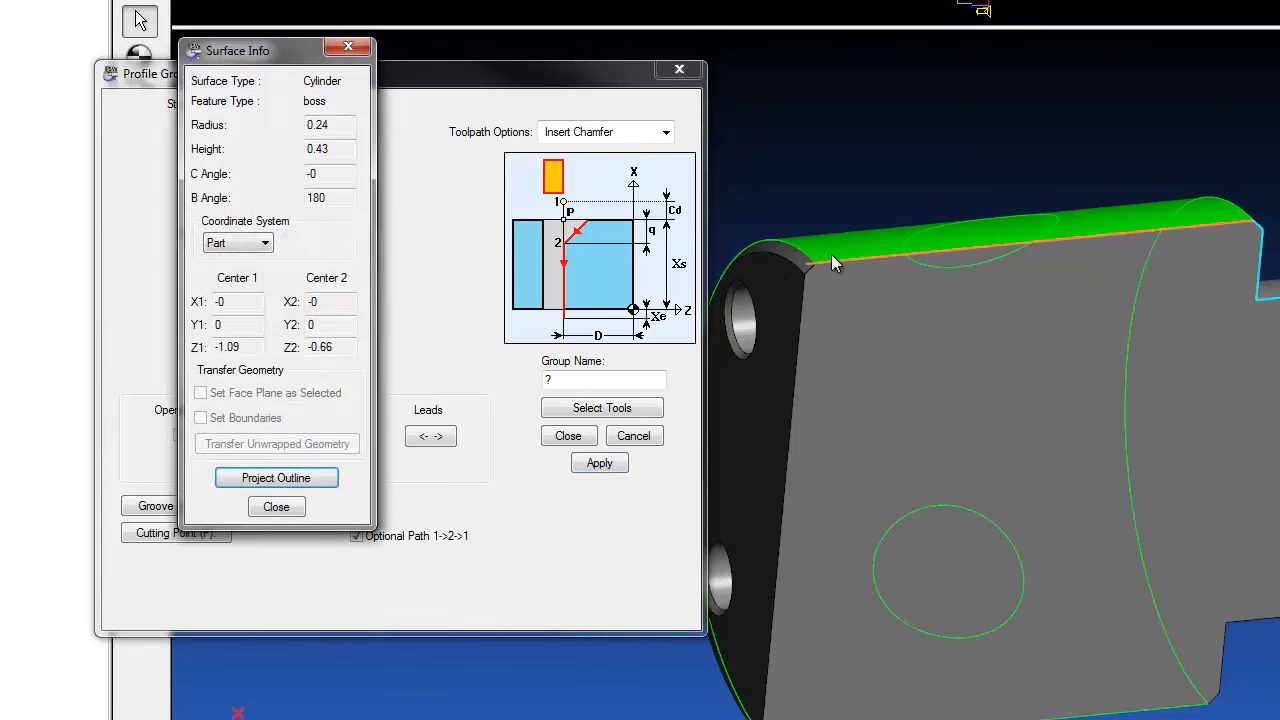
drag(272, 58, 885, 87)
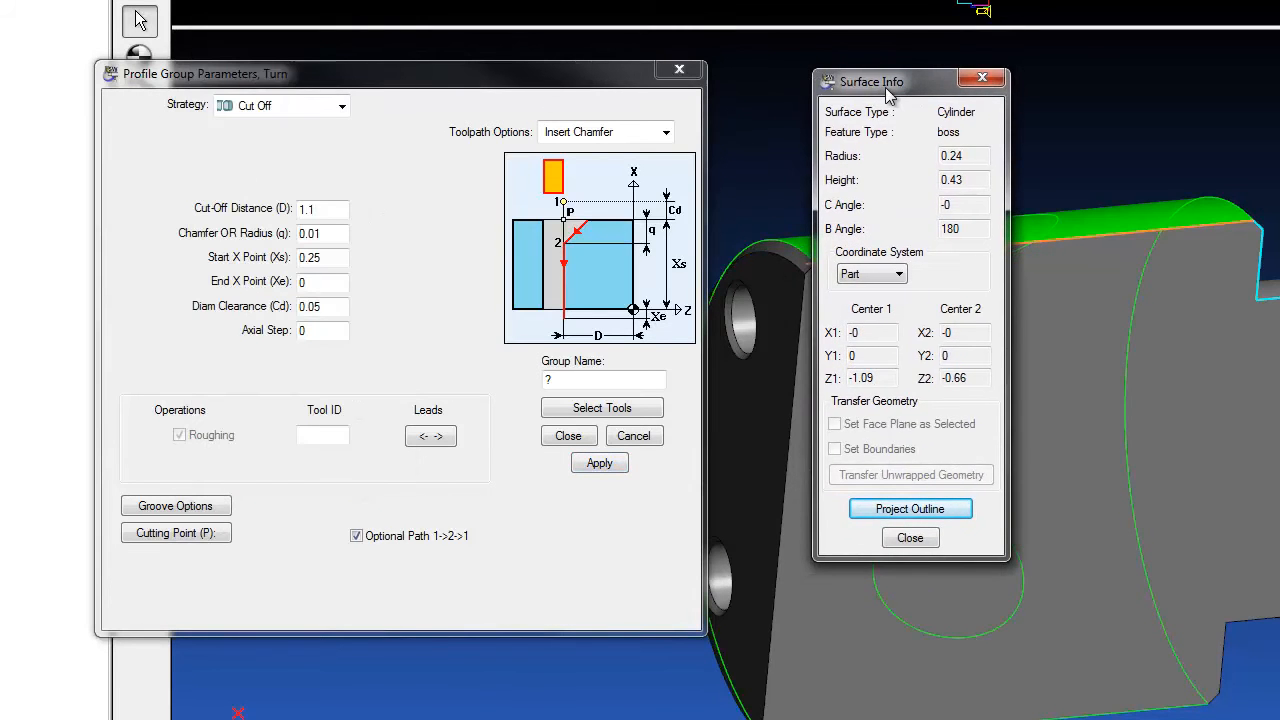
drag(968, 157, 906, 160)
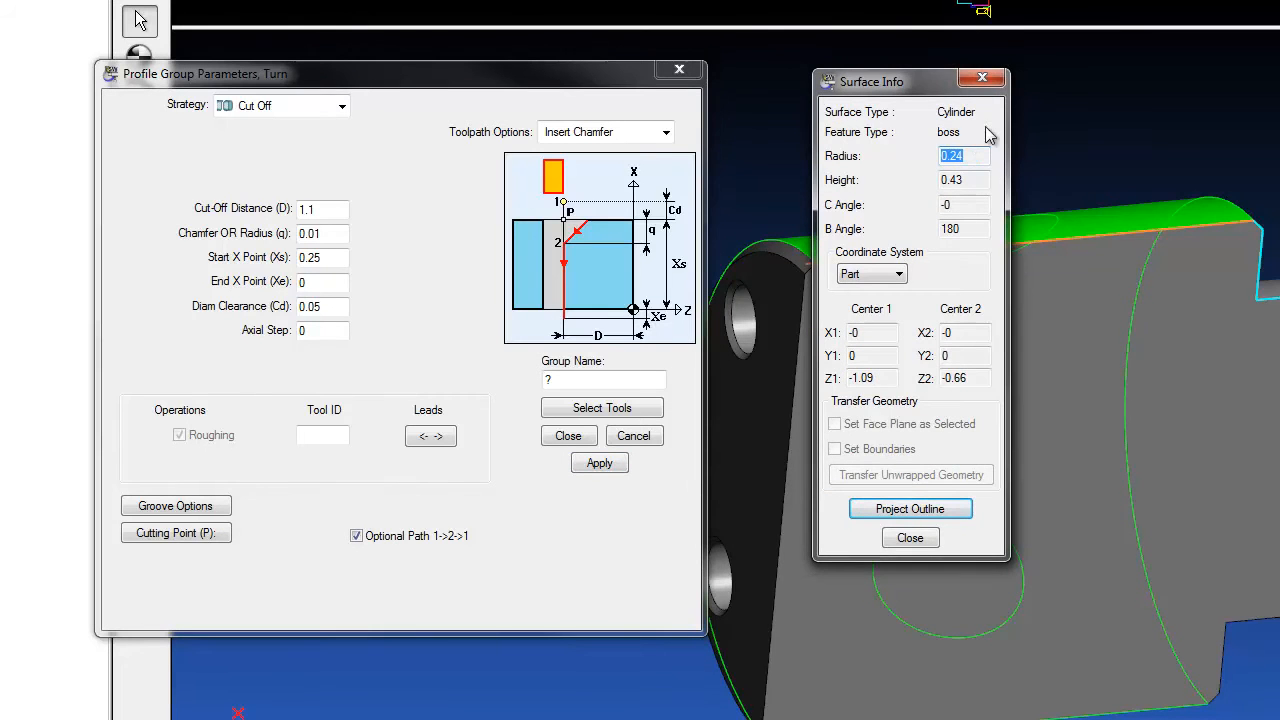
click(983, 79)
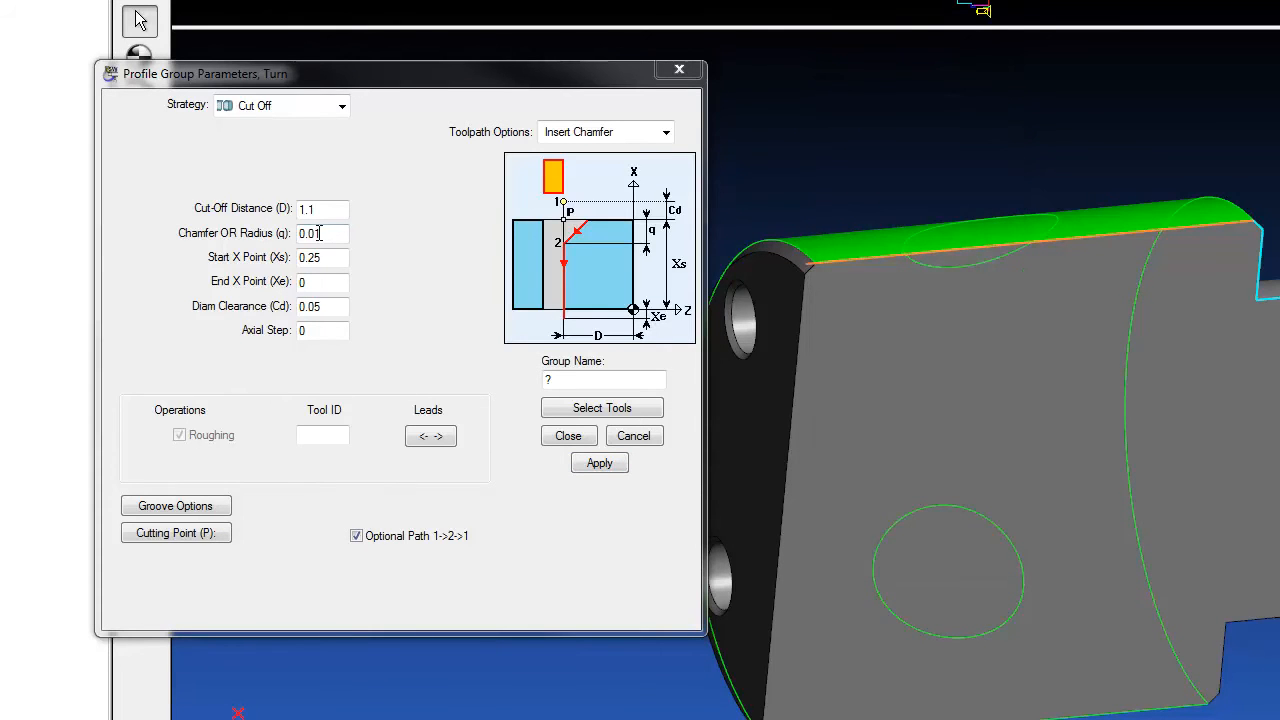
drag(335, 257, 226, 246)
key(BackSpace)
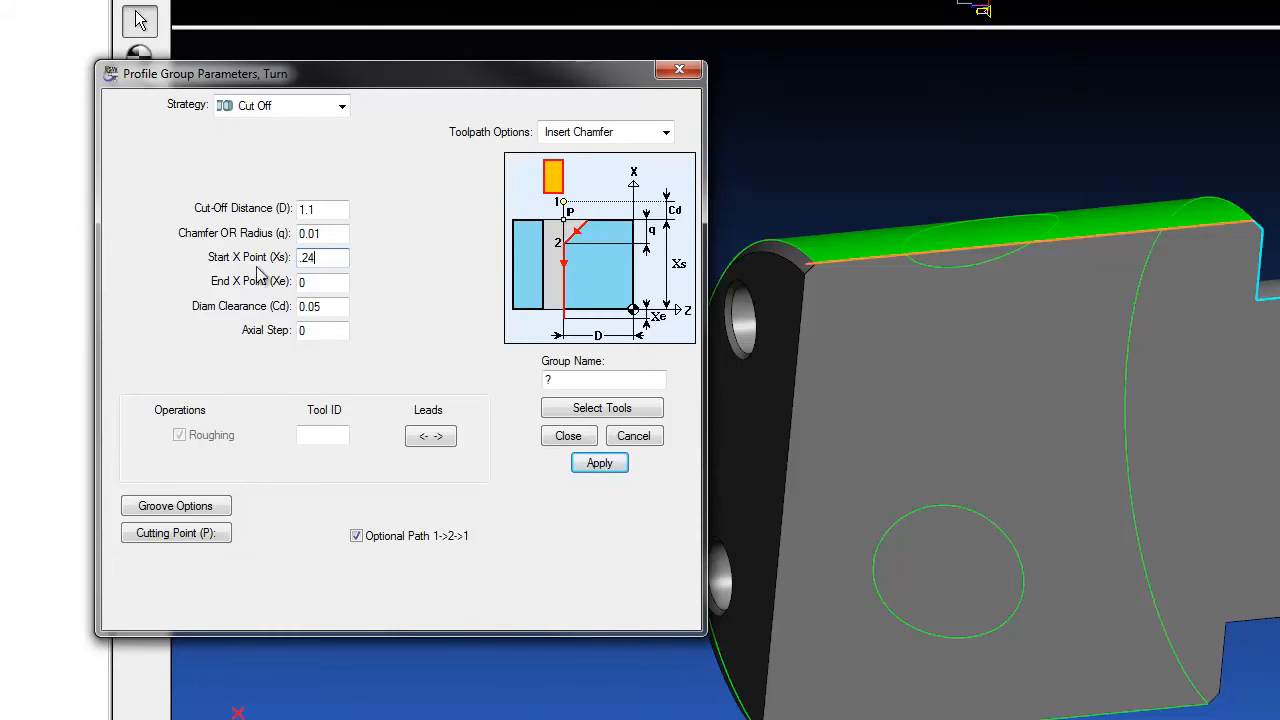
Step: Assign the Cut-off groove tool T004, name the group CUT OFF, and finish the profile group
click(575, 412)
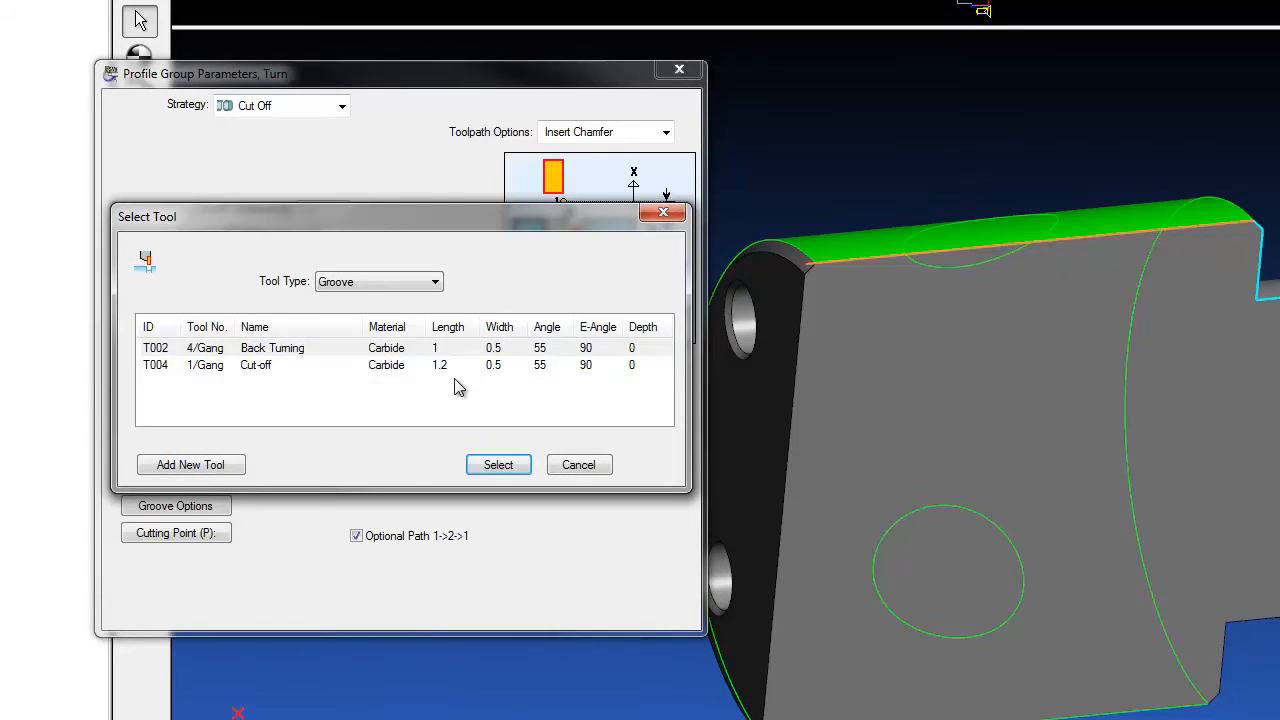
click(451, 366)
click(497, 465)
text(CUT OFF)
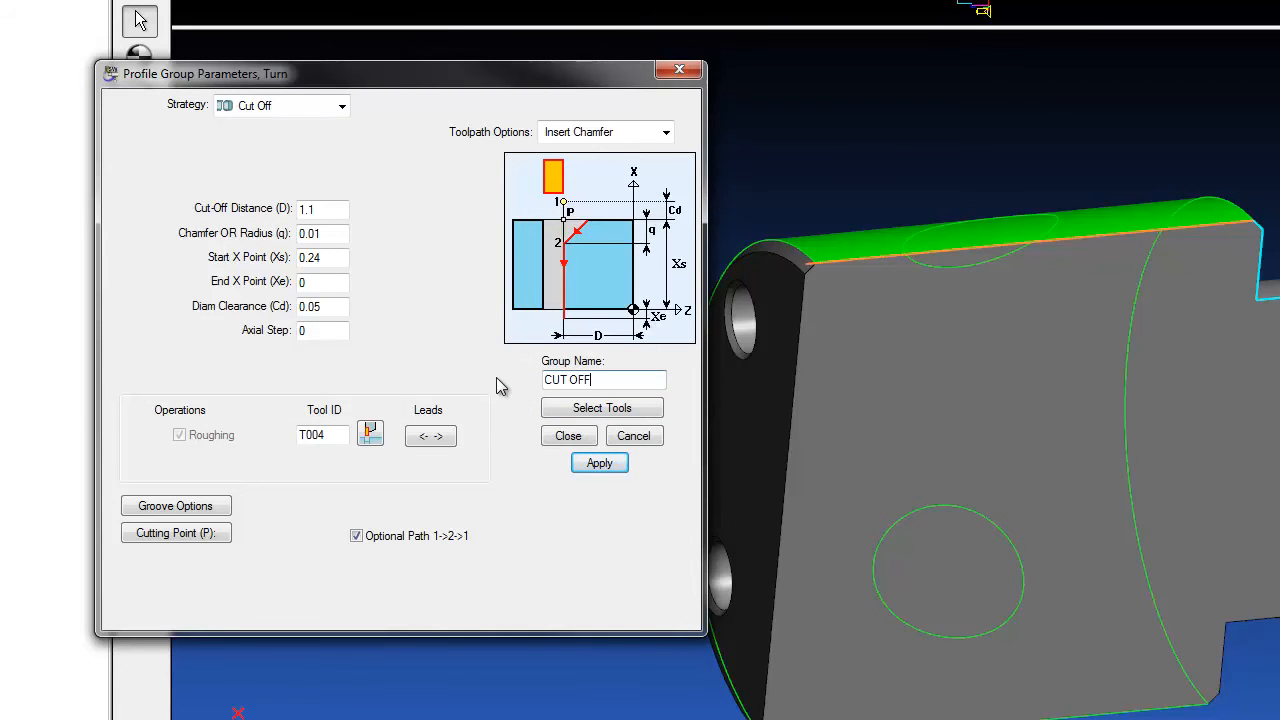
click(568, 435)
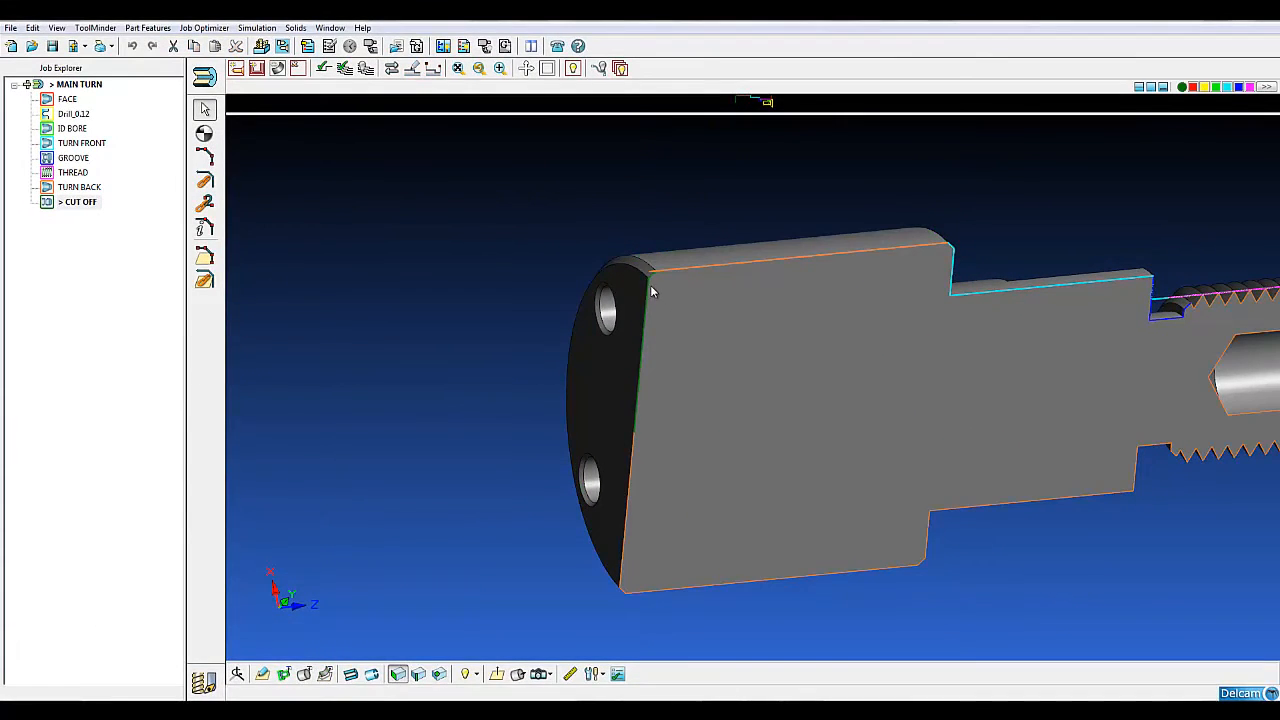
Step: Verify the cut-off toolpath on the solid model with the existing verification options, and display the full unsectioned part
middle_drag(513, 276, 477, 292)
click(324, 68)
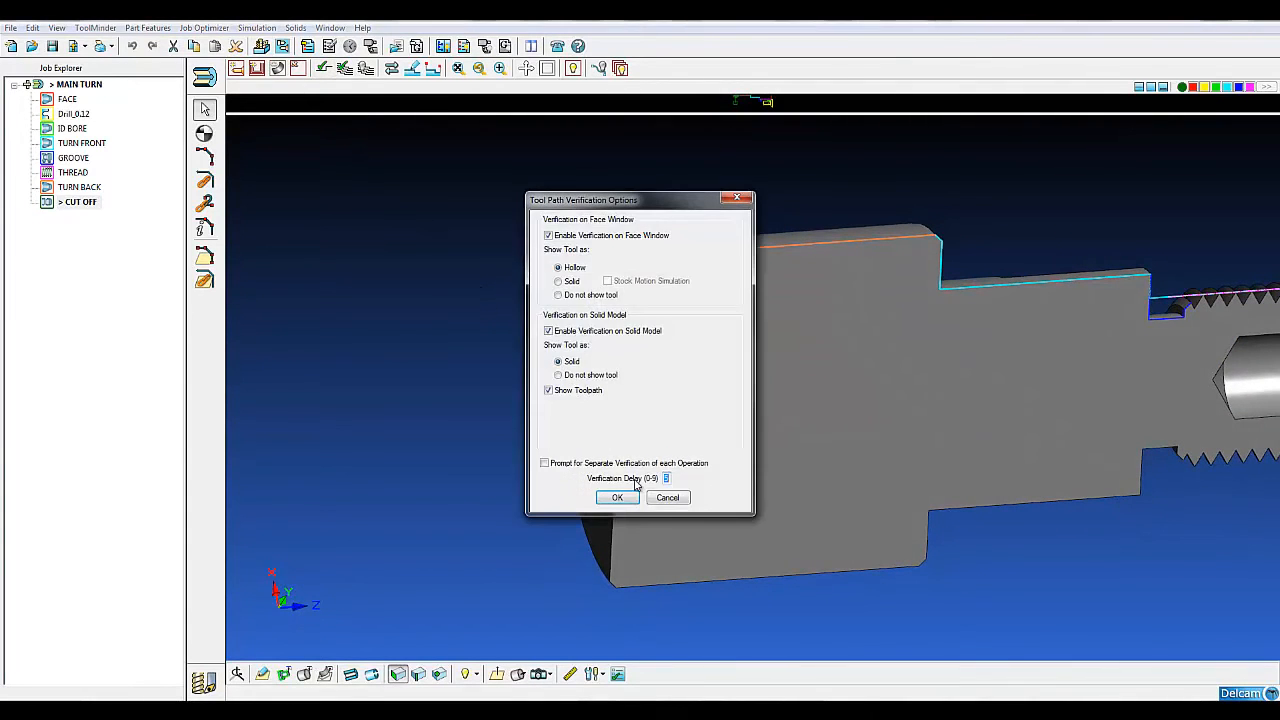
click(613, 497)
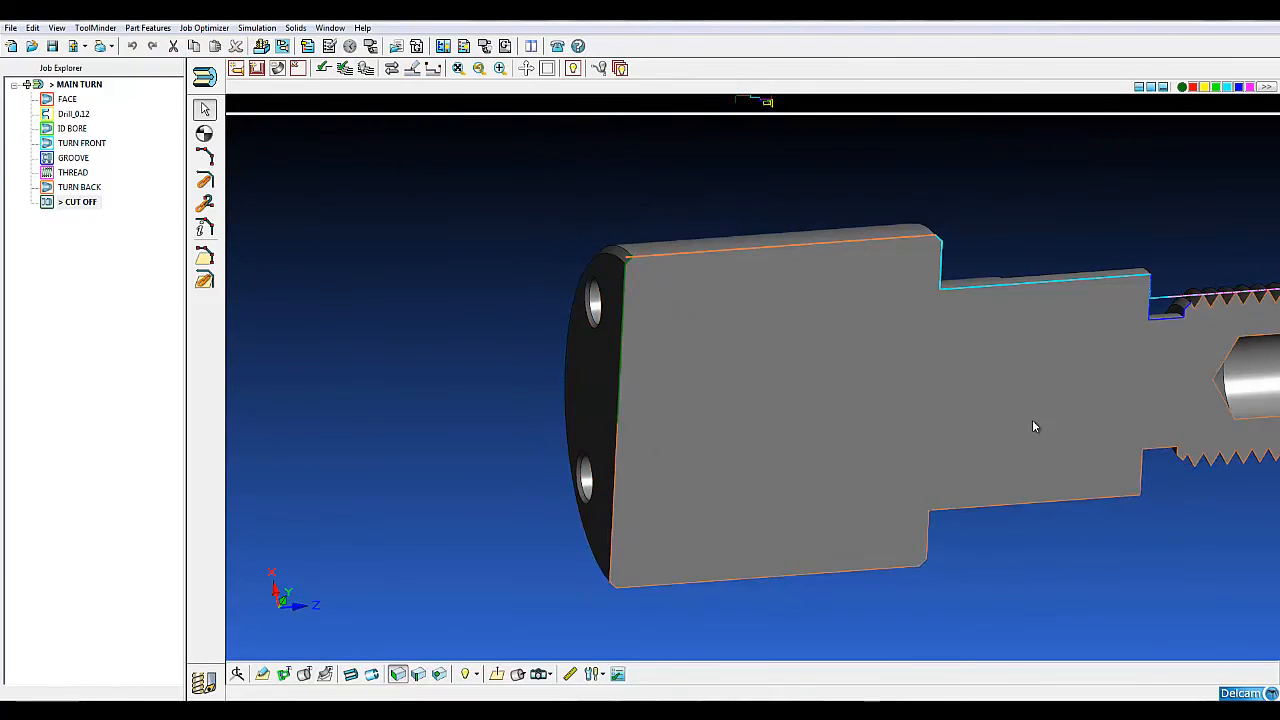
click(370, 676)
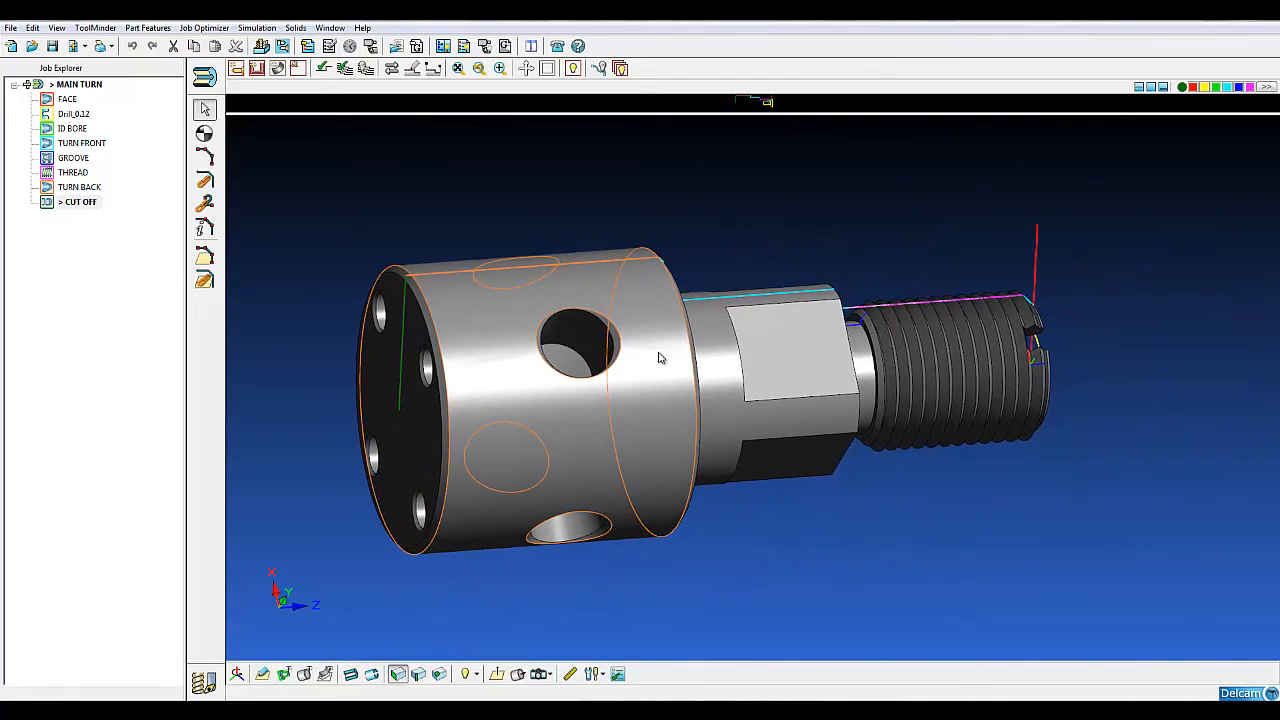
Step: Add a main-spindle face window with the Mill ZY Plane machining function and name it MILL ZY
click(205, 77)
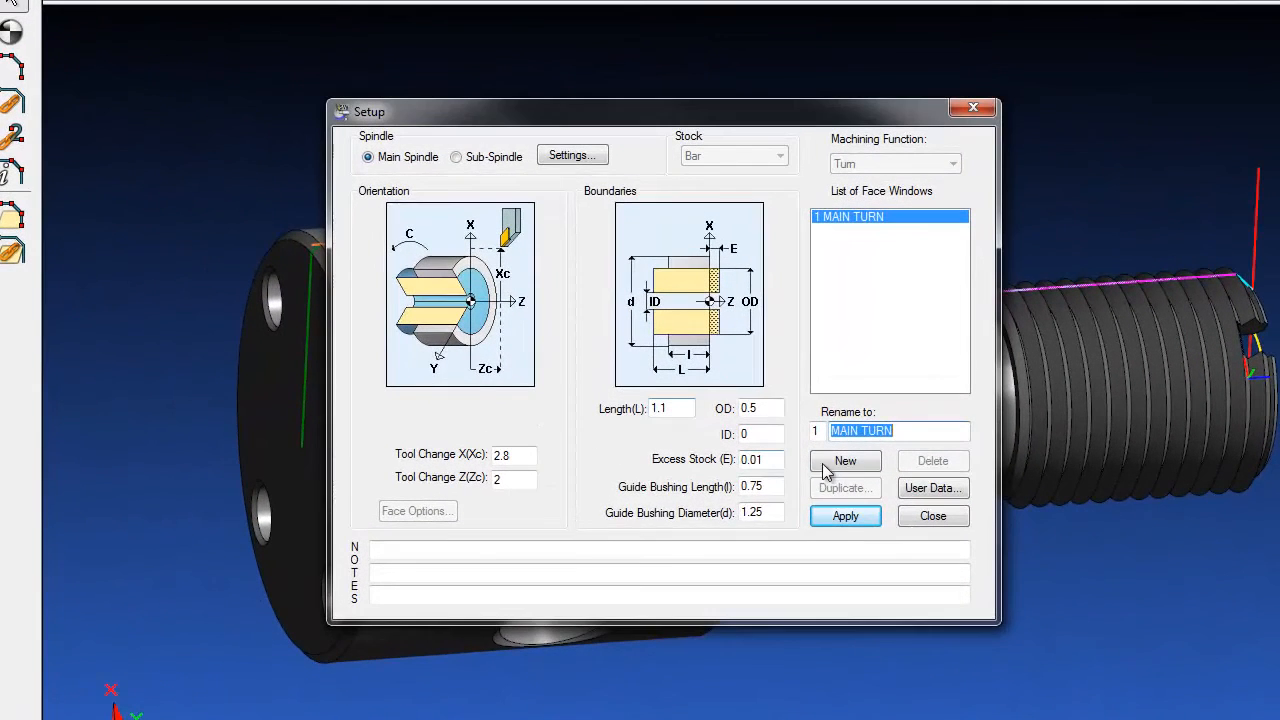
click(776, 436)
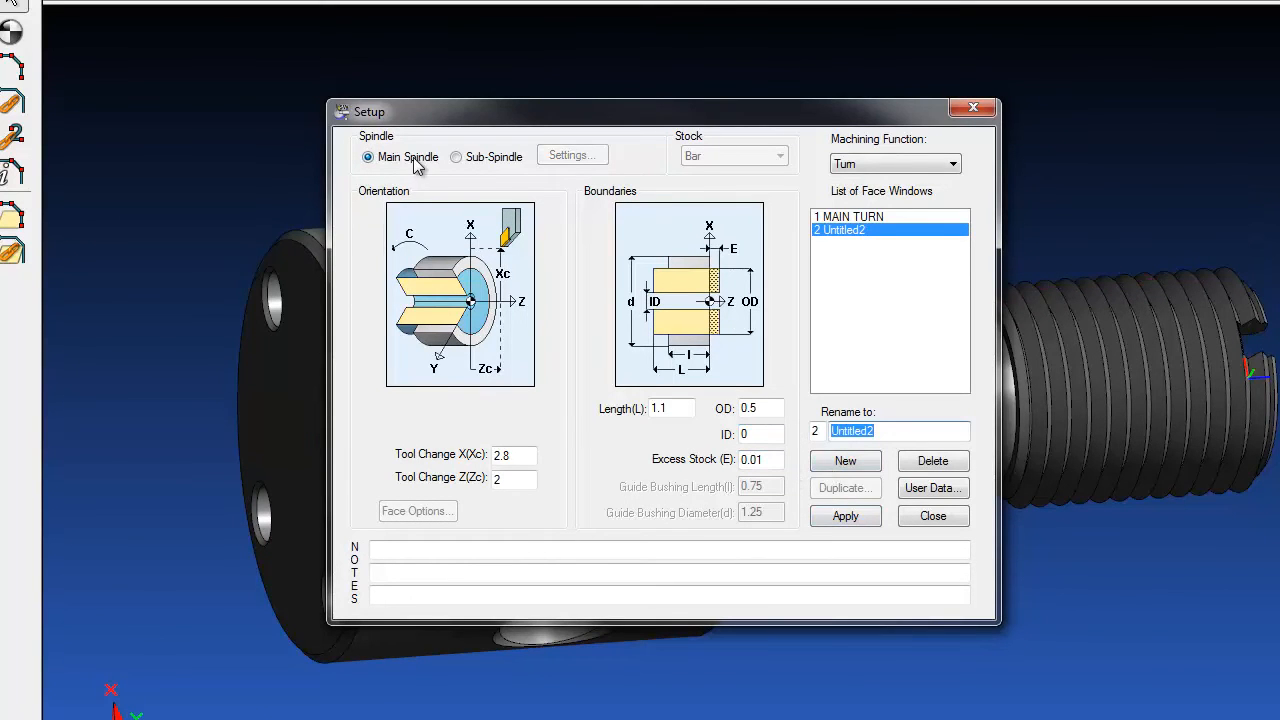
click(916, 166)
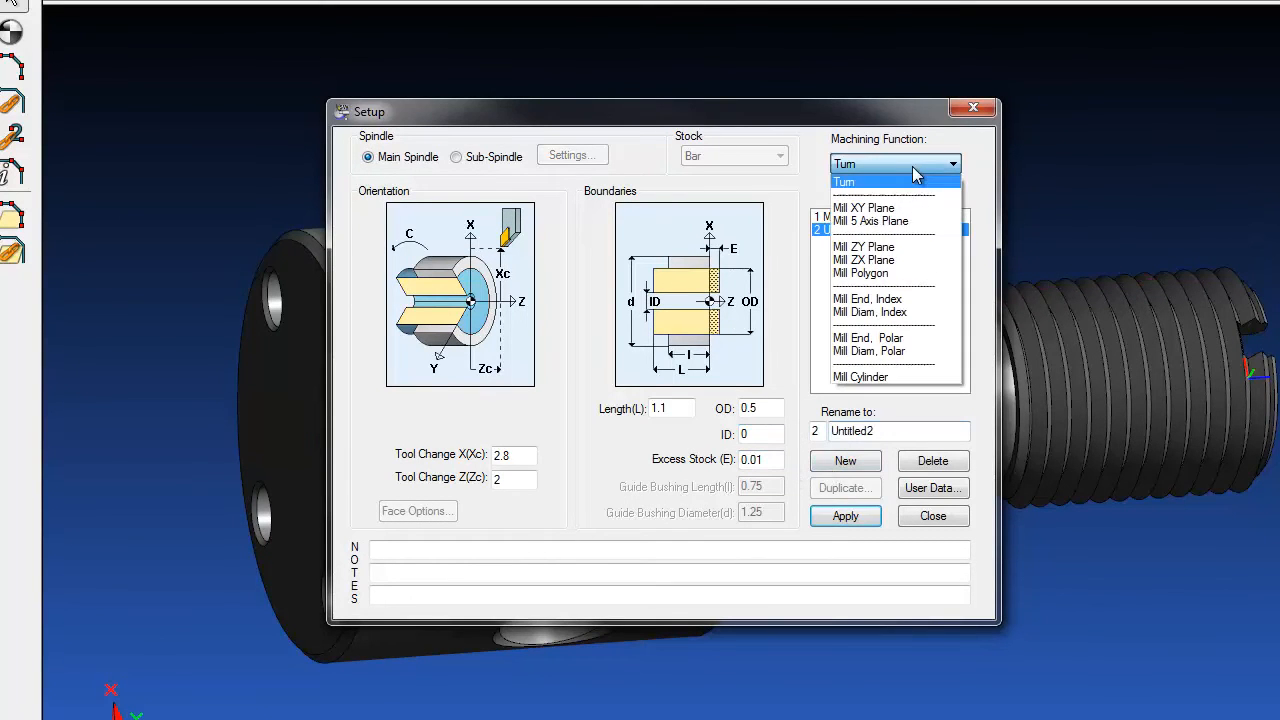
click(905, 247)
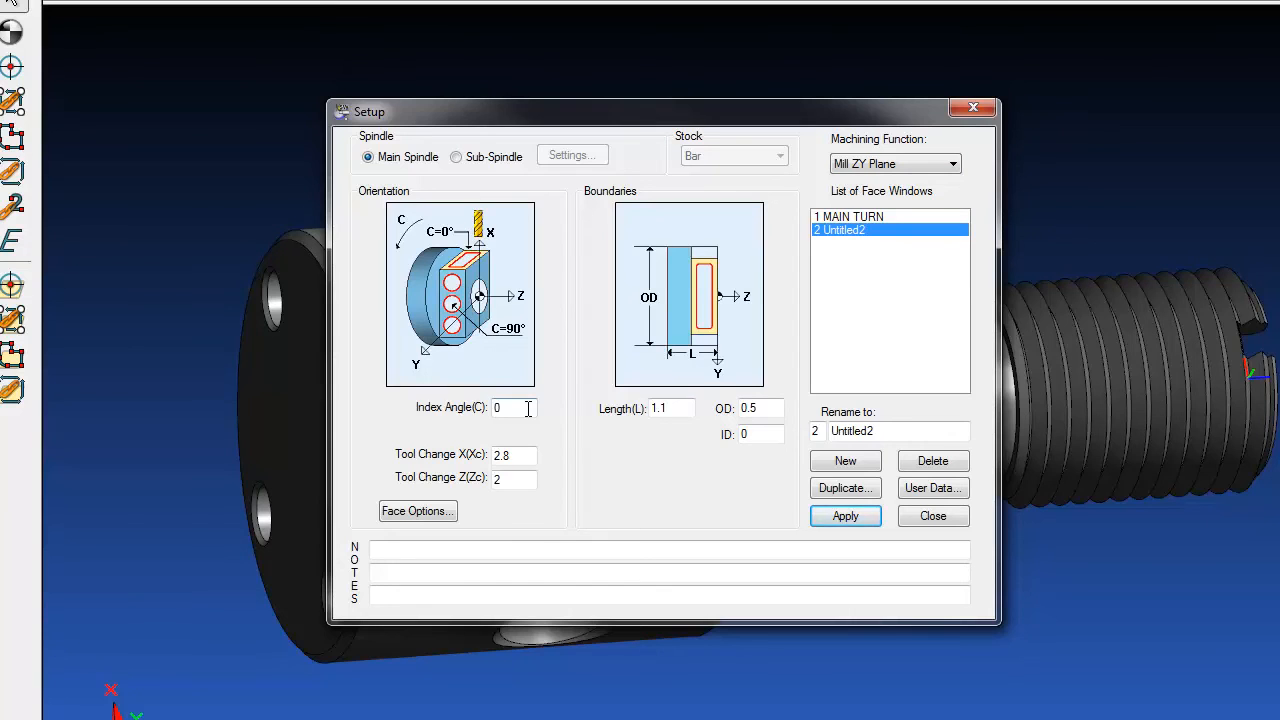
double_click(884, 431)
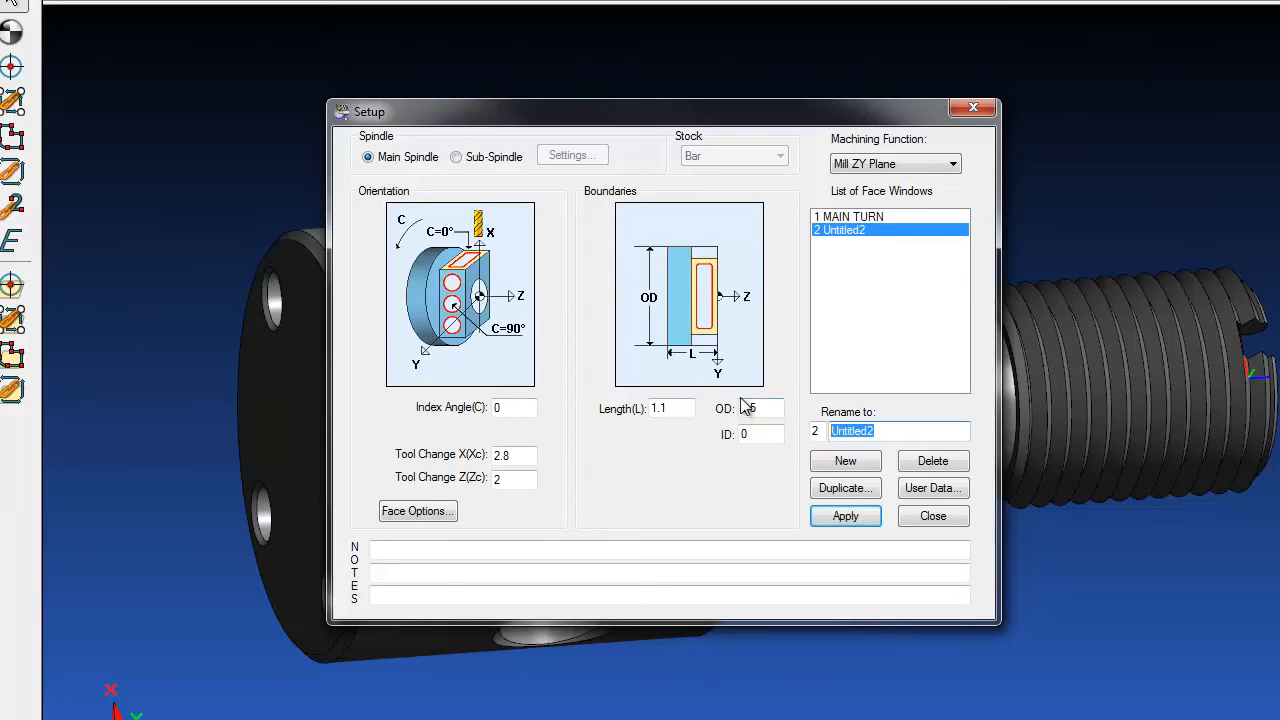
text(MILL ZY)
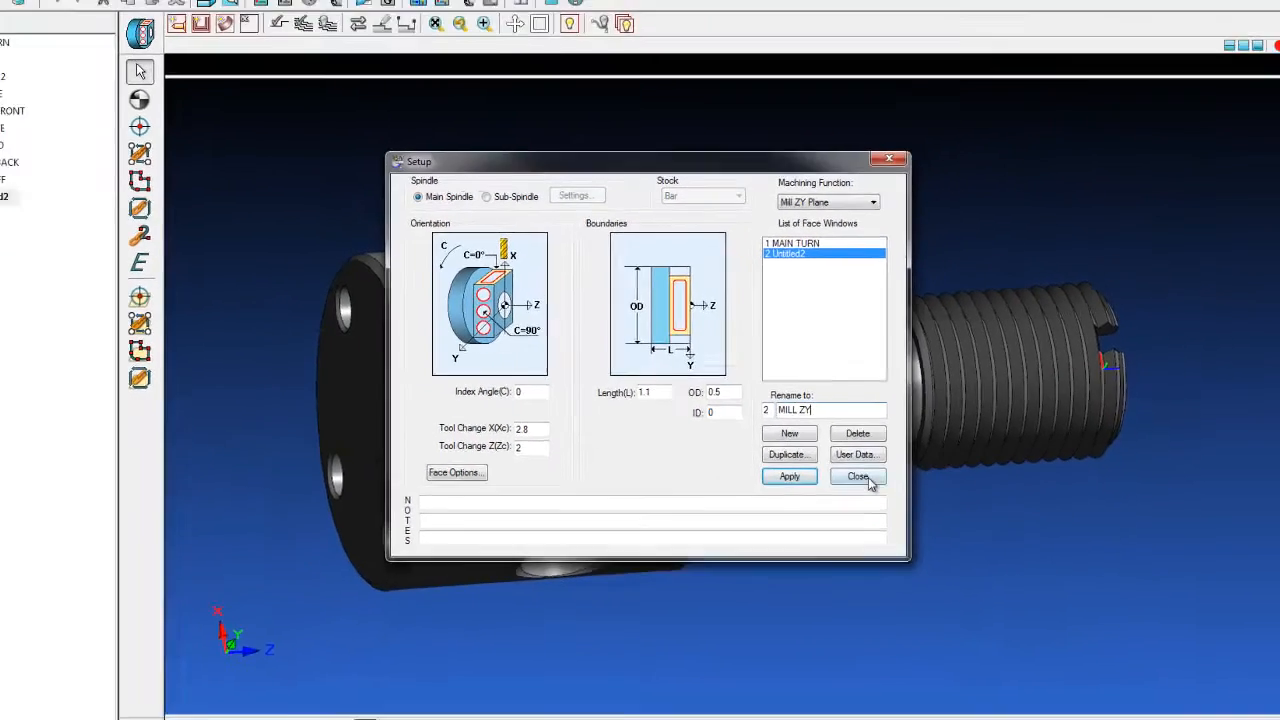
click(870, 483)
Step: Set the MILL ZY face plane parallel to the side surface of the slot in the threaded end
middle_drag(915, 422, 836, 486)
scroll(1005, 459, up, 2)
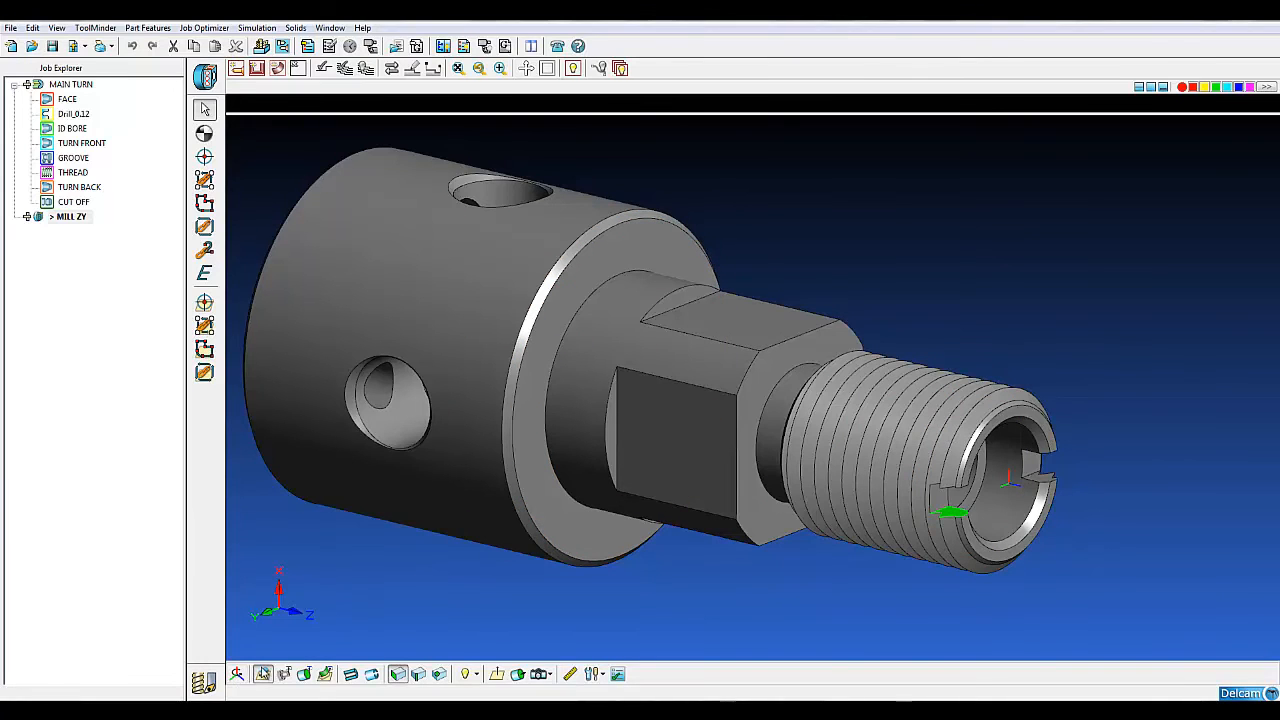
click(236, 674)
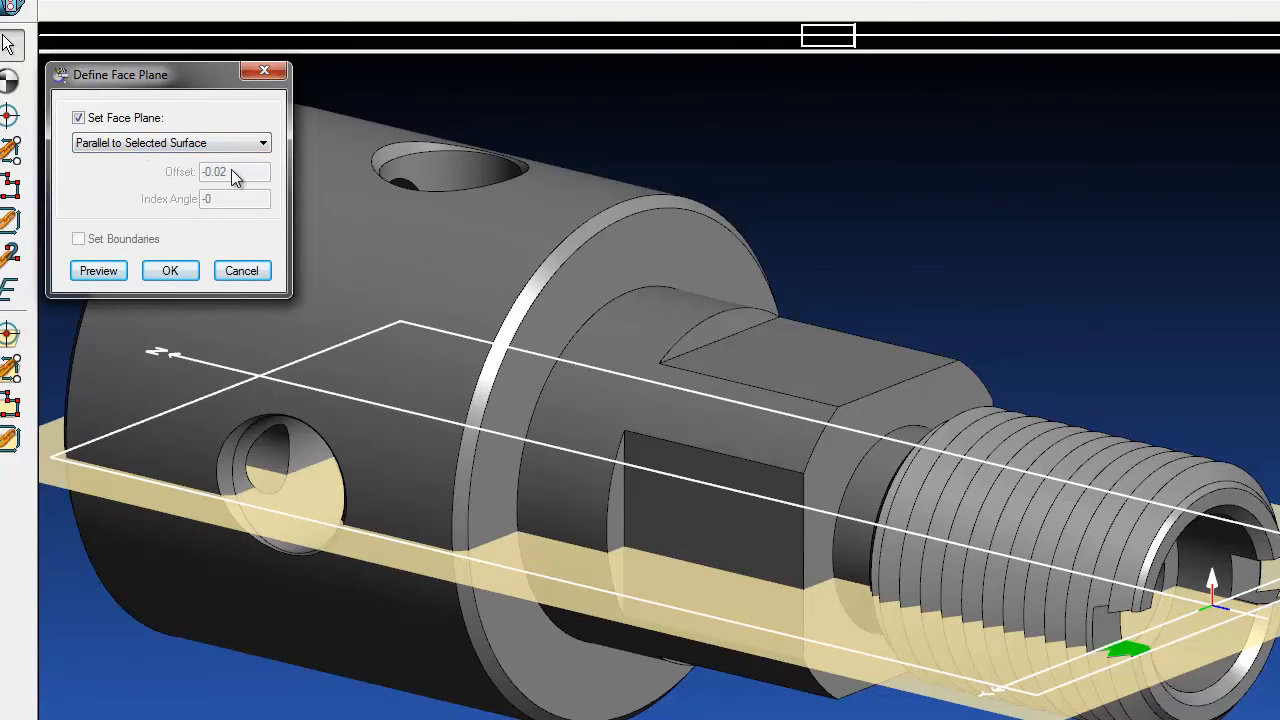
click(172, 271)
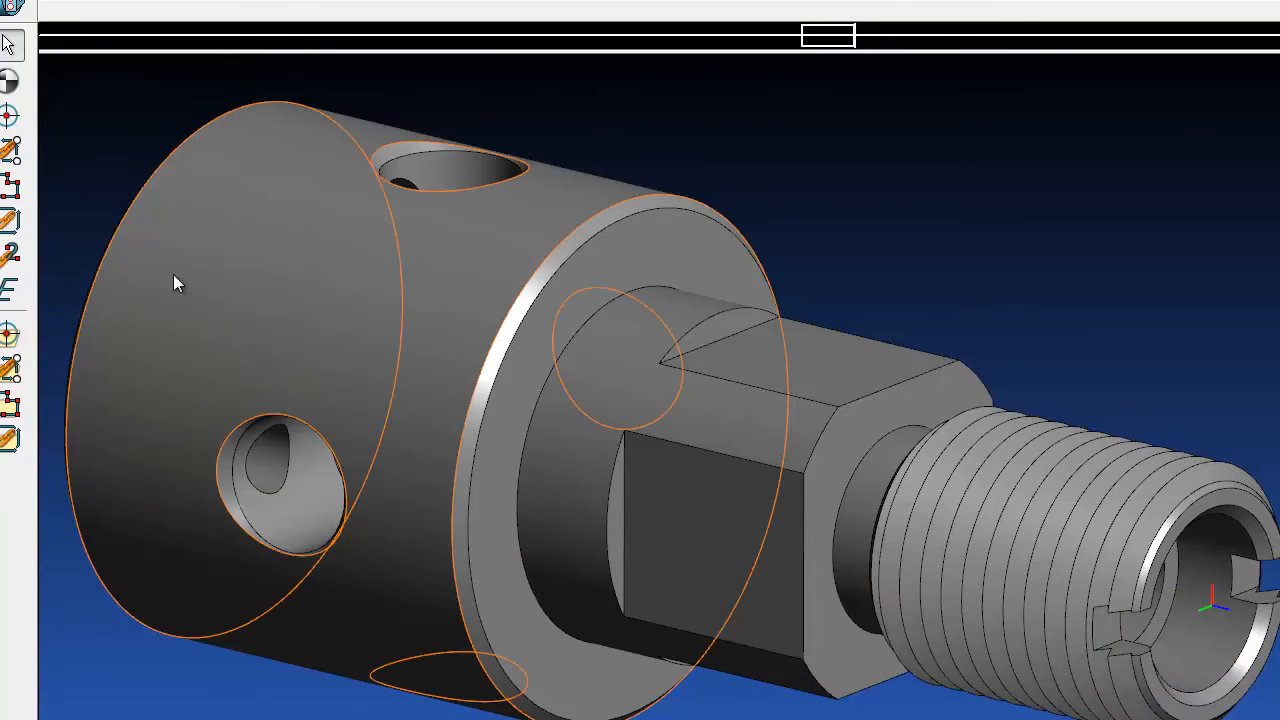
Step: Check the Z offset of the slot's floor in the threaded end and measure the slot's width
click(1106, 627)
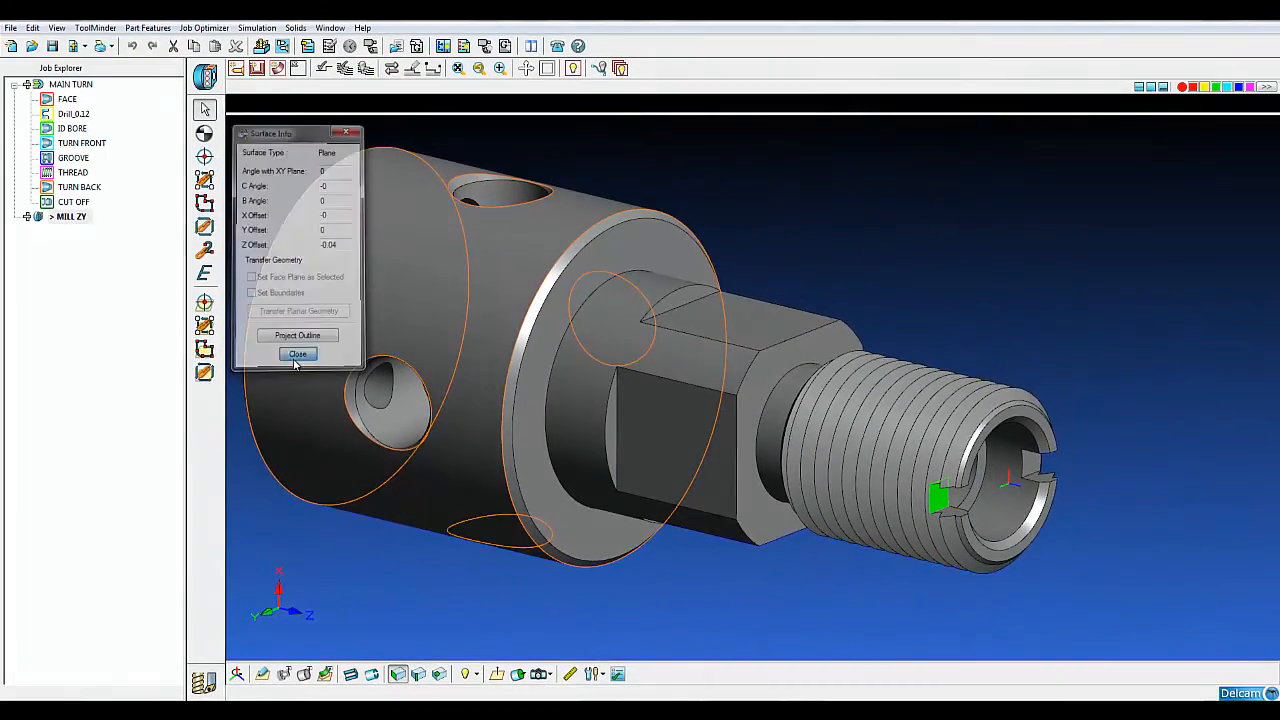
click(240, 382)
scroll(1175, 566, up, 2)
middle_drag(1178, 573, 1106, 458)
click(1000, 452)
click(569, 675)
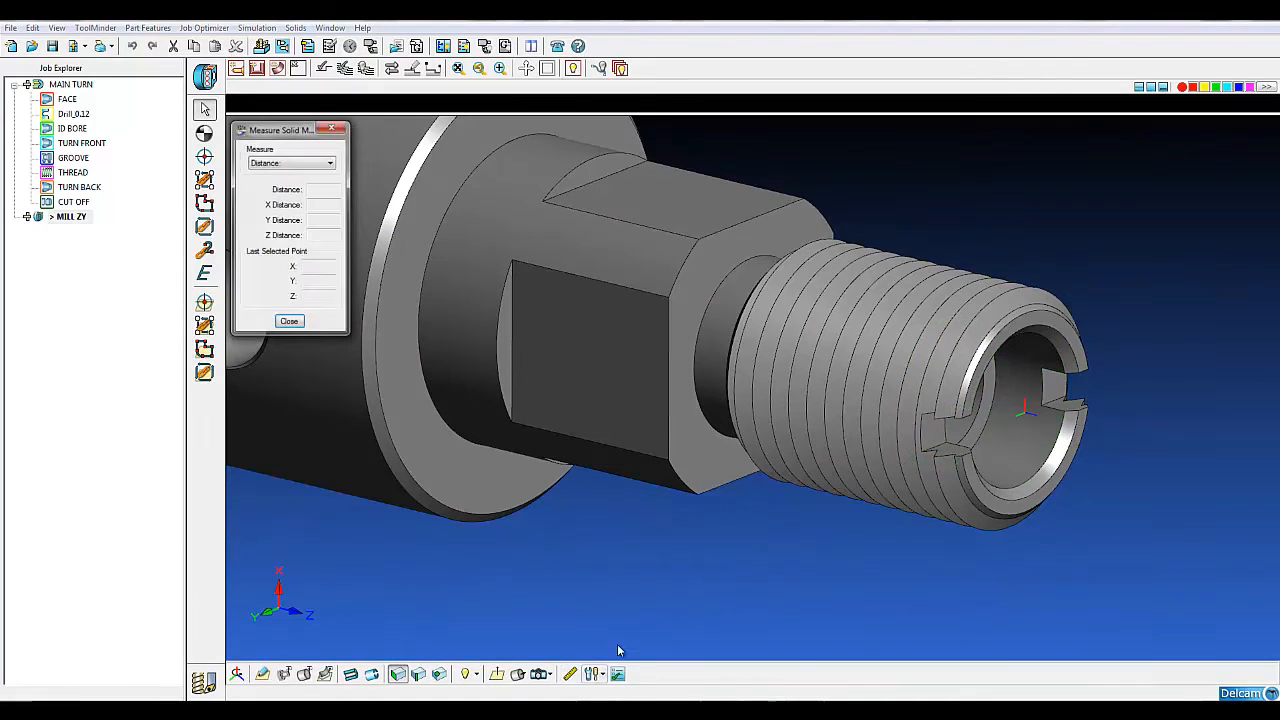
click(961, 421)
click(961, 456)
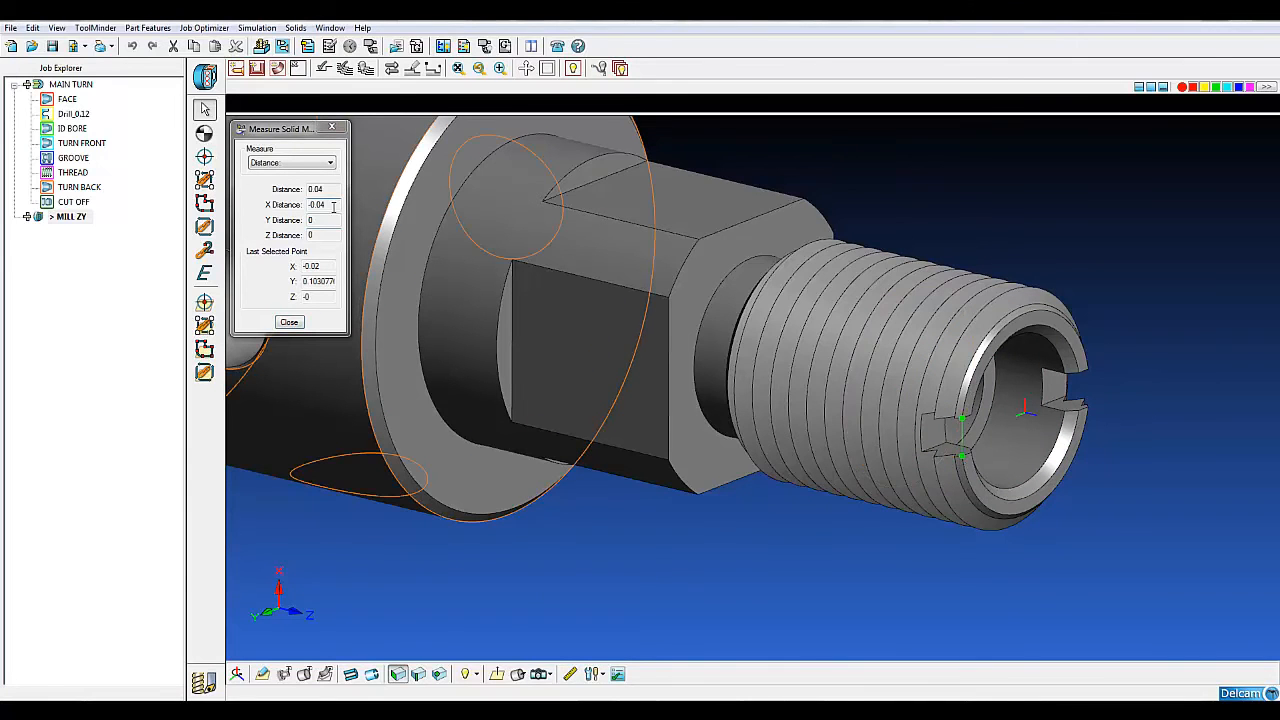
click(289, 322)
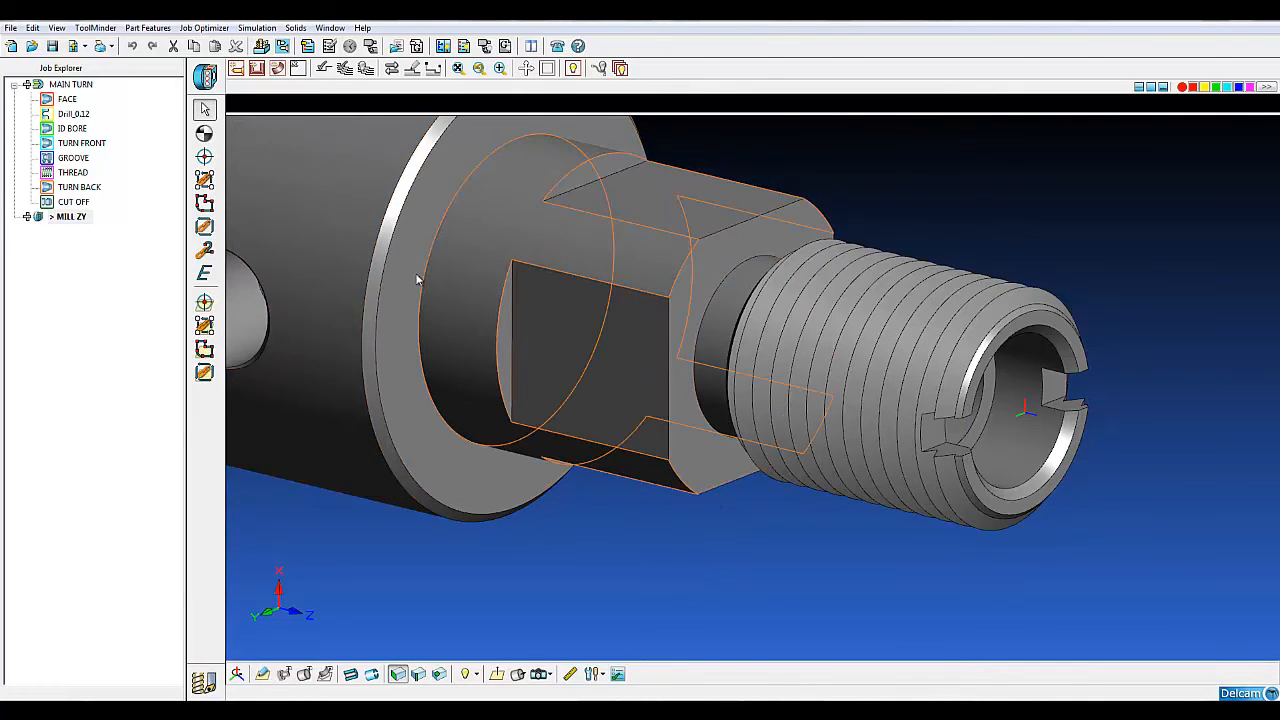
Step: Create a new Contour Mill profile group in MILL ZY with the tool position set to Left
click(257, 68)
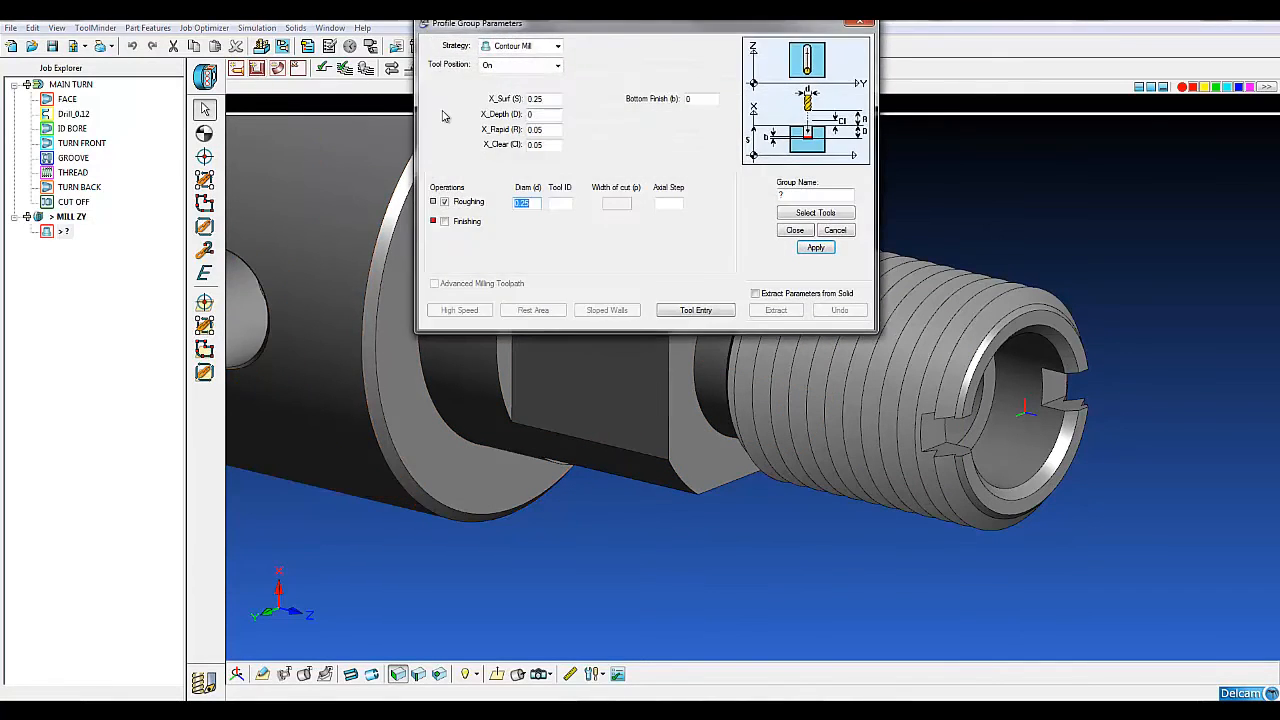
drag(612, 28, 592, 230)
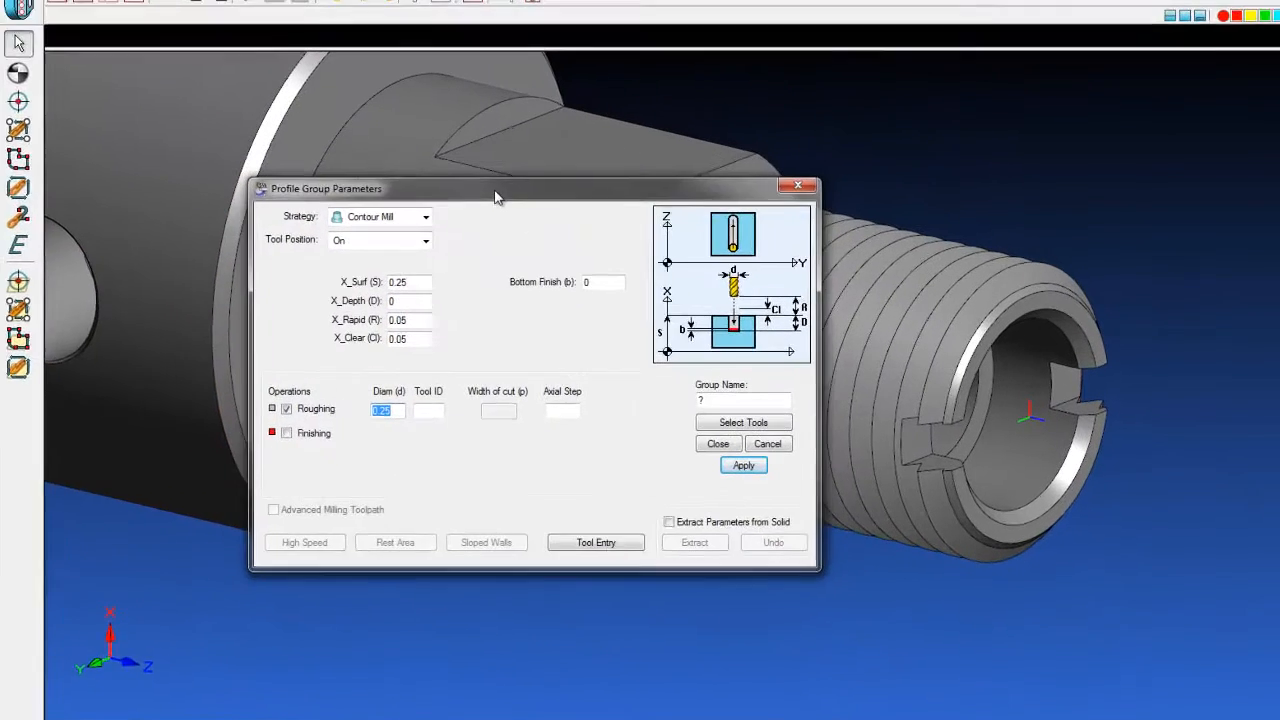
click(406, 248)
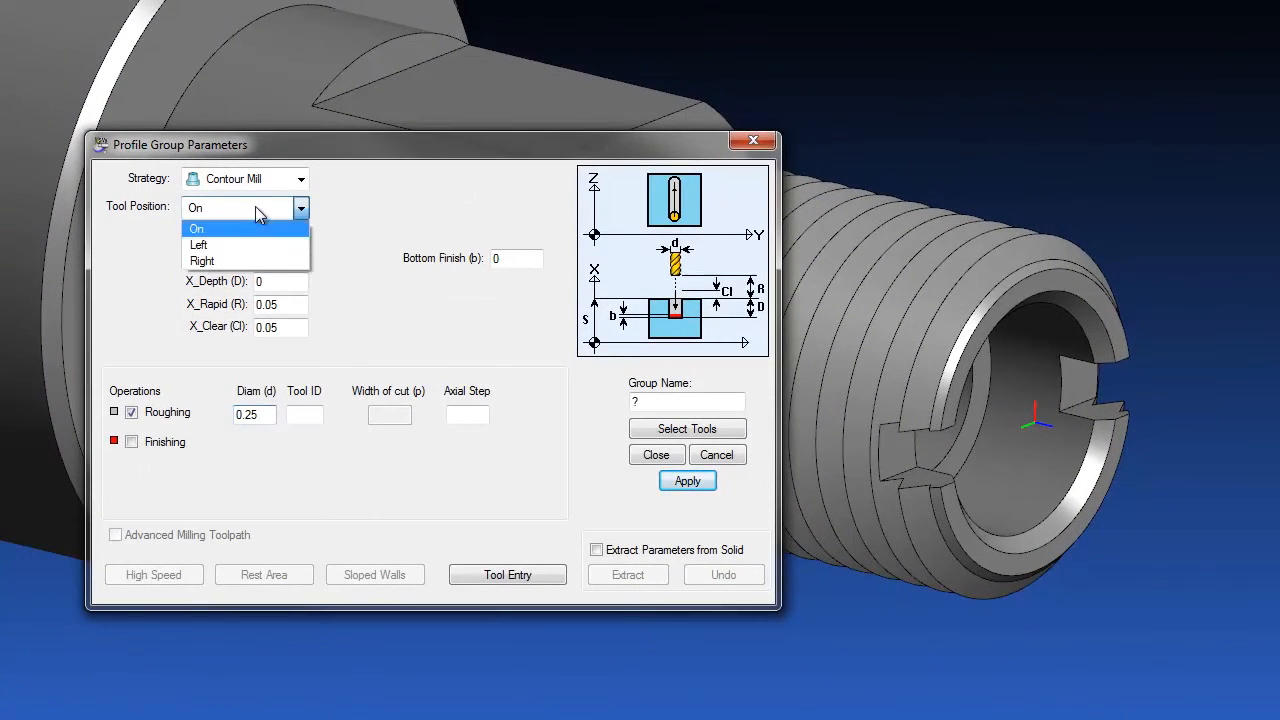
click(240, 242)
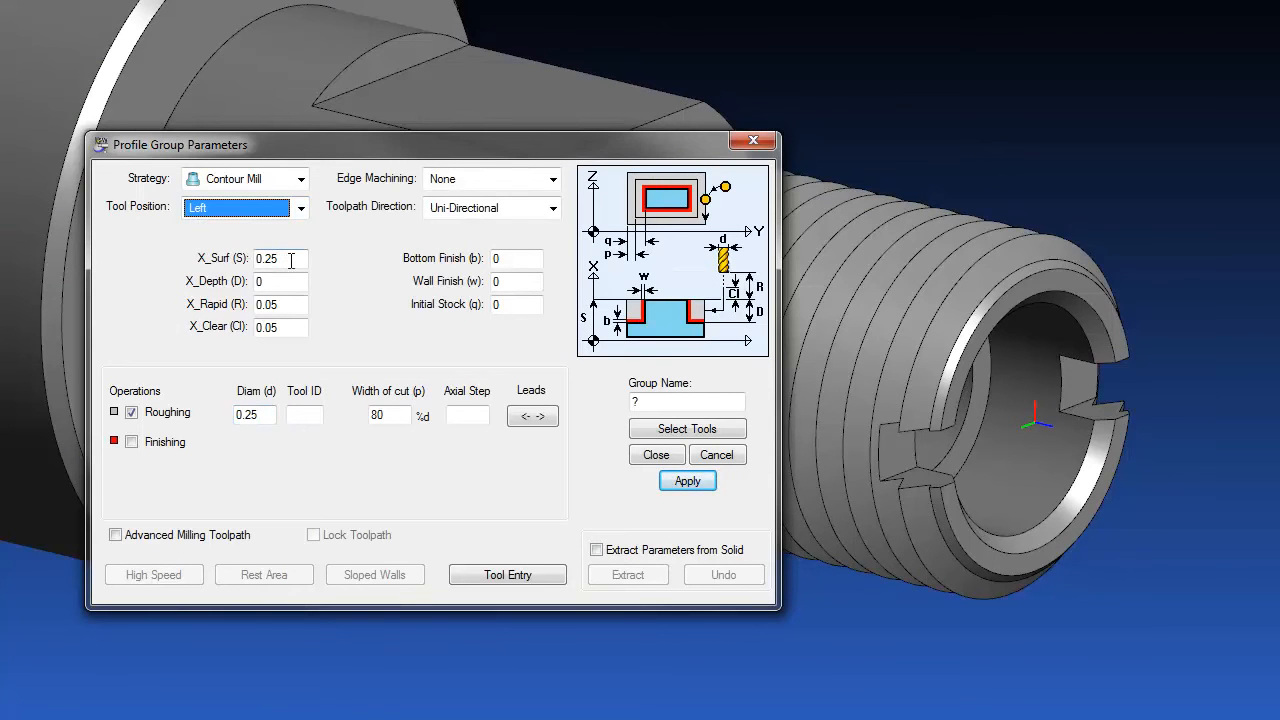
click(291, 260)
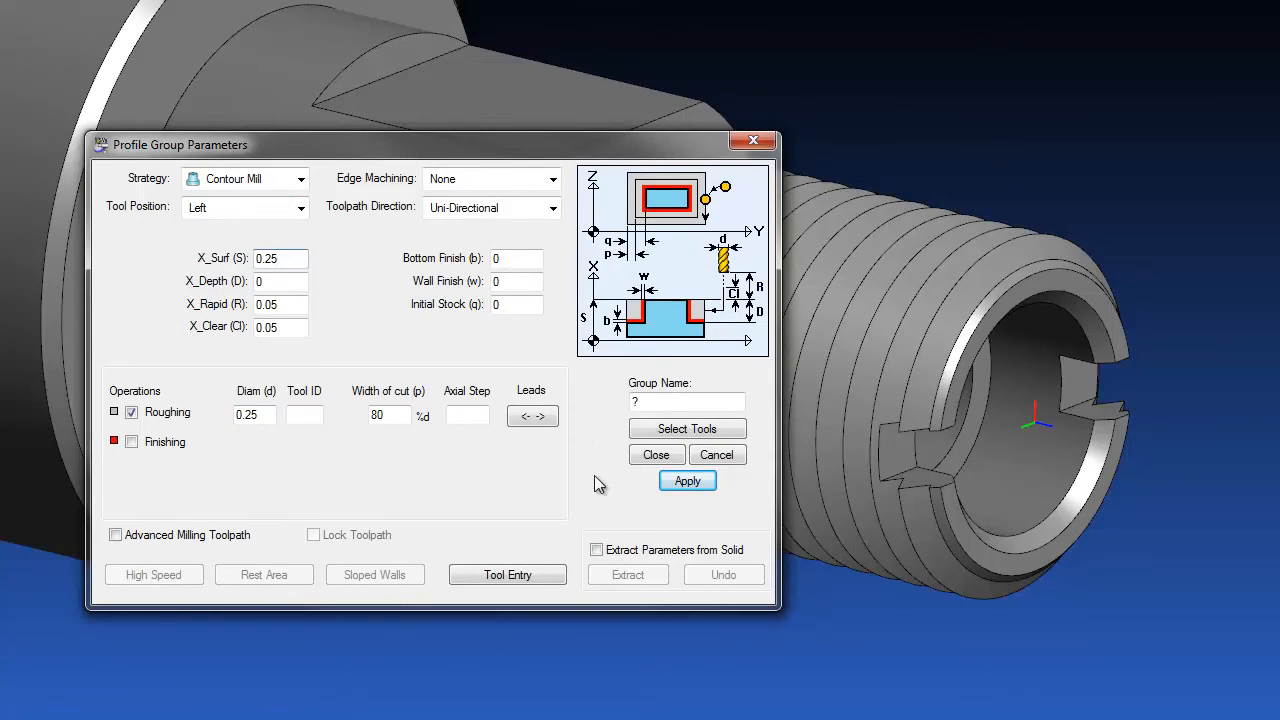
Step: Extract the profile group's X surface and depth from the solid, using the upper milled flat and the slot's floor
click(596, 550)
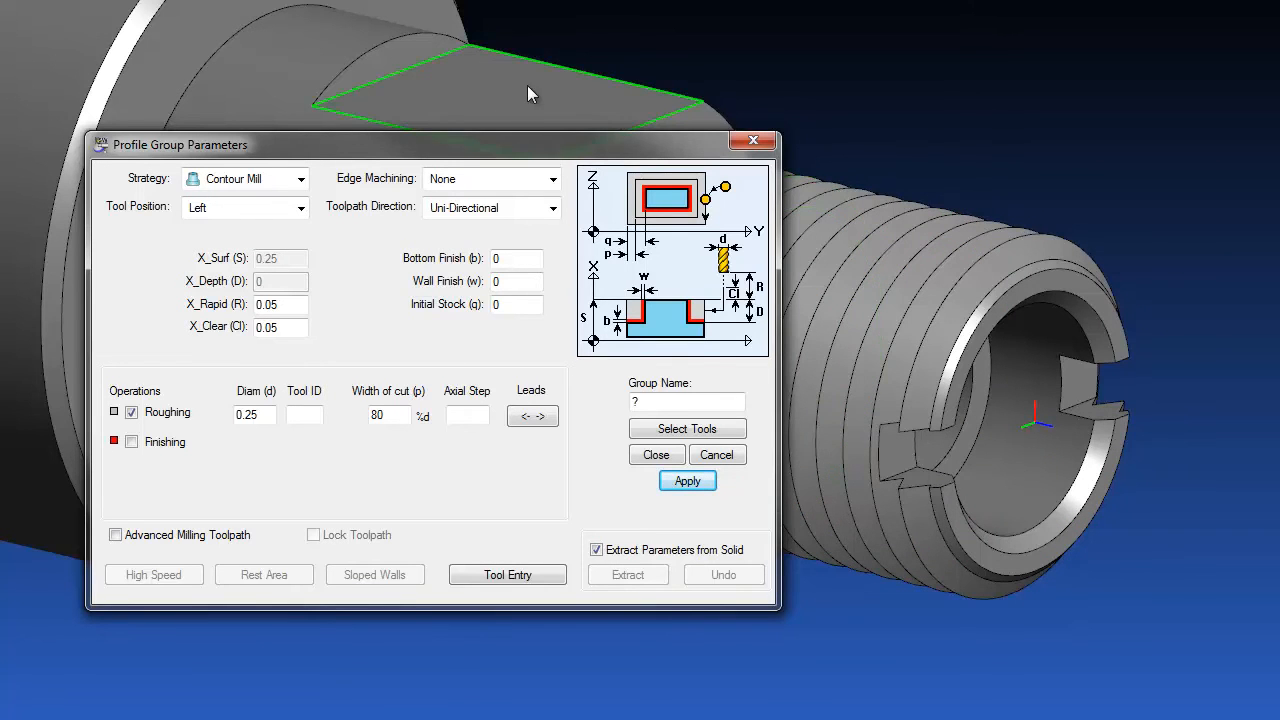
click(590, 107)
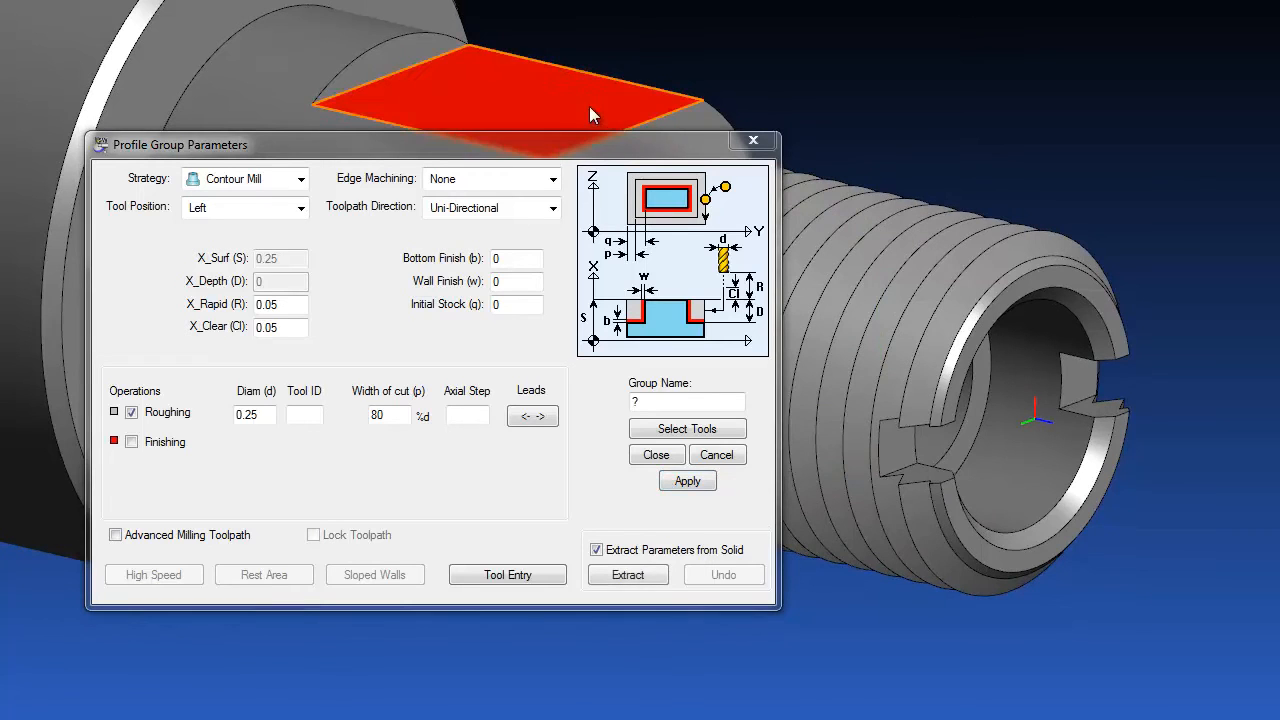
click(922, 480)
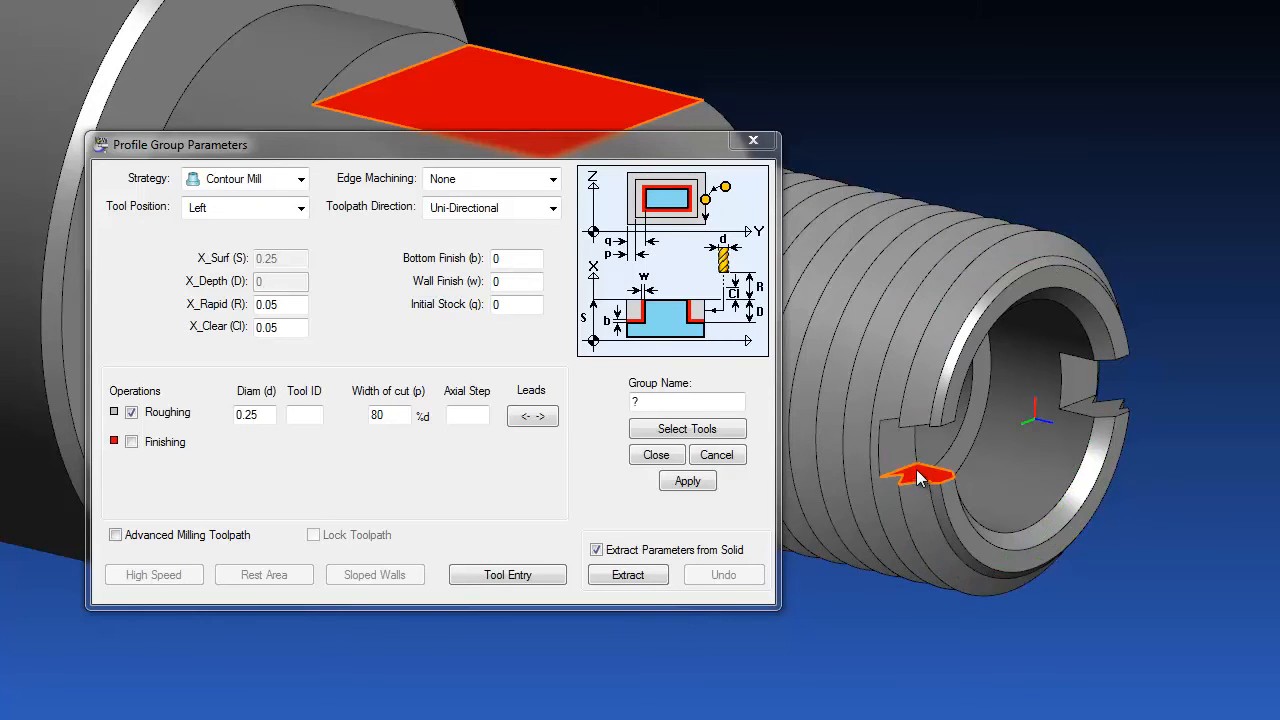
click(627, 576)
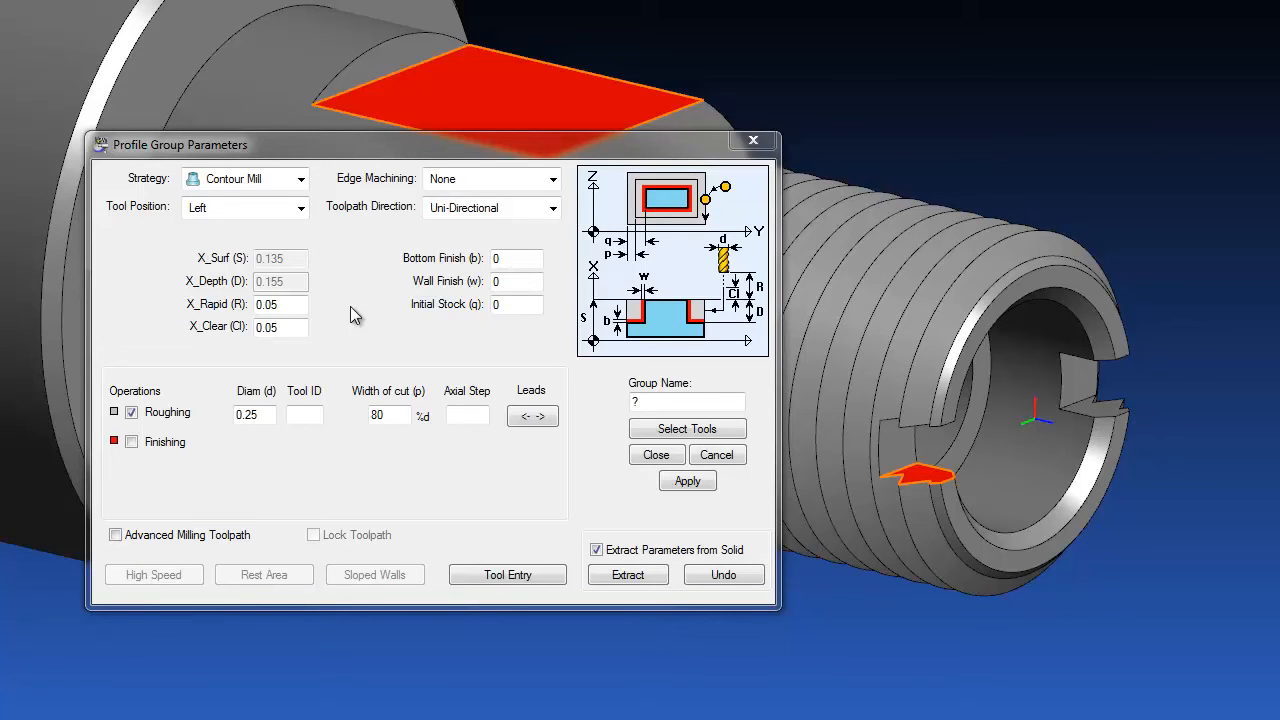
Step: Make the group finishing only with a 0.5 diameter cutter and add a new Slot Mill of that size
click(132, 413)
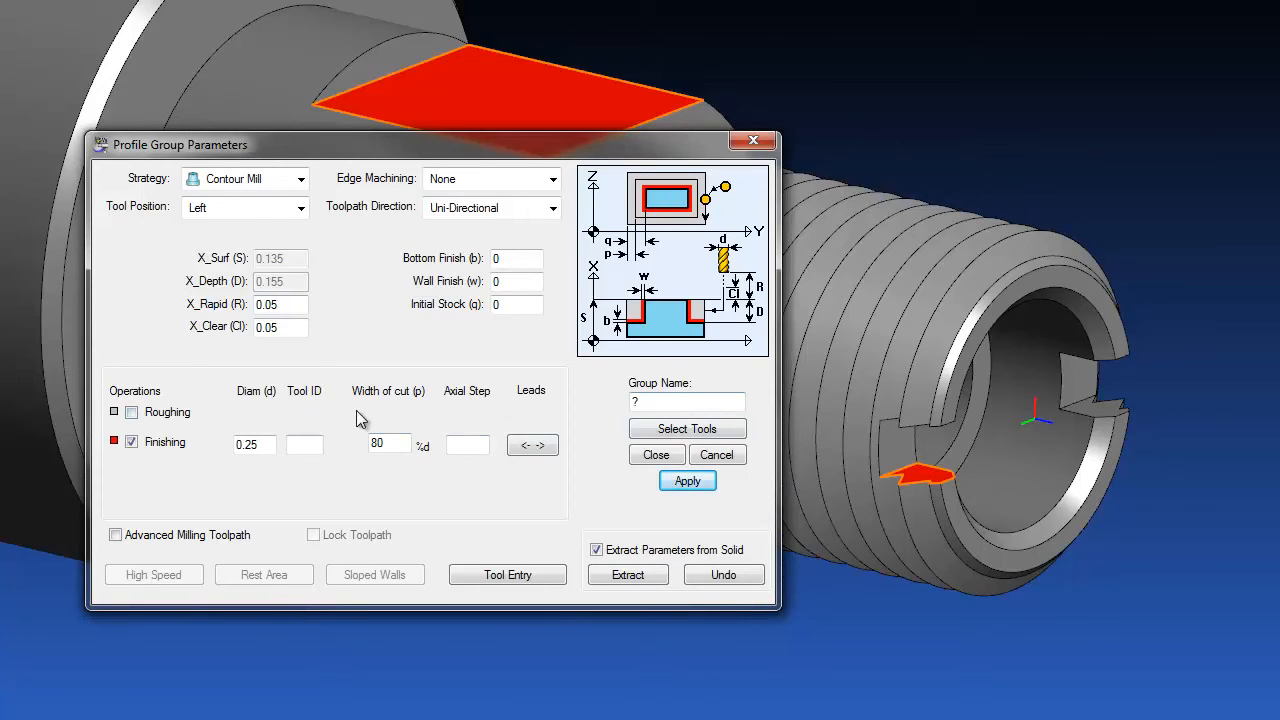
drag(276, 445, 225, 450)
text(.5)
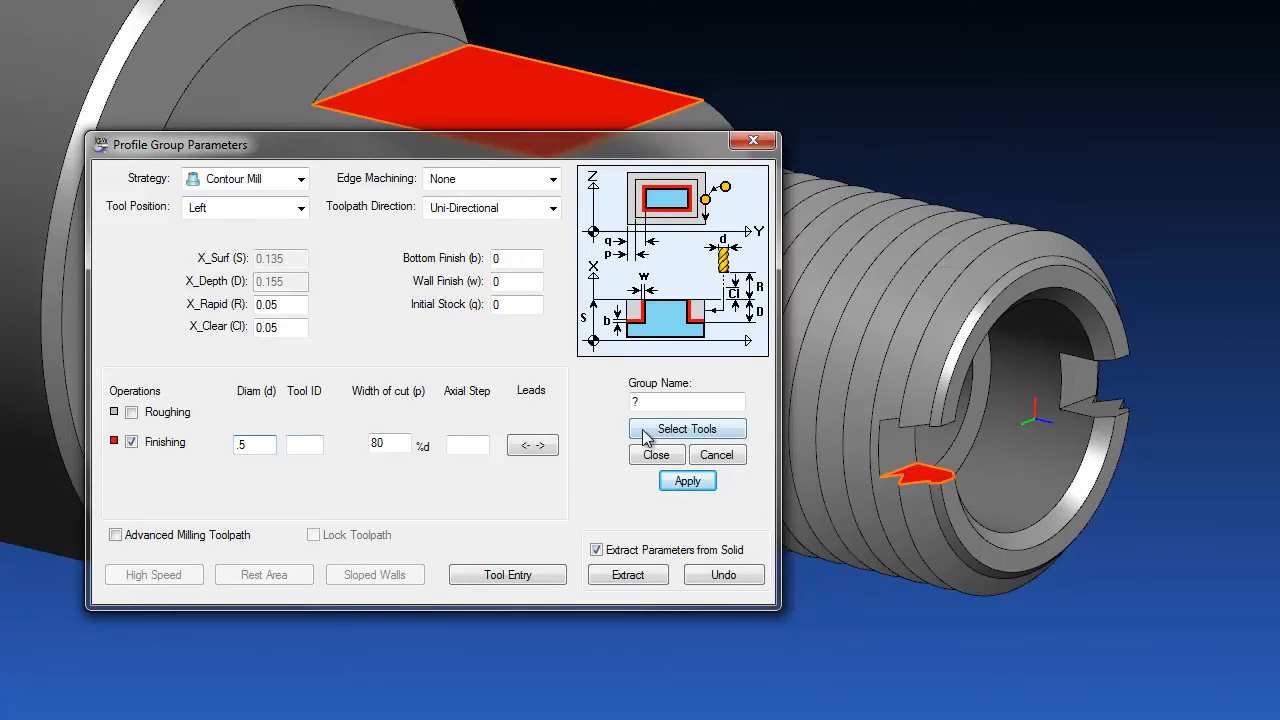
click(636, 430)
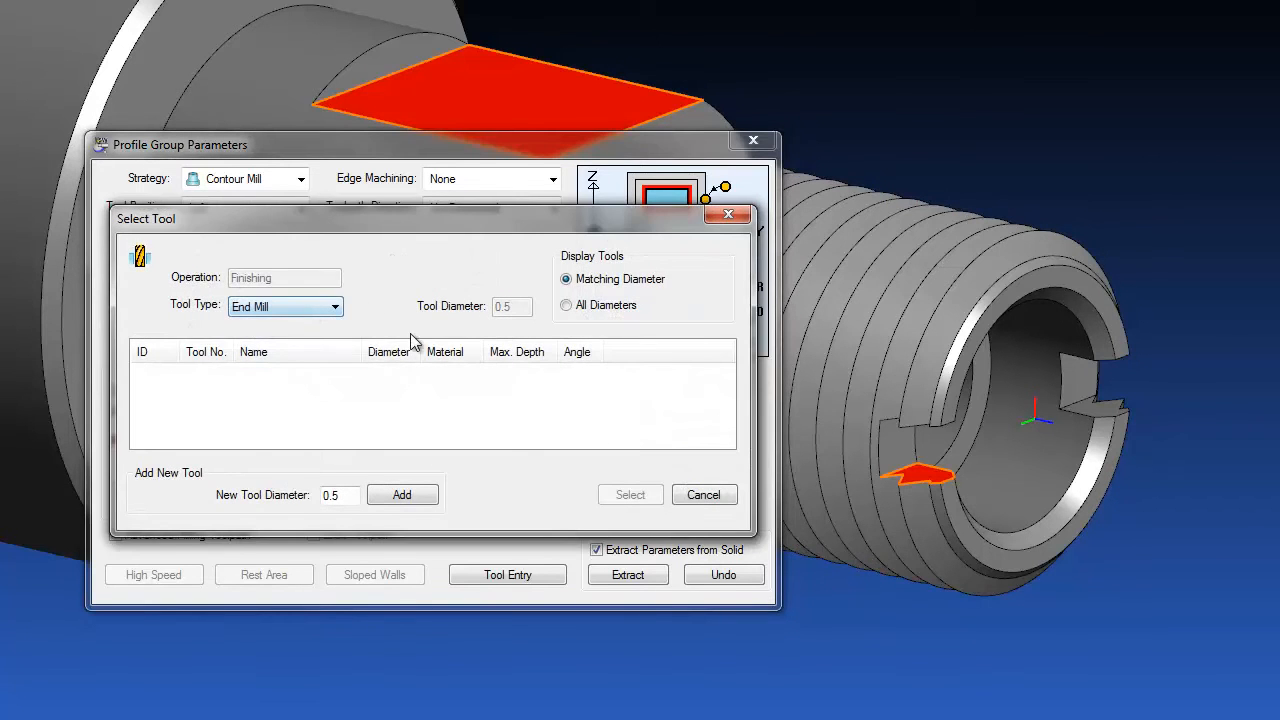
click(335, 306)
click(296, 440)
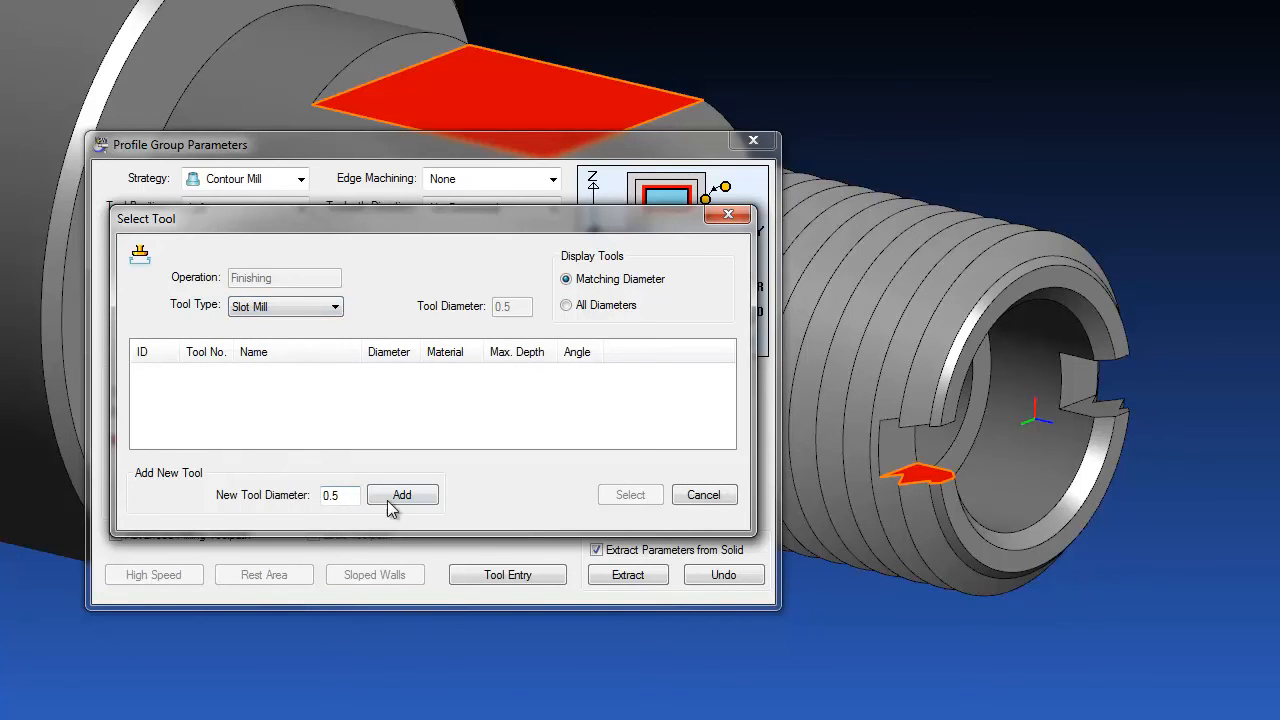
click(392, 499)
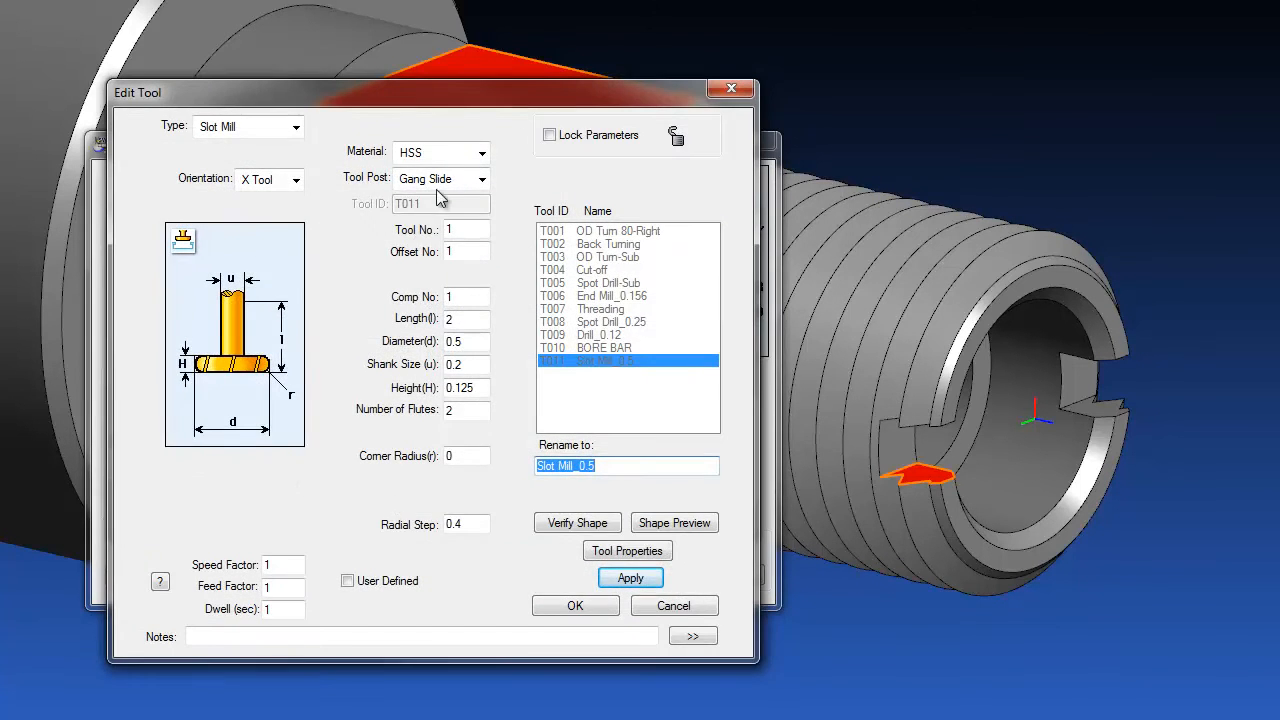
Step: Set the new slot mill's material to Carbide and both its tool number and offset number to 10
click(481, 152)
click(474, 190)
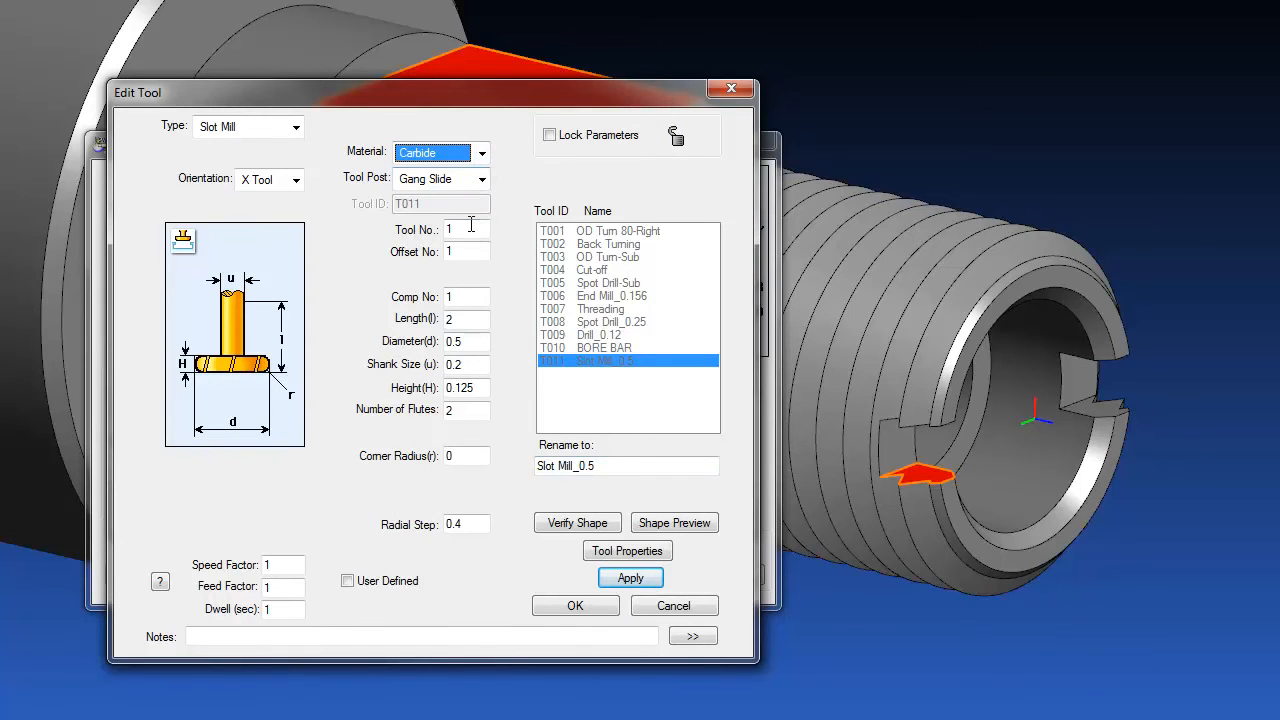
click(472, 226)
text(0)
key(Tab)
text(10)
key(Tab)
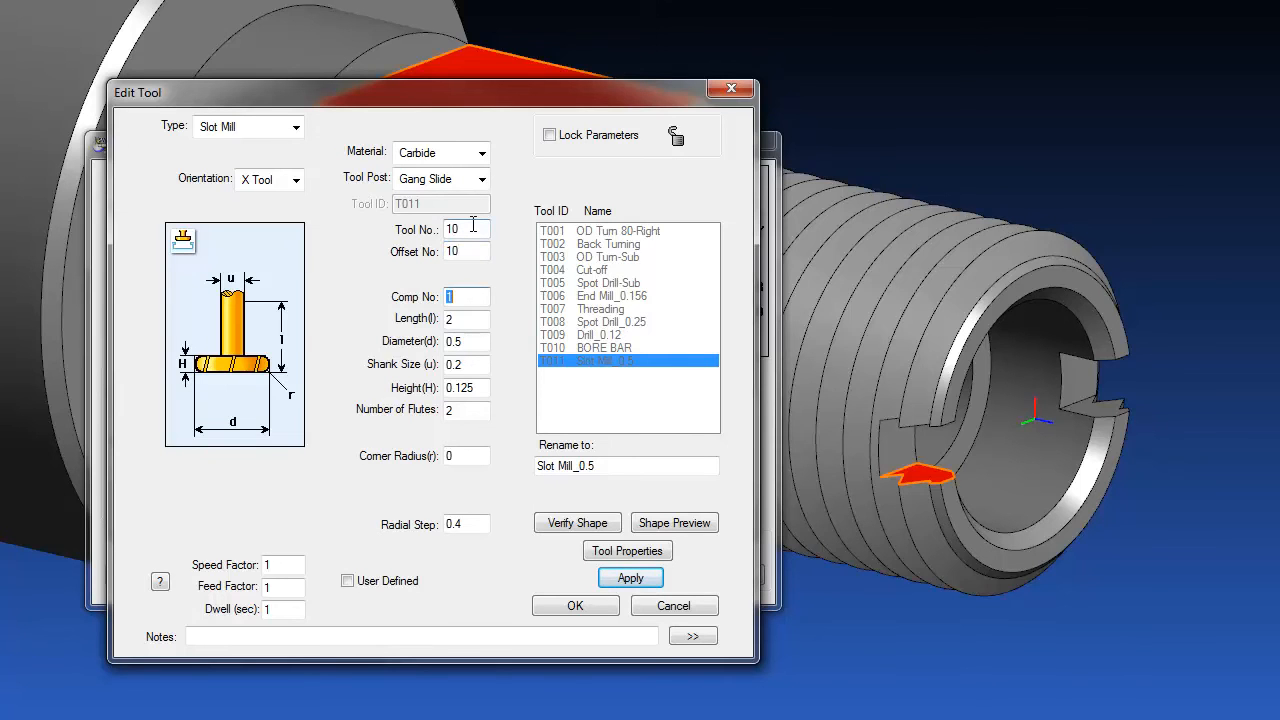
Step: Set the slot mill's comp number to 0, length to 0.75, shank size to 0.25, height to 0.04 and flutes to 10
text(0)
key(Tab)
text(.75)
key(Tab)
key(Tab)
text(.25)
key(Tab)
text(.04)
key(Tab)
text(10)
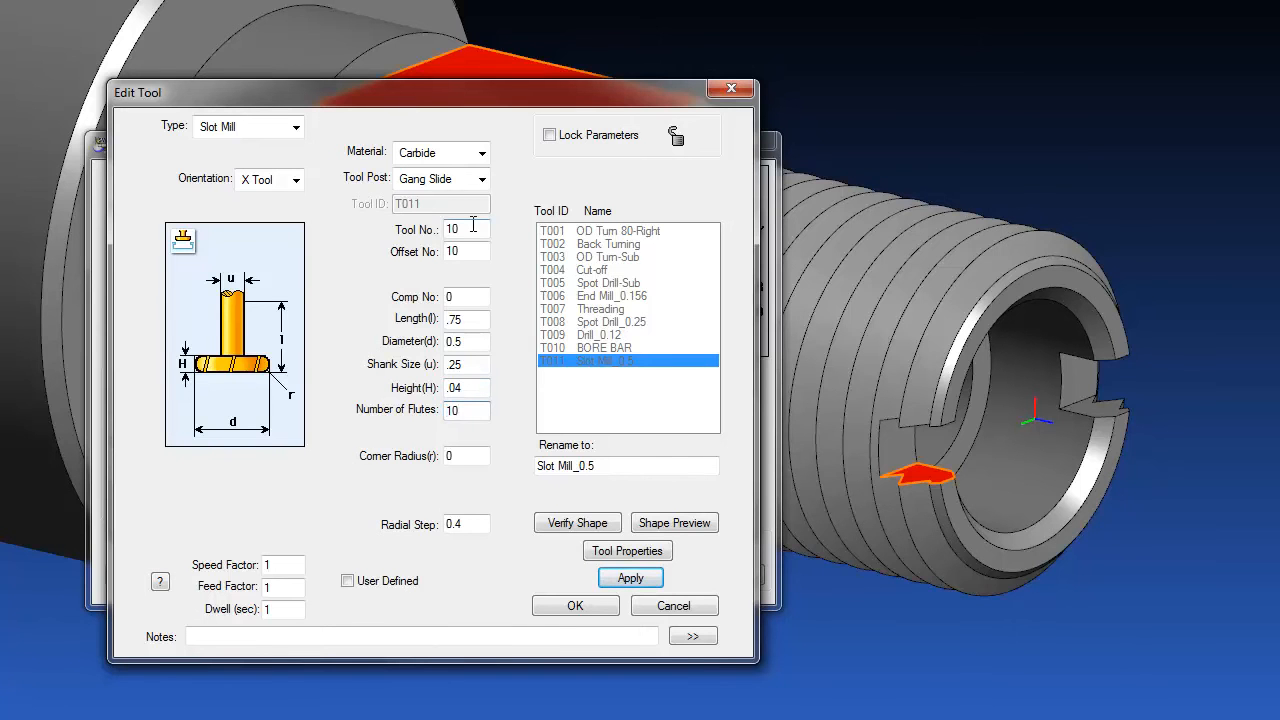
Step: Preview the slot mill's shape and set its Z tool shift to -0.5 with Output Coordinates Shift enabled
click(684, 523)
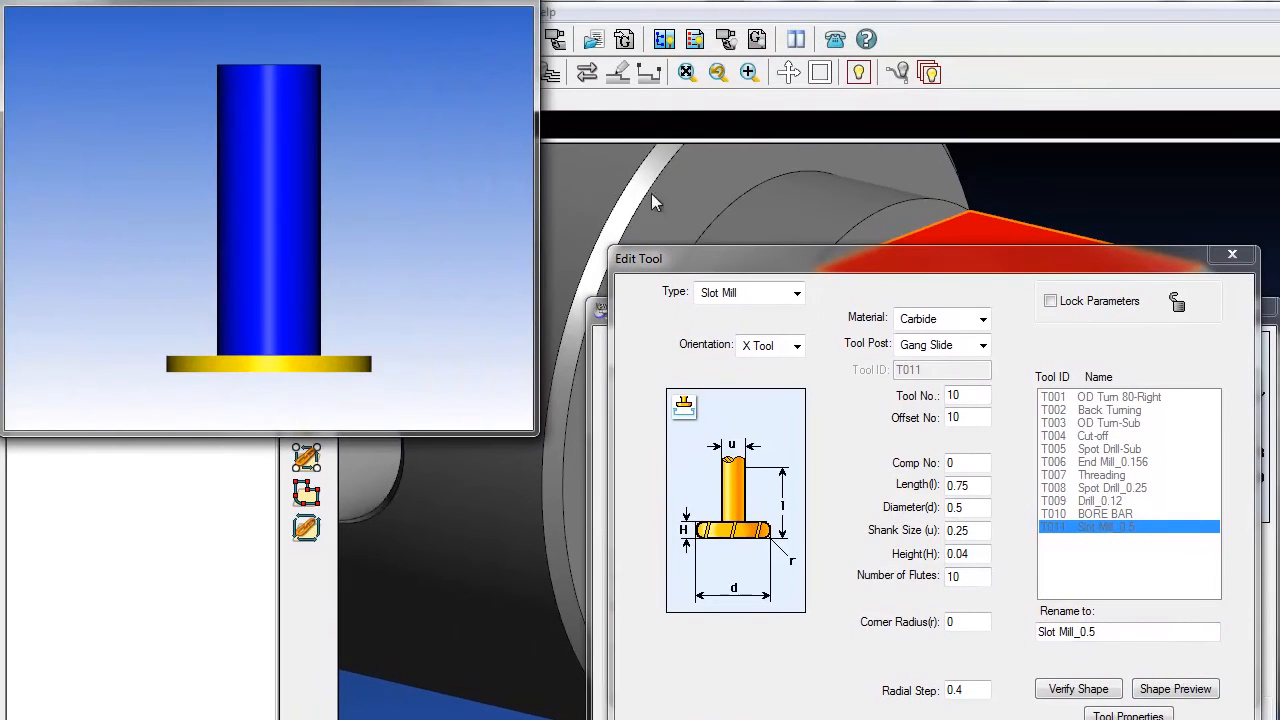
drag(414, 120, 518, 76)
click(480, 2)
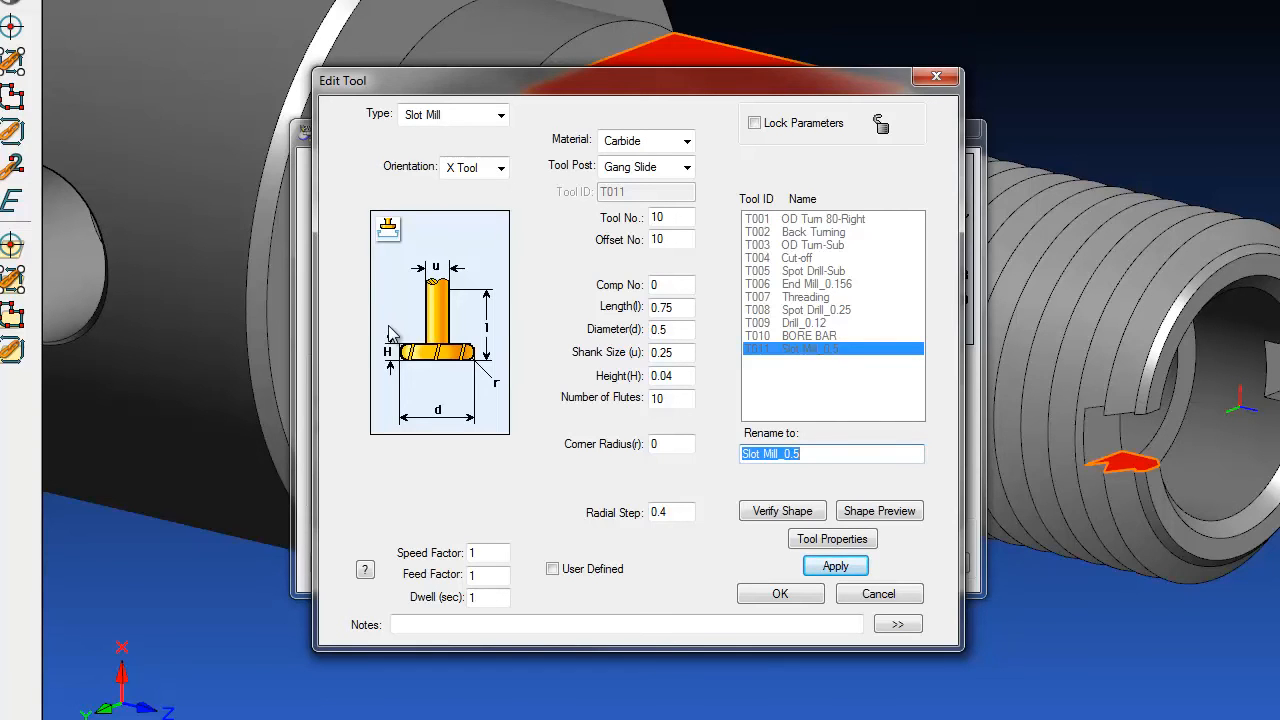
click(833, 543)
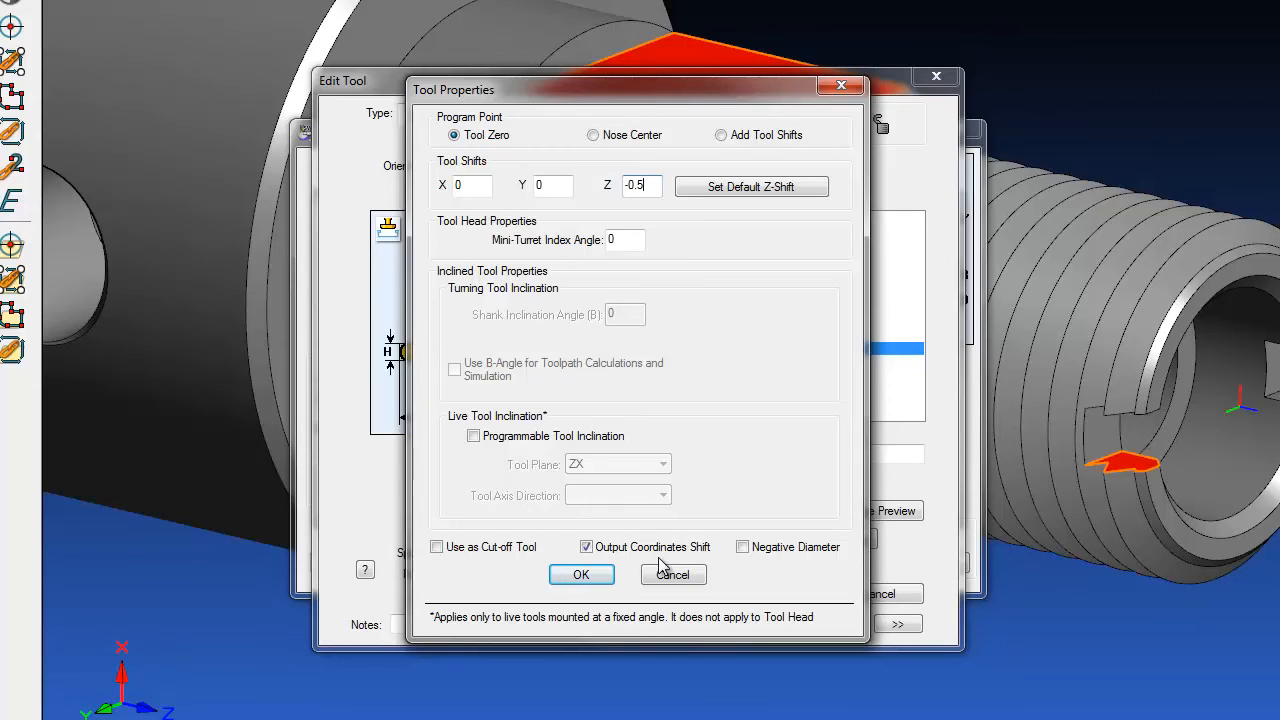
click(580, 577)
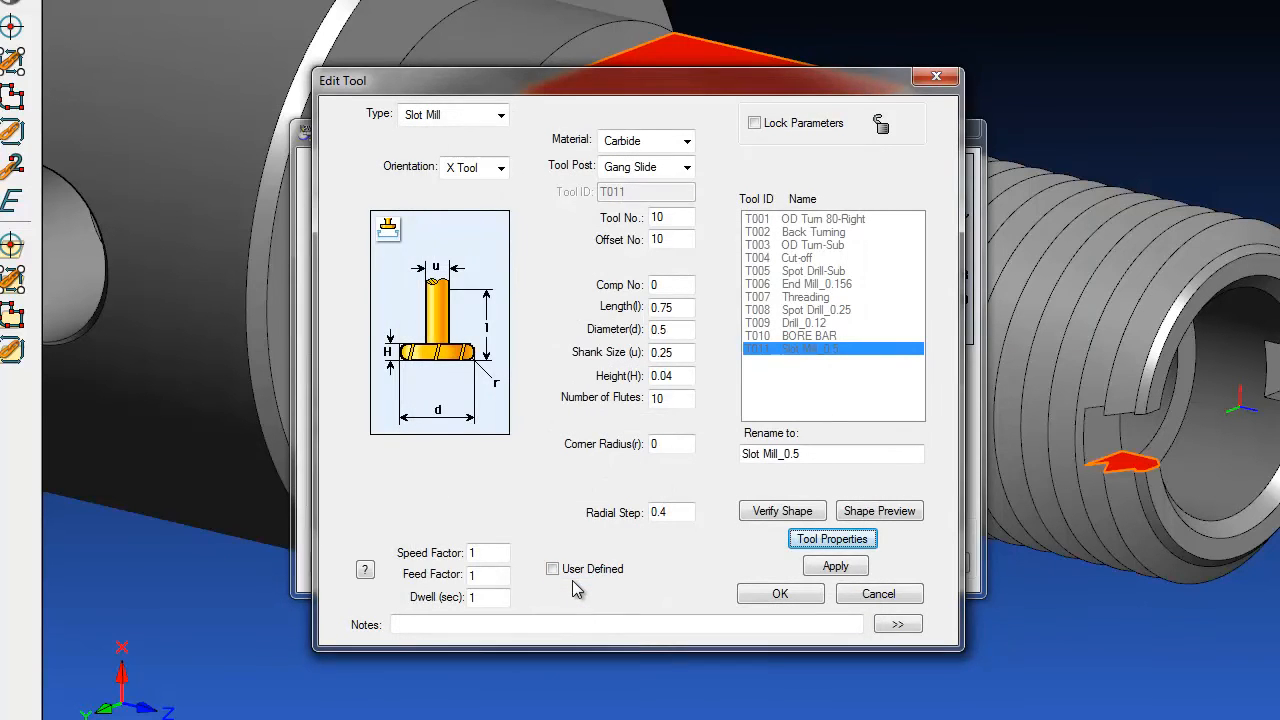
Step: Accept the slot mill for the finishing operation and name the profile group SLOT
click(768, 596)
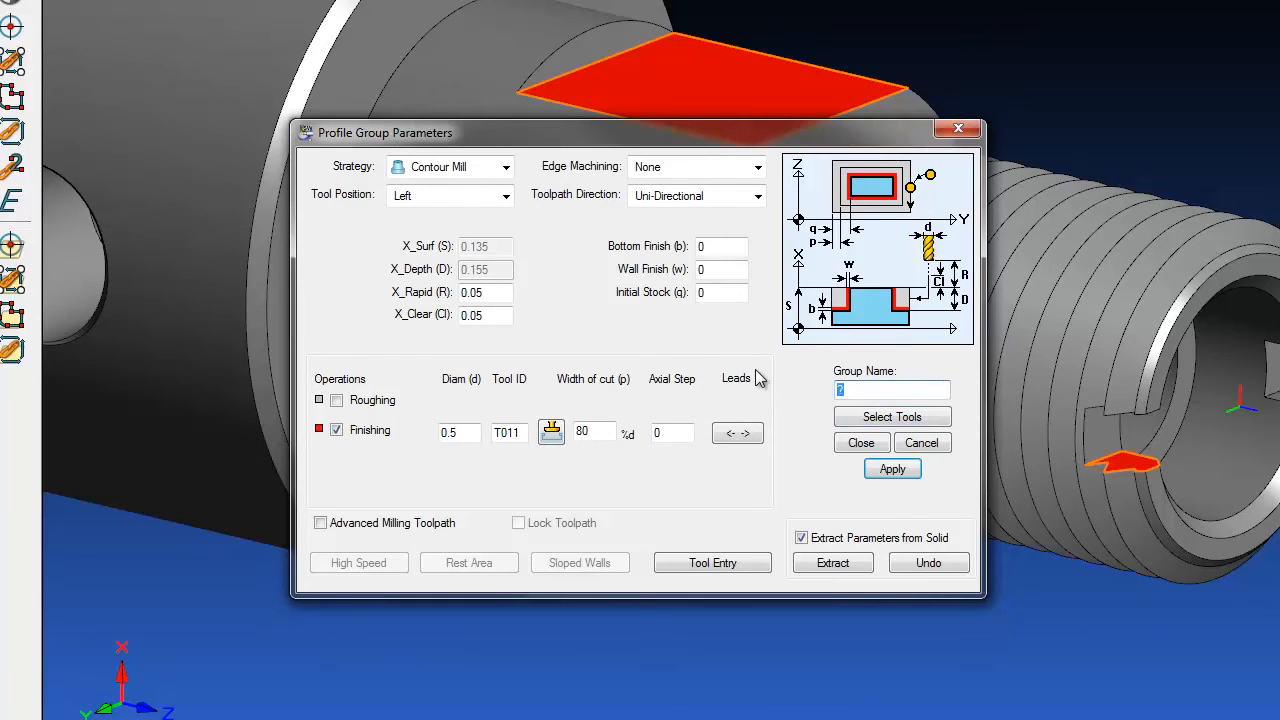
text(SLOT)
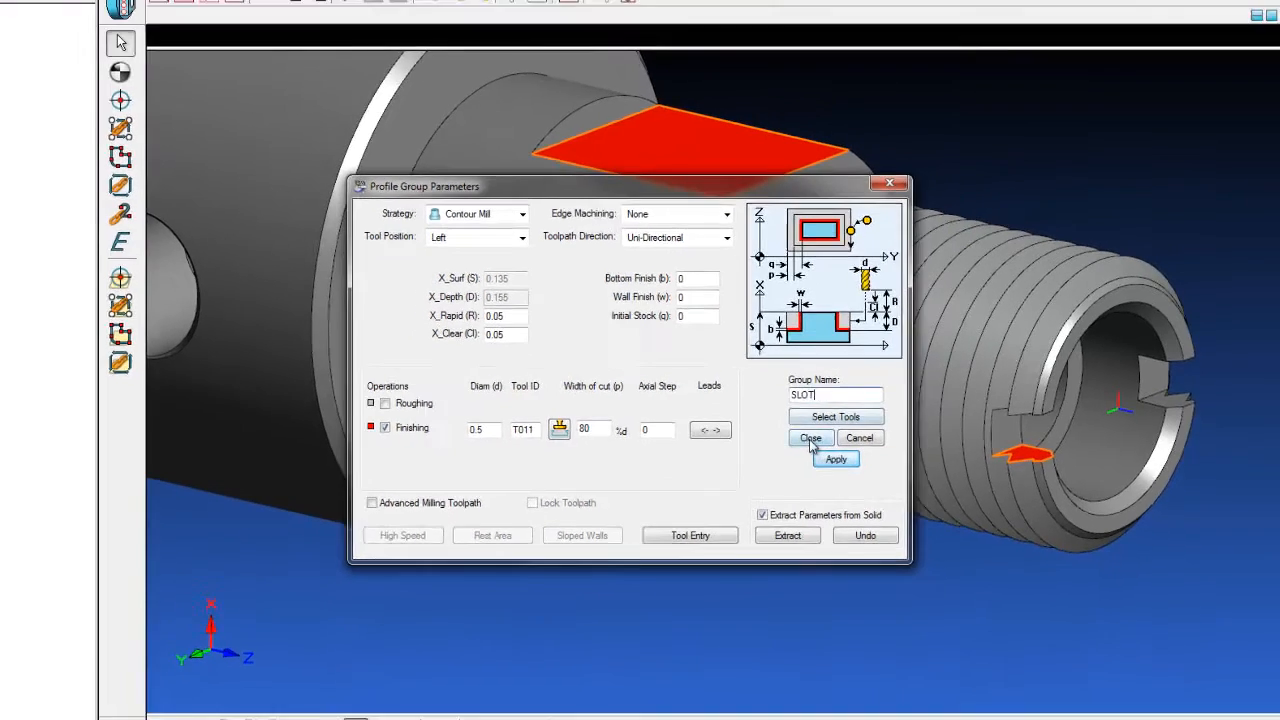
click(861, 443)
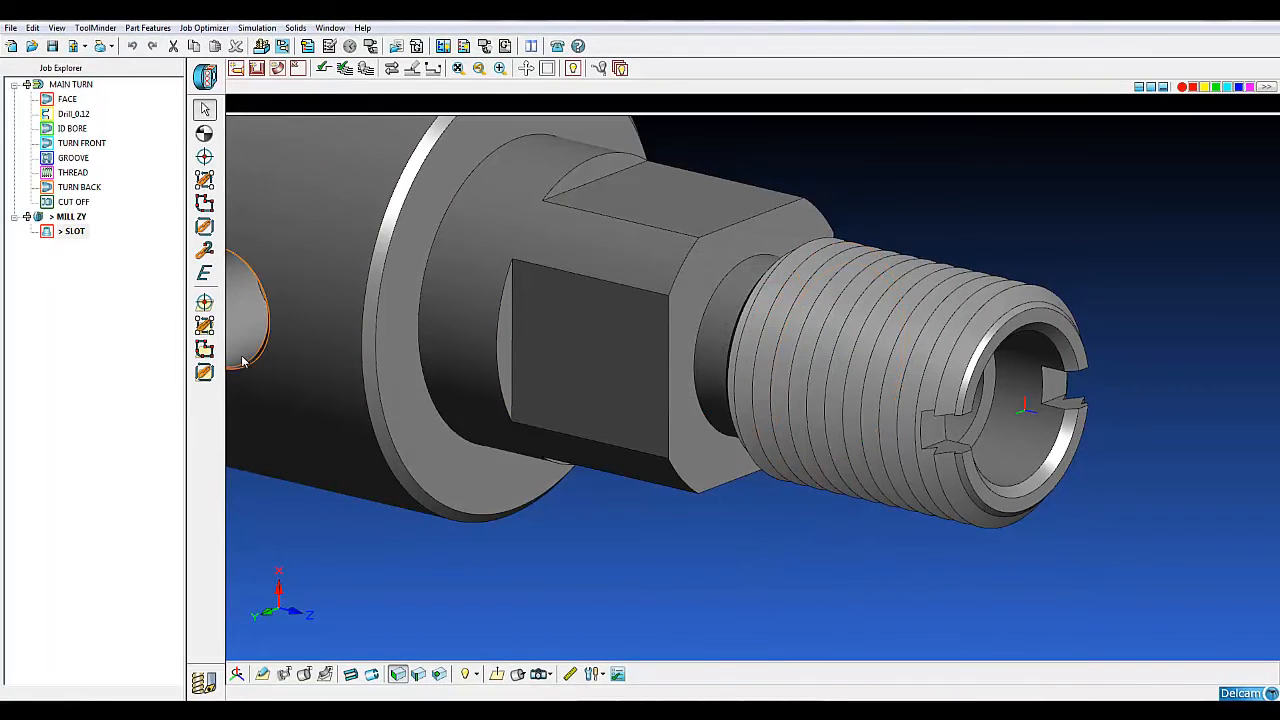
Step: Define the SLOT profile as a straight line across the slot's floor, using edge endpoints on the solid model
click(204, 349)
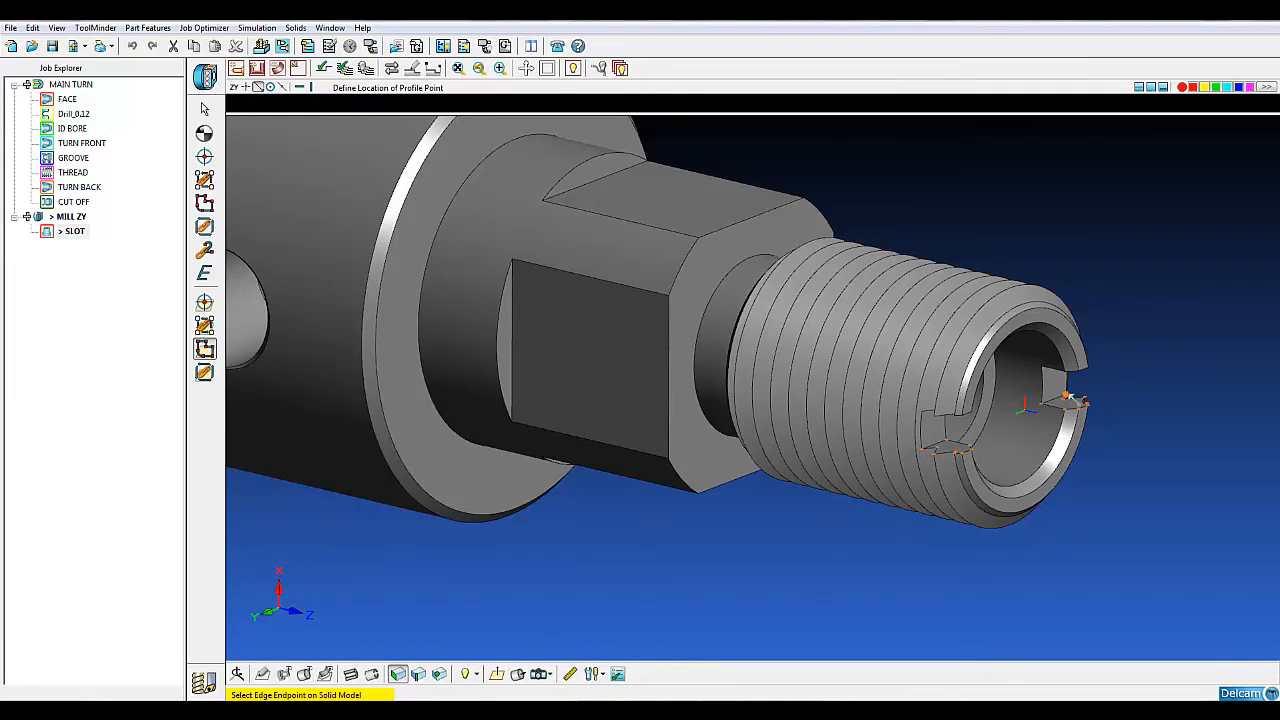
click(923, 448)
scroll(752, 388, down, 4)
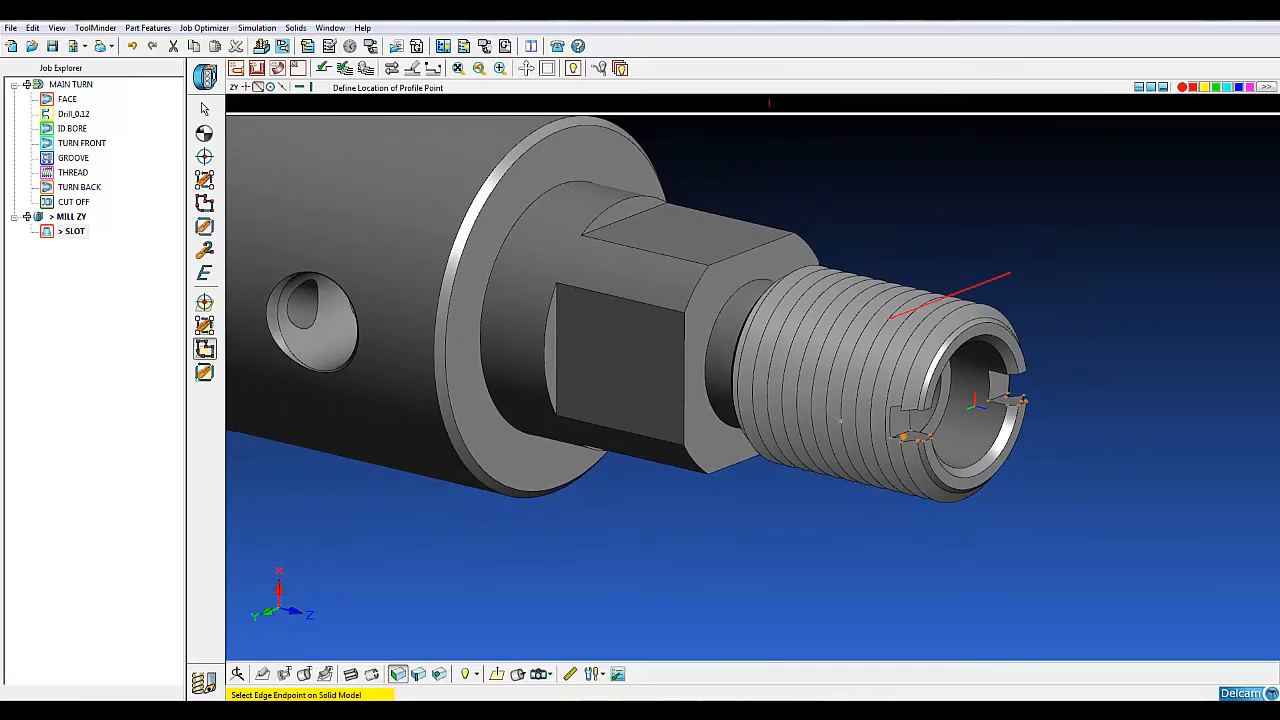
Step: Verify the SLOT toolpath on the solid model with the existing verification options and inspect the cutter's position
click(323, 68)
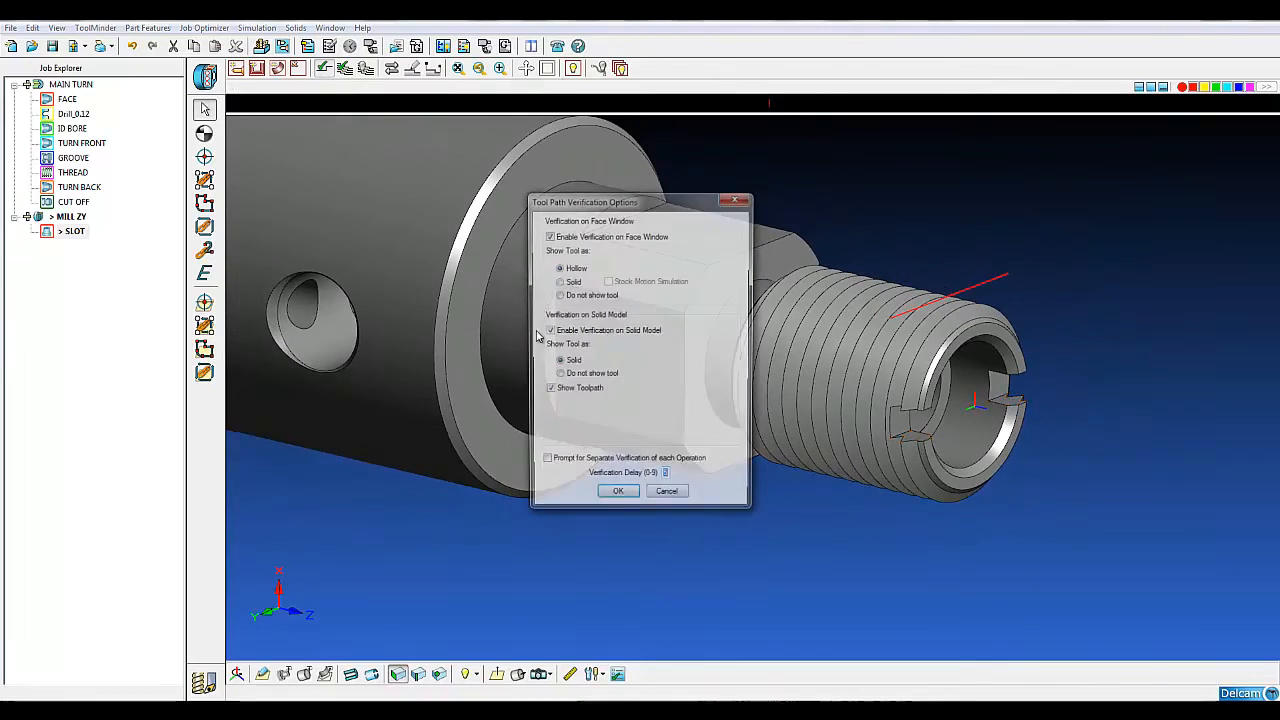
click(617, 497)
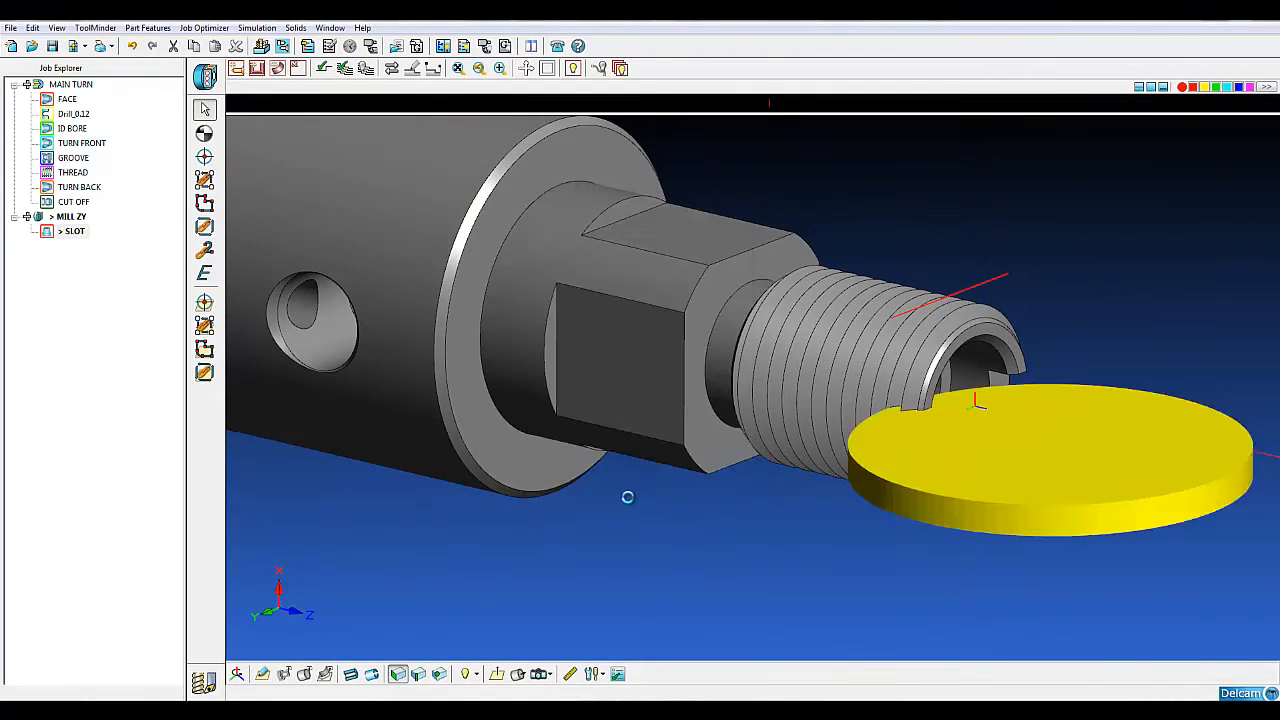
middle_drag(925, 495, 804, 477)
shift+middle_drag(933, 455, 772, 428)
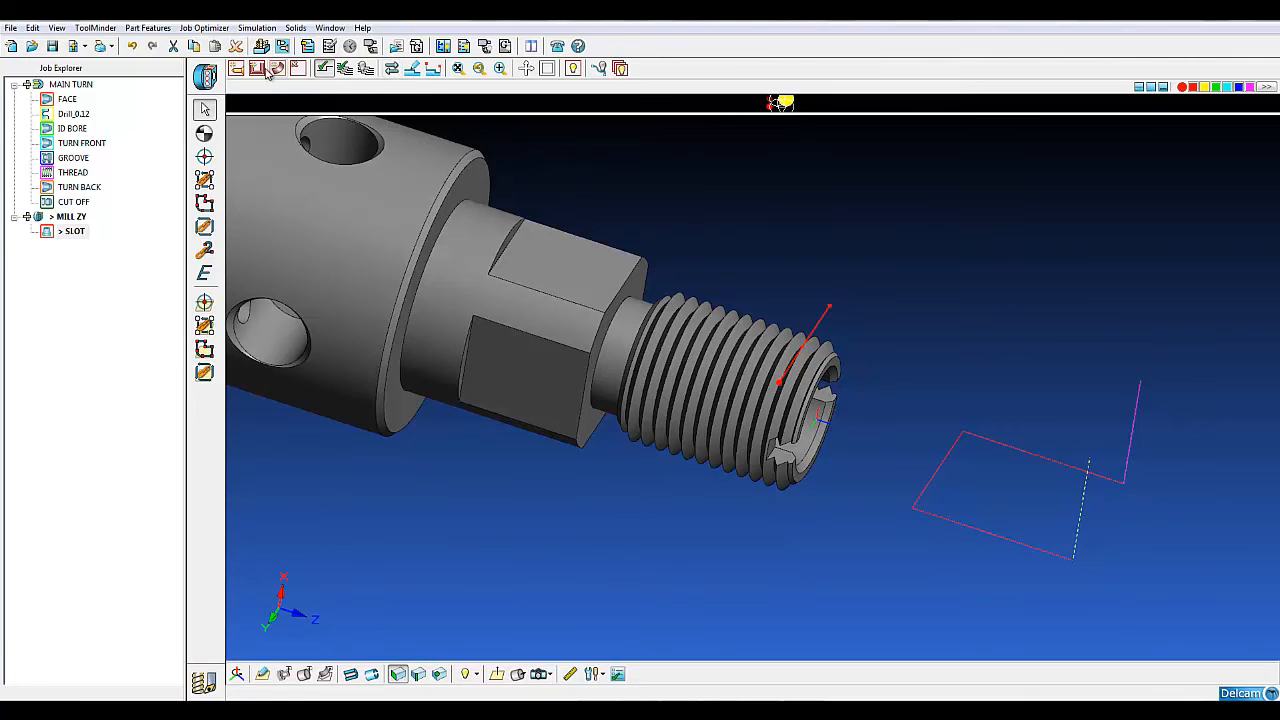
Step: Check the SLOT toolpath with the profile direction reversed, and switch the direction back
click(324, 68)
click(628, 497)
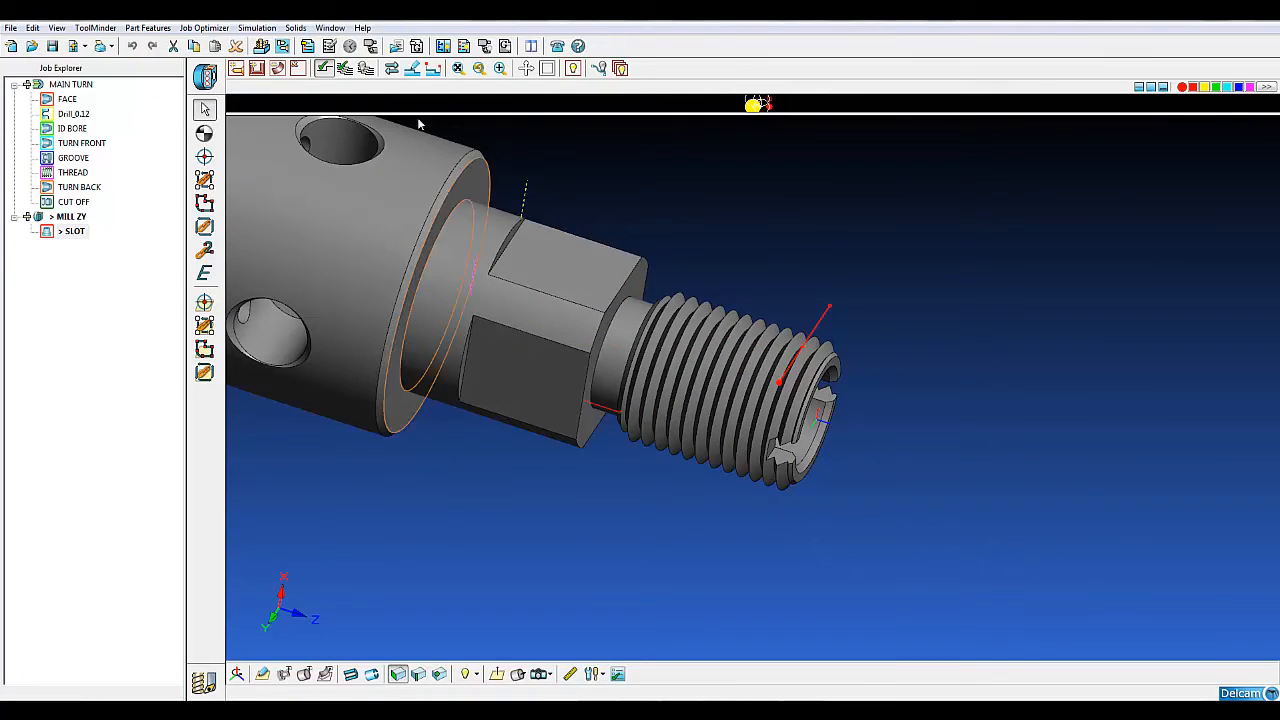
click(396, 74)
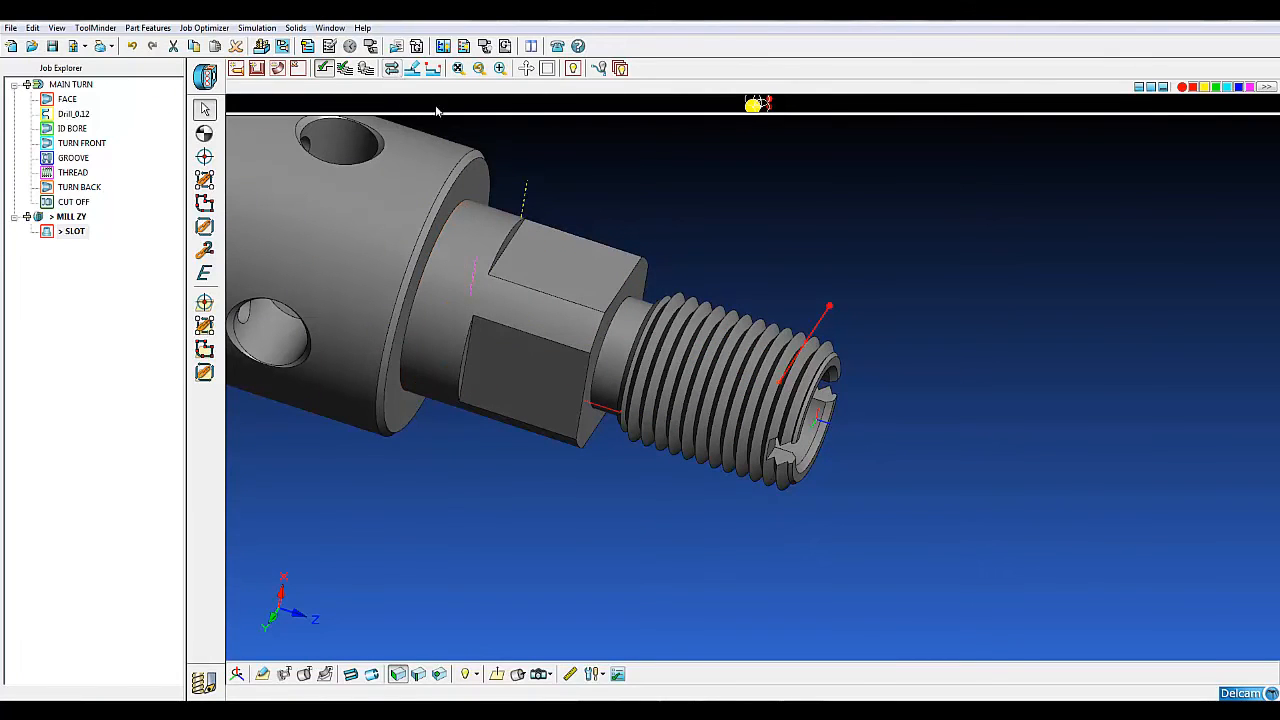
click(675, 213)
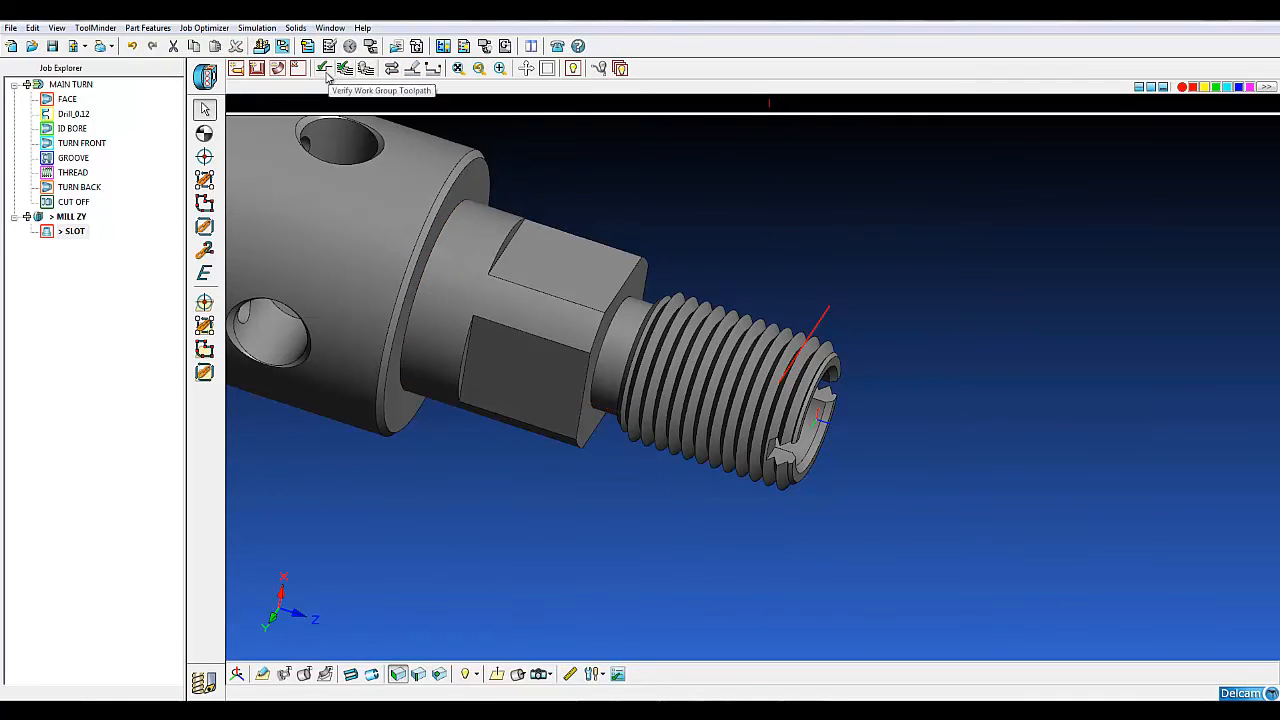
Step: Verify the SLOT toolpath once more in its original direction and clear the toolpath display
click(323, 68)
click(612, 497)
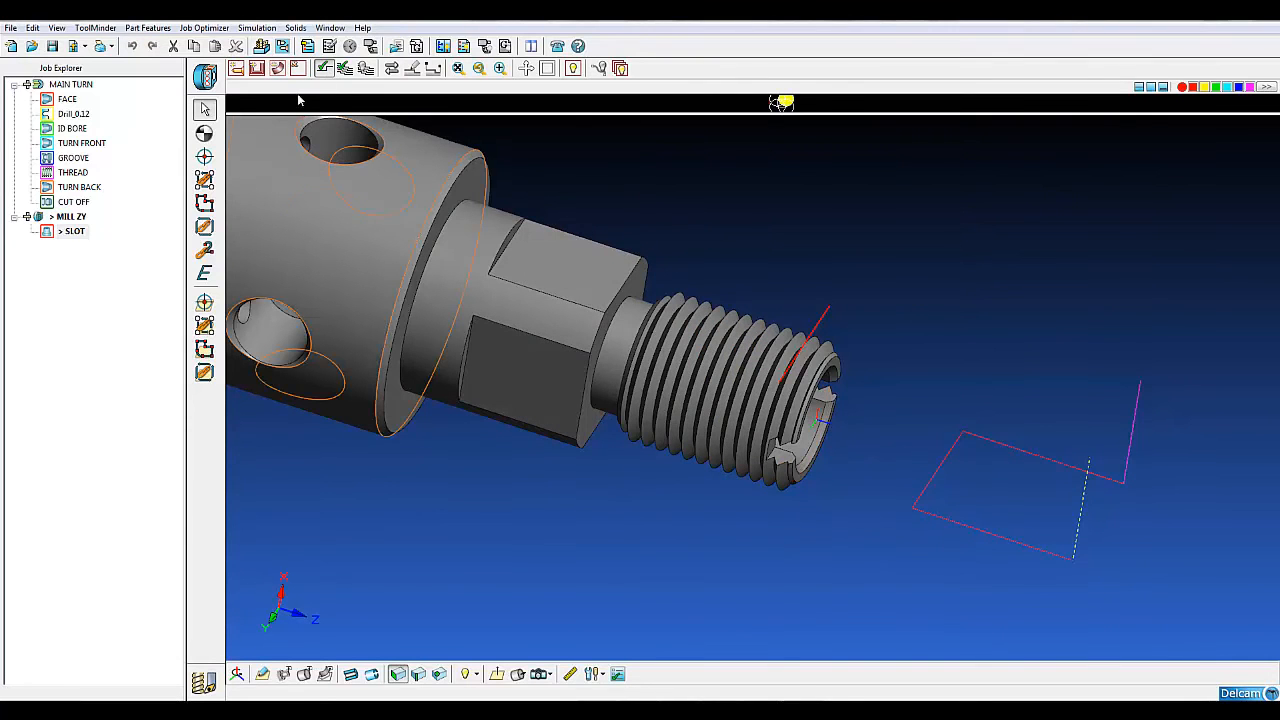
click(366, 68)
Step: Set the selected lead value of the SLOT group's finishing operation to 0 and apply the group parameters
click(75, 232)
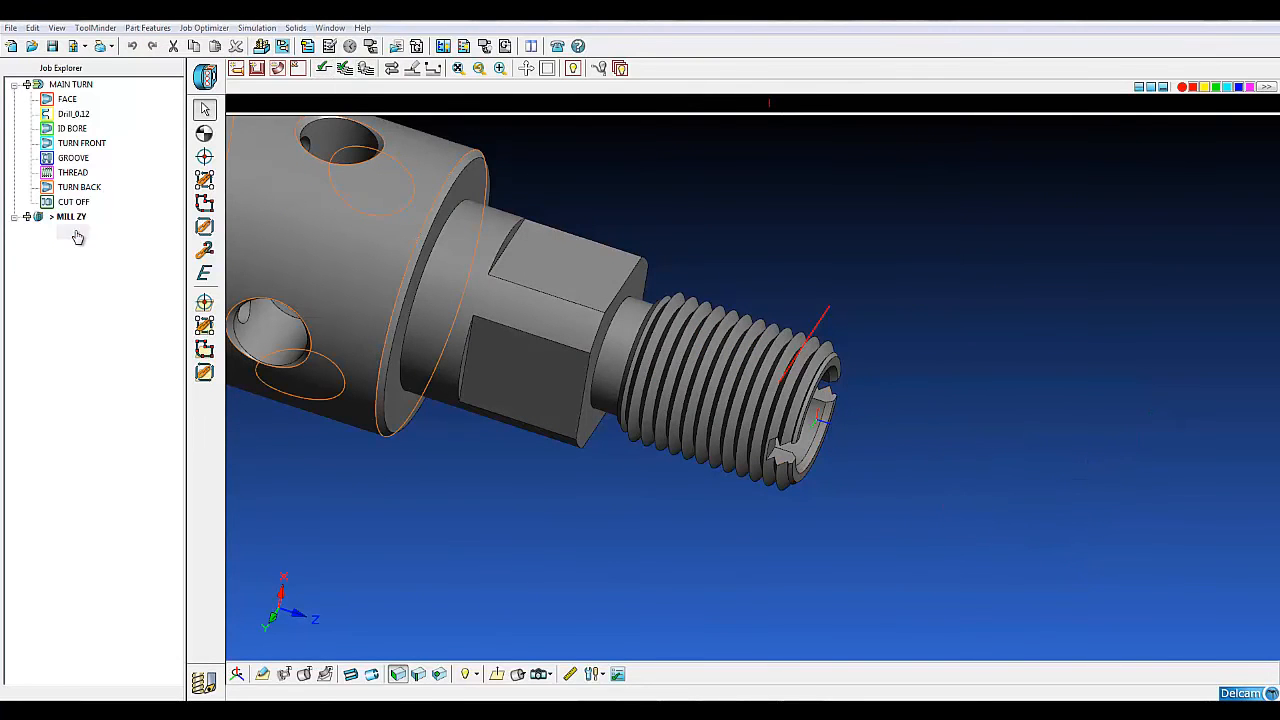
double_click(75, 232)
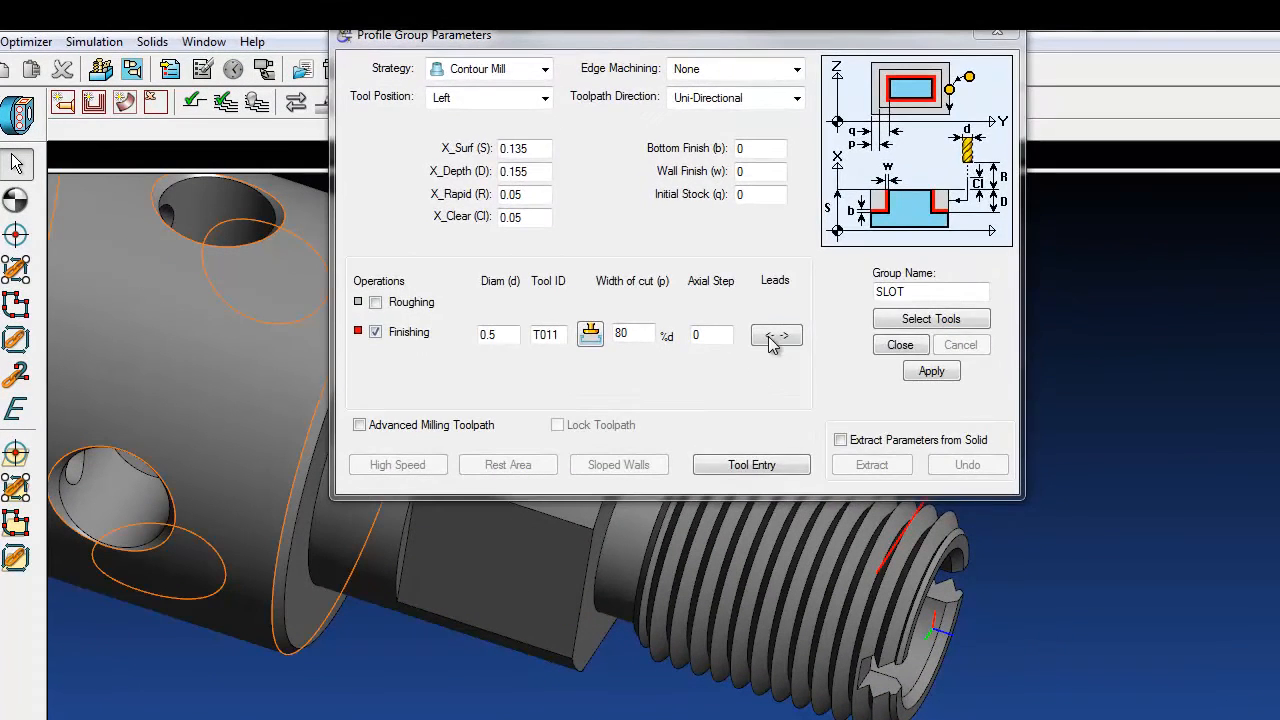
click(772, 339)
drag(437, 221, 404, 212)
text(0)
click(540, 405)
click(834, 410)
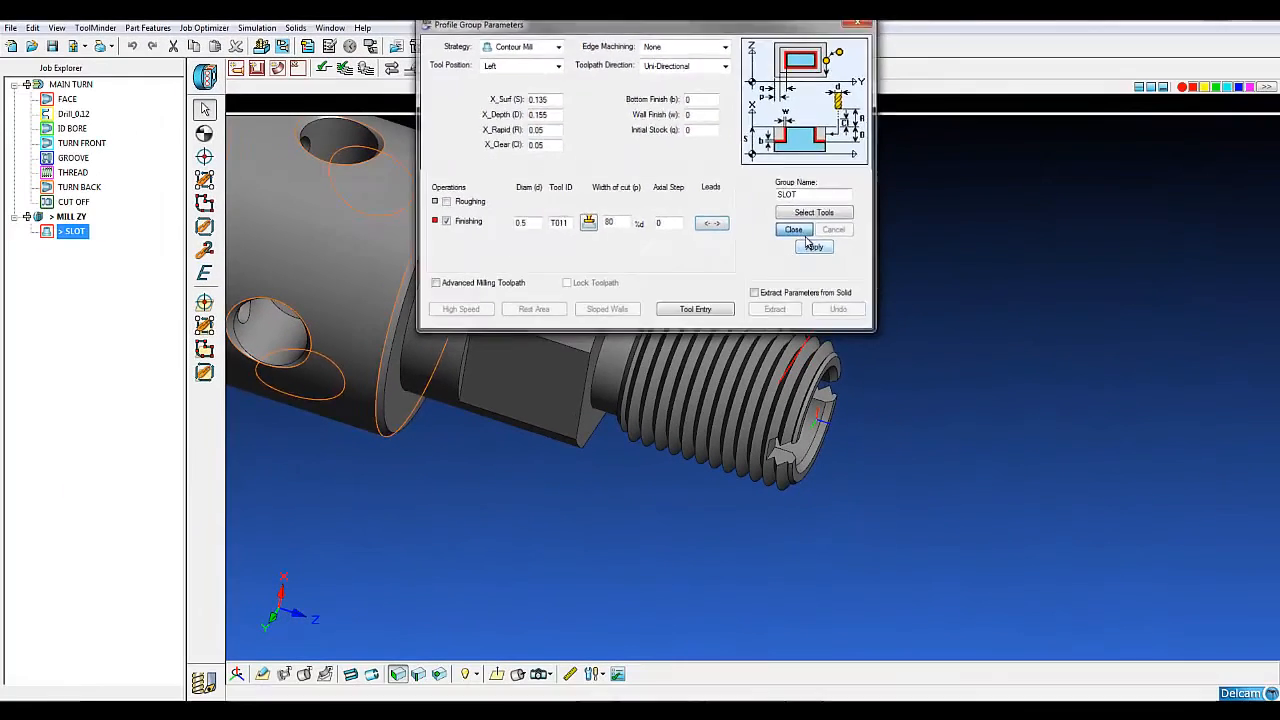
click(854, 292)
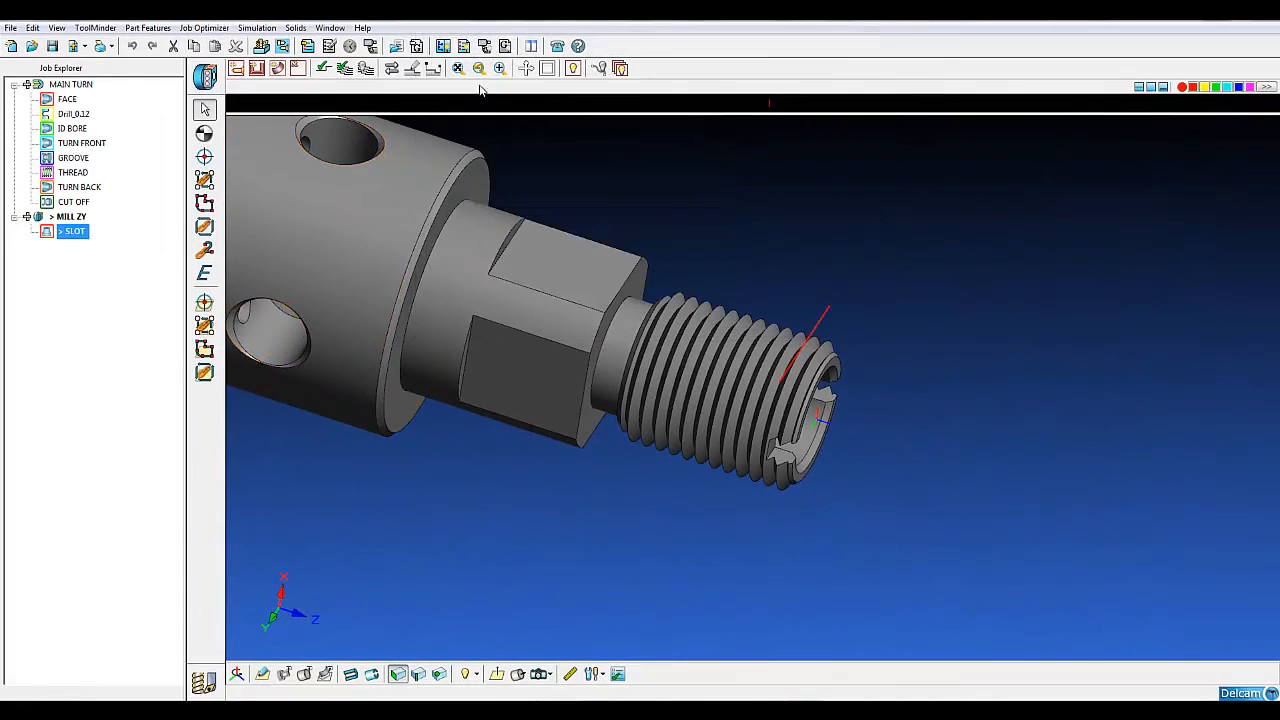
Step: Verify the SLOT toolpath with the changed leads on the solid model using the existing verification options, and clear its display
click(254, 86)
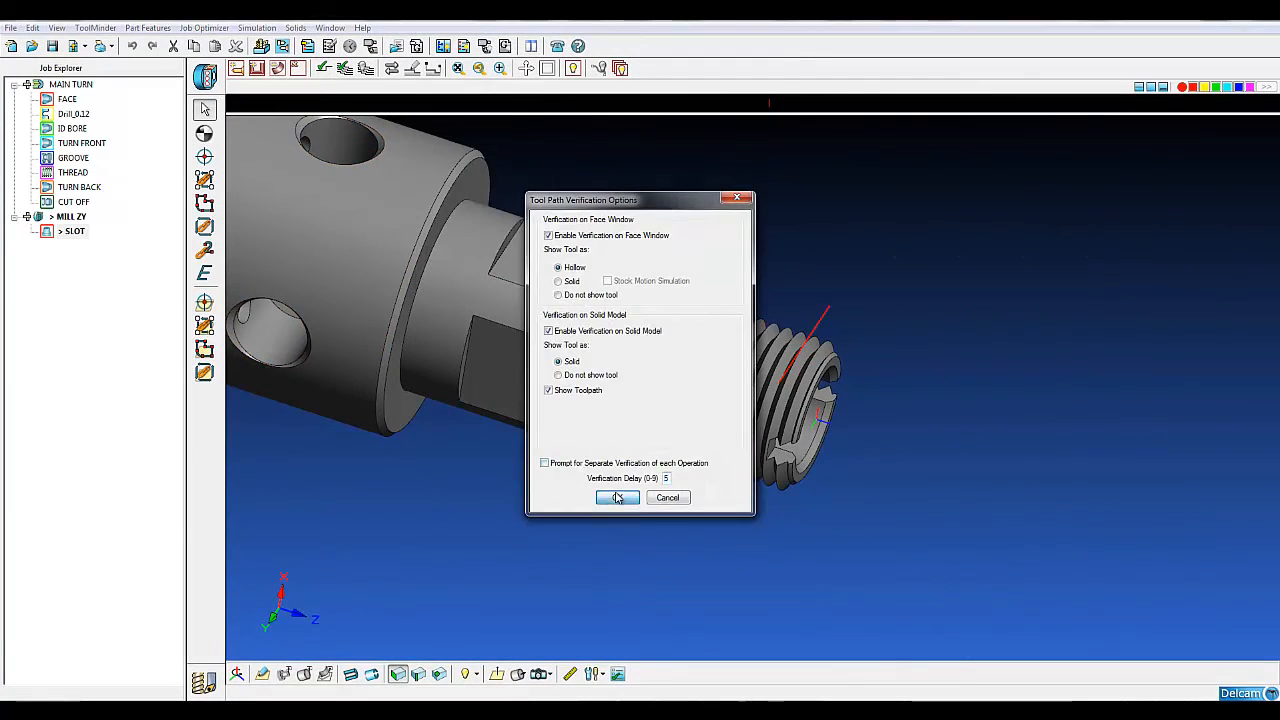
click(617, 488)
scroll(800, 500, down, 2)
middle_drag(799, 501, 712, 503)
click(363, 69)
shift+middle_drag(491, 257, 666, 358)
scroll(680, 412, up, 3)
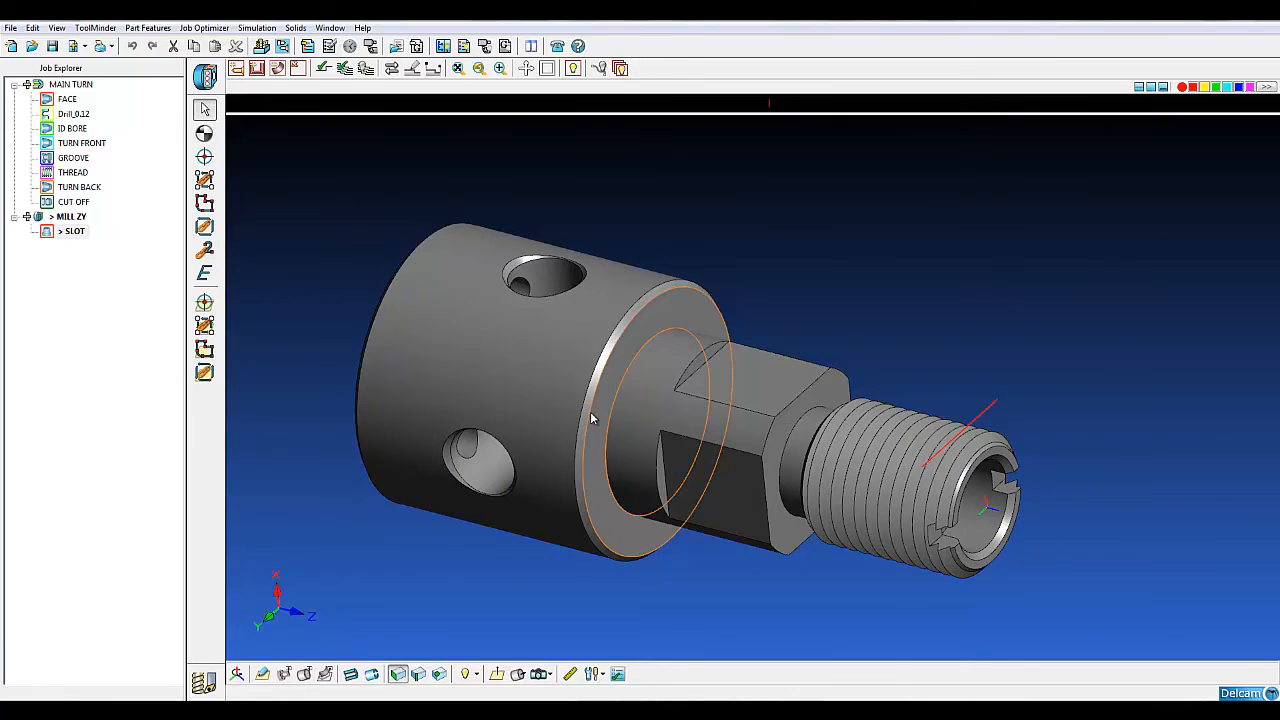
Step: Create a new main-spindle face window with the Mill Polygon machining function and name it MILL POLY
click(205, 77)
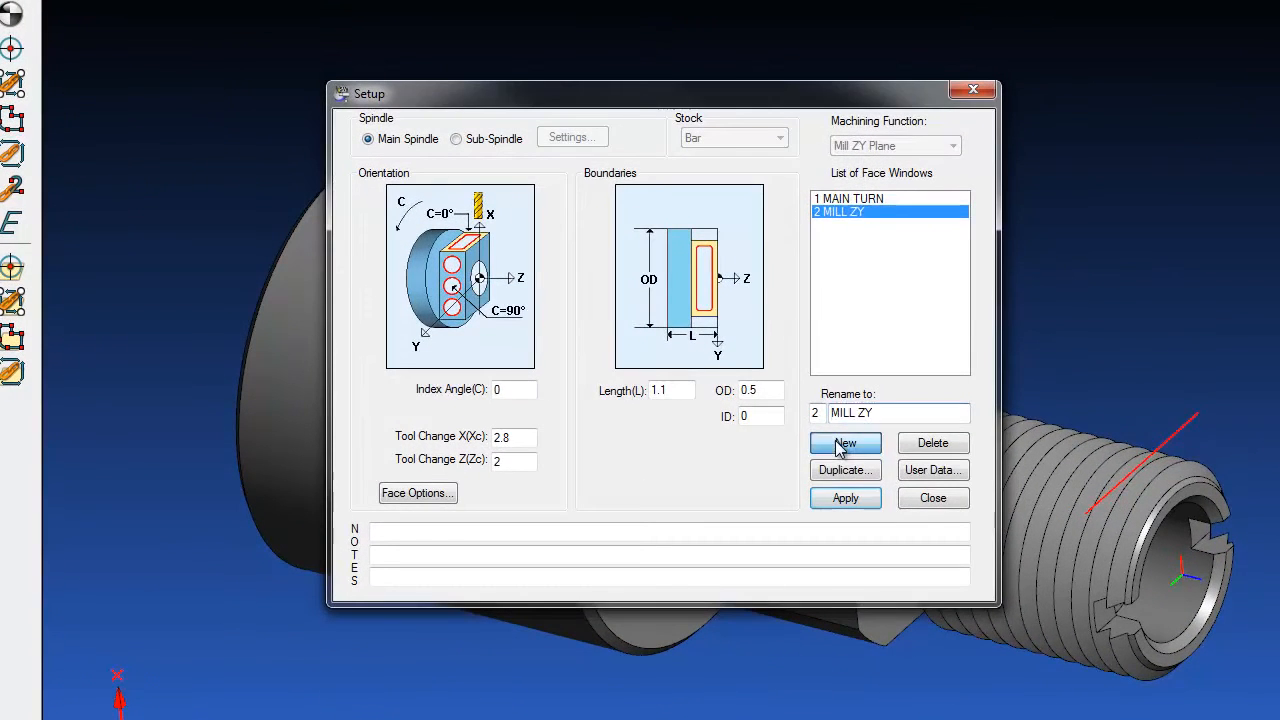
click(772, 422)
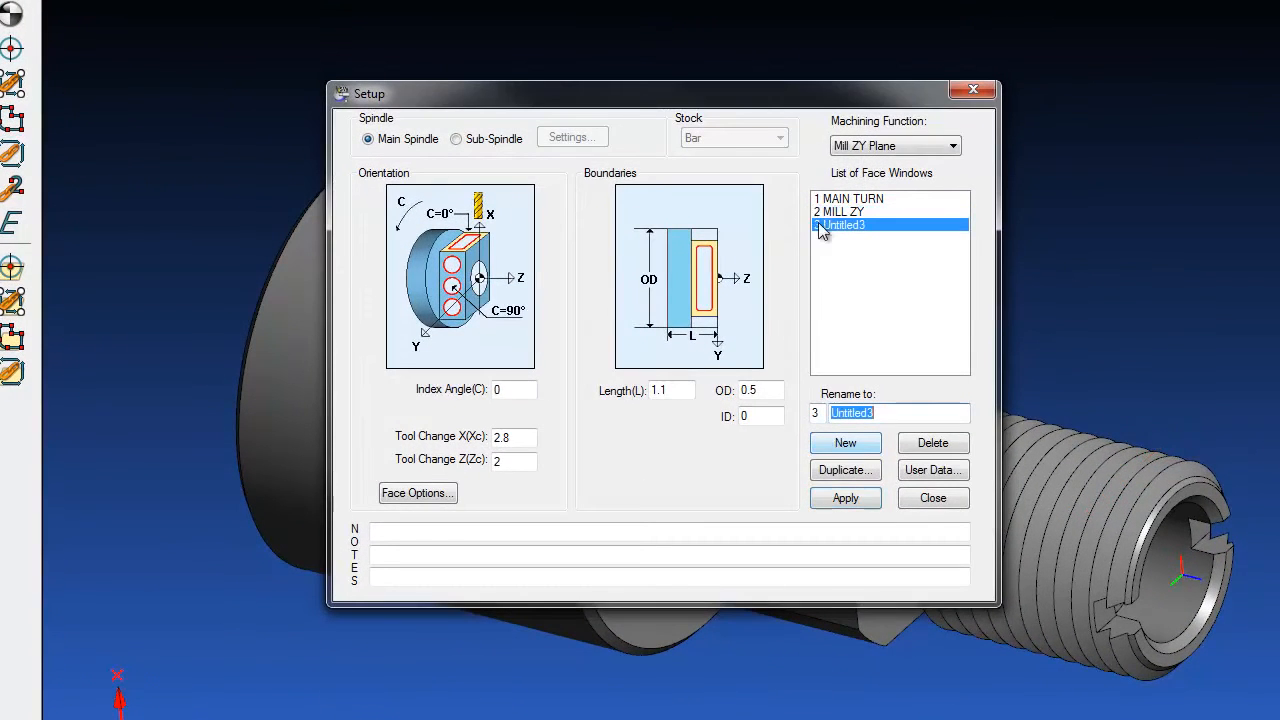
click(886, 148)
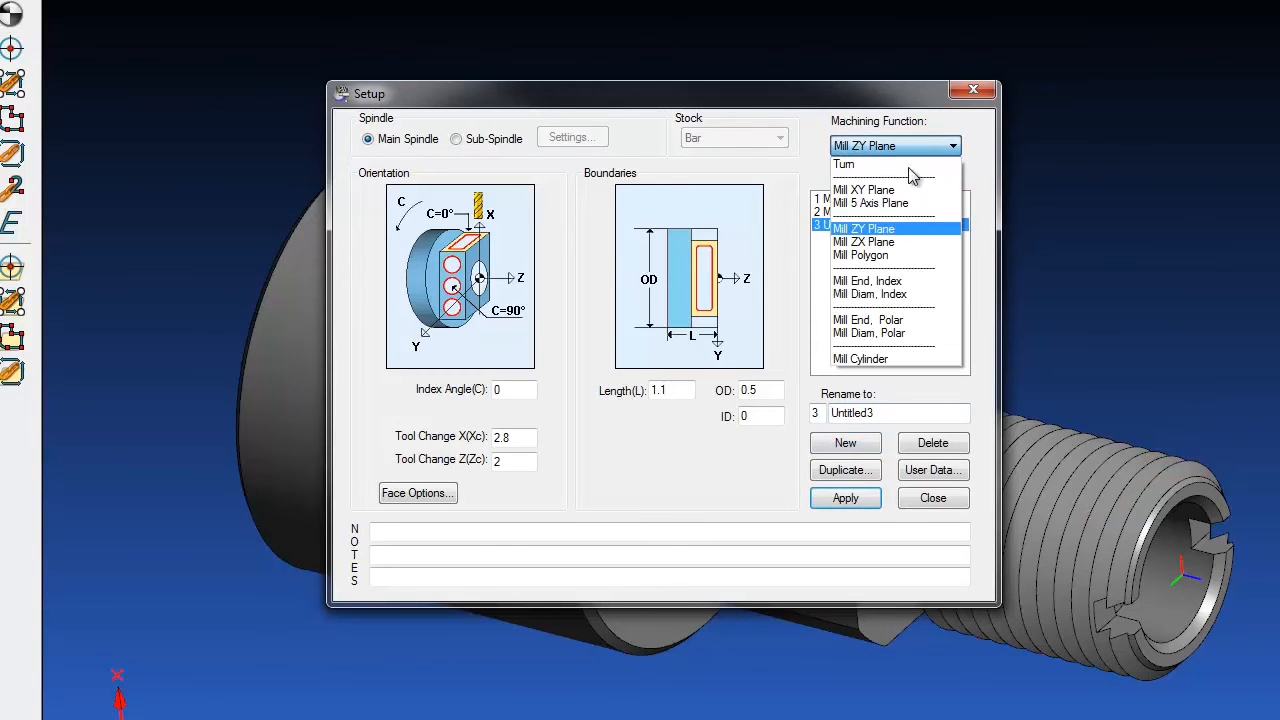
click(948, 254)
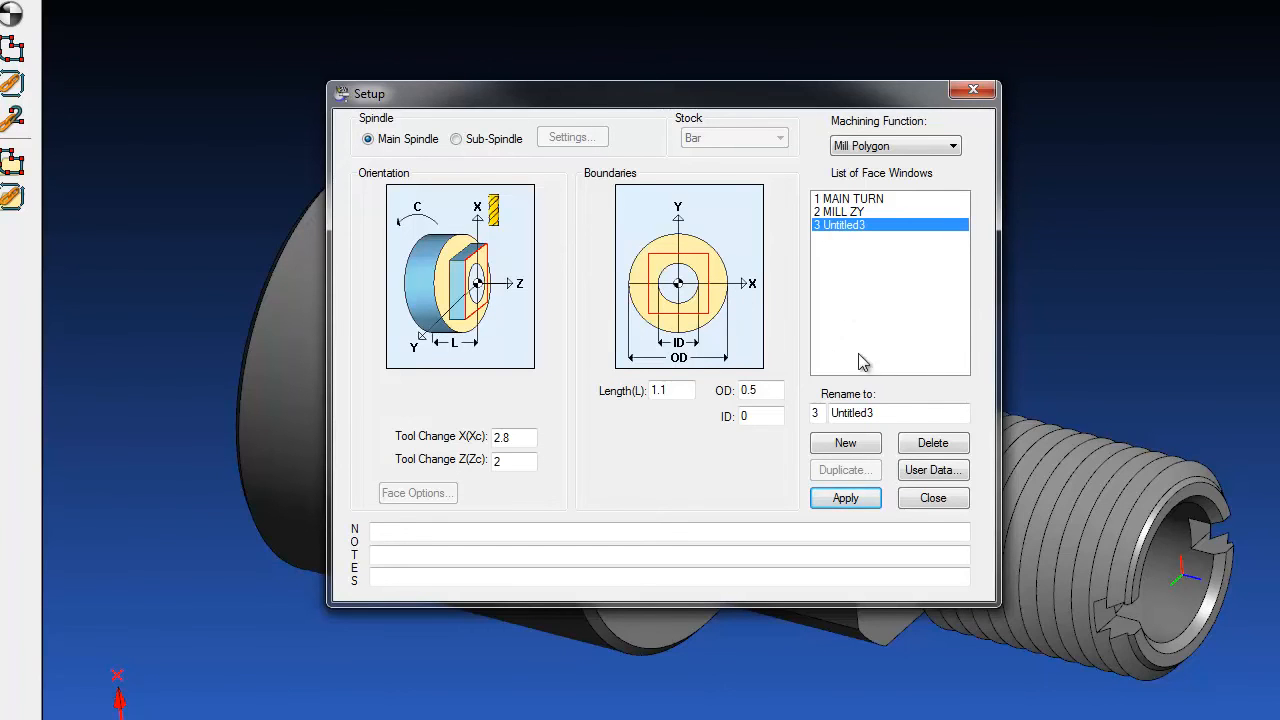
double_click(900, 409)
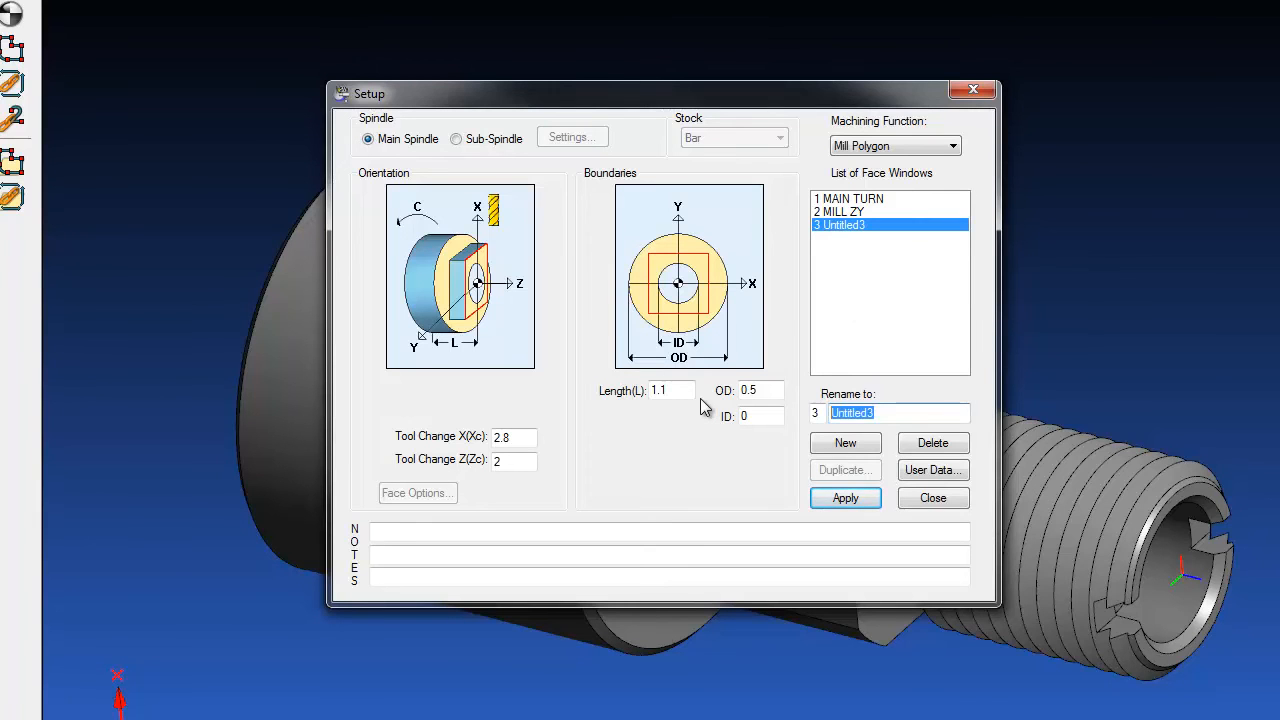
text(MILL POLY)
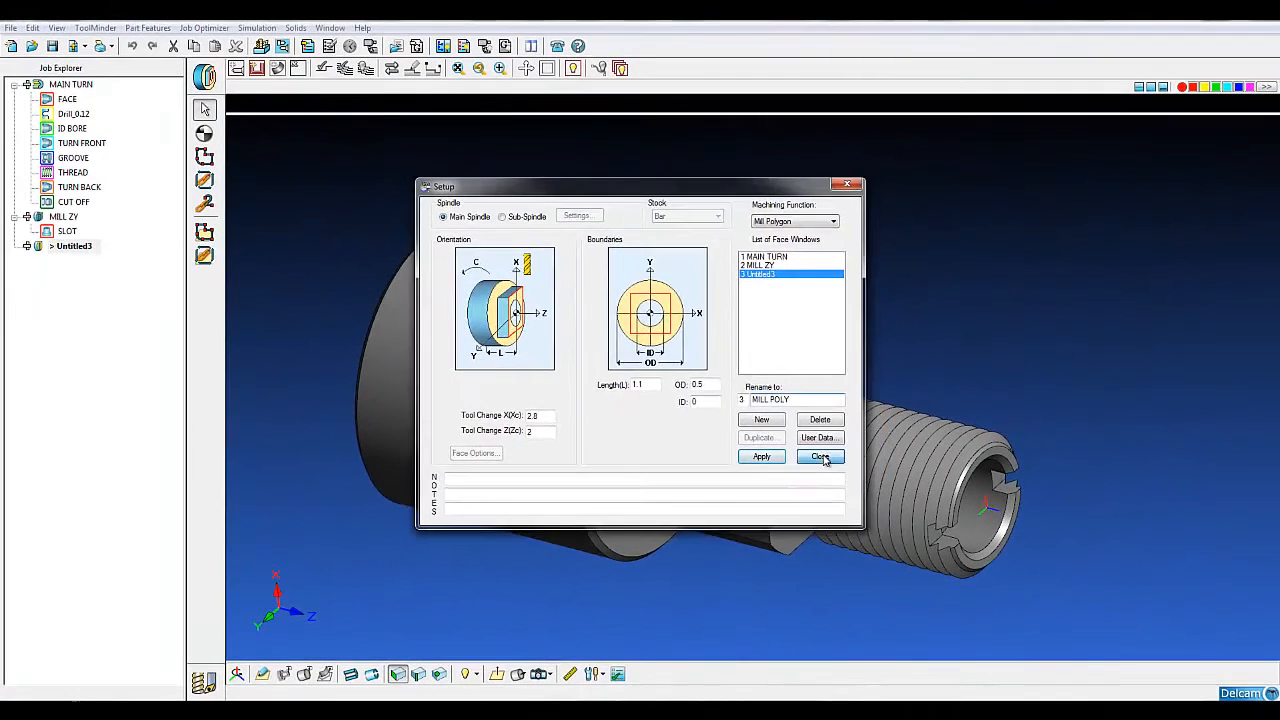
click(821, 457)
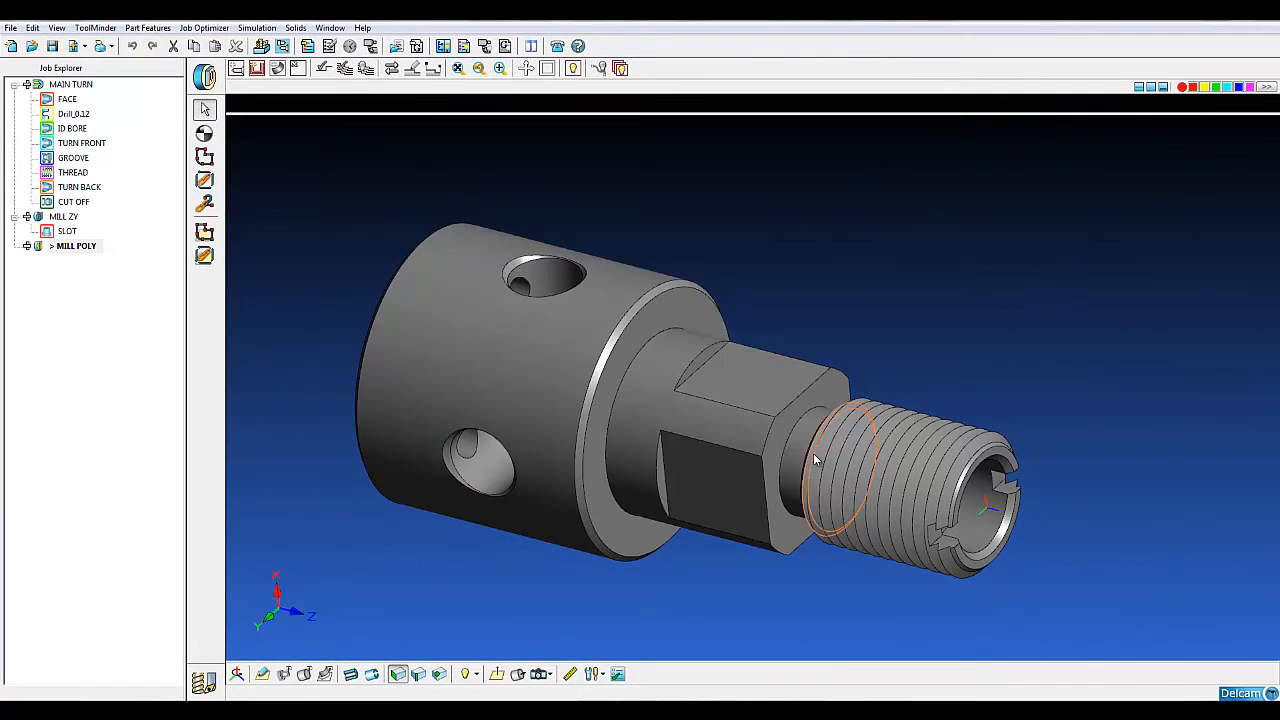
Step: Transfer the planar geometry of one flat's crescent-shaped end face to the MILL POLY window, setting that face as the face plane
click(1144, 88)
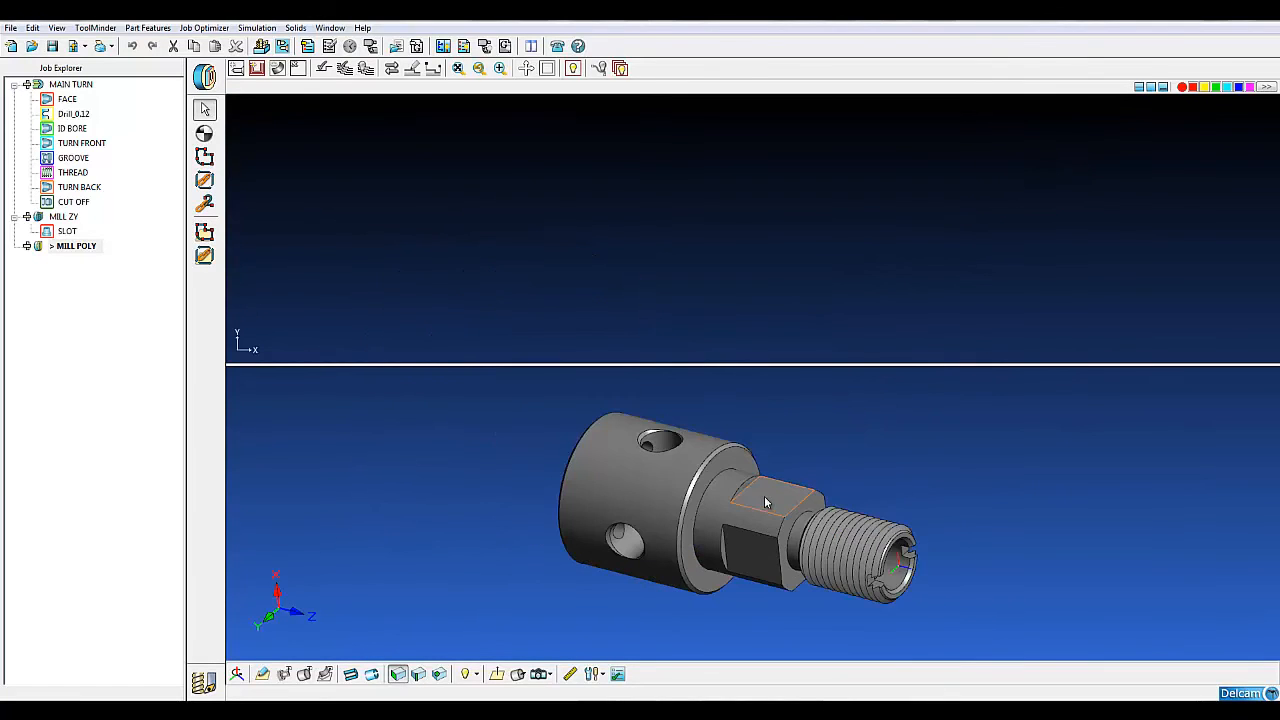
scroll(770, 508, up, 1)
scroll(764, 534, up, 2)
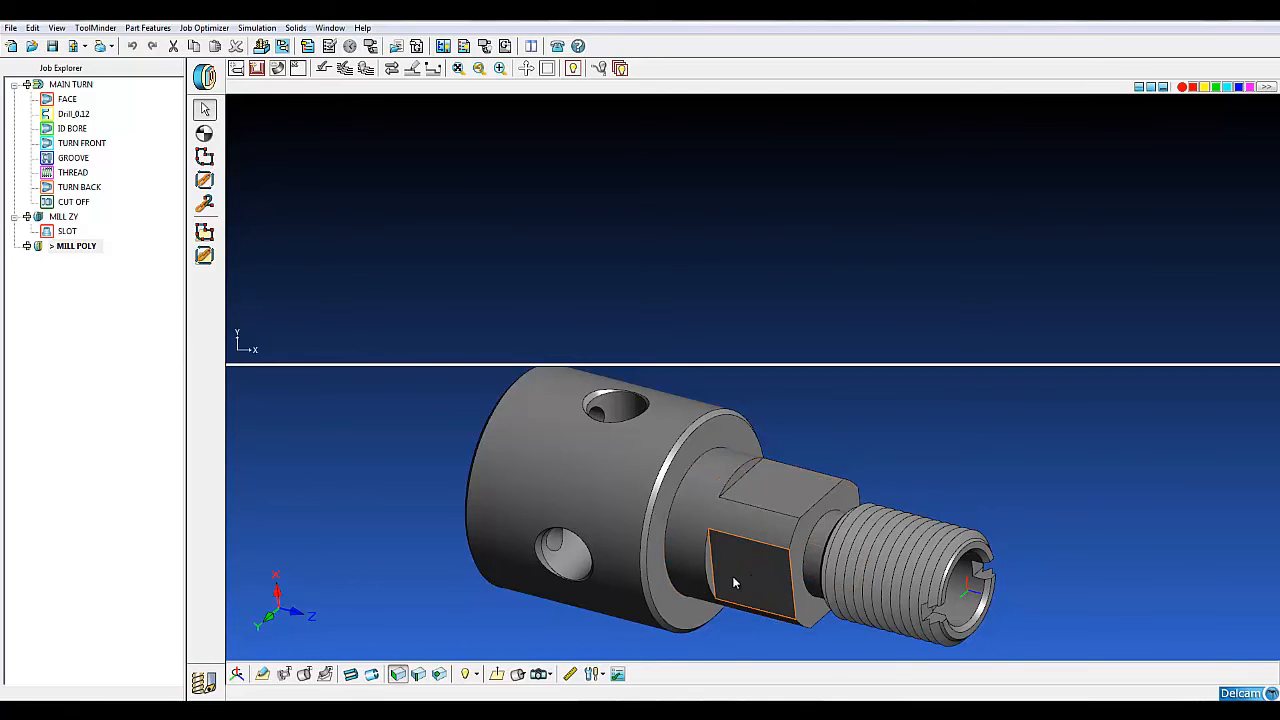
click(706, 566)
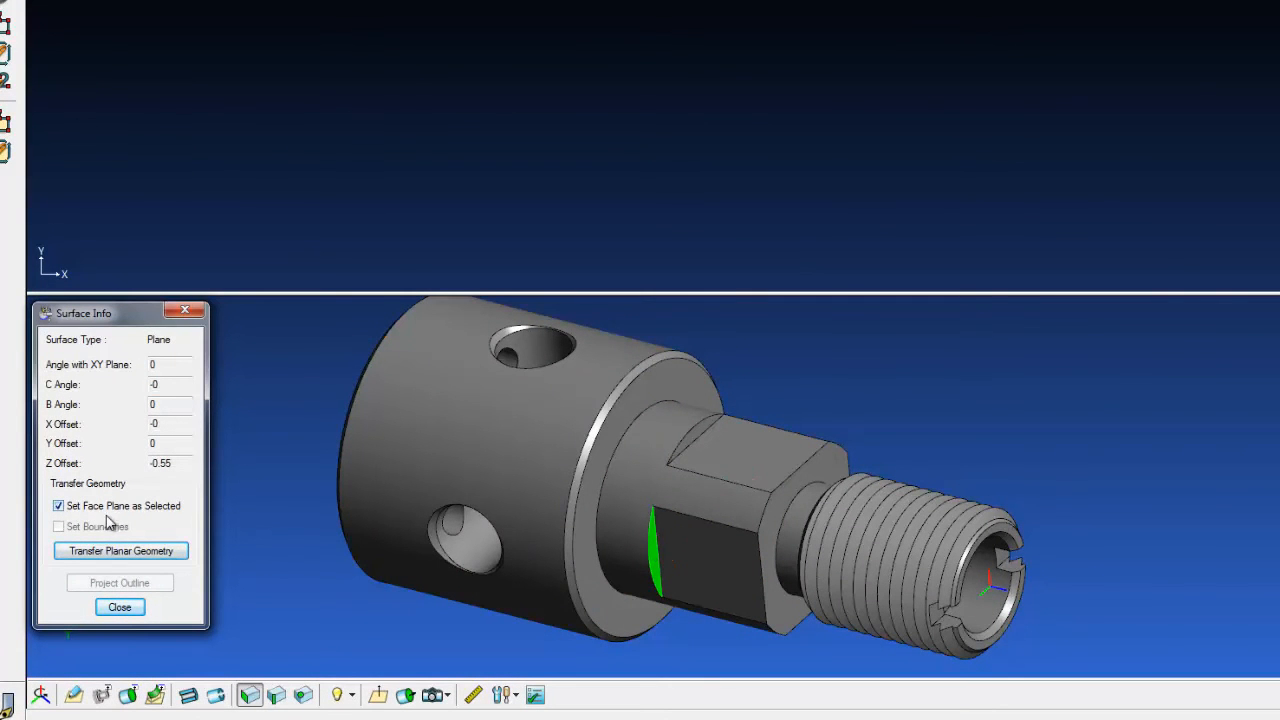
click(132, 552)
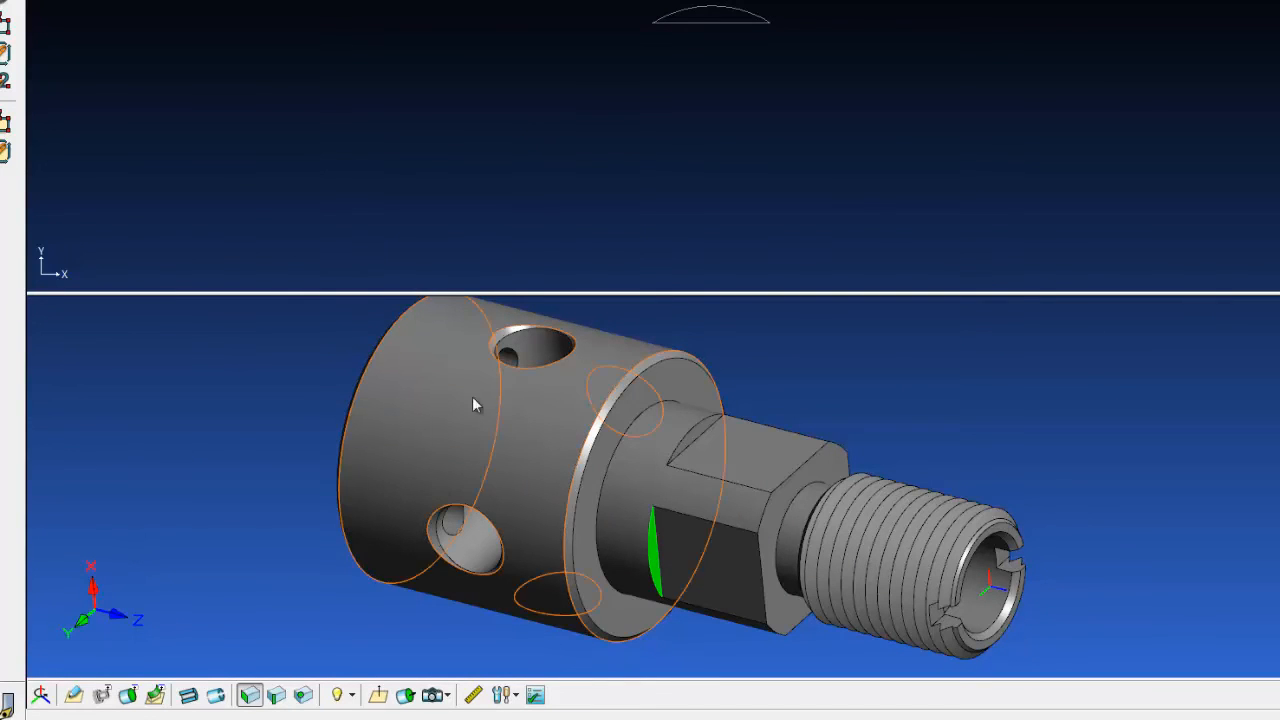
Step: Show the face plane on the solid model to check its location, and hide it again
click(339, 696)
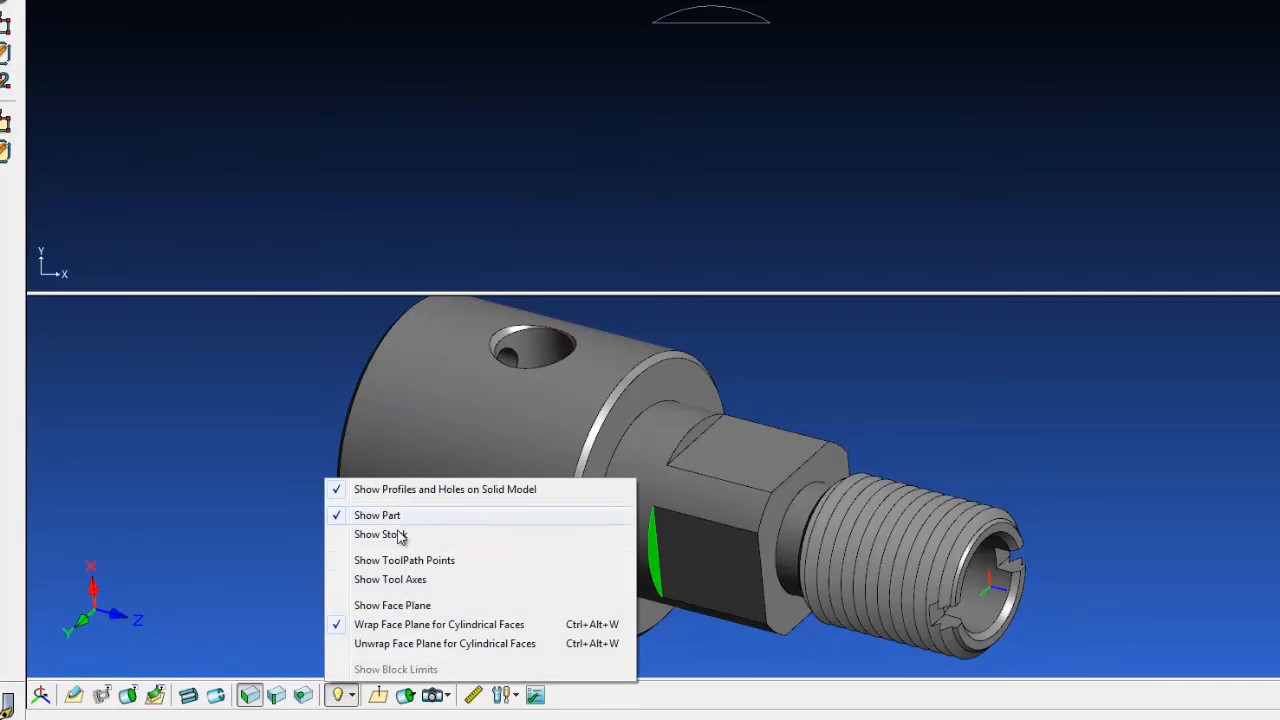
click(395, 605)
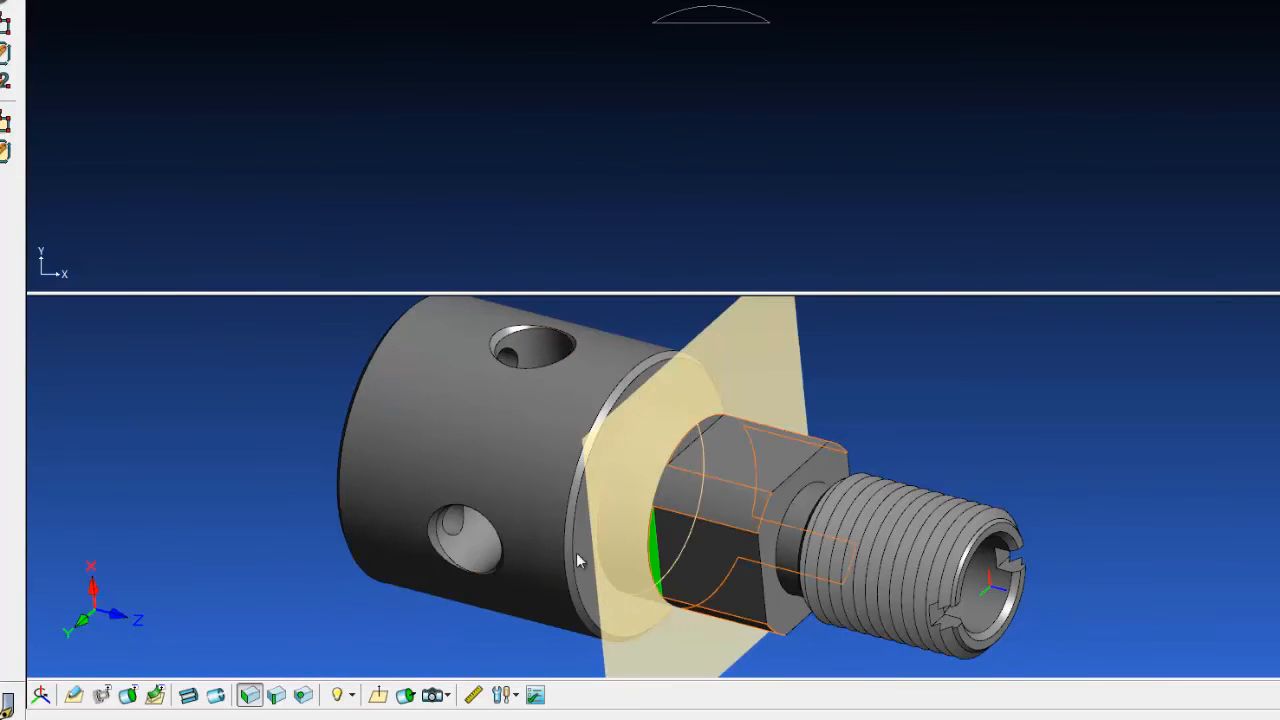
click(345, 695)
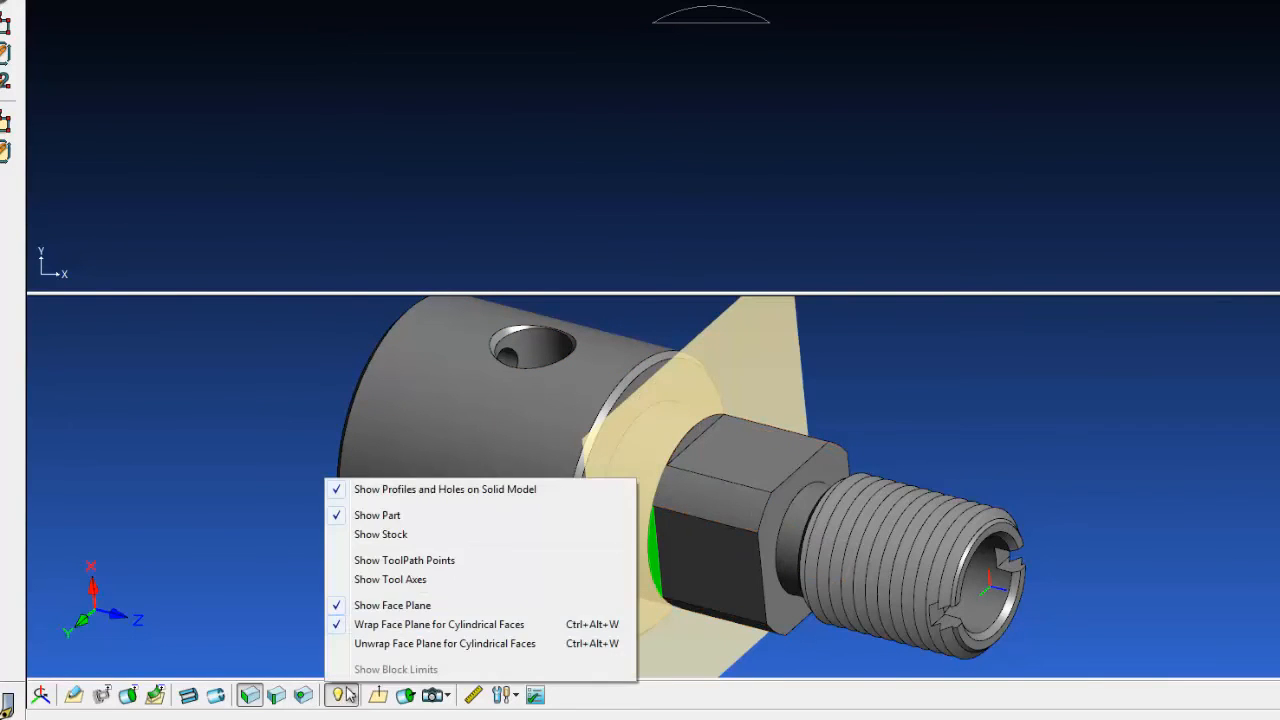
click(385, 605)
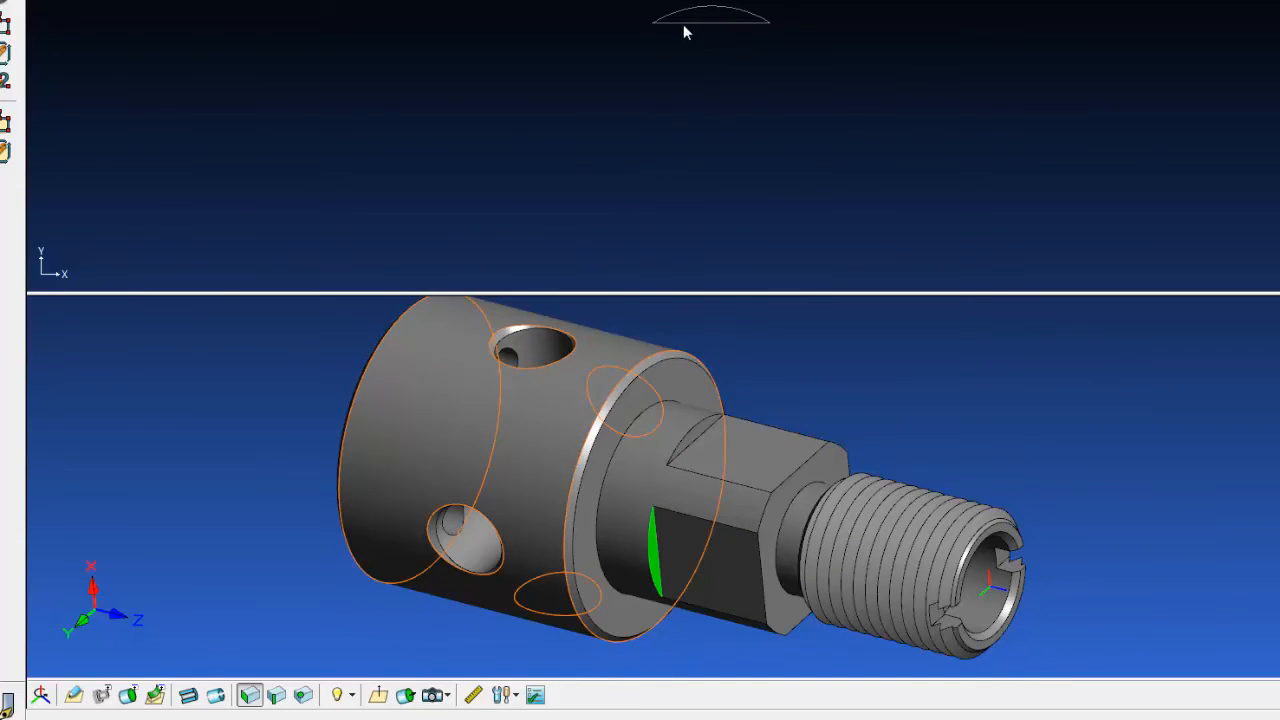
Step: Transfer the planar geometry of the other three flats' crescent-shaped end faces to the MILL POLY window without resetting the face plane
click(688, 446)
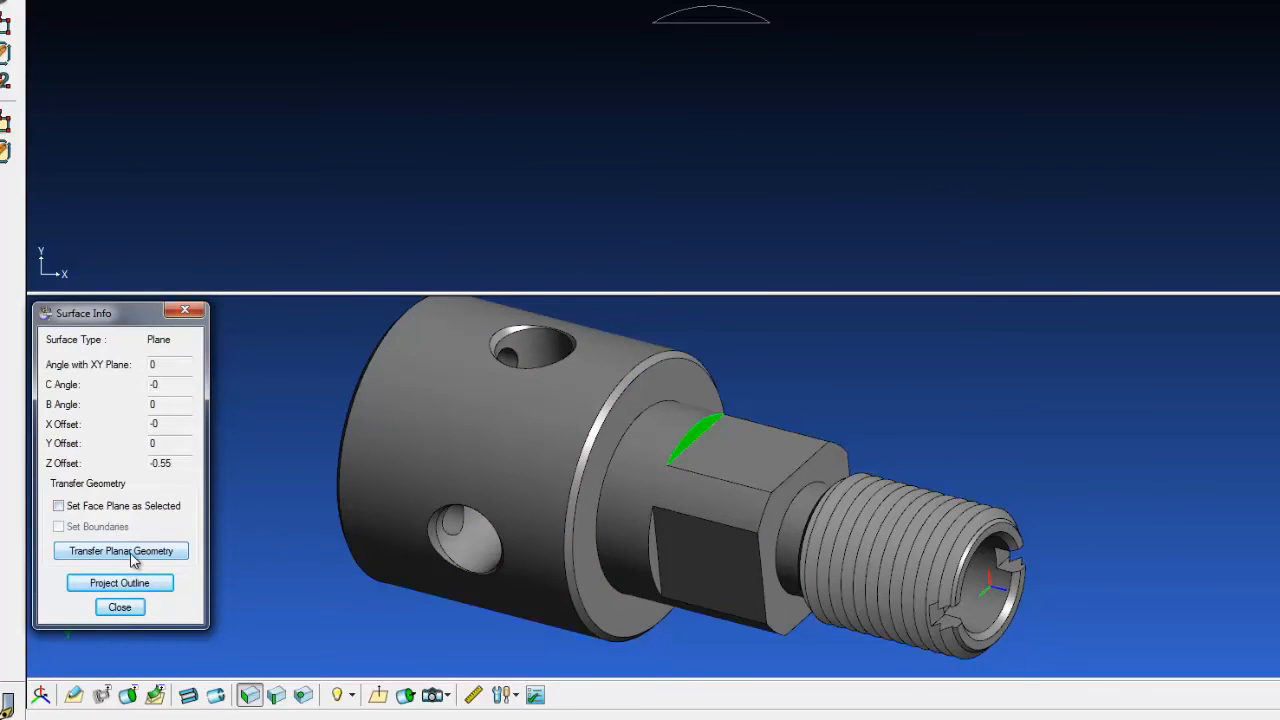
click(130, 554)
middle_drag(632, 490, 499, 499)
click(775, 482)
click(147, 556)
middle_drag(349, 555, 760, 588)
click(760, 588)
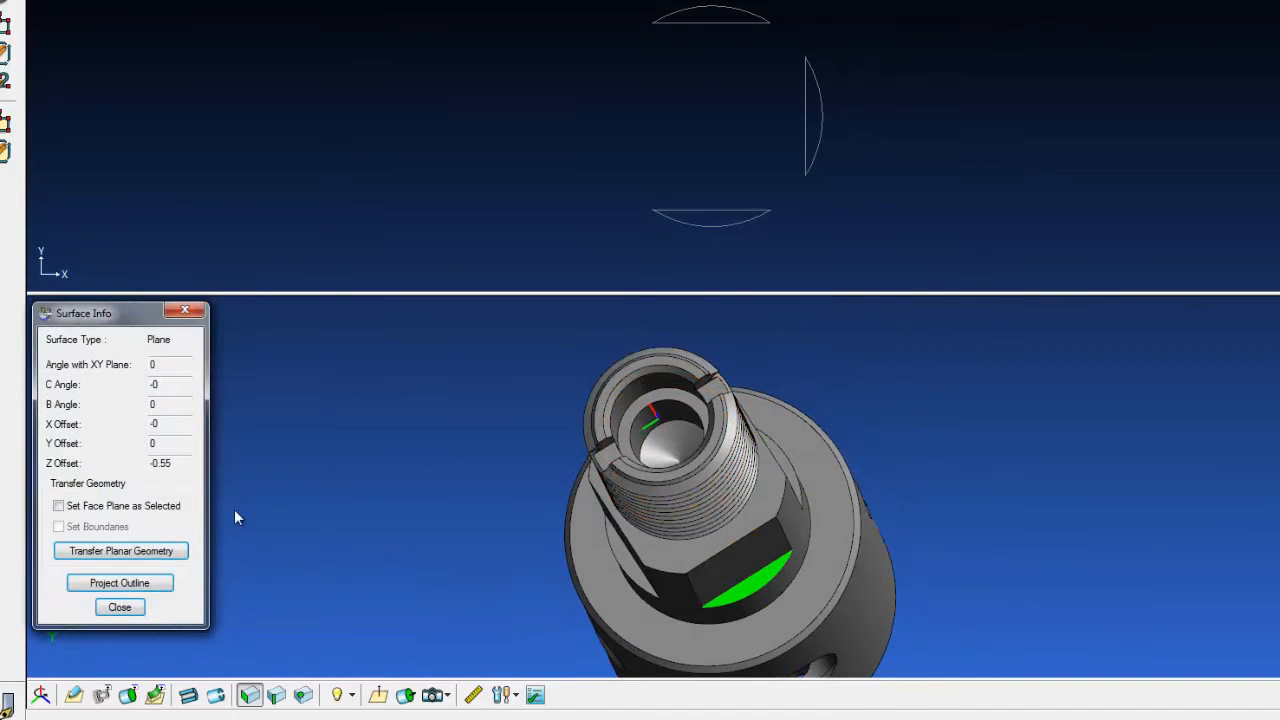
click(128, 552)
middle_drag(389, 197, 730, 432)
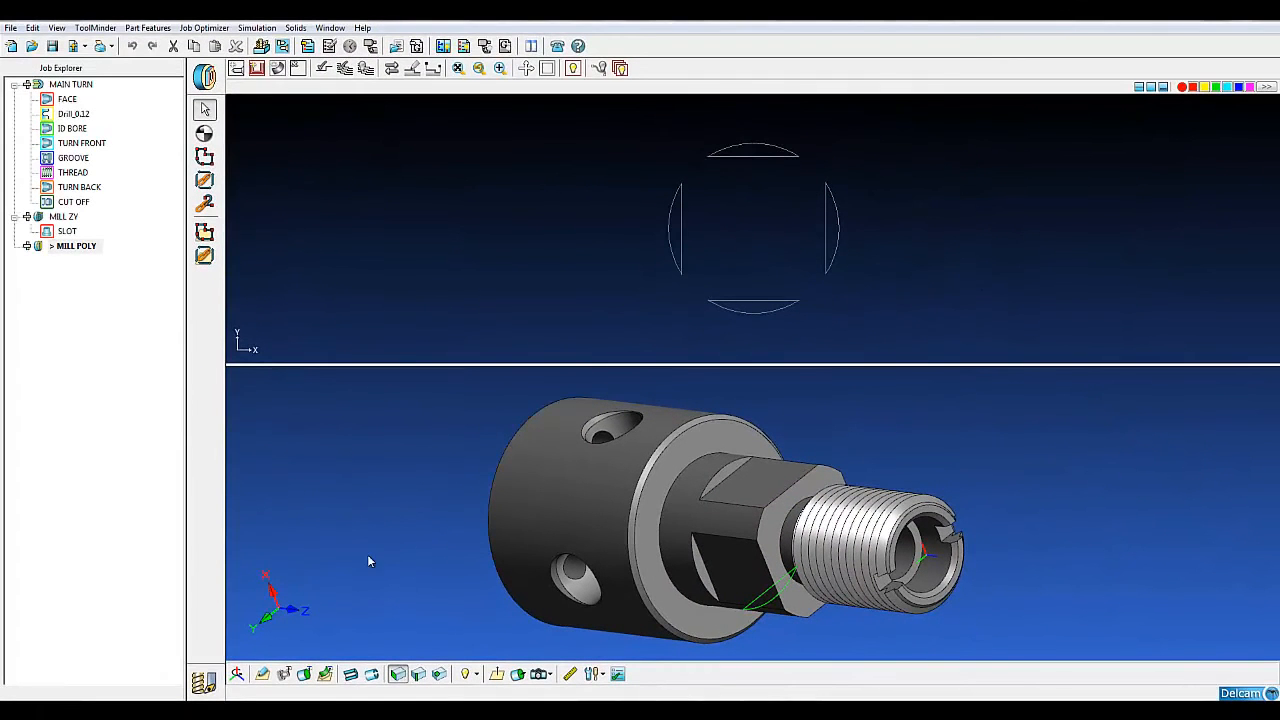
Step: Switch to geometry editing and delete the four outer arcs, keeping the four straight edges of the flats
click(204, 682)
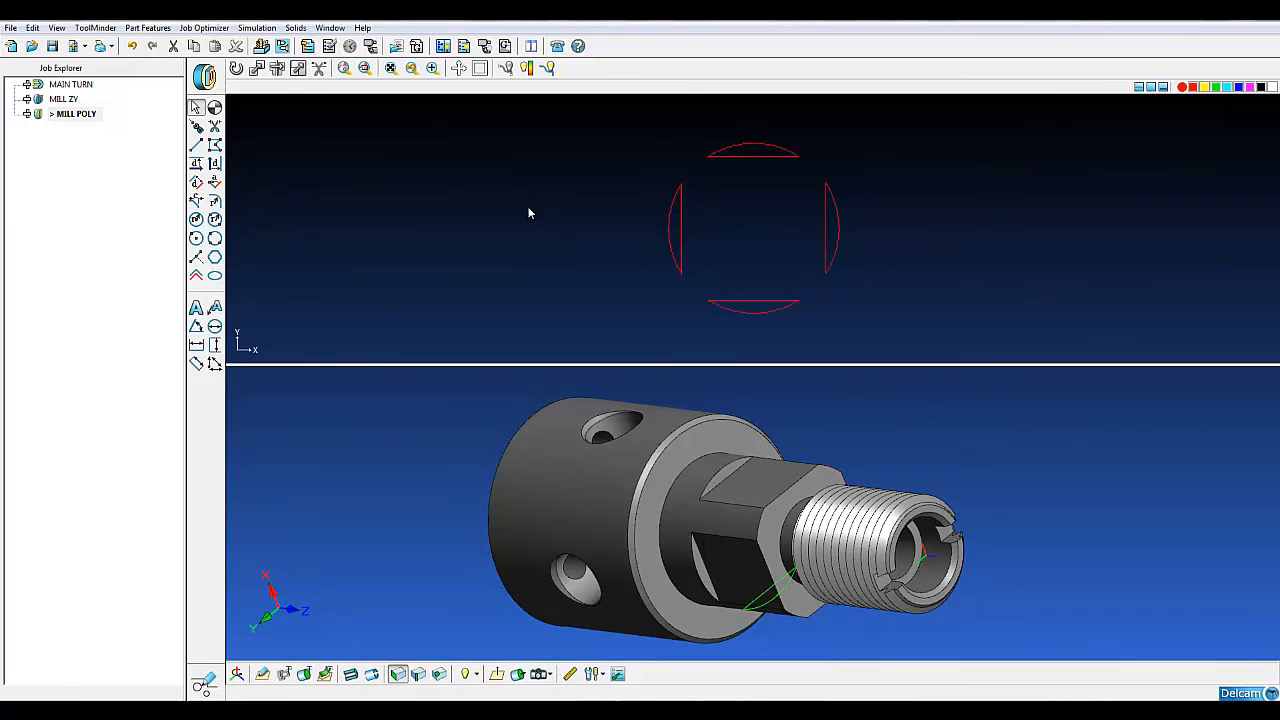
click(672, 206)
click(743, 150)
click(838, 230)
click(783, 307)
key(Delete)
Step: Join the four straight lines into a closed square by filleting its corners with radius 0
click(215, 201)
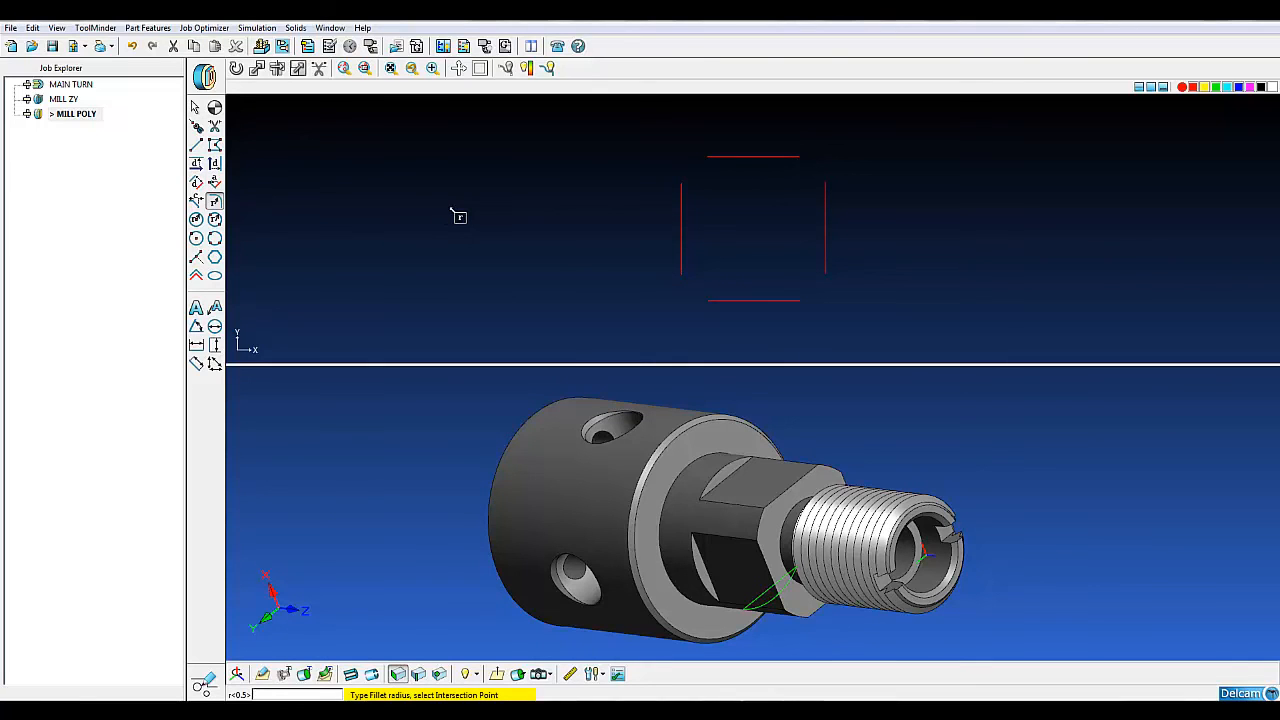
text(0)
key(Return)
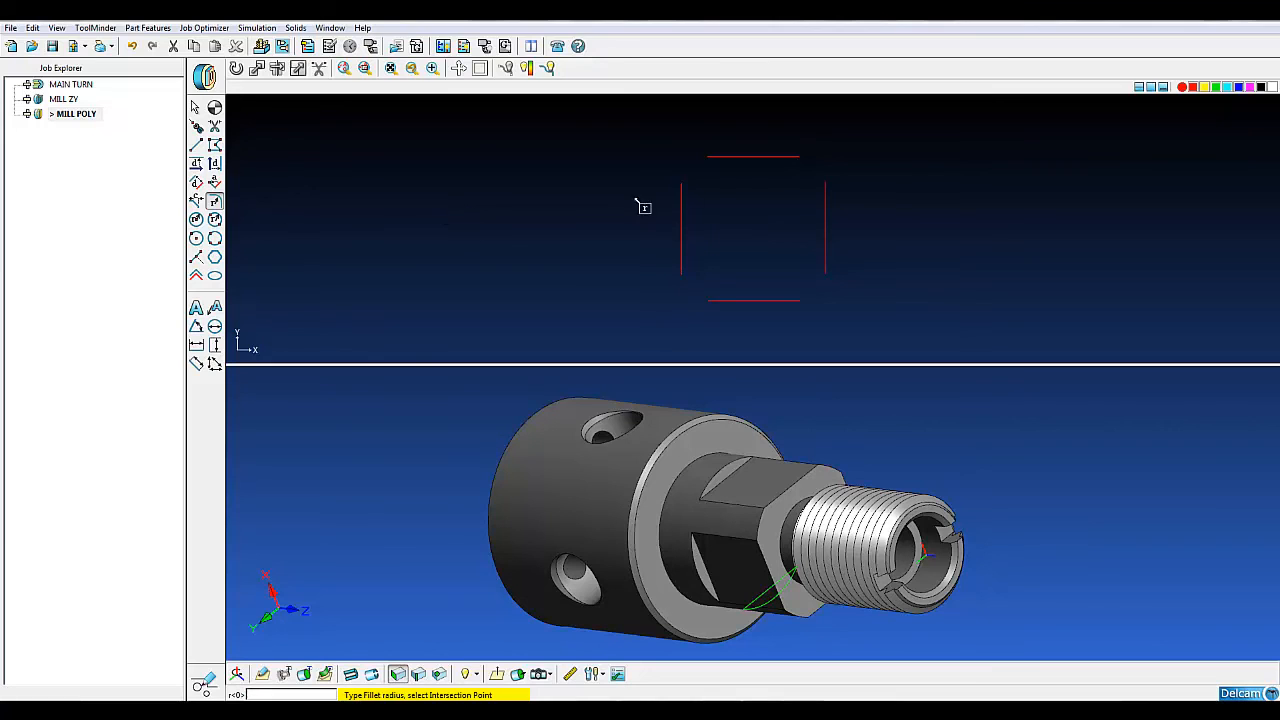
click(695, 170)
click(815, 168)
click(820, 292)
click(688, 293)
click(196, 107)
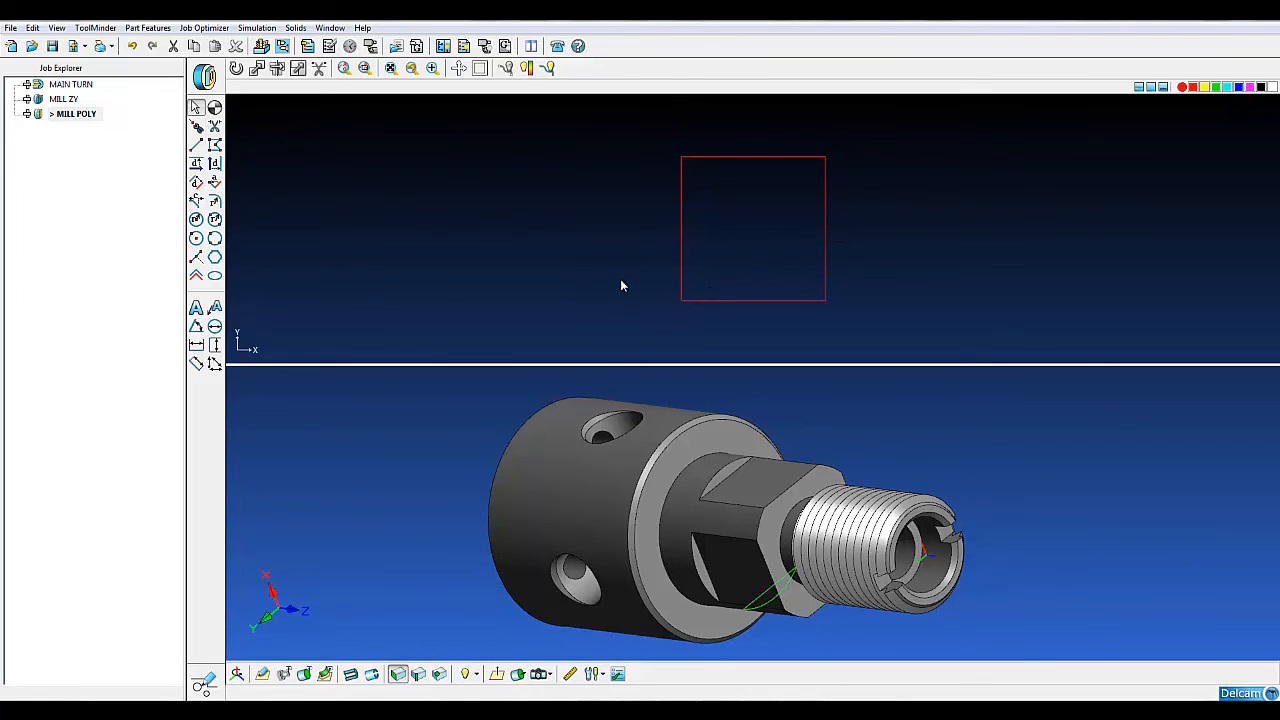
Step: Return to part features, start a new profile group, and extract its tool-edge distance from a flat's crescent-shaped end face
click(204, 682)
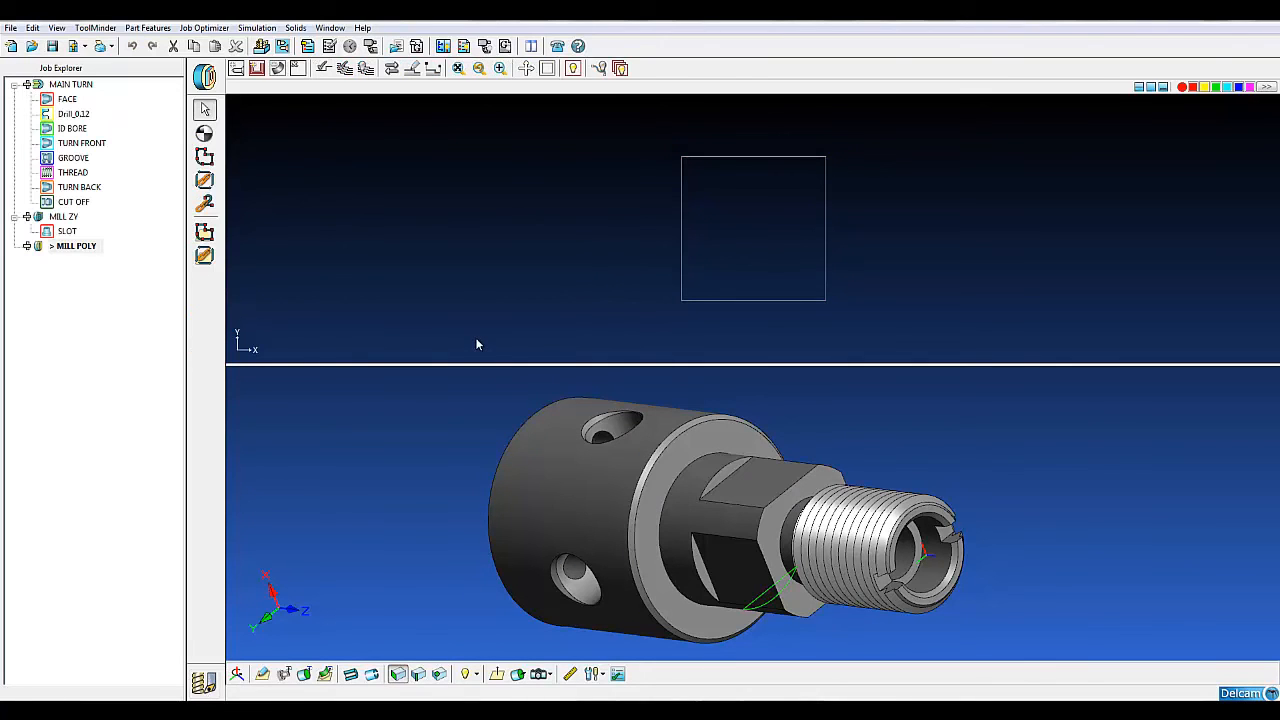
click(256, 68)
drag(642, 32, 494, 306)
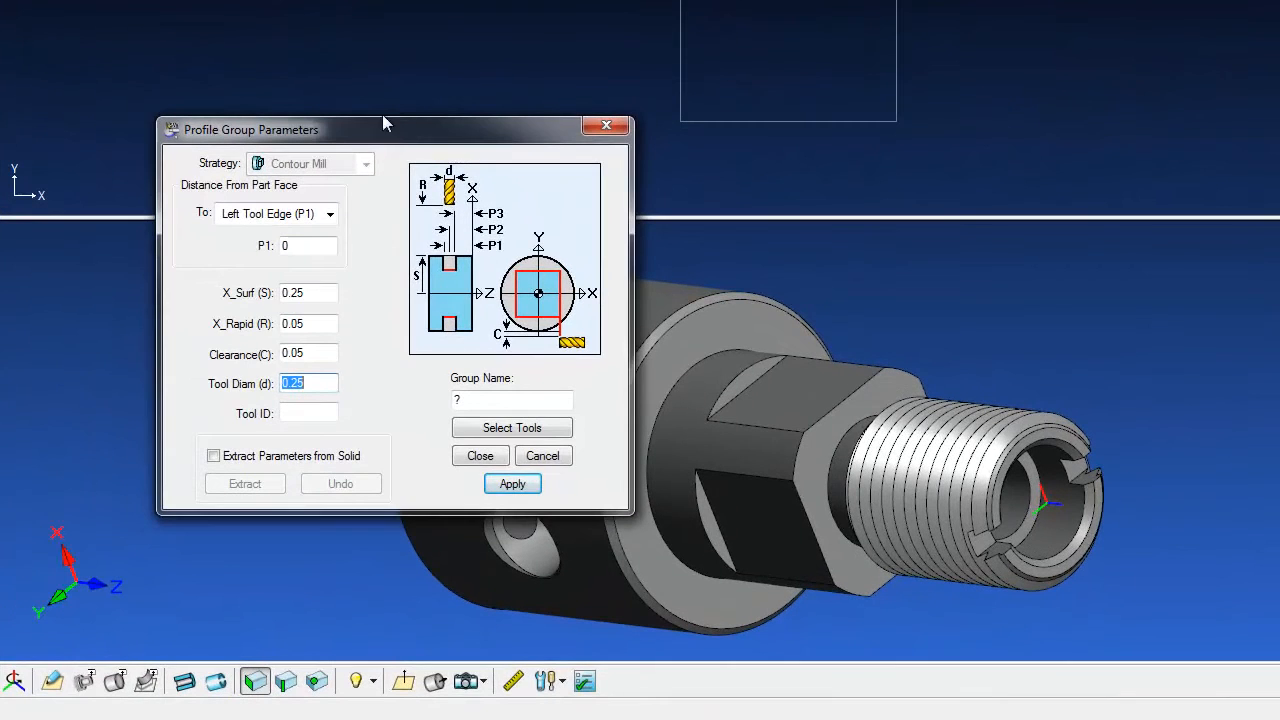
click(229, 462)
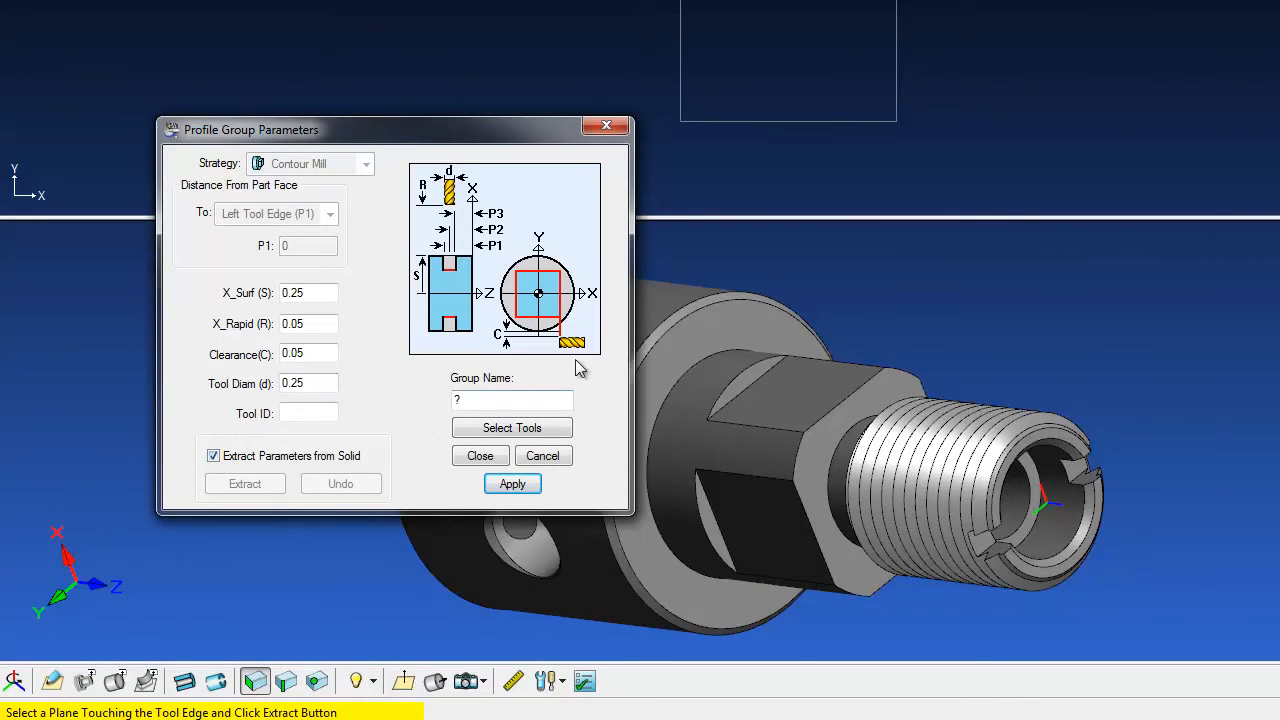
click(758, 378)
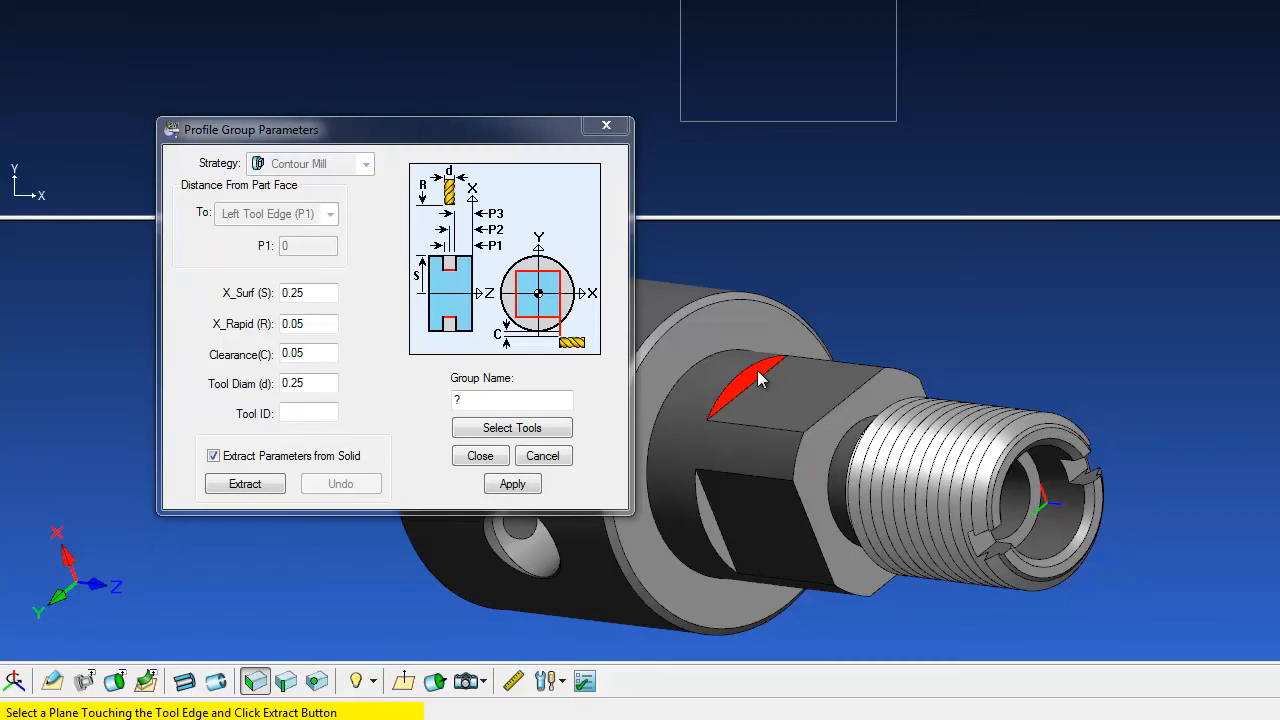
click(264, 492)
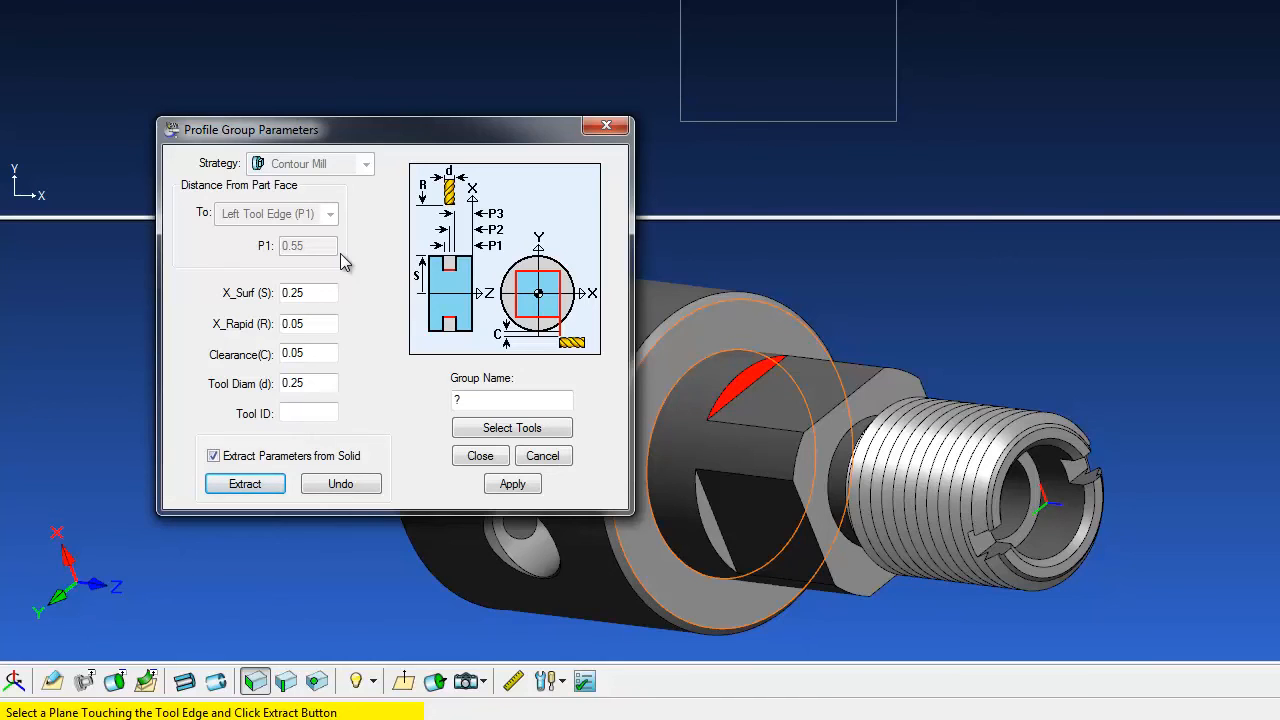
Step: Measure the length of a wrench flat along its edge to determine a suitable tool diameter
click(325, 299)
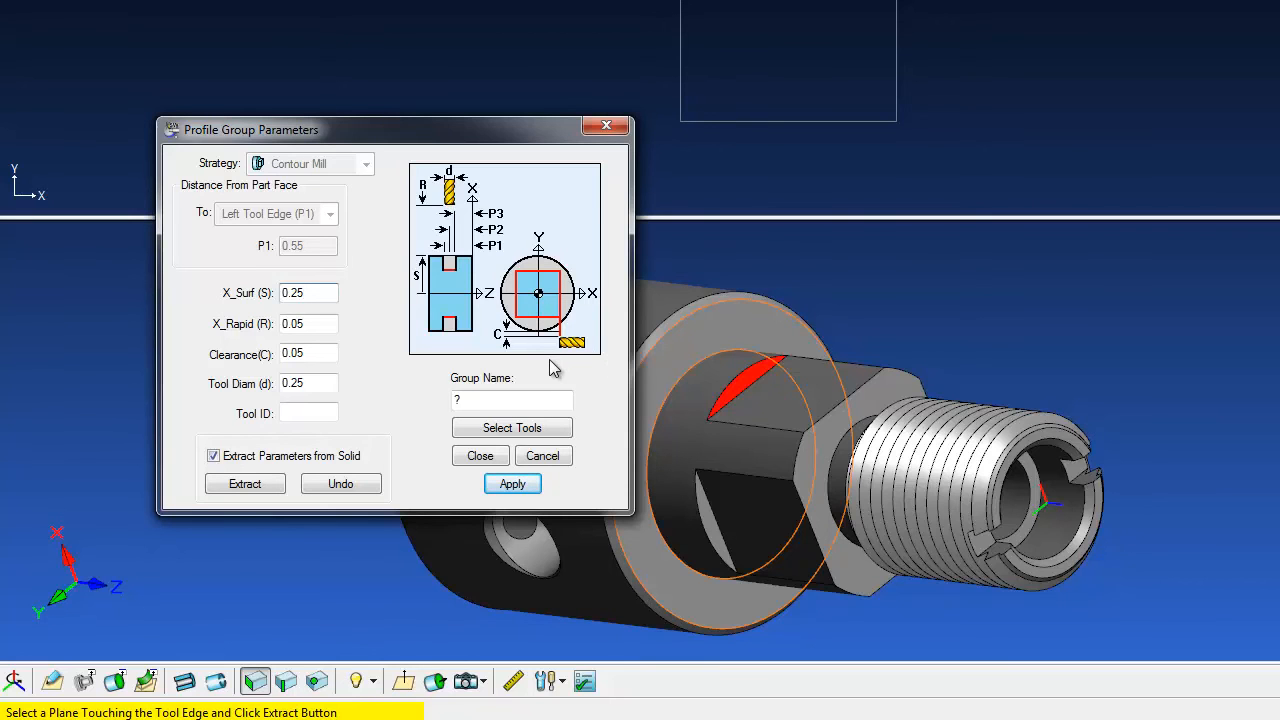
drag(330, 383, 237, 367)
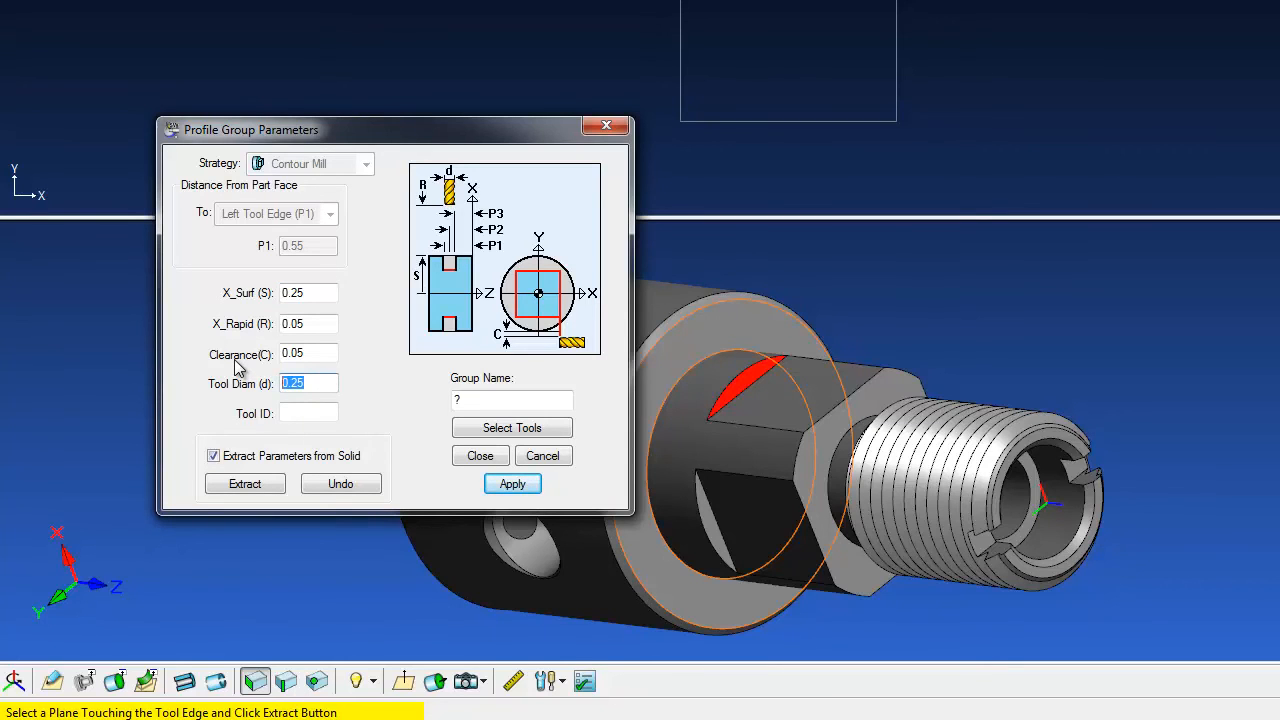
click(513, 681)
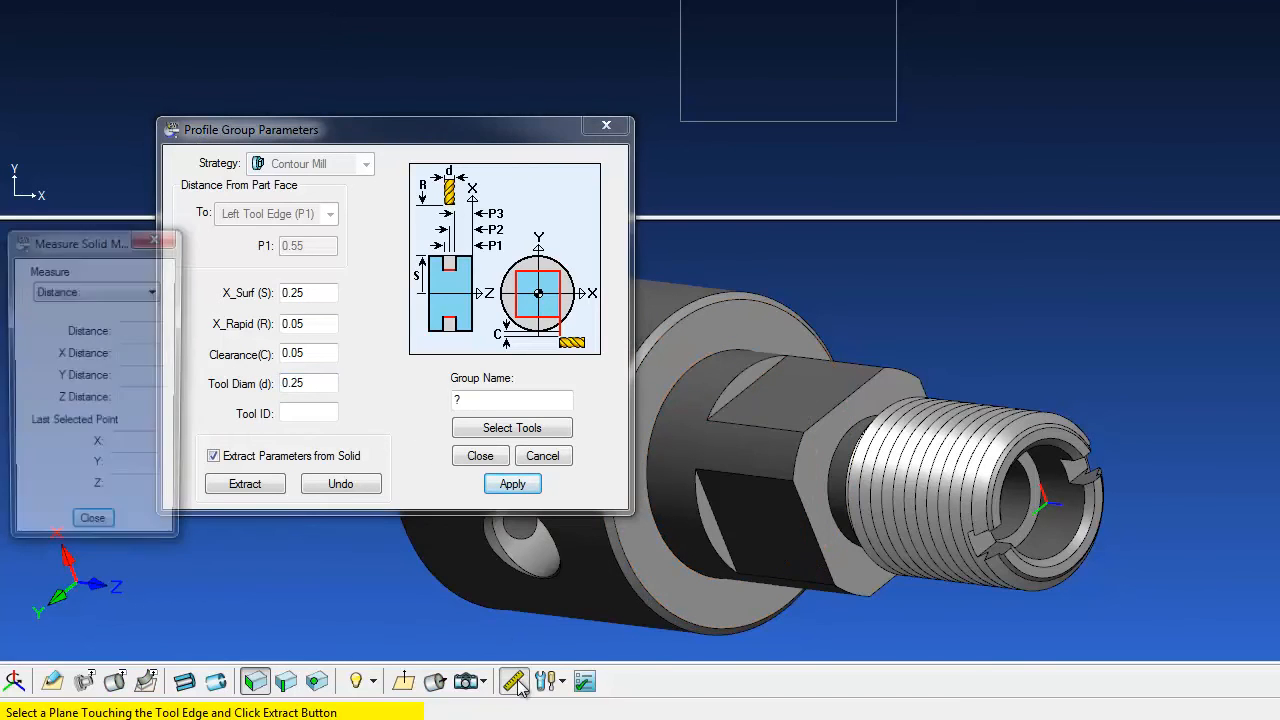
click(707, 421)
click(804, 432)
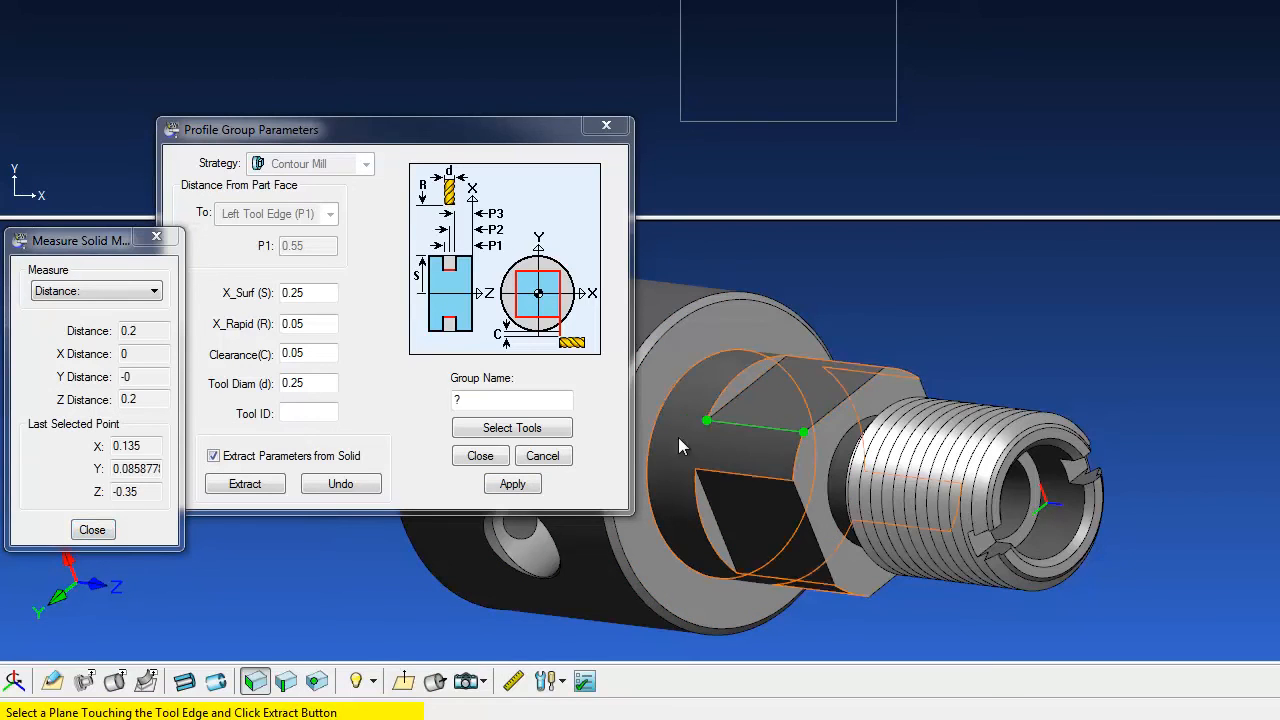
click(156, 237)
Step: Set the profile group's tool diameter to .375 and add a new 0.375 end mill
click(306, 381)
double_click(306, 381)
text(.375)
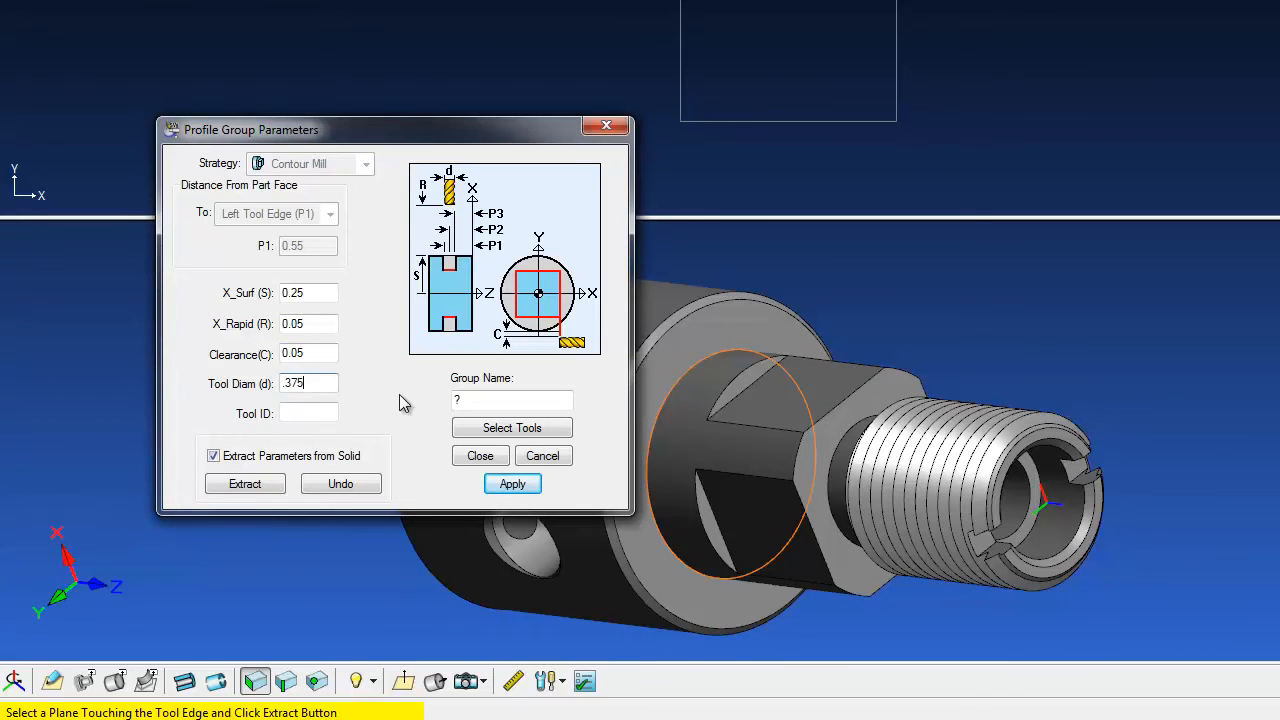
click(548, 434)
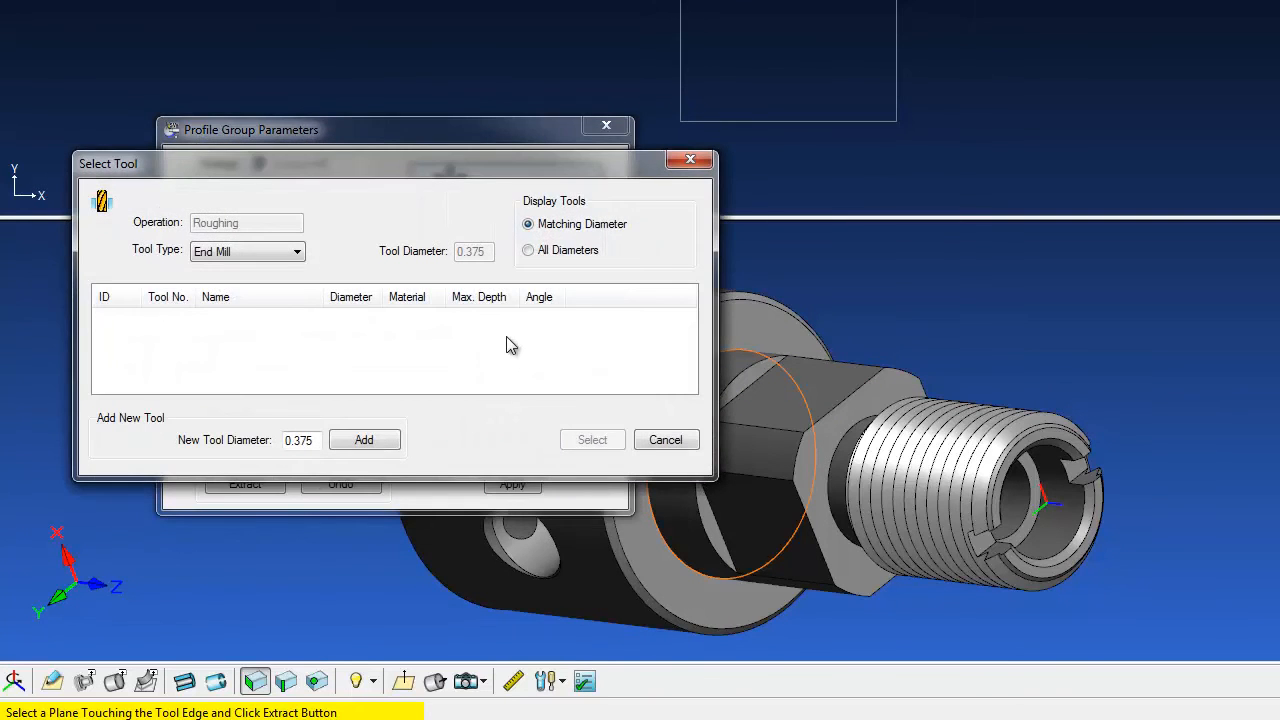
click(364, 440)
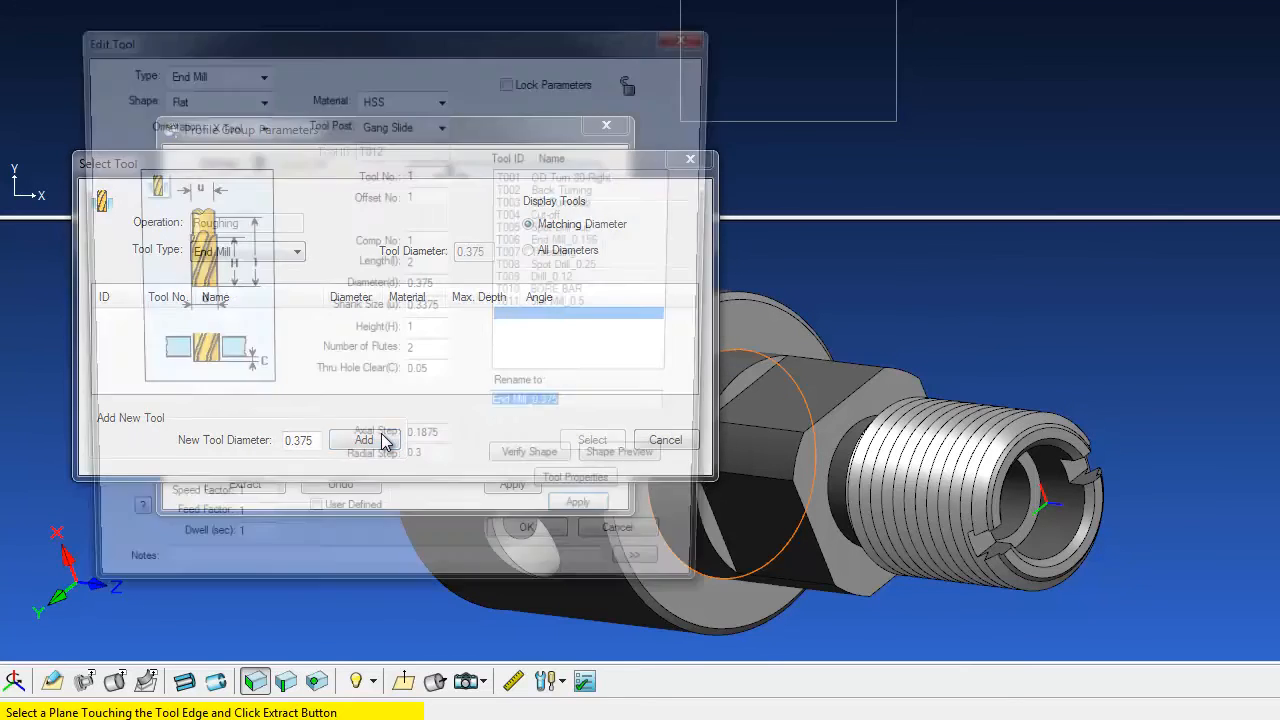
Step: Define the end mill as carbide with tool and offset numbers 7, comp number 0, length .75, shank .375, height .5 and 4 flutes
click(400, 97)
click(408, 124)
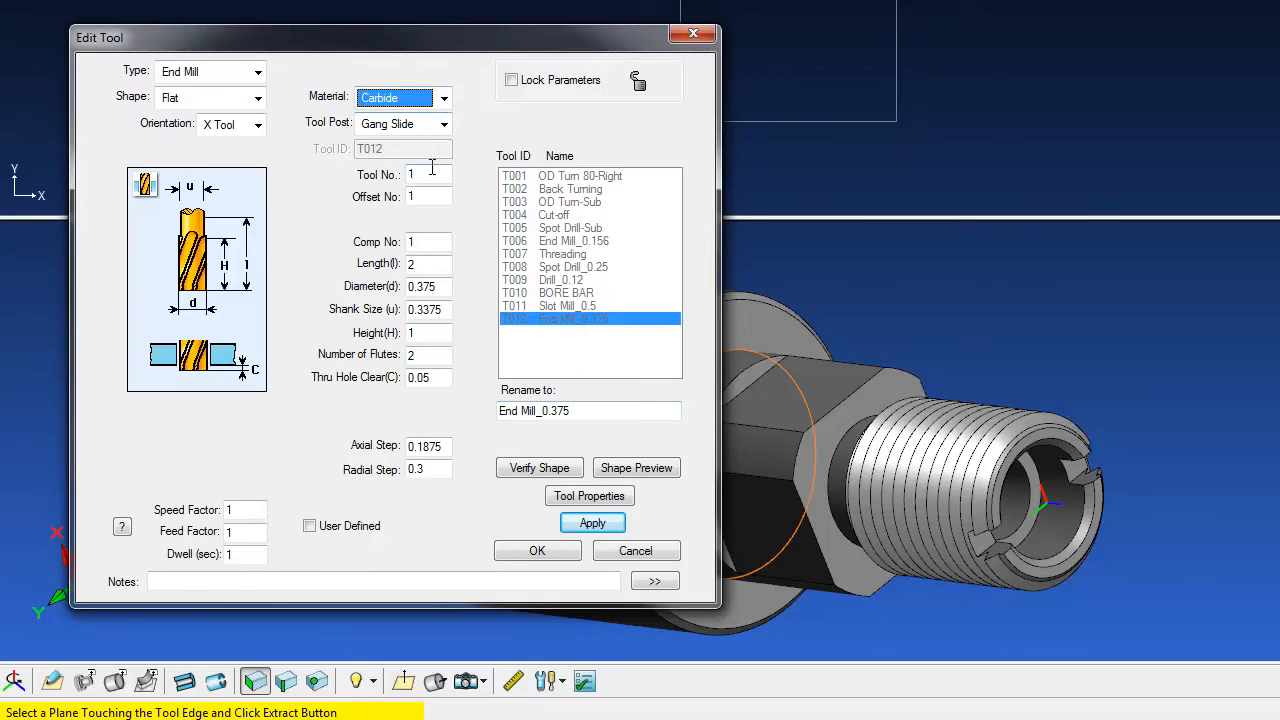
double_click(432, 172)
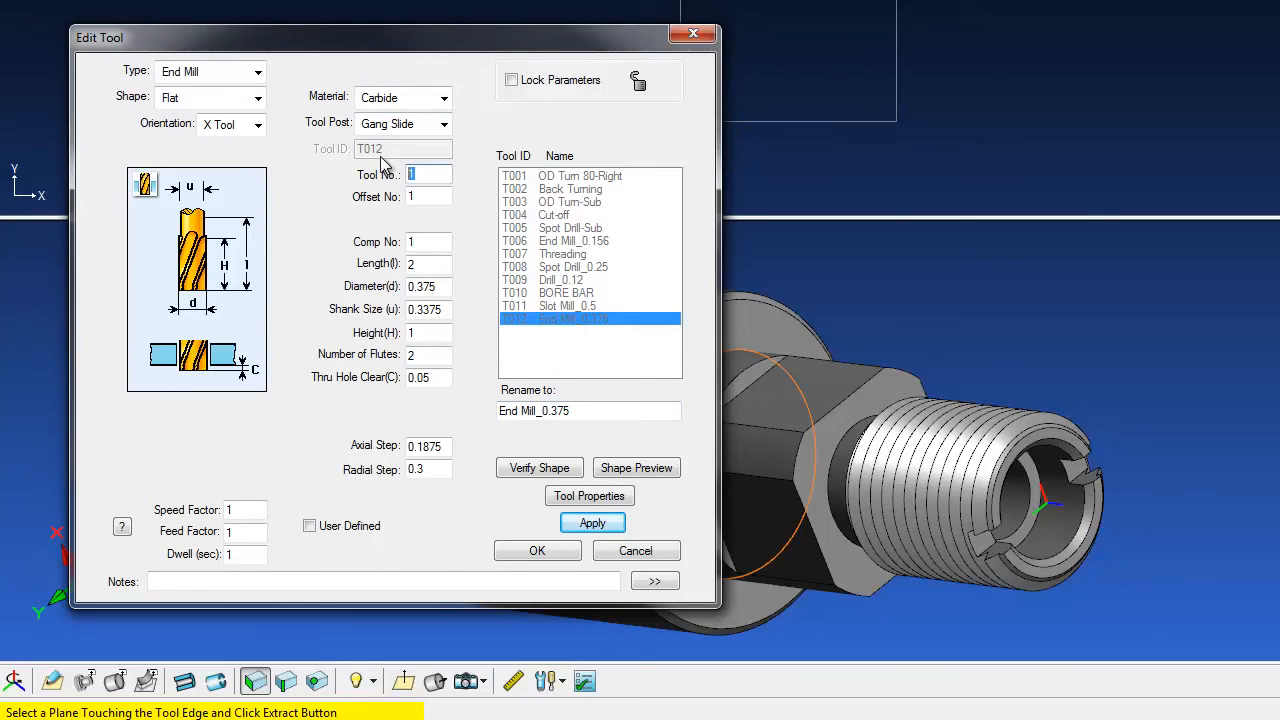
text(7)
key(Tab)
key(Tab)
key(Tab)
key(Tab)
key(Tab)
key(BackSpace)
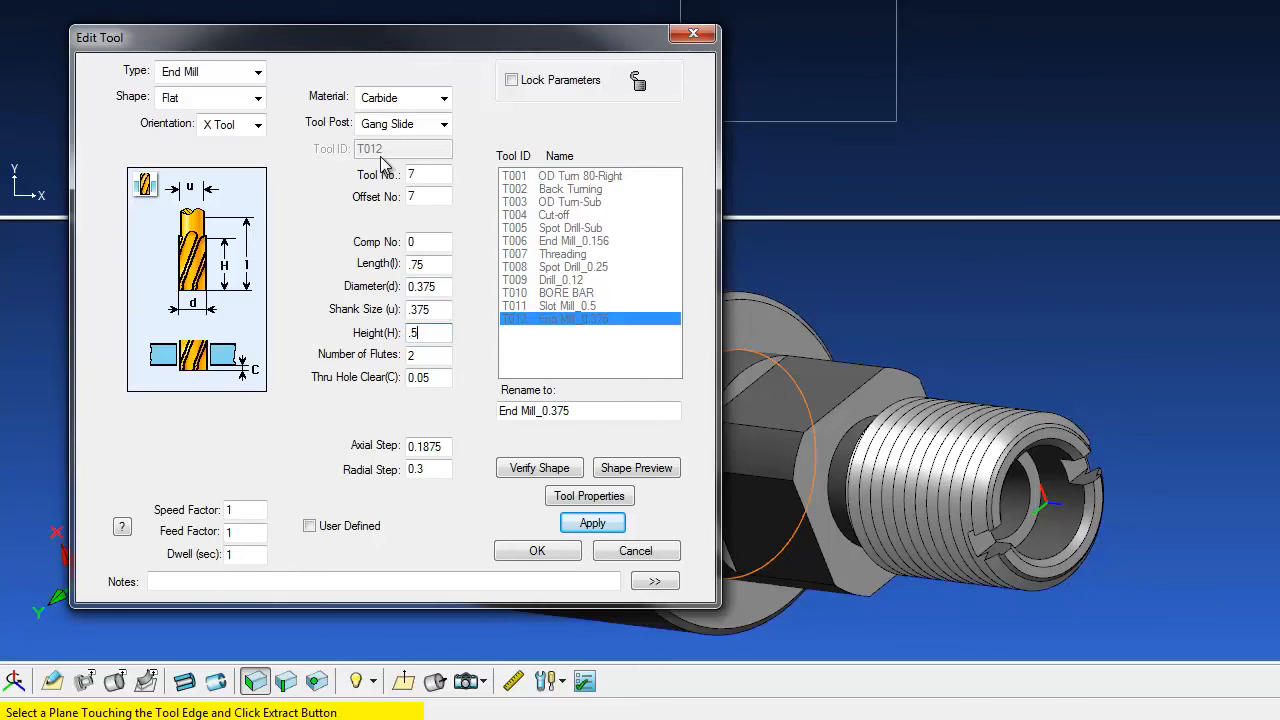
key(Tab)
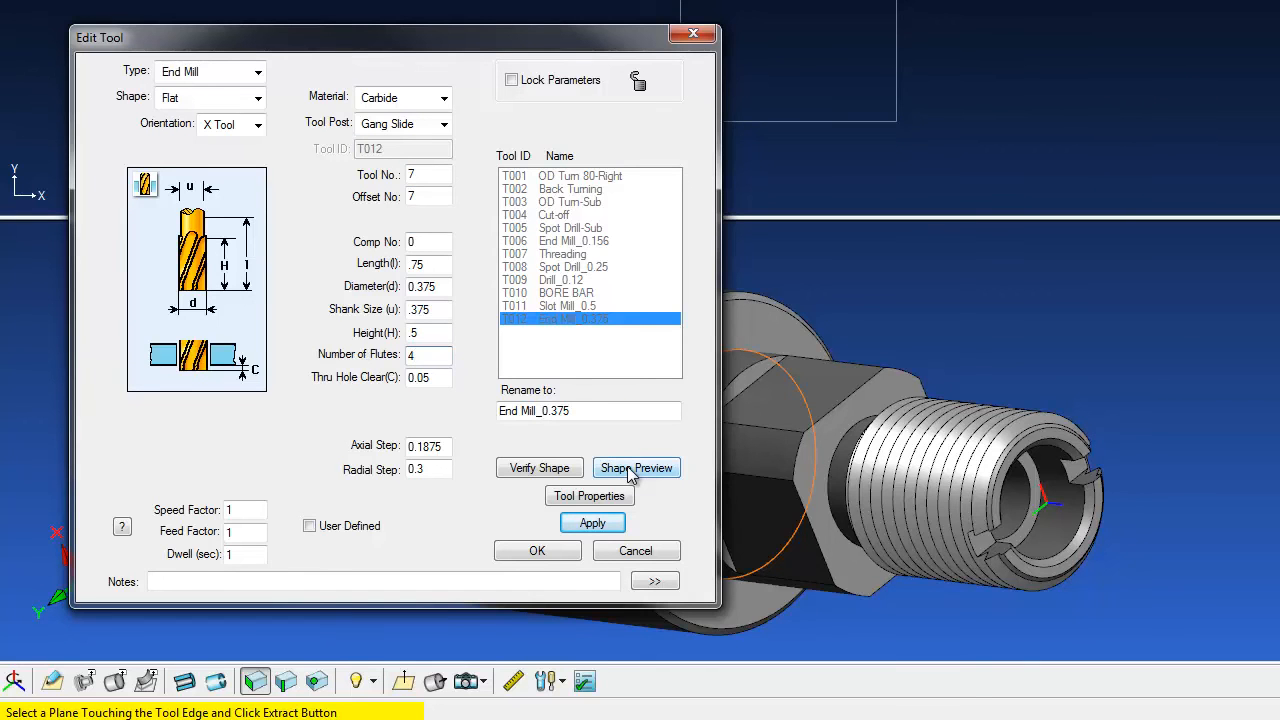
Step: Review the end mill's tool properties and shape preview, and accept it as the profile group's tool
click(585, 500)
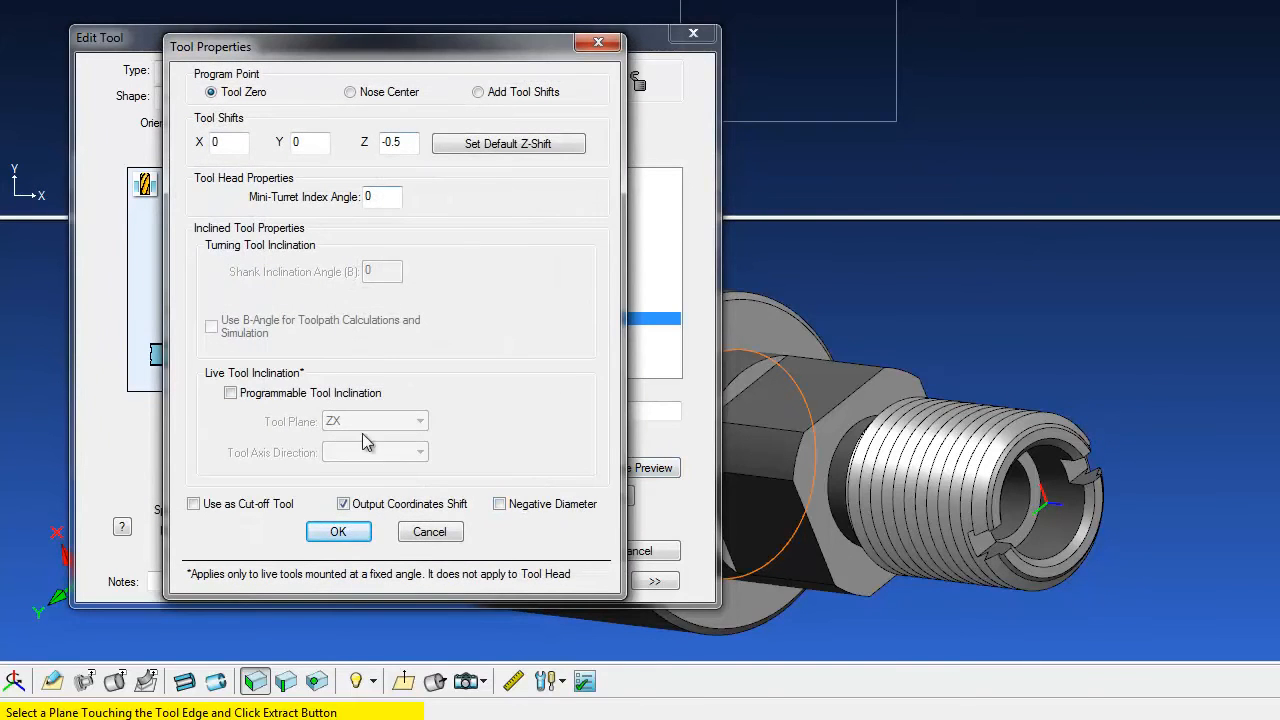
click(338, 532)
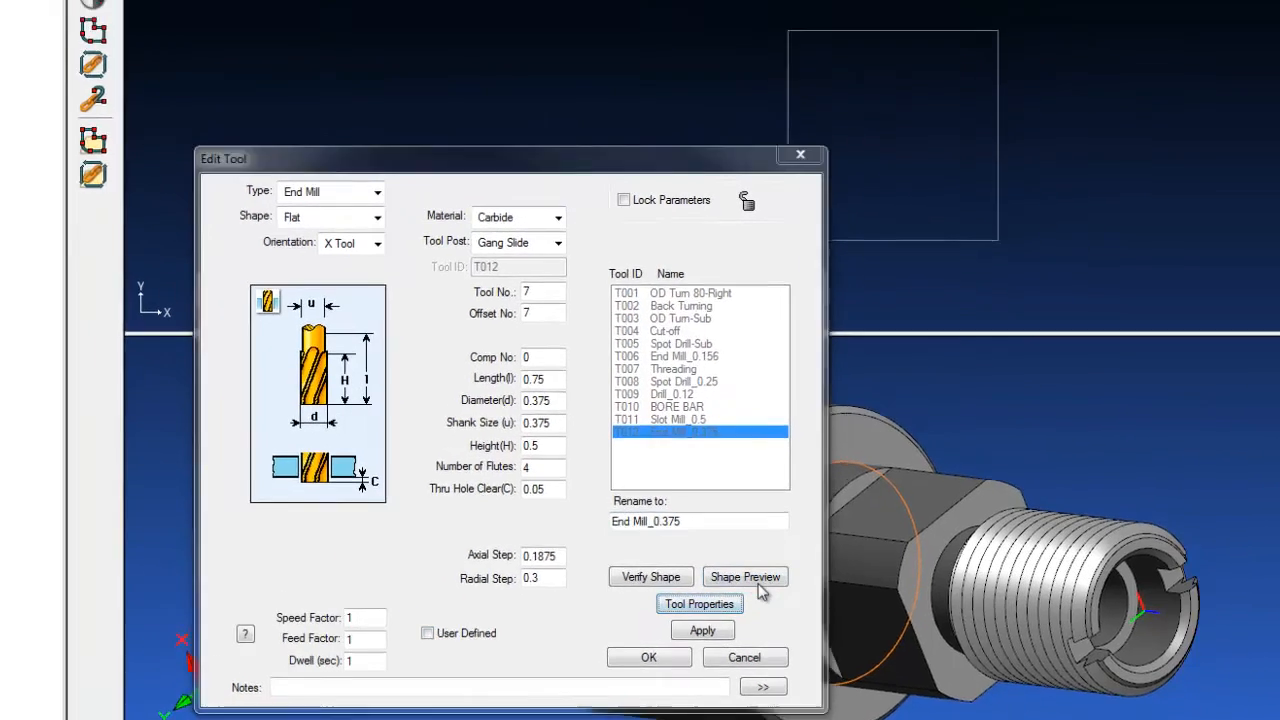
click(758, 588)
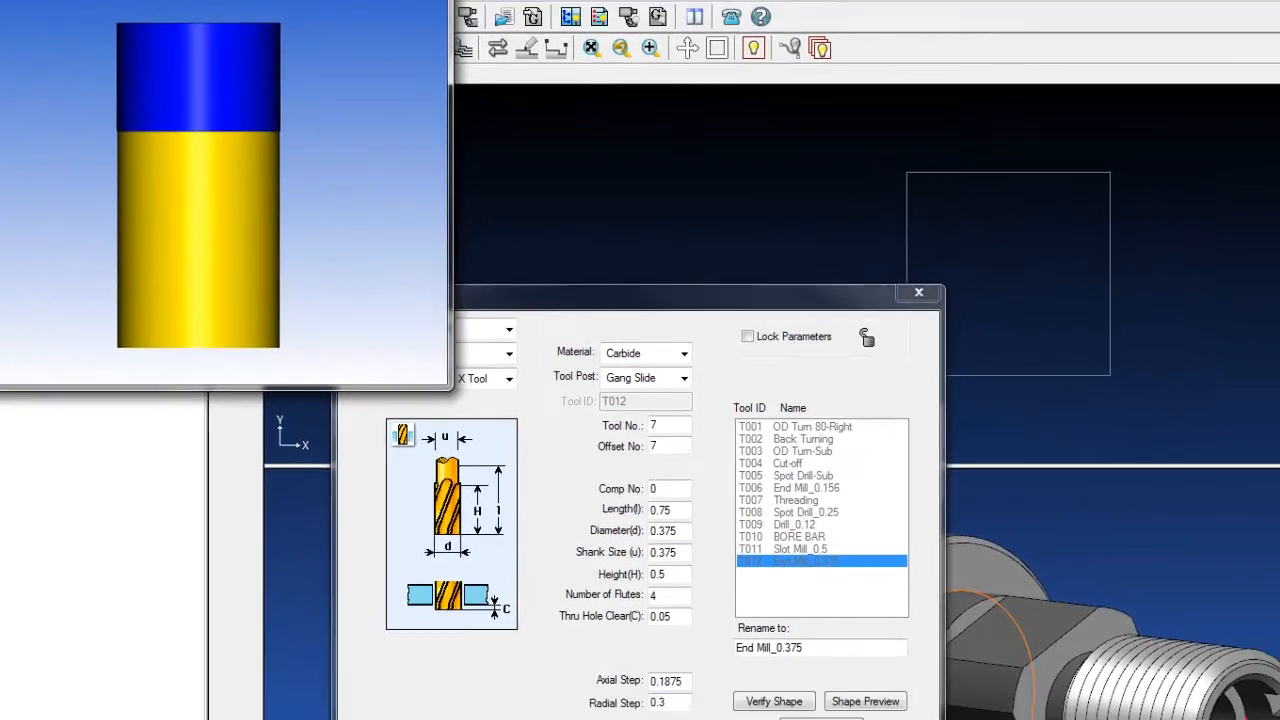
click(480, 22)
click(704, 629)
click(552, 590)
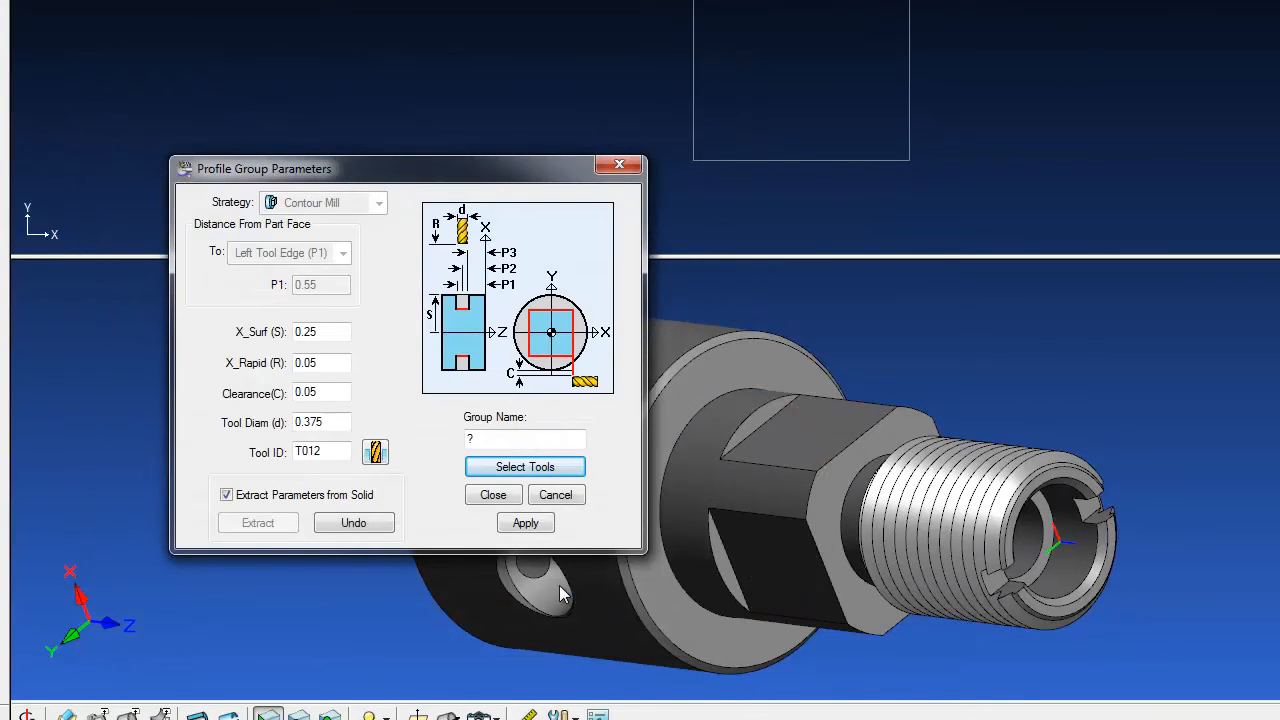
Step: Name the profile group FLATS and assign the closed square to it as its milling profile
click(505, 437)
text(FLATS)
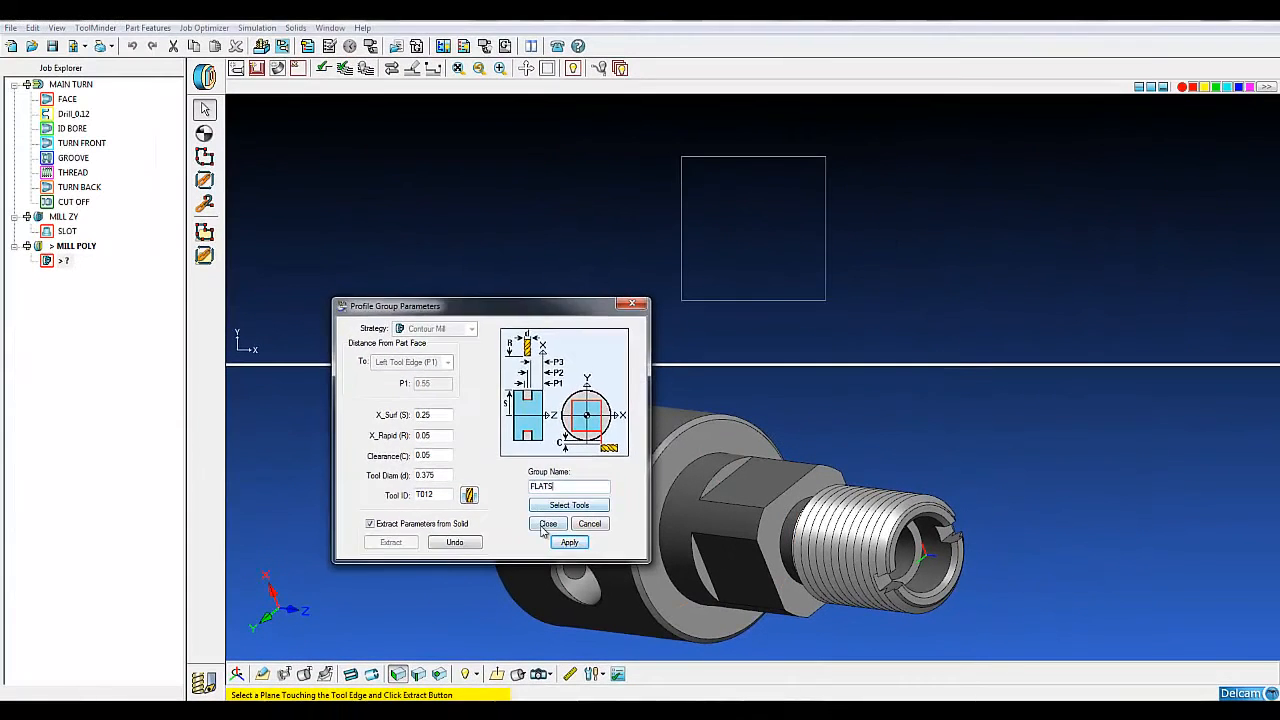
click(541, 525)
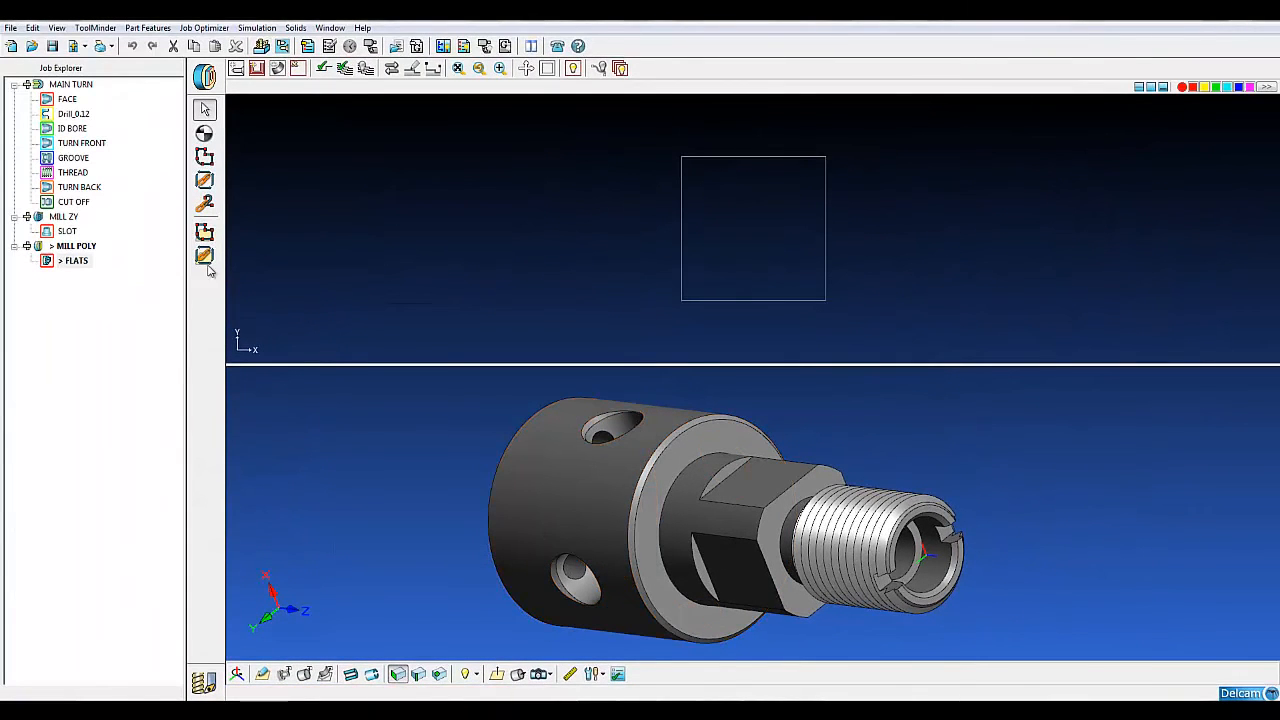
click(206, 179)
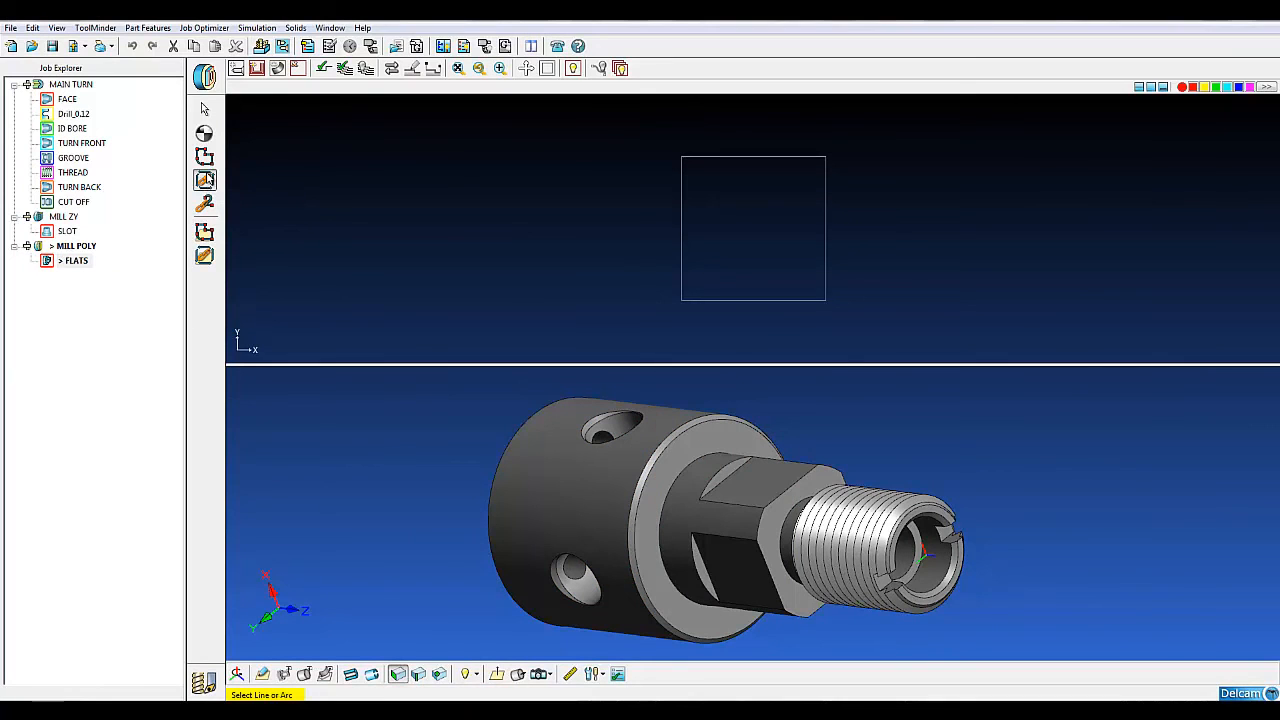
click(728, 158)
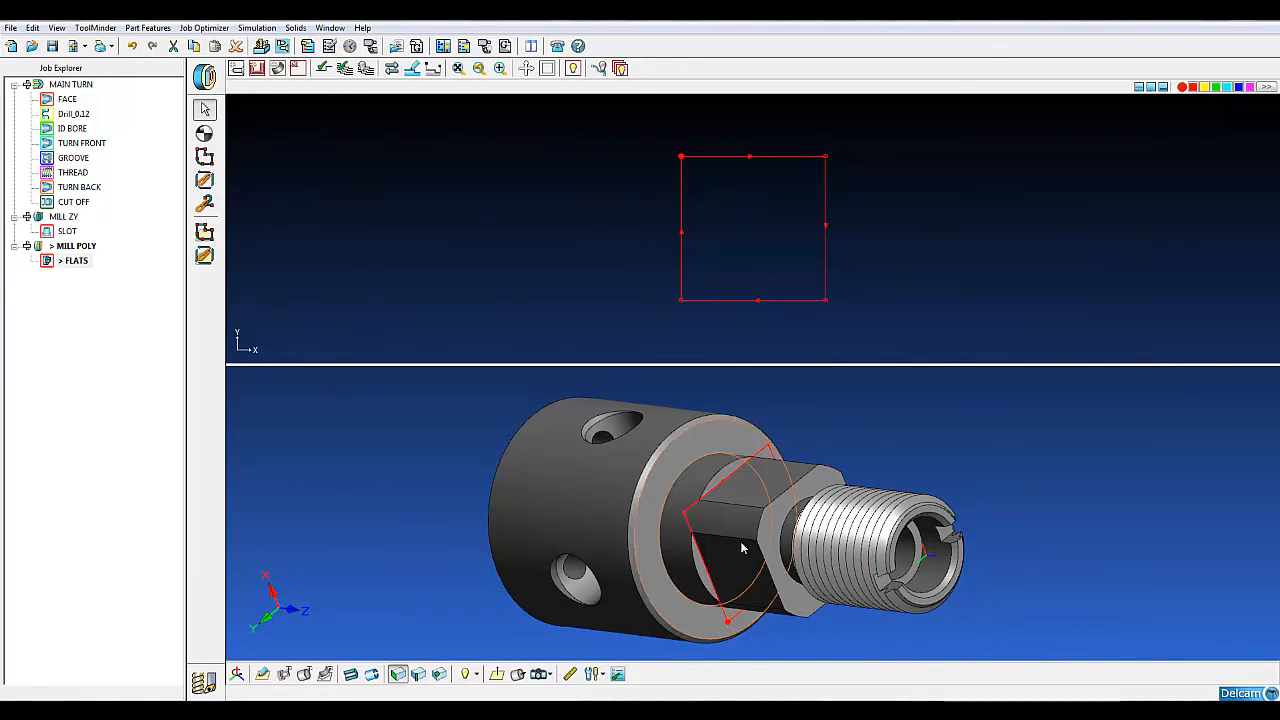
Step: Verify the FLATS toolpath in the face window and on the solid model with the existing verification options
scroll(737, 550, down, 2)
click(325, 68)
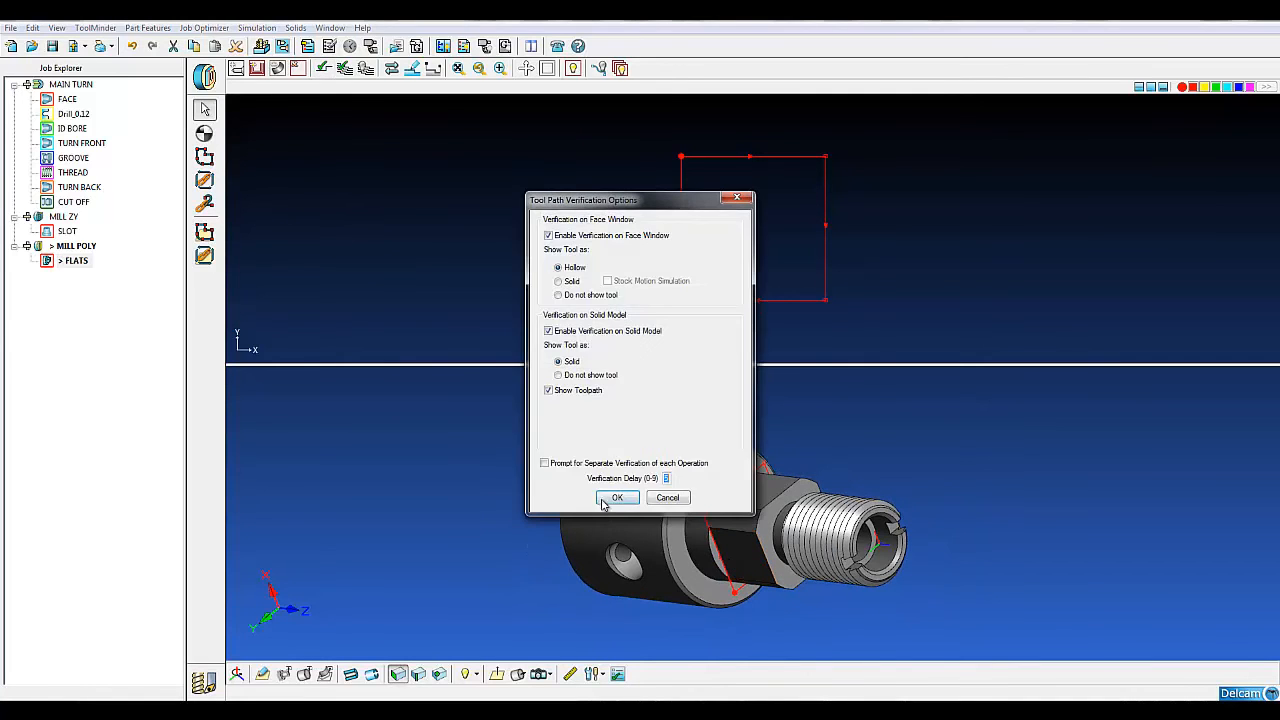
click(617, 494)
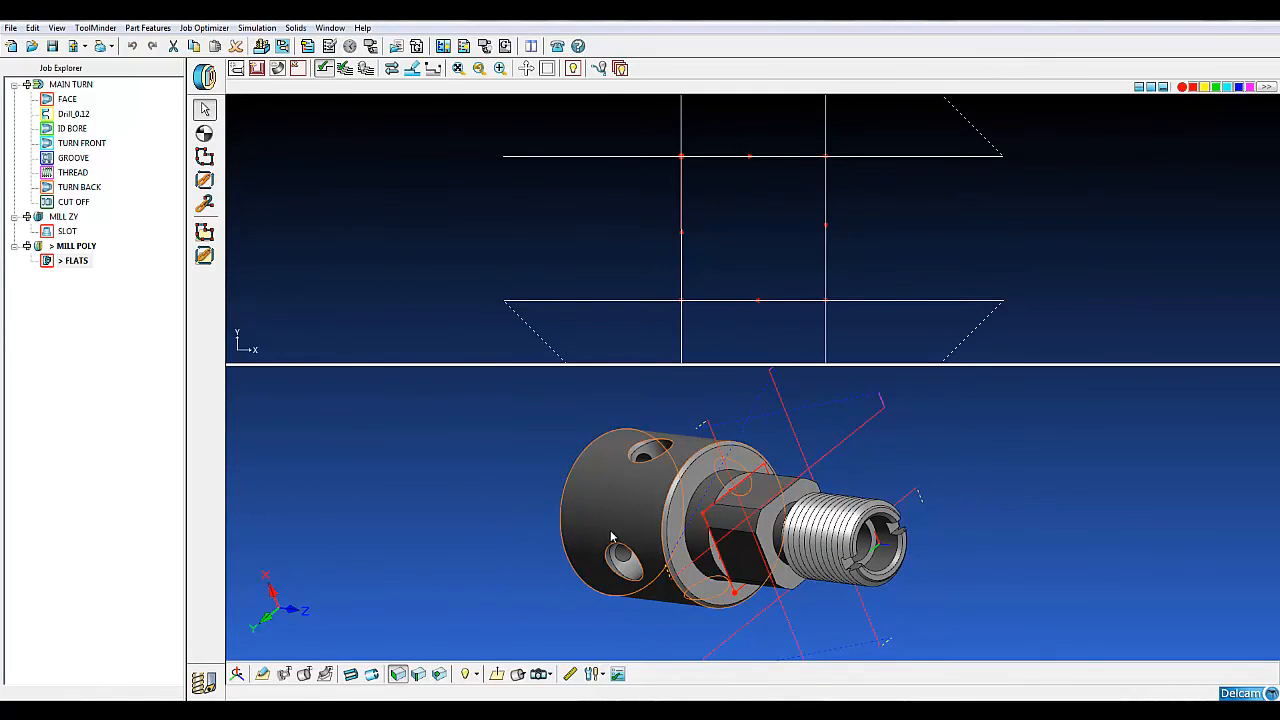
click(366, 68)
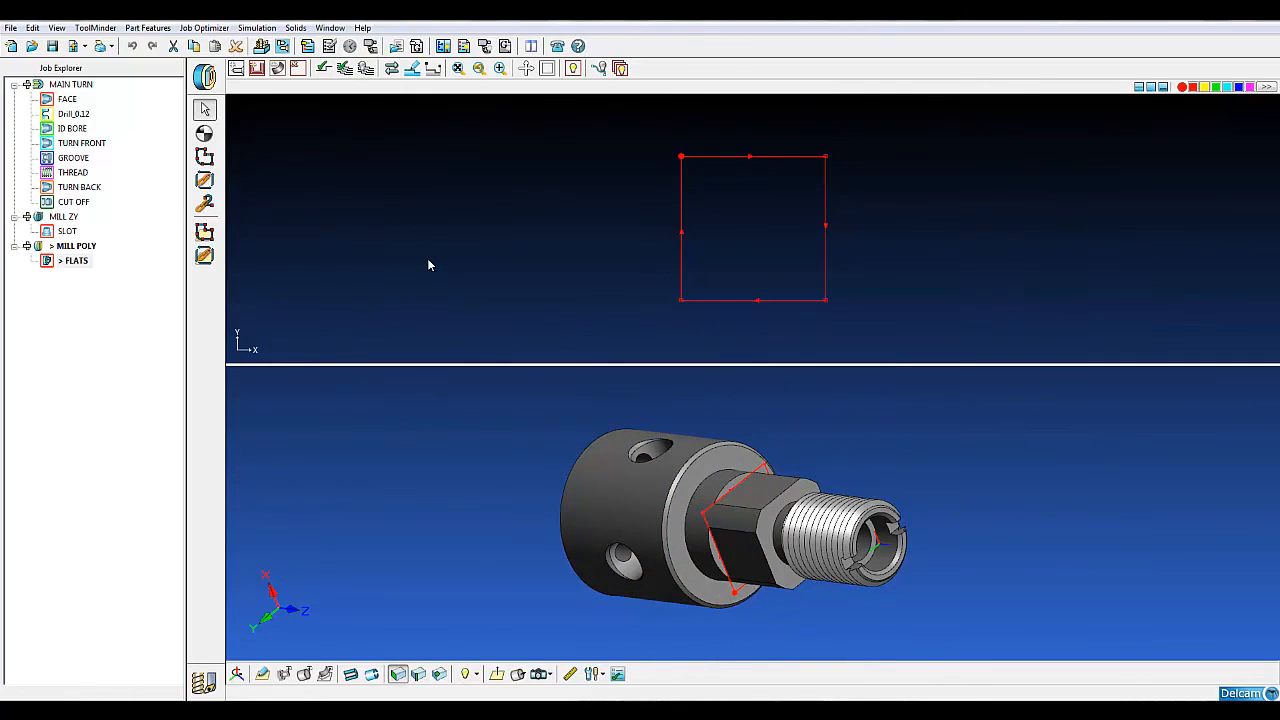
Step: Create a main-spindle face window named DIAM INDEX using the Mill Diam, Index machining function
middle_drag(588, 470, 702, 503)
scroll(634, 471, up, 2)
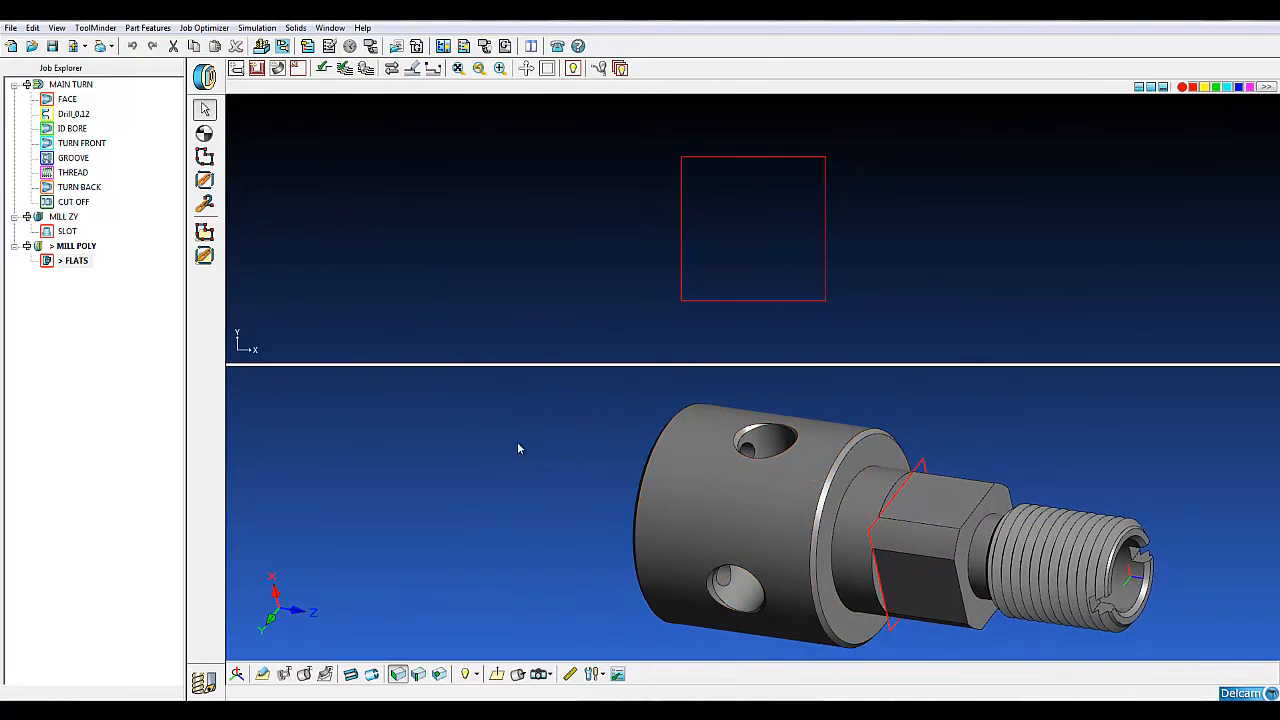
click(205, 76)
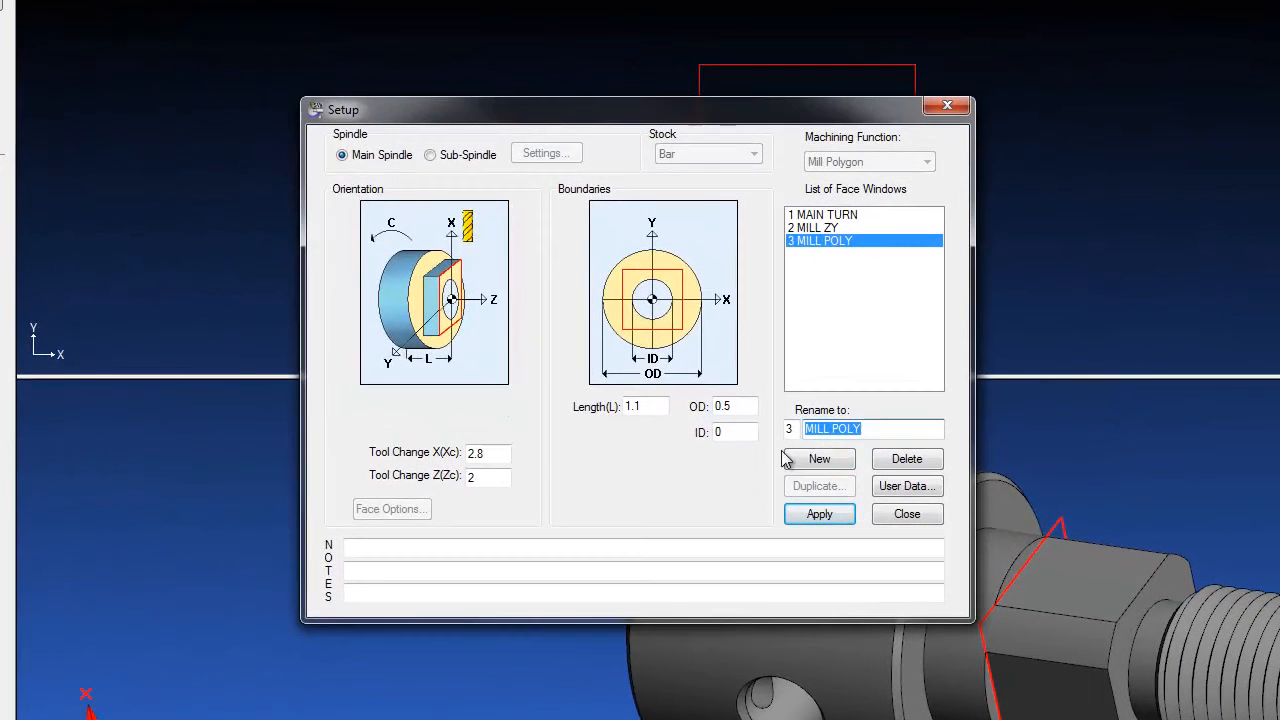
click(812, 462)
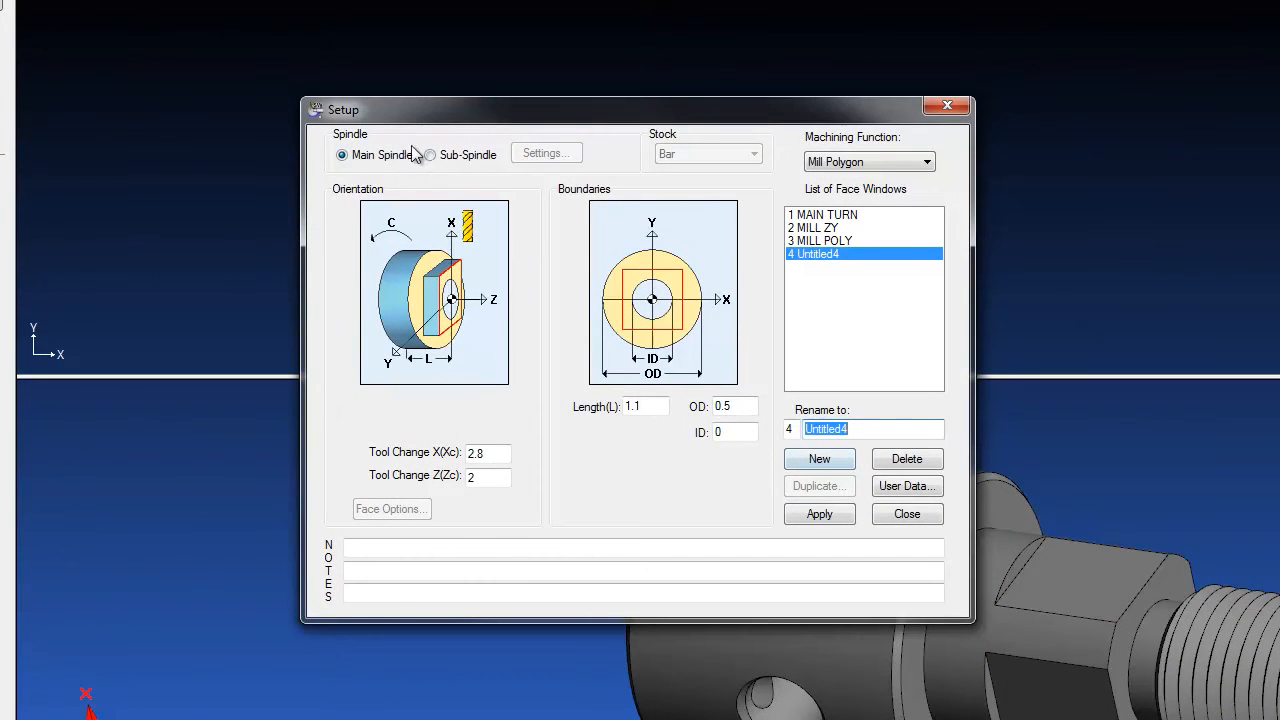
click(922, 162)
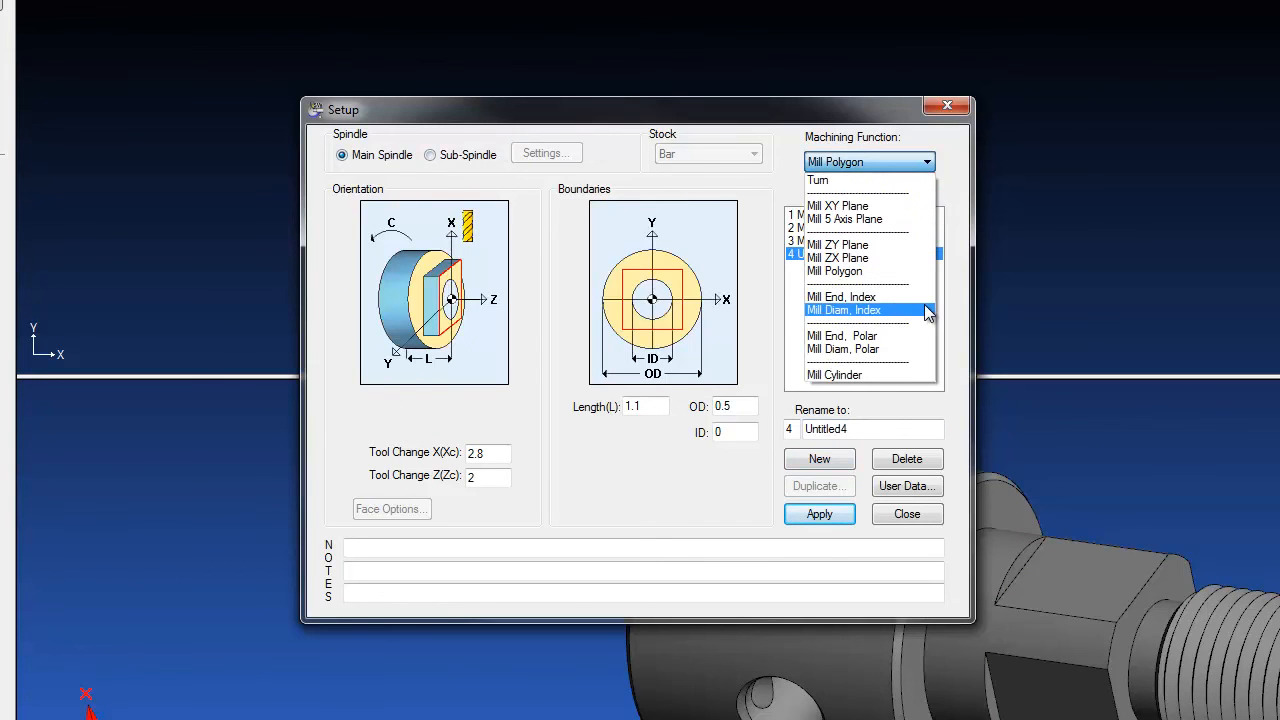
click(926, 311)
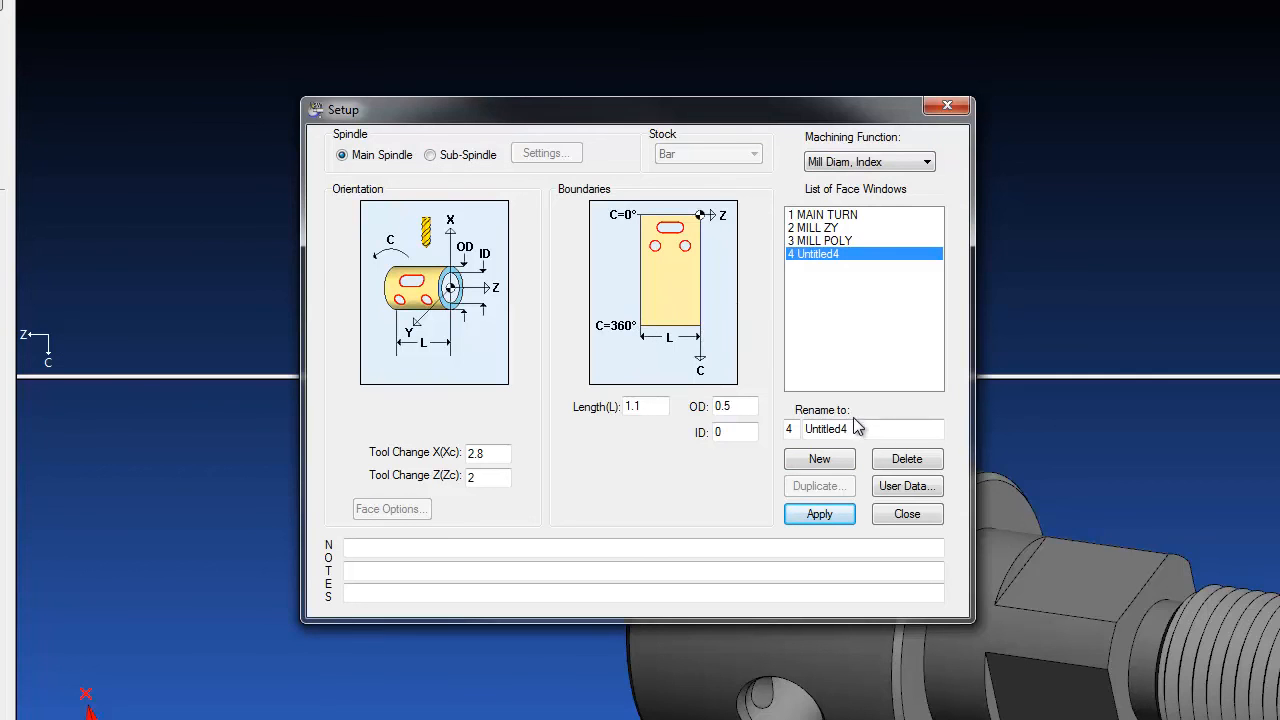
drag(862, 428, 712, 420)
text(DIAM INDEX)
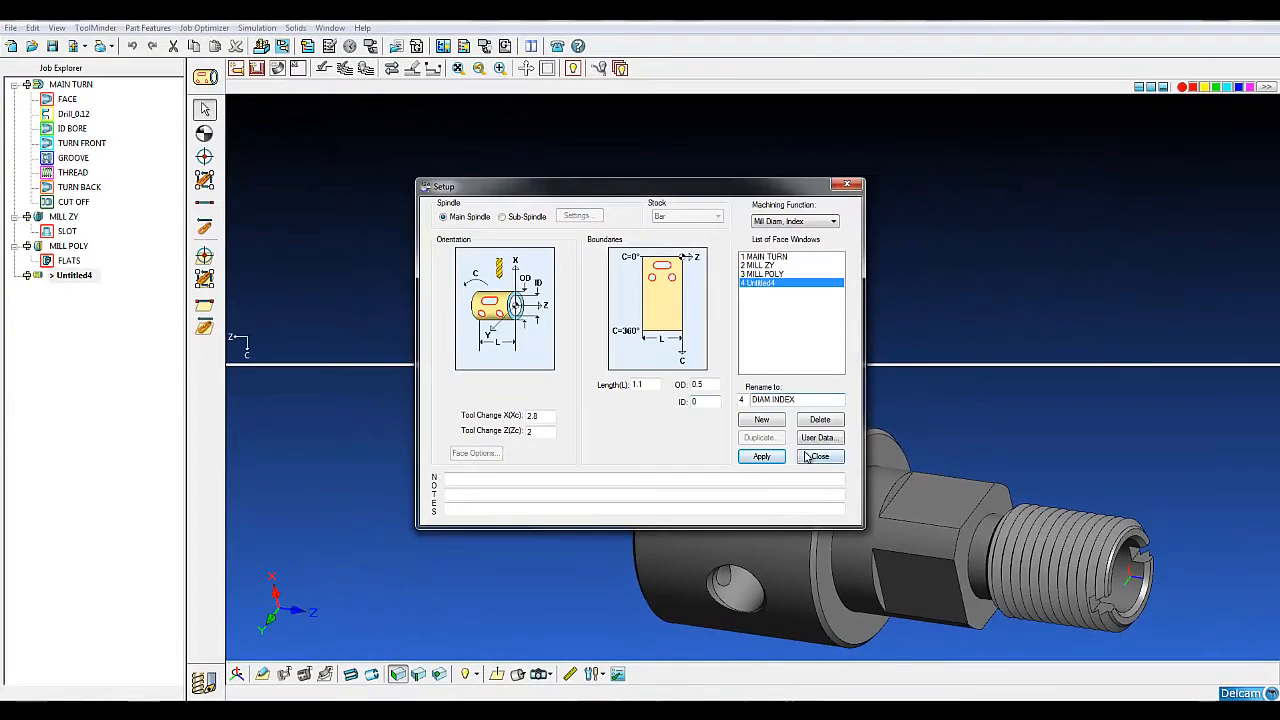
click(866, 501)
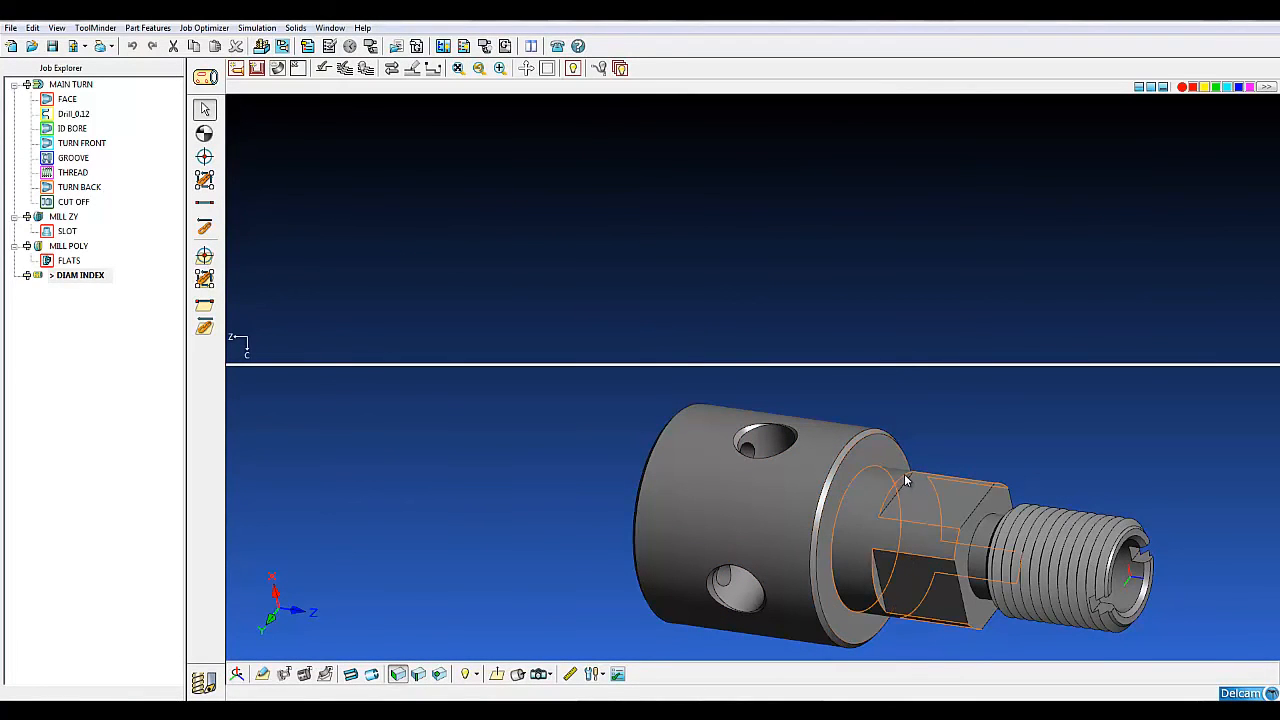
Step: Set the DIAM INDEX face plane tangent to the part's large outer cylinder, including the boundaries
click(838, 491)
scroll(838, 440, down, 2)
click(705, 469)
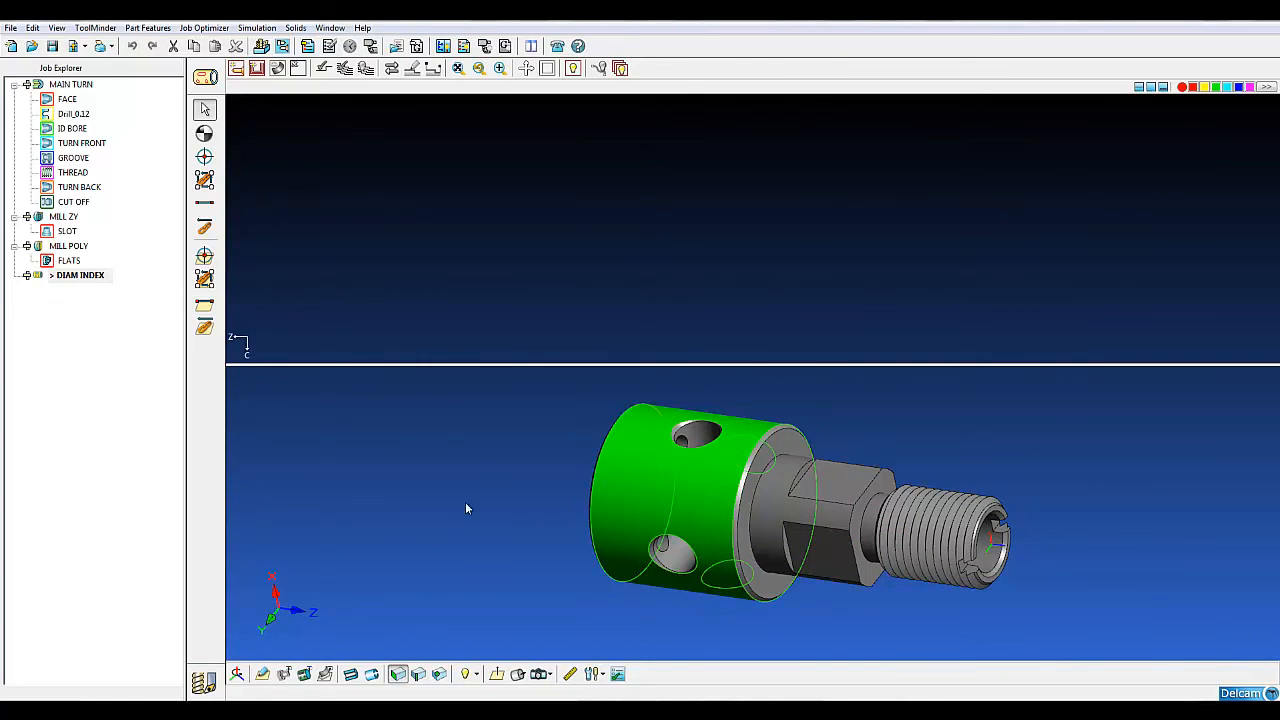
click(280, 673)
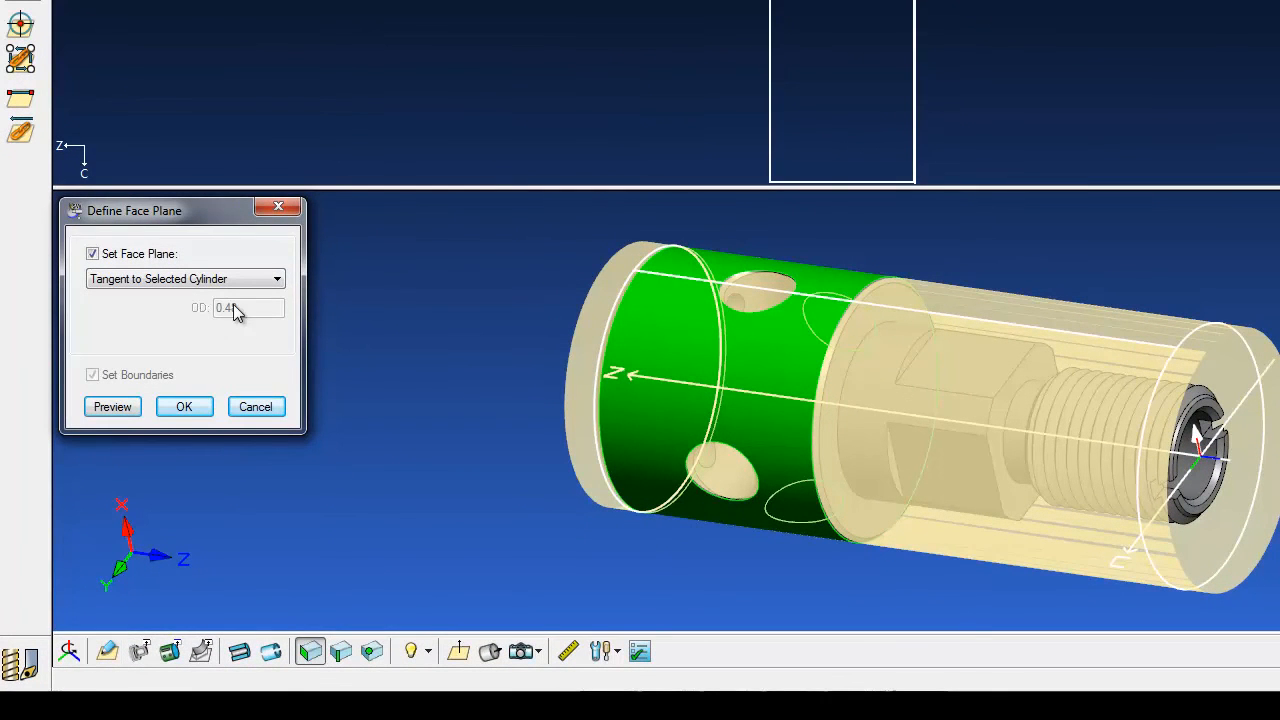
click(190, 405)
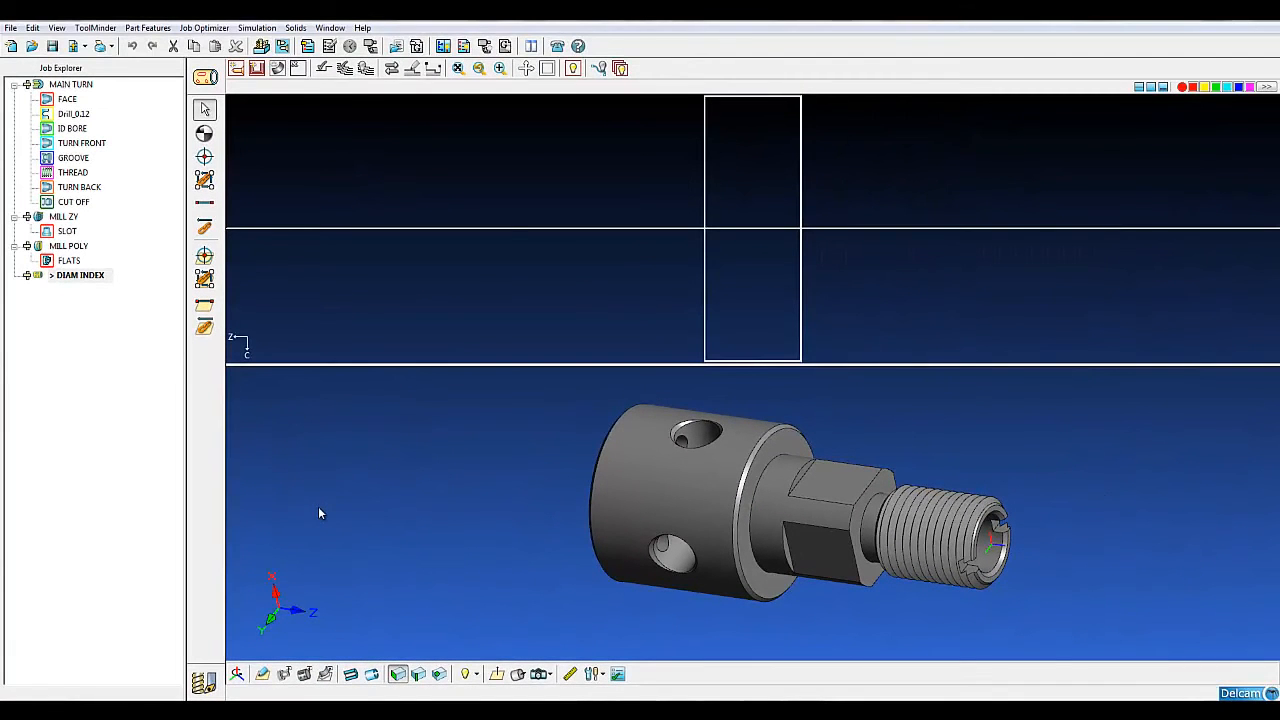
Step: Check the DIAM INDEX outside diameter in the setup and toggle the display of the face boundaries
click(205, 77)
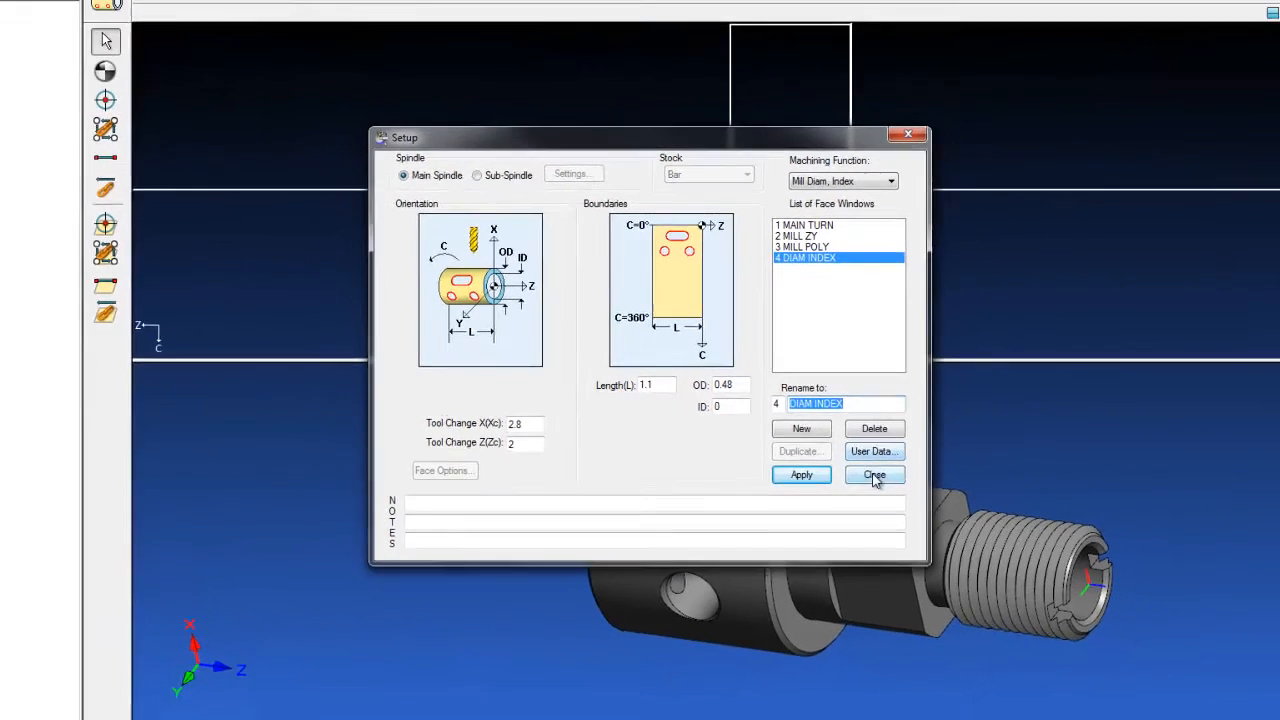
click(928, 492)
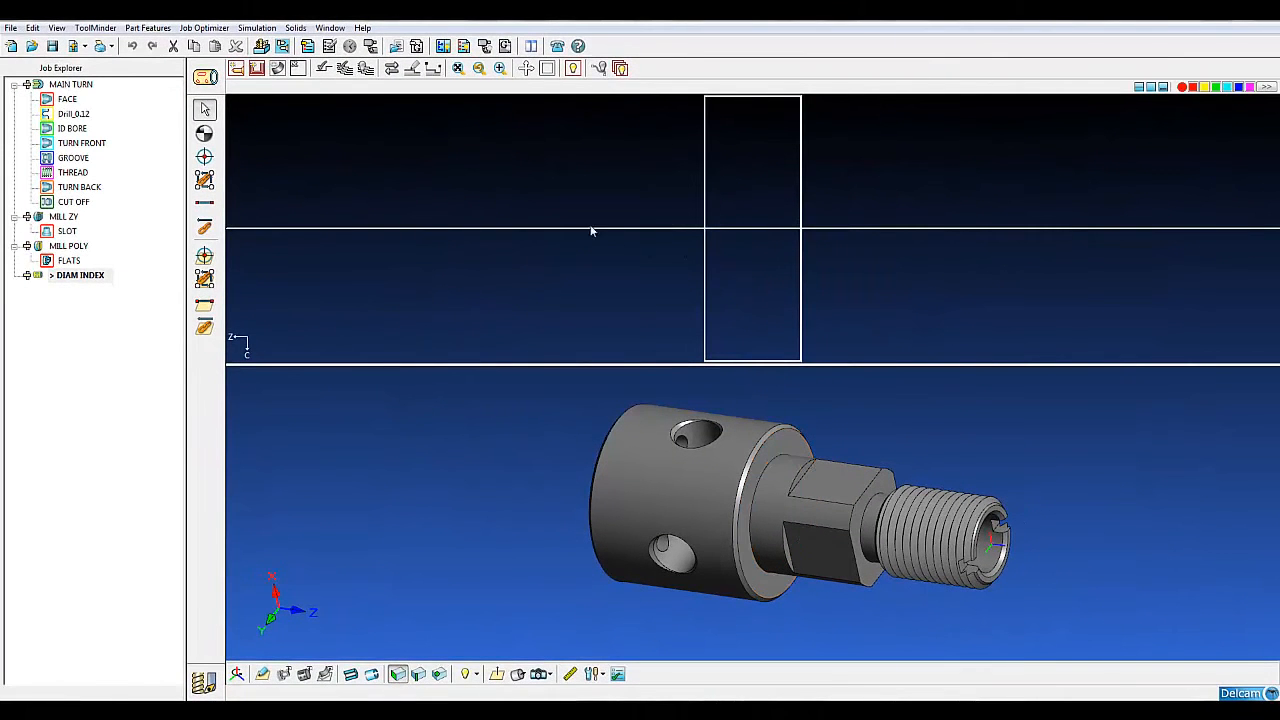
click(547, 69)
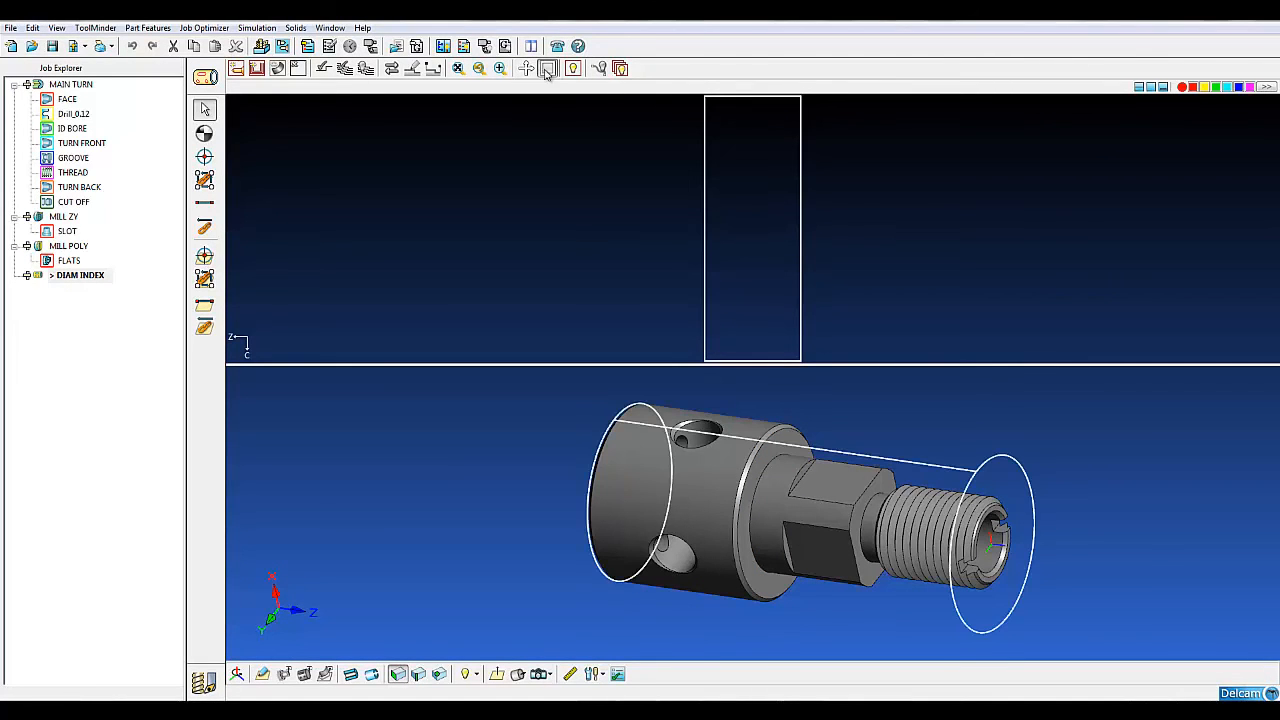
Step: Hide the face boundaries and start a hole group with parameters extracted from the upper cross hole in the large cylinder
click(526, 68)
click(547, 68)
click(527, 70)
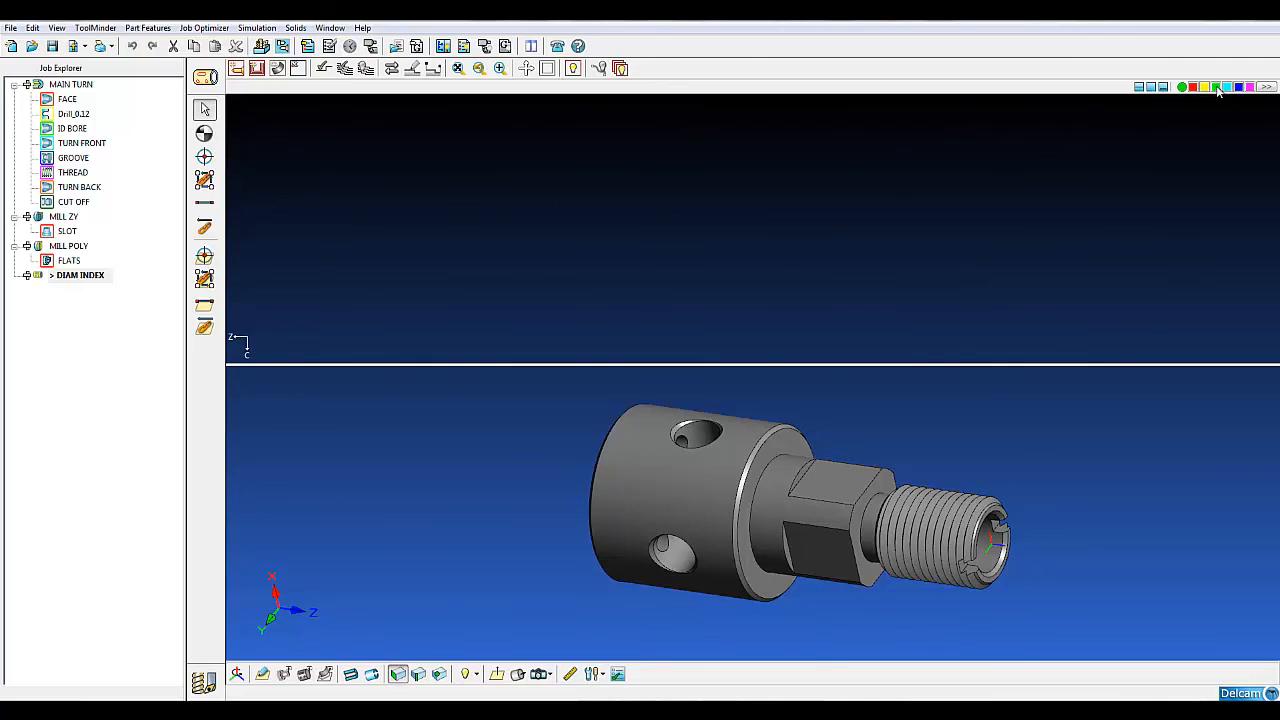
click(256, 68)
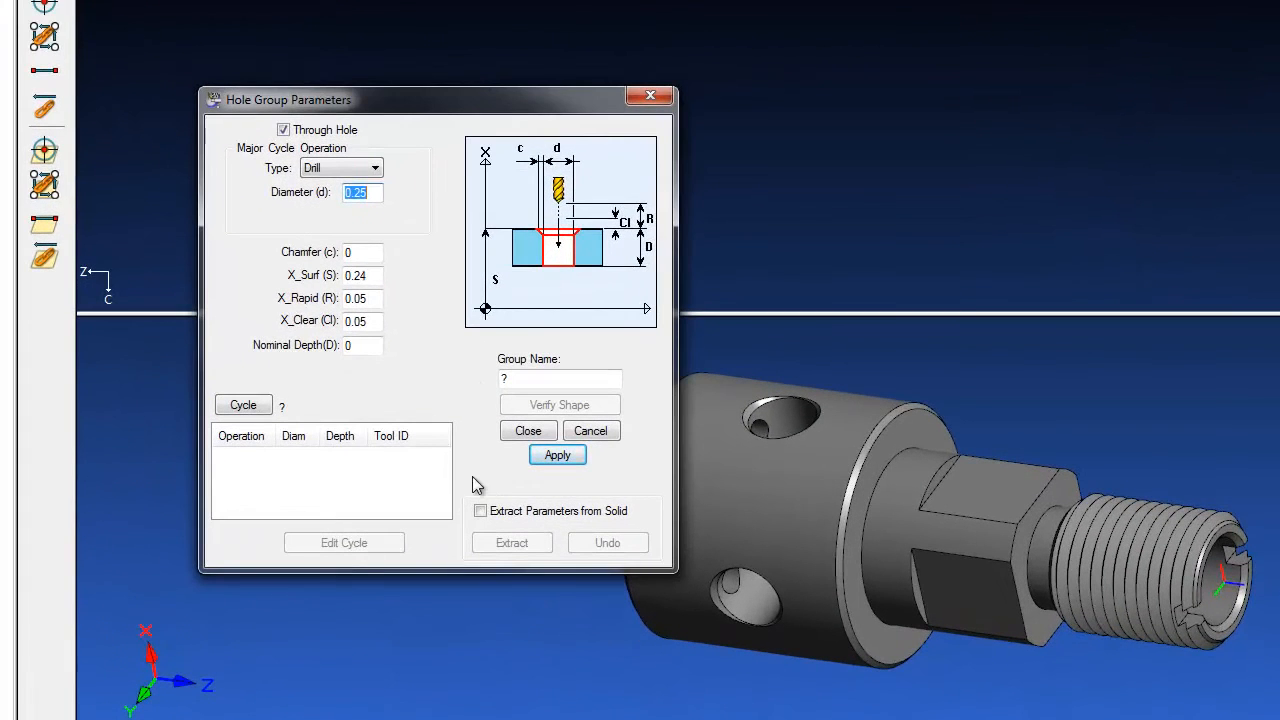
click(481, 511)
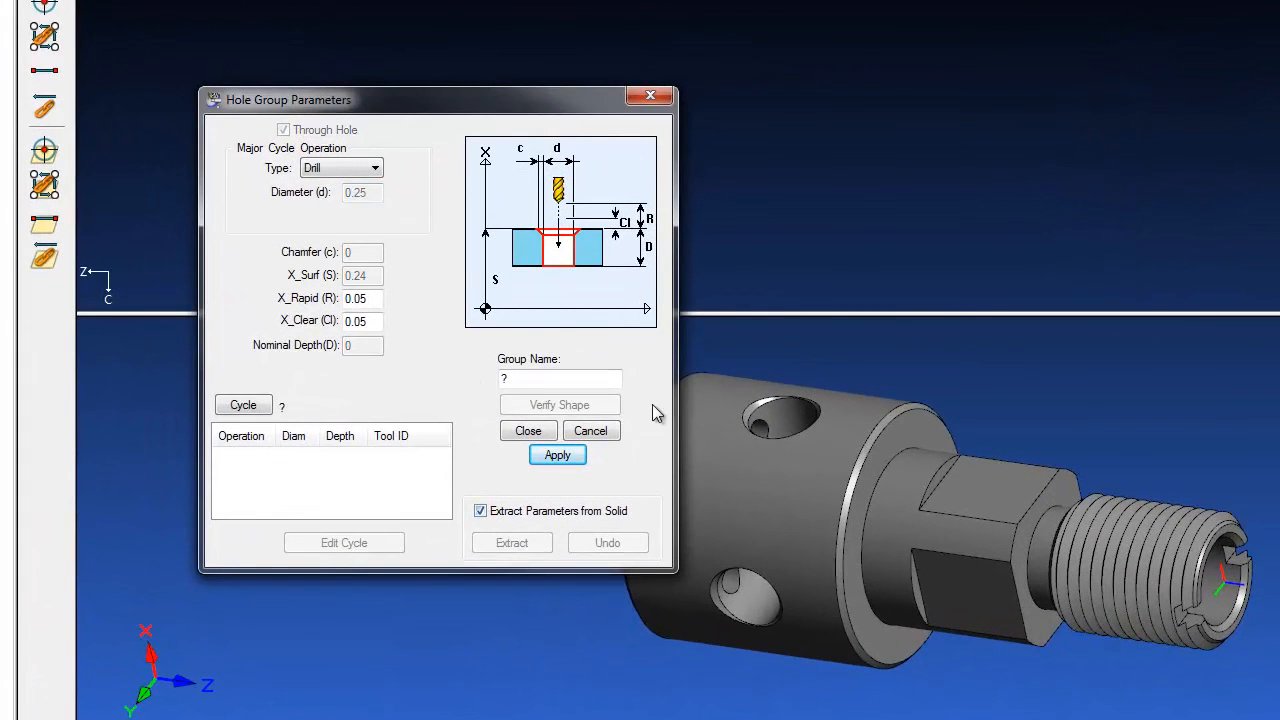
click(790, 430)
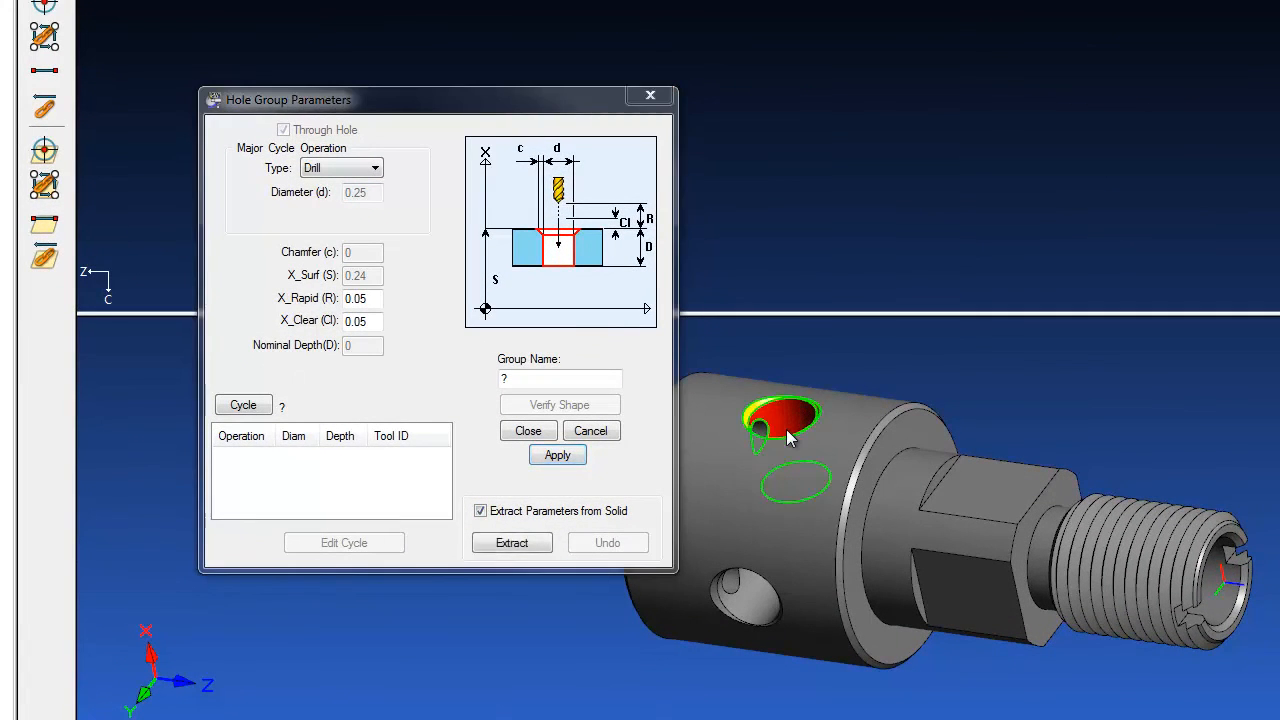
click(511, 543)
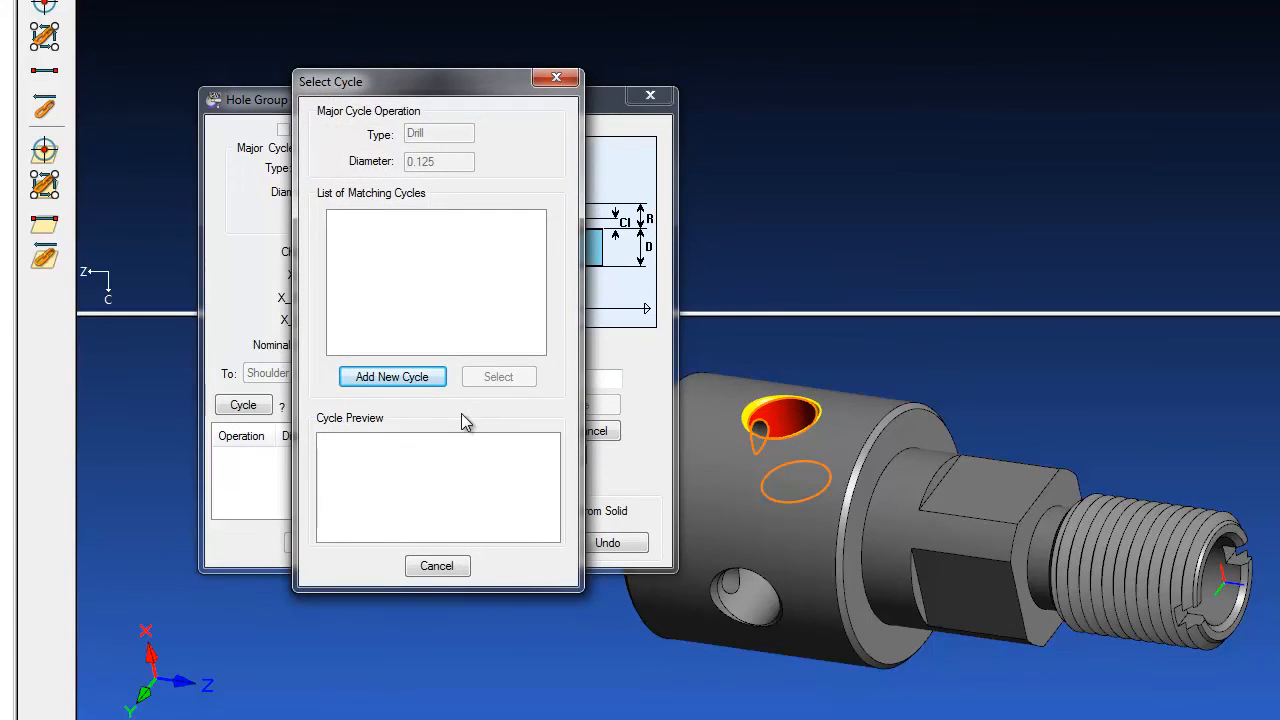
Step: Add a new Drill_0.125 cycle and insert a Spot Drill operation with the SPOT FACE canned cycle ahead of the drill
drag(386, 82, 560, 82)
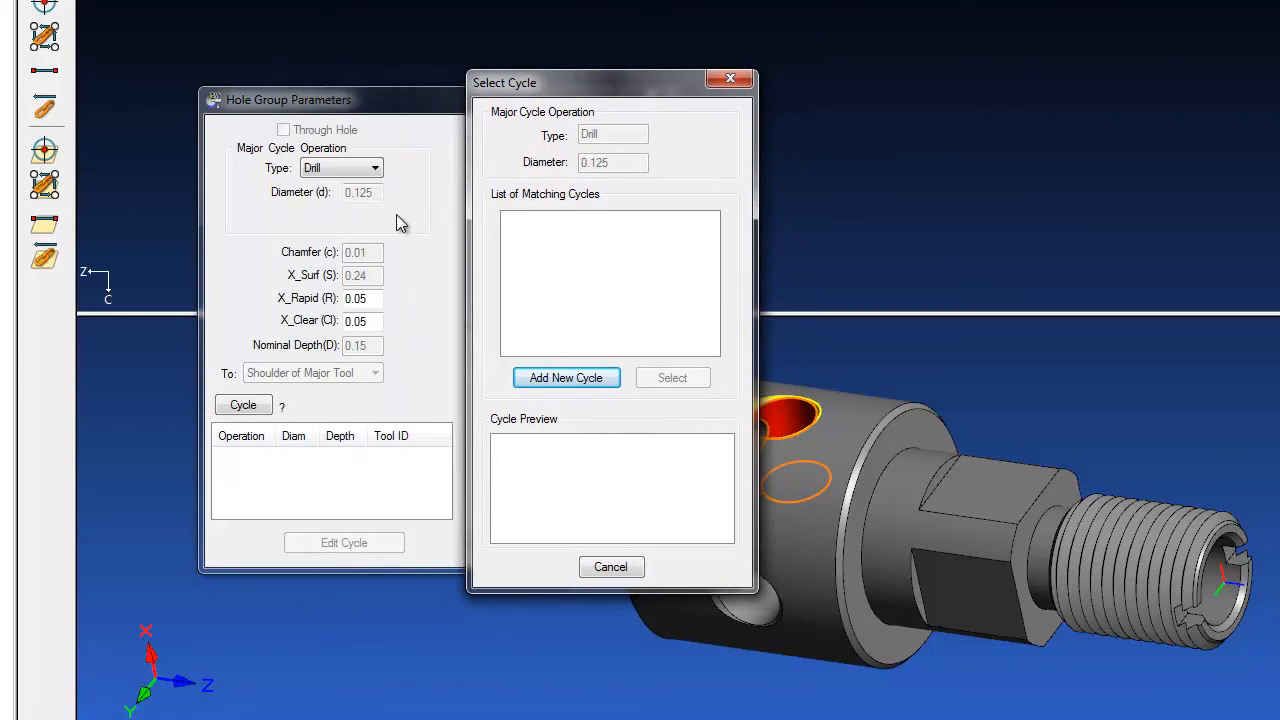
click(547, 383)
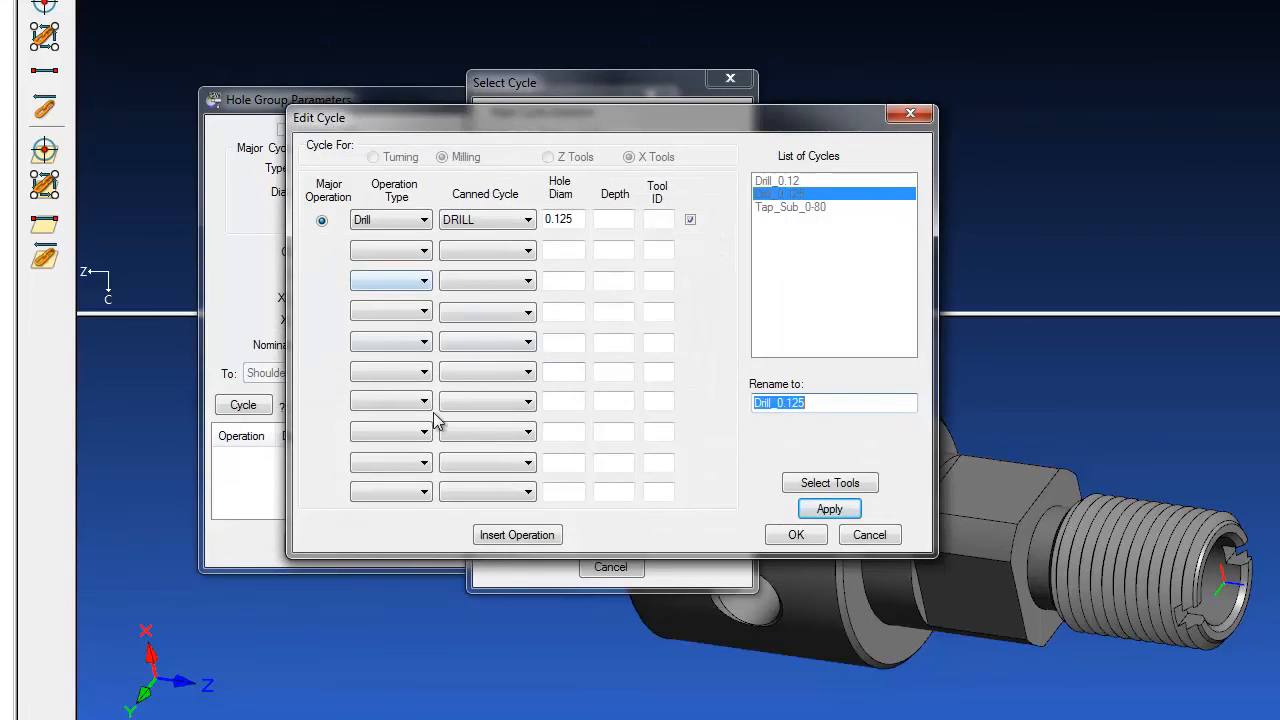
click(516, 535)
click(424, 220)
click(422, 275)
click(488, 221)
click(488, 258)
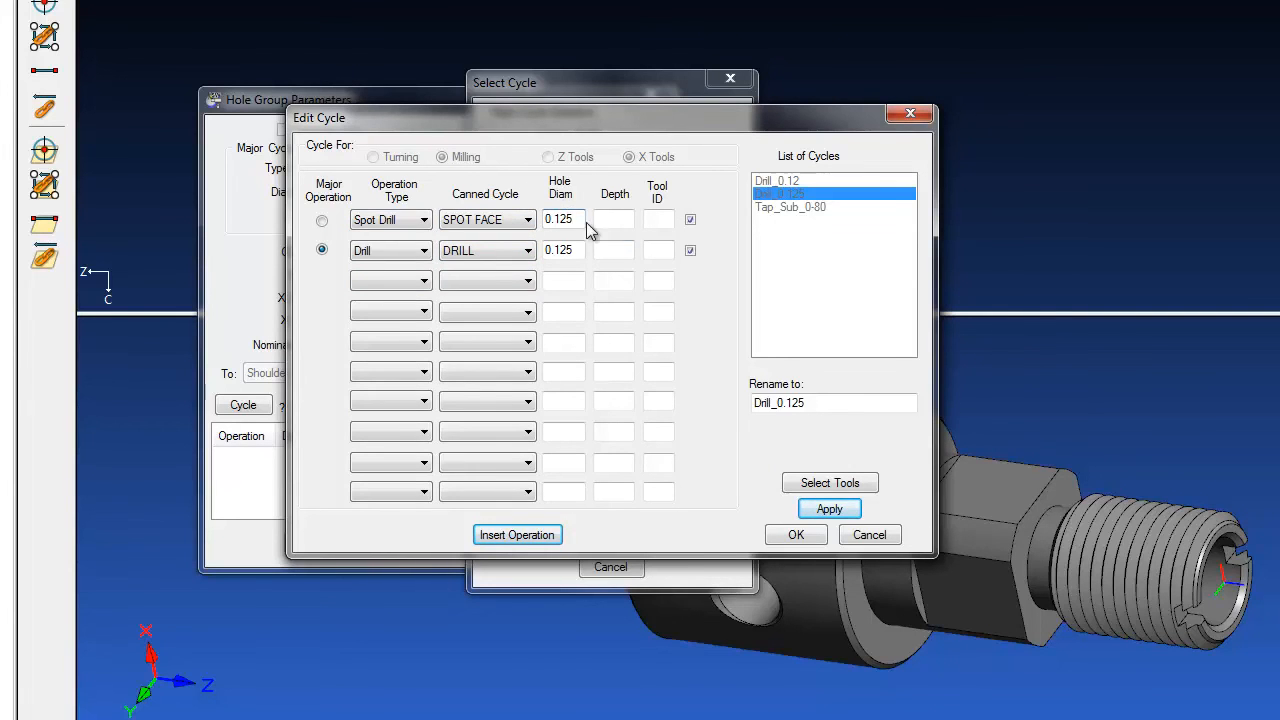
Step: Add a new spot drill tool of 0.25 diameter to the cycle and set its material to Carbide
click(838, 483)
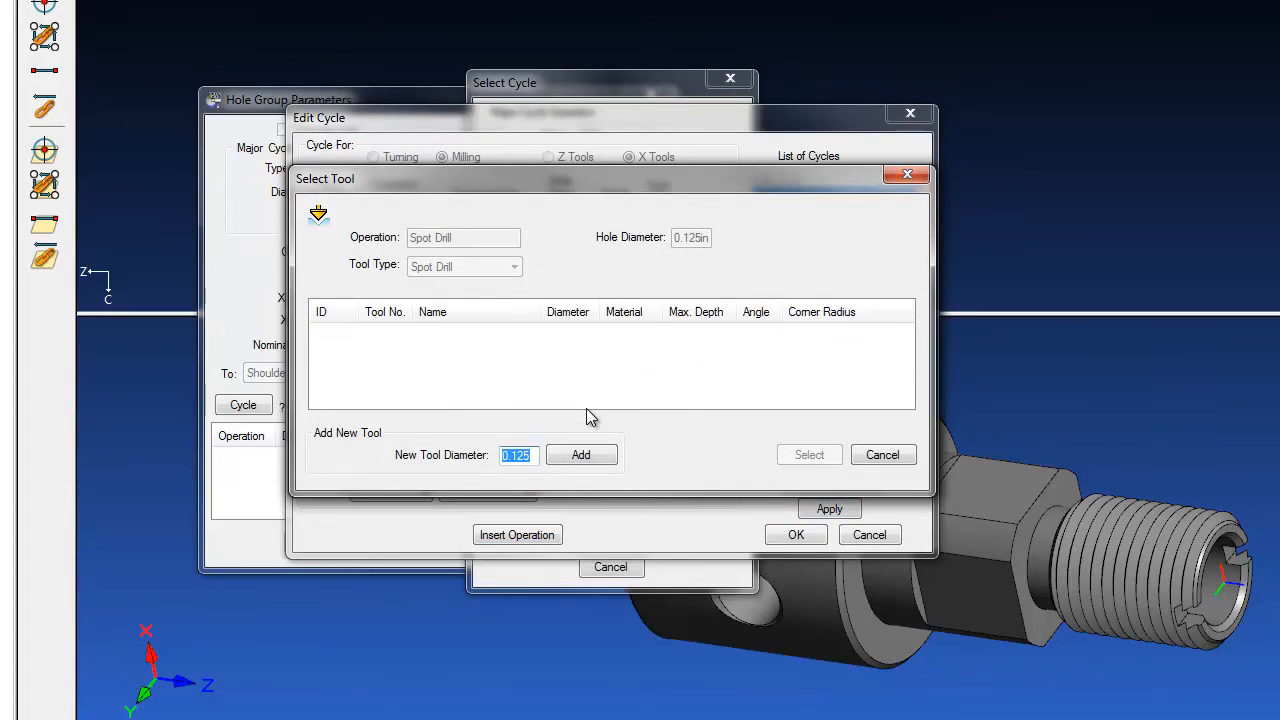
text(.)
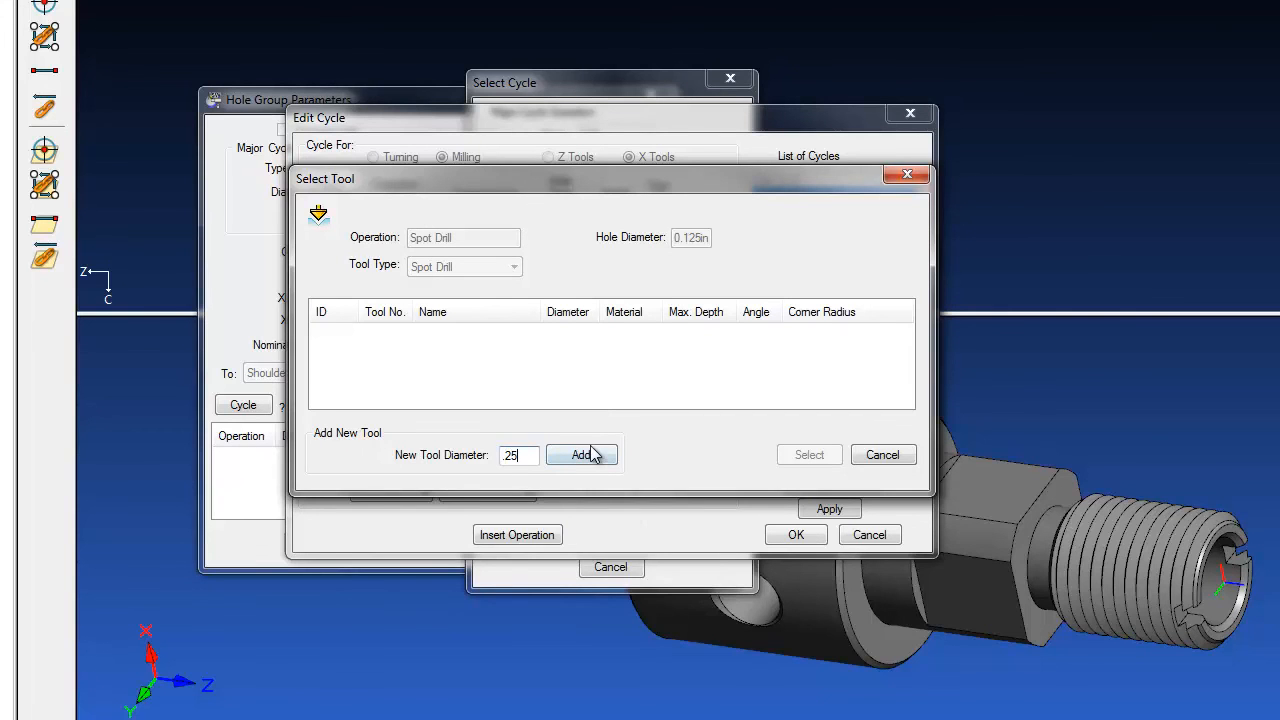
click(592, 455)
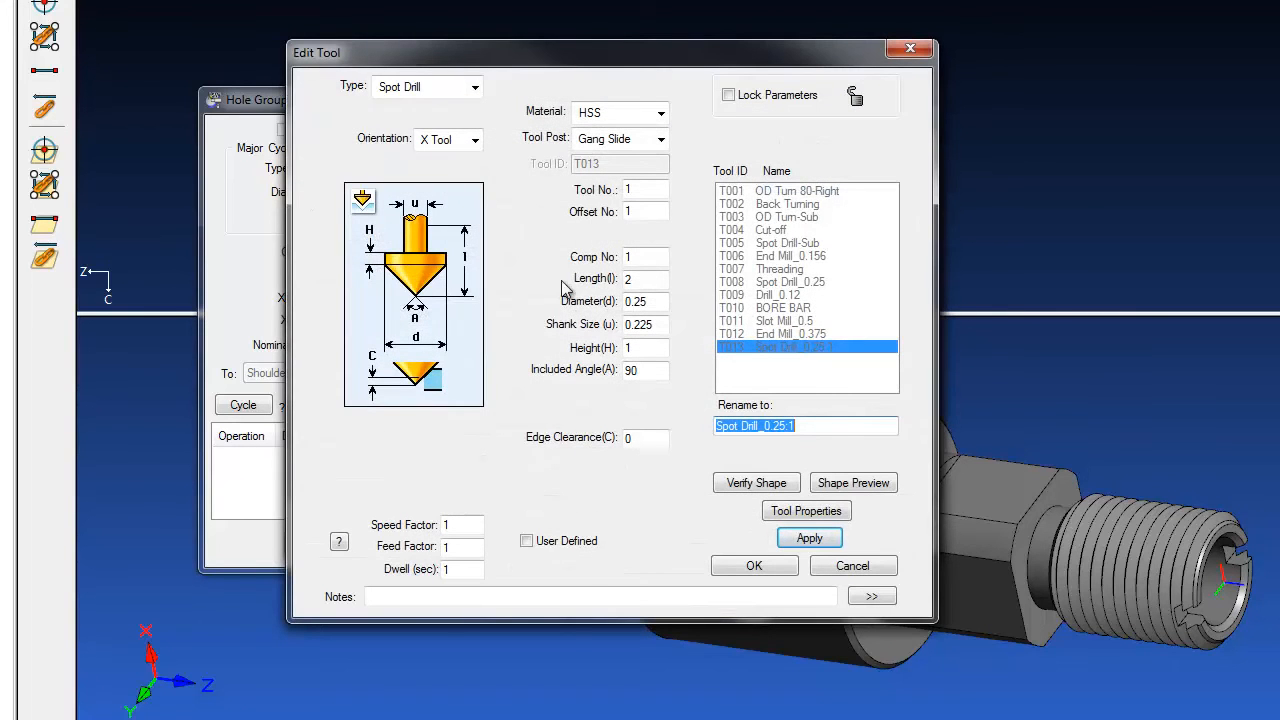
click(660, 113)
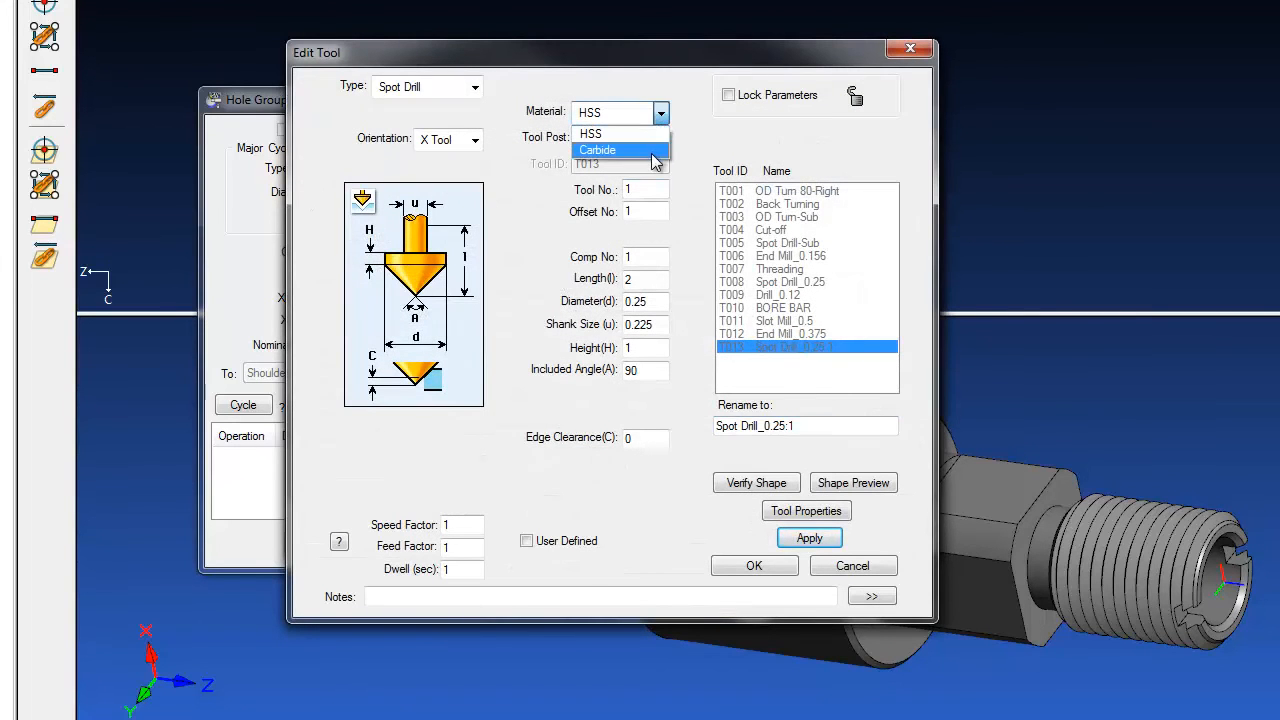
click(652, 152)
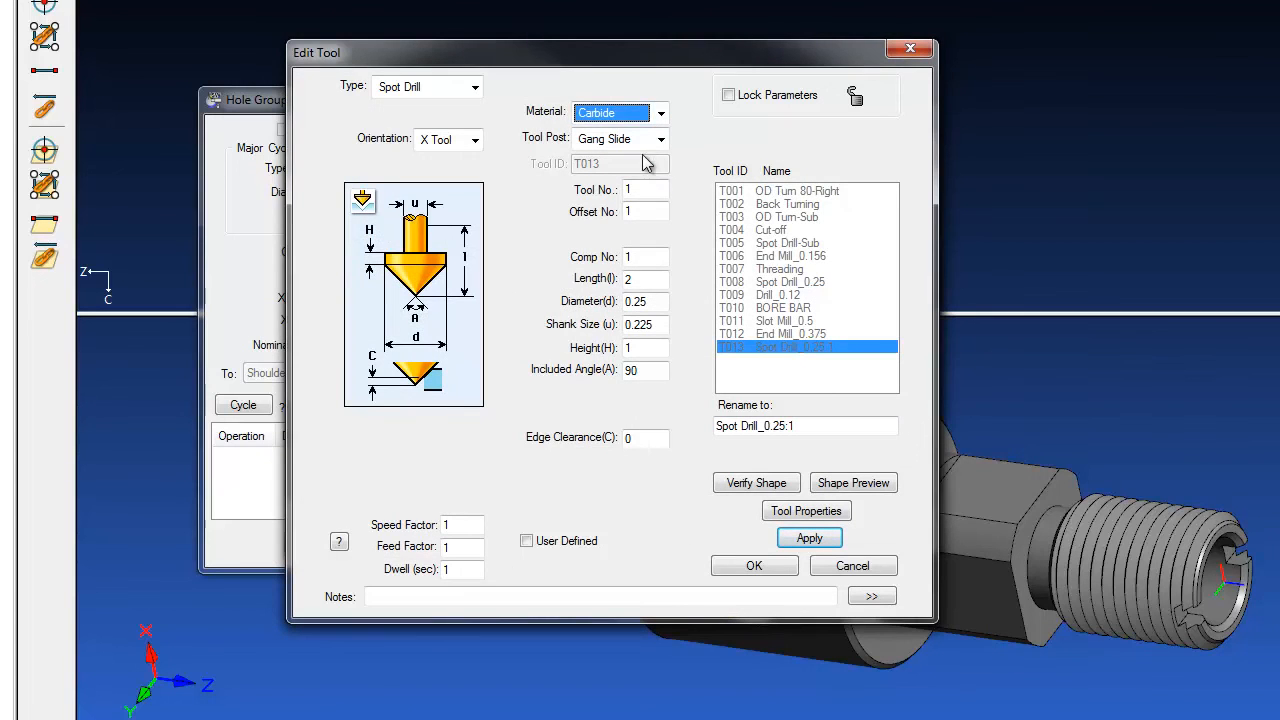
Step: Set the spot drill's tool and offset numbers to 8, comp number to 0, length to 0.75, and shank size and height to 0.25
click(645, 189)
key(Tab)
key(Tab)
text(0)
key(Tab)
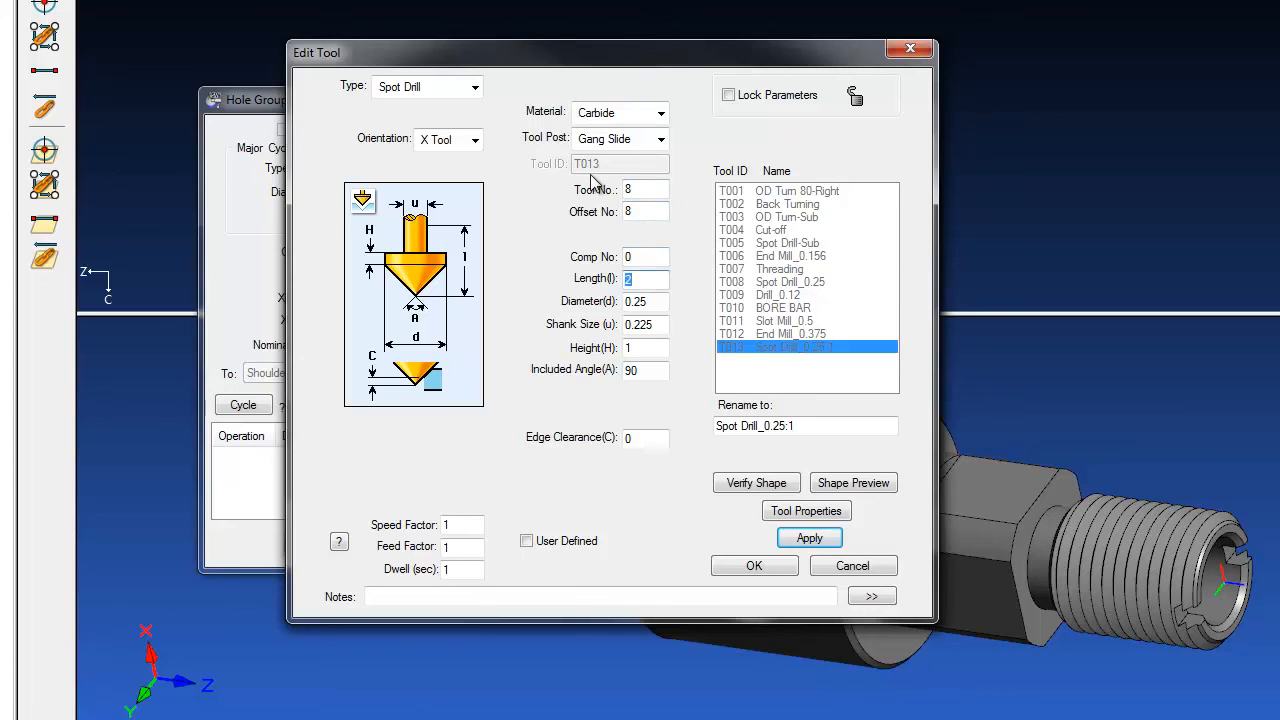
key(Tab)
key(Tab)
key(BackSpace)
key(Tab)
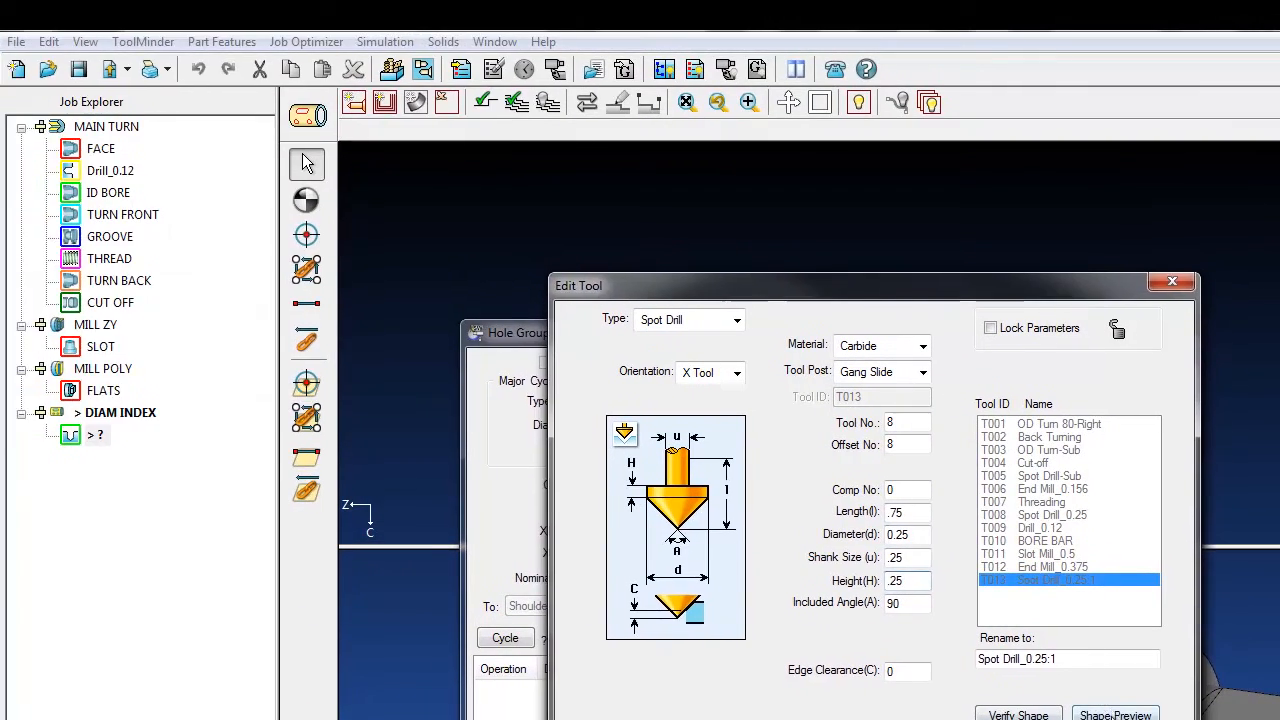
Step: Preview the spot drill's shape, review its tool properties, and accept the tool
click(853, 483)
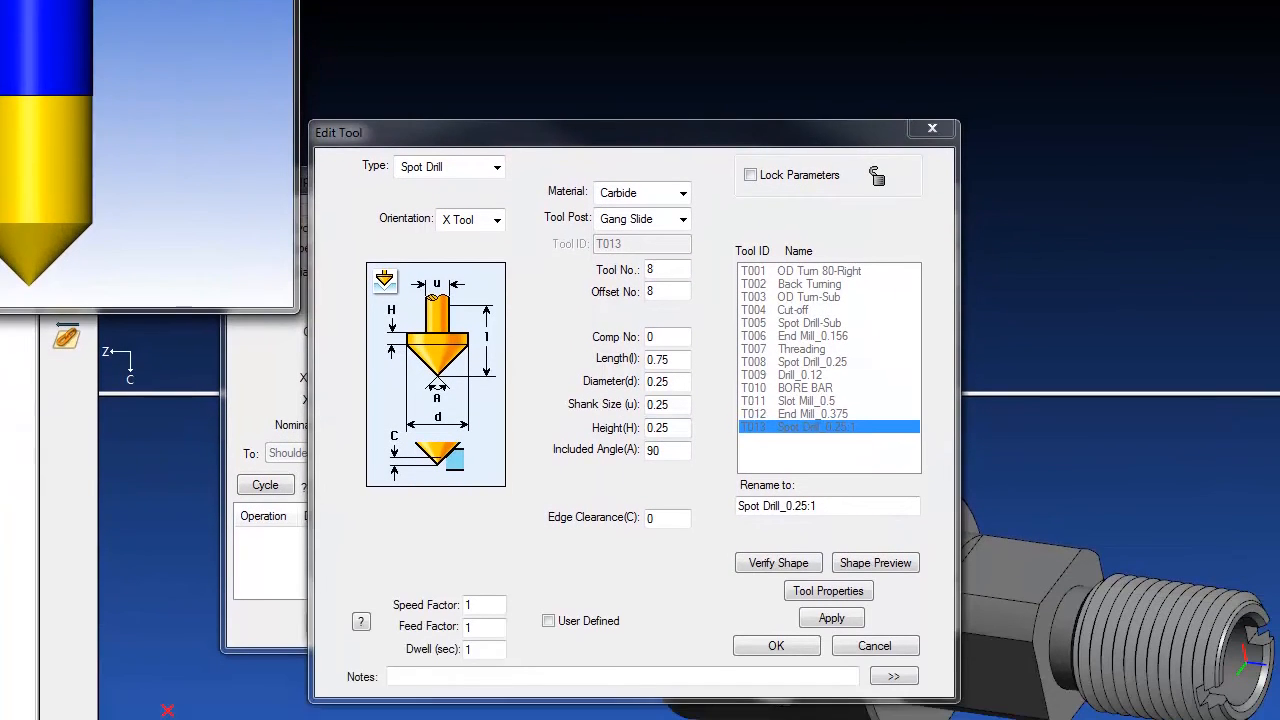
click(511, 21)
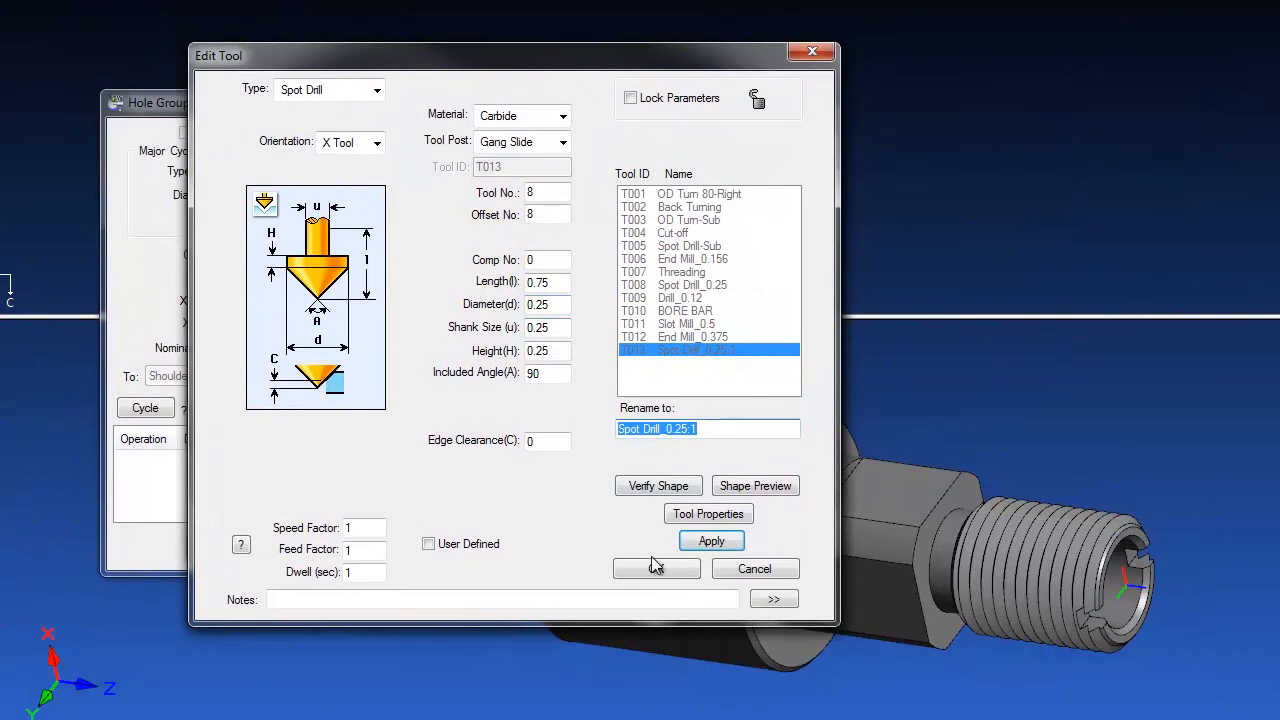
click(690, 515)
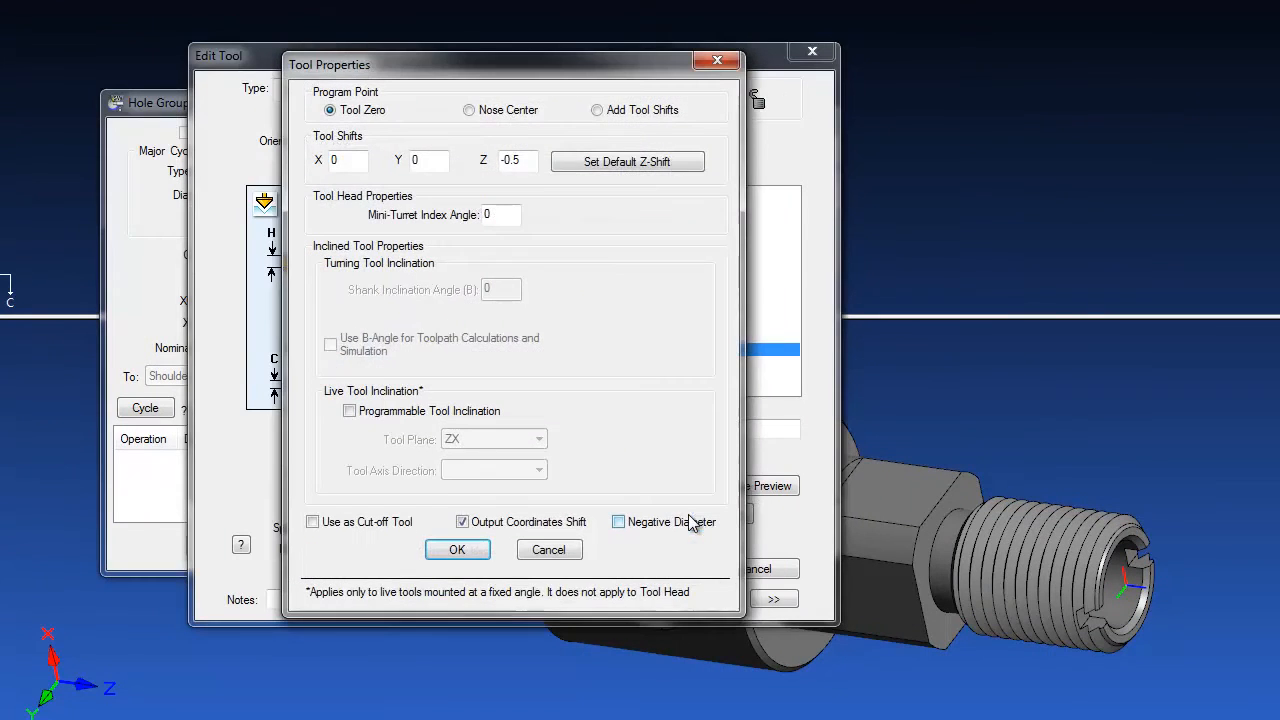
click(476, 552)
click(665, 570)
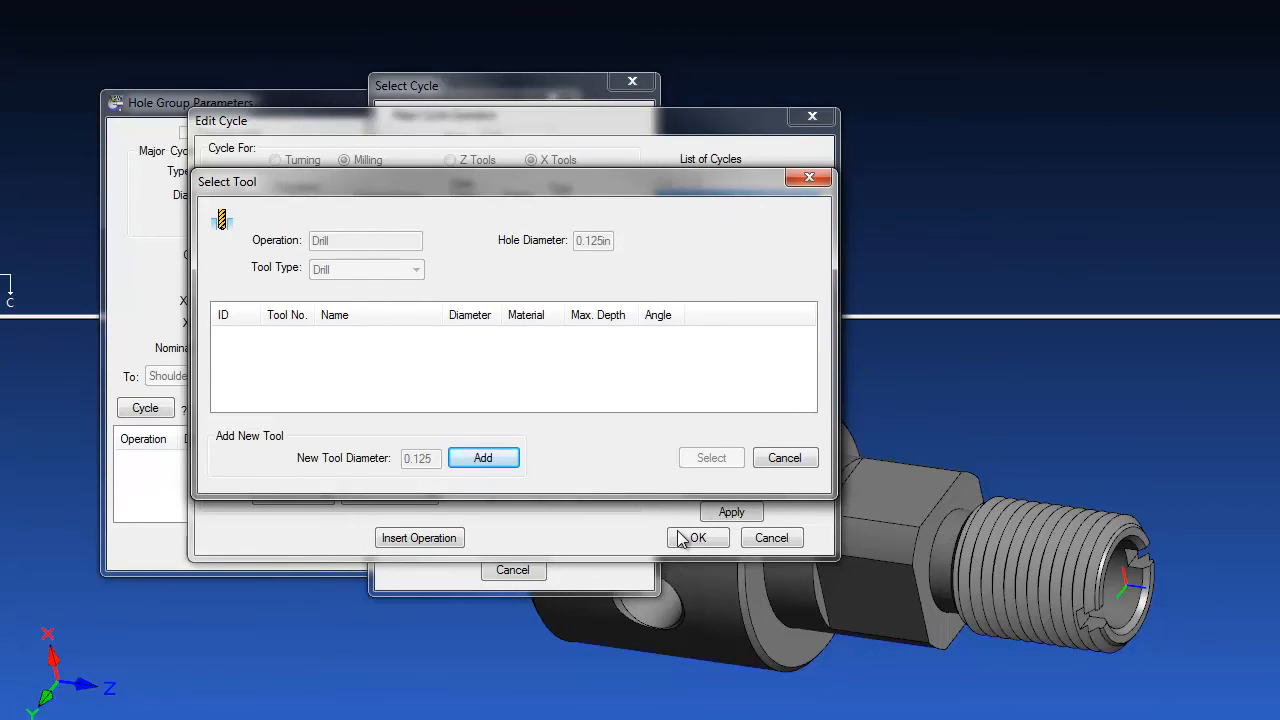
Step: Add a 0.125 carbide drill with tool and offset numbers 9, comp number 0 and length 0.75
click(492, 457)
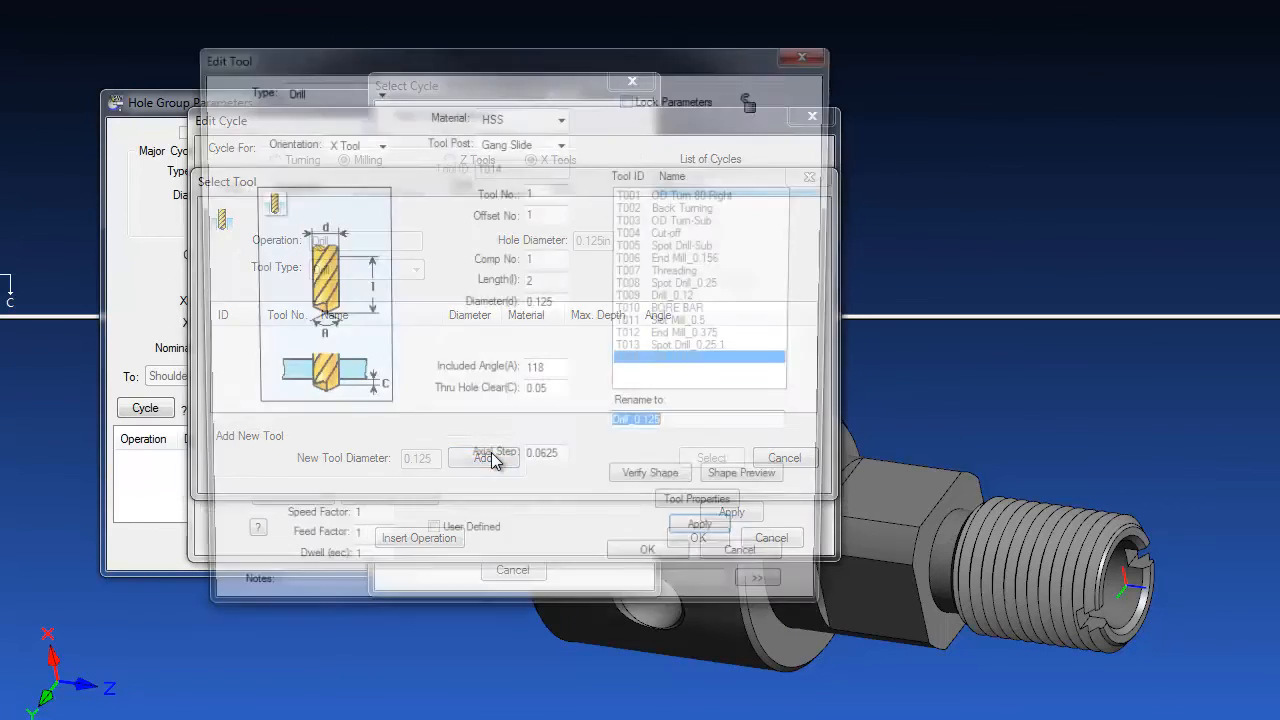
click(561, 117)
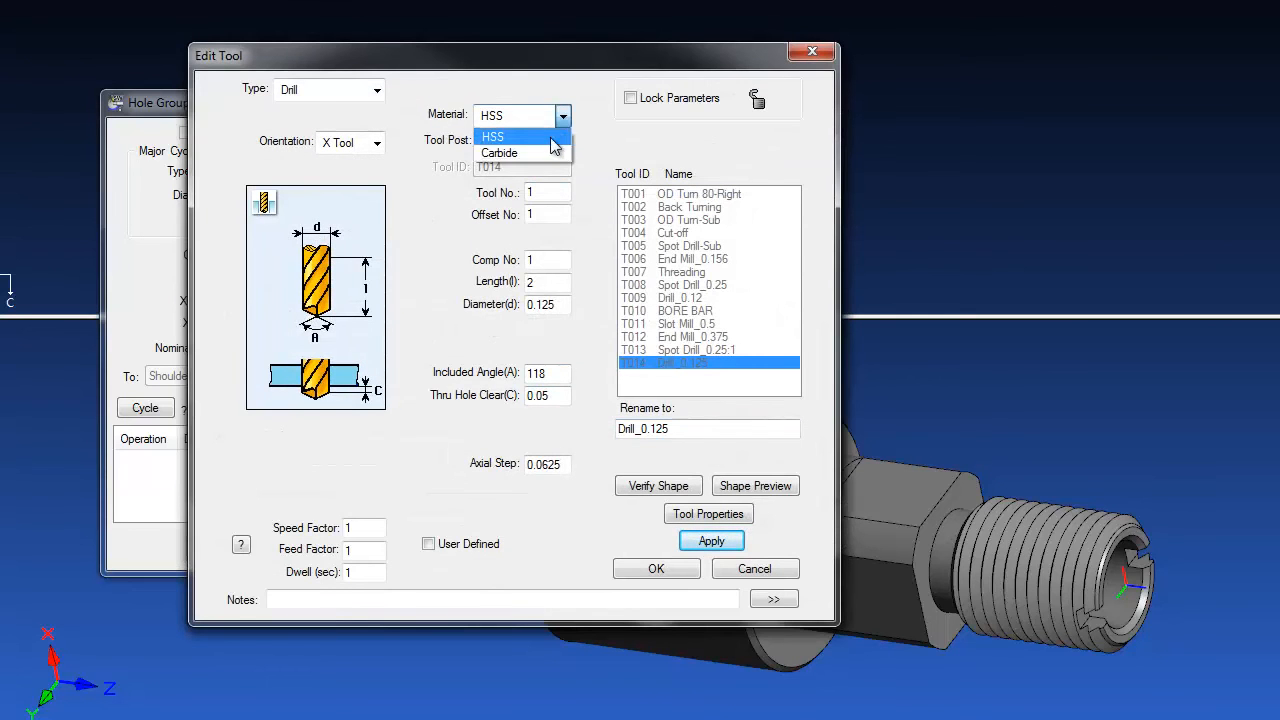
click(551, 153)
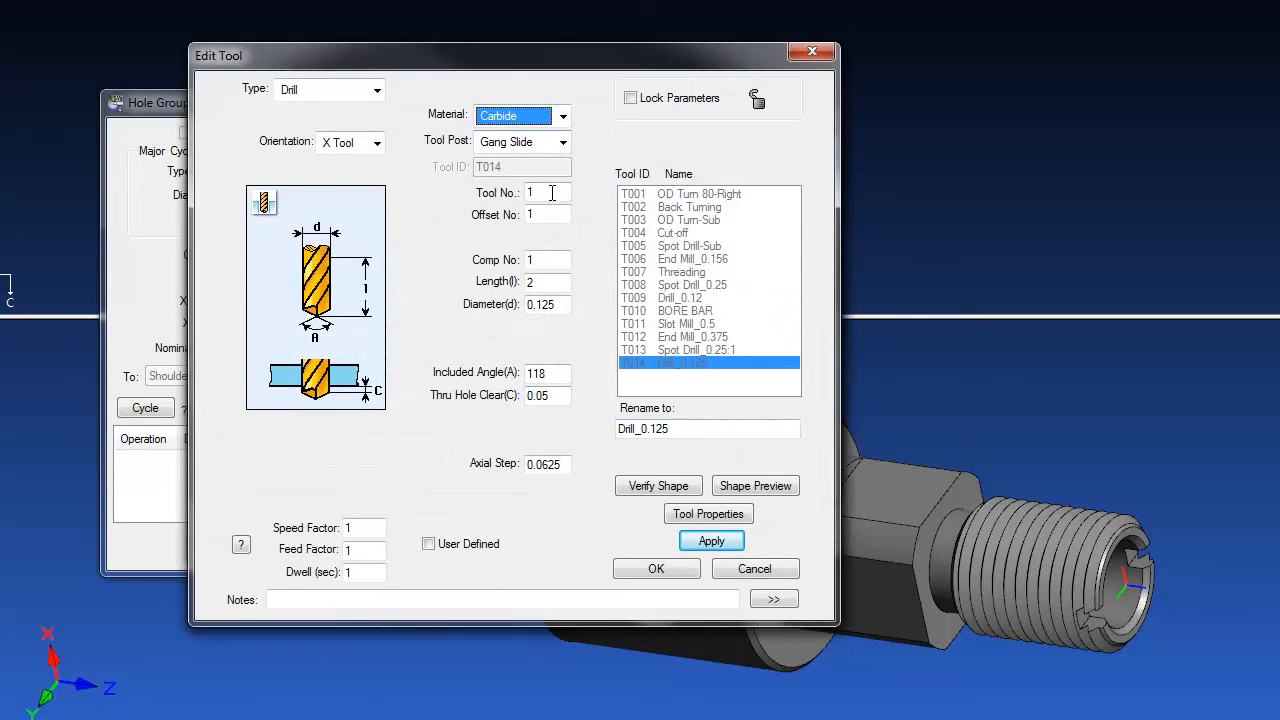
click(538, 192)
text(9)
key(Tab)
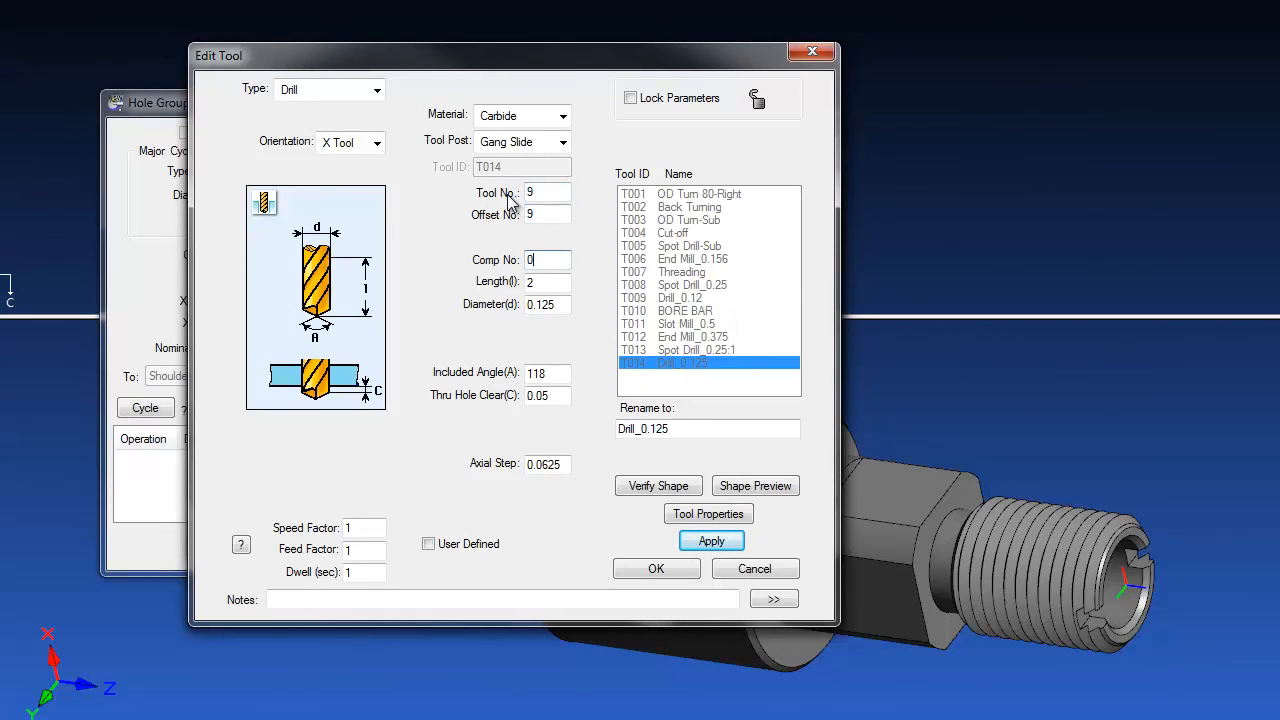
key(Tab)
Step: Review the 0.125 drill's tool properties and inspect its shape preview
click(678, 519)
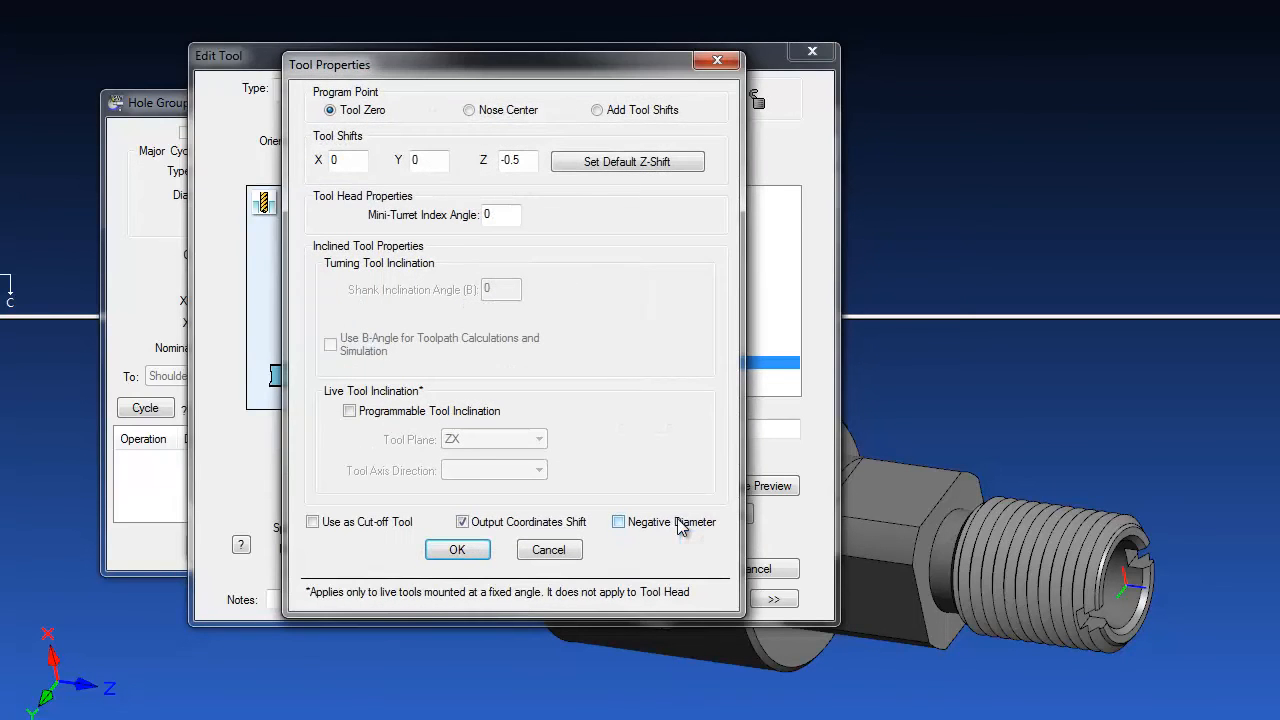
click(457, 549)
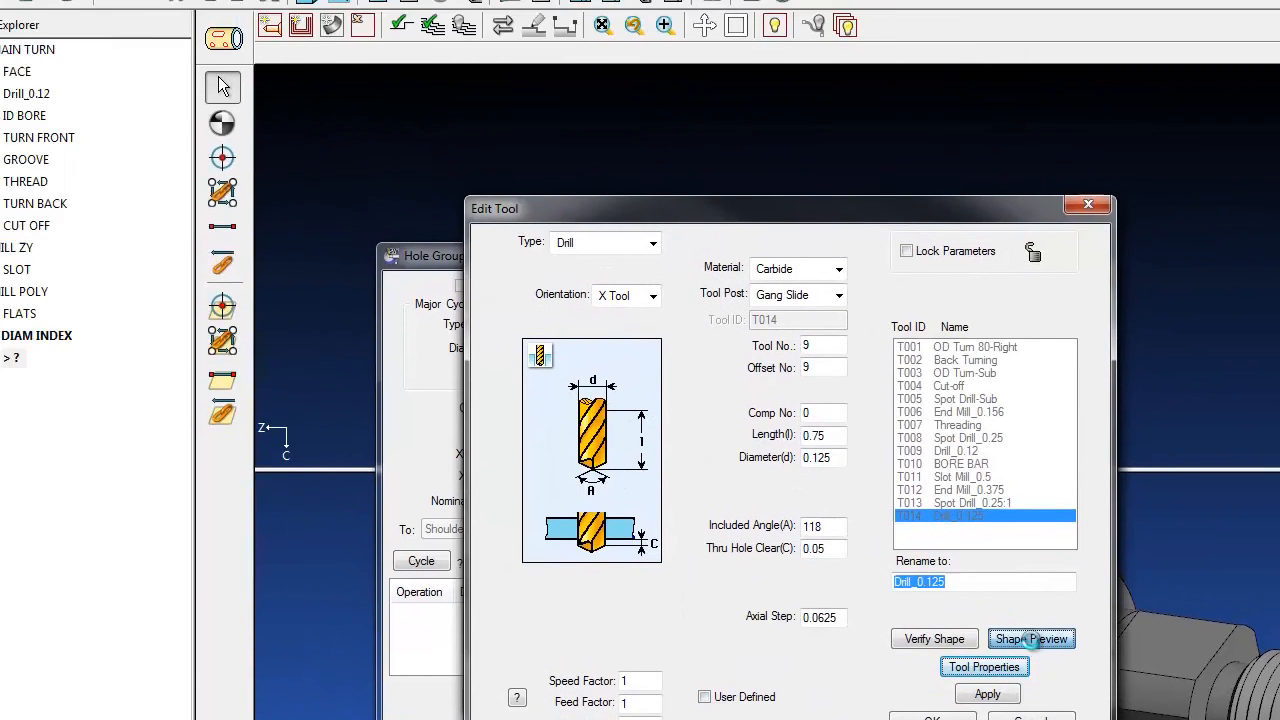
click(757, 490)
drag(327, 214, 100, 155)
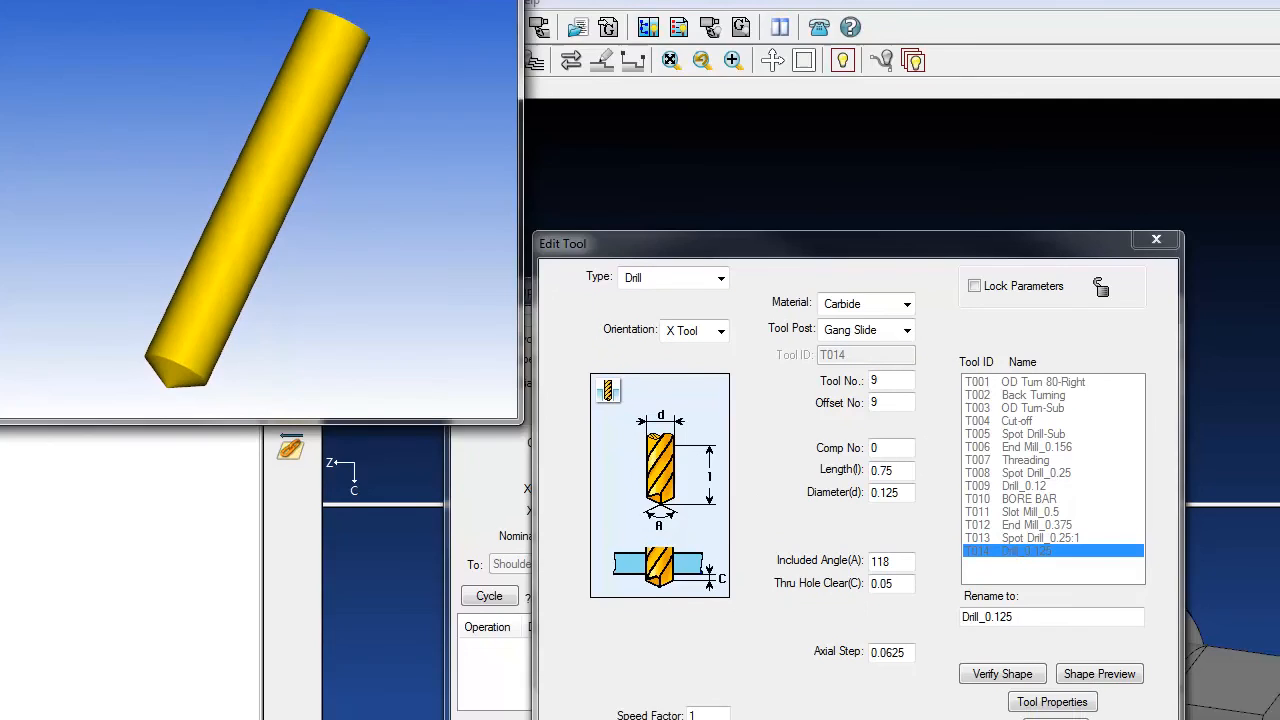
click(495, 2)
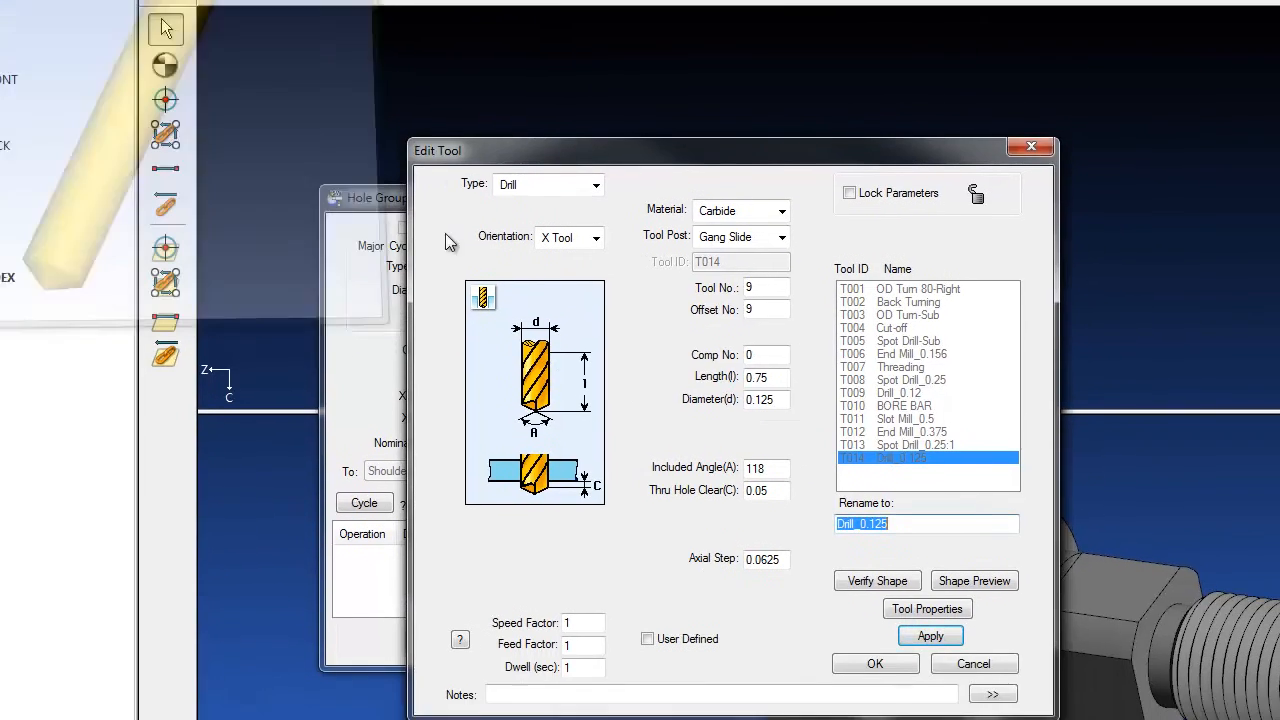
Step: Accept the drill tool and the Drill_0.125 cycle, and close the hole group parameters
click(797, 594)
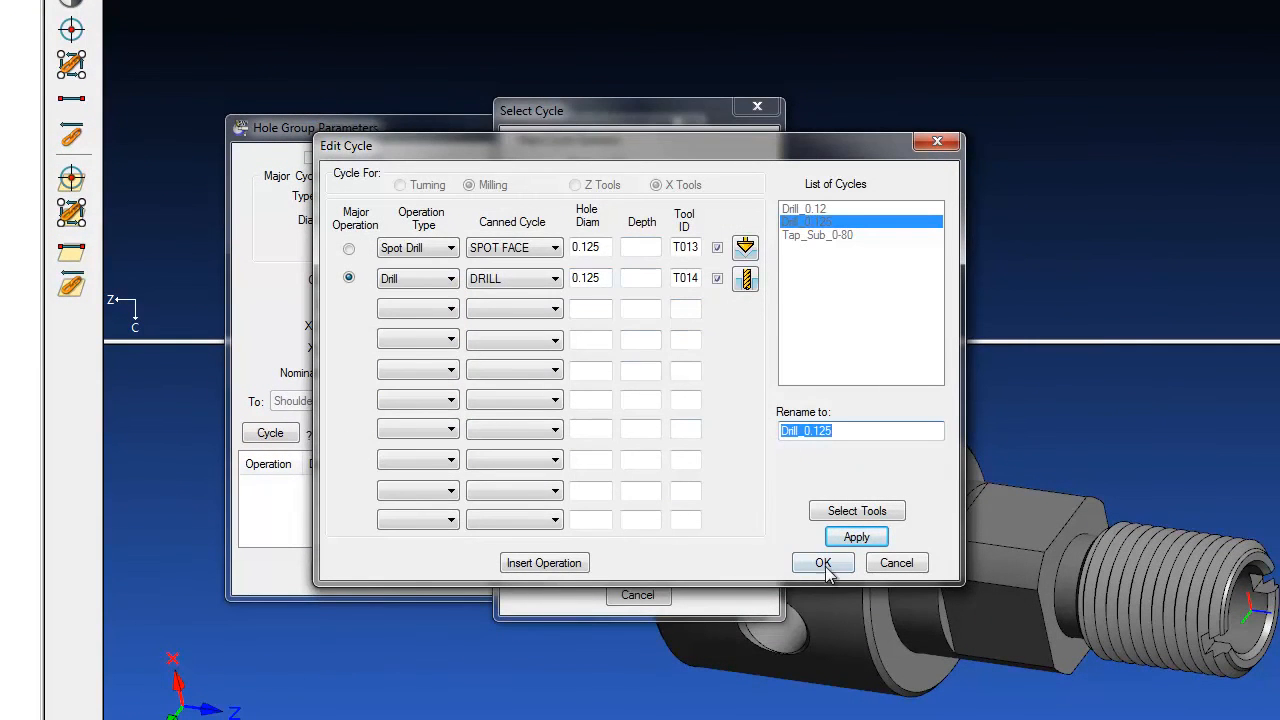
click(823, 564)
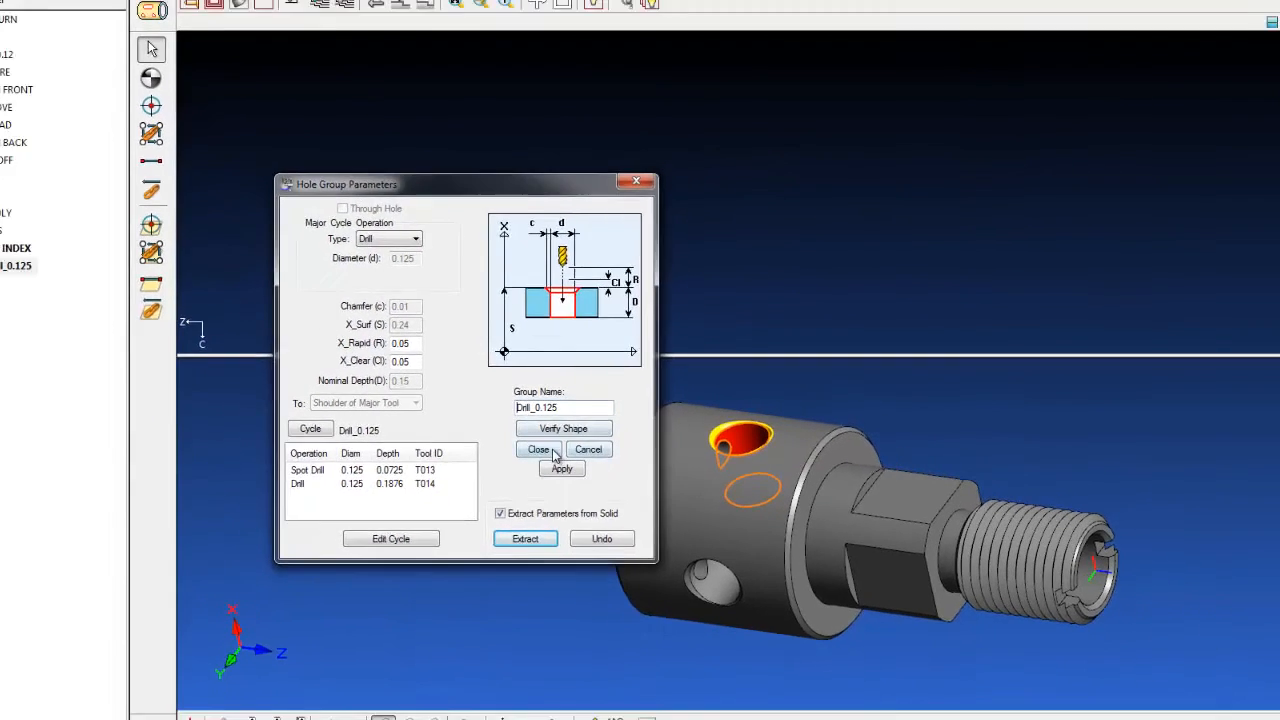
click(540, 450)
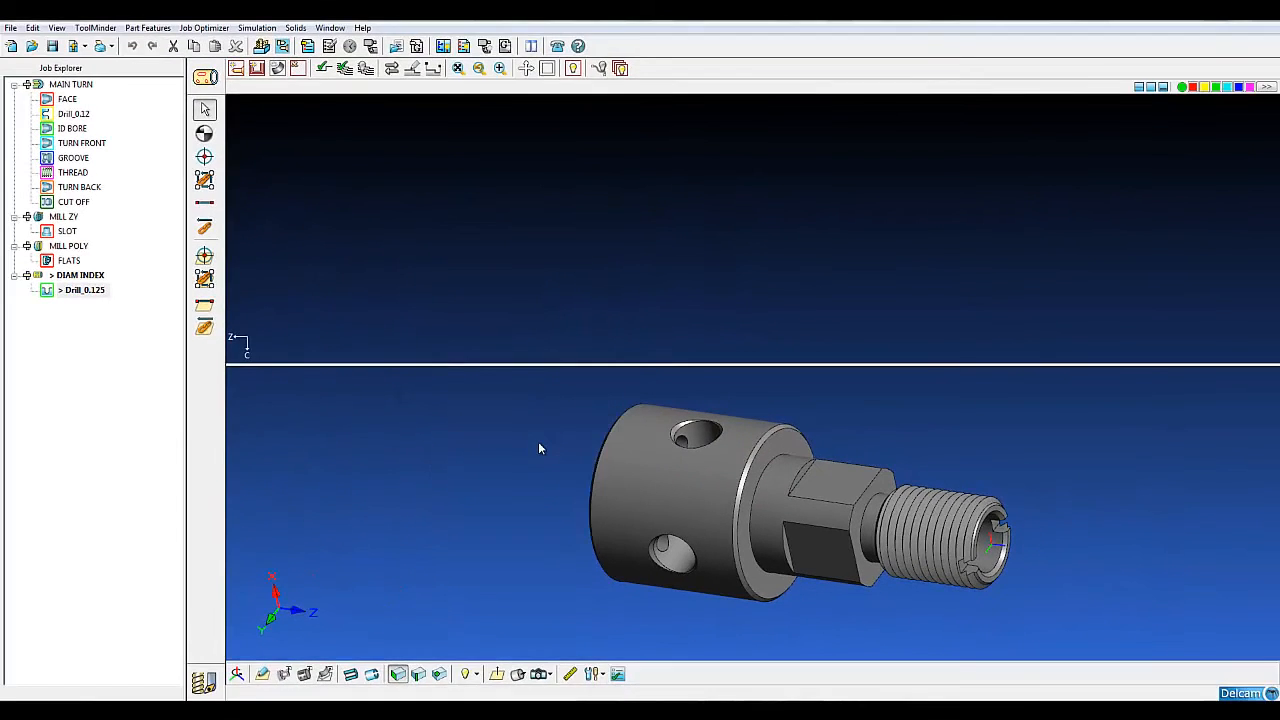
Step: Place the Drill_0.125 pattern on the cross holes by selecting the upper hole's surface on the enlarged solid model
click(1150, 88)
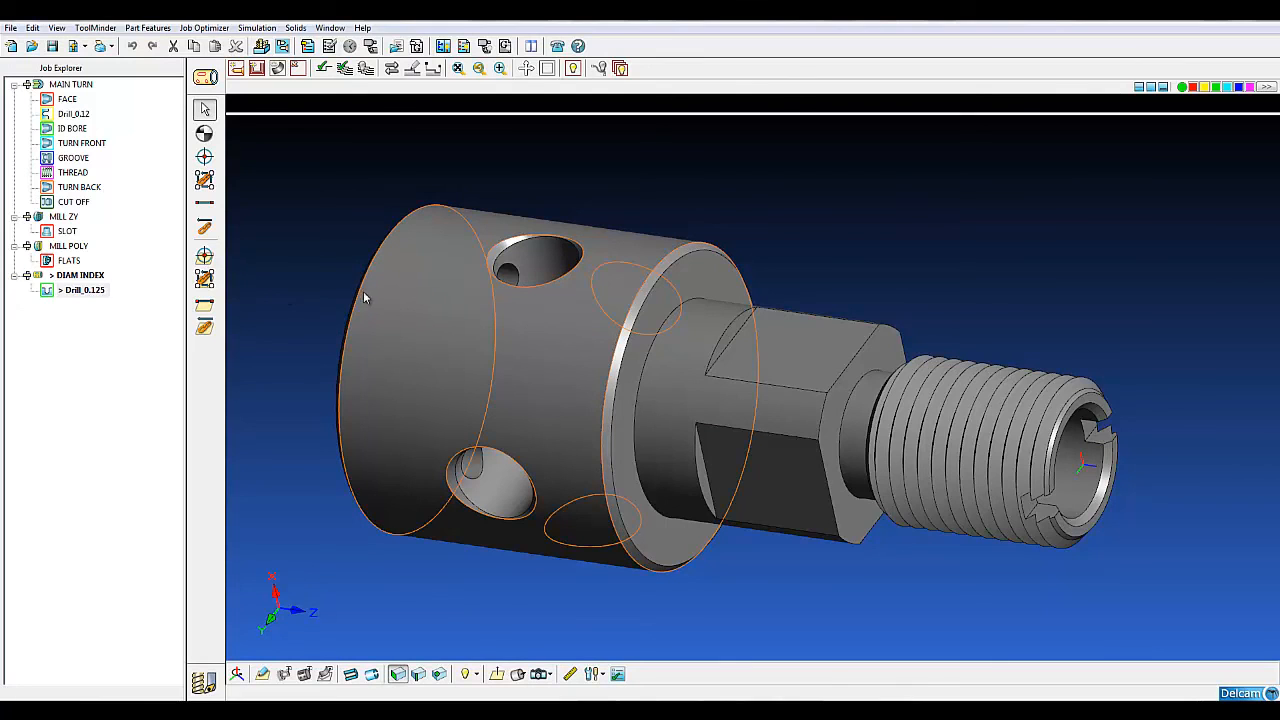
click(204, 281)
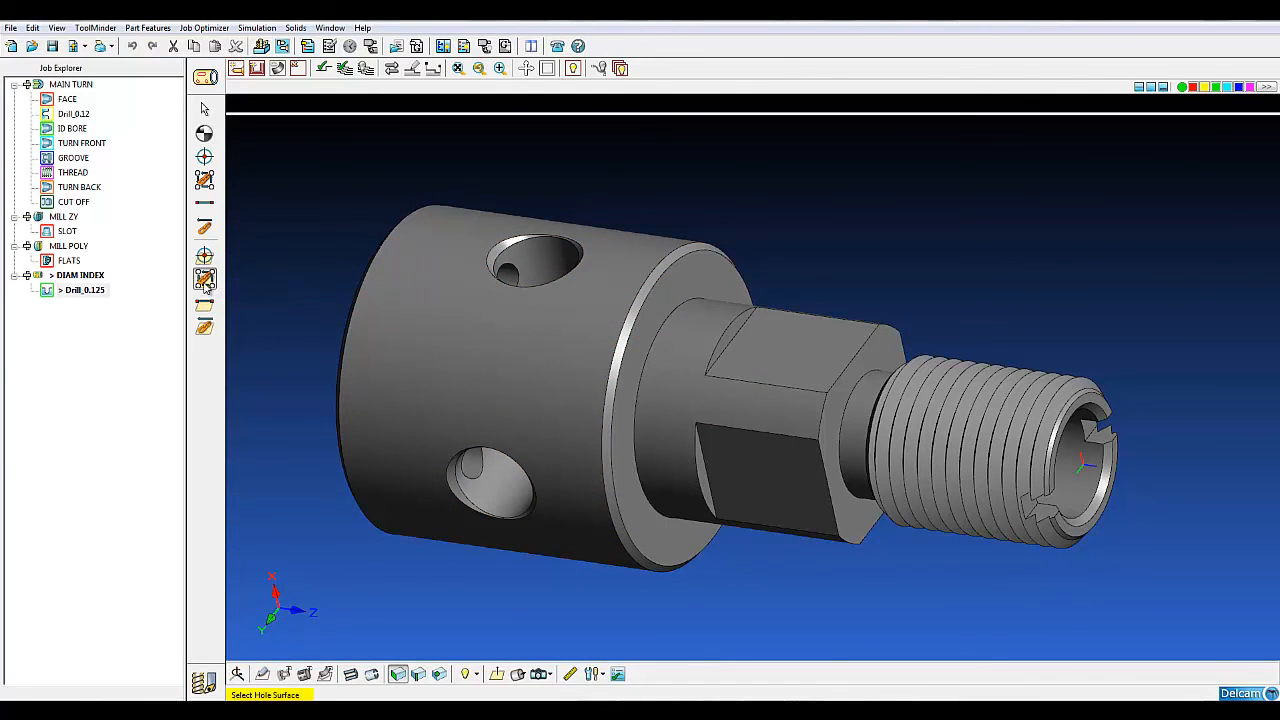
click(557, 261)
mouse_move(383, 481)
middle_down()
mouse_move(426, 441)
mouse_move(420, 455)
mouse_move(383, 456)
middle_up()
shift+middle_drag(424, 360, 485, 374)
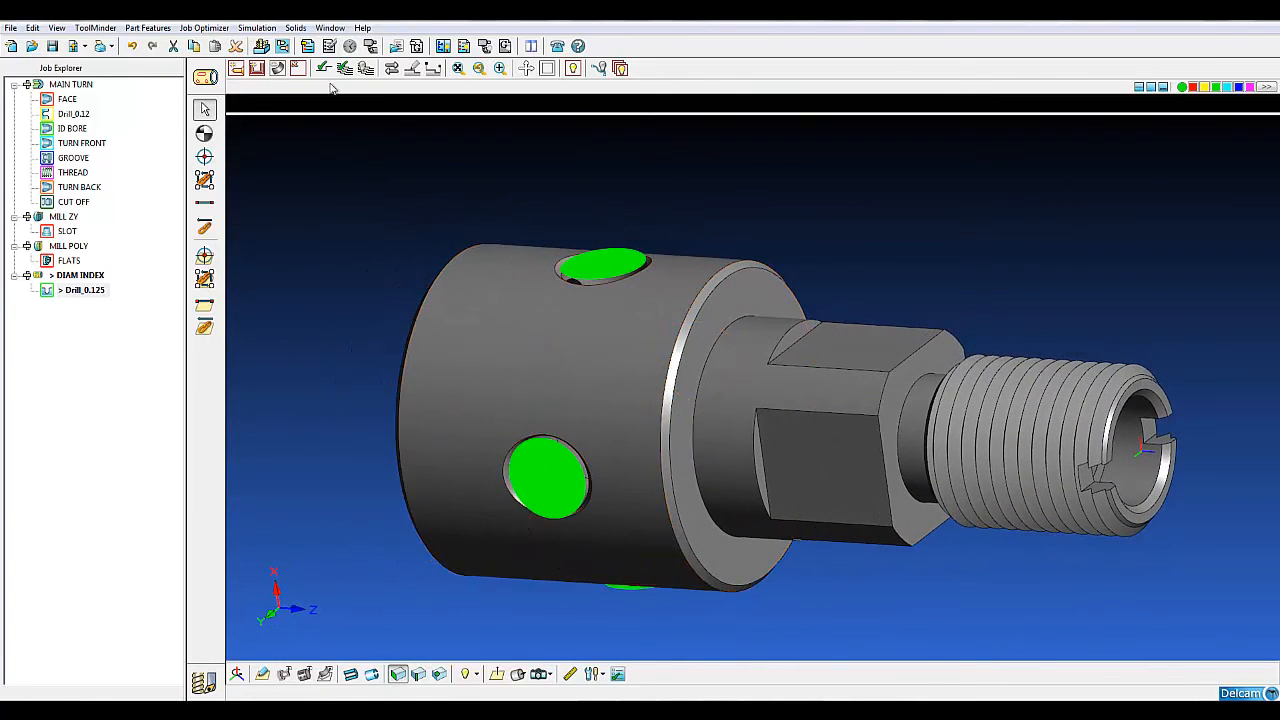
Step: Verify the Drill_0.125 toolpath on the cross holes of the solid model
click(324, 68)
click(618, 498)
click(324, 68)
middle_drag(437, 346, 464, 350)
click(338, 246)
Step: Create a sub-spindle face window named END INDEX with the Mill End, Index machining function
middle_drag(578, 426, 743, 369)
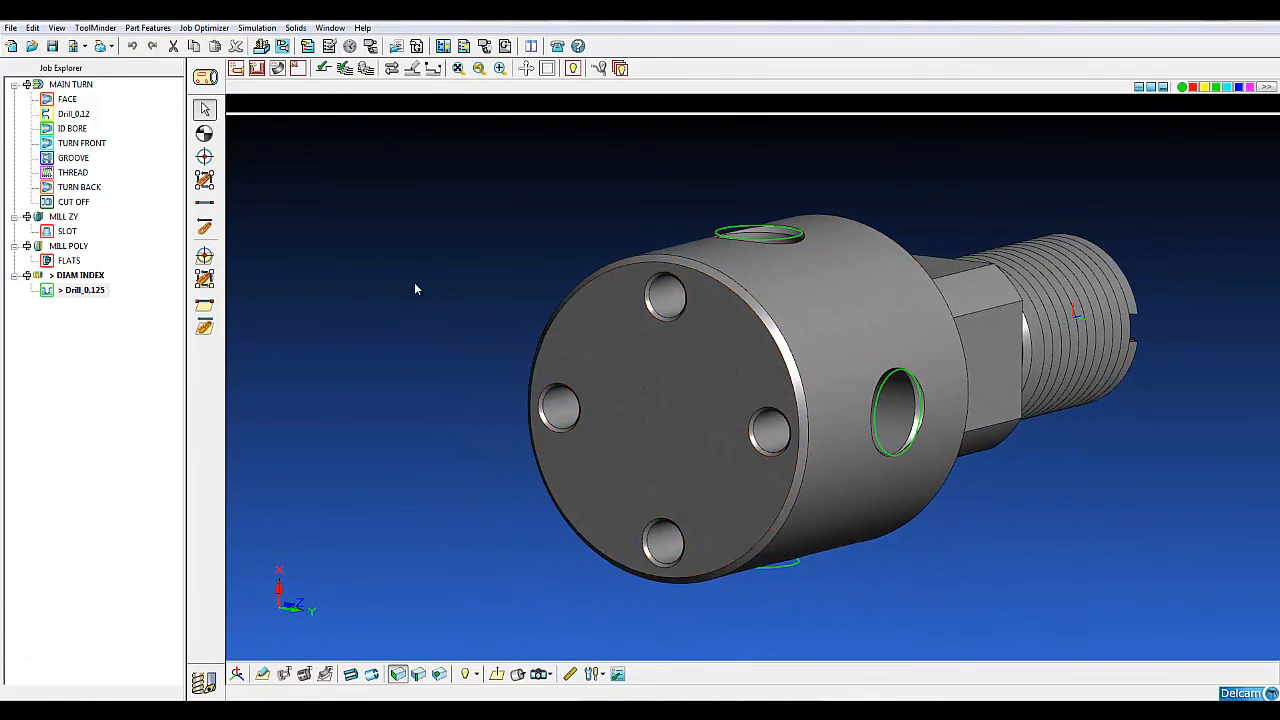
click(207, 79)
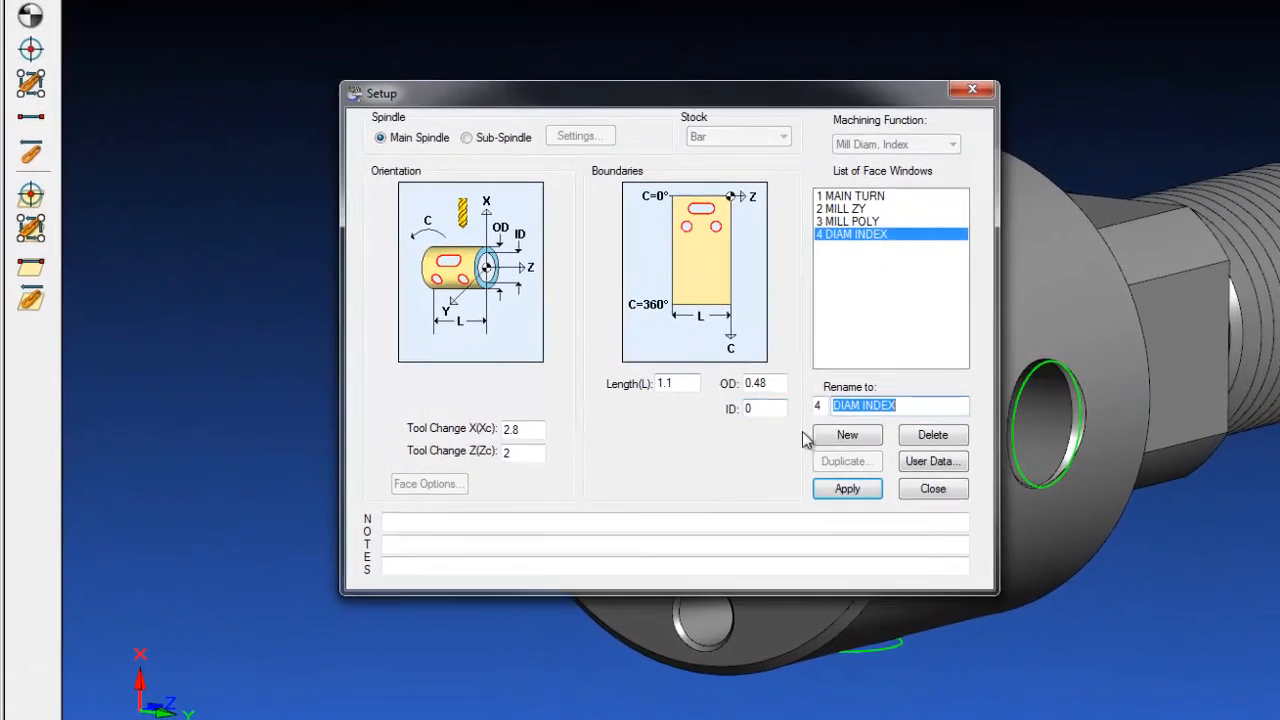
click(840, 437)
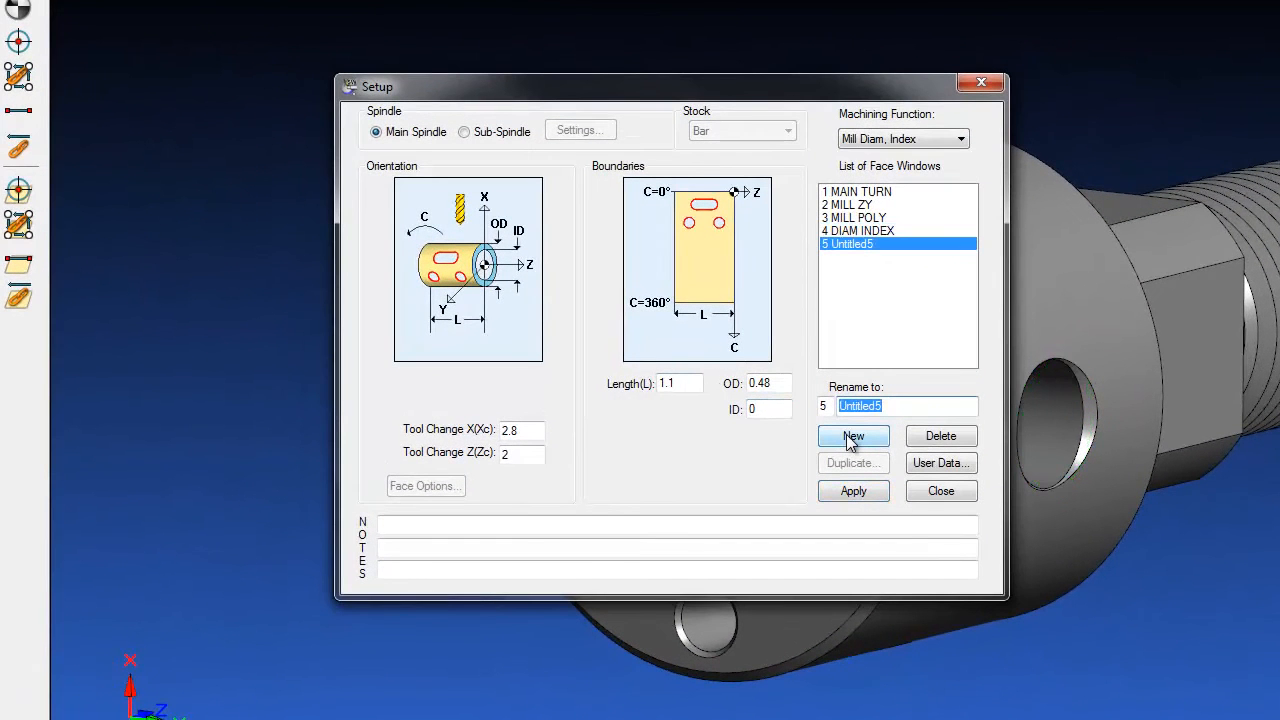
click(477, 136)
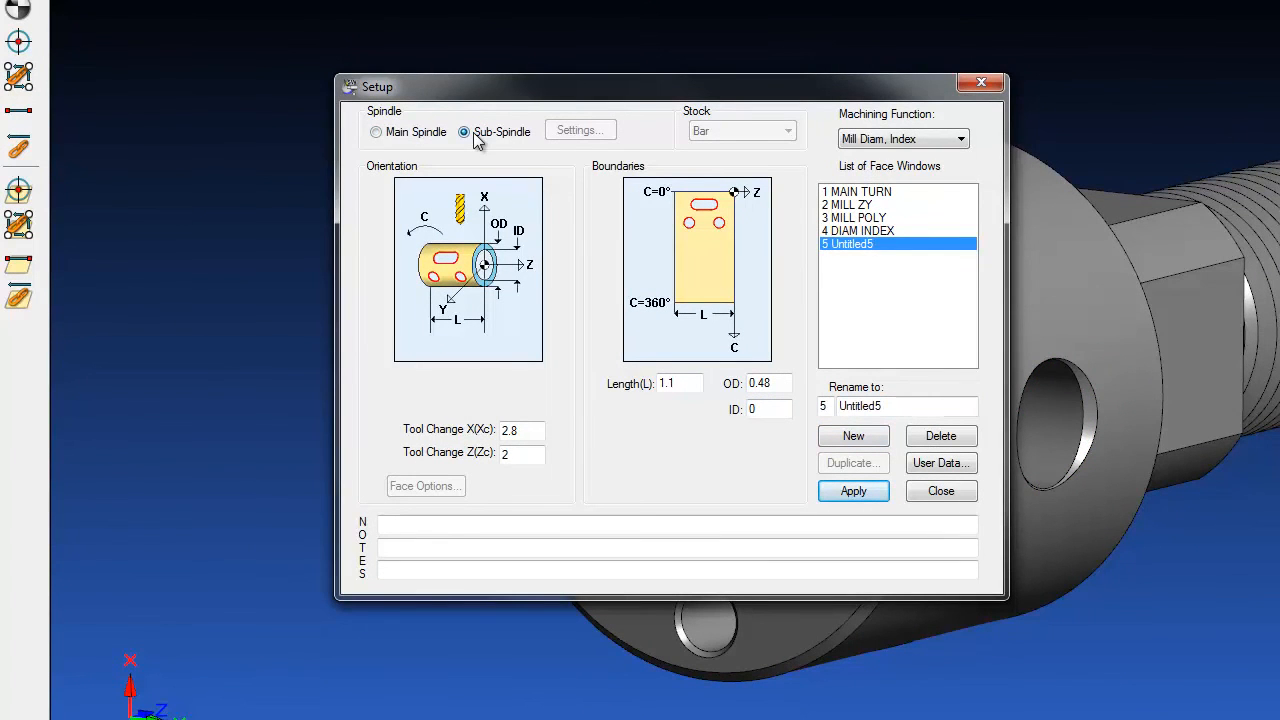
click(956, 141)
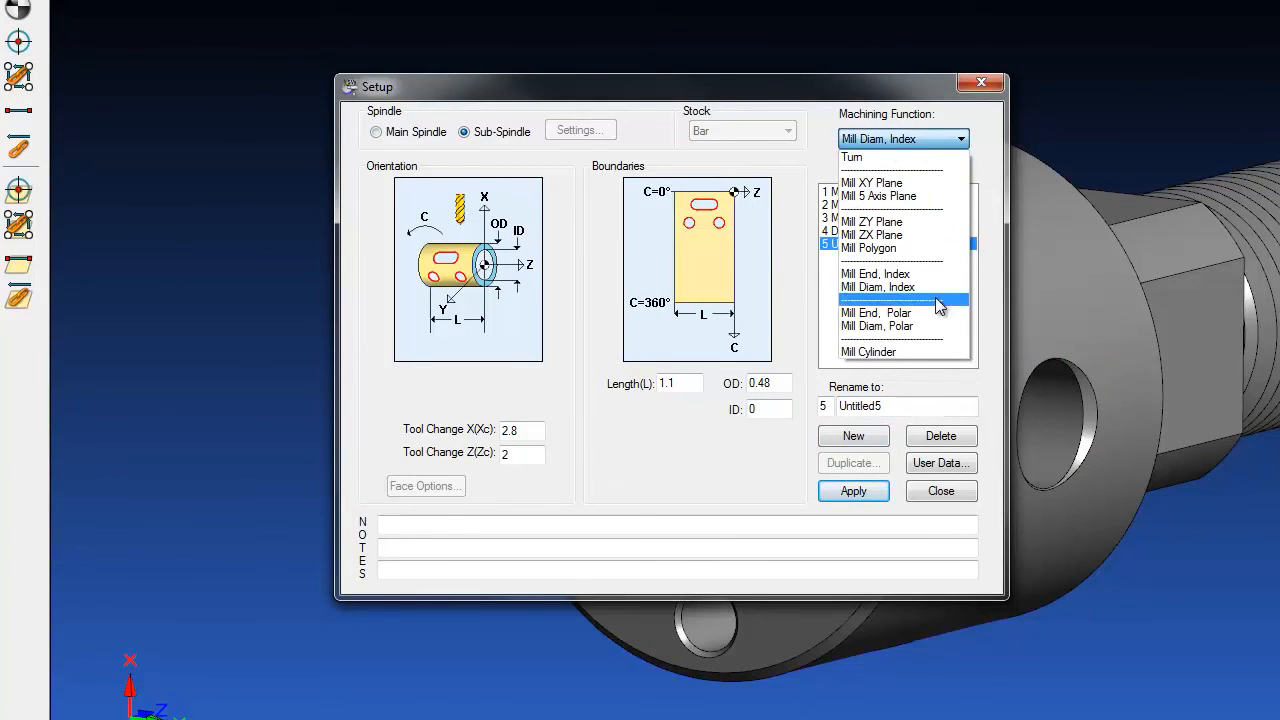
click(932, 273)
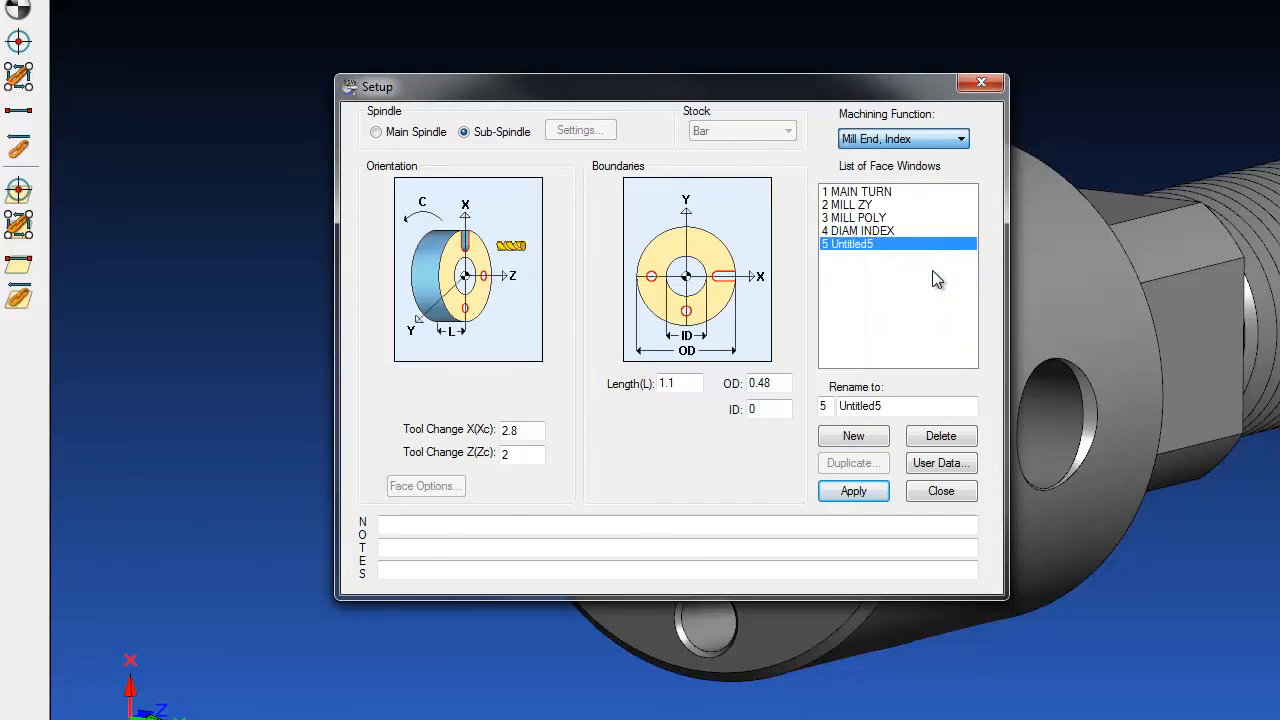
double_click(891, 407)
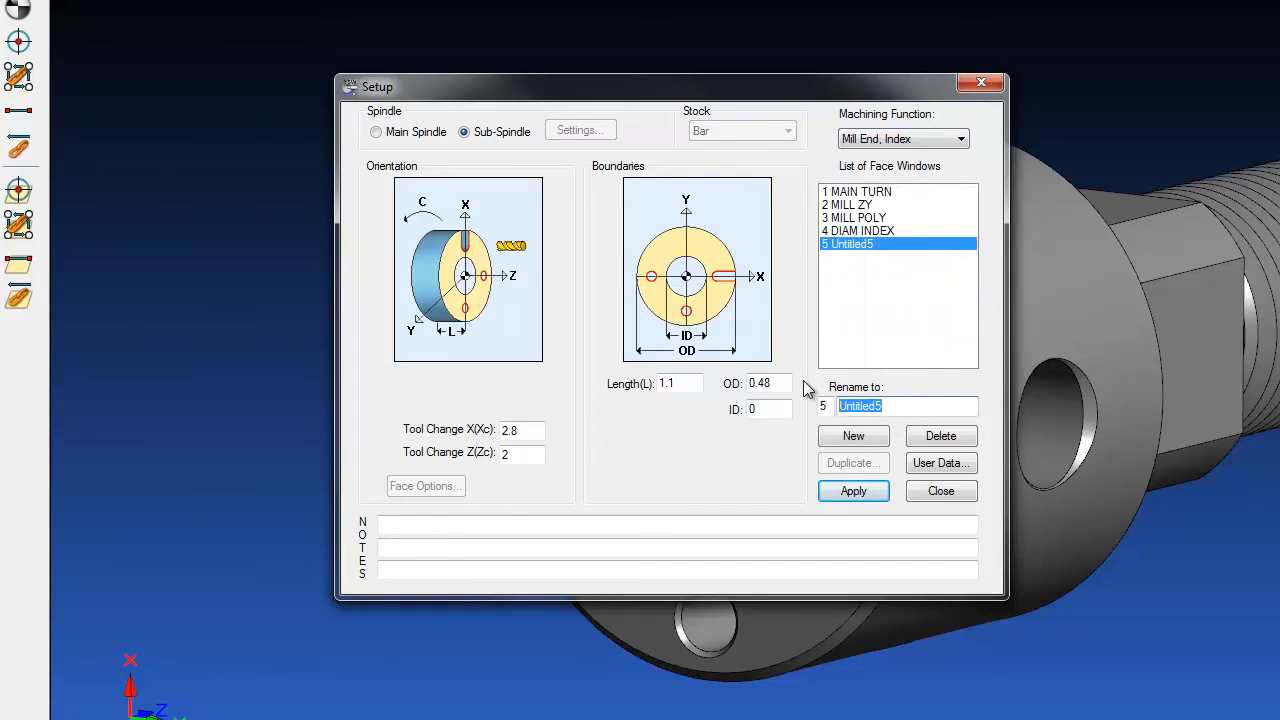
text(END INDEX)
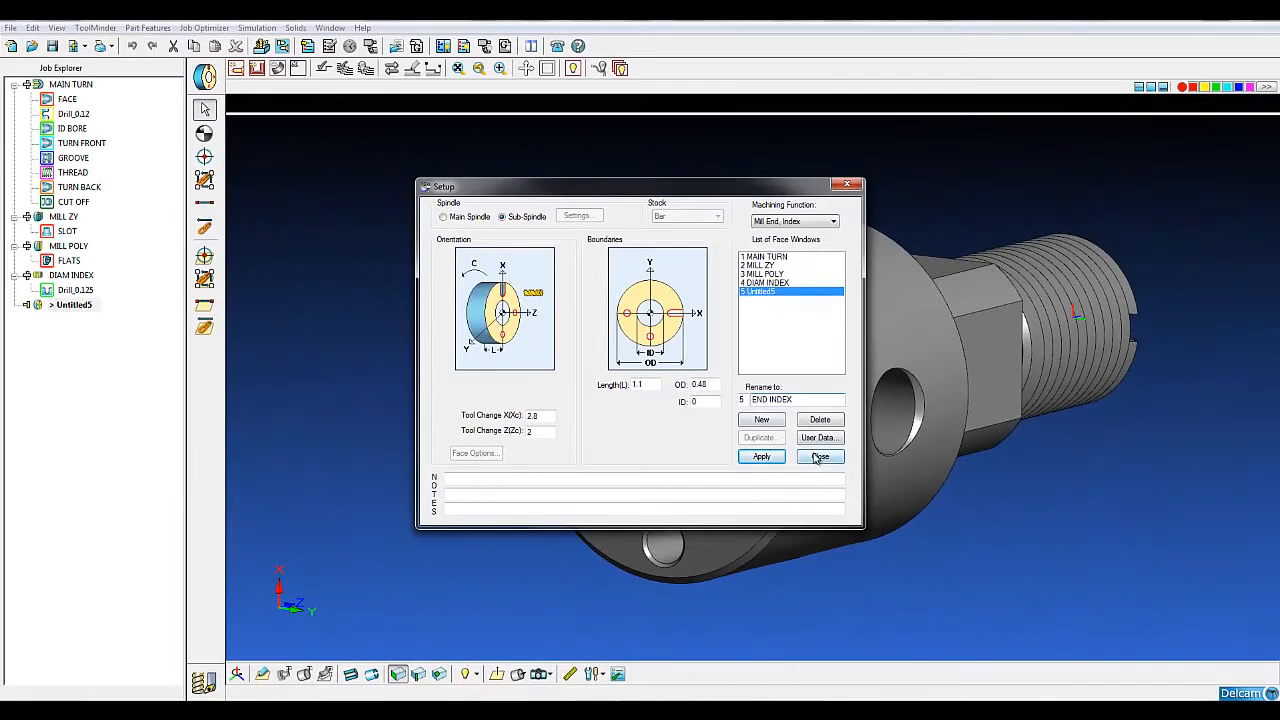
click(937, 489)
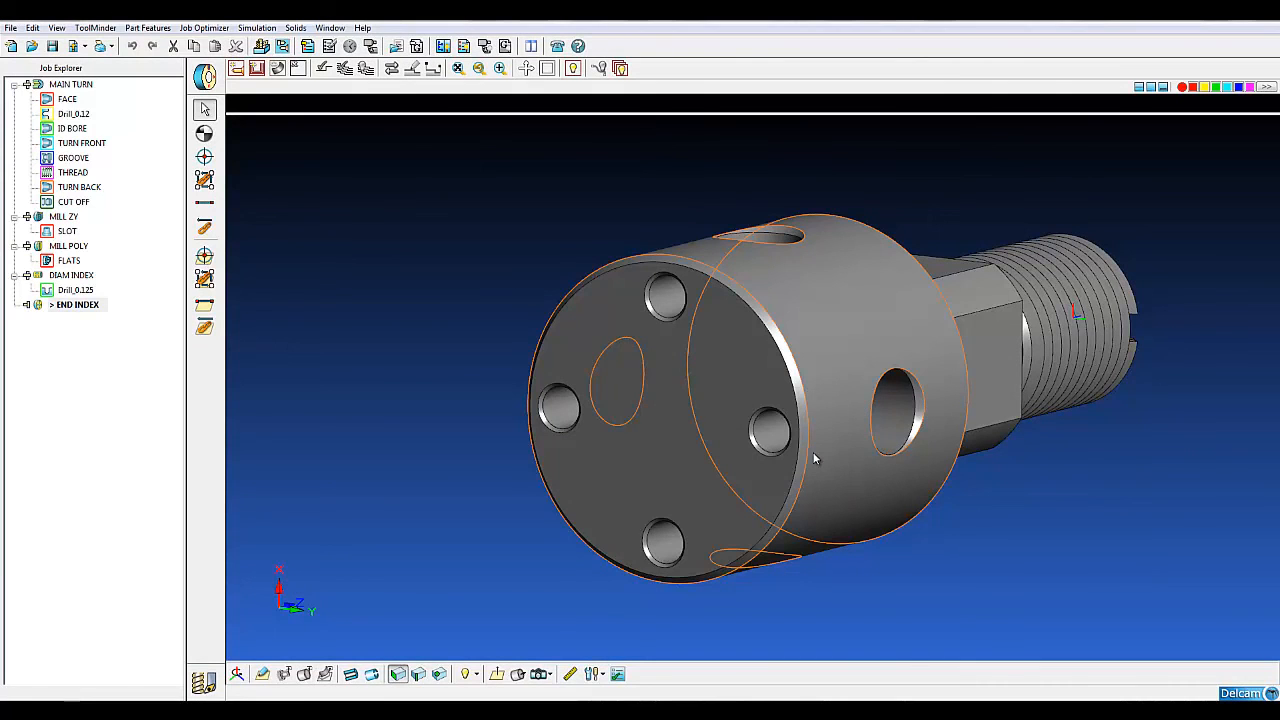
Step: Start a drilled hole group and extract its parameters from a small hole on the part's back end face
click(237, 69)
drag(620, 28, 490, 309)
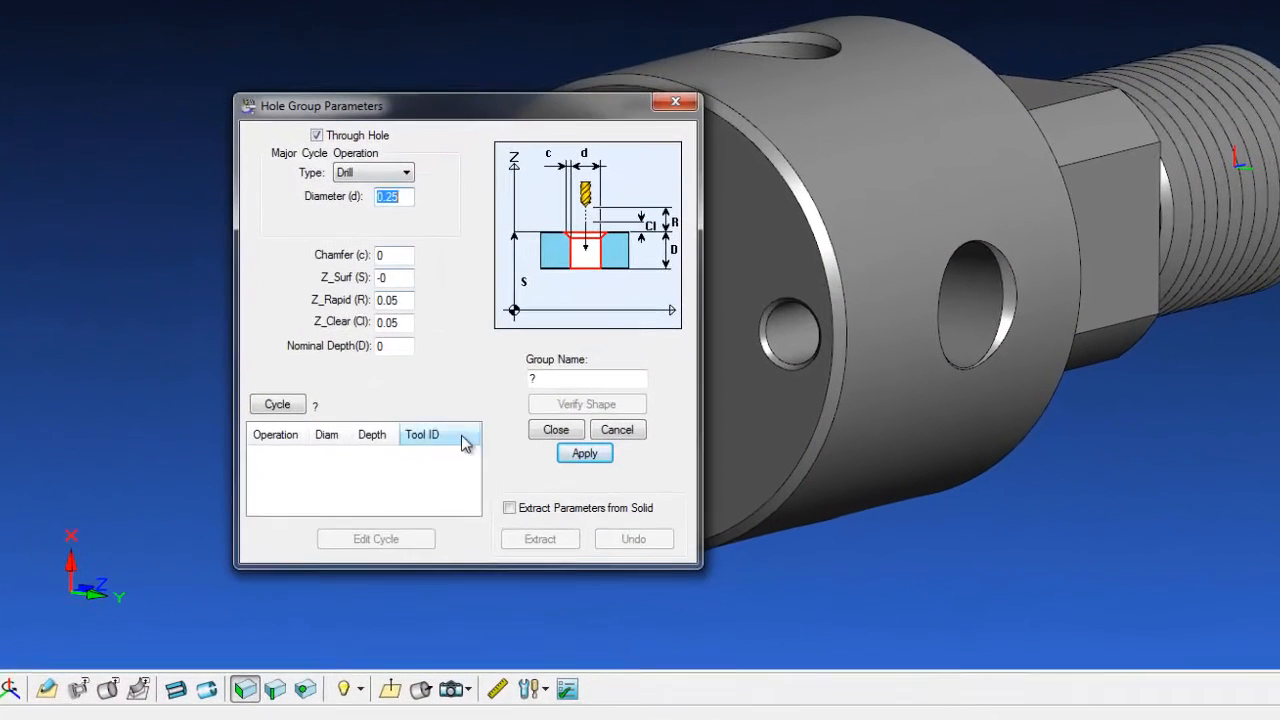
click(505, 506)
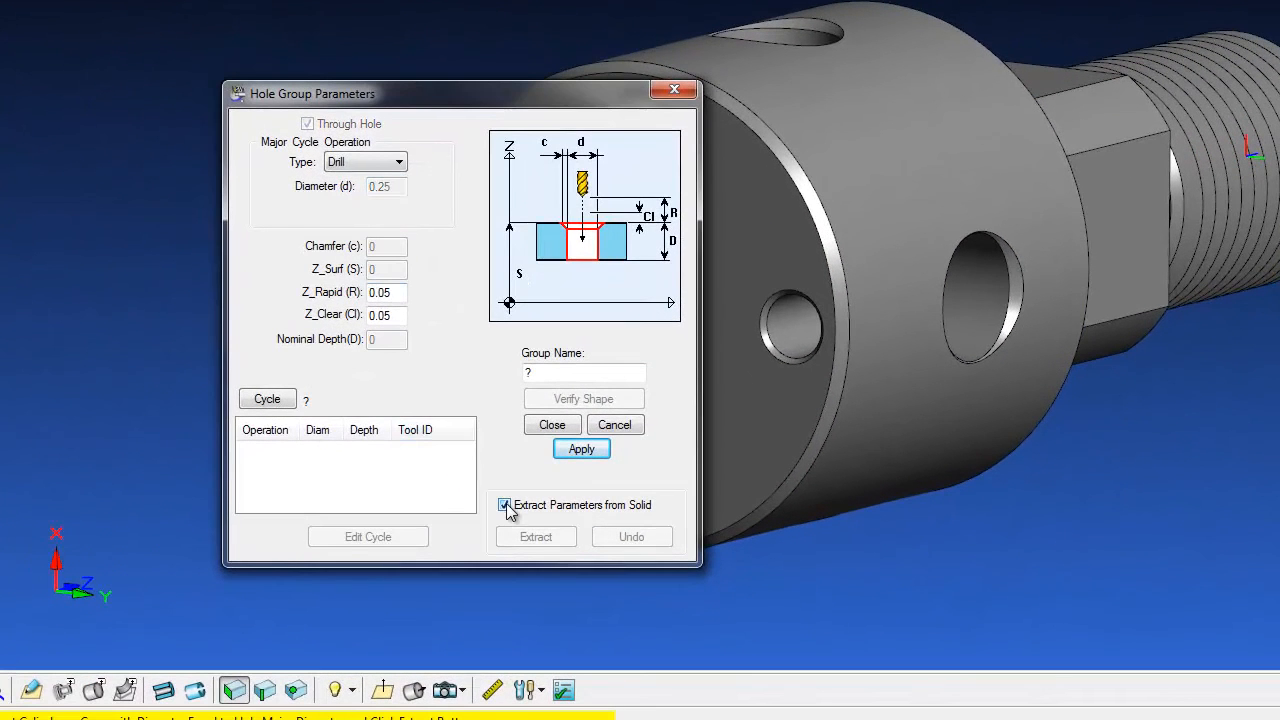
click(810, 357)
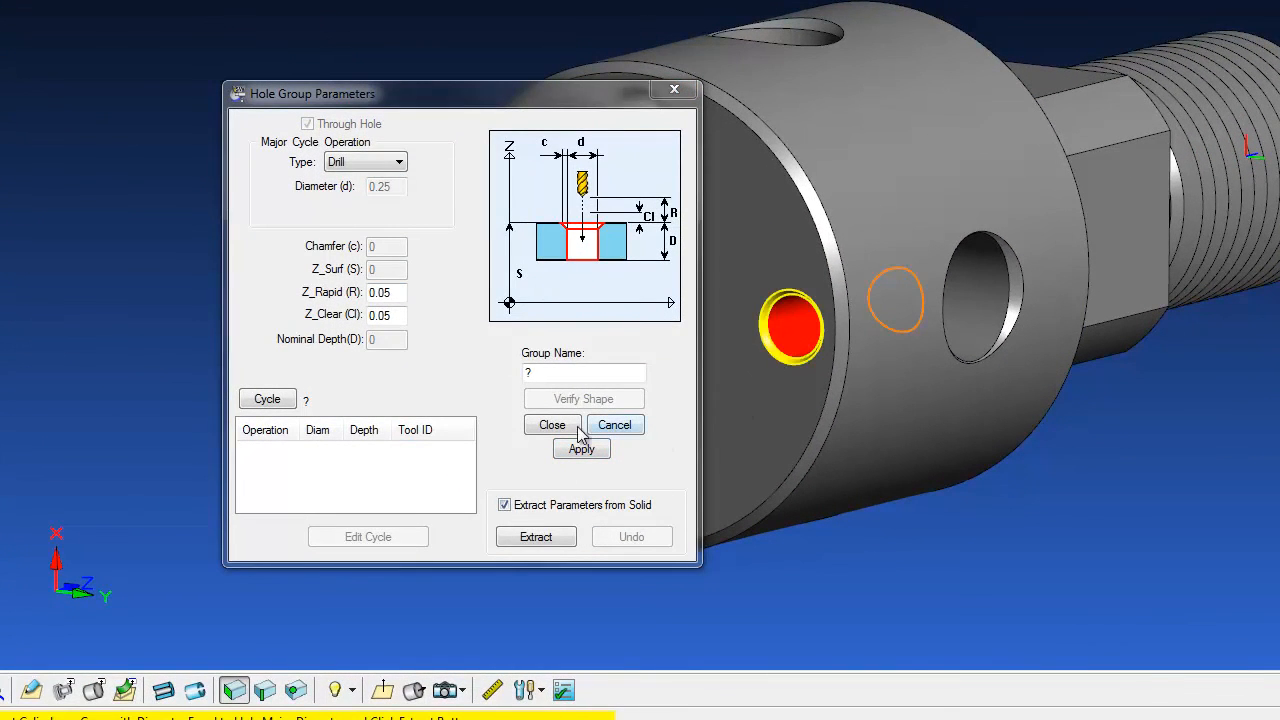
click(520, 540)
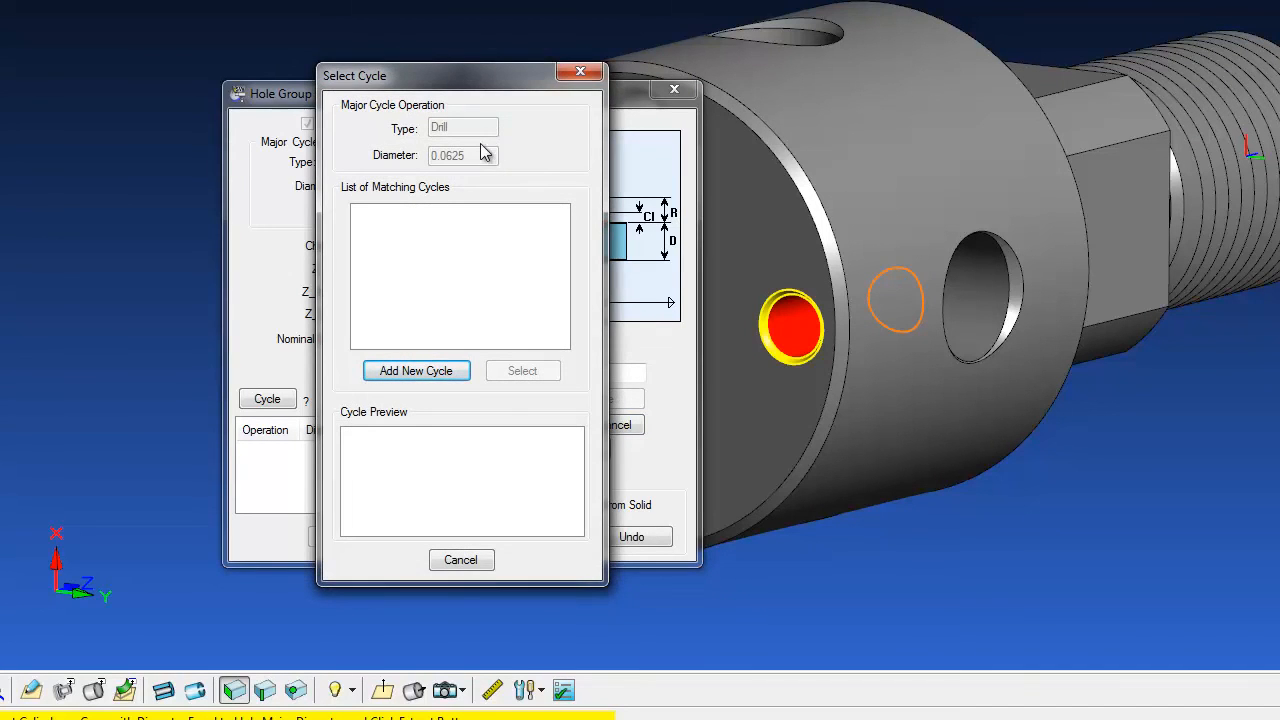
Step: Add a new cycle with a Spot Drill operation inserted before the drill, using the SPOT FACE canned cycle and a 0.0625 hole diameter
click(410, 371)
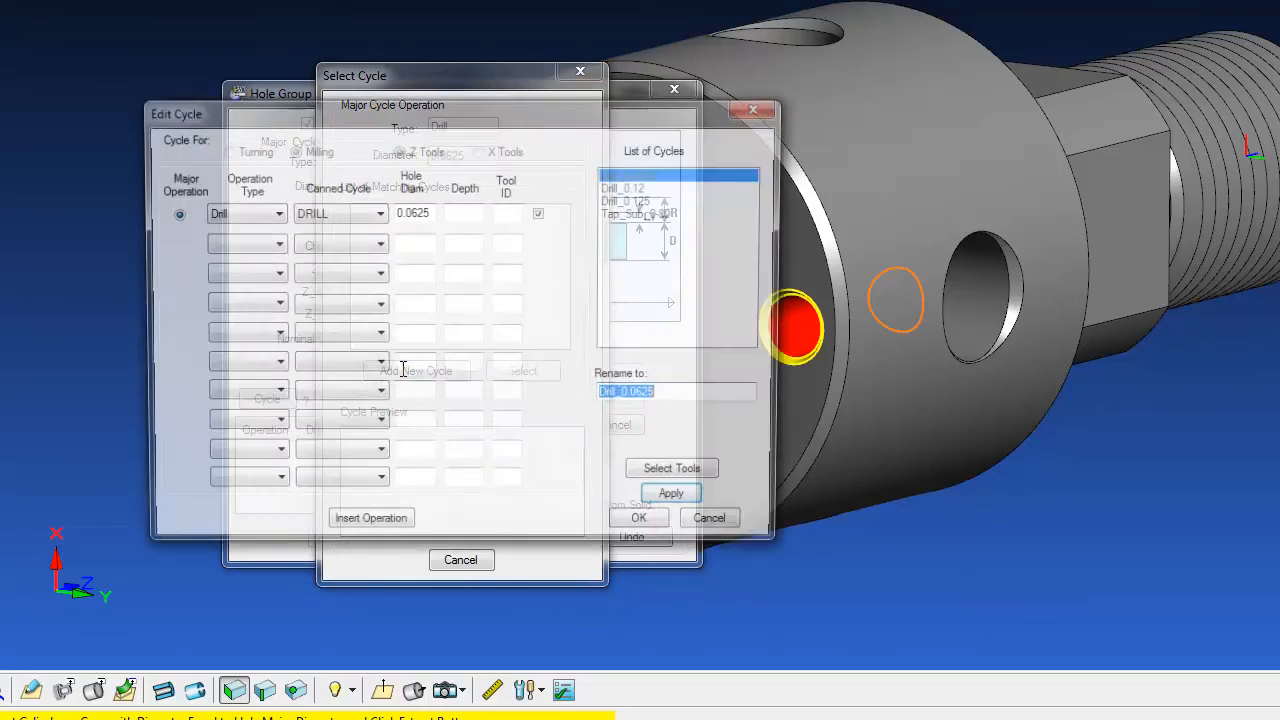
click(396, 530)
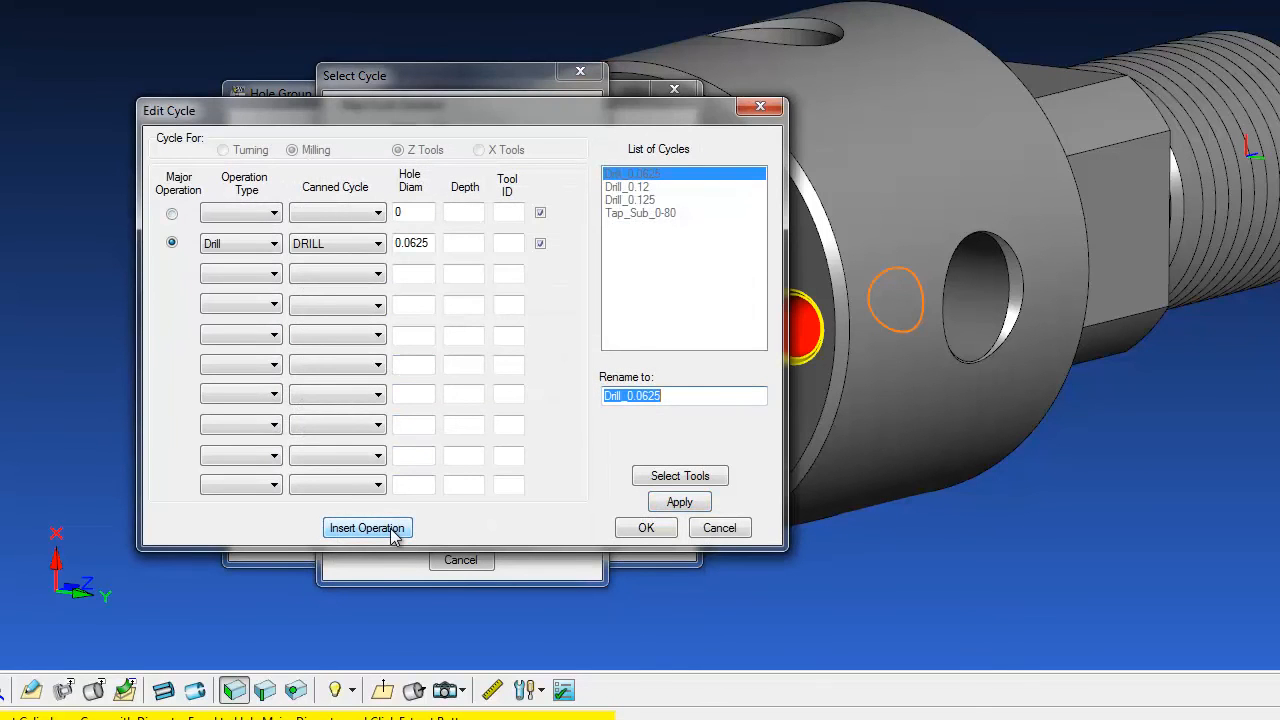
click(240, 214)
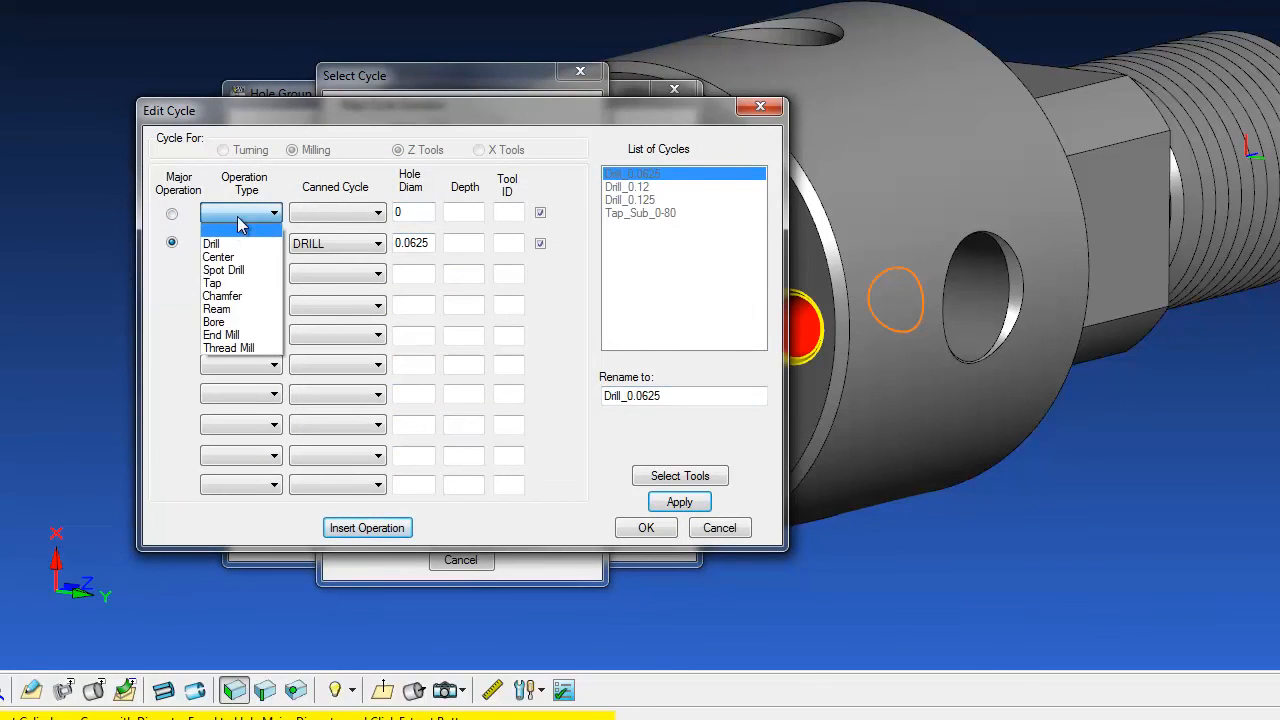
click(240, 274)
click(357, 214)
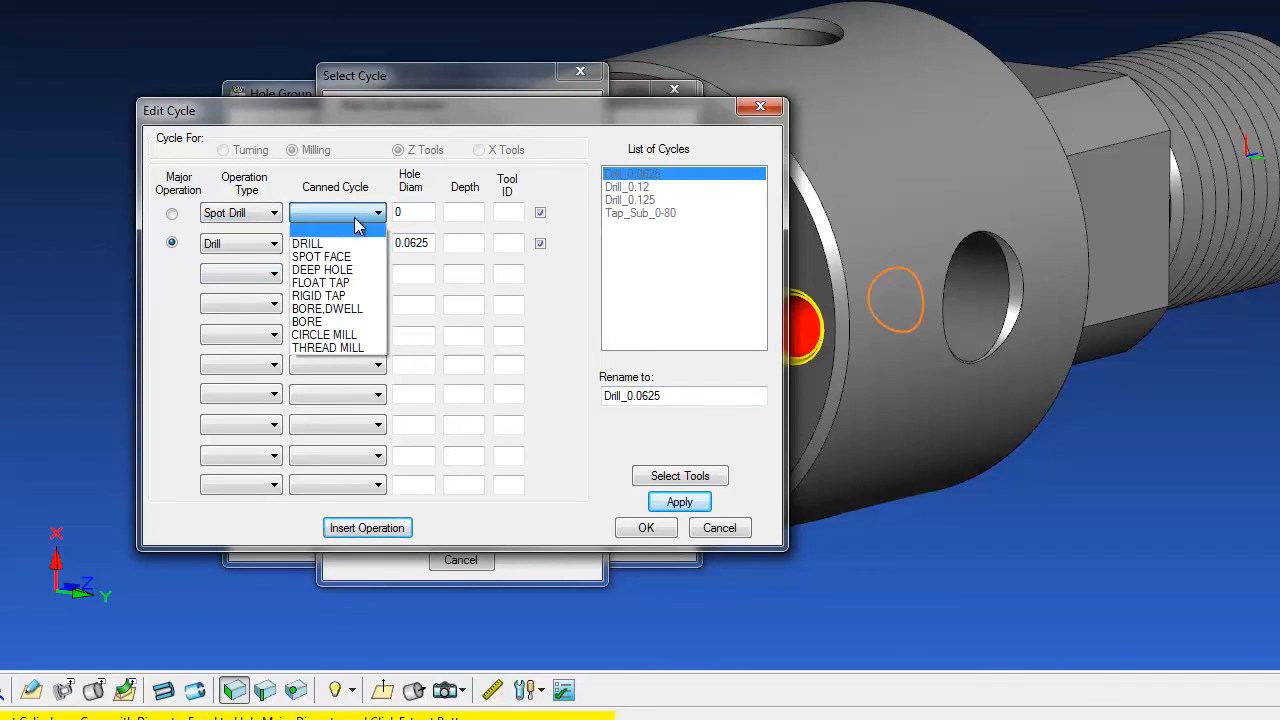
click(340, 257)
click(411, 215)
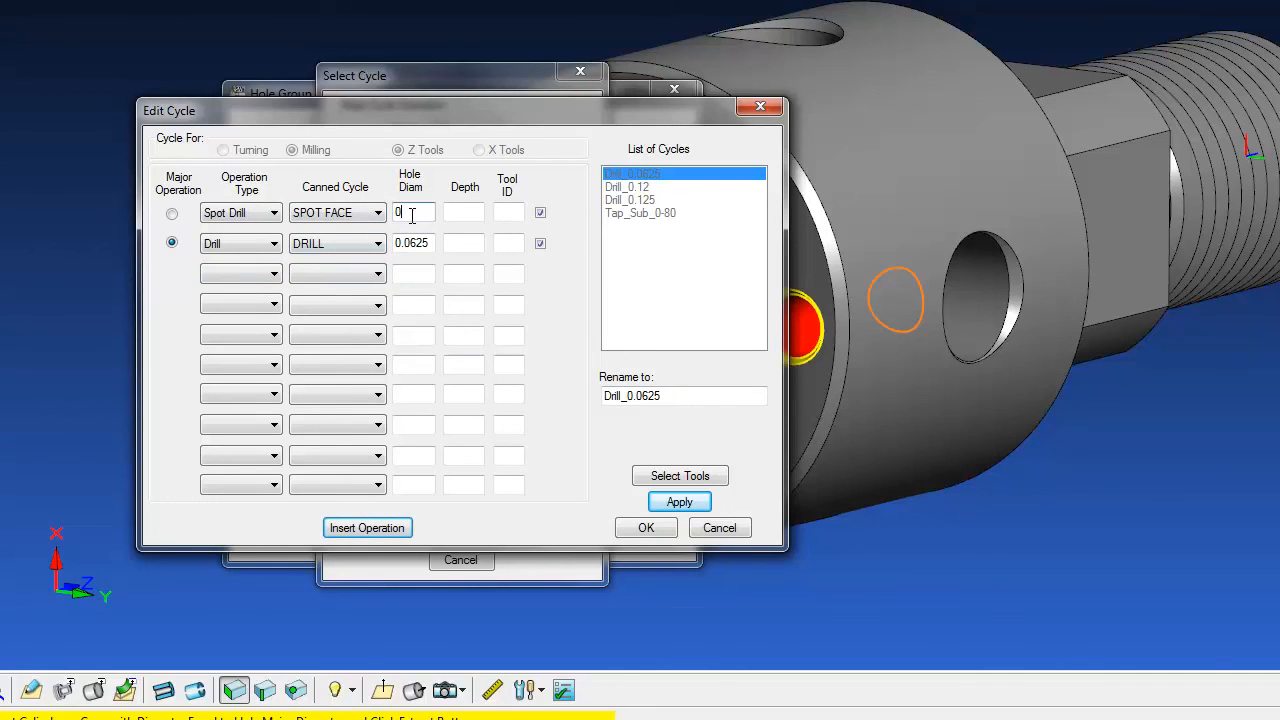
text(0.0625)
Step: Assign the existing Spot Drill_0.25 tool (T008) to the spot drill operation
click(662, 476)
click(393, 341)
click(389, 330)
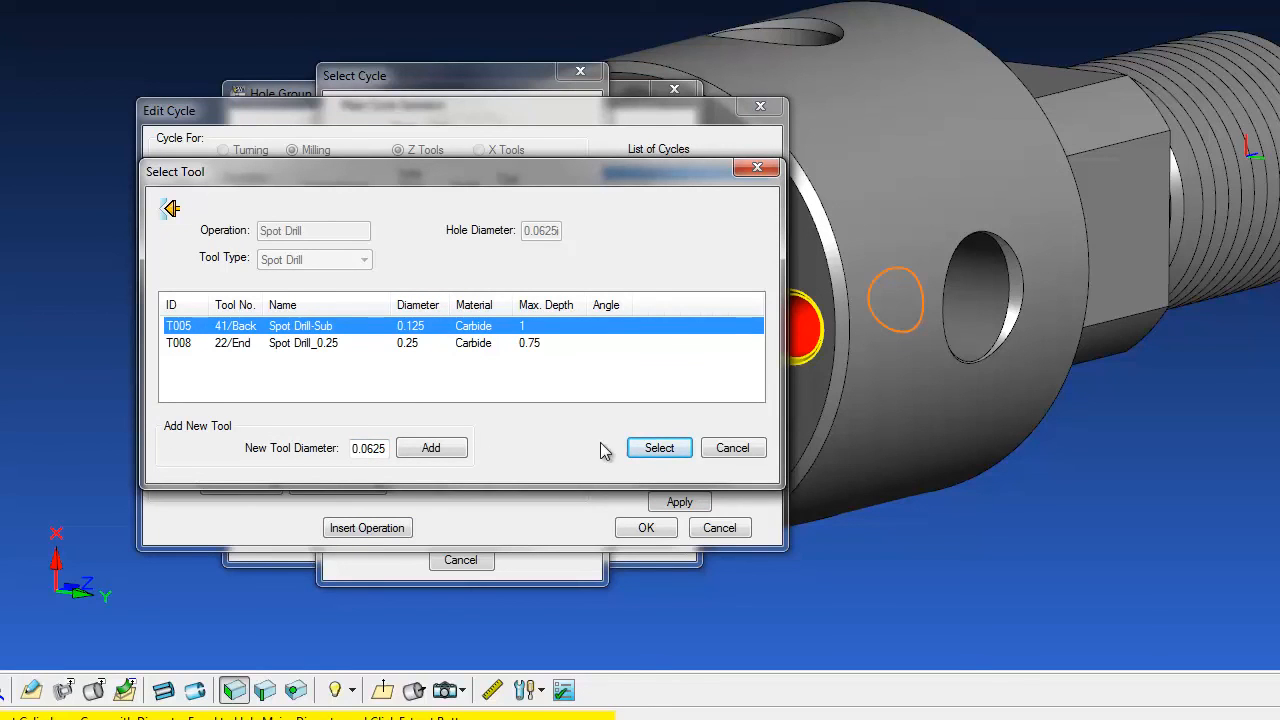
click(640, 448)
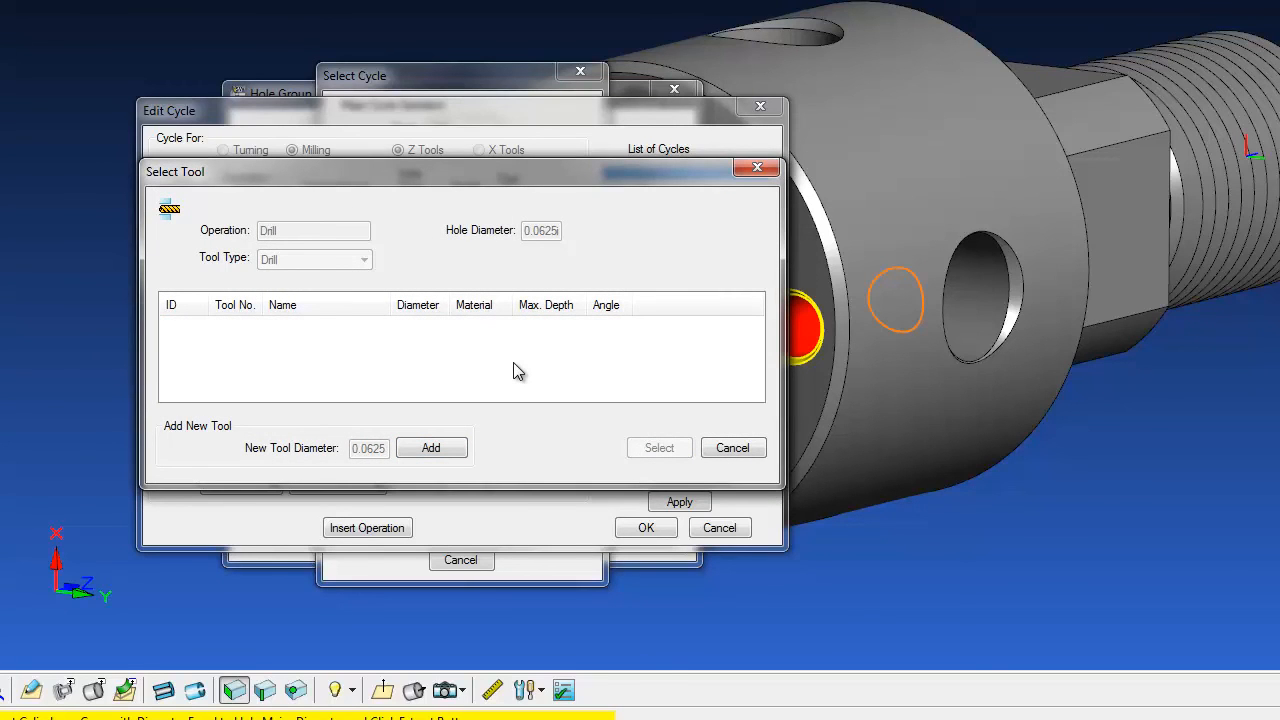
Step: Add a new 0.0625 drill tool with Carbide material on the Back Working tool post
click(450, 449)
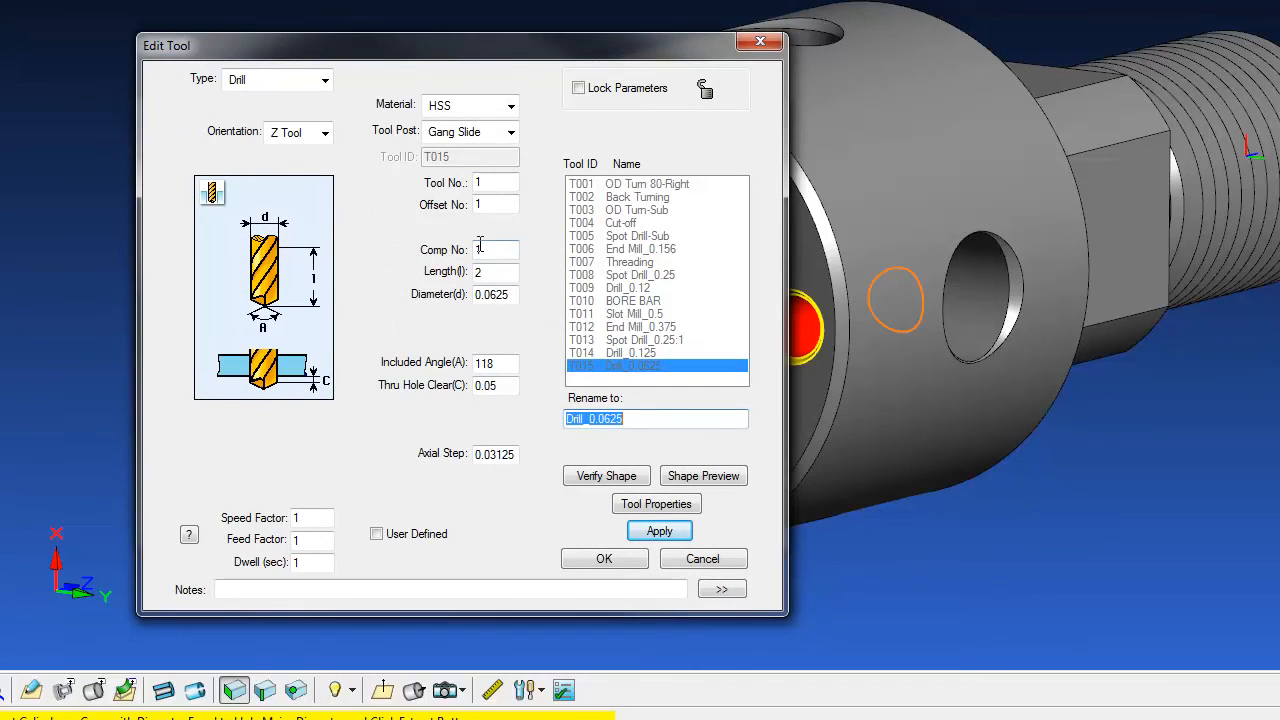
click(510, 105)
click(480, 141)
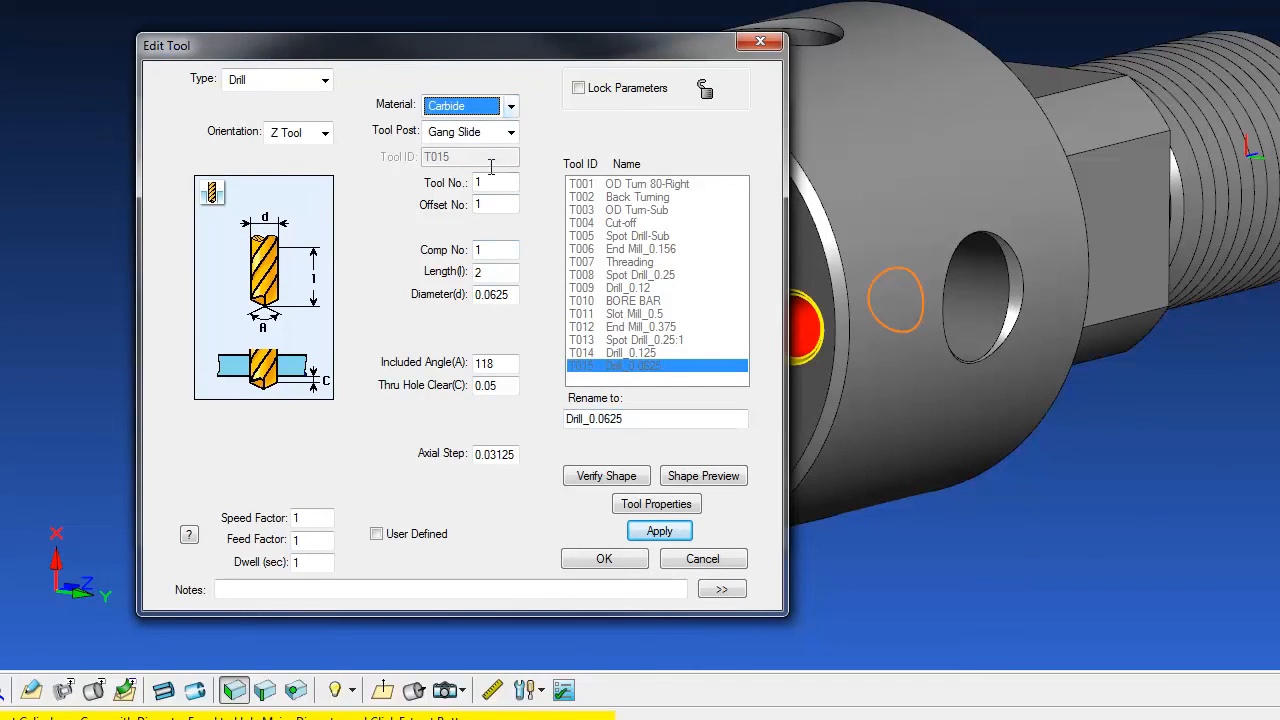
click(511, 132)
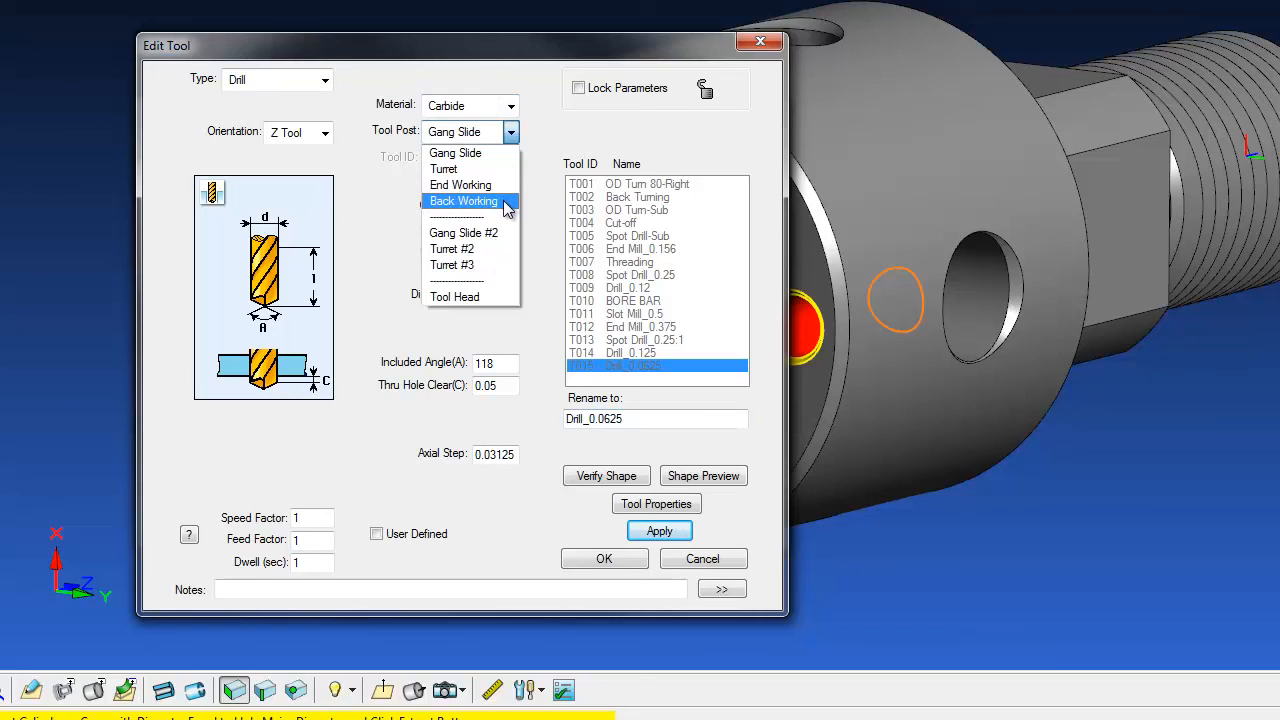
click(505, 201)
Step: Set the new drill's tool and offset numbers to 42, comp number to 0 and length to 1
double_click(496, 180)
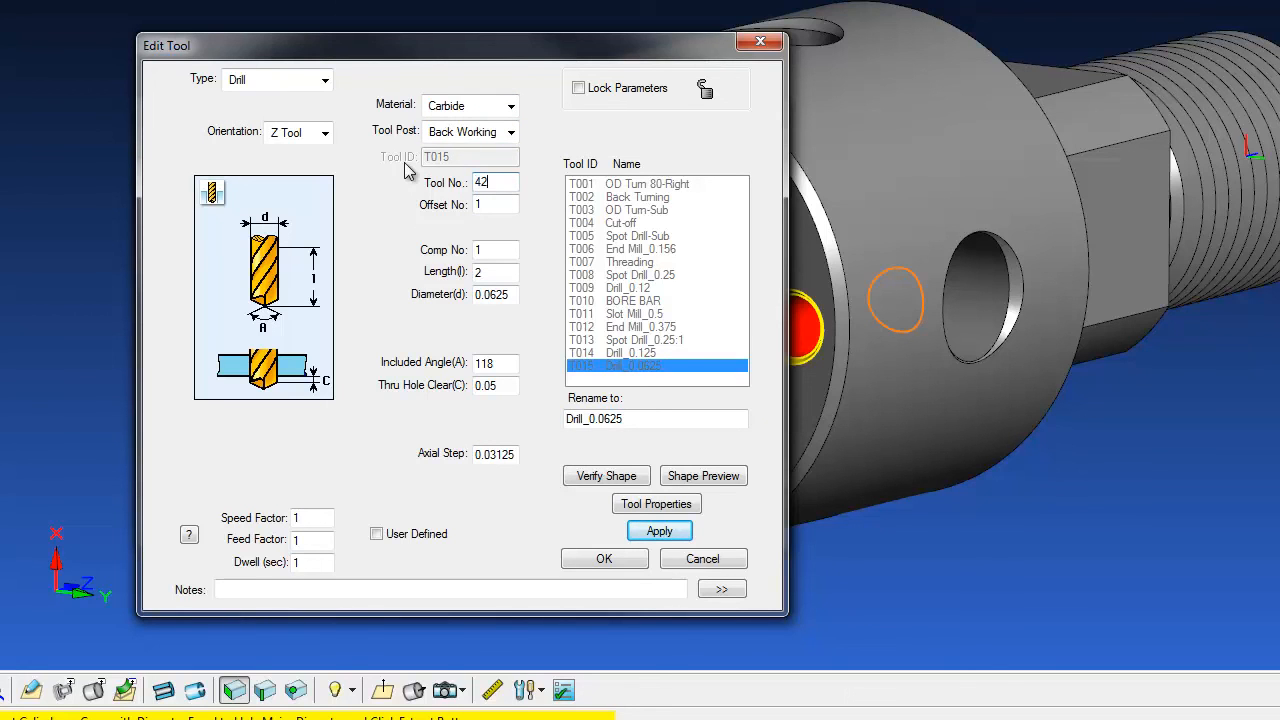
text(42)
key(Tab)
key(Tab)
key(Tab)
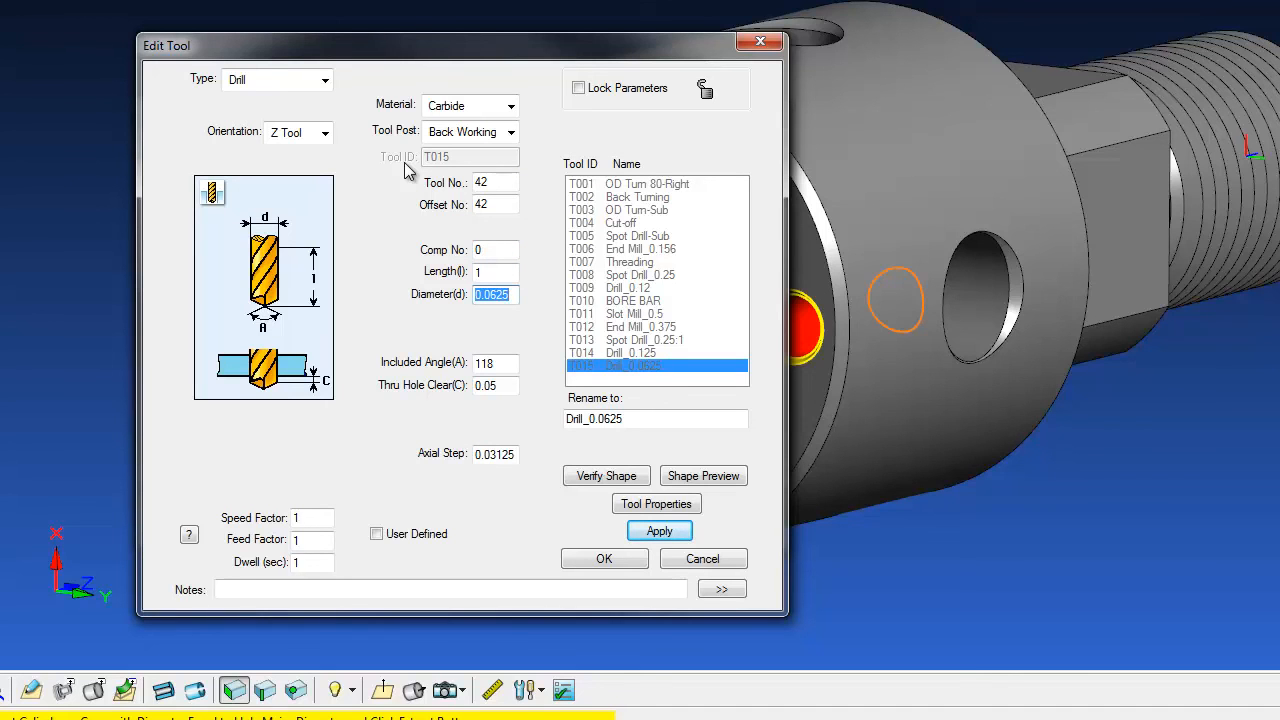
click(494, 454)
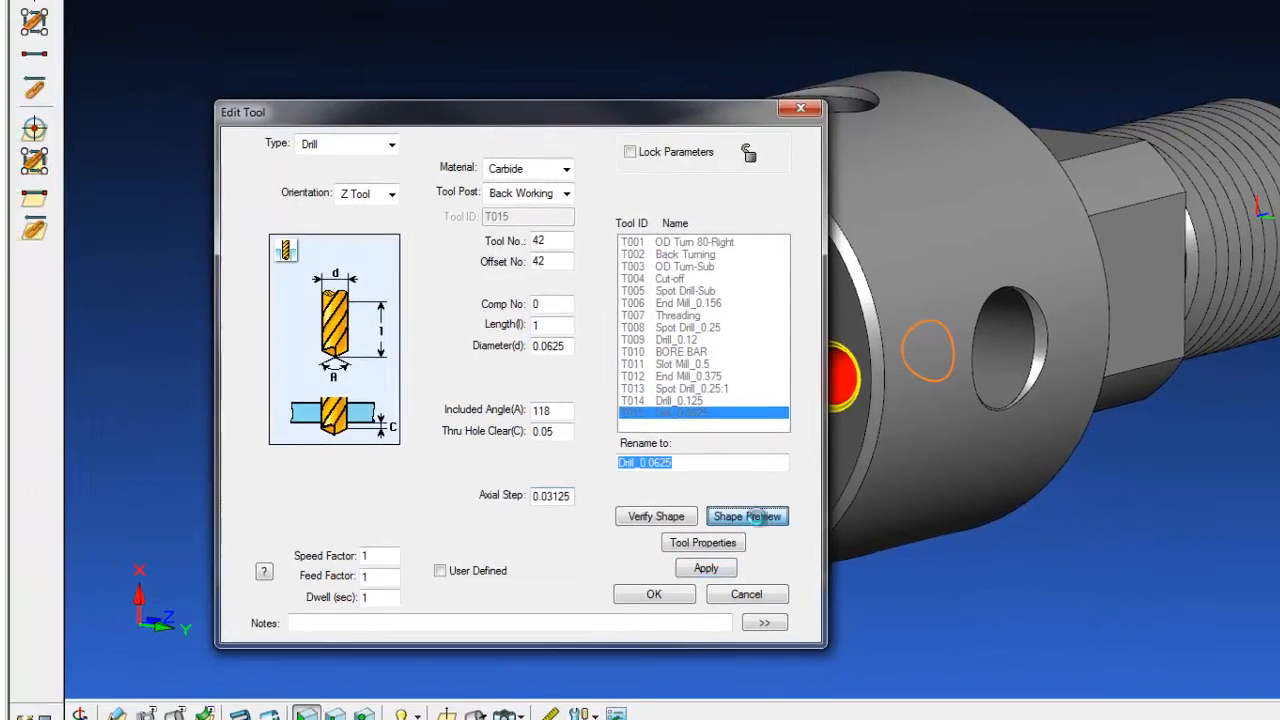
Step: Inspect the 0.0625 drill's shape preview and accept the tool
click(703, 476)
middle_drag(215, 244, 262, 272)
click(403, 2)
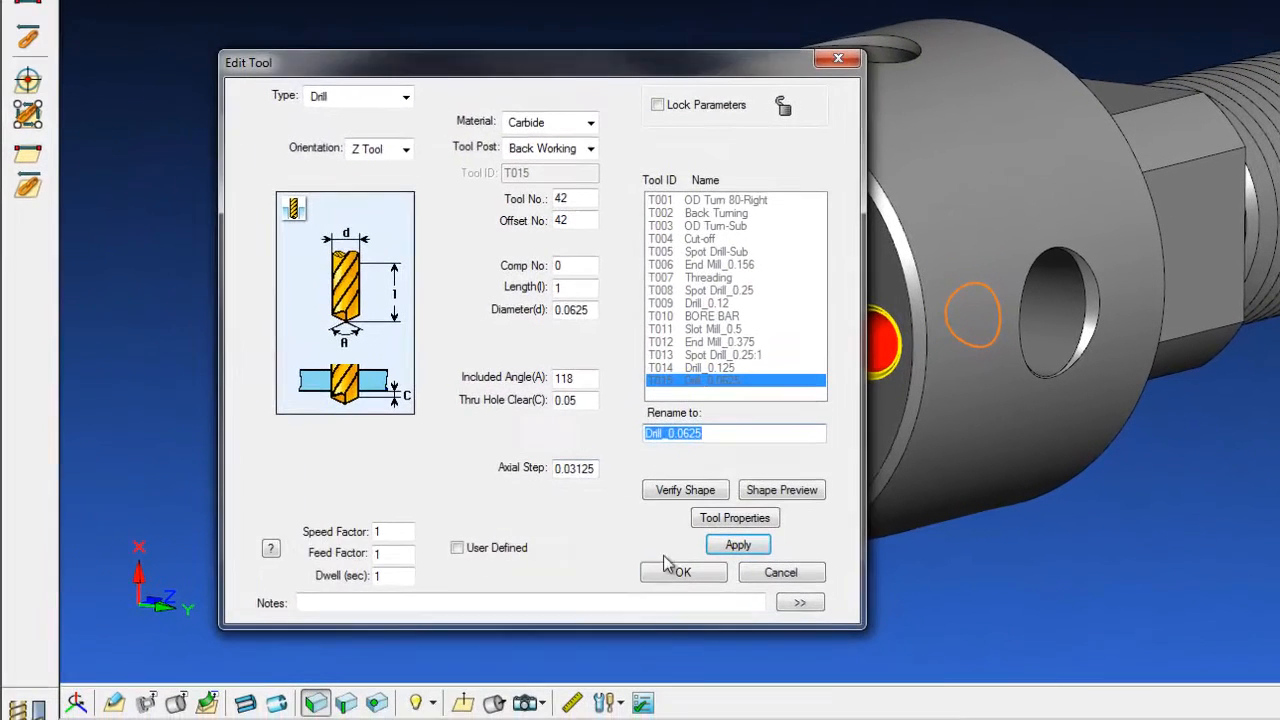
click(670, 568)
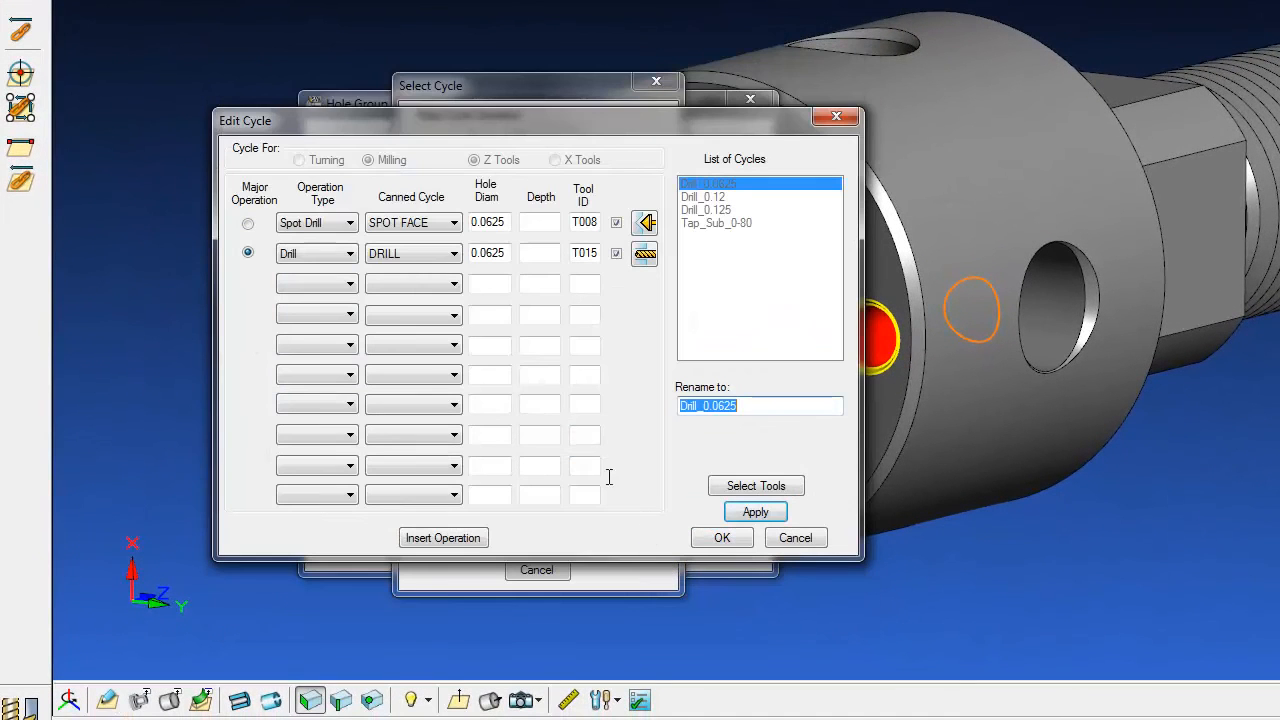
Step: Change the drill operation's canned cycle to DEEP HOLE, accept the cycle and close the hole group parameters
click(448, 254)
click(445, 312)
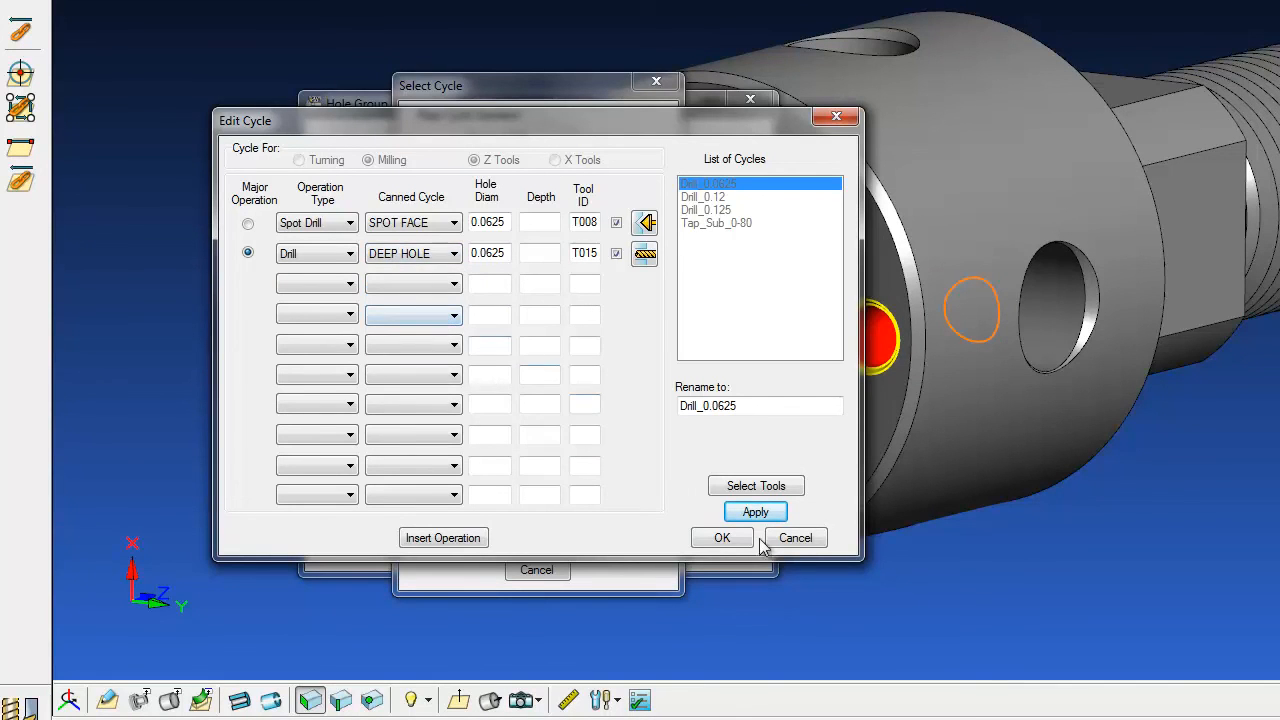
click(722, 536)
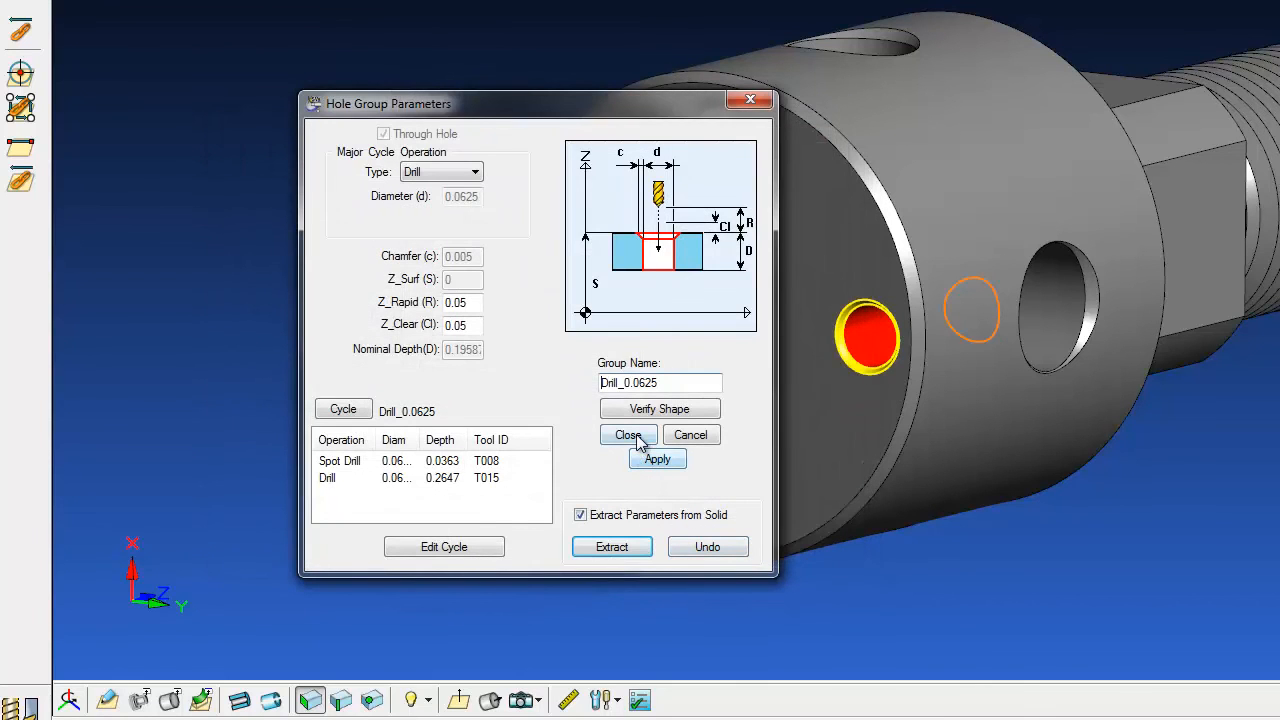
click(630, 436)
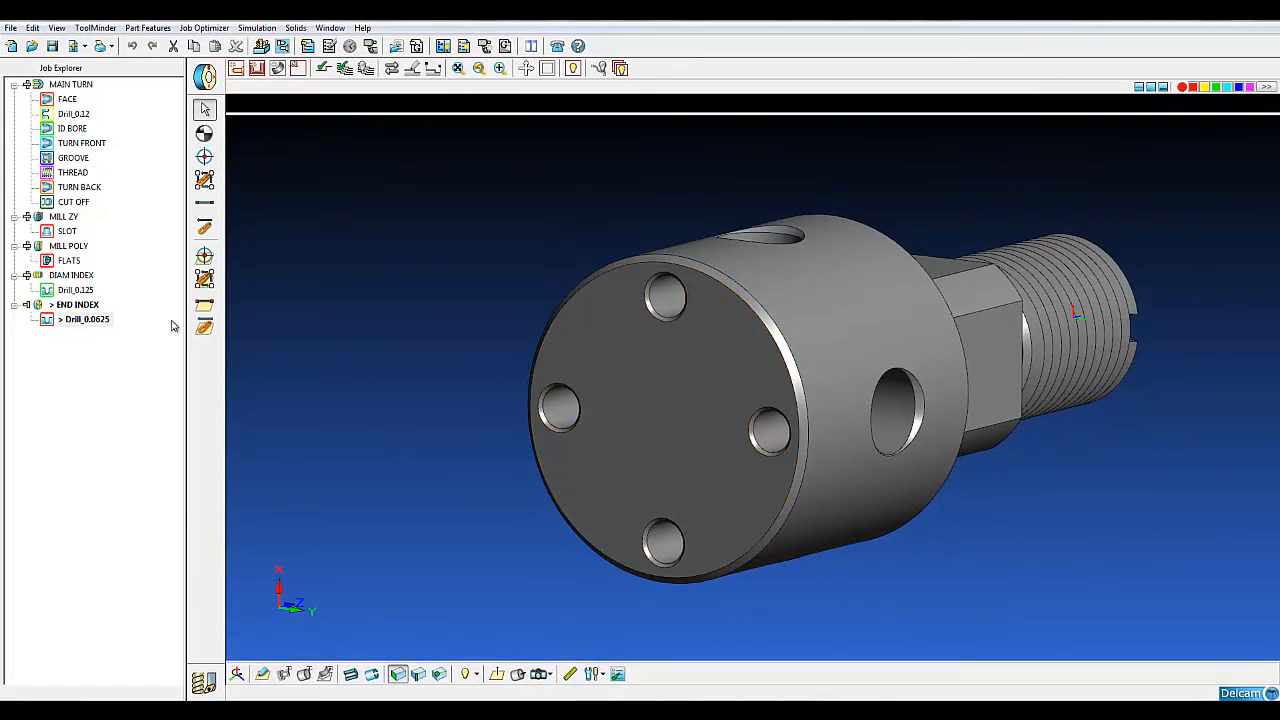
Step: Place the Drill_0.0625 pattern on the end-face holes by selecting the upper hole's surface, and verify its toolpath on the solid model
click(203, 284)
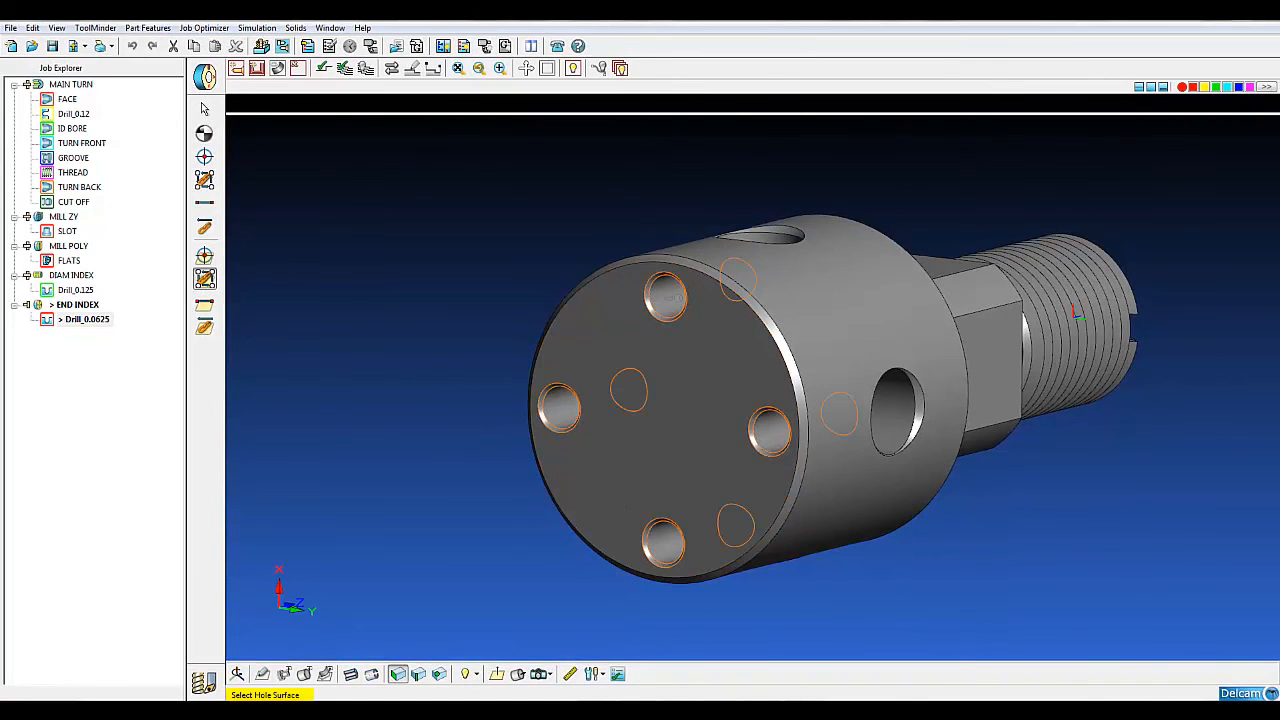
click(660, 296)
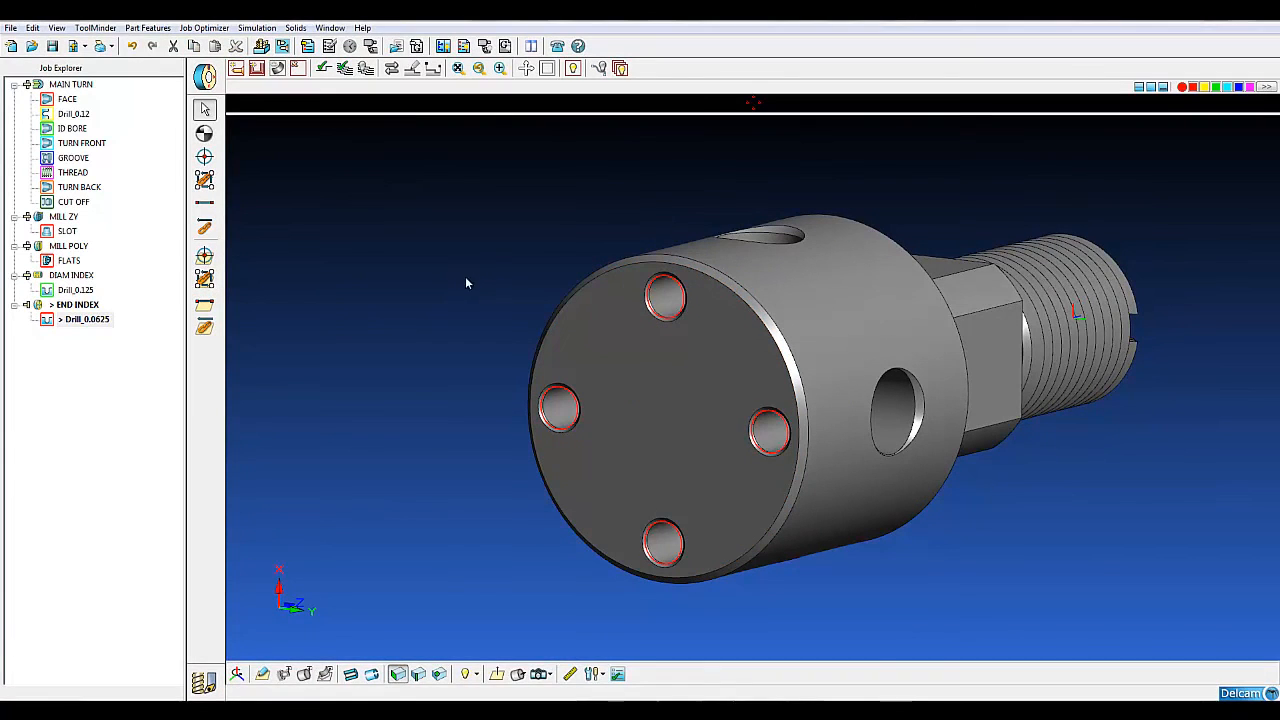
click(323, 68)
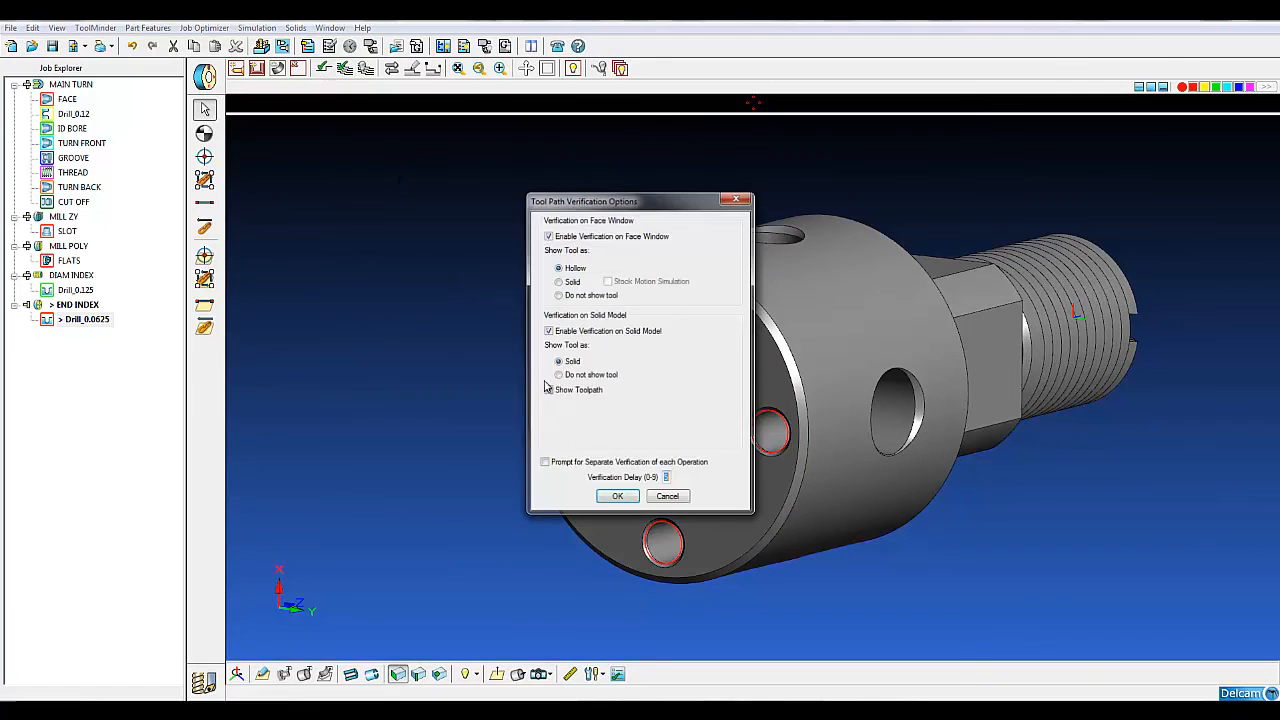
click(614, 496)
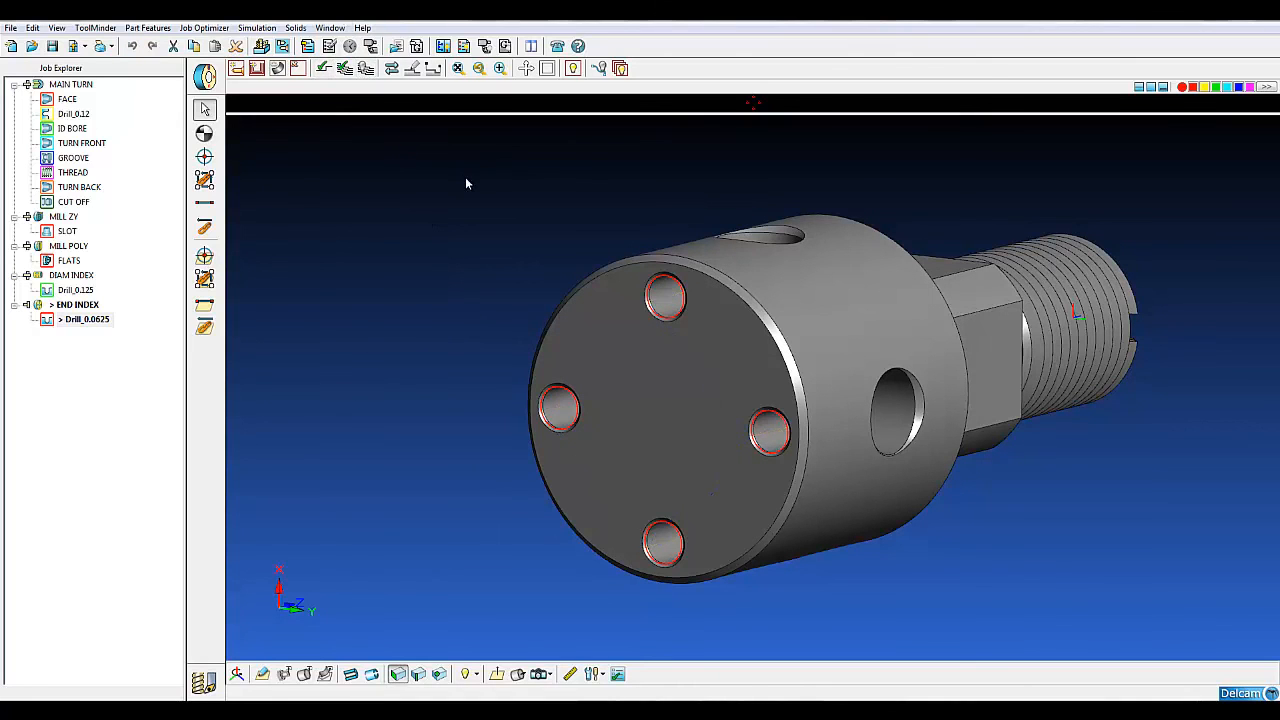
Step: Generate the process table with the cut-off moved to the end and part ejection after the last sub-spindle process, and show its time chart
middle_drag(830, 355, 669, 384)
scroll(797, 353, down, 4)
middle_drag(797, 342, 762, 355)
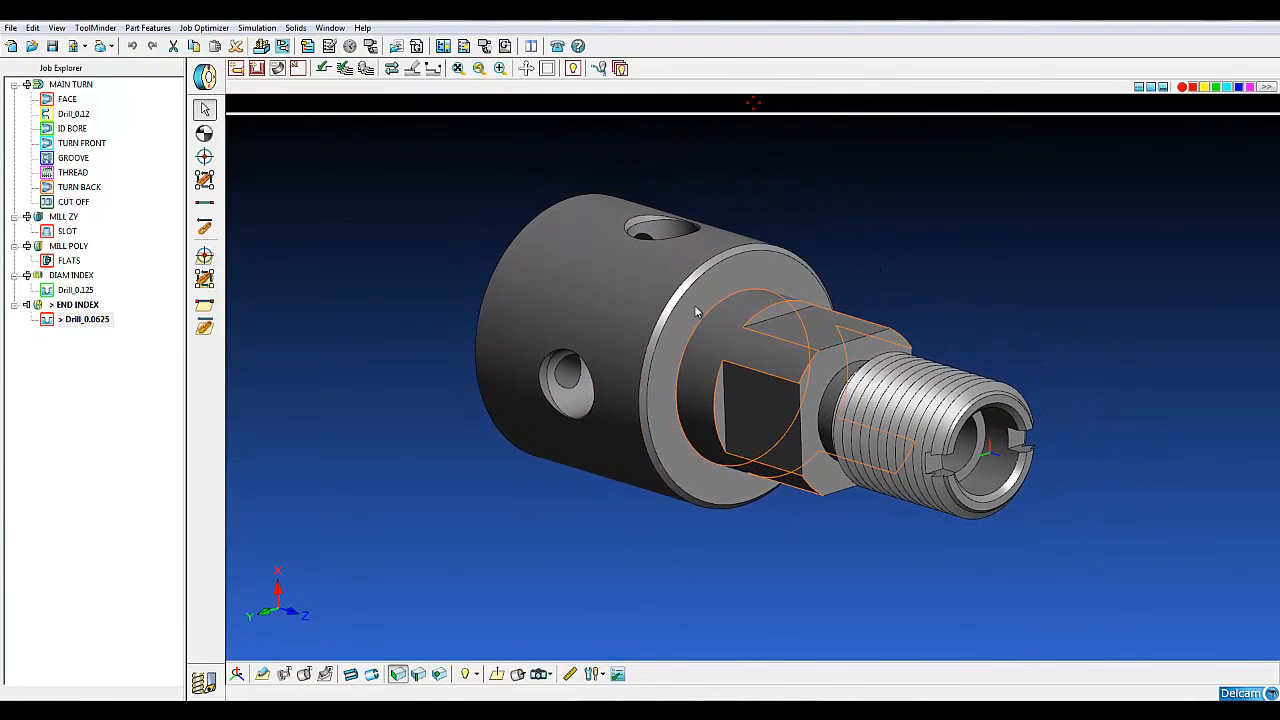
click(309, 47)
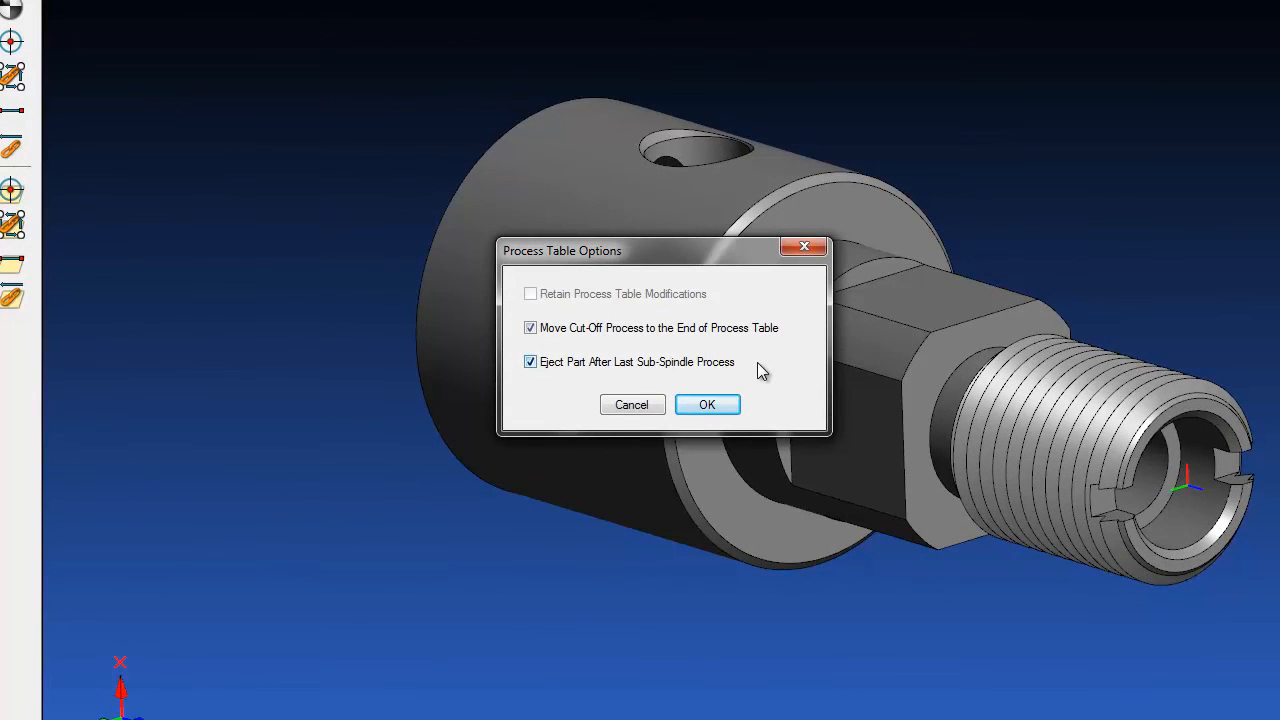
click(705, 403)
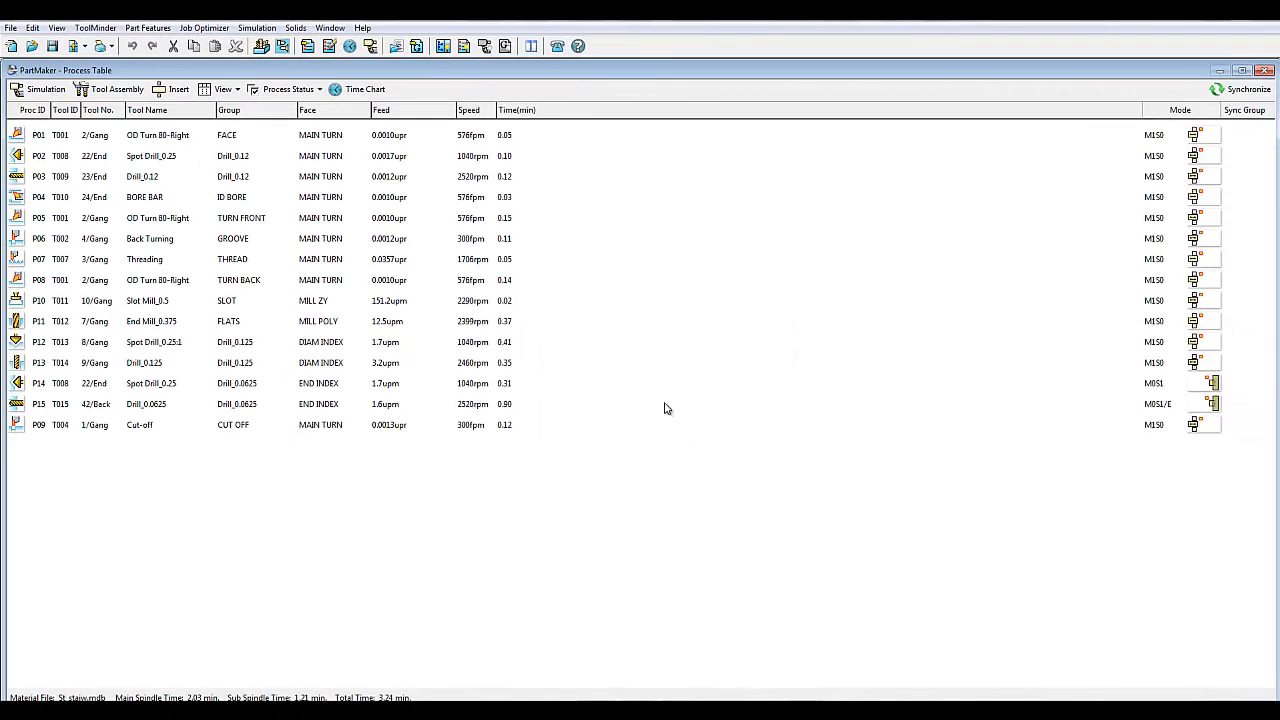
click(364, 90)
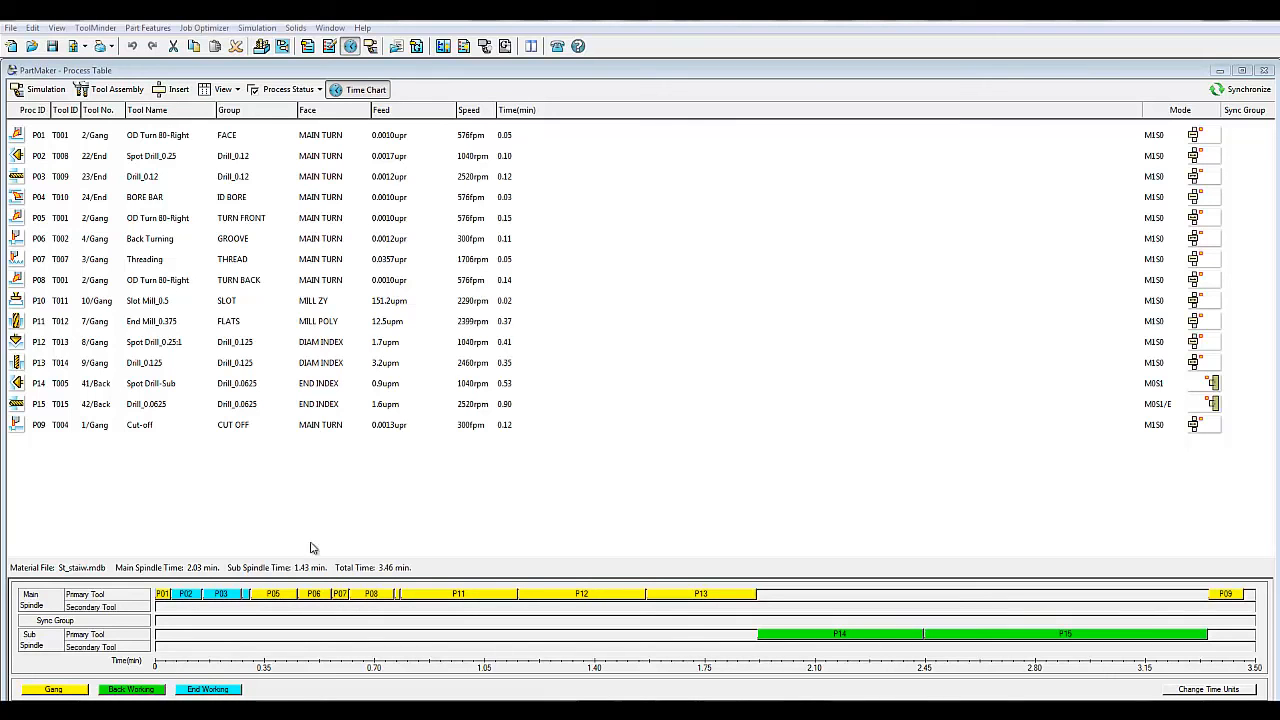
Step: Set the sub spindle mode of TURN FRONT process P05 to Machining with One Tool (S1) for all consecutive processes with the same mode
click(265, 225)
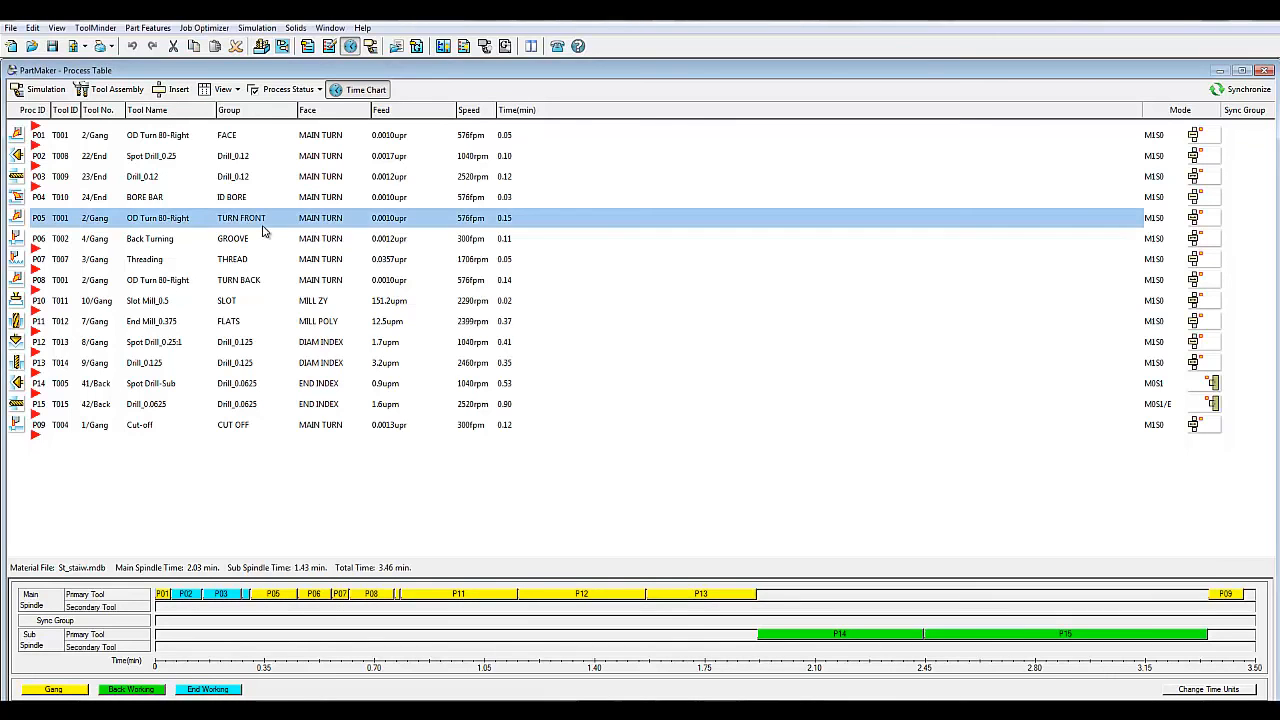
click(1206, 222)
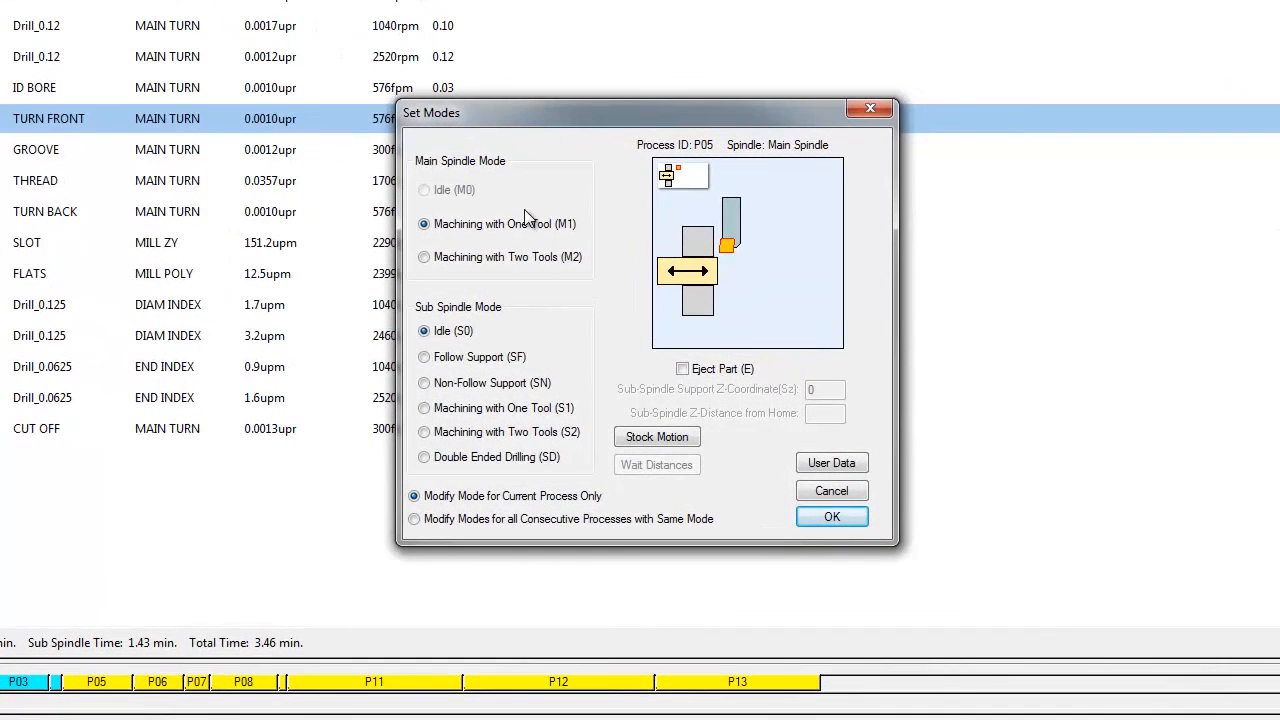
click(545, 415)
click(519, 527)
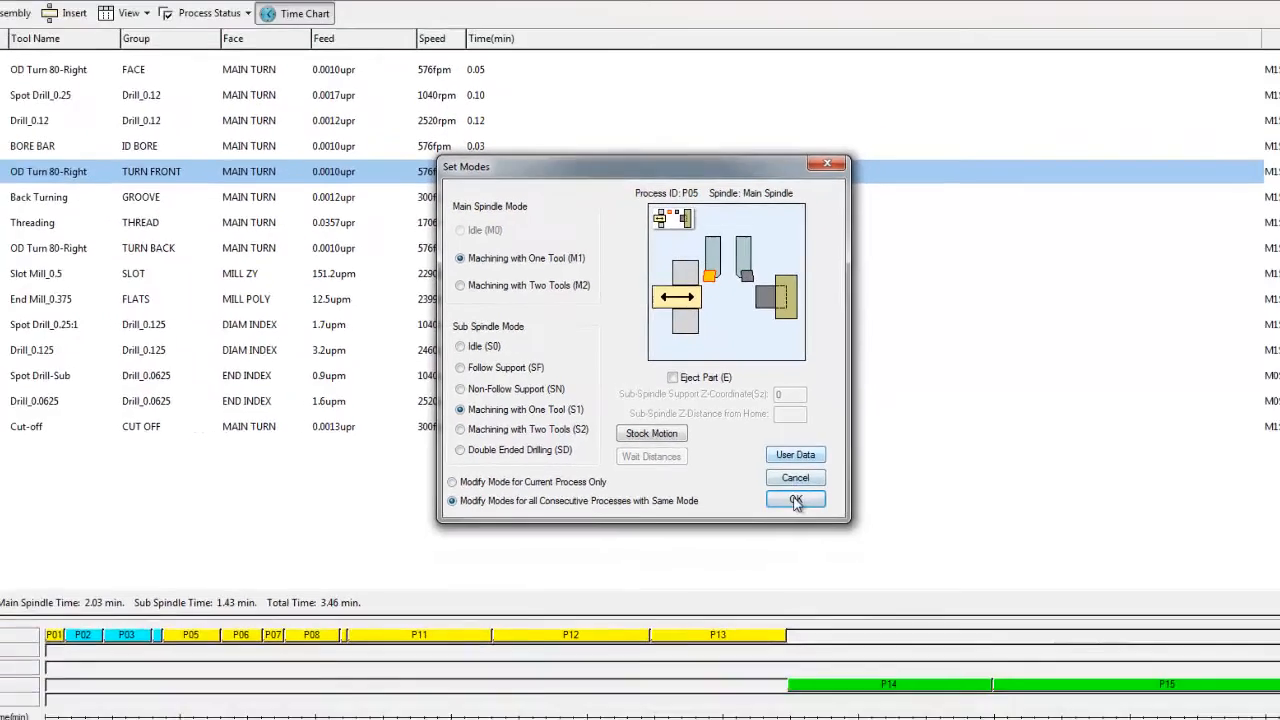
click(831, 516)
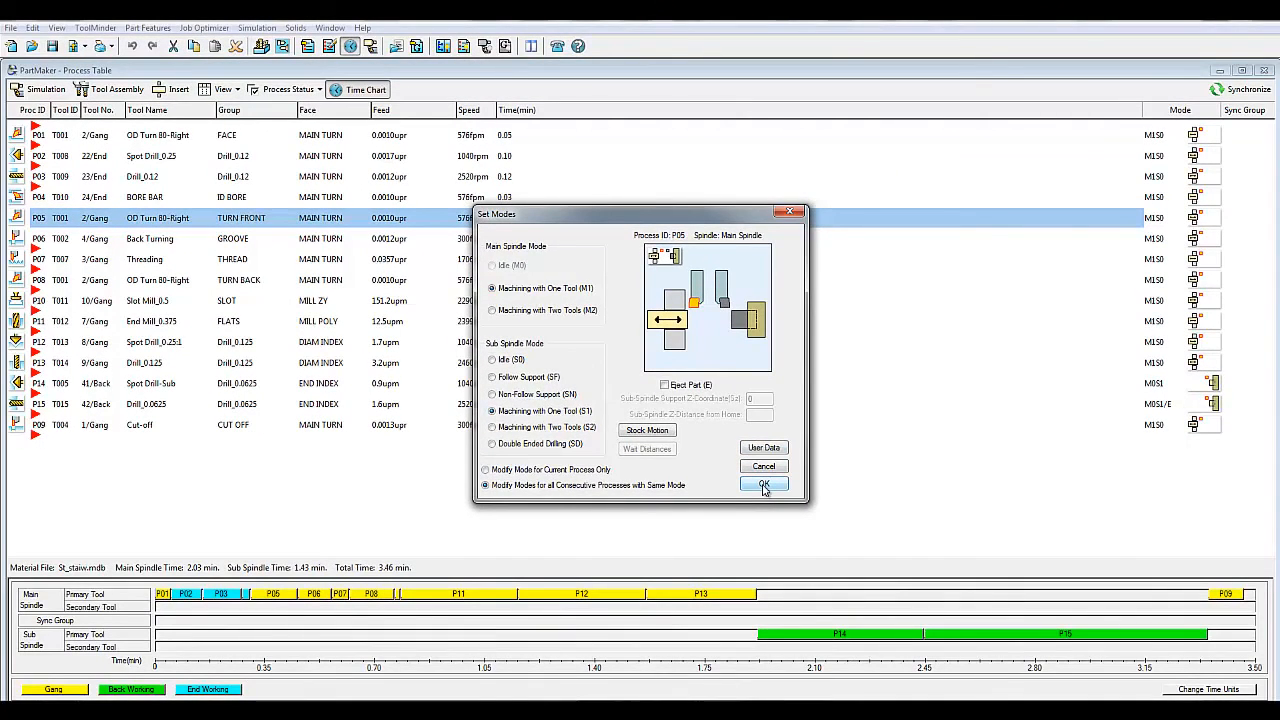
click(764, 485)
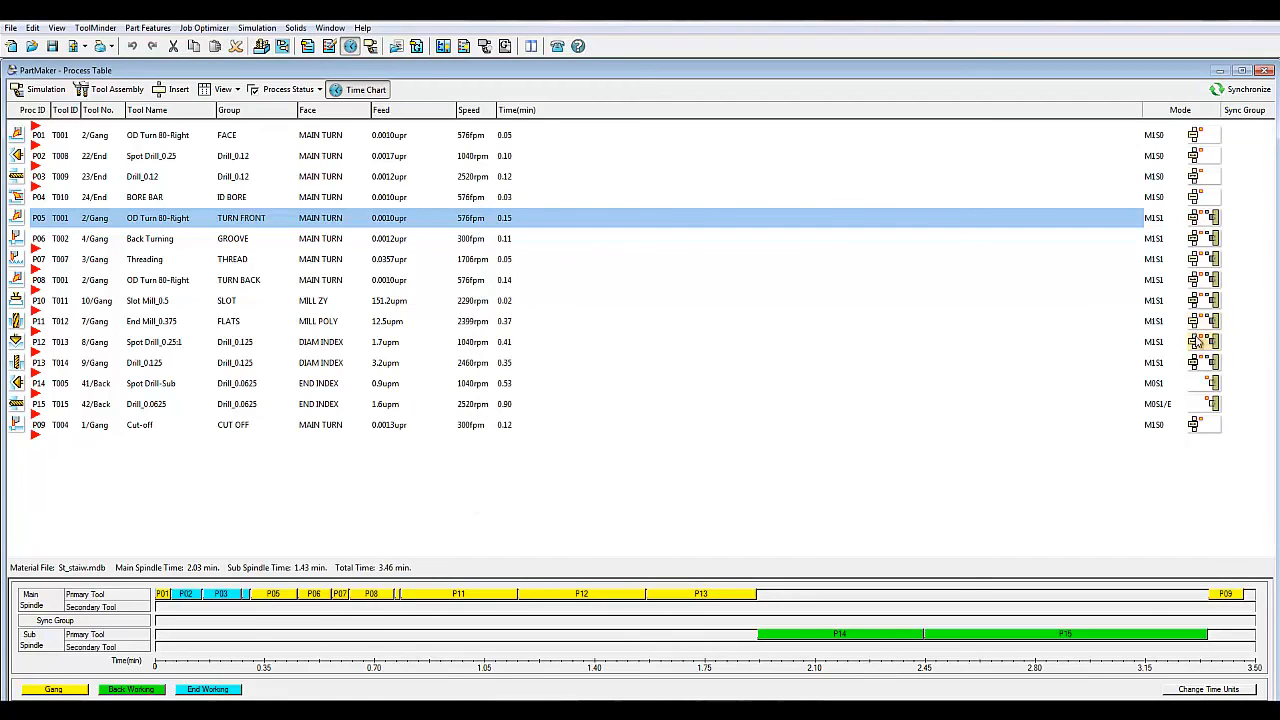
Step: Set process P14's main spindle mode to Machining with One Tool (M1) for all consecutive same-mode processes, and synchronize the process table
click(1203, 386)
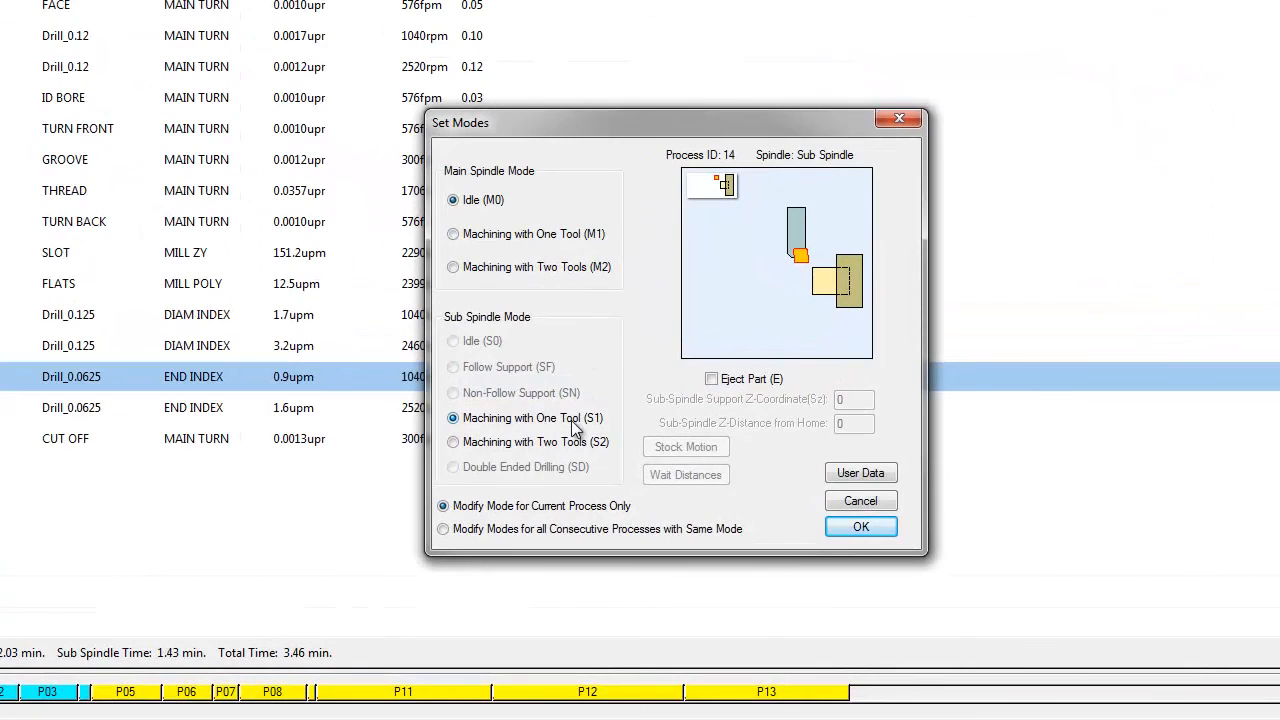
click(532, 238)
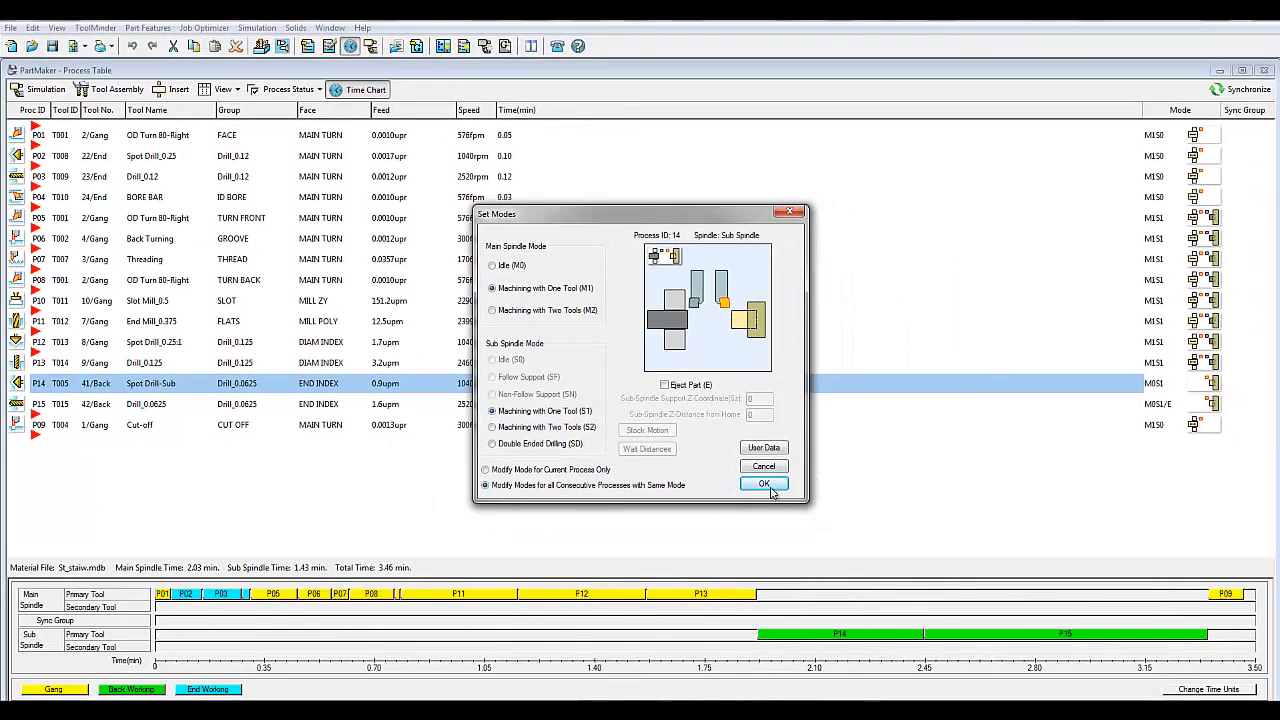
click(861, 527)
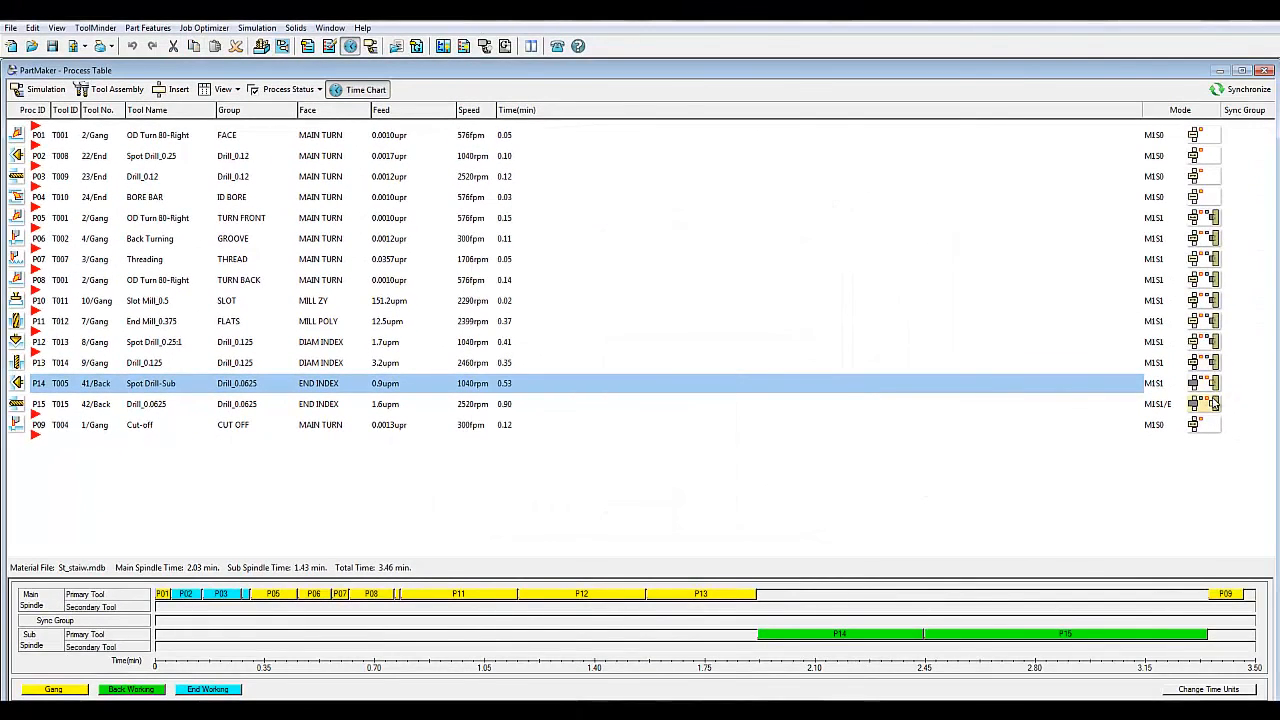
click(1258, 90)
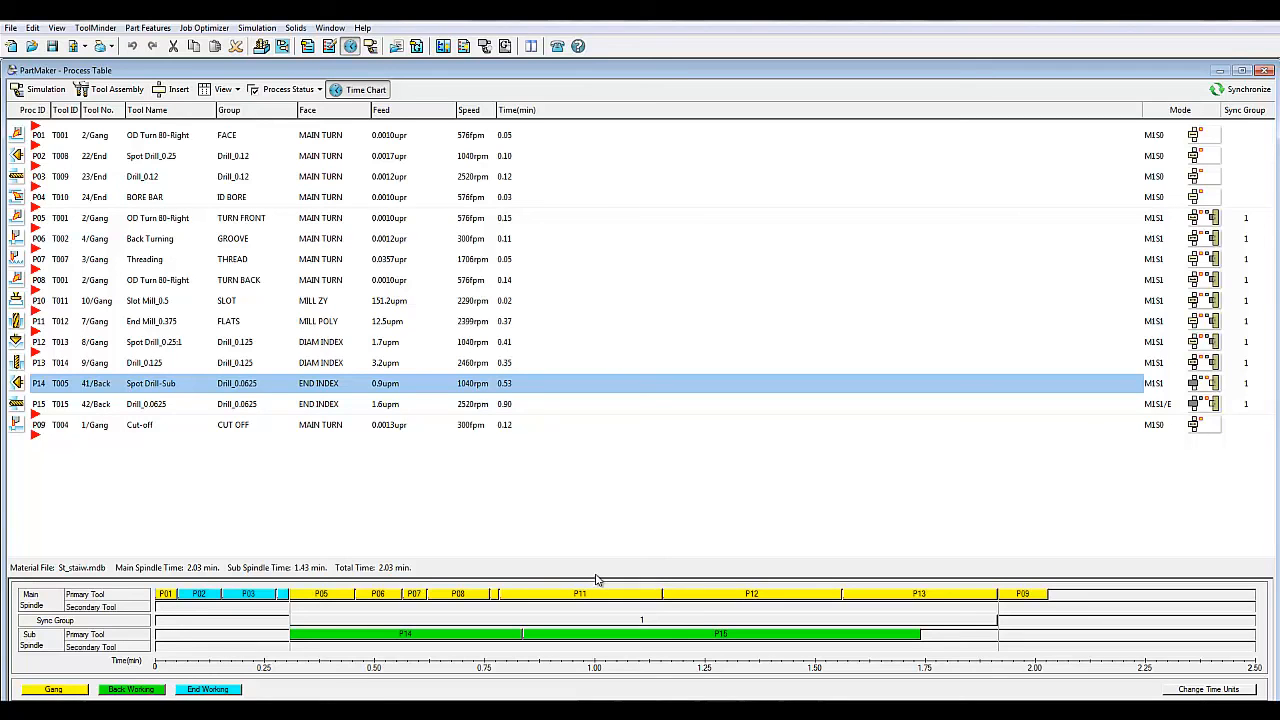
Step: Set the cut-off process P09's sub spindle mode to Follow Support (SF) and enter its support Z-coordinate
click(1206, 427)
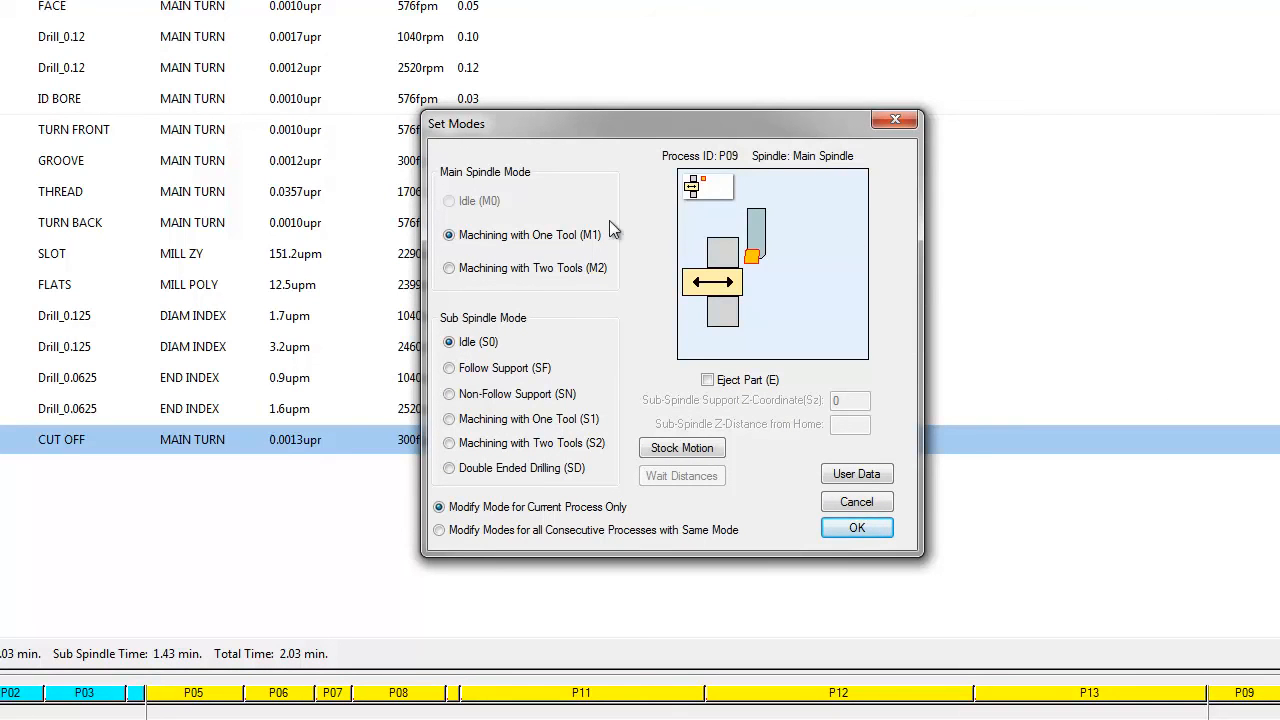
click(530, 376)
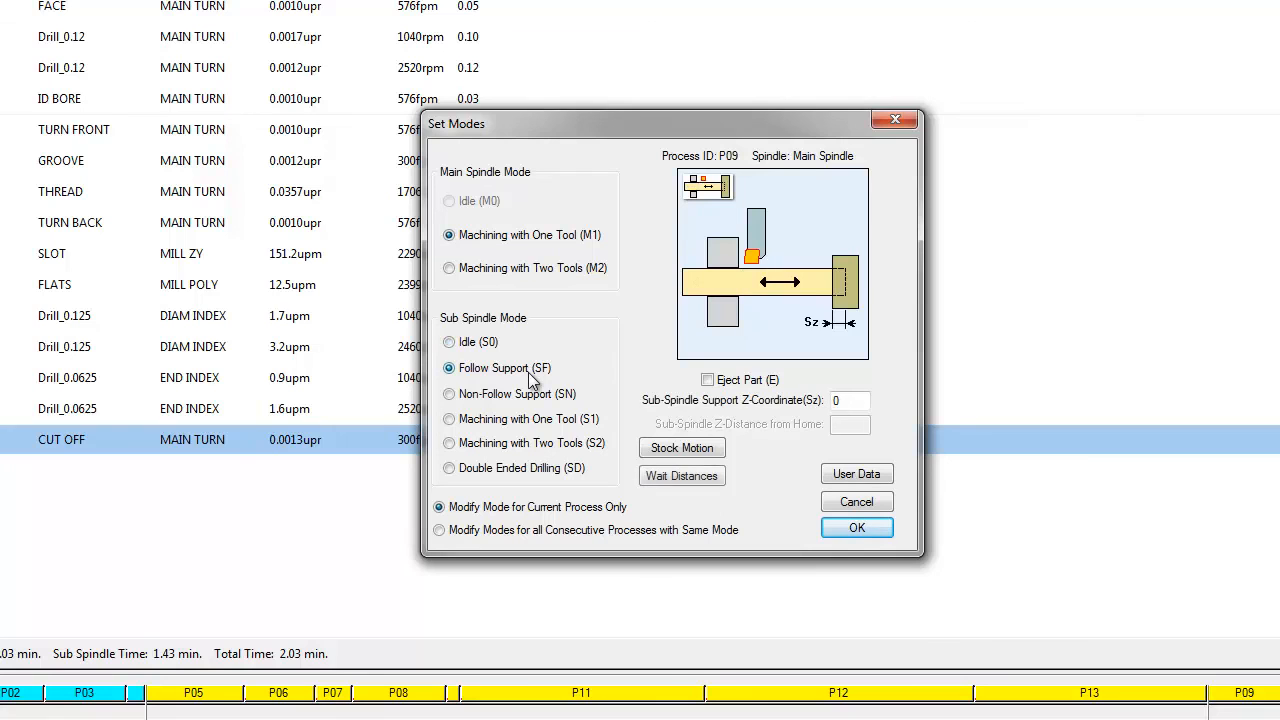
double_click(852, 400)
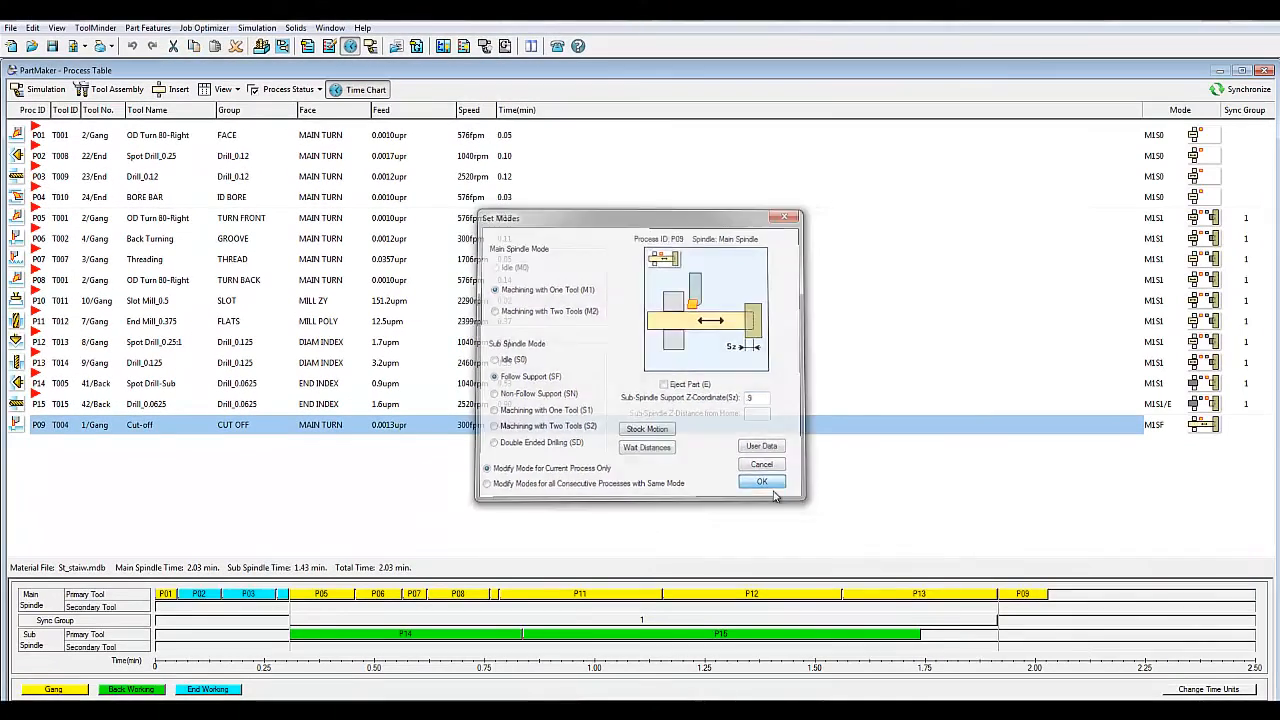
click(850, 526)
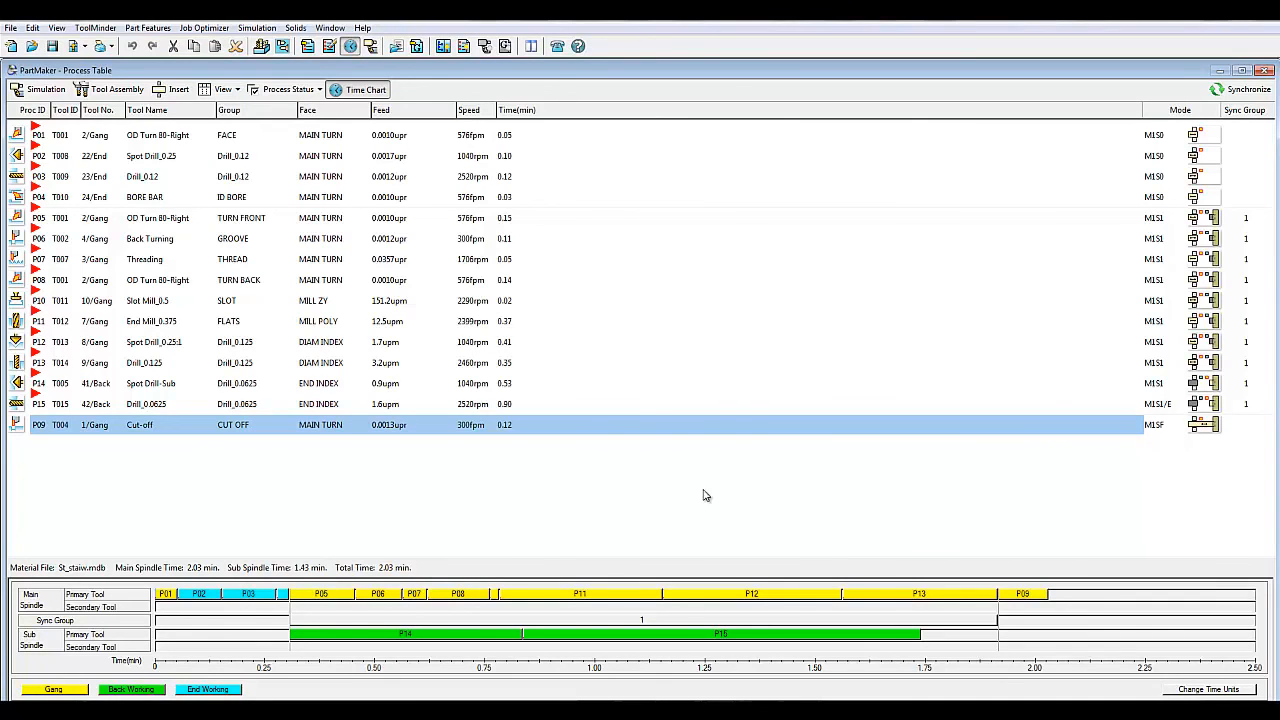
Step: Run the full machining simulation on both spindles and inspect the finished part on its own
click(38, 89)
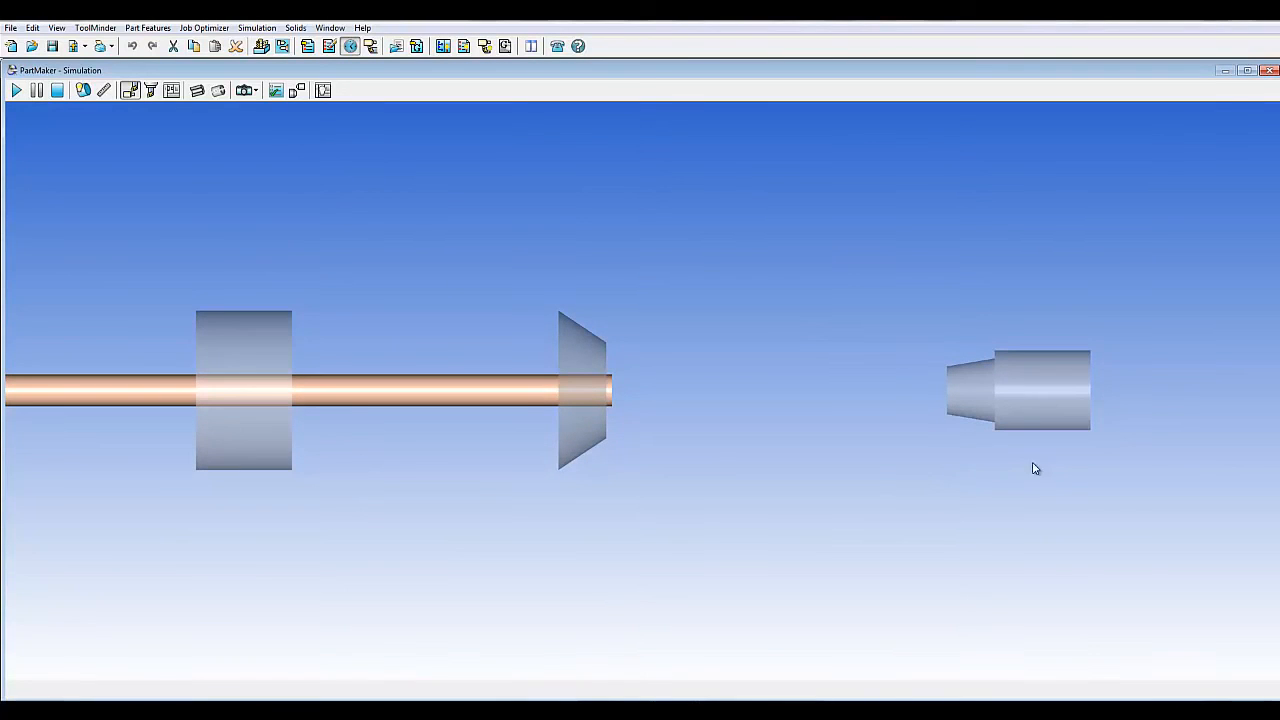
click(16, 90)
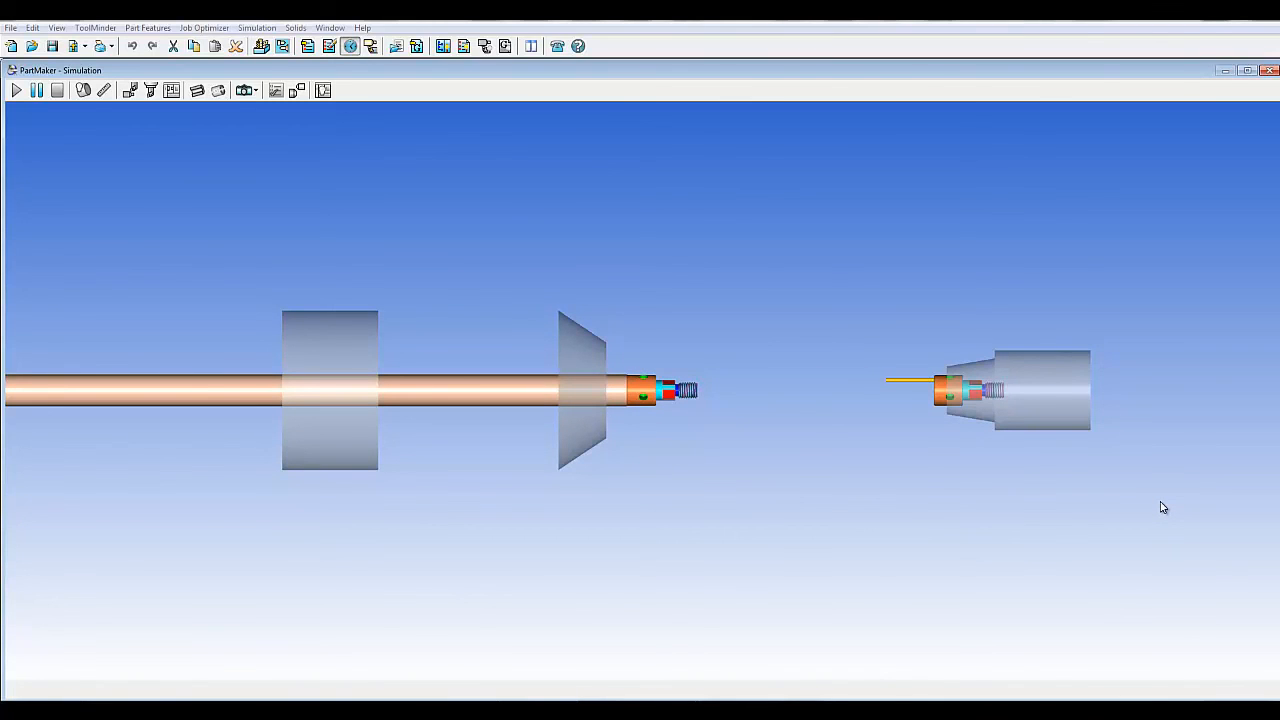
middle_drag(913, 471, 914, 473)
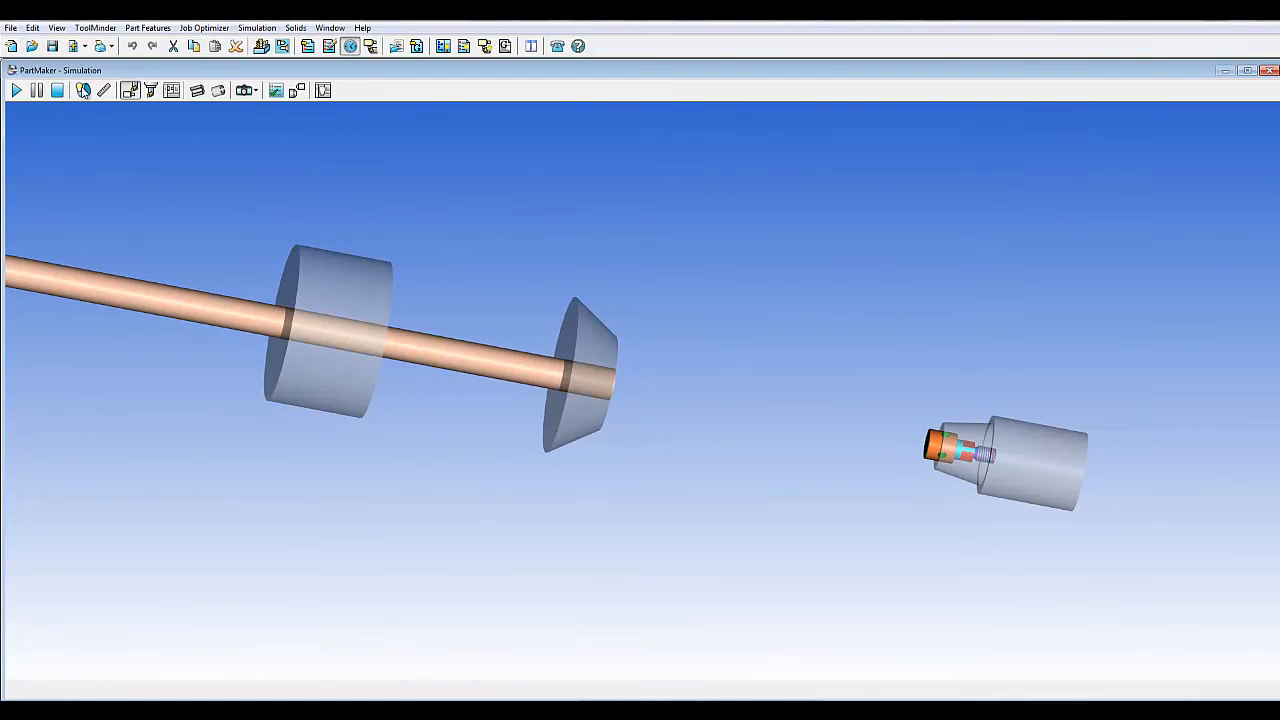
click(83, 90)
middle_drag(1064, 410, 843, 343)
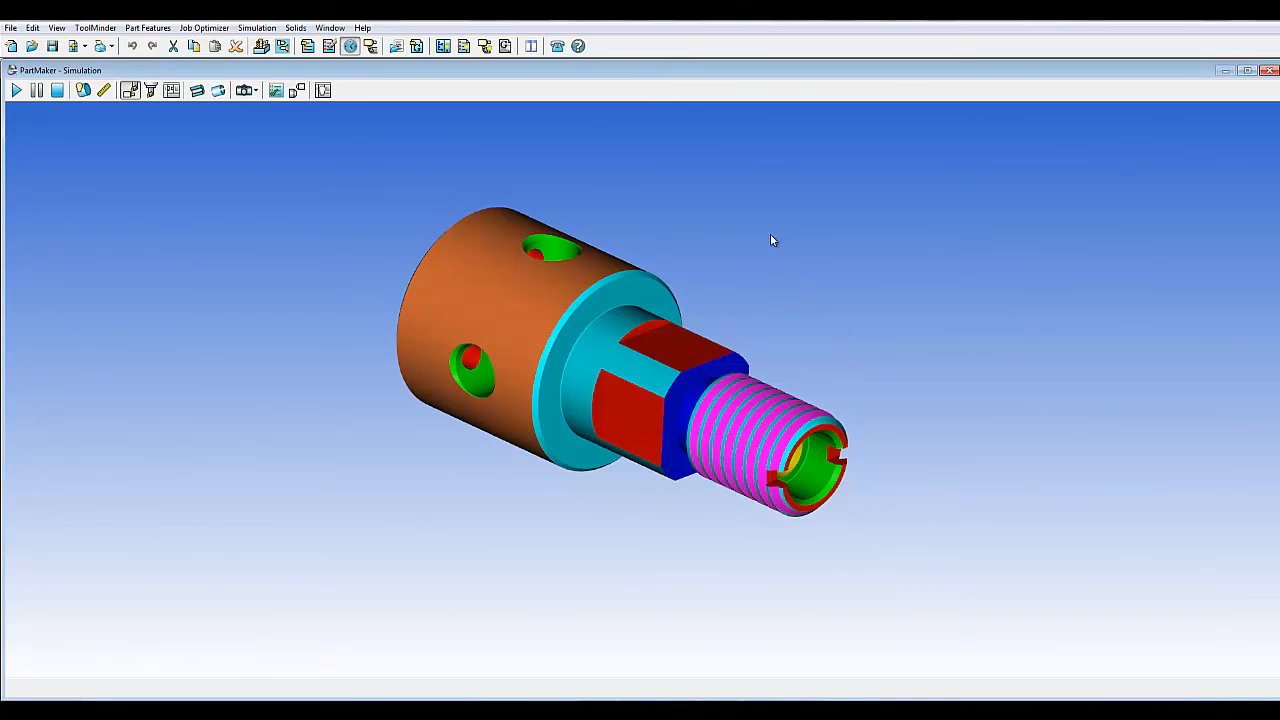
Step: Generate the NC program with the existing post options, save it as SAMPLE in the Plug_Solid folder, and dismiss the demo post notice
click(416, 46)
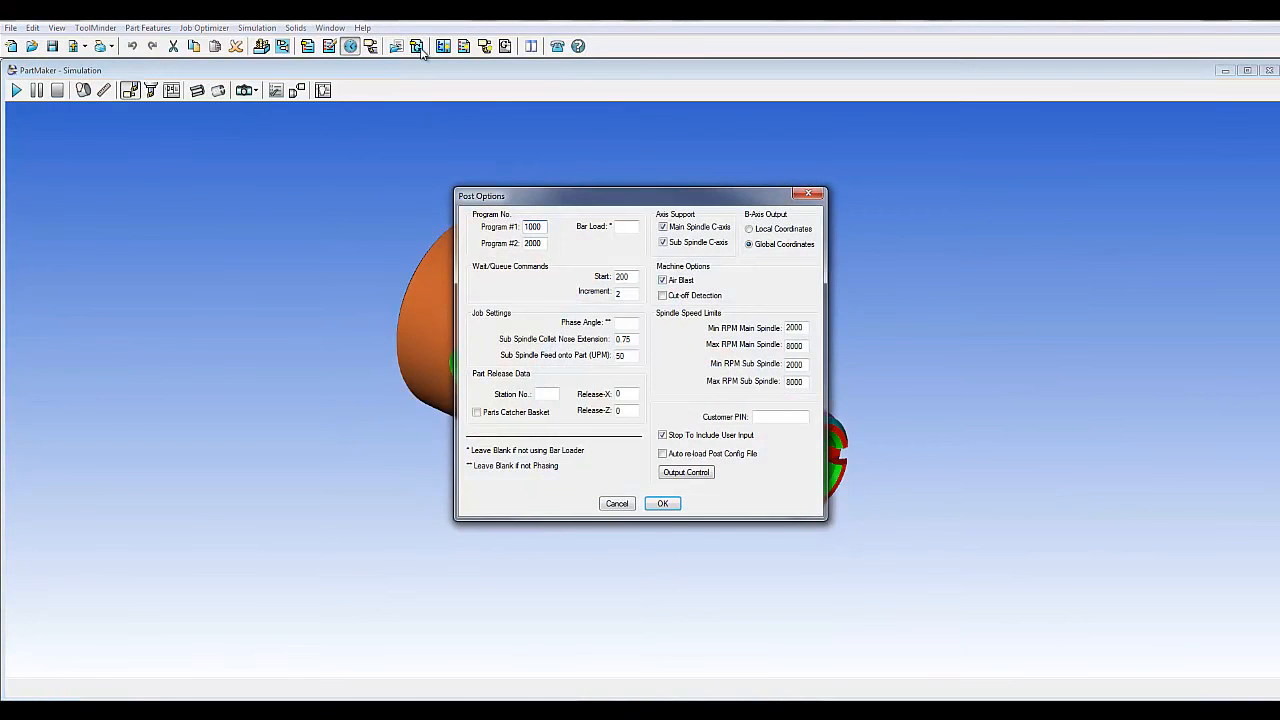
click(663, 505)
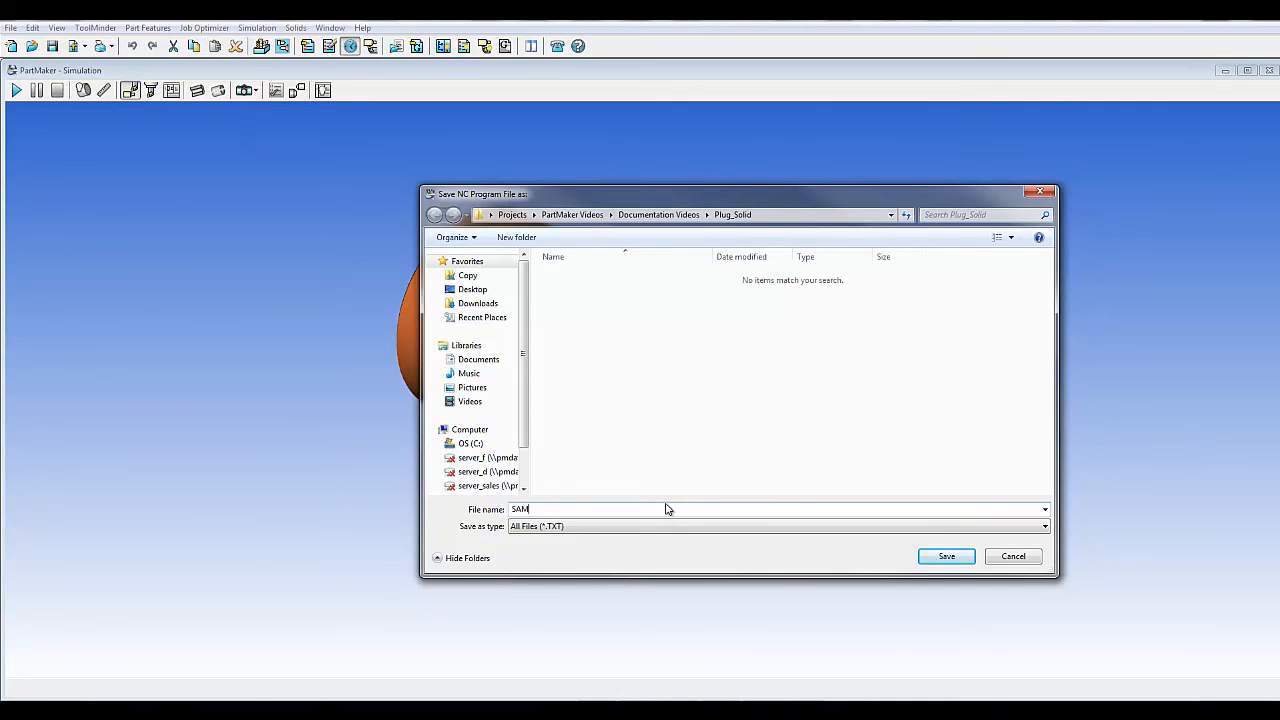
click(945, 556)
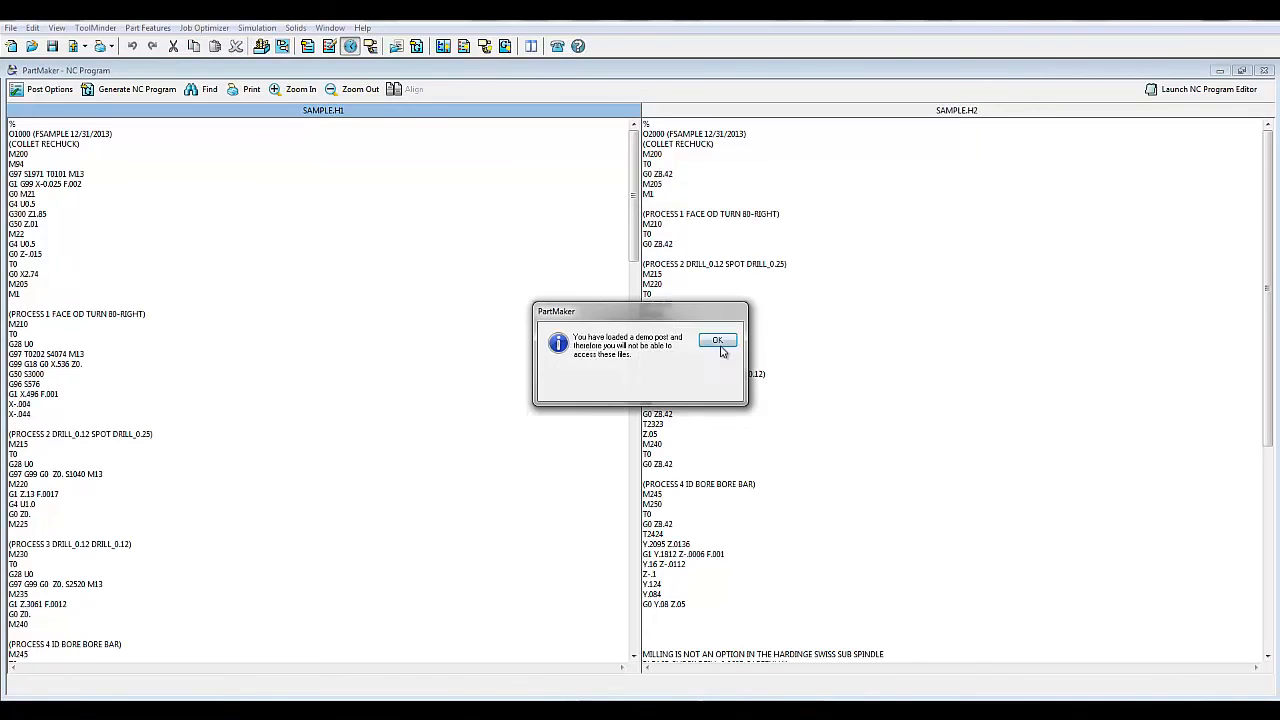
click(718, 341)
Step: Review the NC code in the SAMPLE.H1 and SAMPLE.H2 programs
click(557, 383)
scroll(557, 380, down, 4)
scroll(556, 385, down, 7)
click(826, 360)
scroll(826, 360, down, 5)
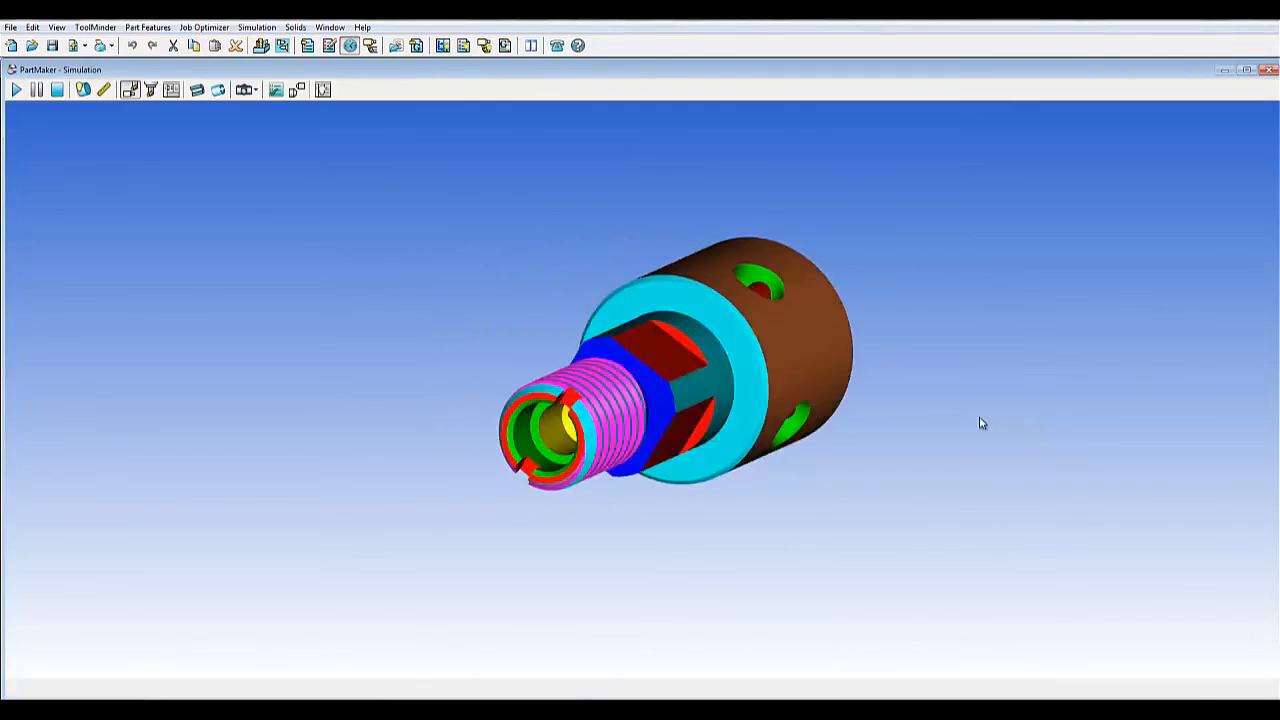